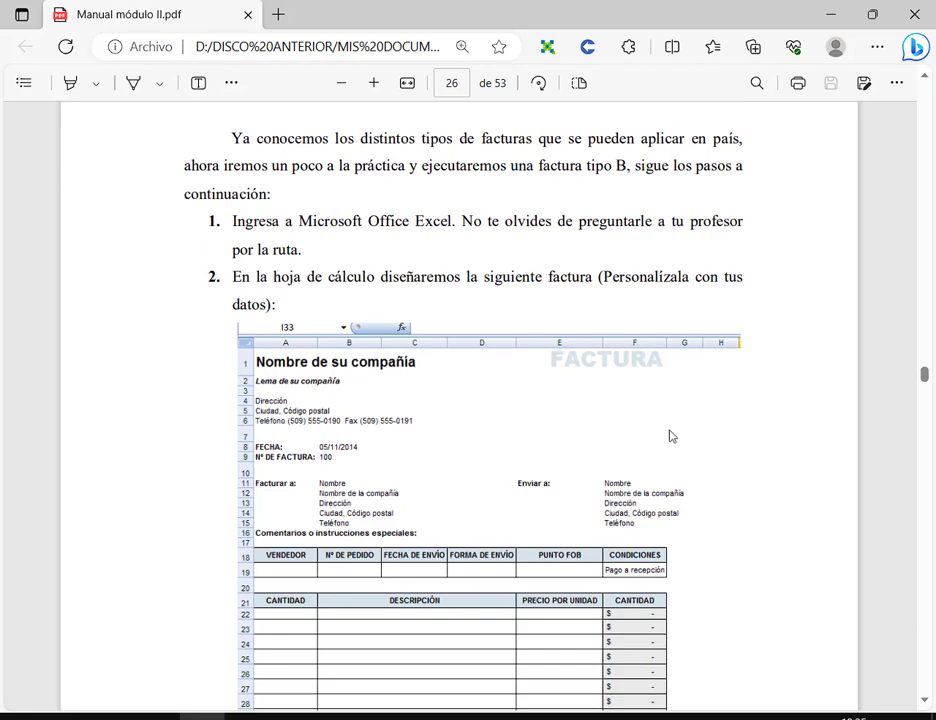
Step: Examine the Práctica Nº 6 invoice exercise in the manual at a reduced zoom level
scroll(621, 446, up, 5)
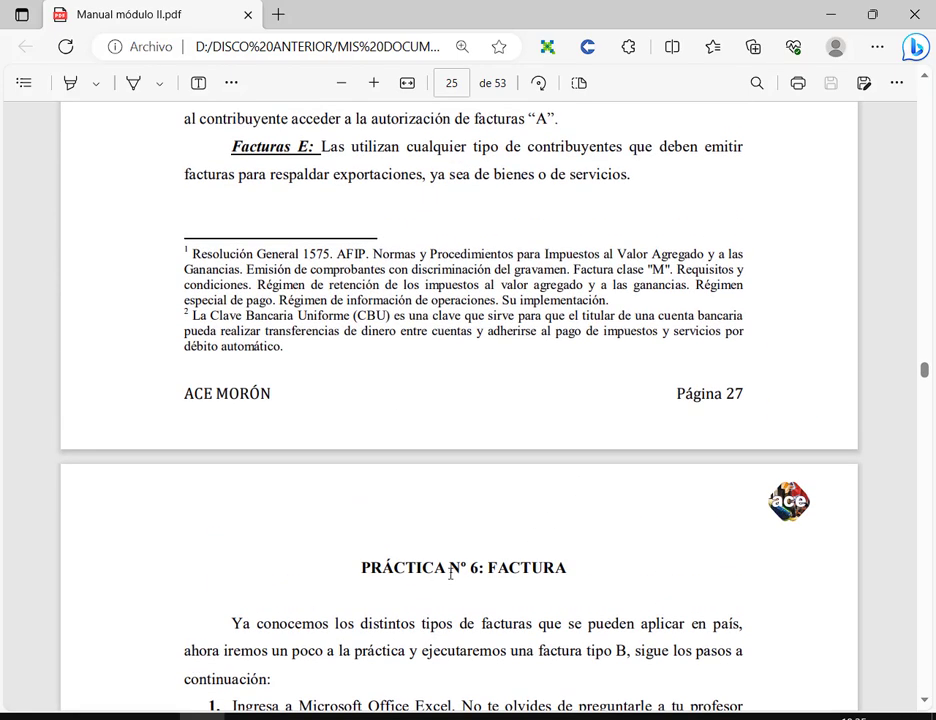
scroll(545, 570, down, 4)
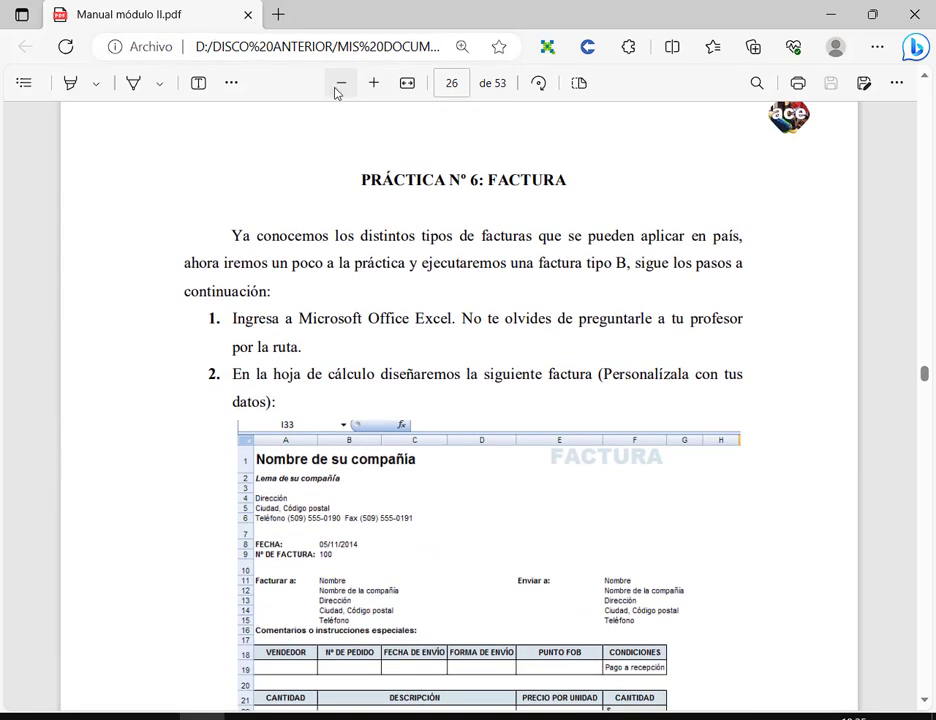
click(341, 84)
scroll(659, 470, down, 1)
scroll(659, 488, down, 4)
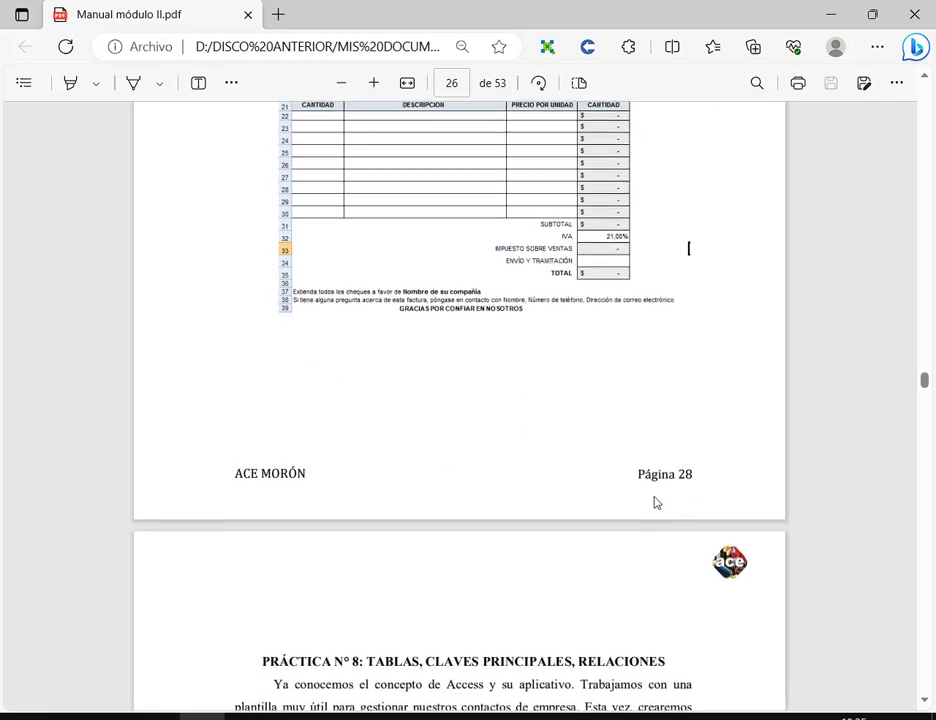
Step: Read through Práctica N° 8 on tables, primary keys and relationships, on to the section about tables in Word
scroll(677, 517, down, 6)
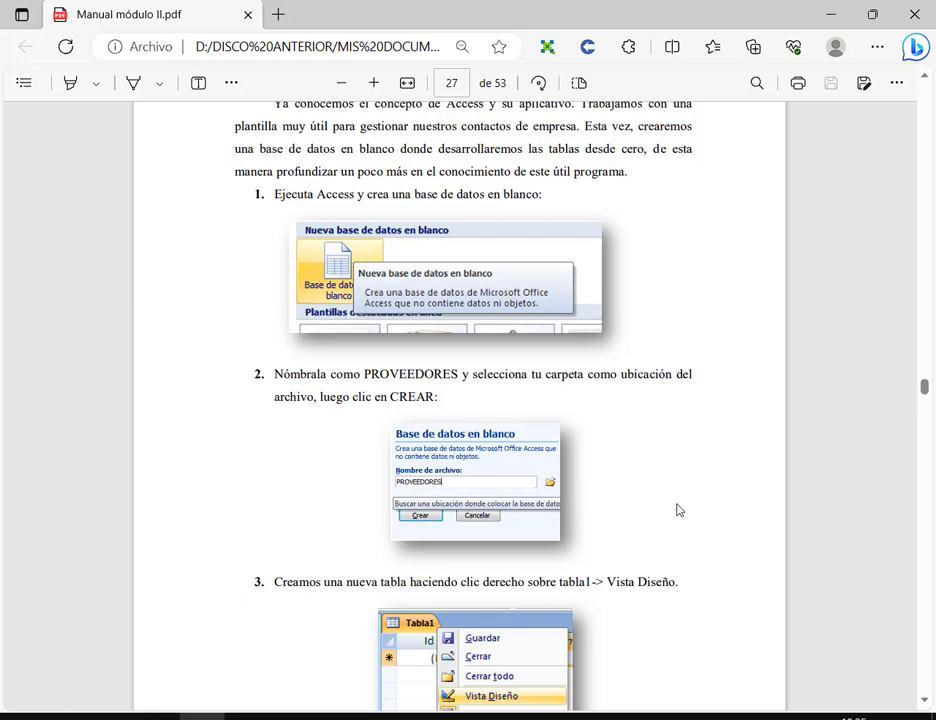
scroll(676, 510, down, 8)
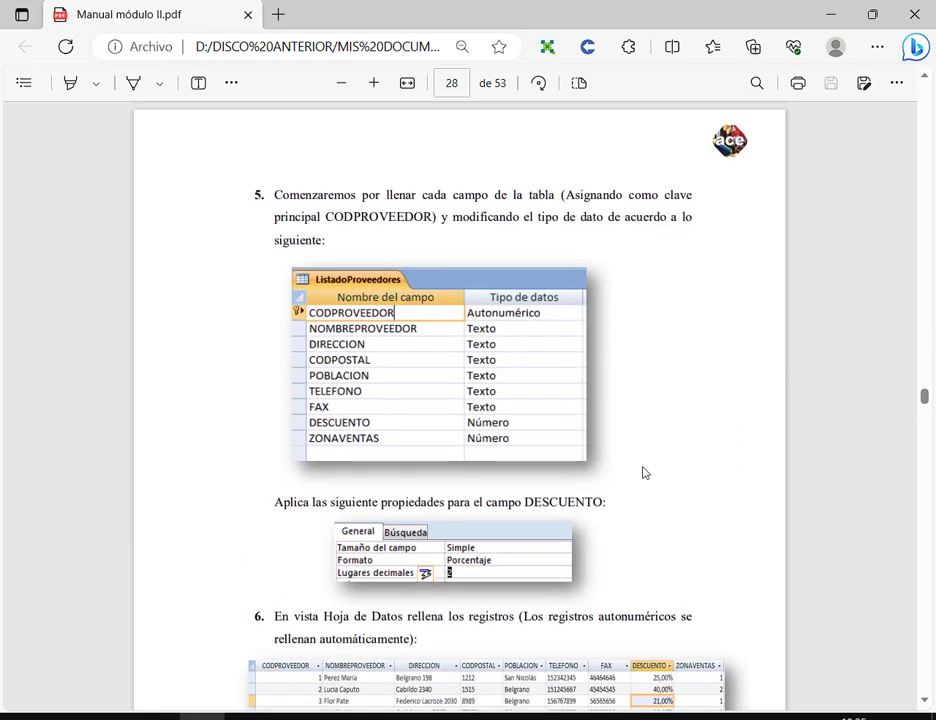
scroll(643, 476, down, 3)
scroll(620, 499, up, 4)
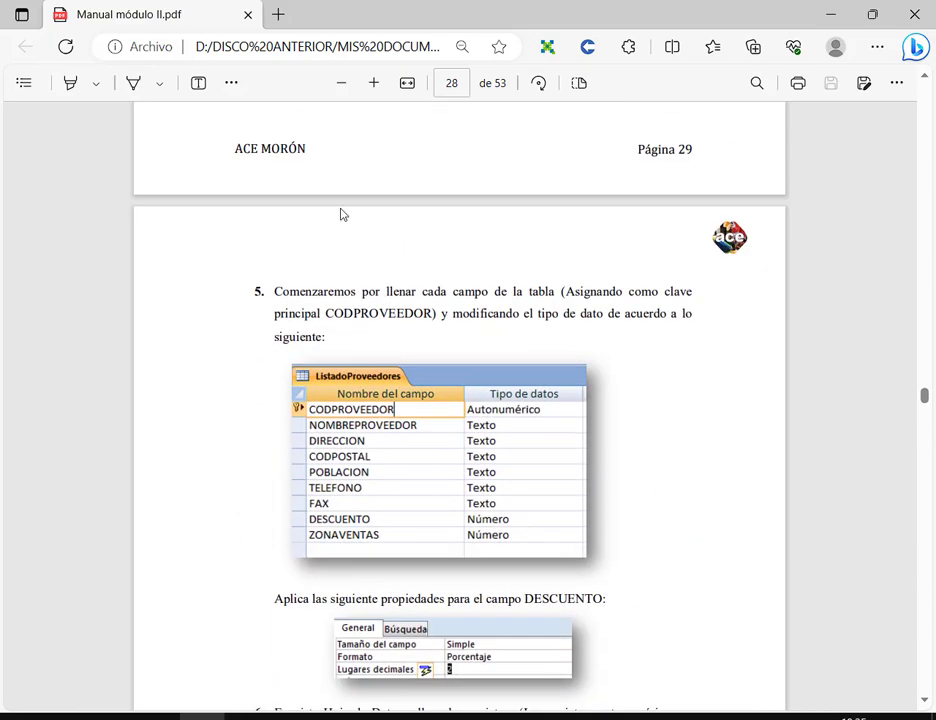
scroll(570, 352, down, 7)
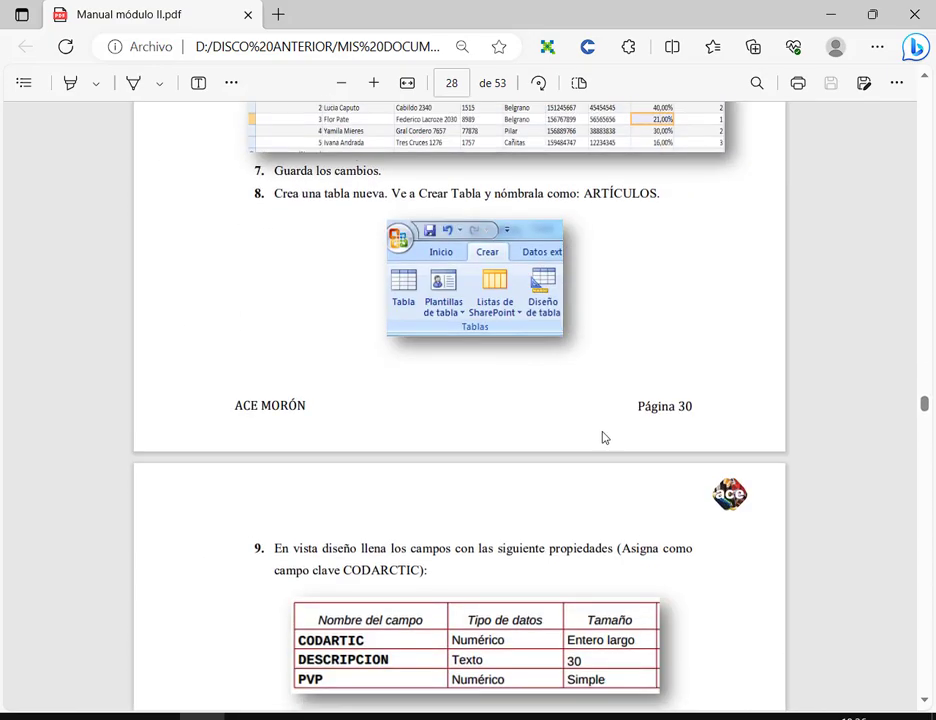
scroll(601, 437, down, 3)
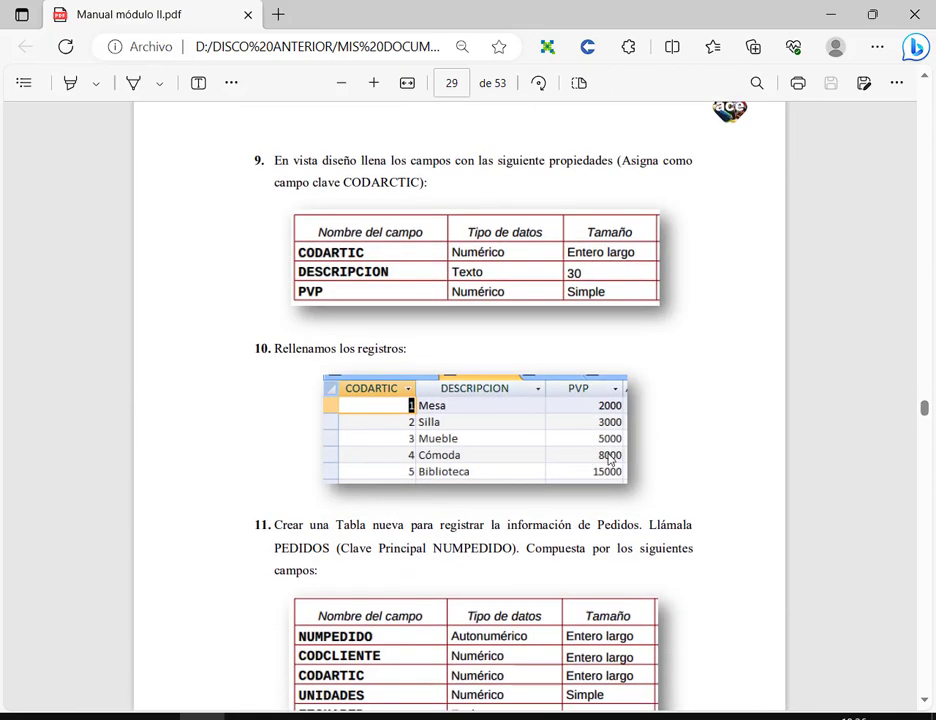
scroll(351, 303, down, 3)
scroll(597, 484, down, 6)
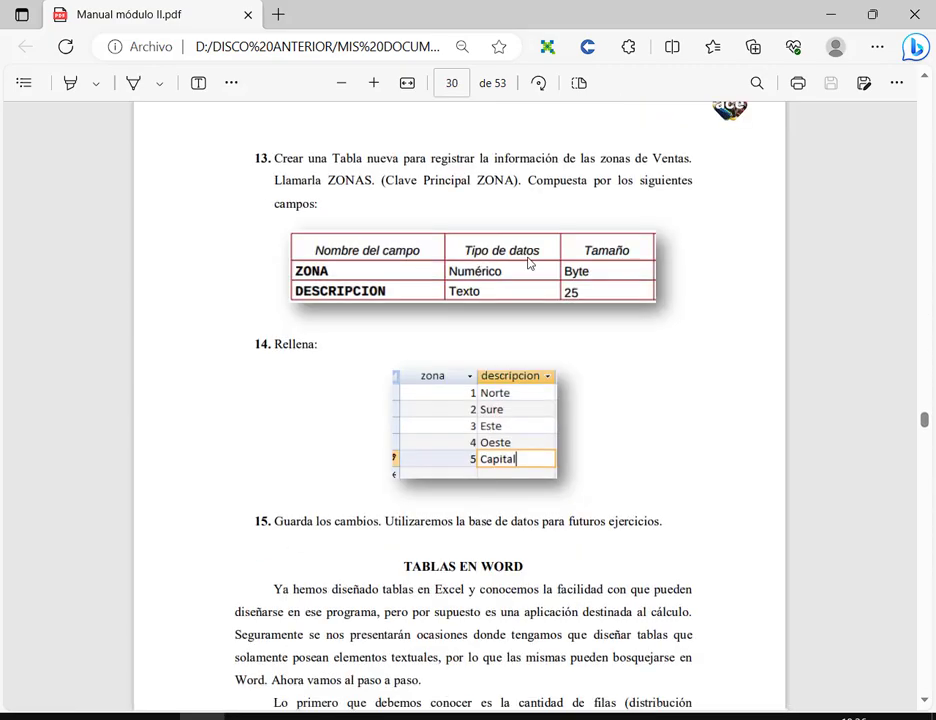
scroll(446, 211, down, 3)
scroll(533, 290, down, 1)
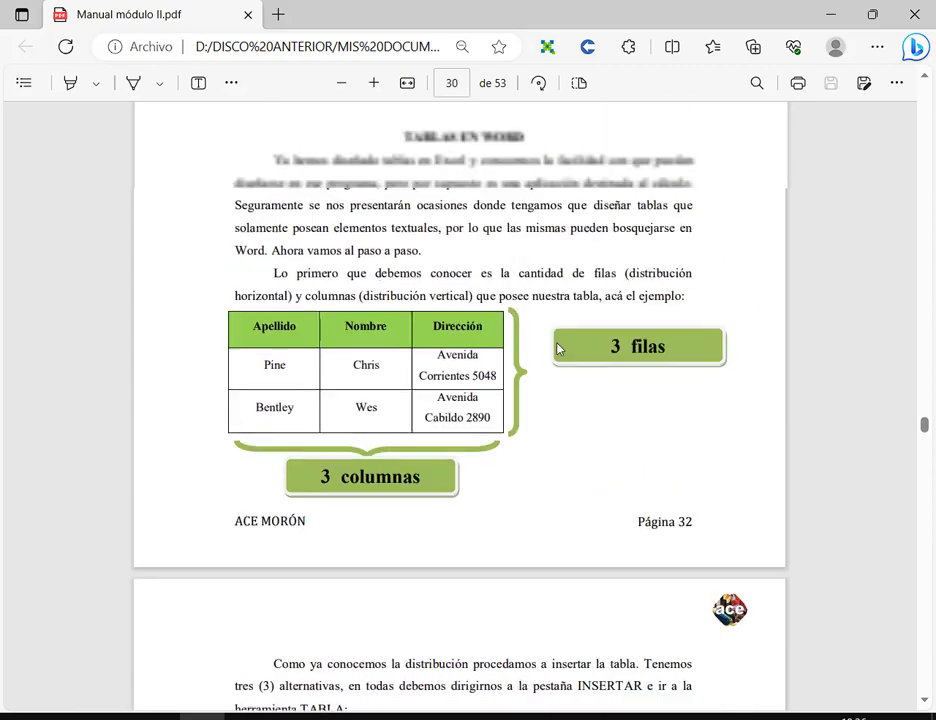
scroll(560, 351, up, 9)
scroll(468, 487, down, 2)
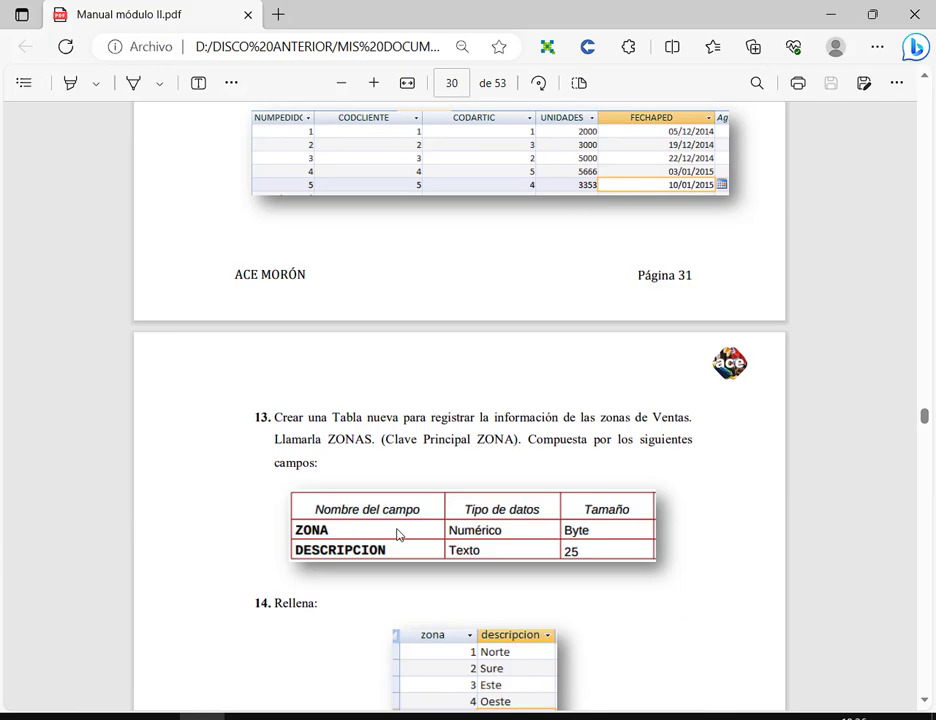
scroll(398, 535, down, 12)
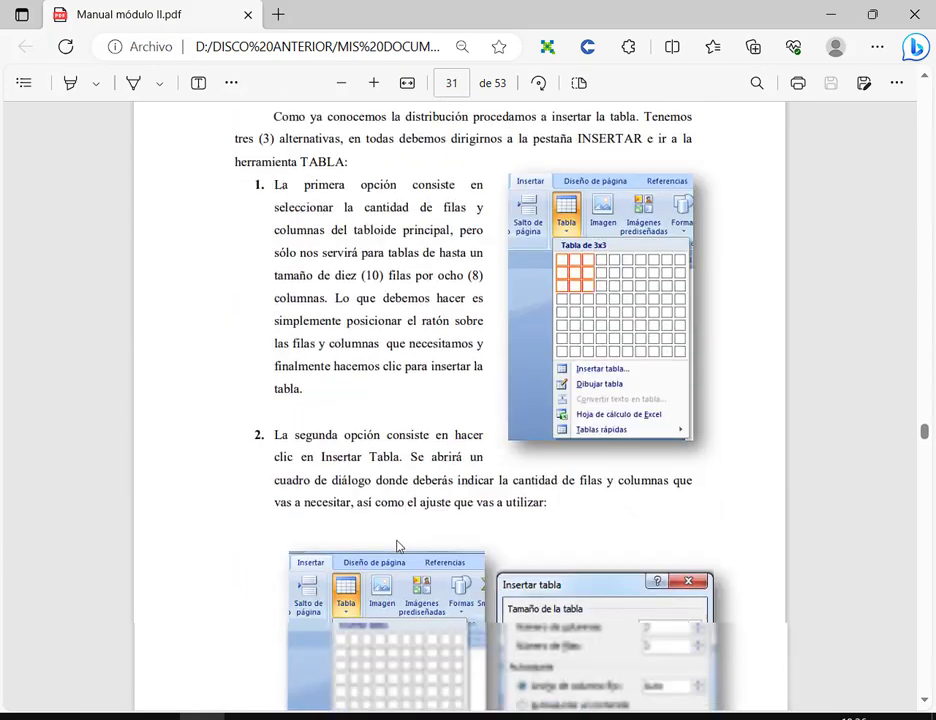
scroll(446, 390, down, 3)
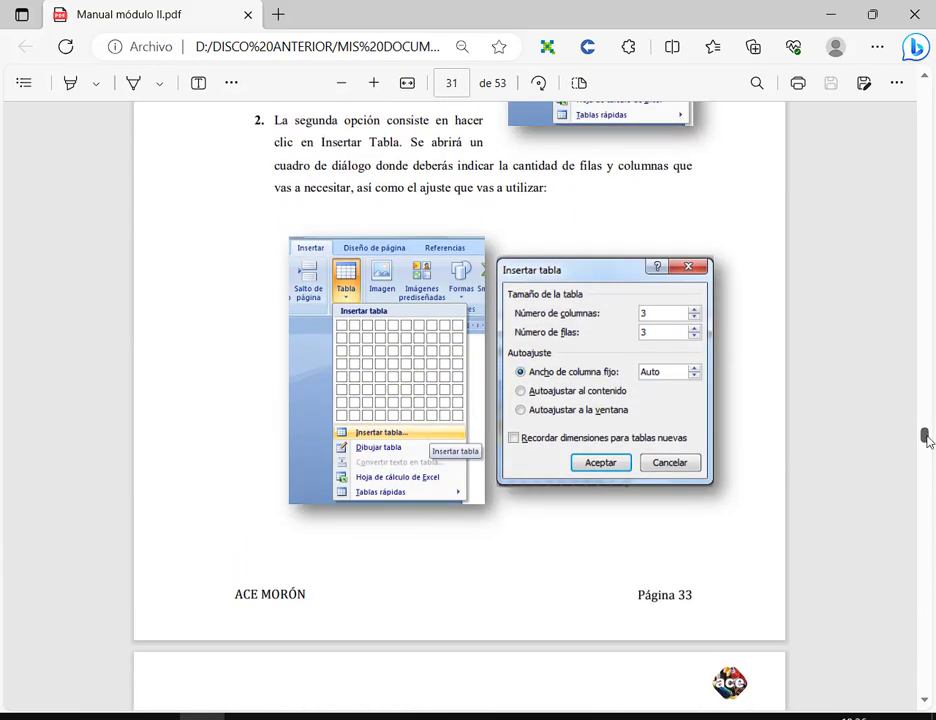
Step: Go back over the Práctica N° 8 instructions, from creating the blank database to filling in the ZONAS table
drag(926, 440, 926, 415)
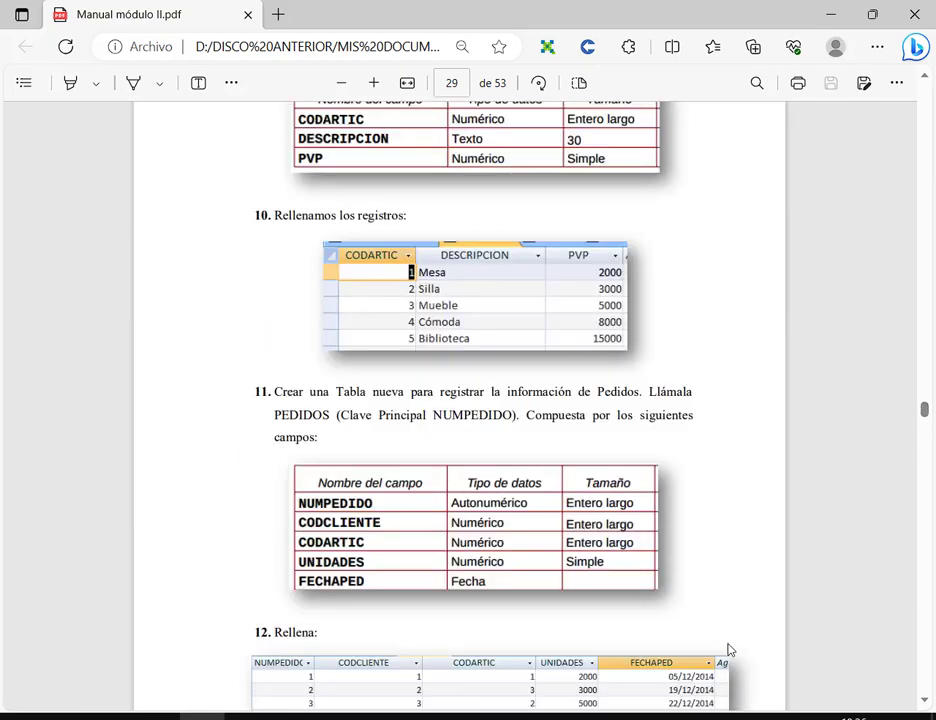
scroll(786, 593, down, 5)
scroll(779, 587, up, 12)
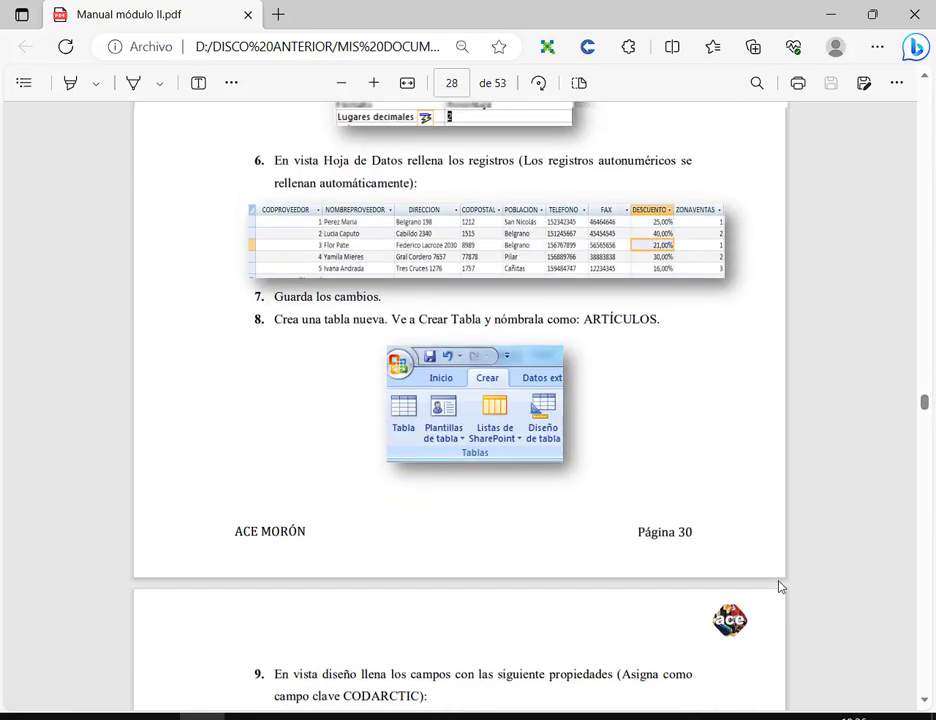
scroll(779, 587, up, 15)
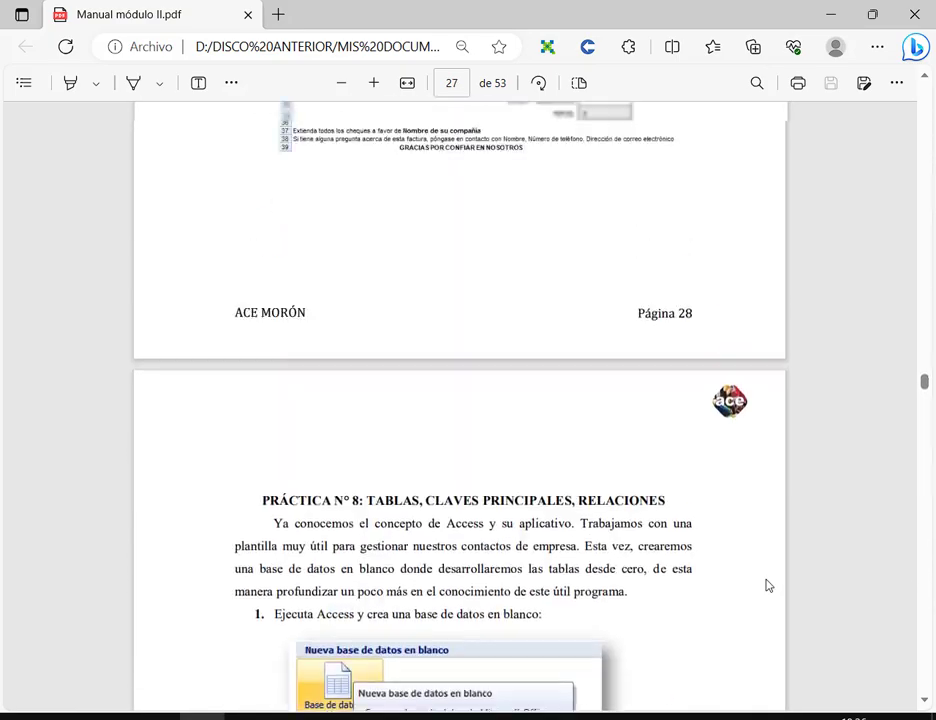
scroll(767, 587, up, 1)
scroll(767, 587, down, 4)
scroll(600, 485, down, 5)
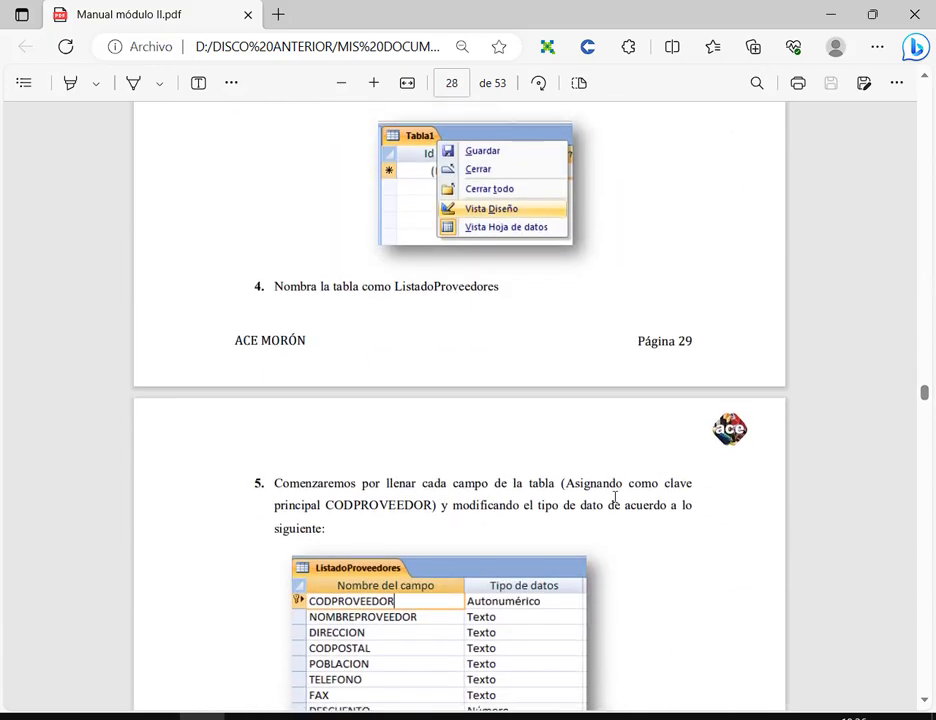
scroll(615, 496, down, 15)
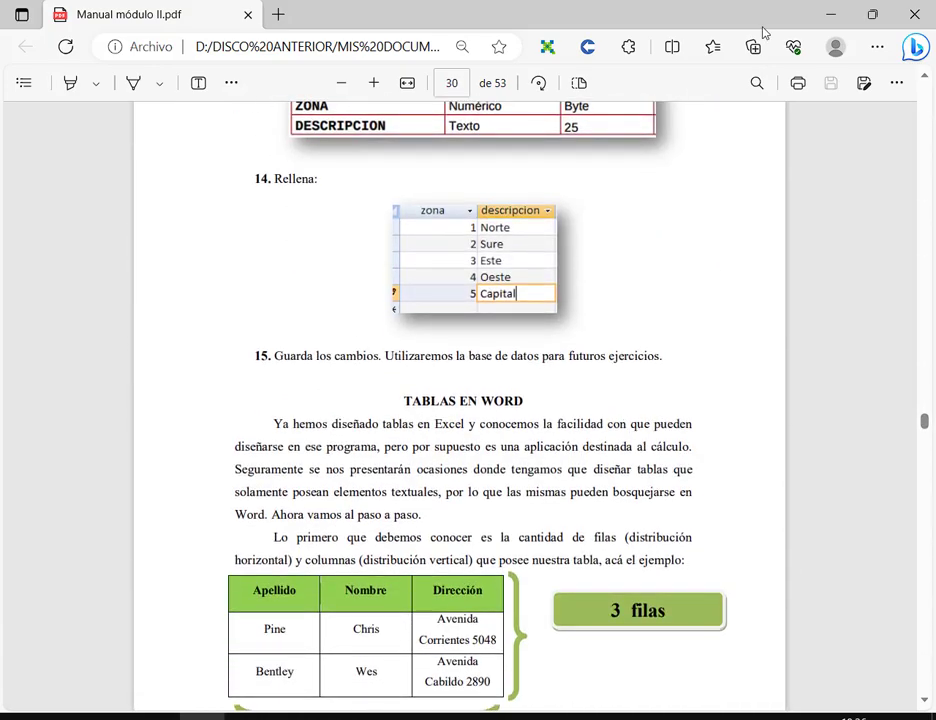
Step: Leave the PDF manual, show the desktop, and search for and launch Microsoft Access
click(830, 15)
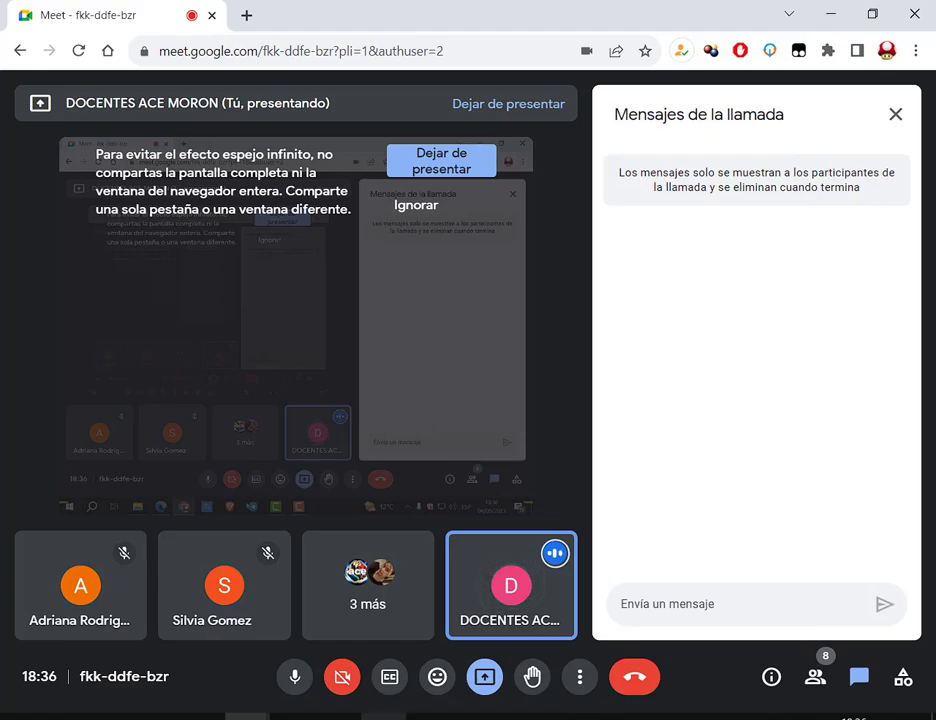
key(super+d)
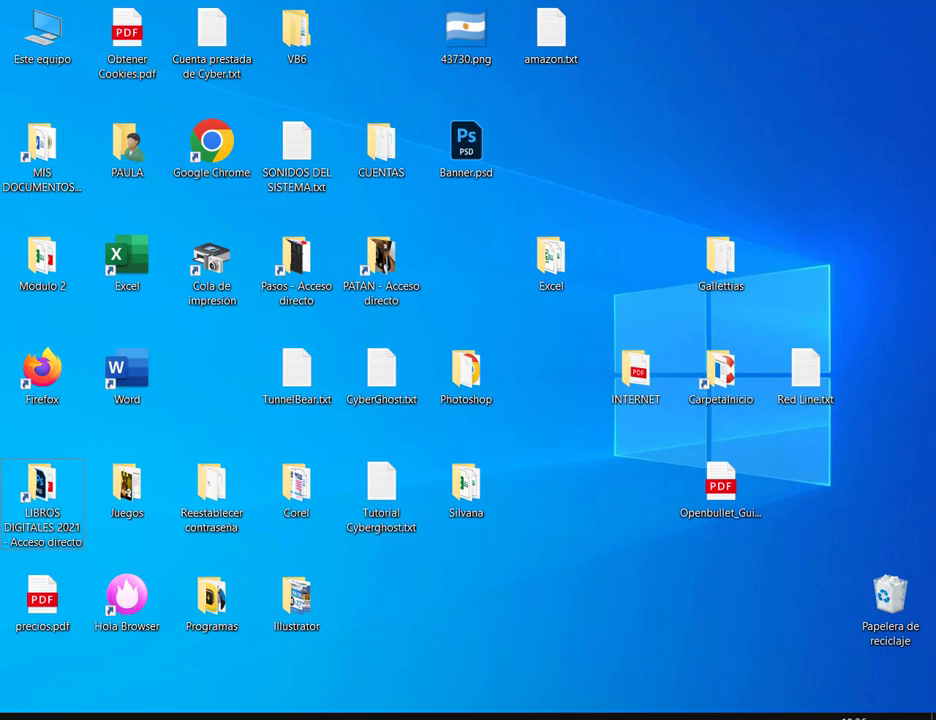
click(63, 715)
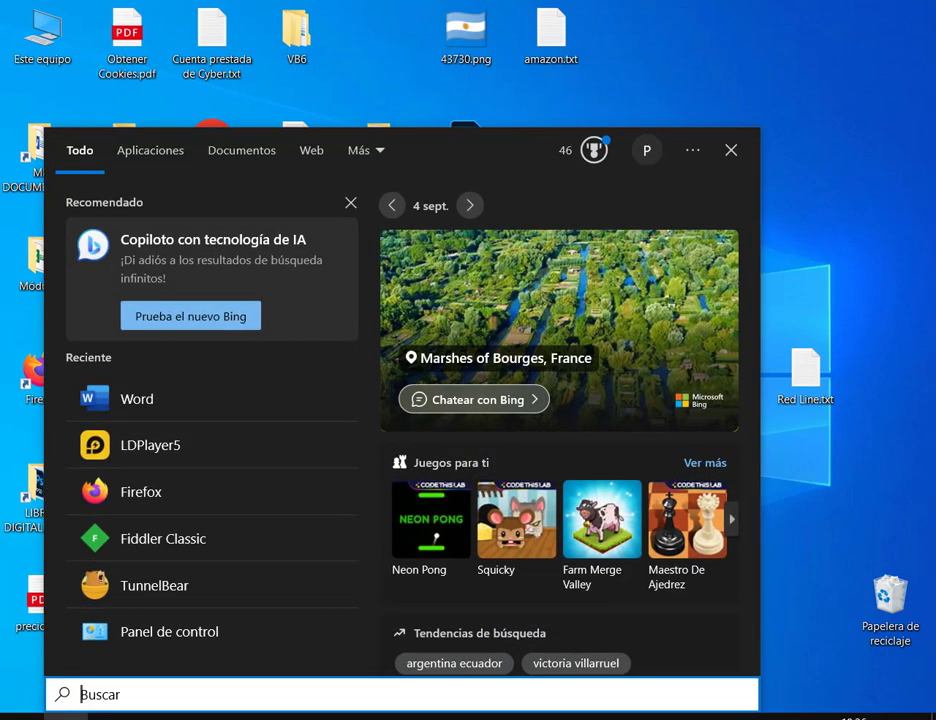
text(acc)
key(Return)
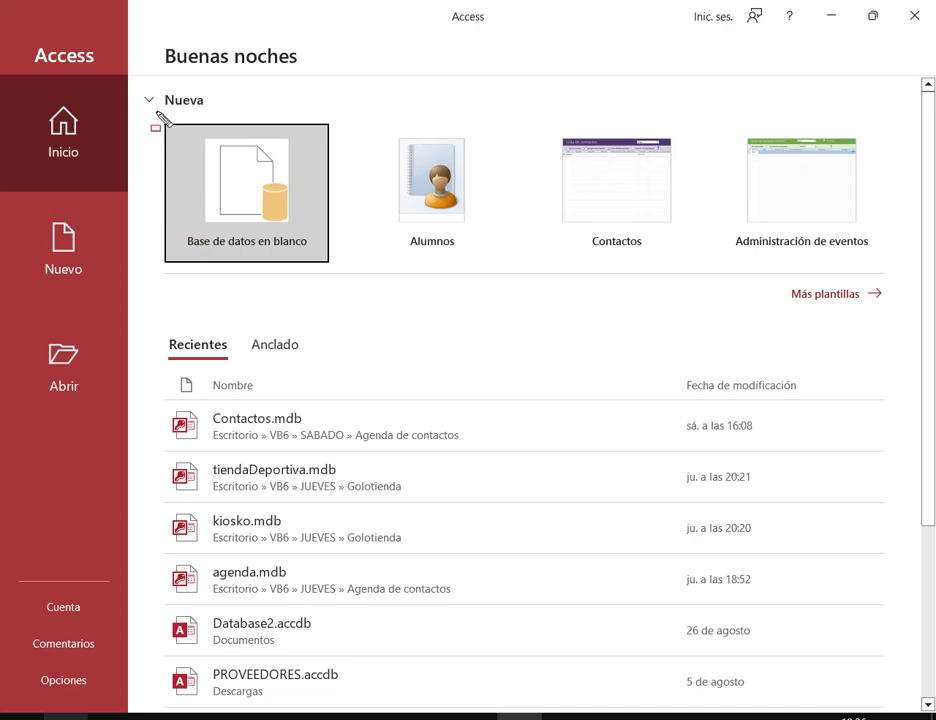
drag(146, 112, 177, 120)
drag(241, 150, 352, 278)
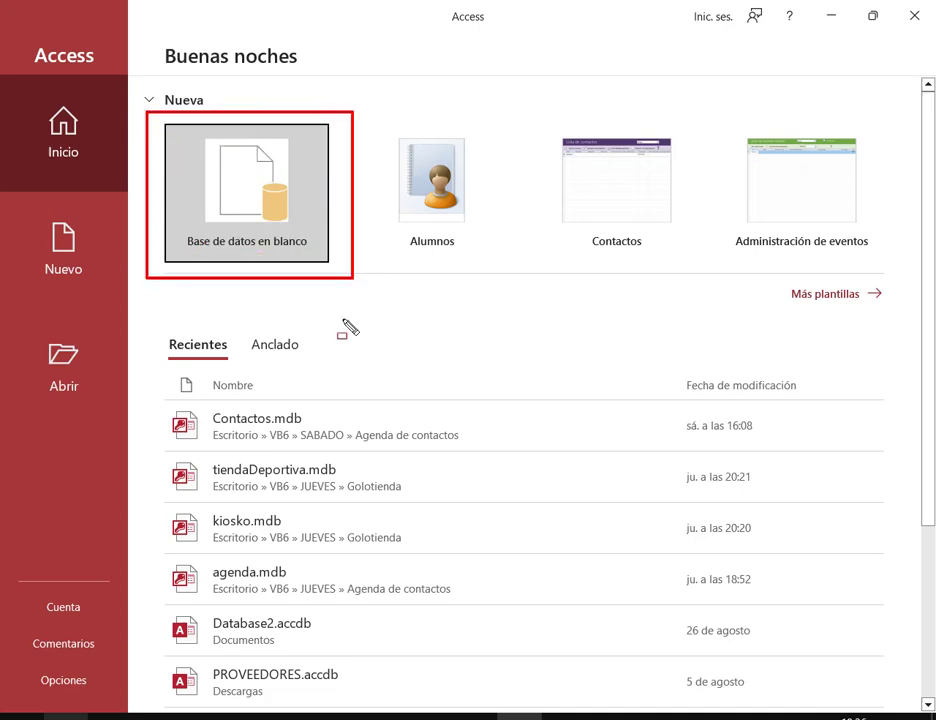
drag(355, 365, 310, 265)
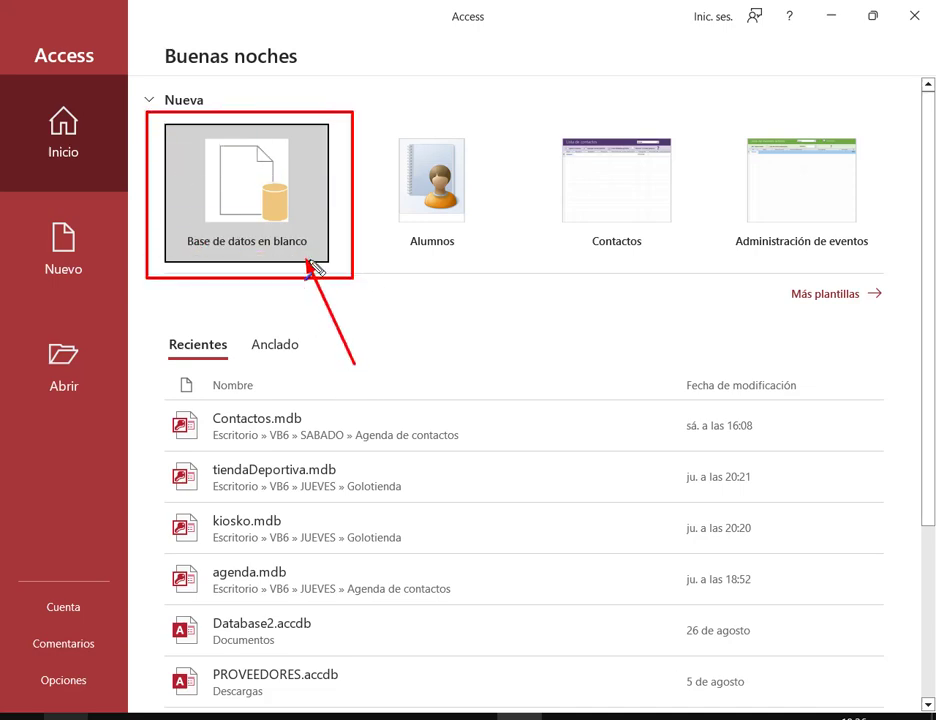
key(Escape)
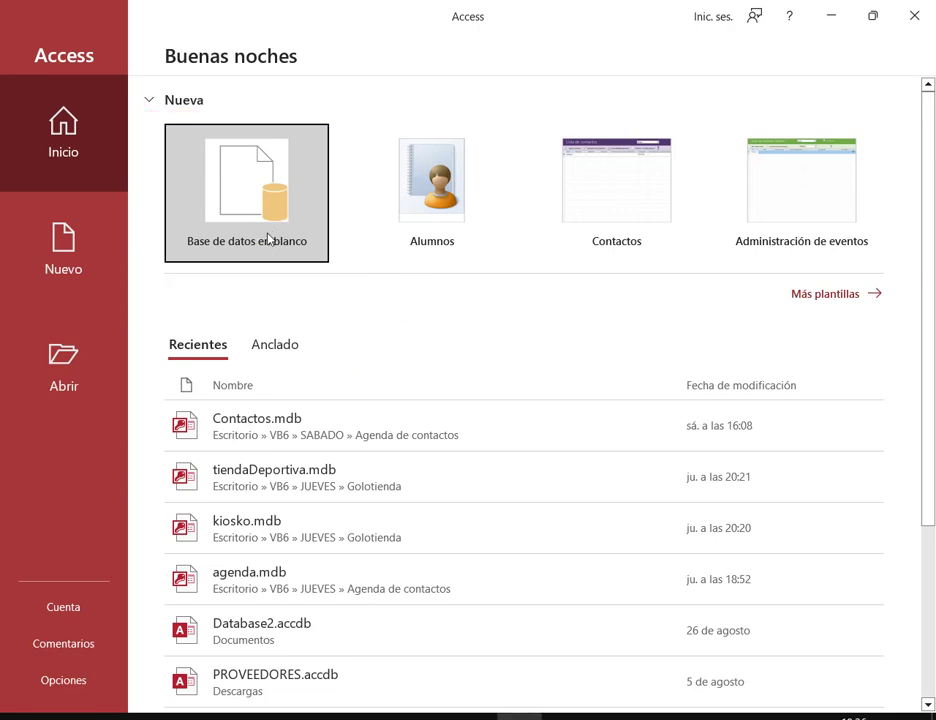
Step: Start a new blank database from the Access start page
click(274, 241)
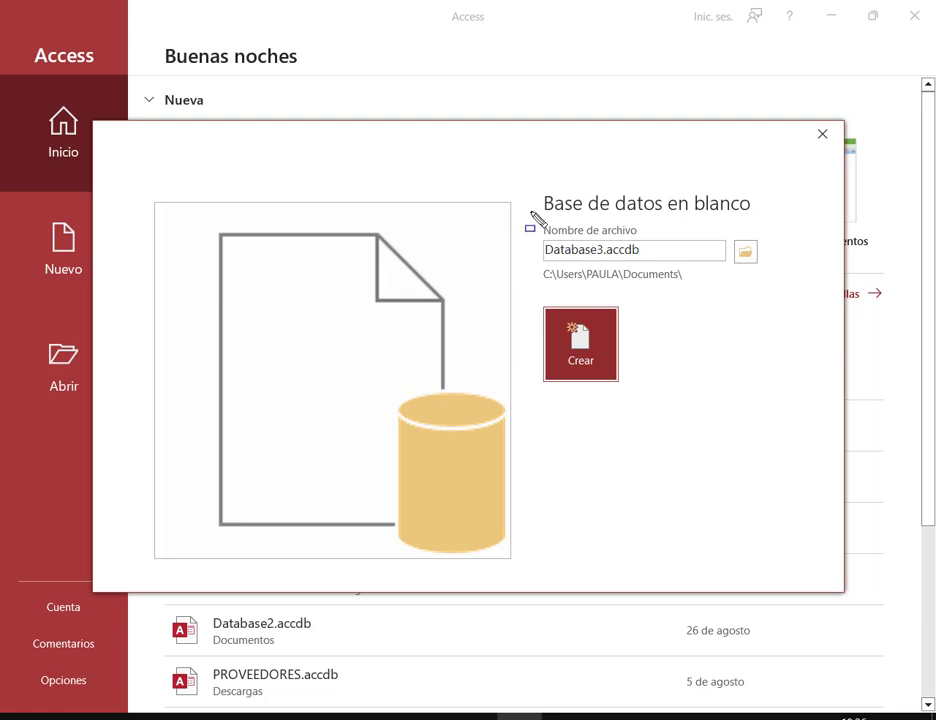
drag(535, 185, 805, 297)
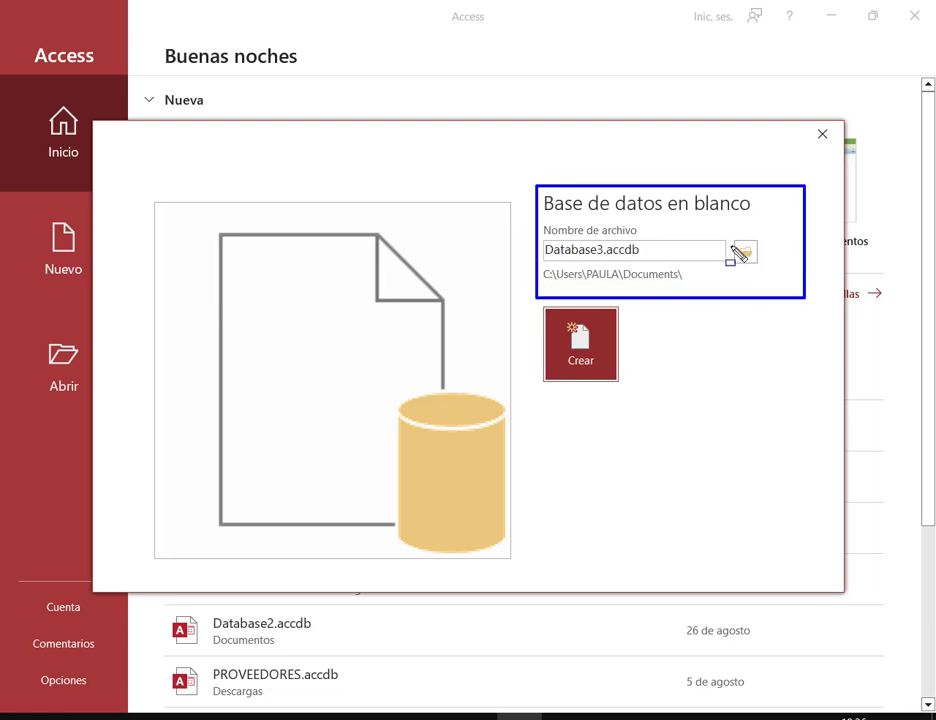
drag(727, 238, 764, 270)
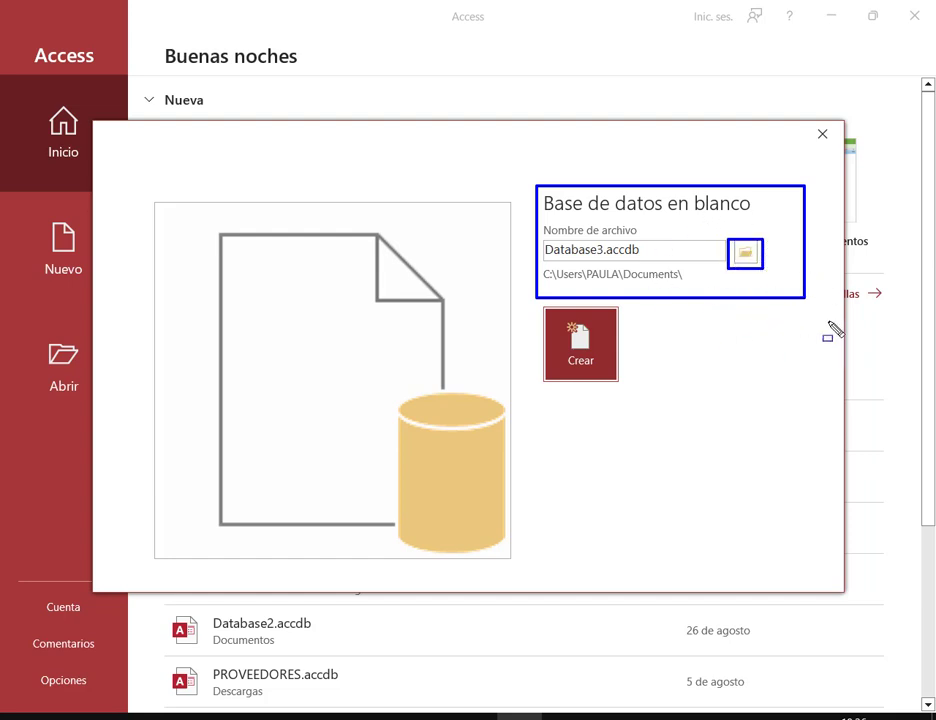
drag(755, 350, 745, 262)
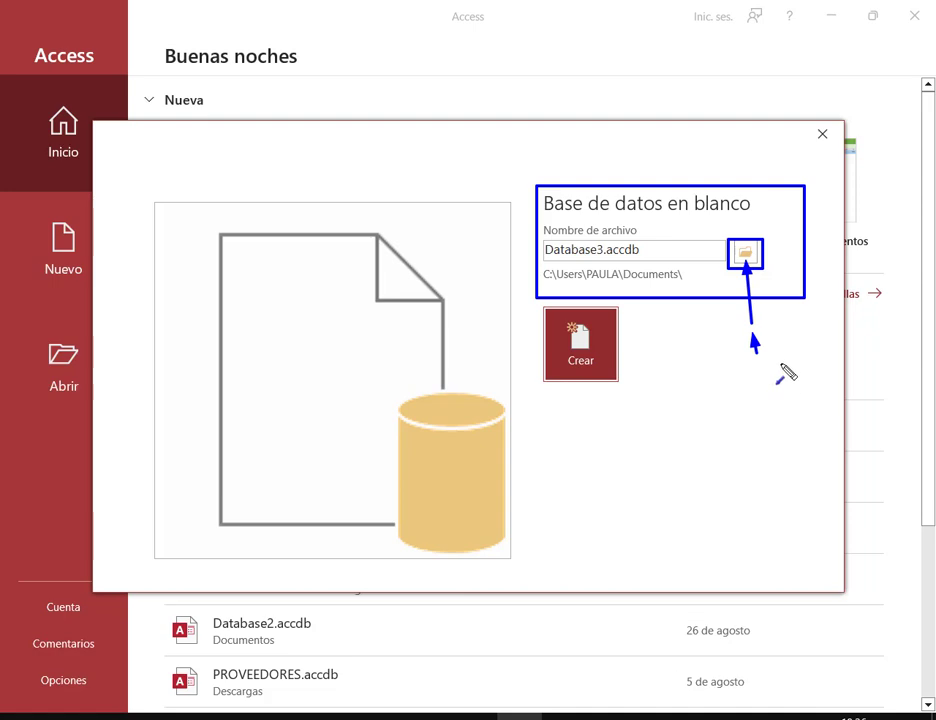
mouse_move(298, 714)
click(90, 640)
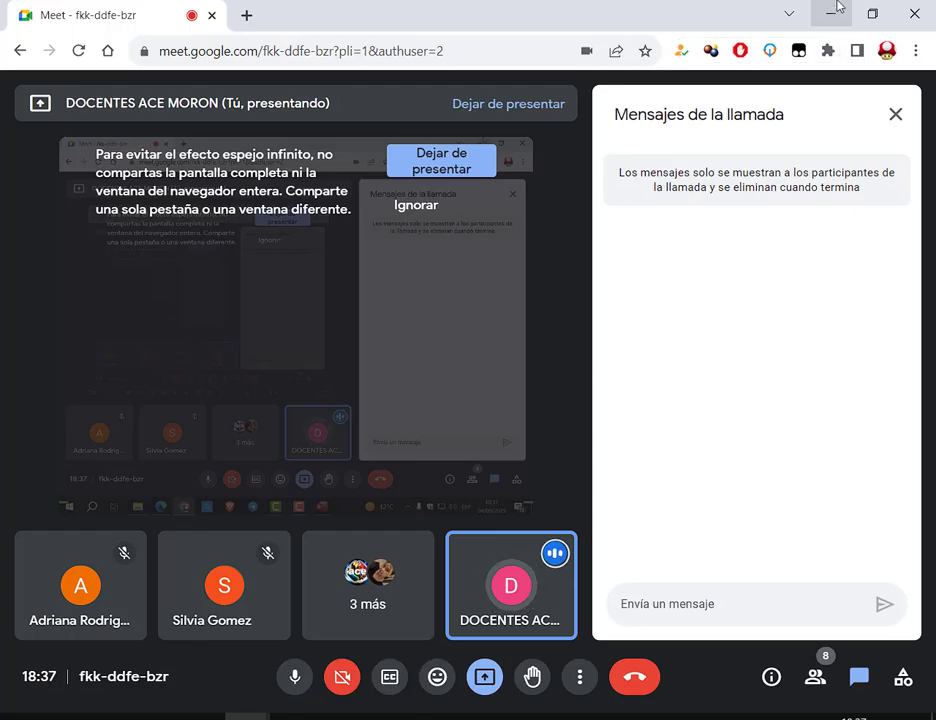
click(832, 12)
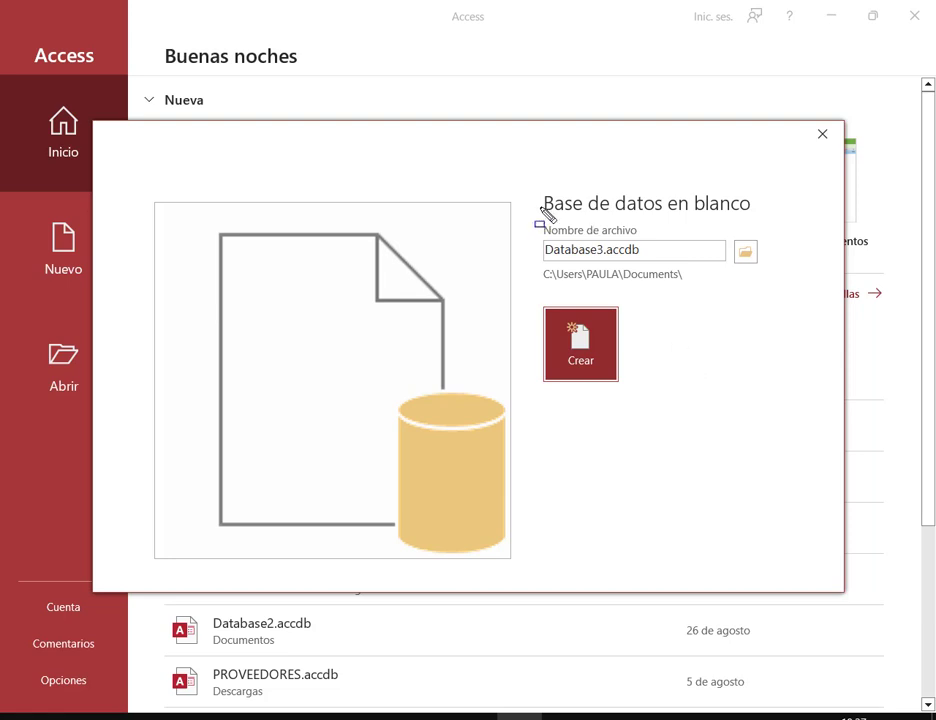
mouse_move(533, 186)
mouse_down()
mouse_move(756, 252)
mouse_move(783, 290)
mouse_up()
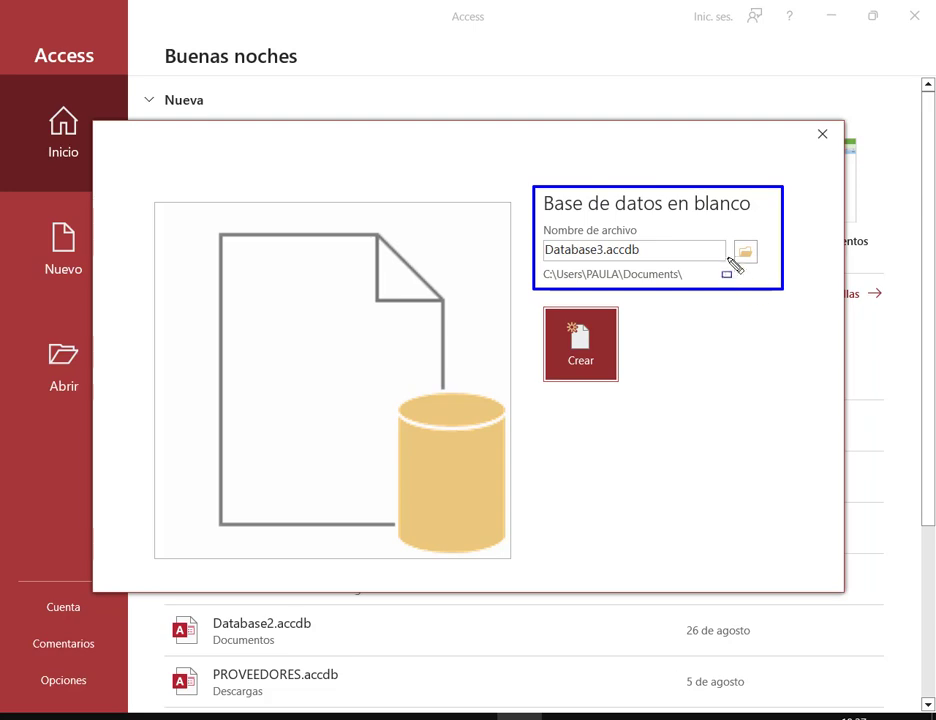
drag(727, 237, 762, 270)
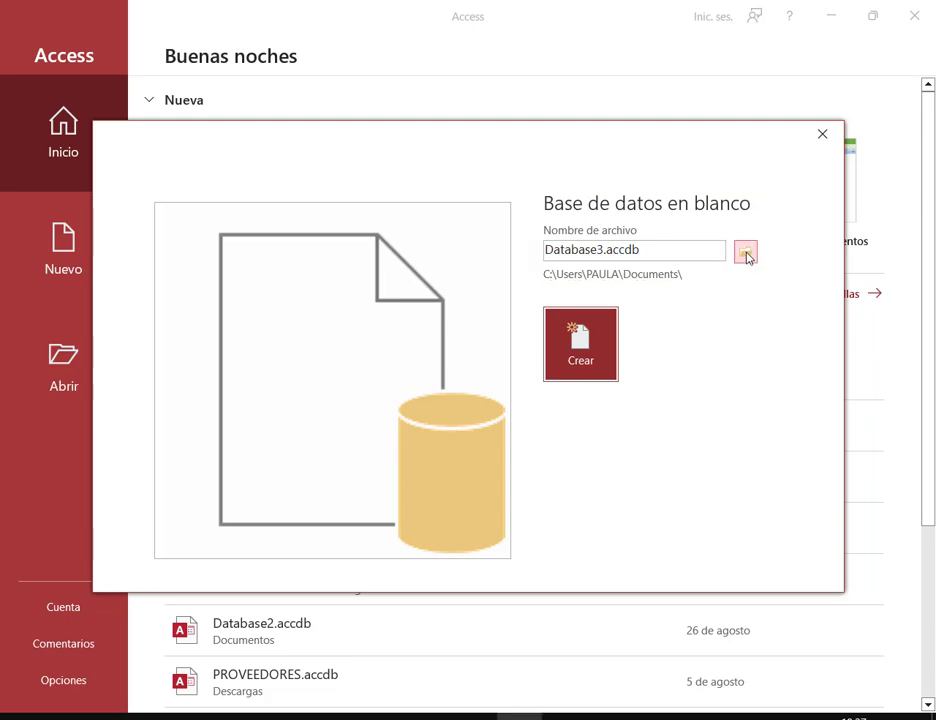
Step: Set the new database's save location to the Modulo2 folder inside "02. Curso Secretariado Administrativo (Lunes)"
click(745, 252)
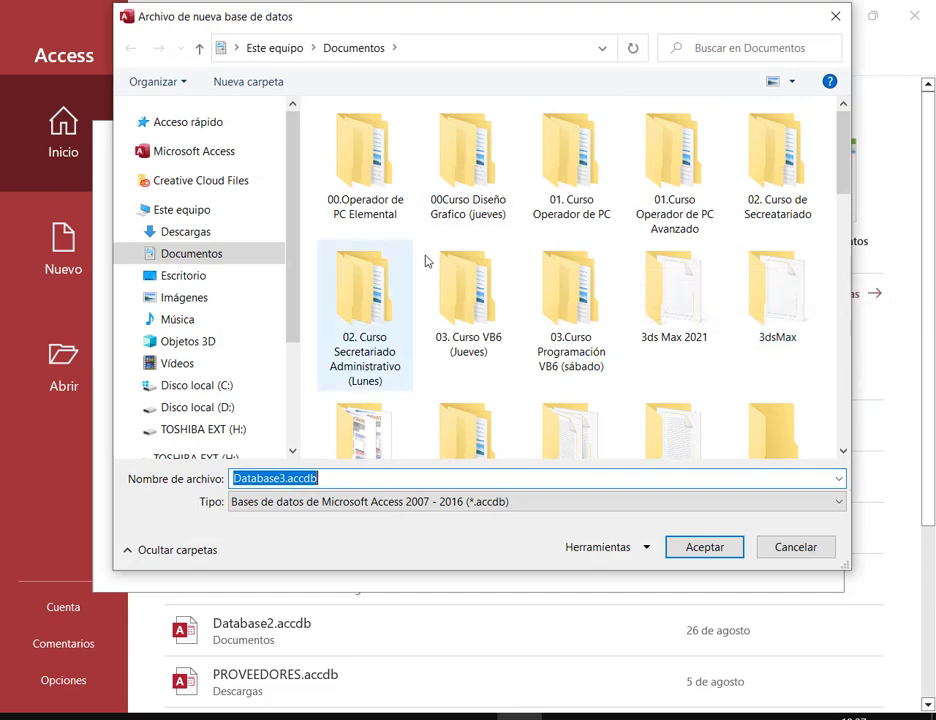
double_click(324, 299)
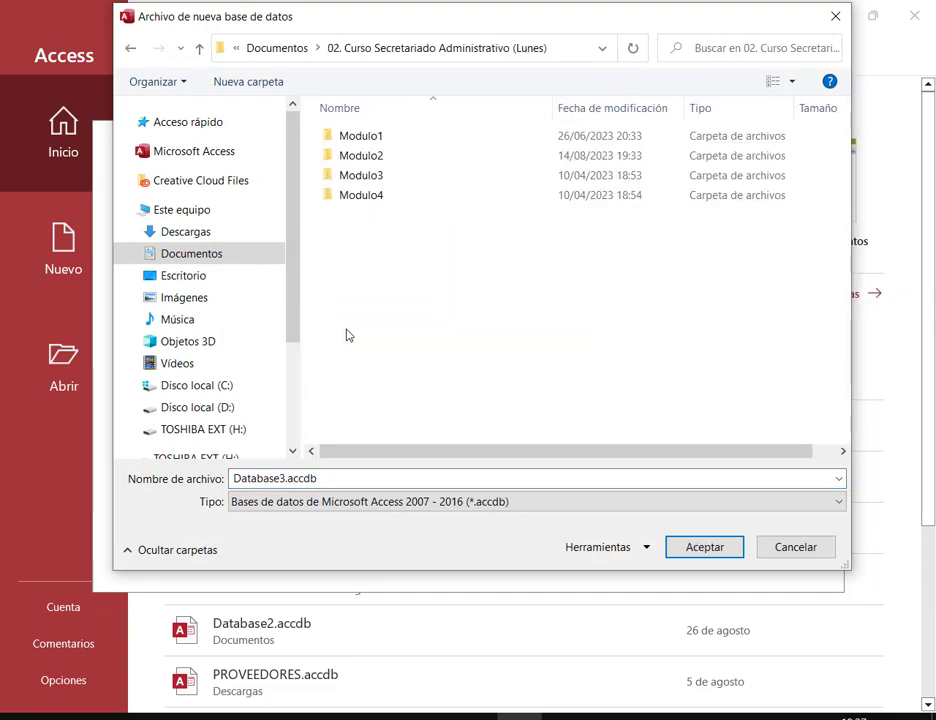
double_click(362, 156)
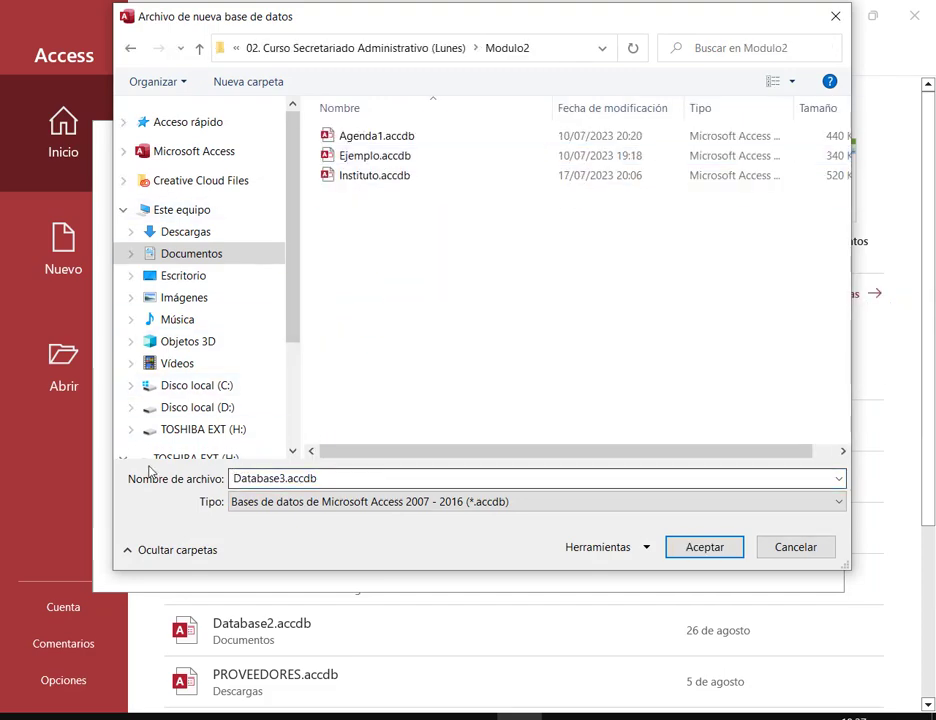
Step: Name the database file Agencia and create the blank database
double_click(326, 484)
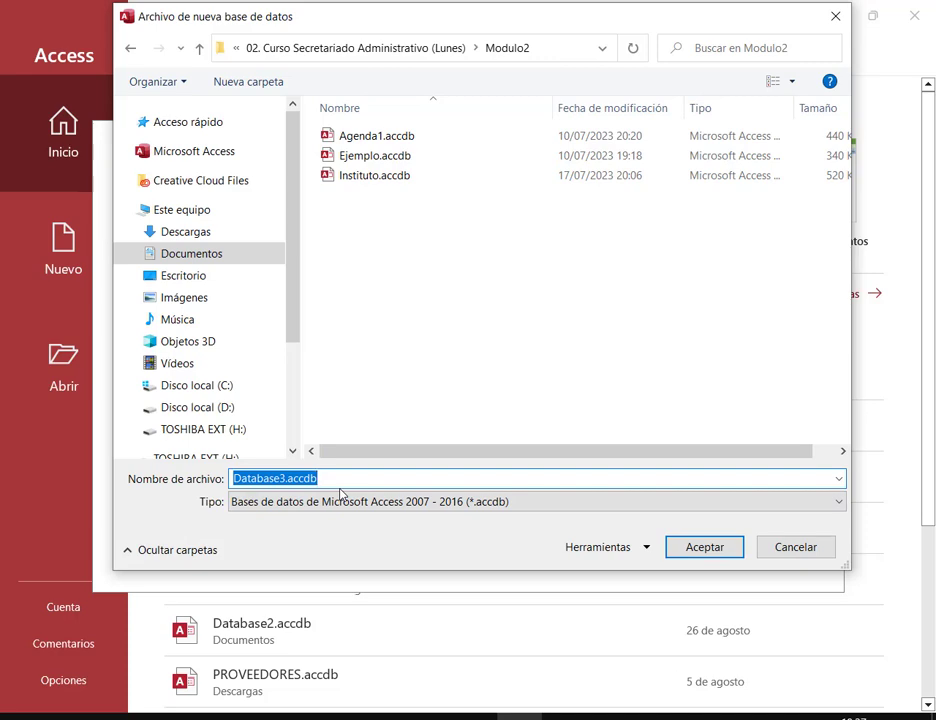
text(Agen)
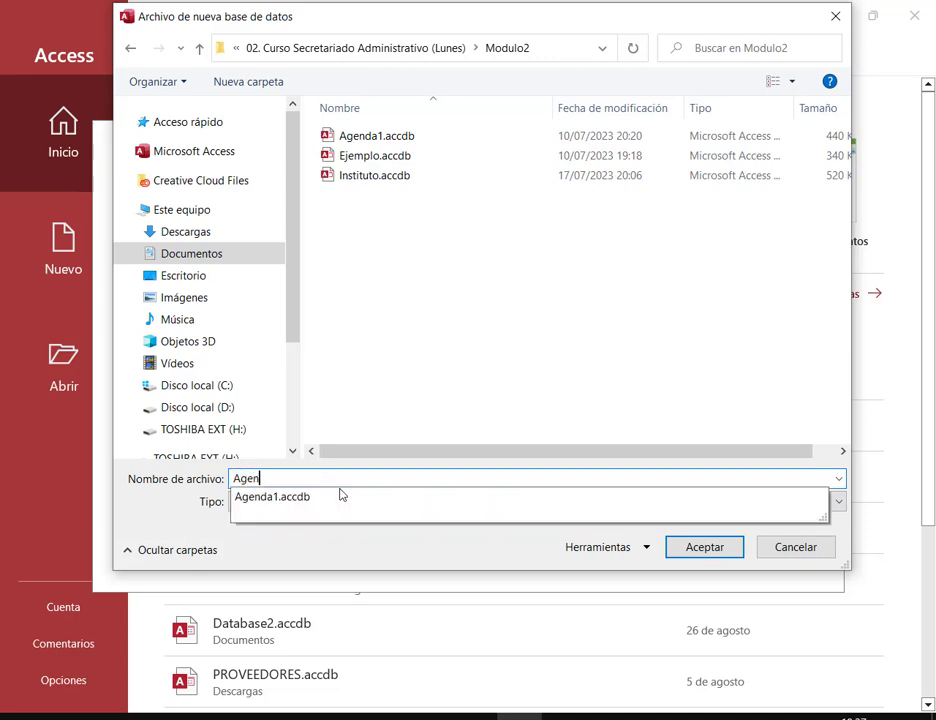
text(cia)
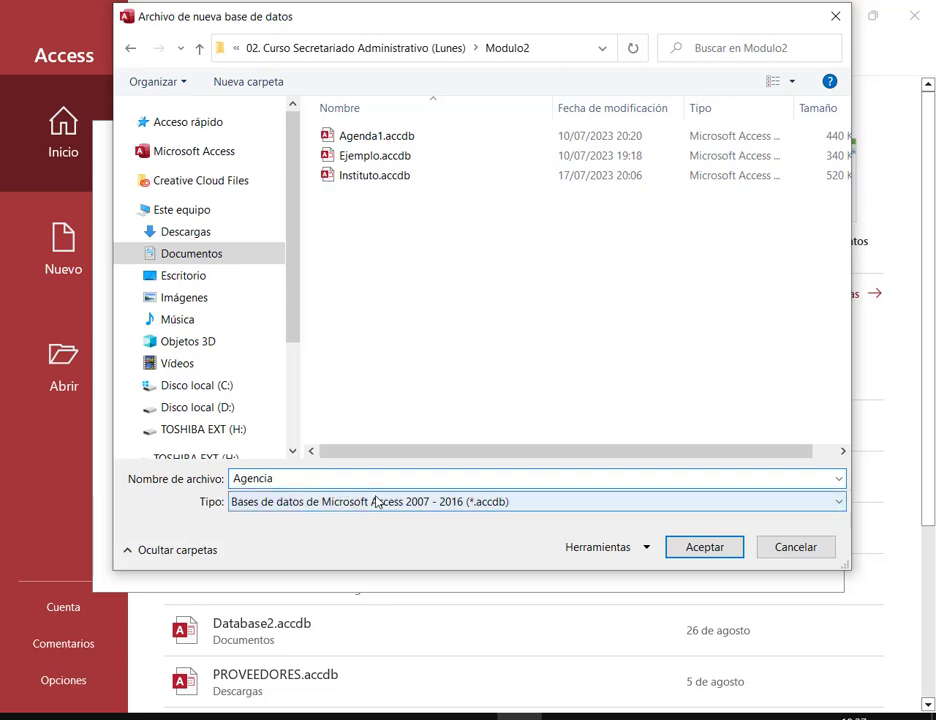
double_click(230, 478)
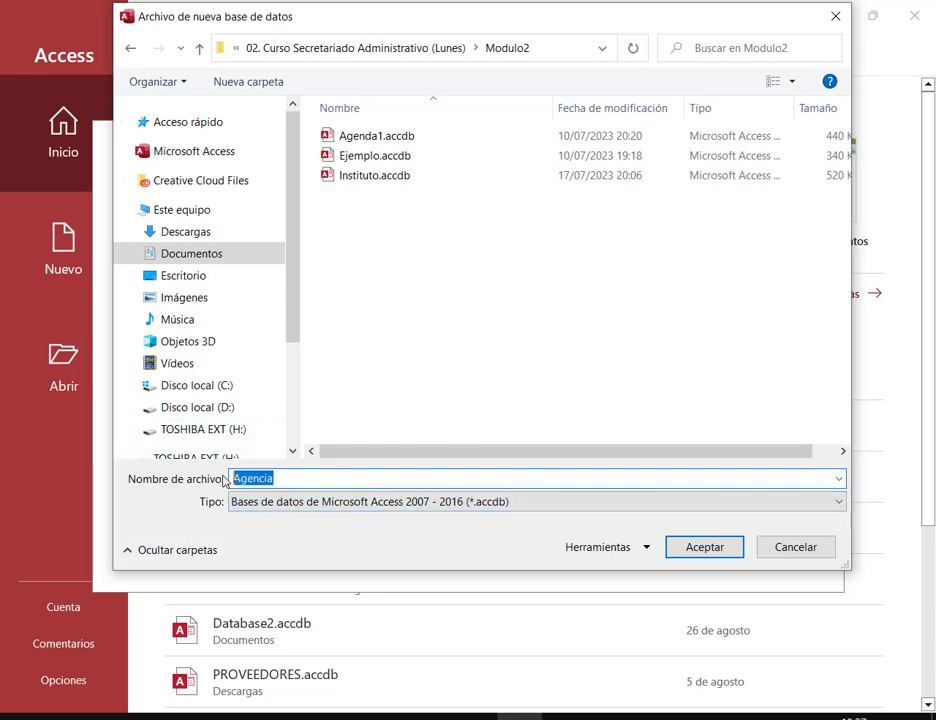
click(318, 486)
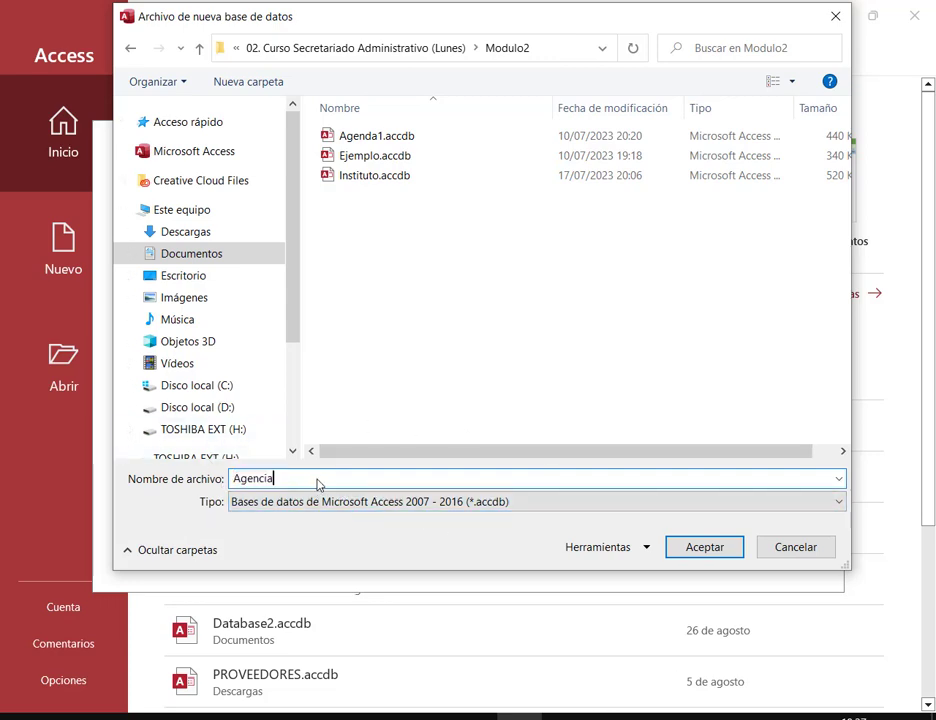
click(706, 546)
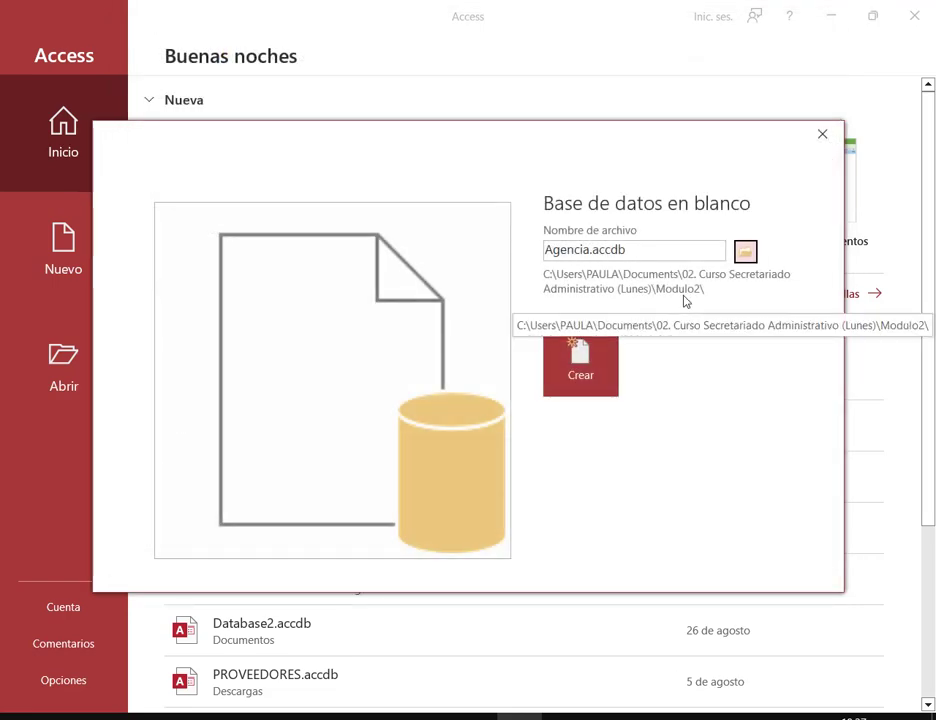
click(609, 380)
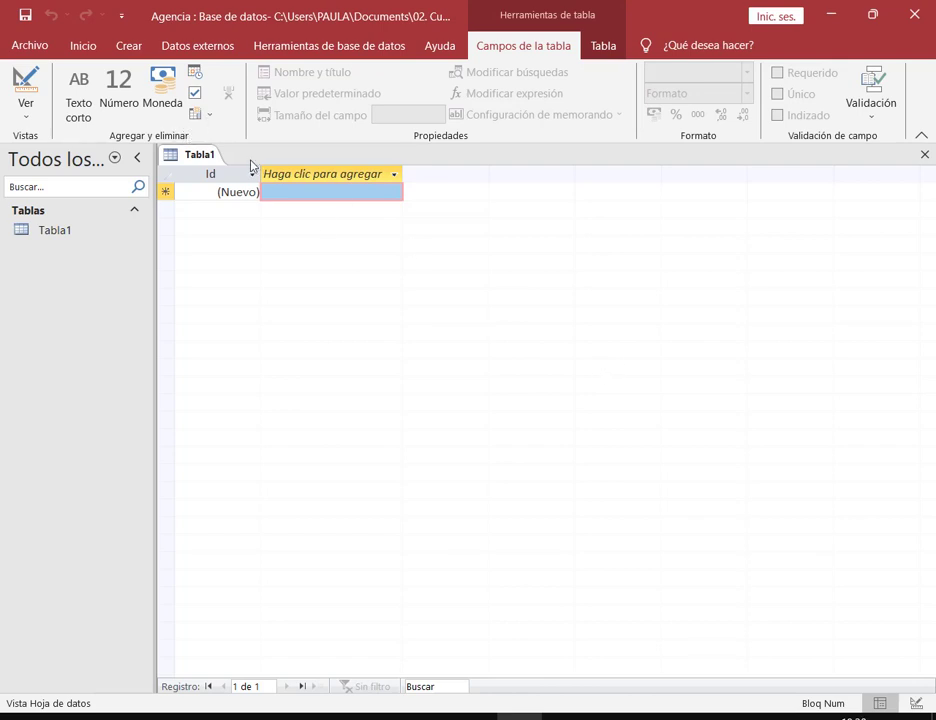
drag(147, 6, 273, 31)
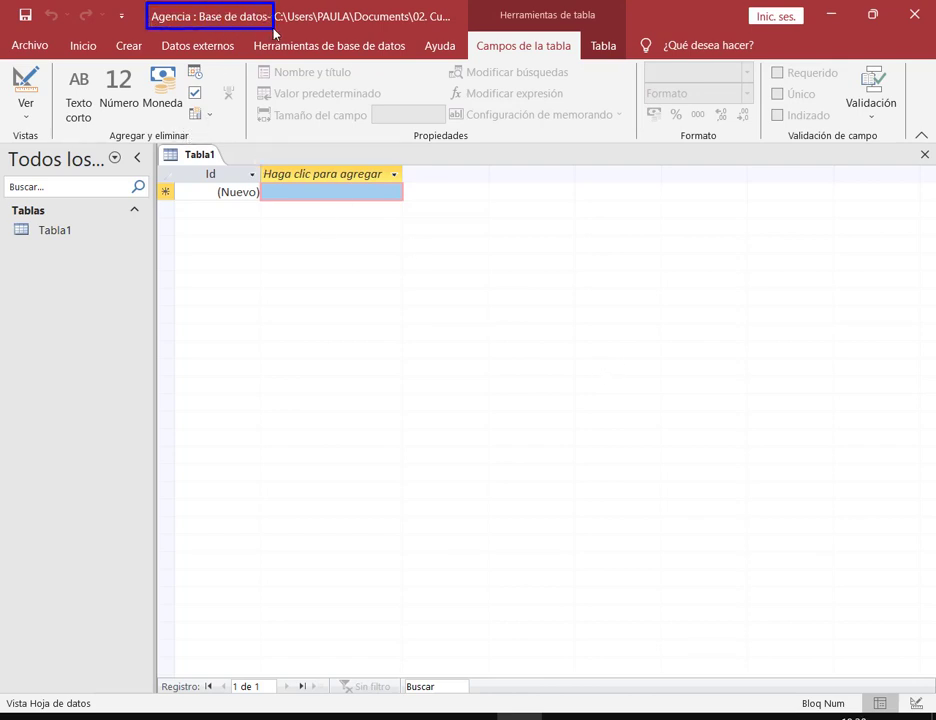
drag(207, 97, 213, 36)
mouse_move(152, 141)
mouse_down()
mouse_move(485, 235)
mouse_move(443, 231)
mouse_up()
drag(321, 300, 318, 229)
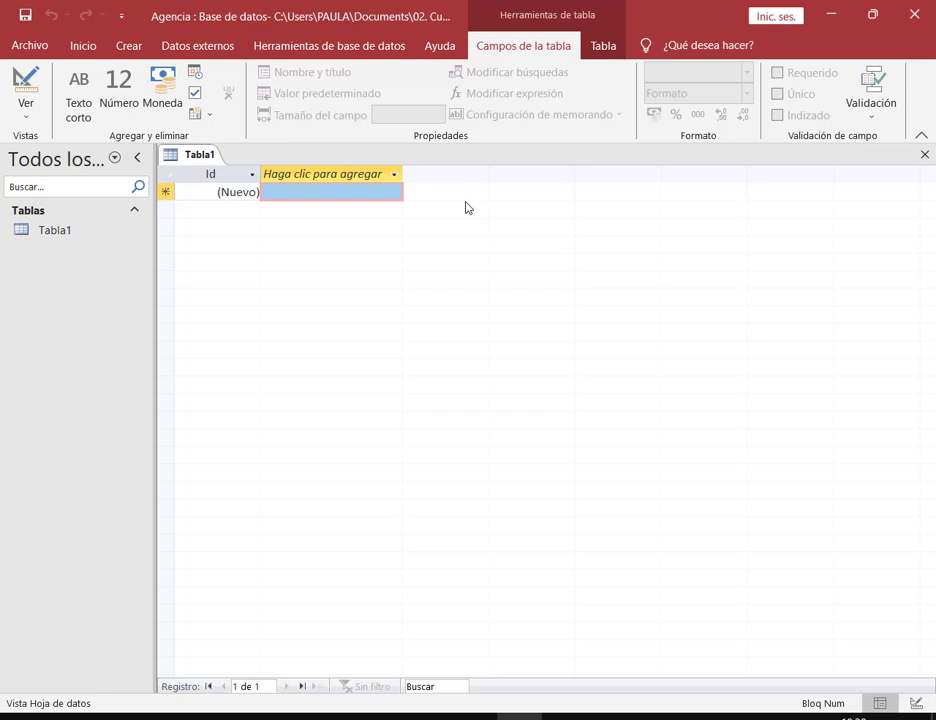
Step: Switch to a blank Notepad document and set its font size to 20
click(108, 713)
click(168, 150)
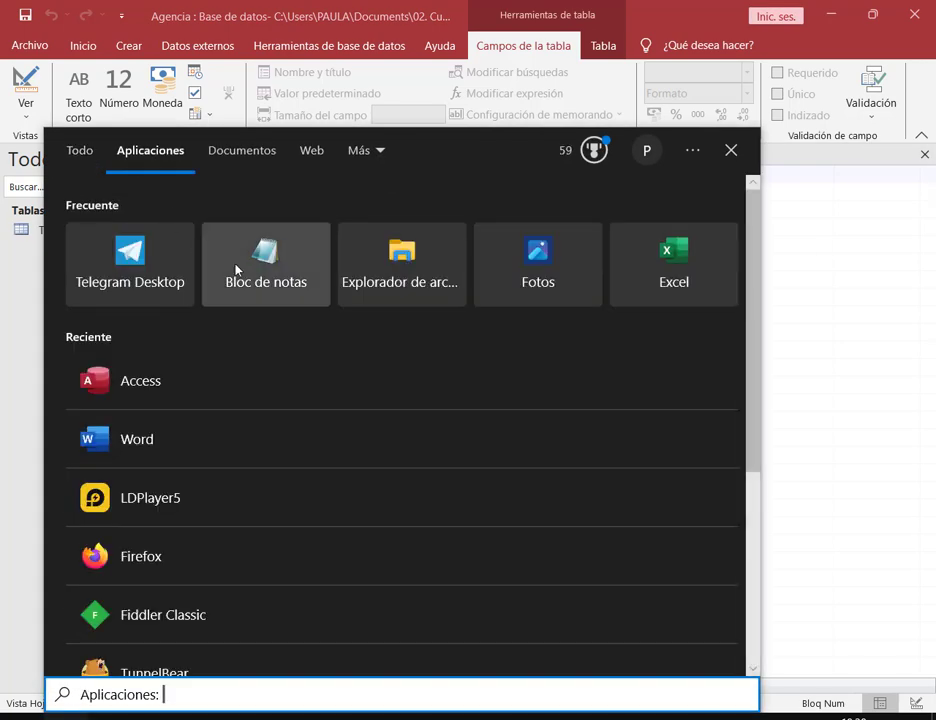
click(237, 270)
click(190, 84)
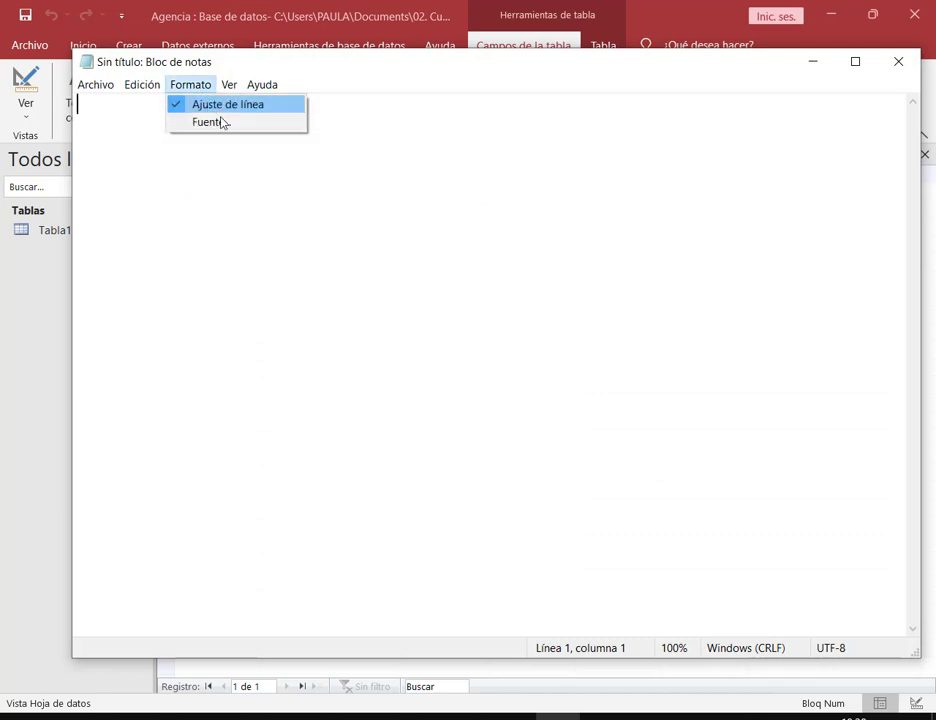
click(222, 122)
click(405, 325)
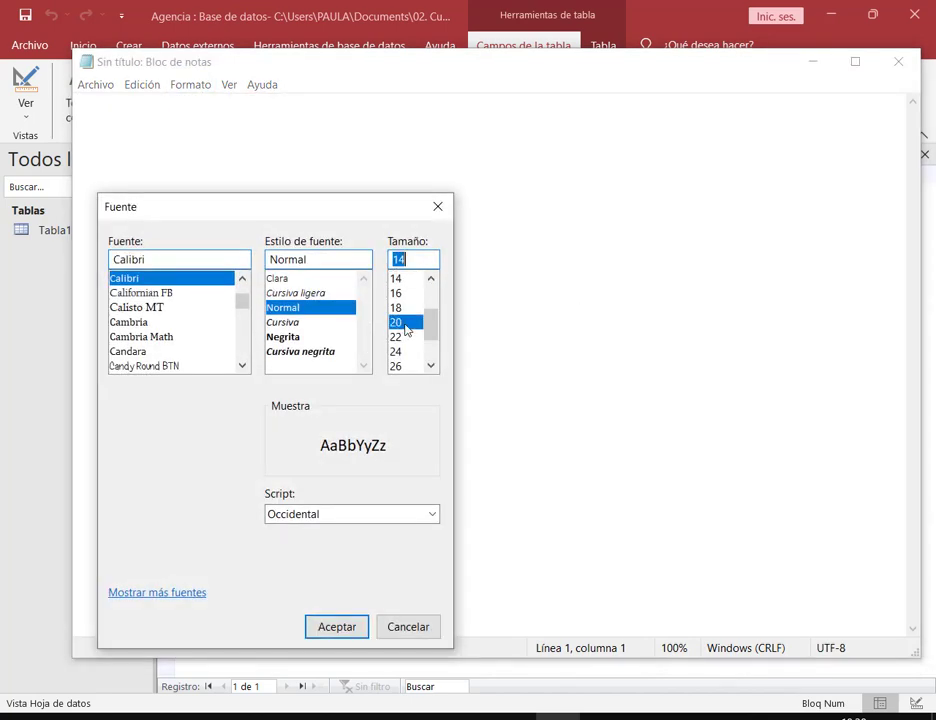
click(358, 628)
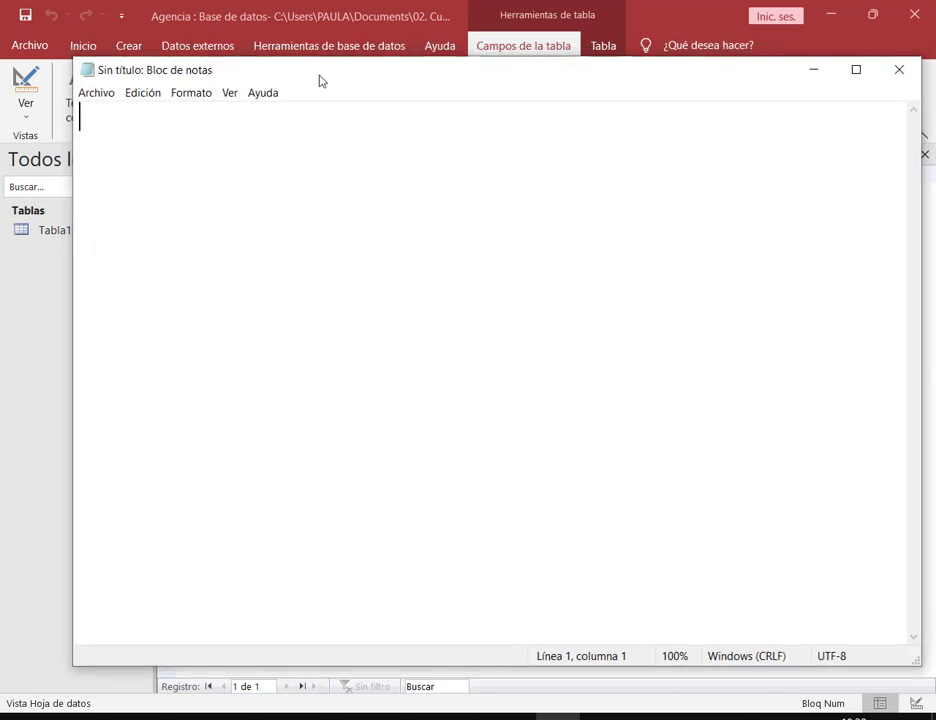
drag(320, 80, 330, 124)
Step: Write the heading "ACCESS - > OBJETOS" and below it the line "* Tablas:{Campos} / {Registros}"
text(ACCESS)
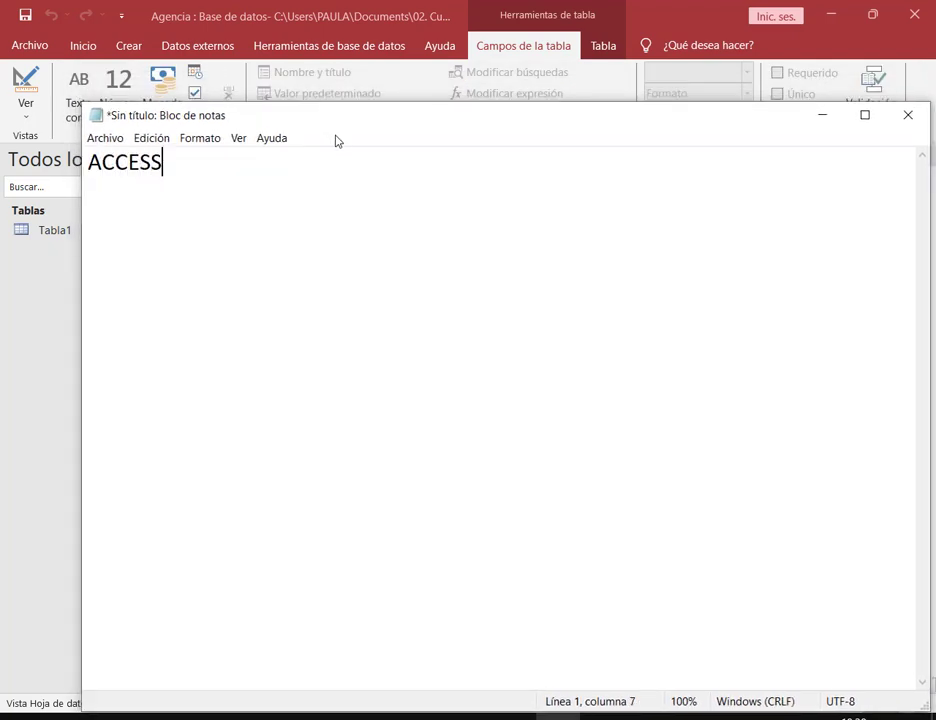
text( - > OB)
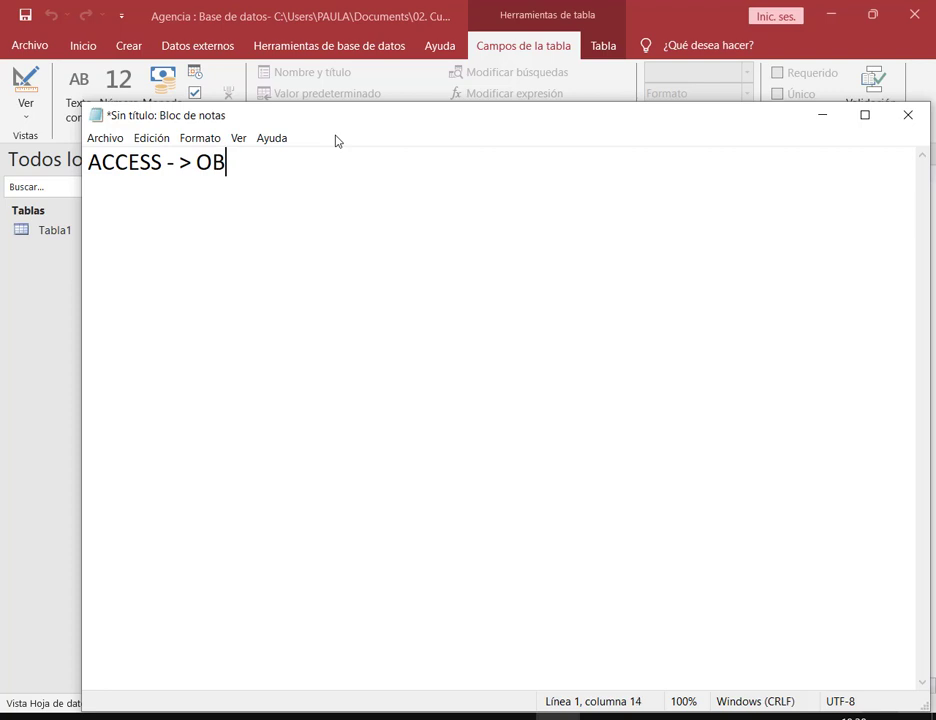
text(JETOS)
key(Return)
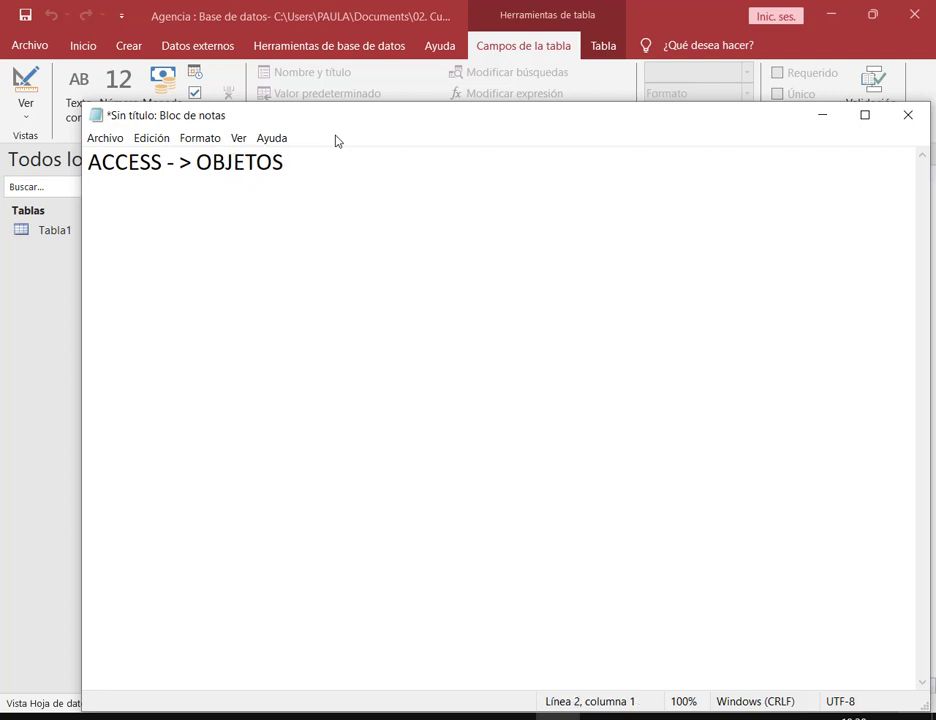
text(* Tablas)
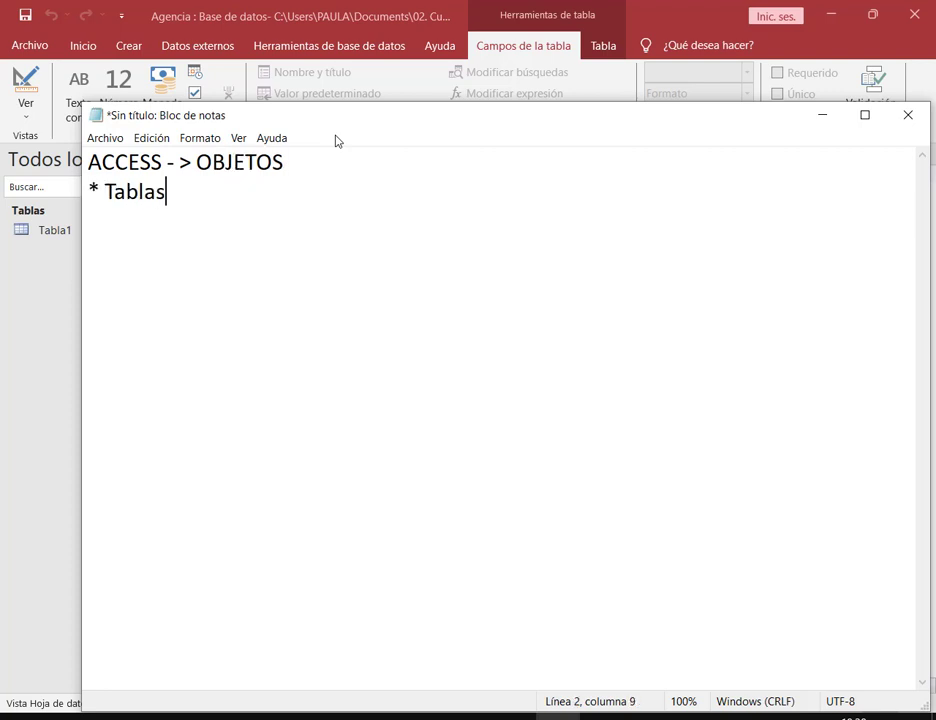
text(:)
text({Campos})
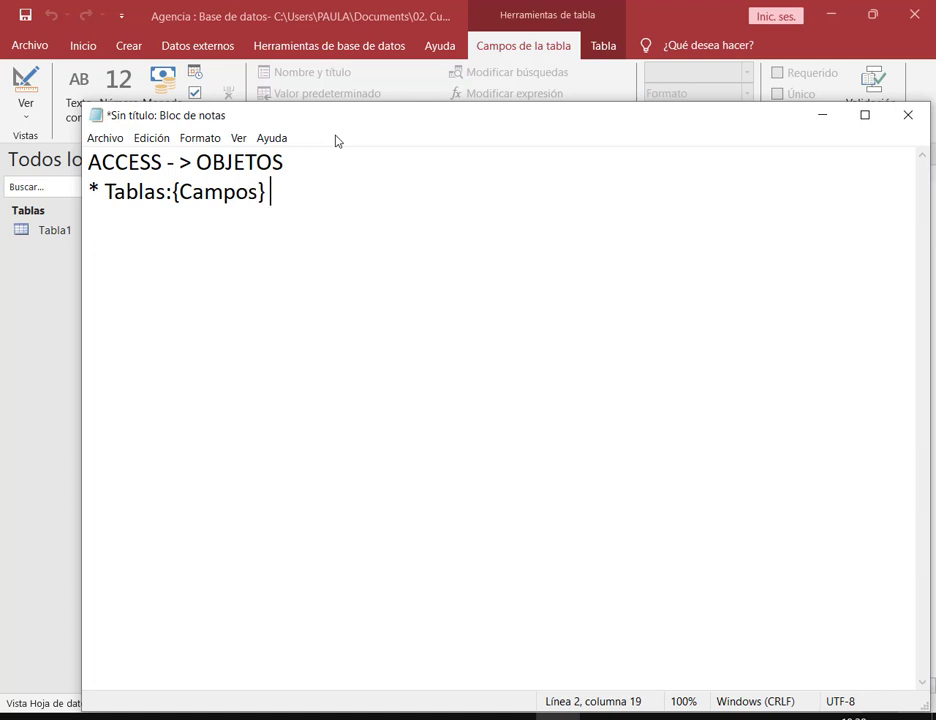
text( / {Registros)
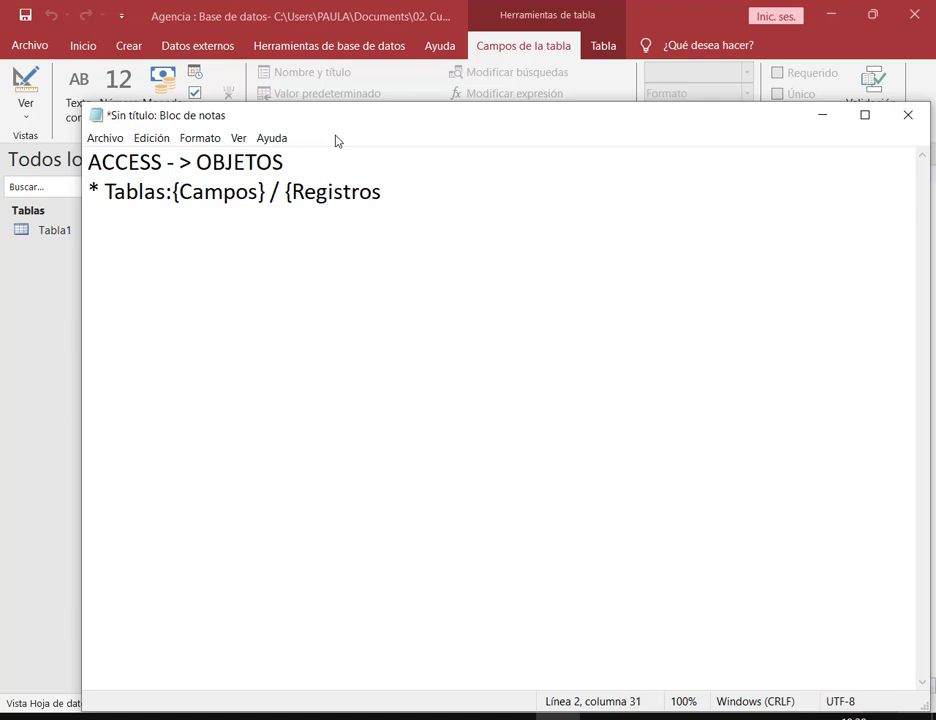
text(})
drag(168, 178, 271, 208)
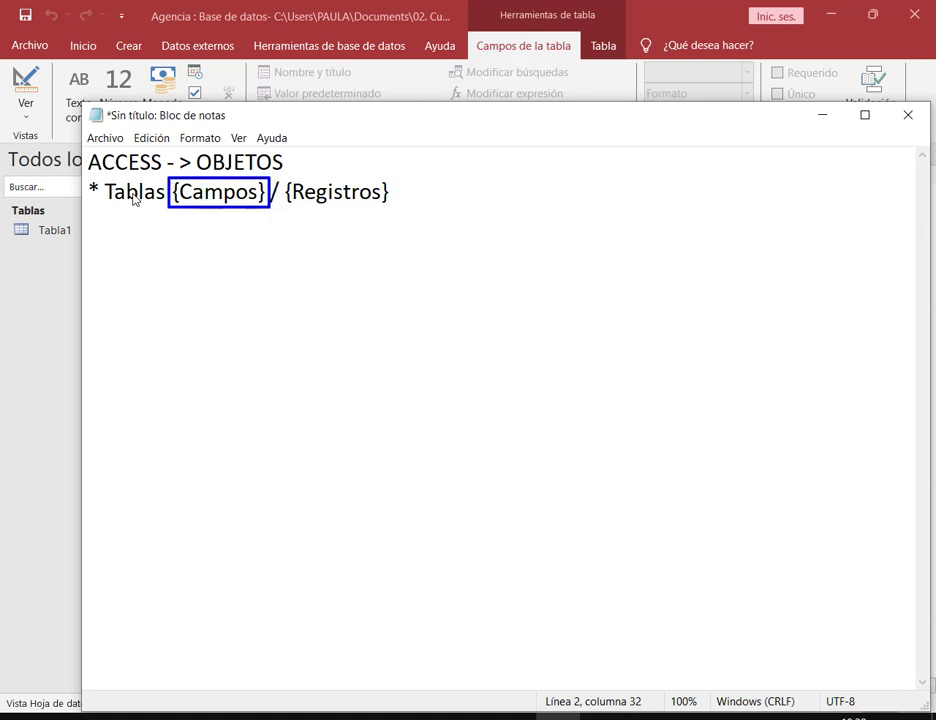
key(Escape)
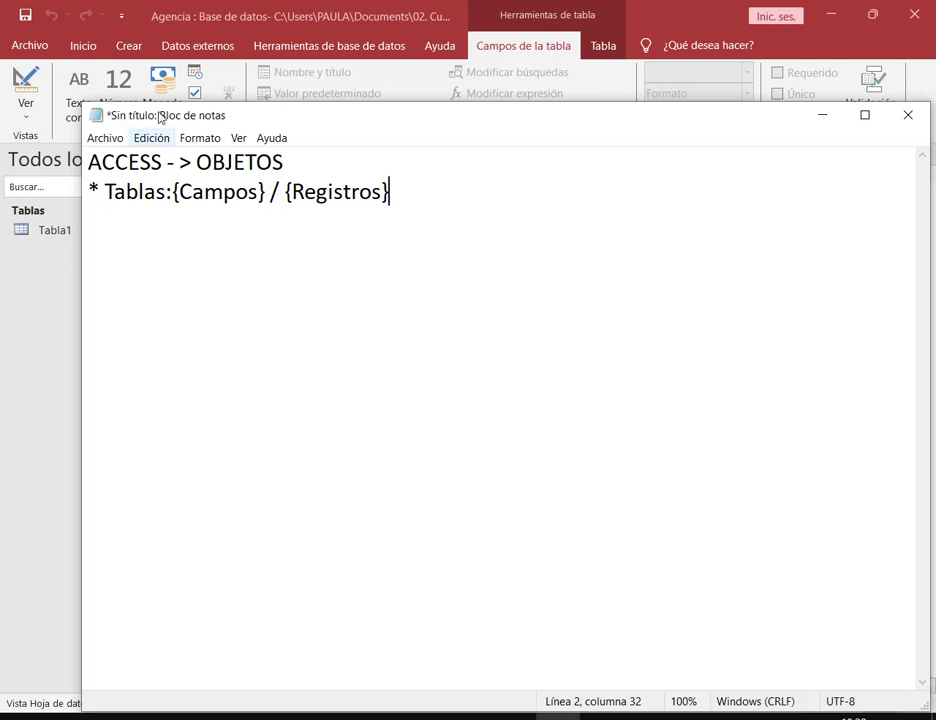
mouse_move(145, 2)
mouse_down()
mouse_move(213, 43)
mouse_move(195, 33)
mouse_up()
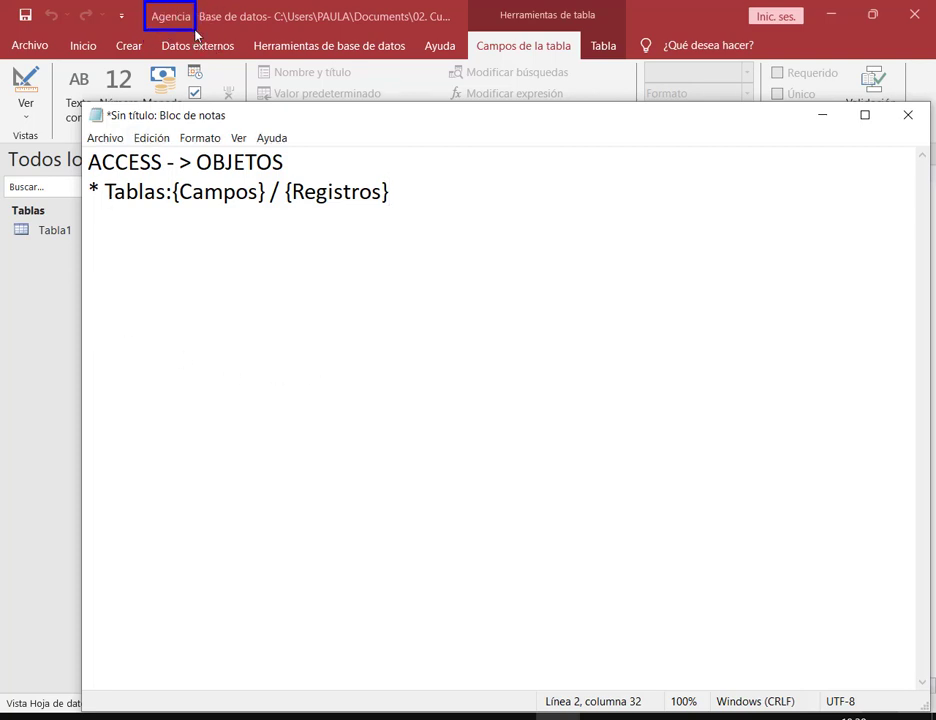
key(Escape)
mouse_move(172, 232)
mouse_down()
mouse_move(327, 266)
mouse_move(261, 264)
mouse_move(355, 250)
mouse_move(411, 259)
mouse_up()
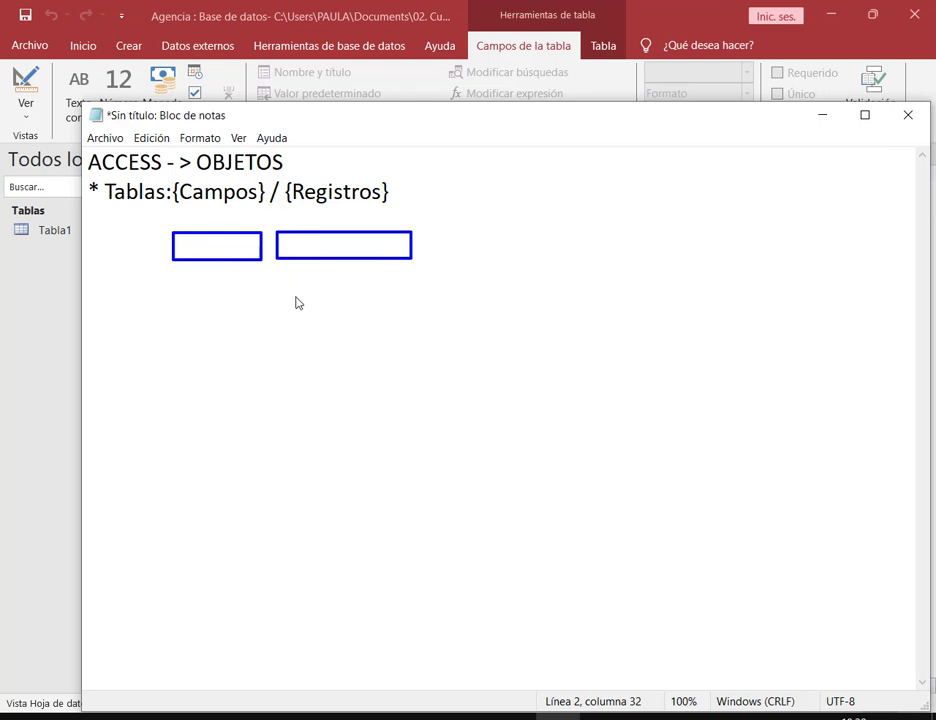
drag(425, 223, 528, 252)
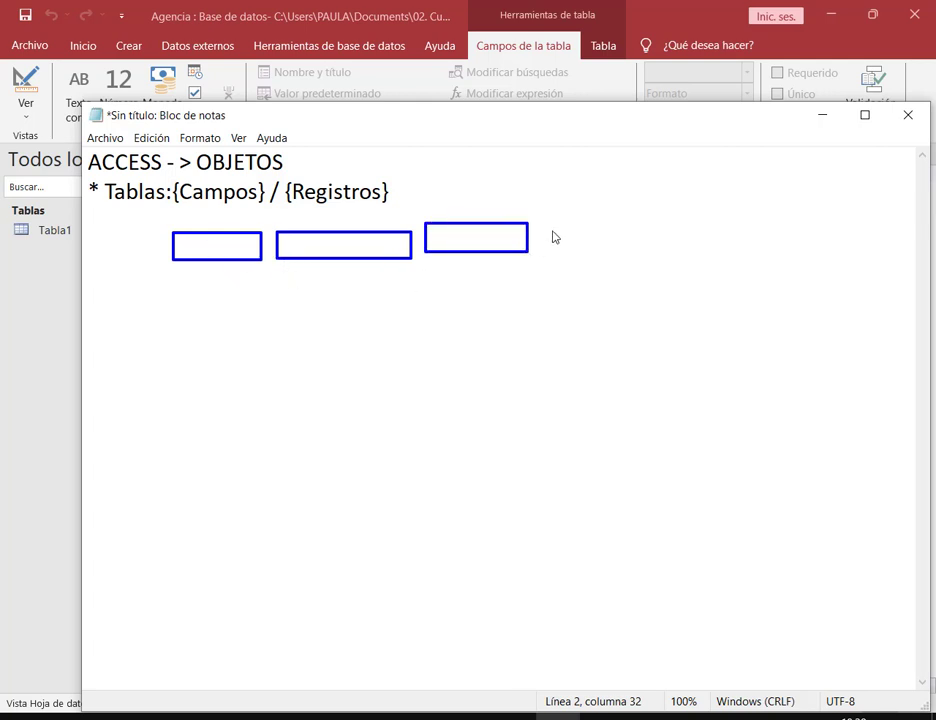
key(e)
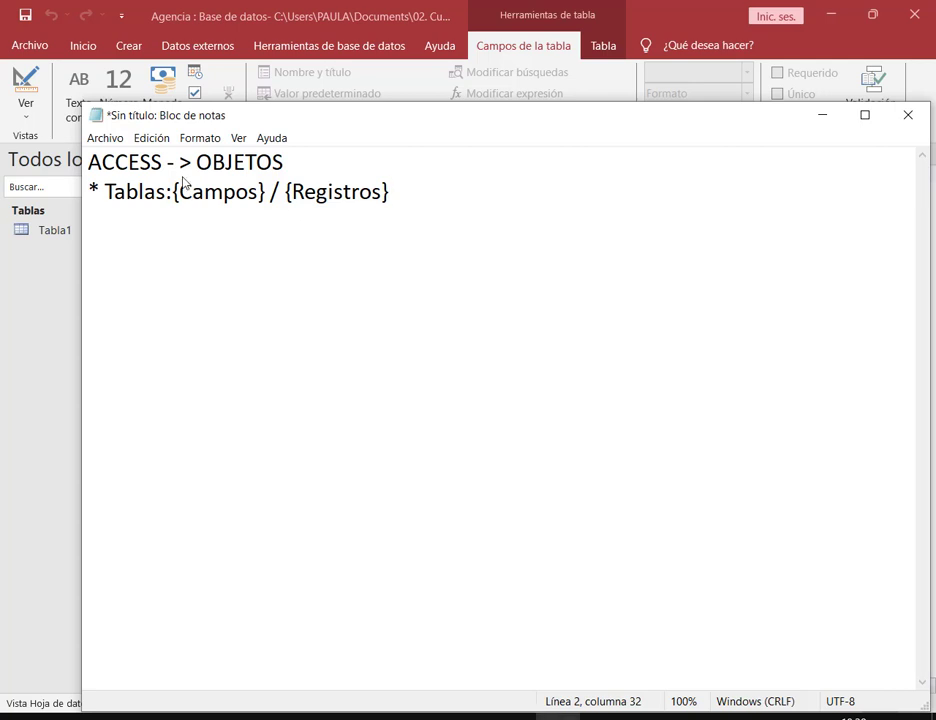
mouse_move(176, 178)
mouse_down()
mouse_move(262, 213)
mouse_move(401, 216)
mouse_move(391, 213)
mouse_up()
key(e)
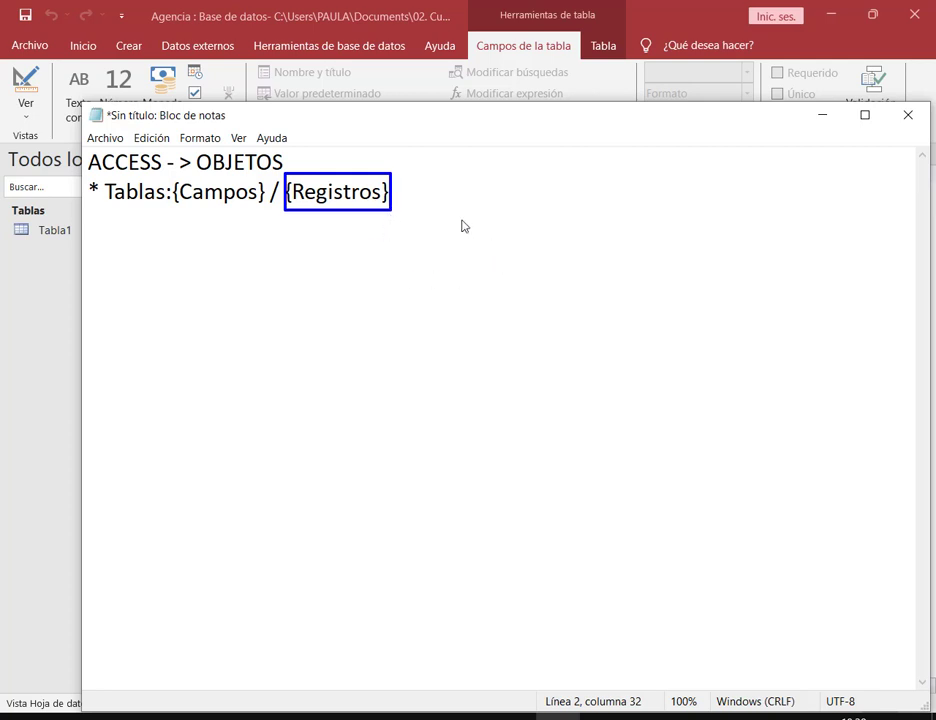
key(e)
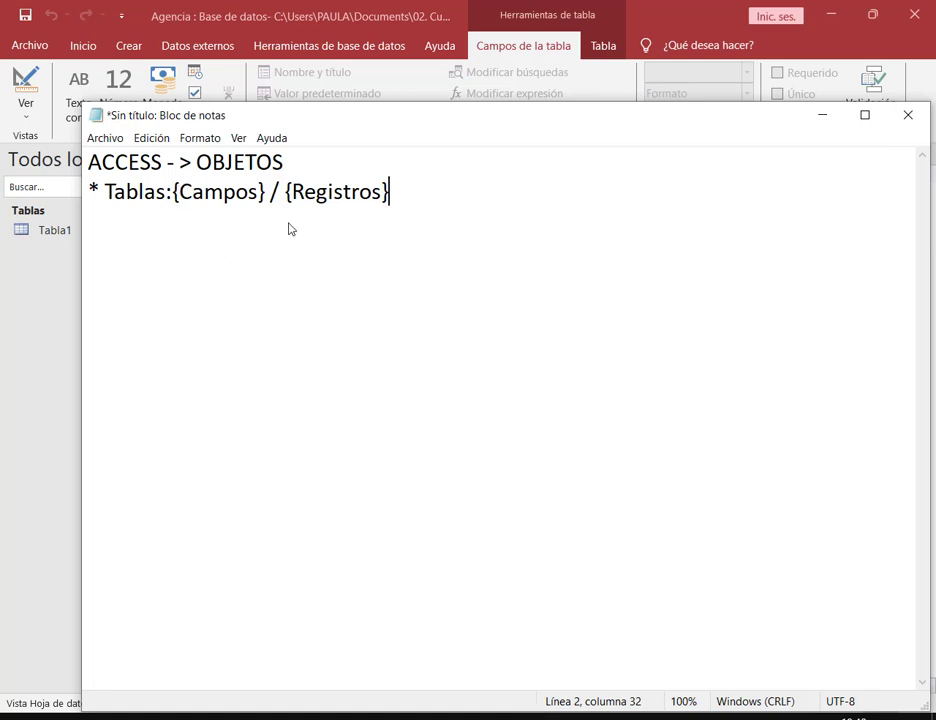
Step: Leave an empty line below the Tablas line and start an example line with the label "Modelo" and an opening brace
key(Return)
key(Return)
text({Modelo)
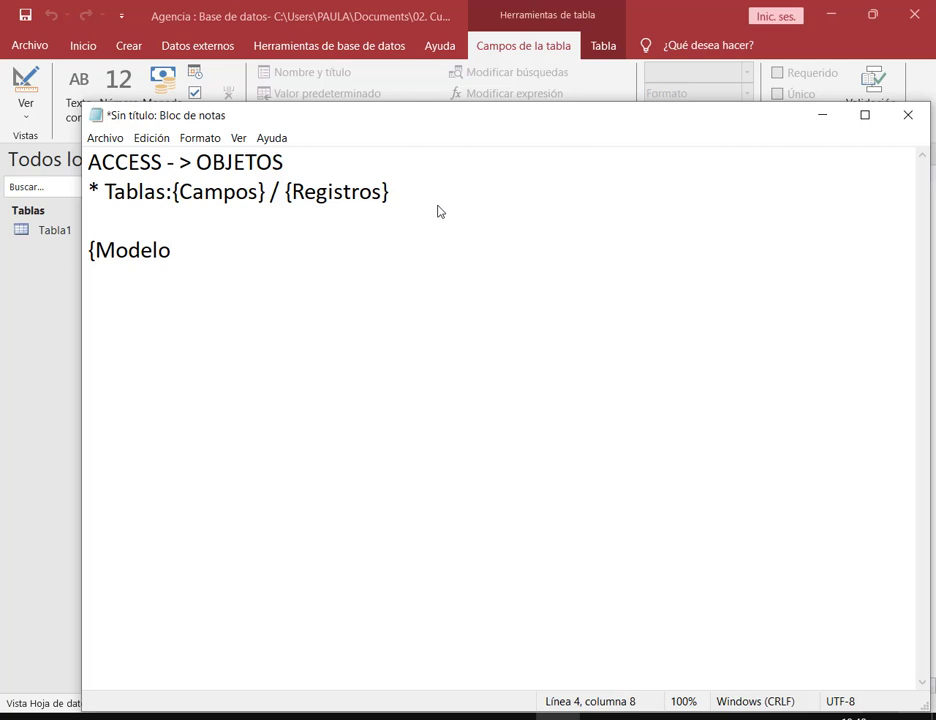
key(Delete)
key(End)
text({)
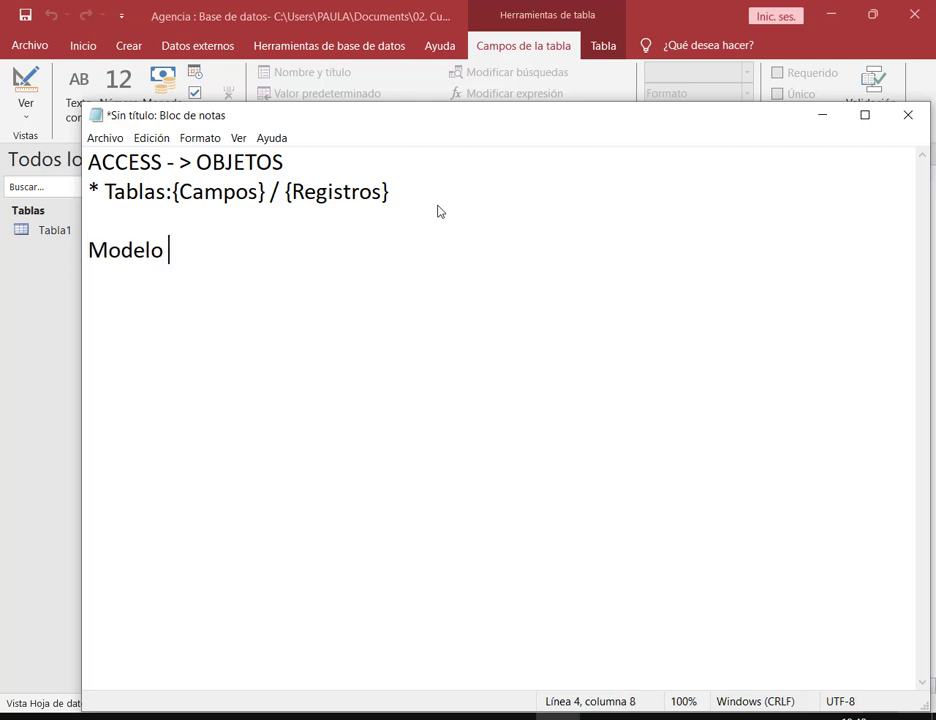
text( For)
key(BackSpace)
key(BackSpace)
Step: Change the example line's label to "Marca" and list "Ford, Fiat," after the opening brace
key(Home)
key(ctrl+shift+Right)
text(Marca)
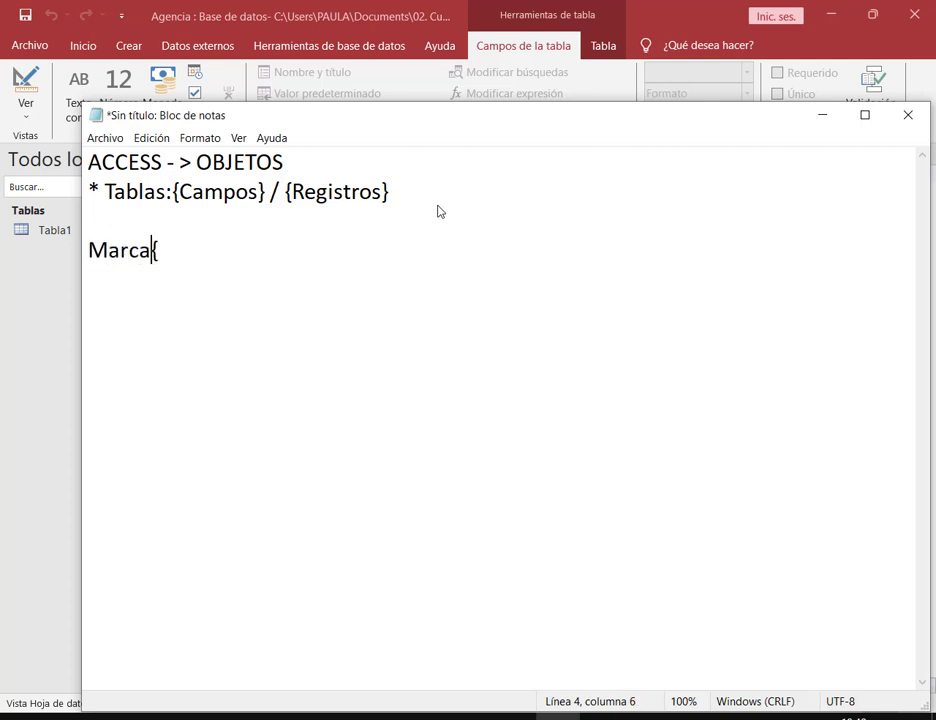
key(End)
text(Ford,)
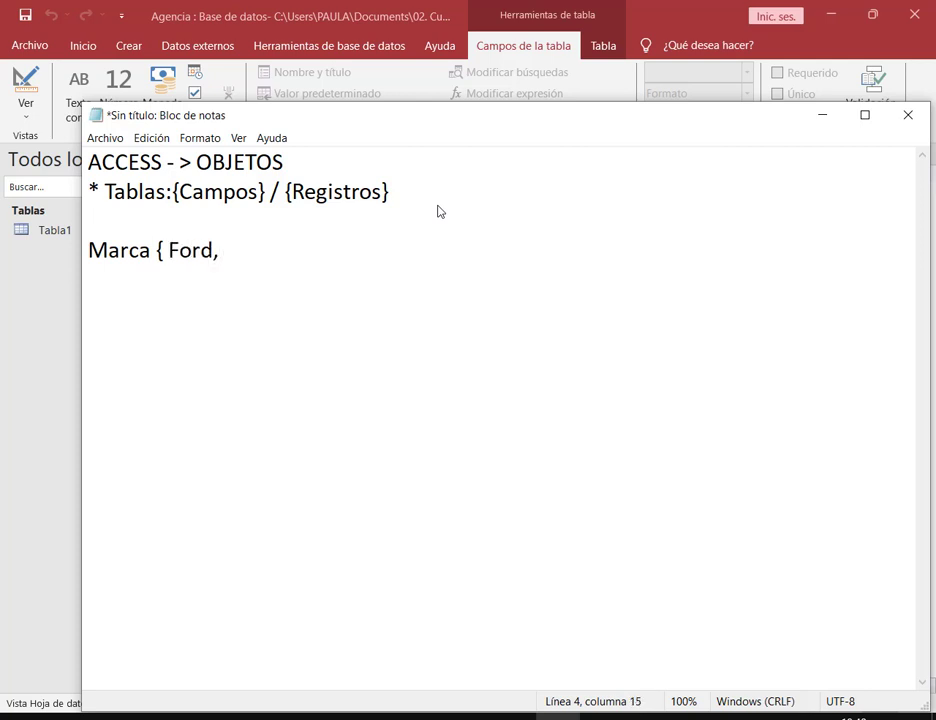
text( Fiat,)
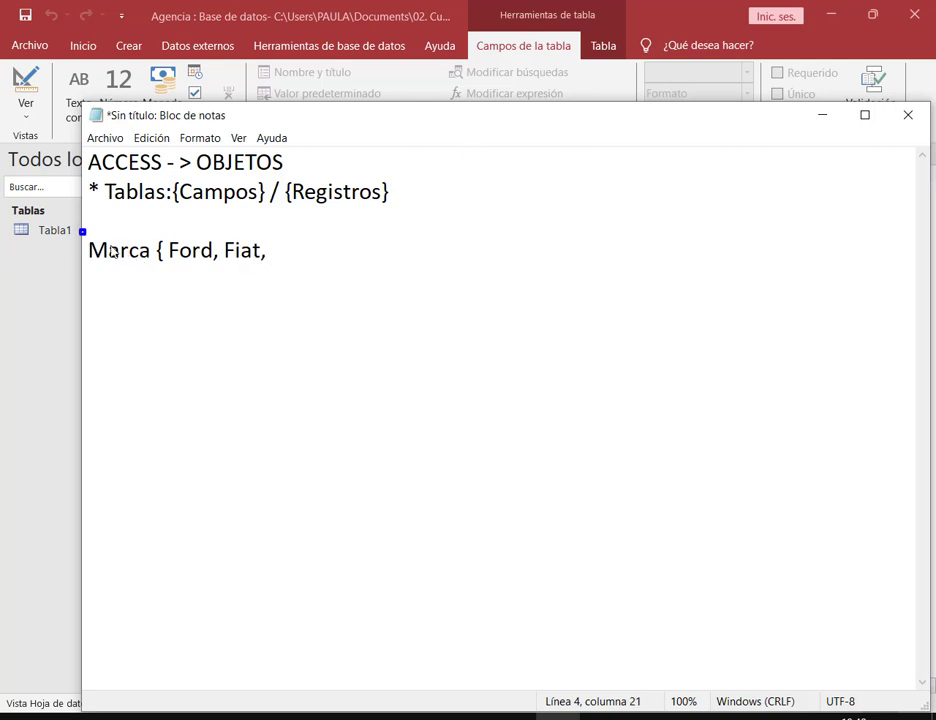
drag(179, 201, 256, 202)
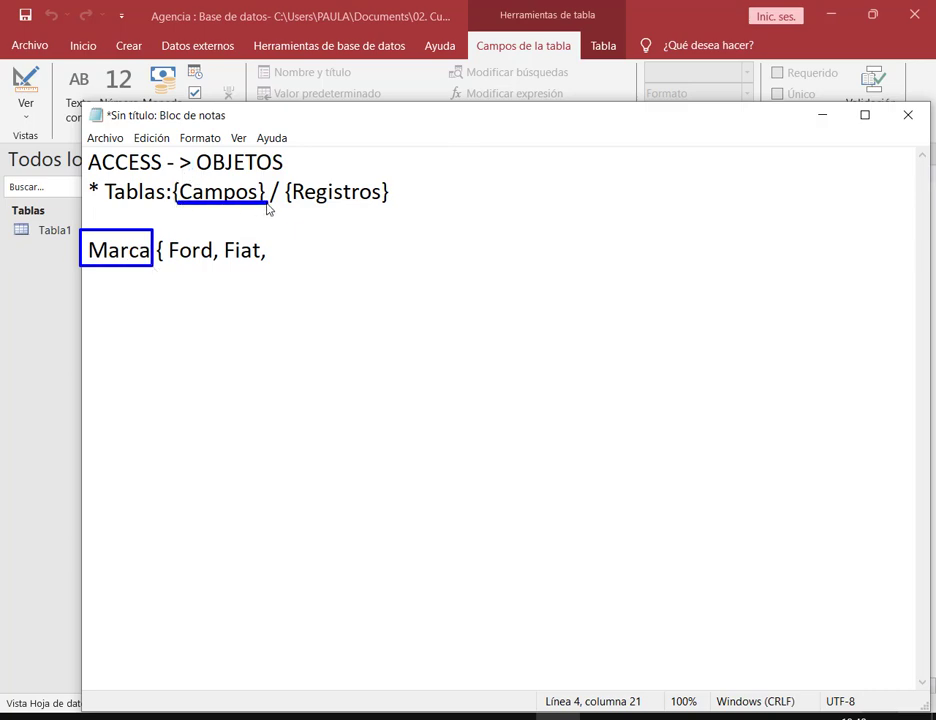
drag(168, 268, 327, 264)
drag(293, 201, 381, 203)
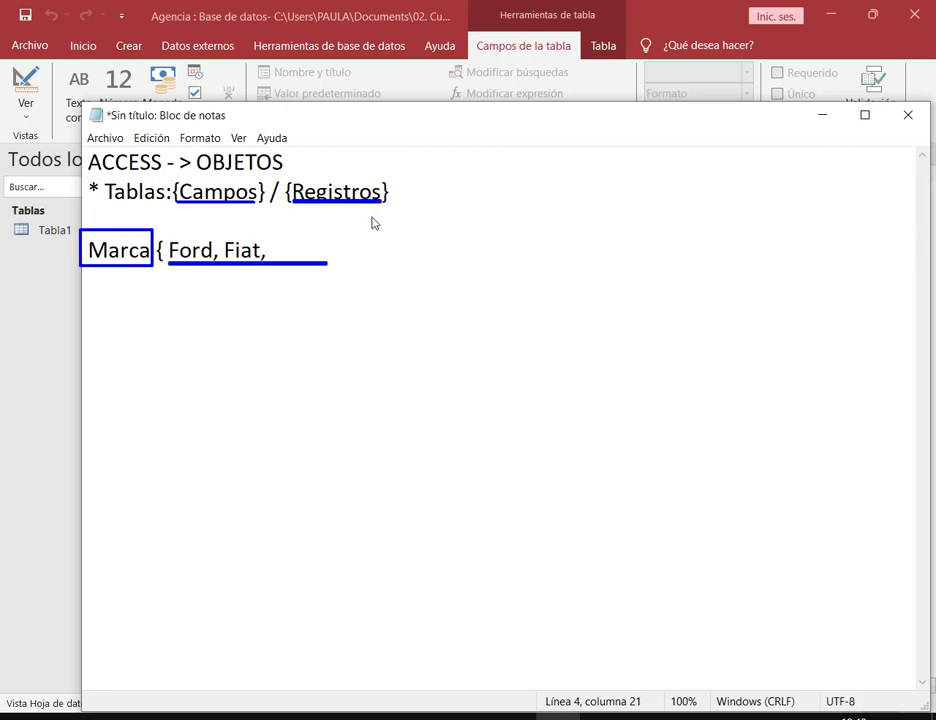
key(Escape)
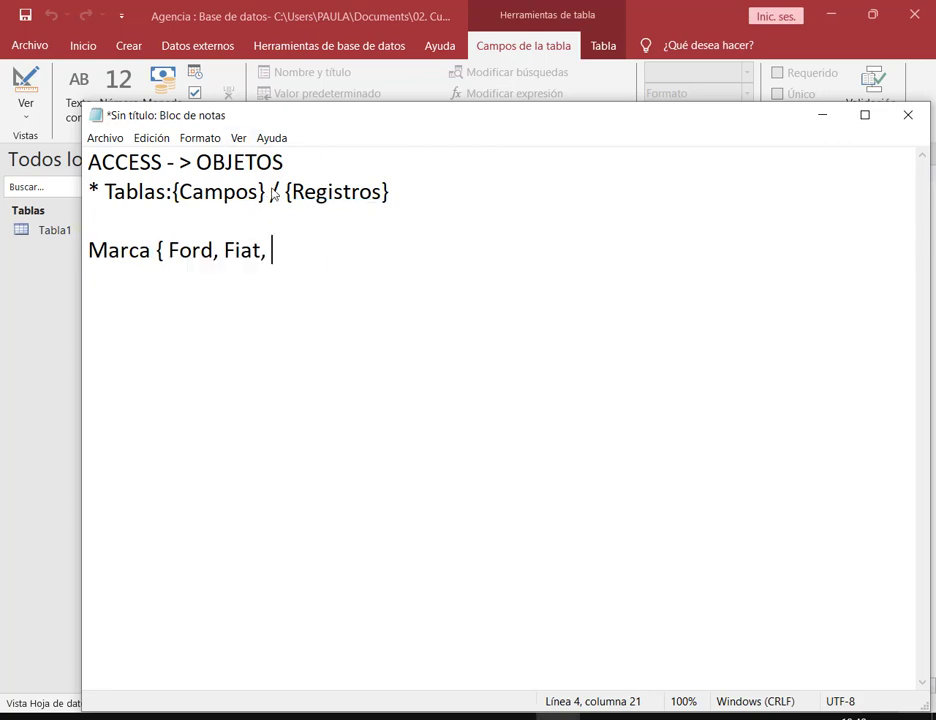
Step: Switch to the Agencia database in Access and examine the field header row and first record row of Tabla1
click(375, 12)
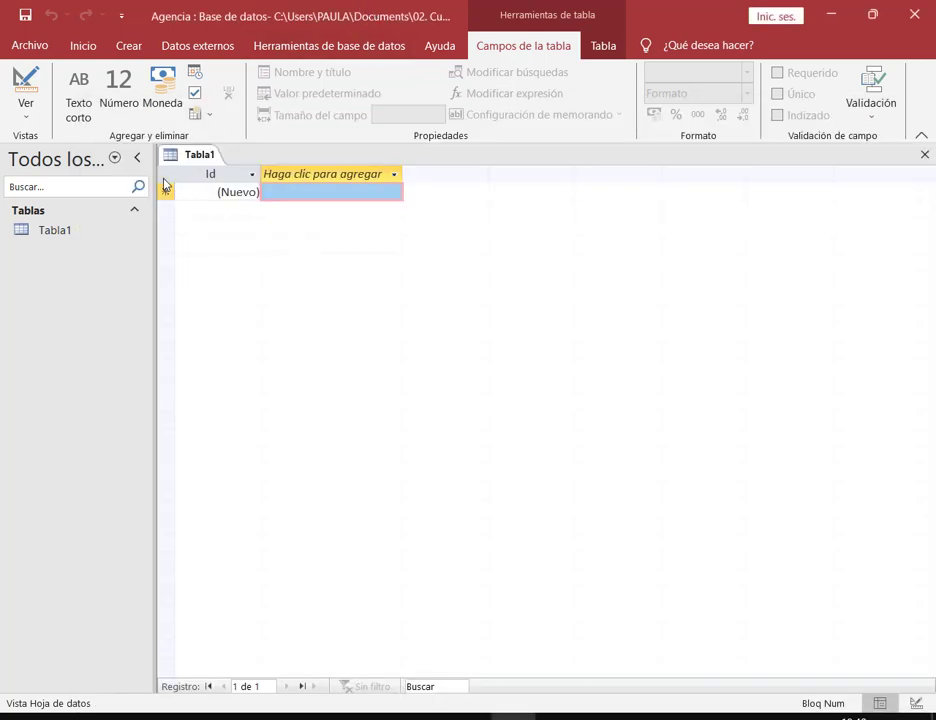
drag(160, 168, 773, 184)
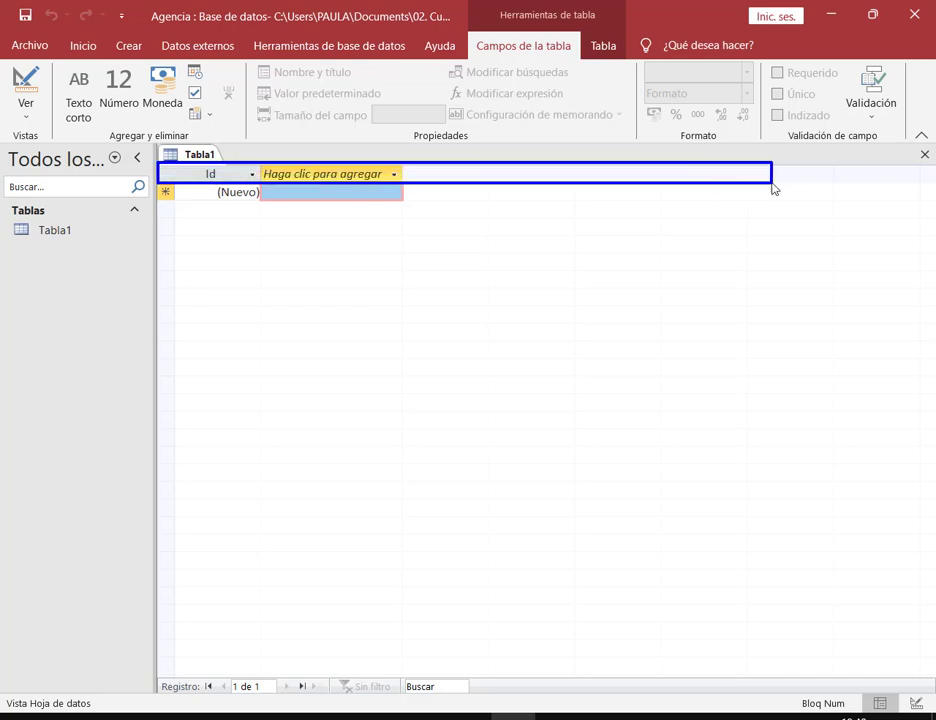
drag(260, 123, 253, 158)
drag(339, 108, 327, 157)
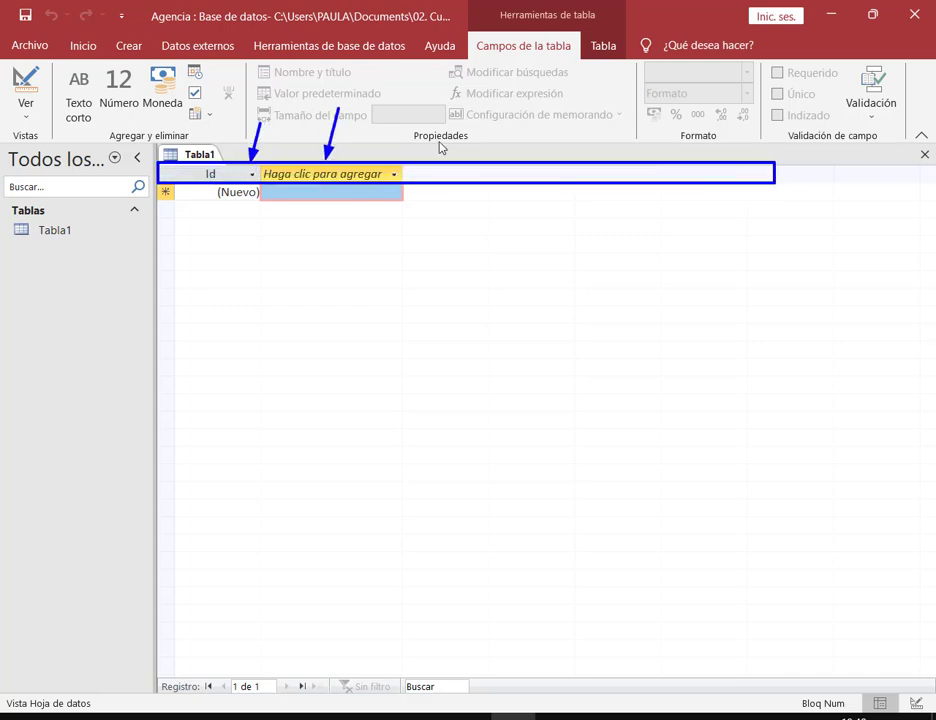
drag(462, 118, 456, 160)
drag(543, 120, 540, 163)
drag(628, 113, 621, 167)
drag(722, 114, 715, 162)
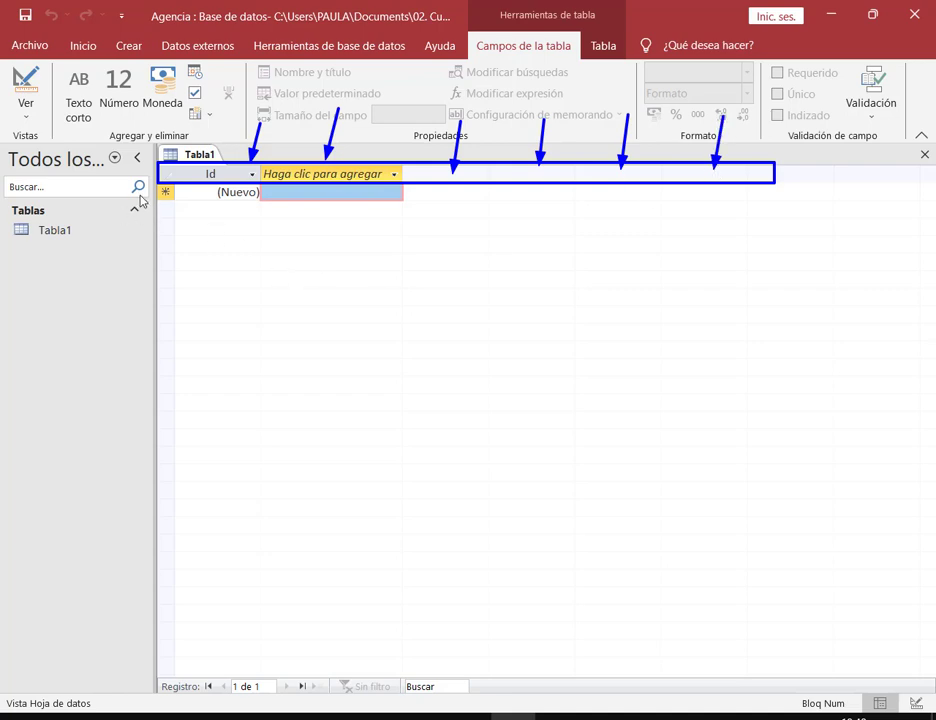
mouse_move(140, 193)
mouse_down()
mouse_move(172, 193)
mouse_move(160, 209)
mouse_move(173, 225)
mouse_move(165, 242)
mouse_move(180, 253)
mouse_up()
key(Escape)
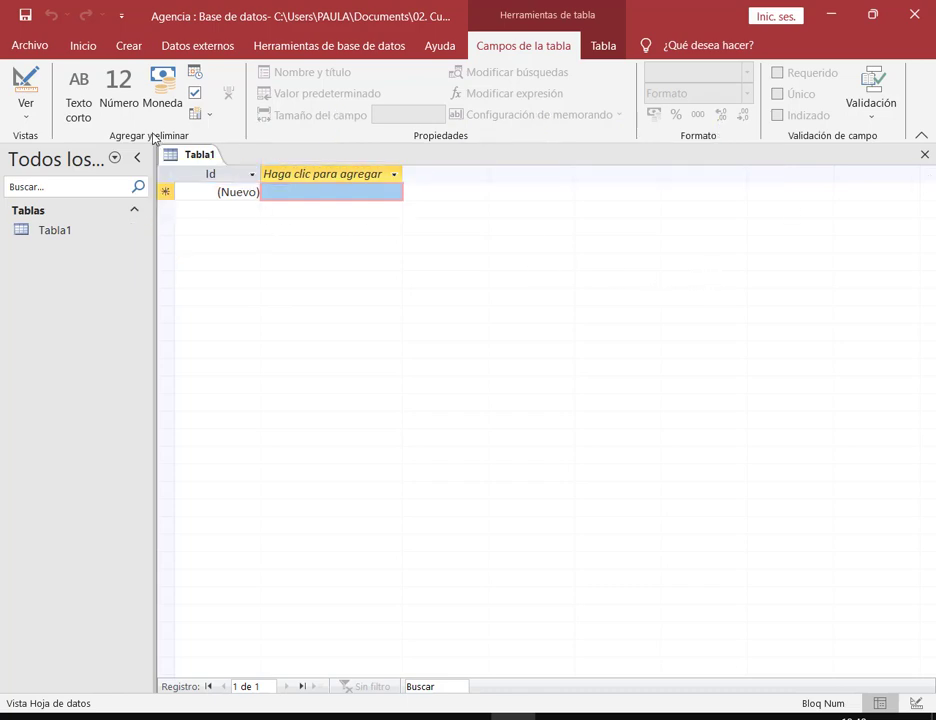
Step: Close the unsaved default table Tabla1
mouse_move(153, 138)
mouse_down()
mouse_move(306, 157)
mouse_move(230, 174)
mouse_up()
drag(345, 130, 229, 148)
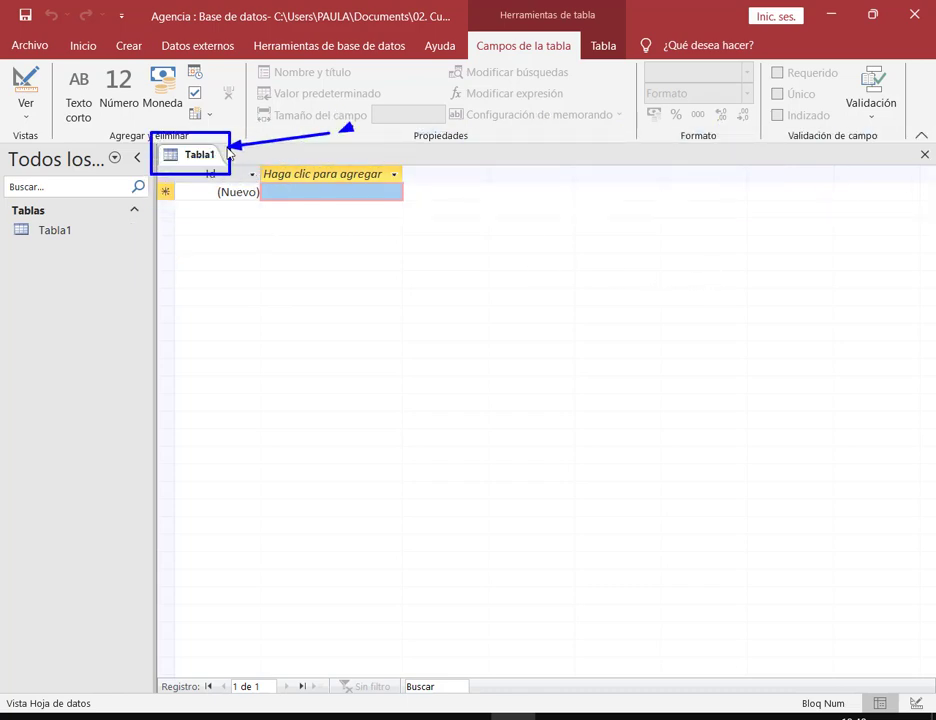
key(Escape)
right_click(186, 158)
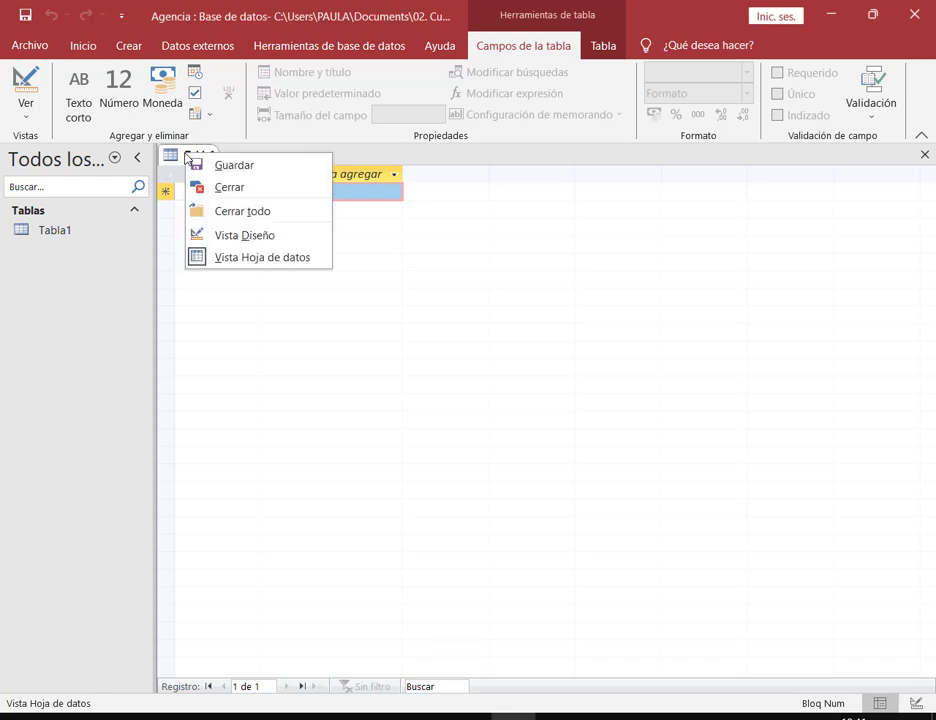
click(229, 190)
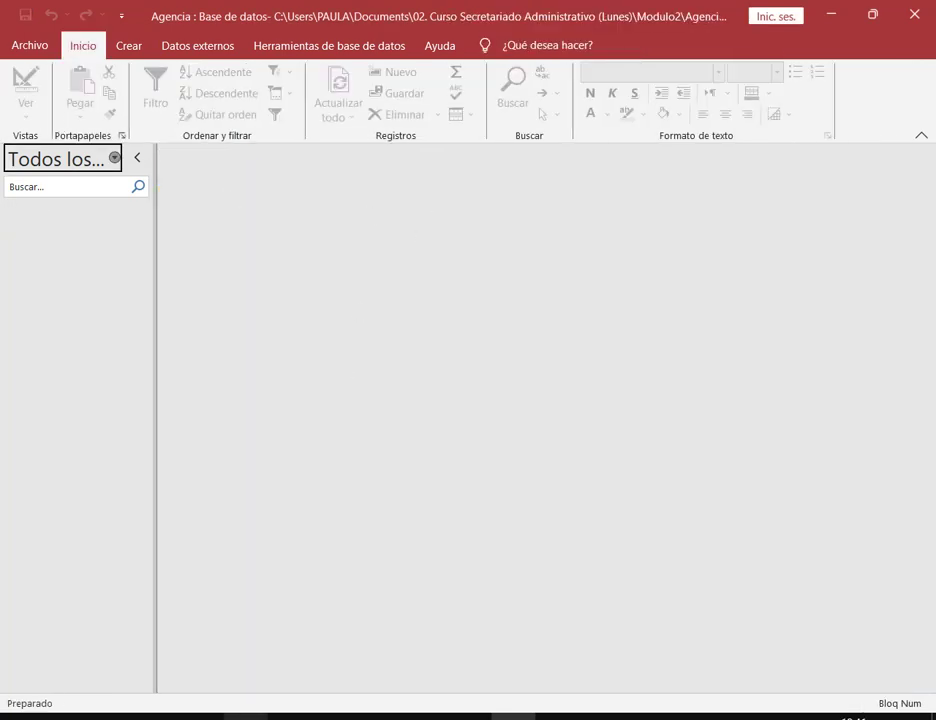
mouse_move(244, 716)
click(95, 615)
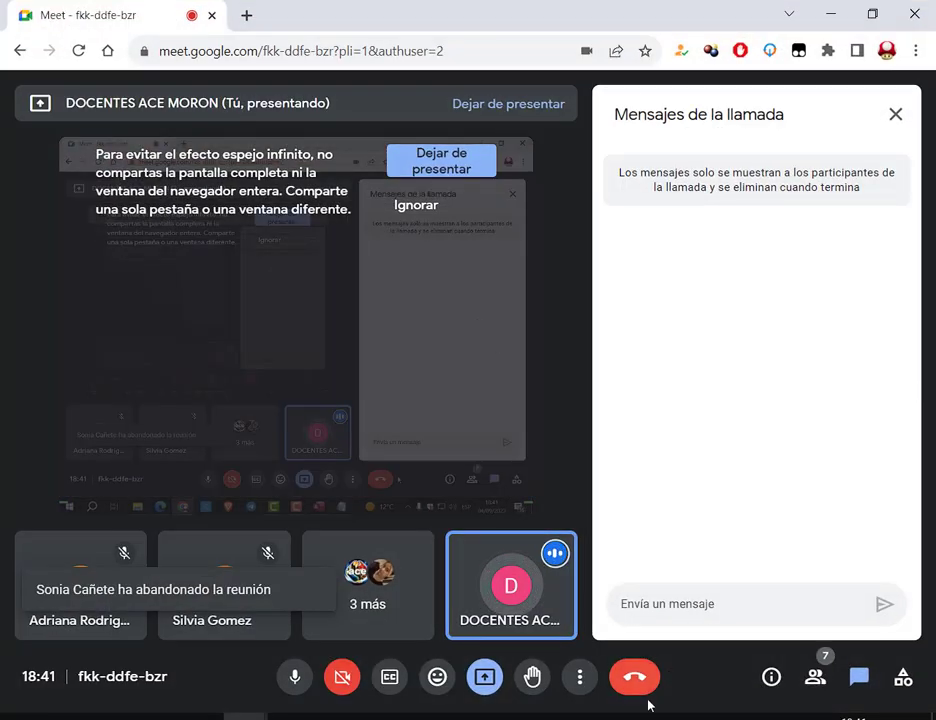
click(512, 716)
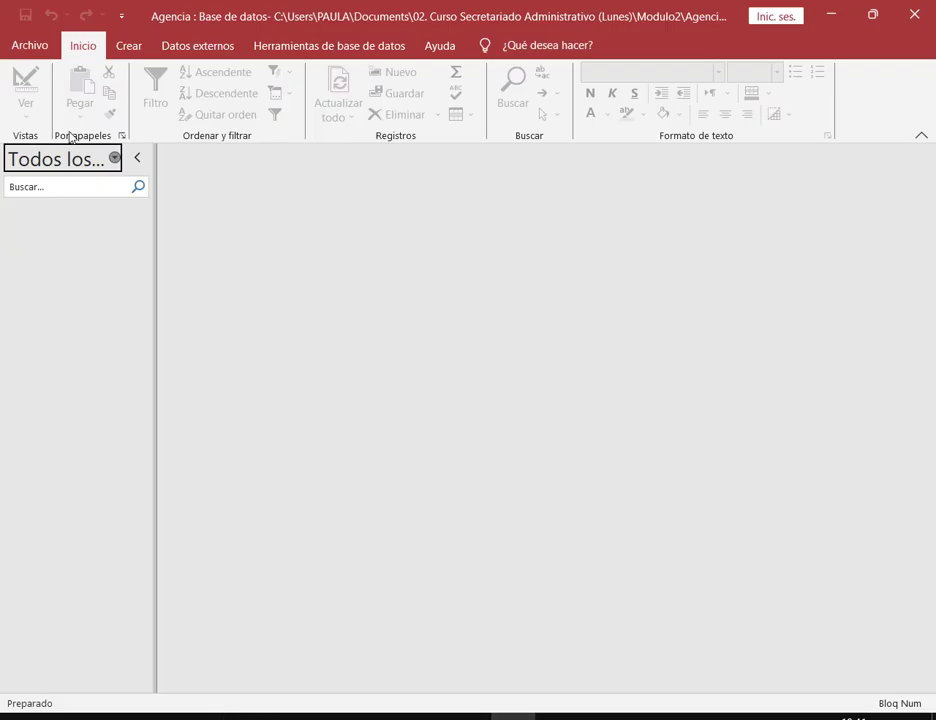
Step: Create a new table in Design view
click(122, 44)
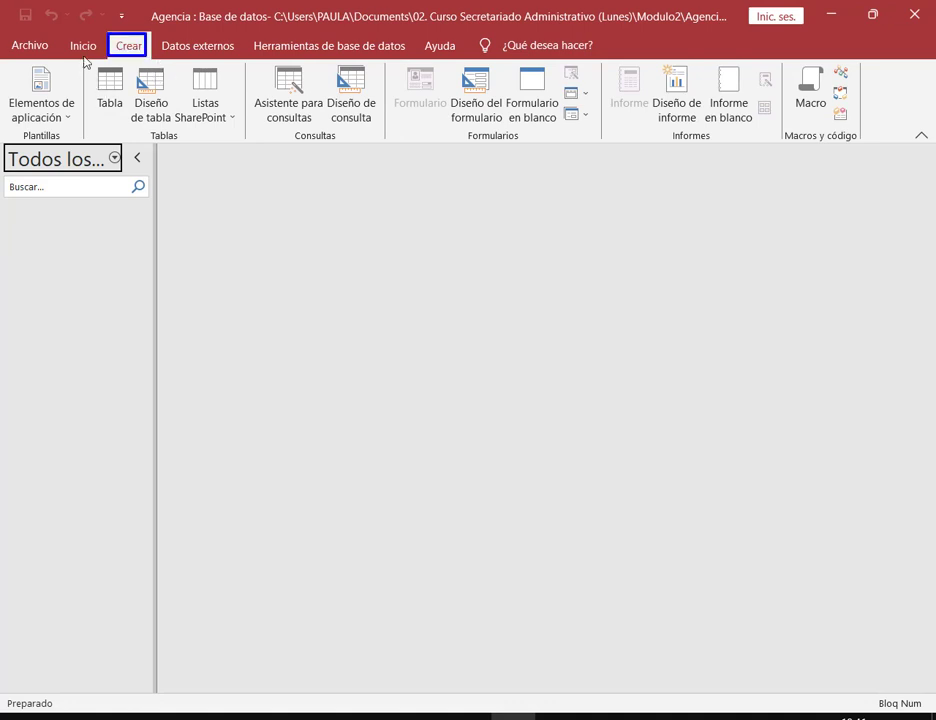
mouse_move(85, 62)
mouse_down()
mouse_move(257, 150)
mouse_move(247, 152)
mouse_up()
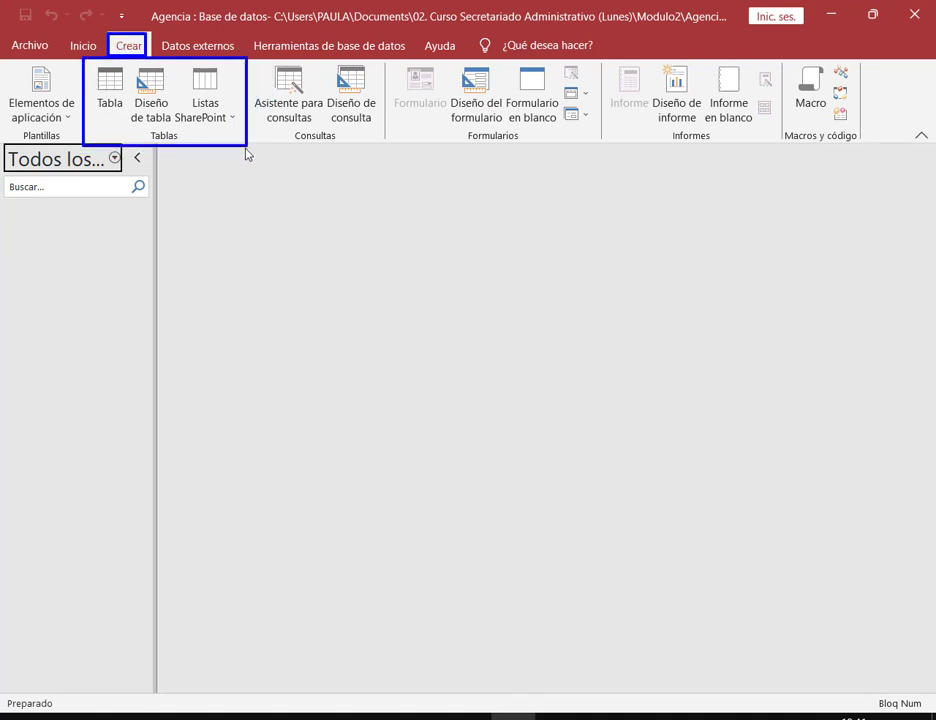
mouse_move(126, 62)
mouse_down()
mouse_move(161, 79)
mouse_move(167, 121)
mouse_move(183, 125)
mouse_up()
drag(163, 170, 157, 127)
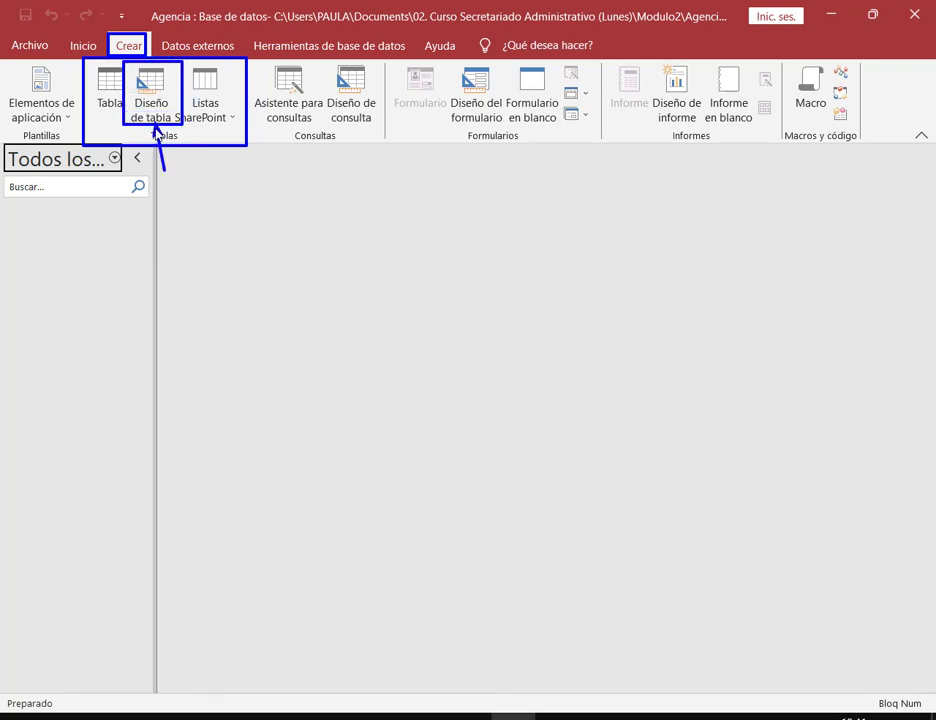
key(Escape)
click(155, 117)
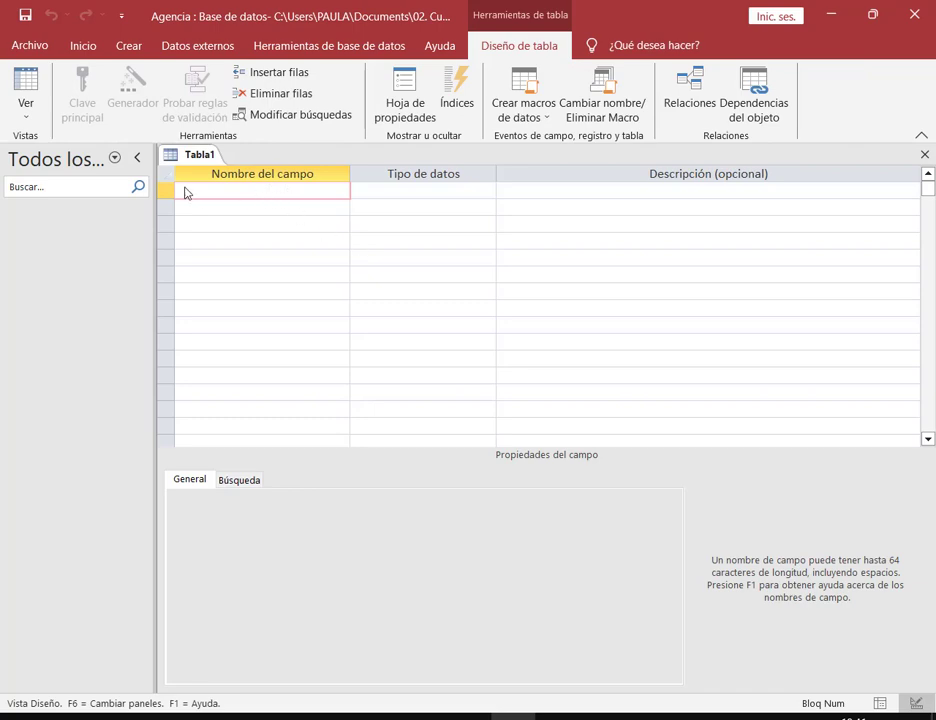
mouse_move(174, 182)
mouse_down()
mouse_move(359, 418)
mouse_move(352, 425)
mouse_up()
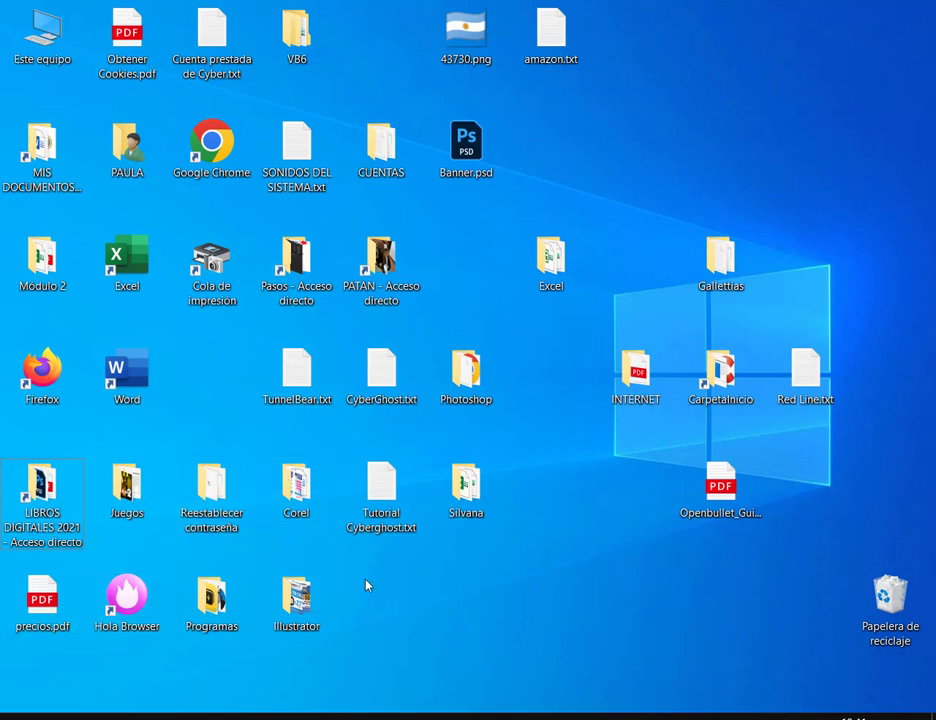
Step: Open Tabla.pdf from the Módulo 2 folder on the desktop and bring its car table into view
double_click(40, 262)
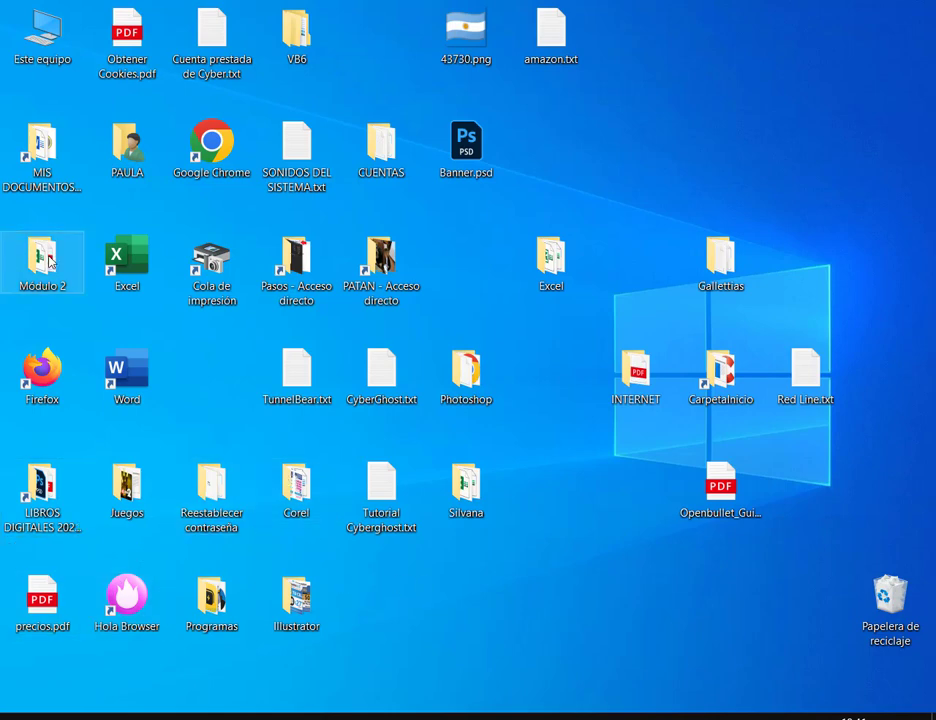
click(280, 264)
double_click(280, 262)
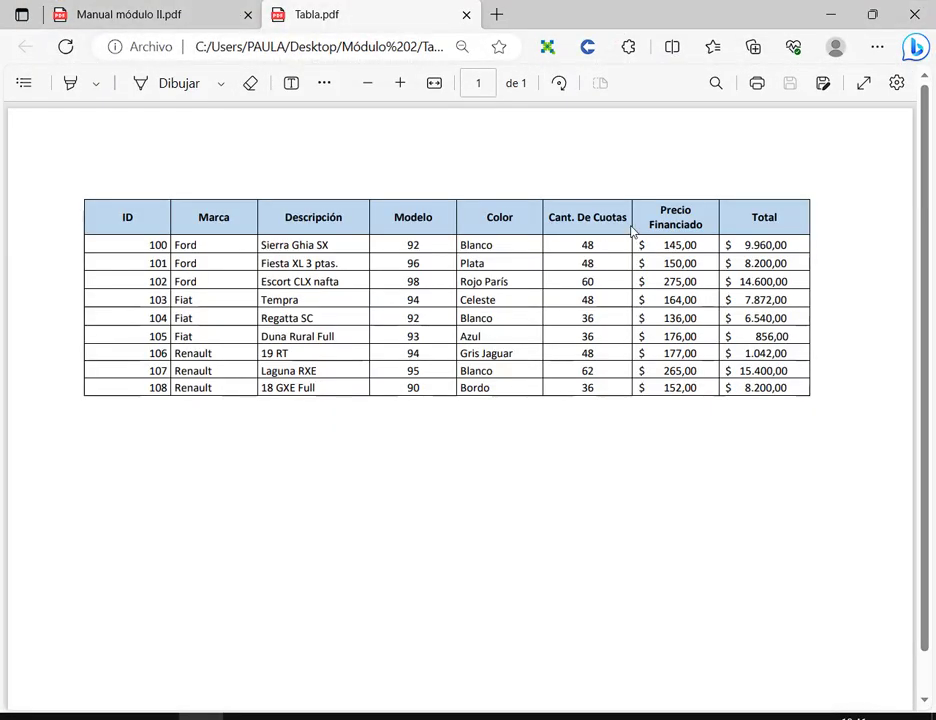
scroll(388, 325, down, 1)
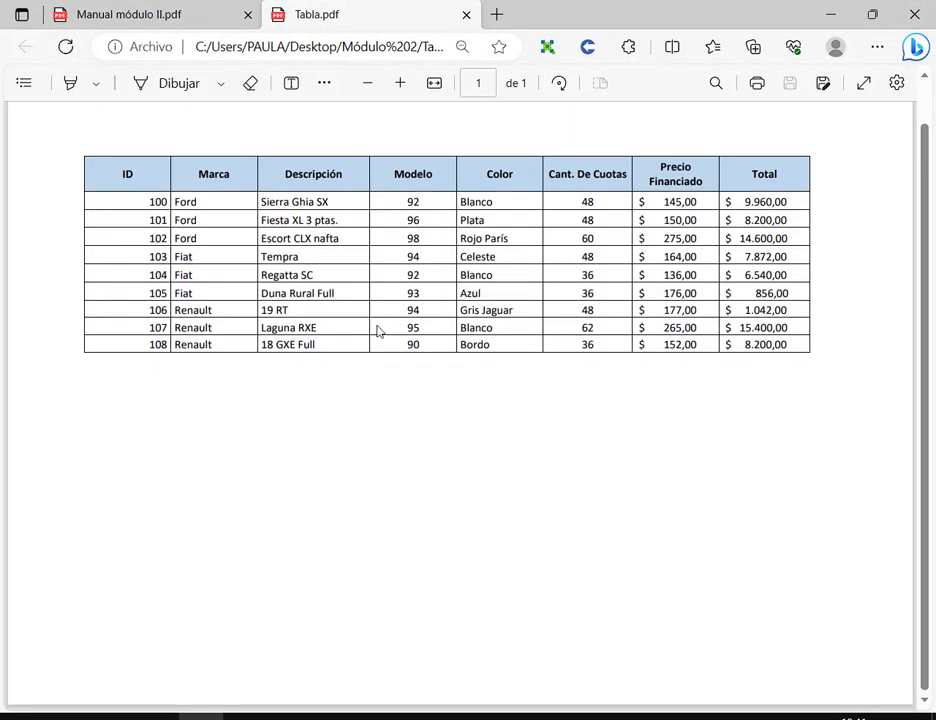
Step: Switch back to Access, then widen and place its window just below the header row of the PDF table
click(564, 710)
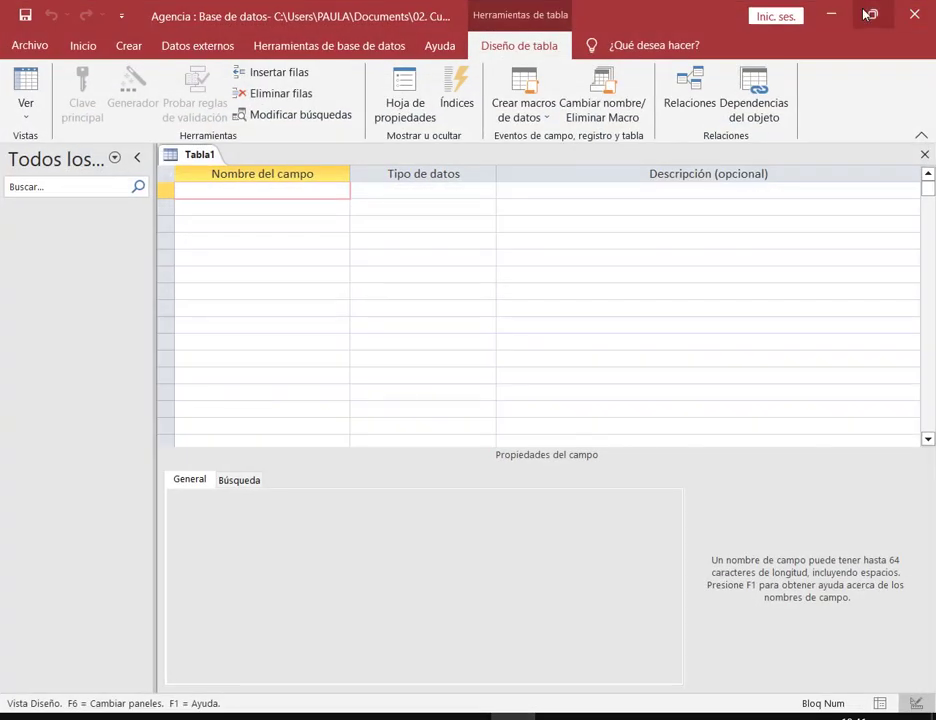
click(873, 17)
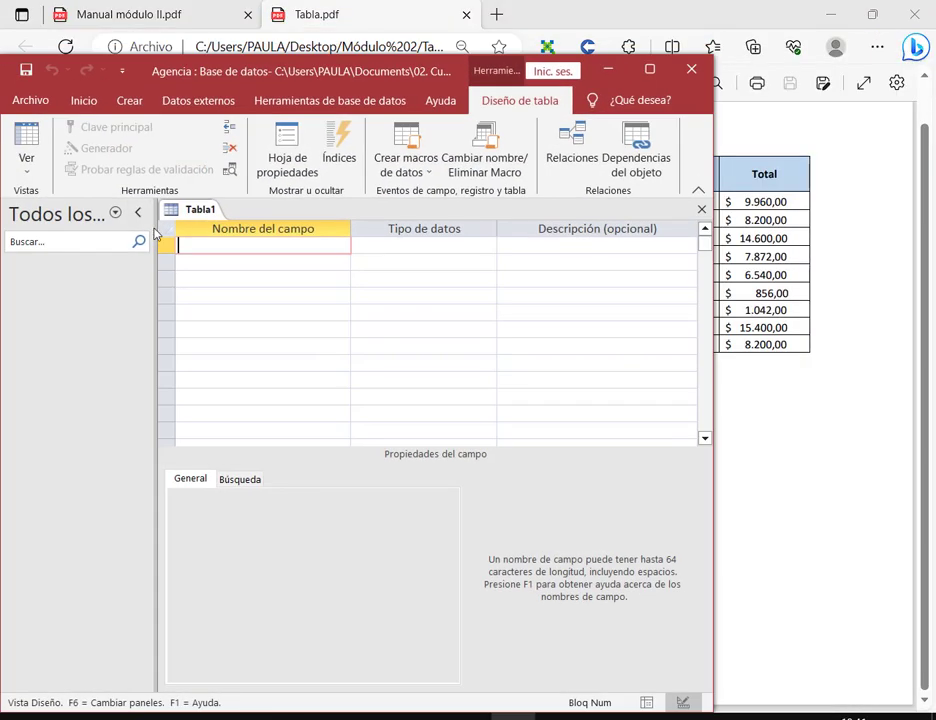
drag(240, 70, 265, 250)
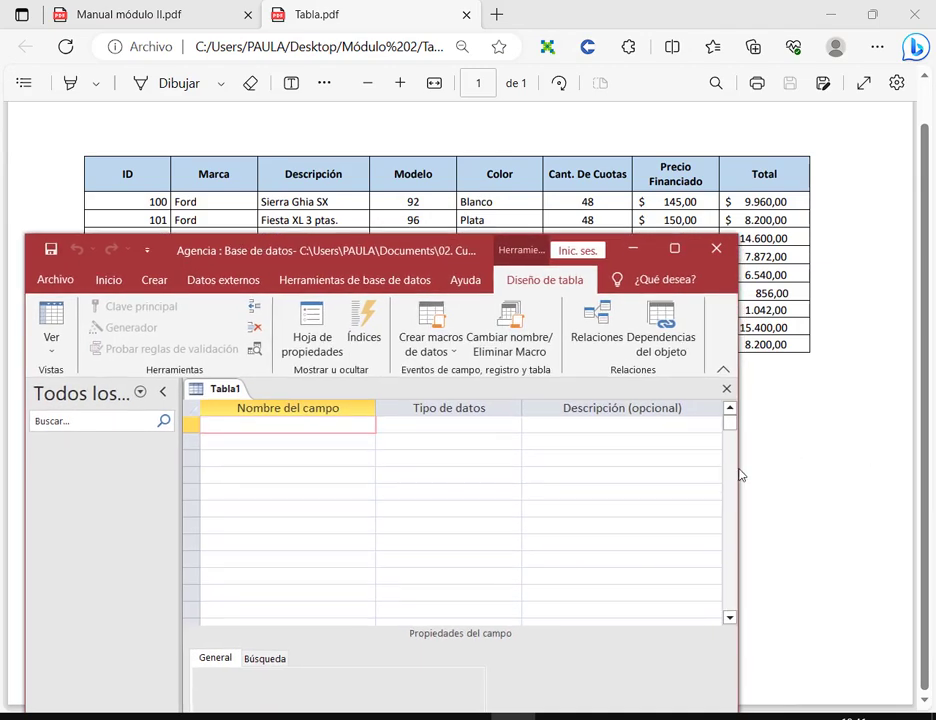
drag(740, 475, 915, 478)
drag(635, 257, 628, 219)
drag(100, 152, 808, 195)
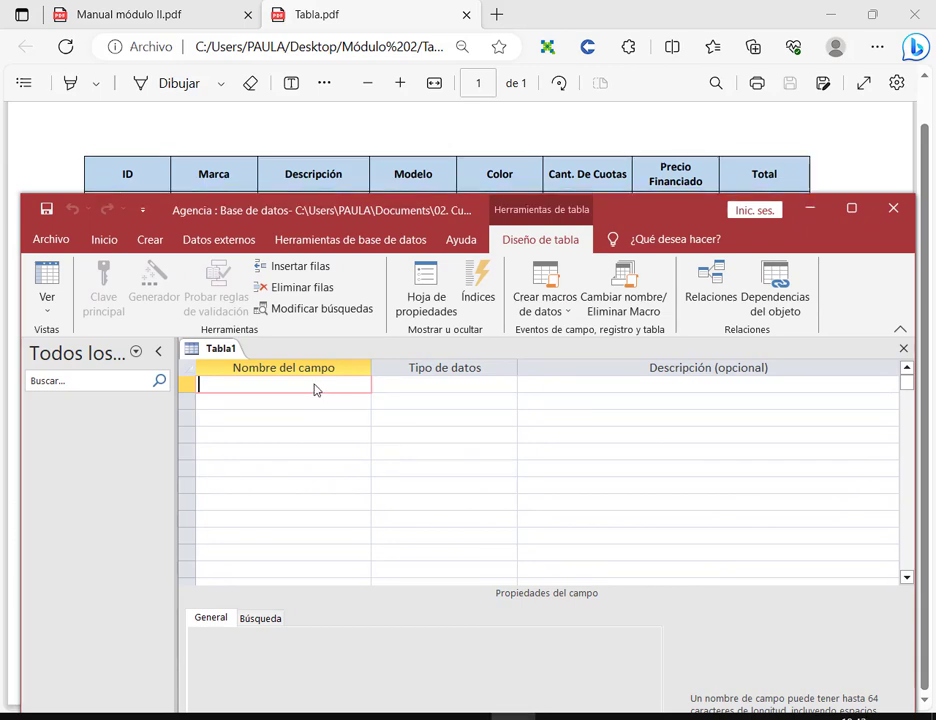
Step: Enter the field names ID, Marca, Descripción and Modelo in the first four rows of the table design
text(Id)
key(Down)
text(Marca)
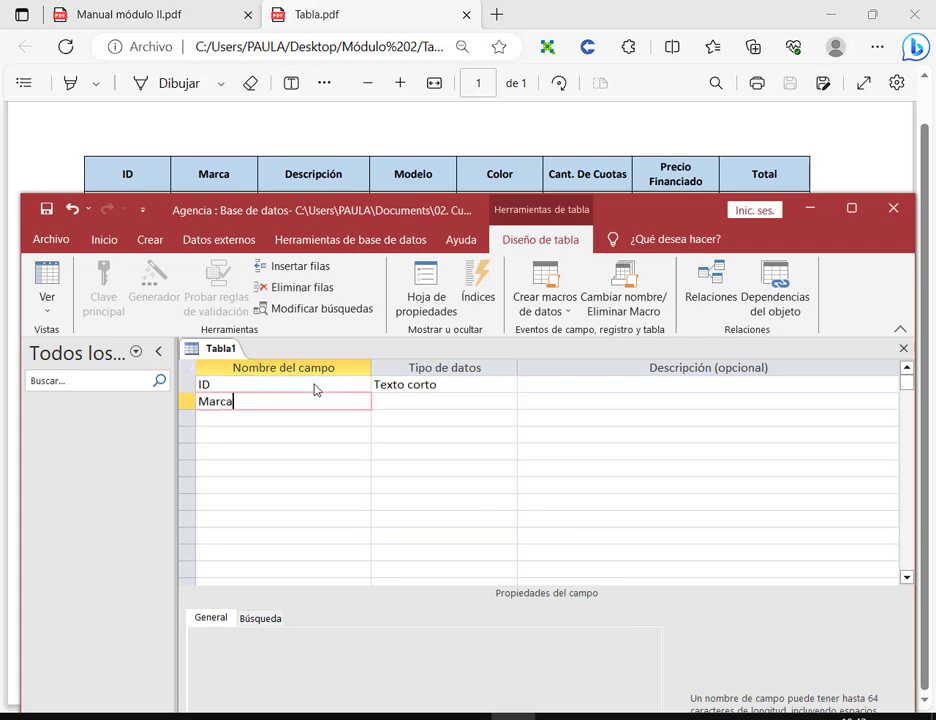
key(Down)
text(Descrip)
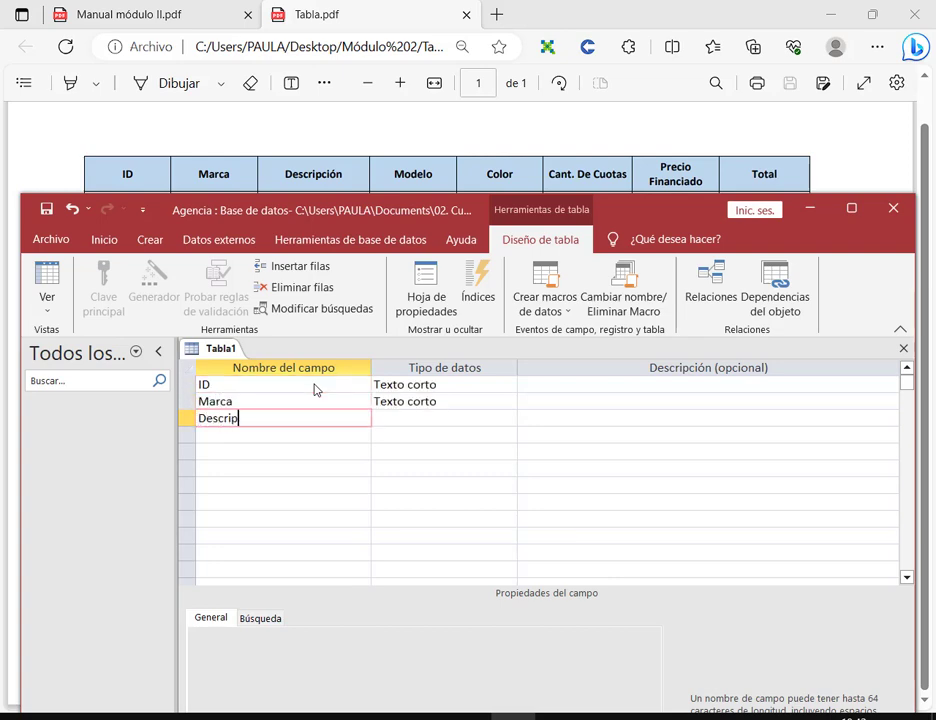
text(ción)
key(Down)
text(Mode)
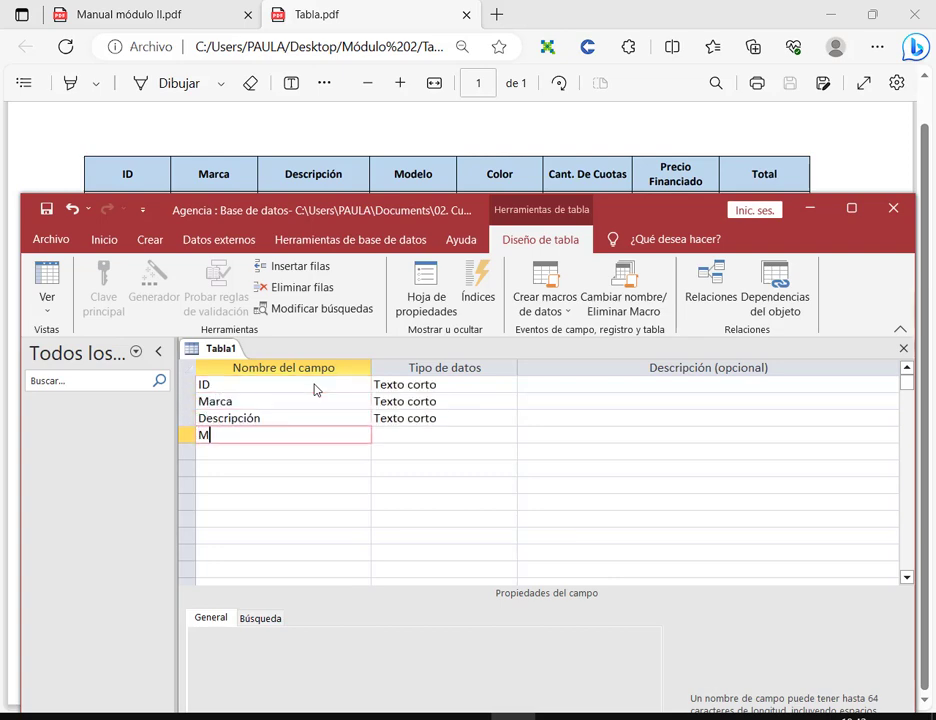
key(Down)
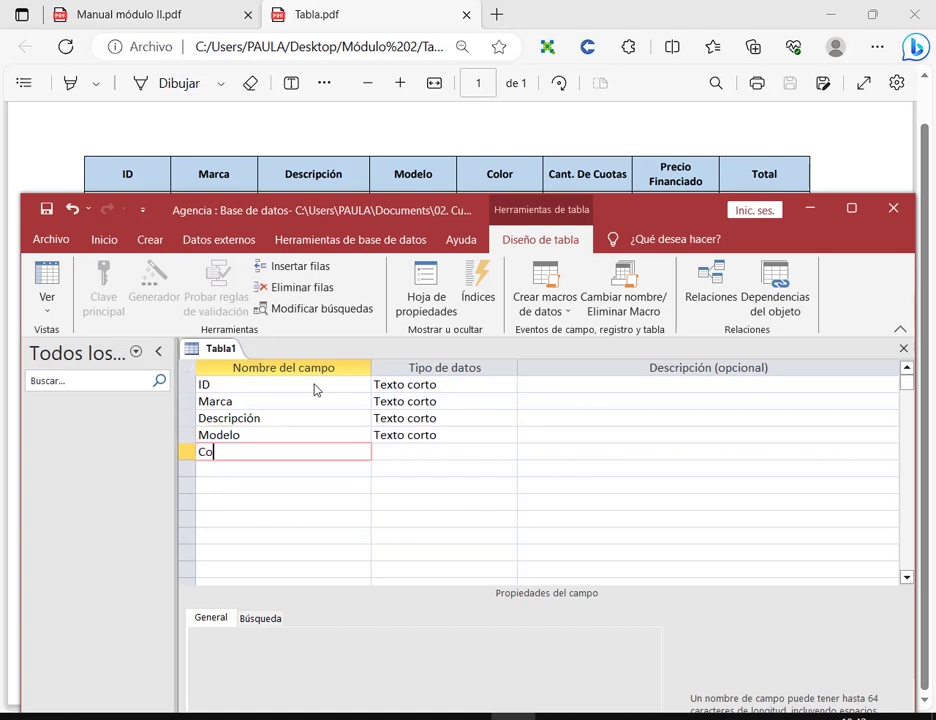
Step: Enter the field names Color, Cant de Cuotas and Precio Finaciado in the three rows below Modelo, leaving out Total
text(Color)
key(Down)
text(Cant)
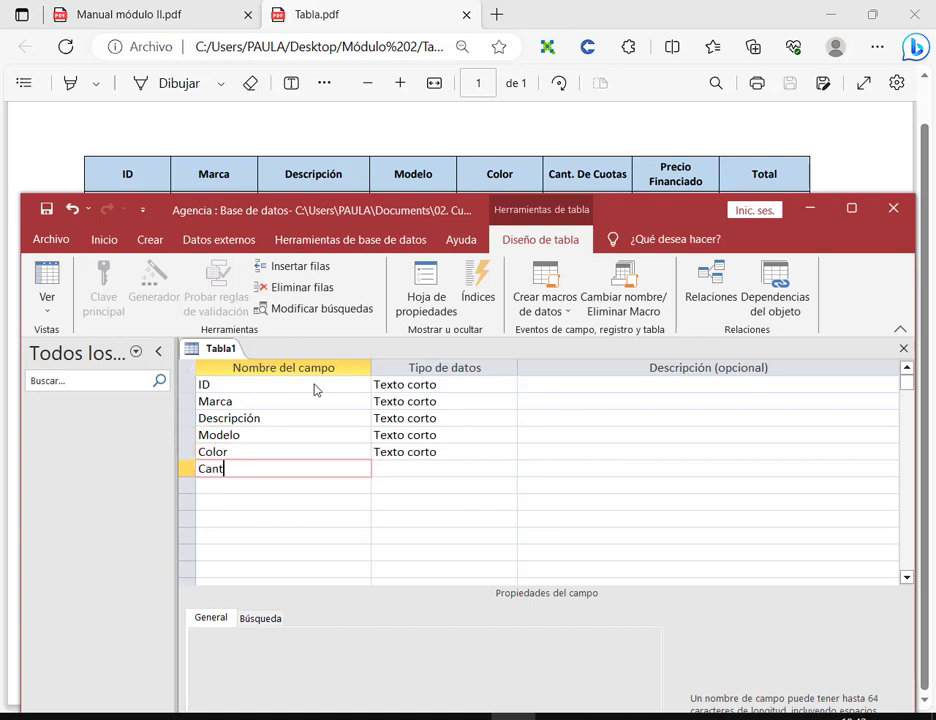
key(BackSpace)
key(BackSpace)
text(de Cuo)
key(Down)
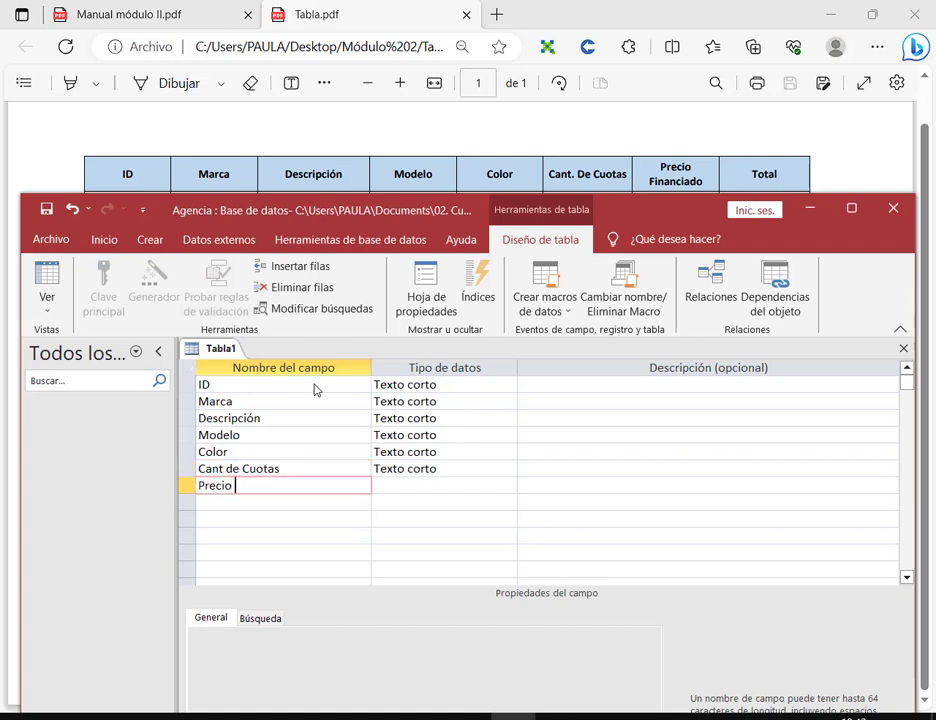
text(Precio Finaciado)
key(Down)
text(T)
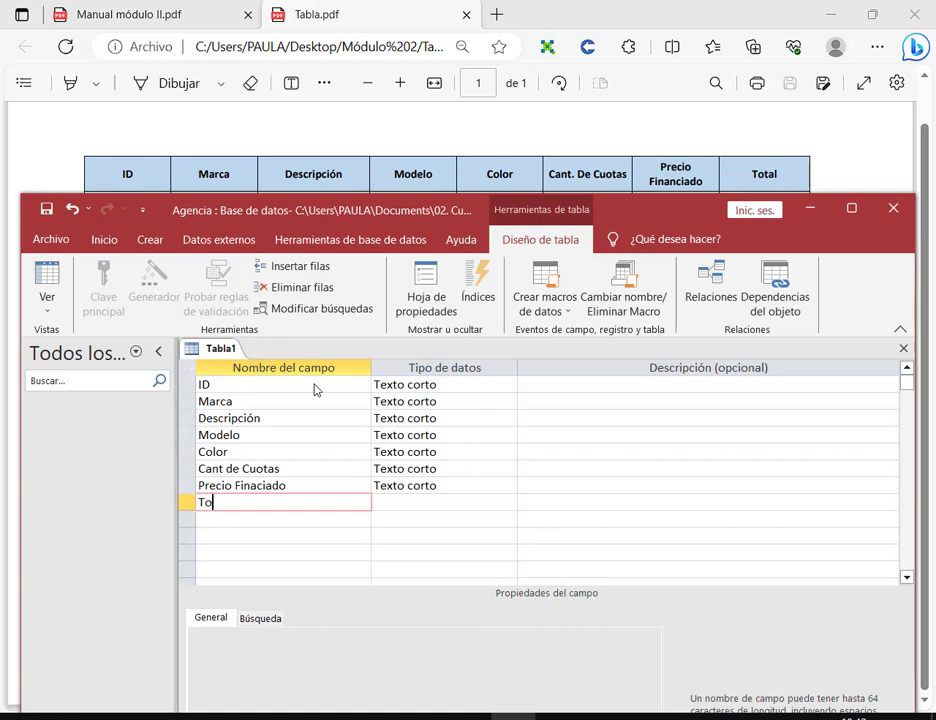
key(BackSpace)
key(BackSpace)
click(316, 489)
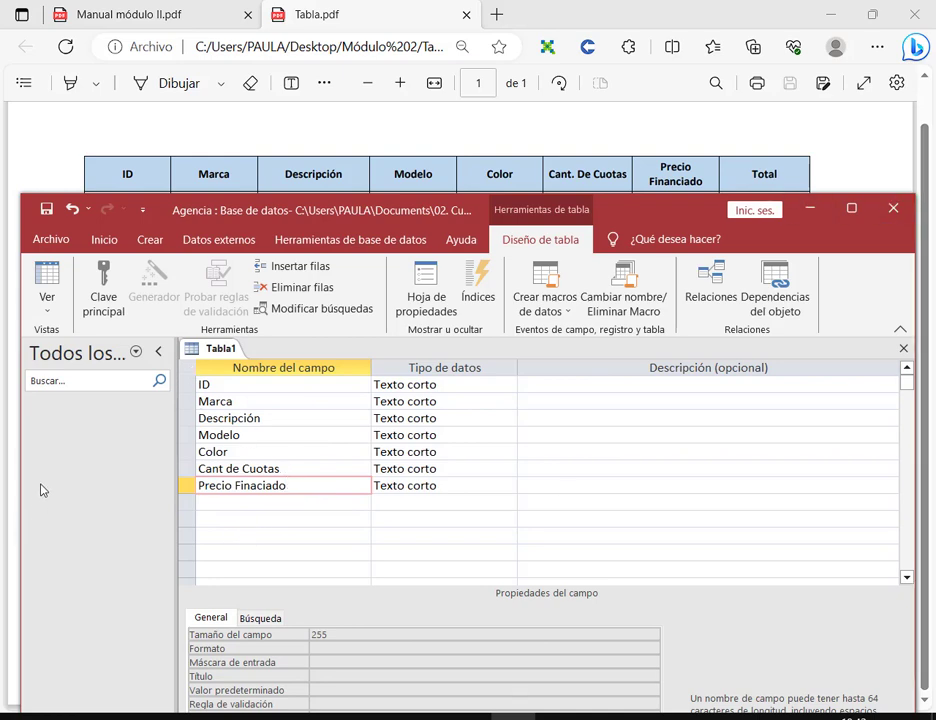
Step: Check each field name in the table design against the header row of the PDF table
click(202, 387)
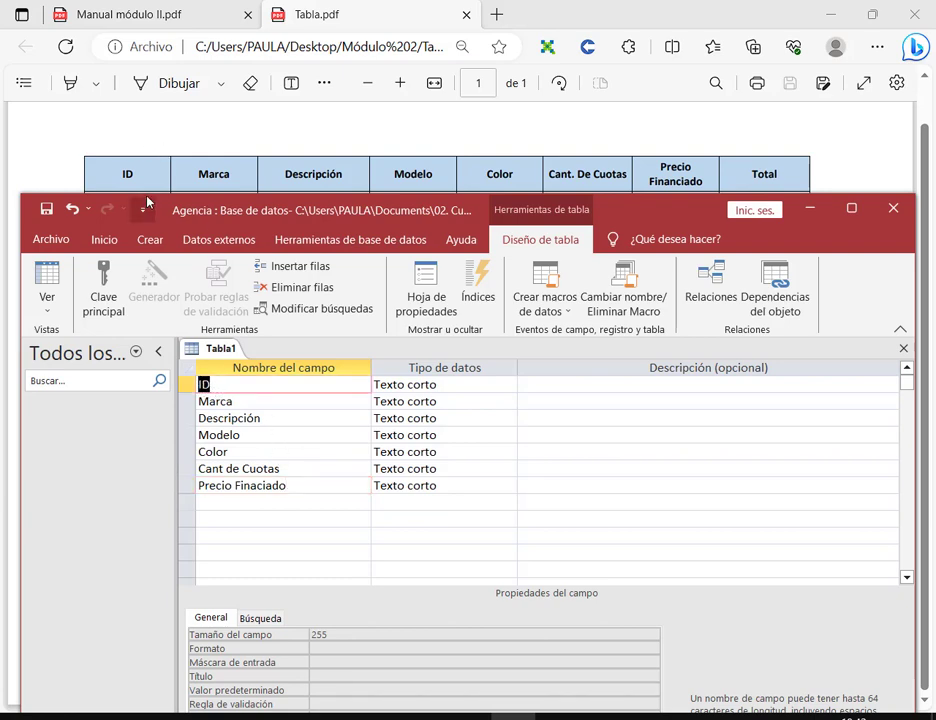
click(245, 402)
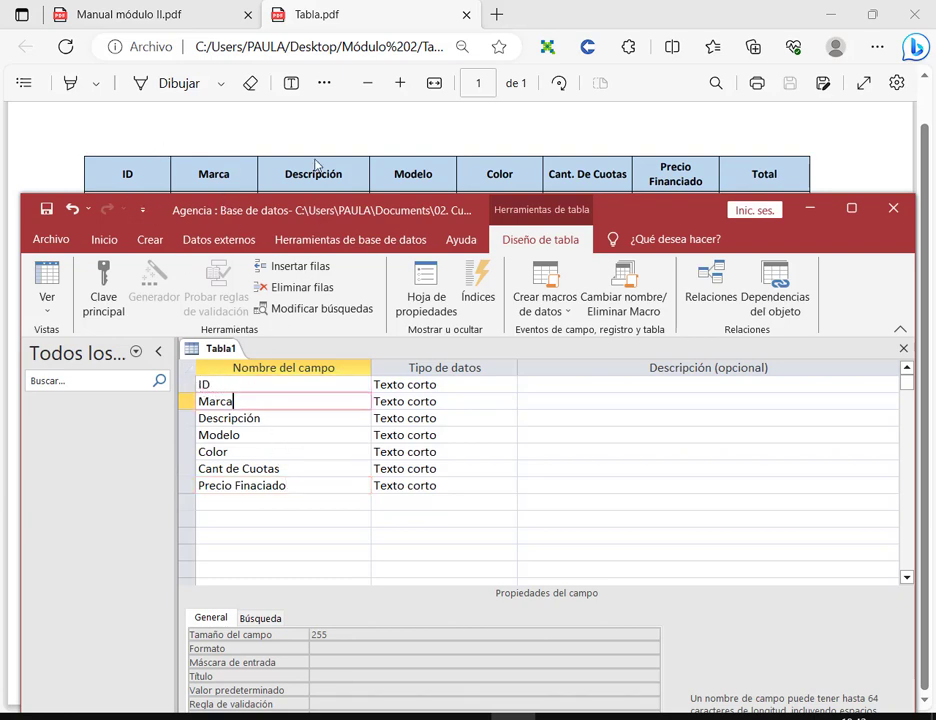
click(283, 426)
click(262, 437)
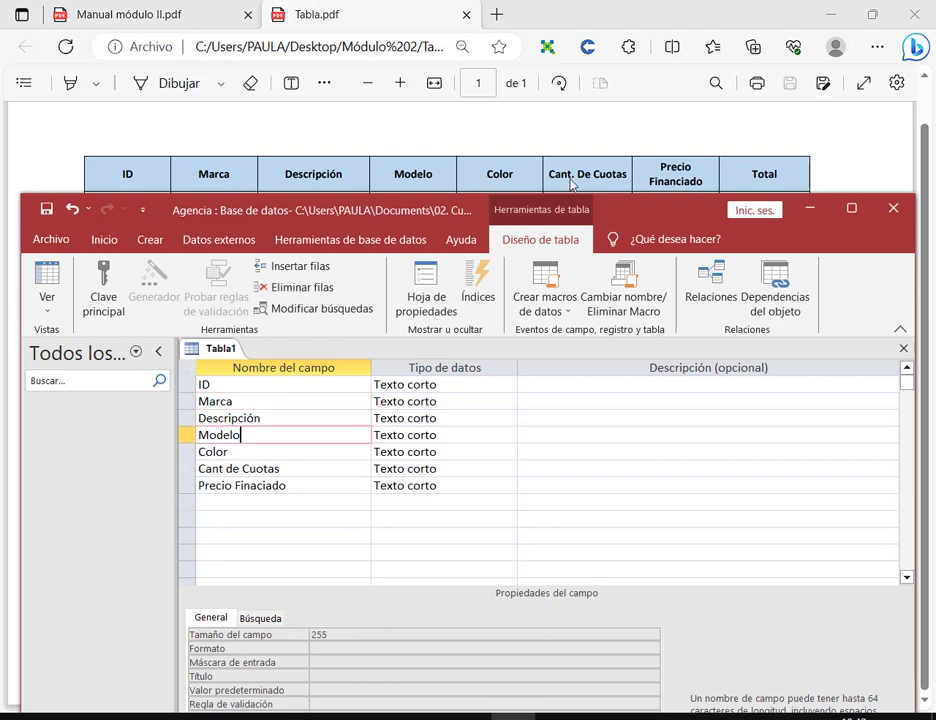
click(225, 457)
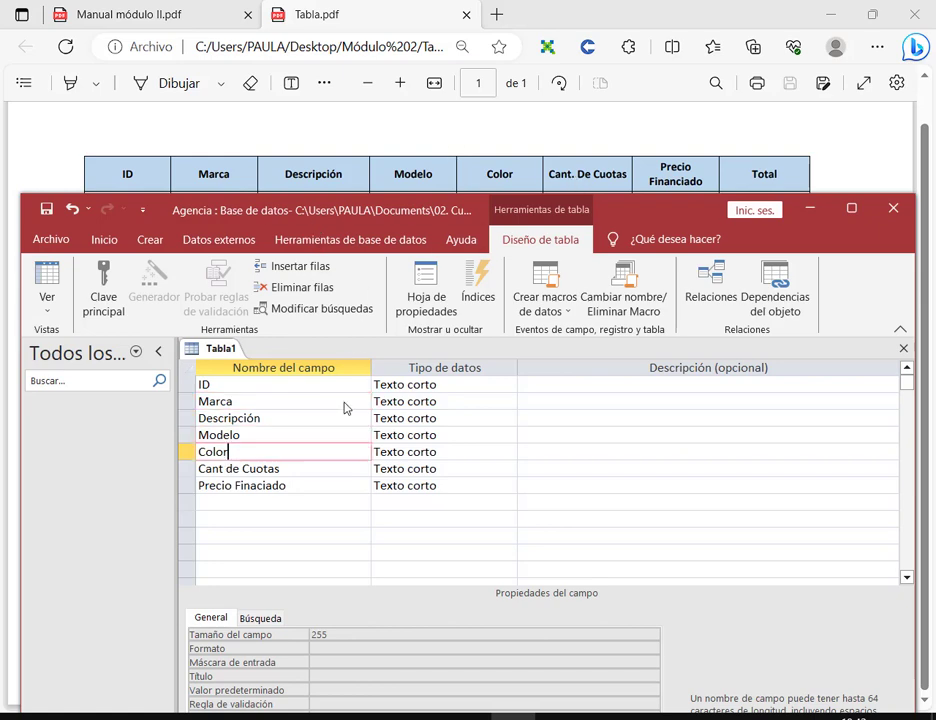
click(278, 470)
click(281, 486)
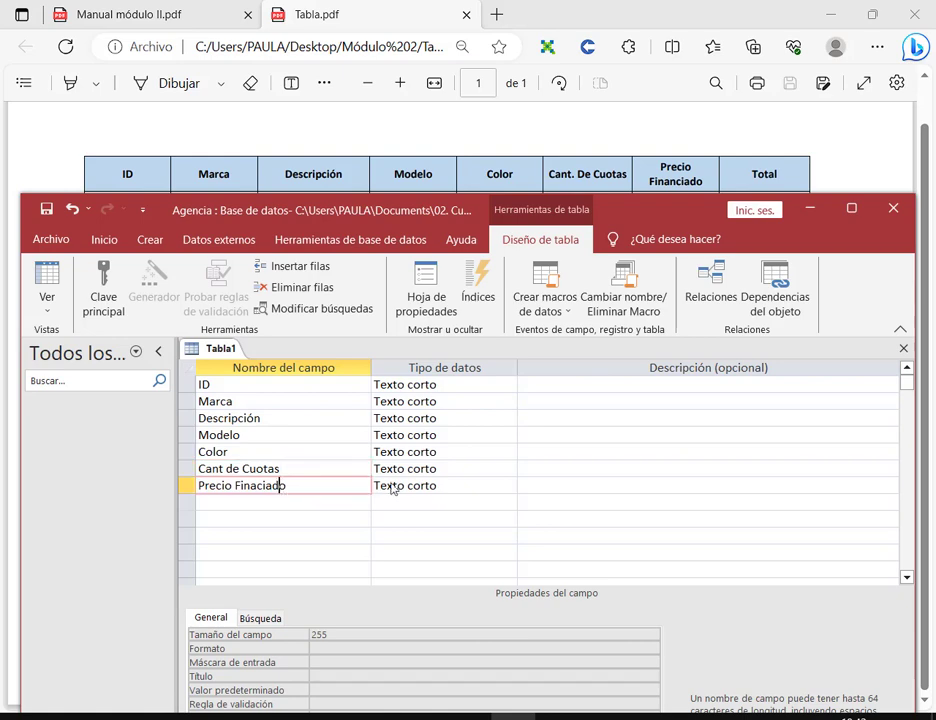
double_click(268, 485)
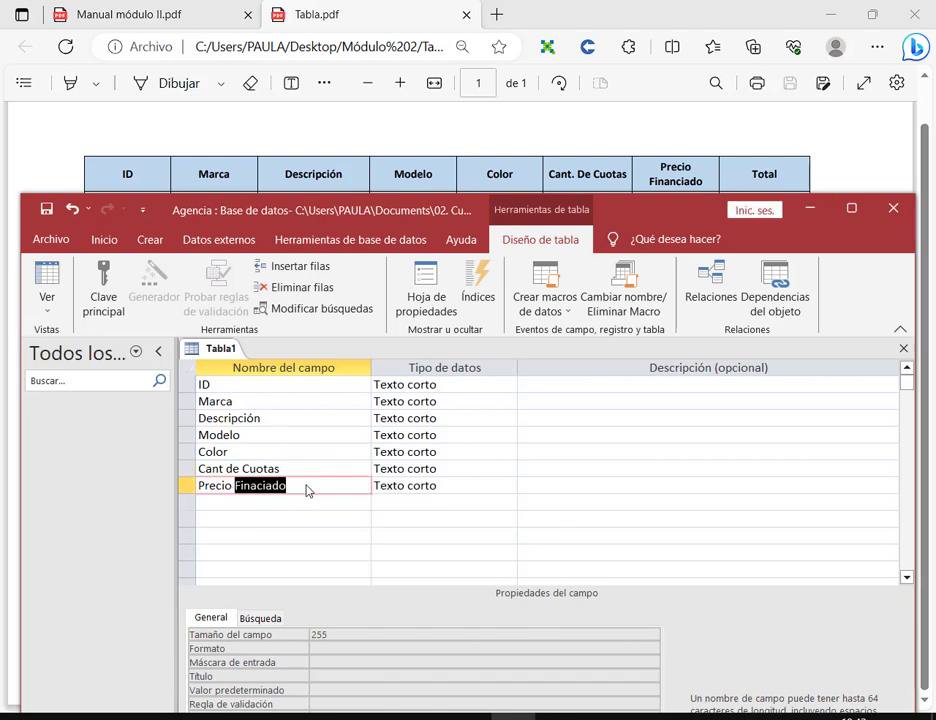
click(352, 489)
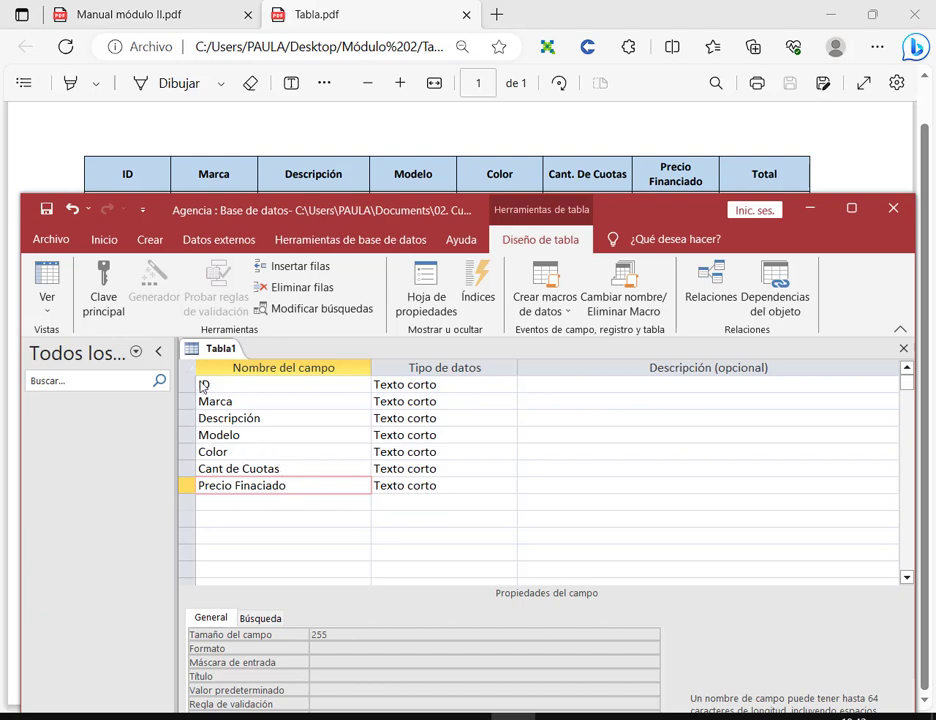
drag(194, 352, 379, 505)
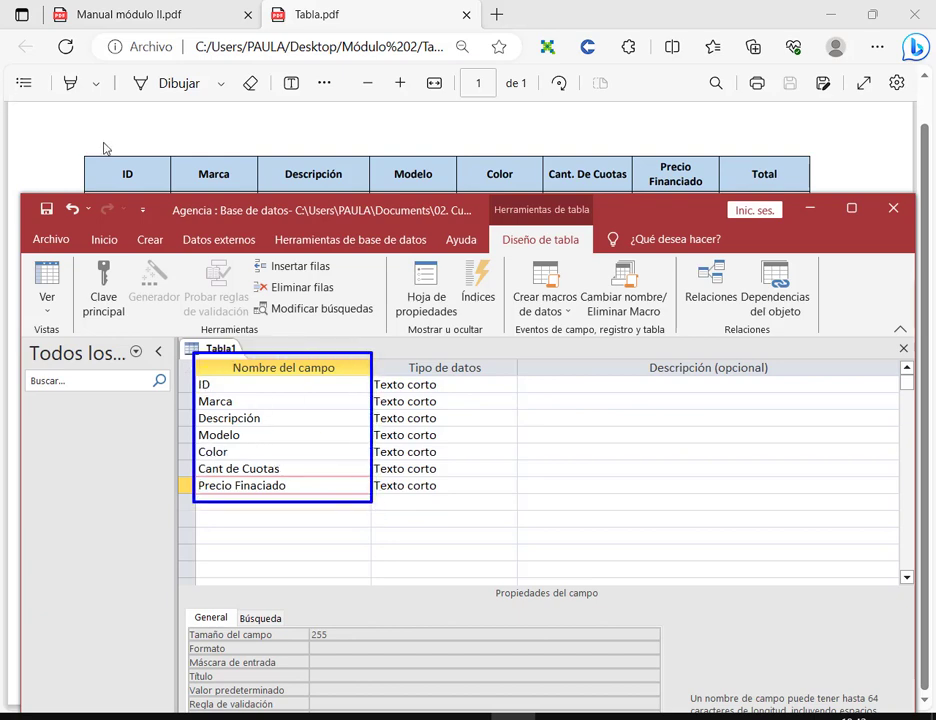
mouse_move(78, 145)
mouse_down()
mouse_move(455, 190)
mouse_move(722, 194)
mouse_up()
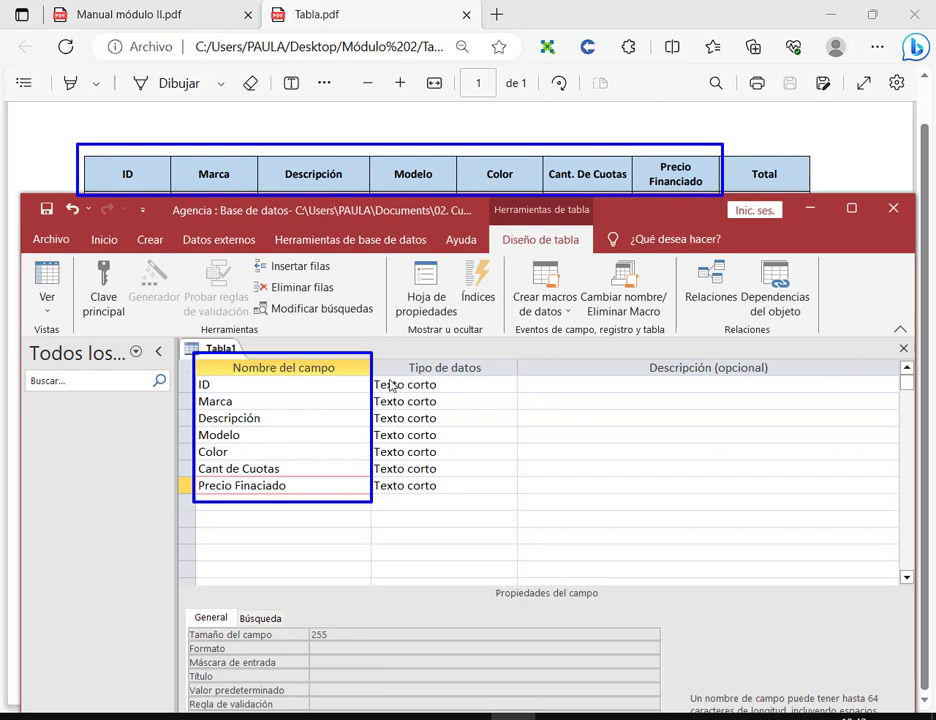
key(ctrl+z)
key(ctrl+z)
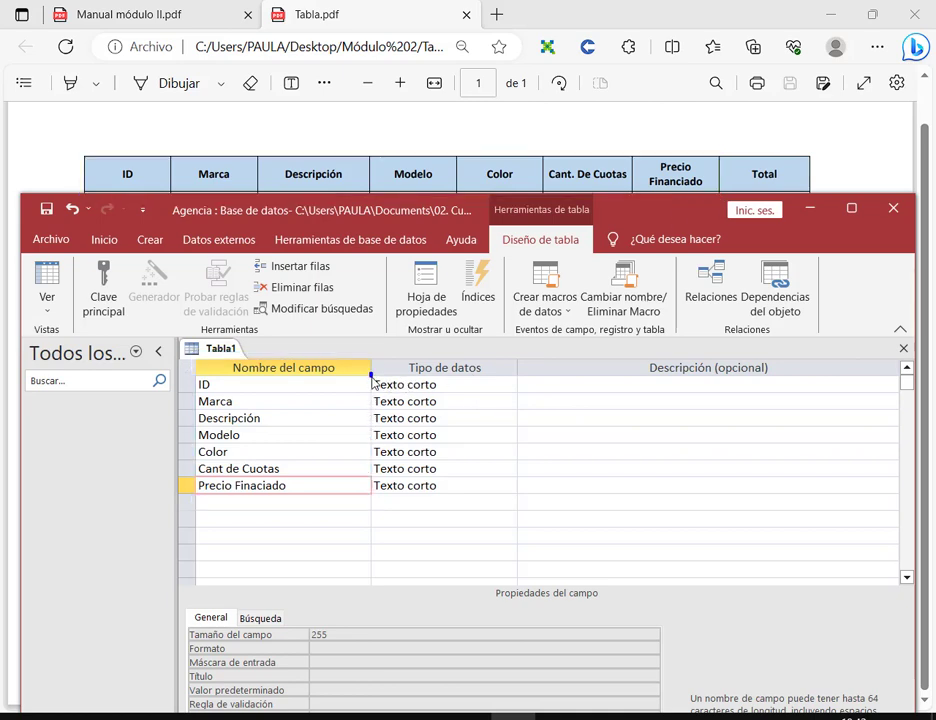
mouse_move(371, 378)
mouse_down()
mouse_move(451, 468)
mouse_move(453, 505)
mouse_up()
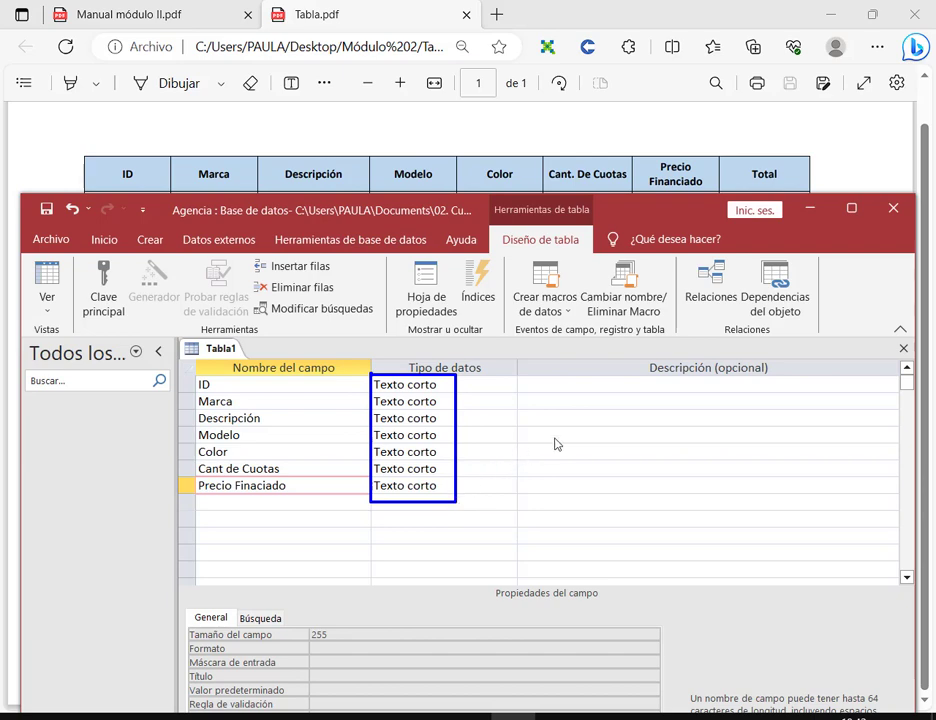
drag(562, 438, 455, 438)
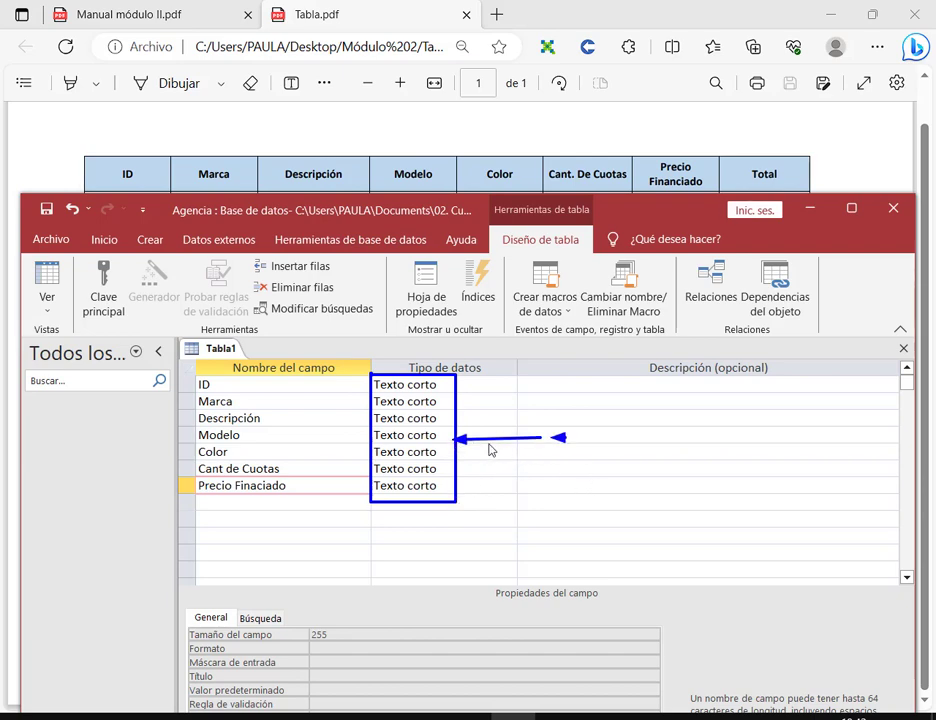
key(ctrl+z)
key(ctrl+z)
drag(520, 386, 452, 384)
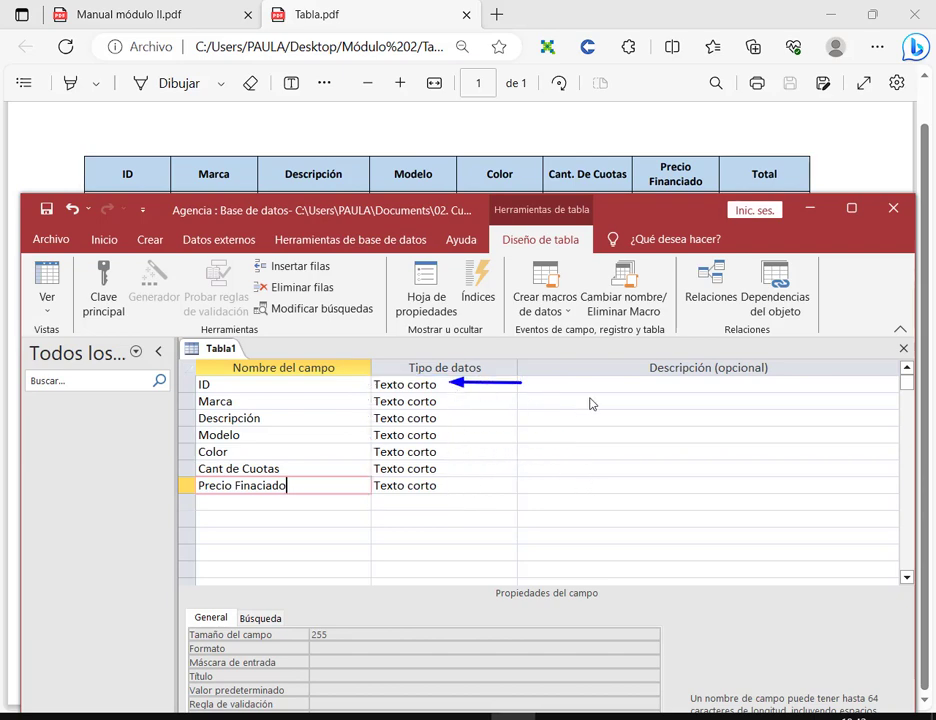
mouse_move(573, 399)
mouse_down()
mouse_move(455, 400)
mouse_move(458, 411)
mouse_up()
drag(575, 429, 480, 432)
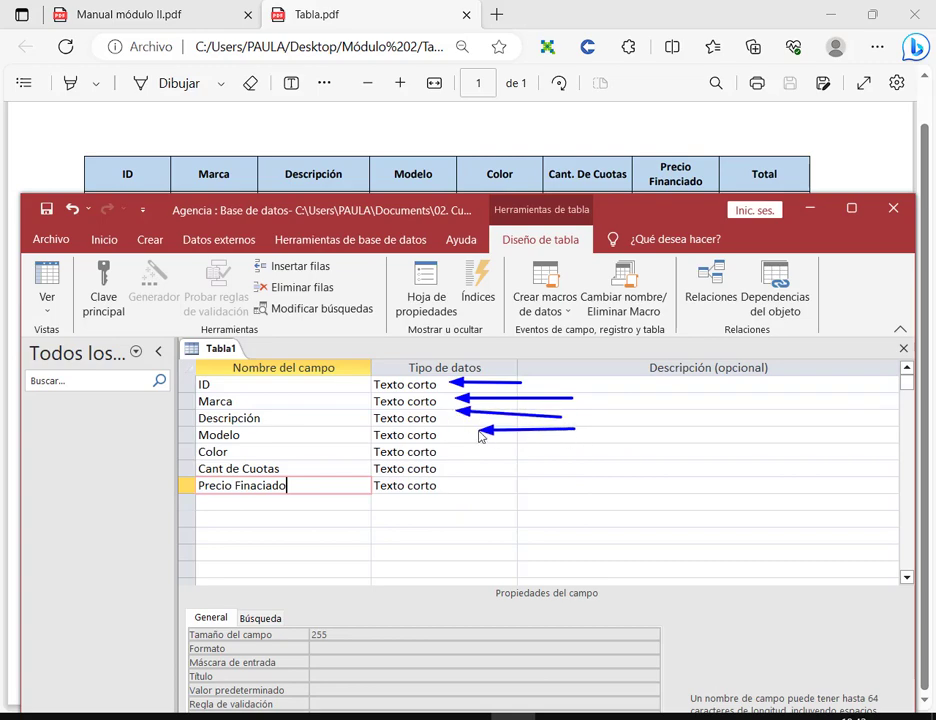
mouse_move(580, 451)
mouse_down()
mouse_move(478, 452)
mouse_move(478, 465)
mouse_up()
drag(579, 484, 478, 484)
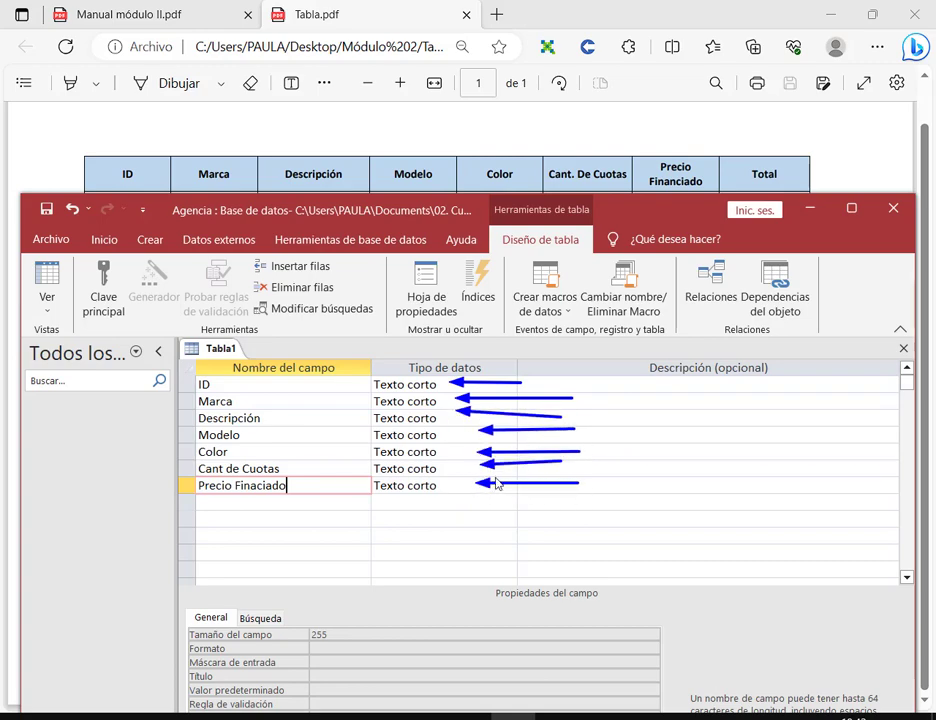
key(Escape)
Step: Lower the Access window to expose the first PDF records and set the ID field's data type to Número
drag(447, 215, 452, 261)
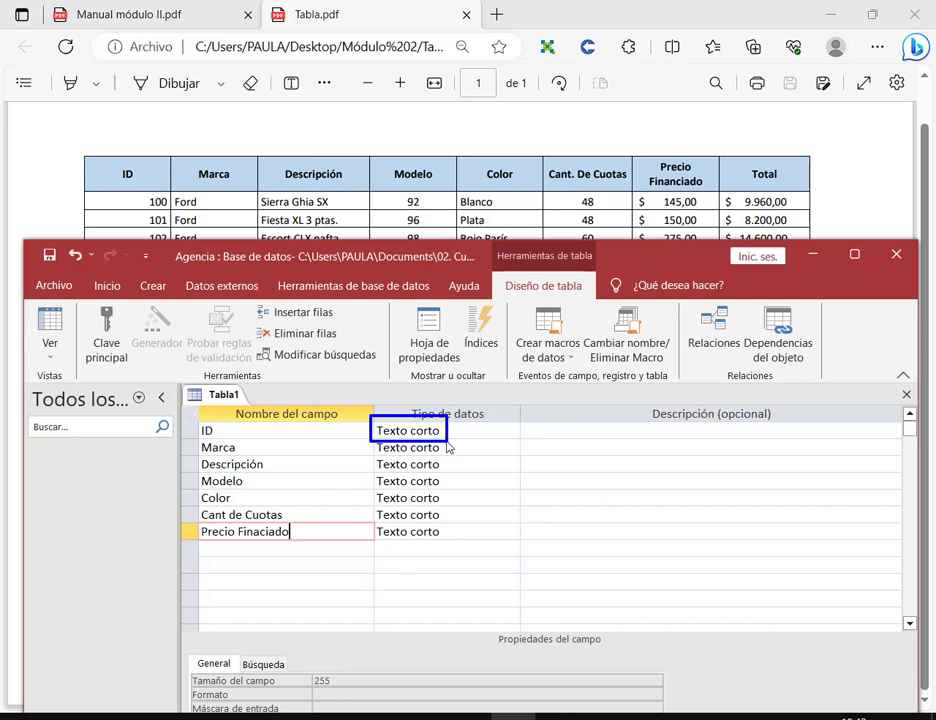
drag(445, 448, 448, 546)
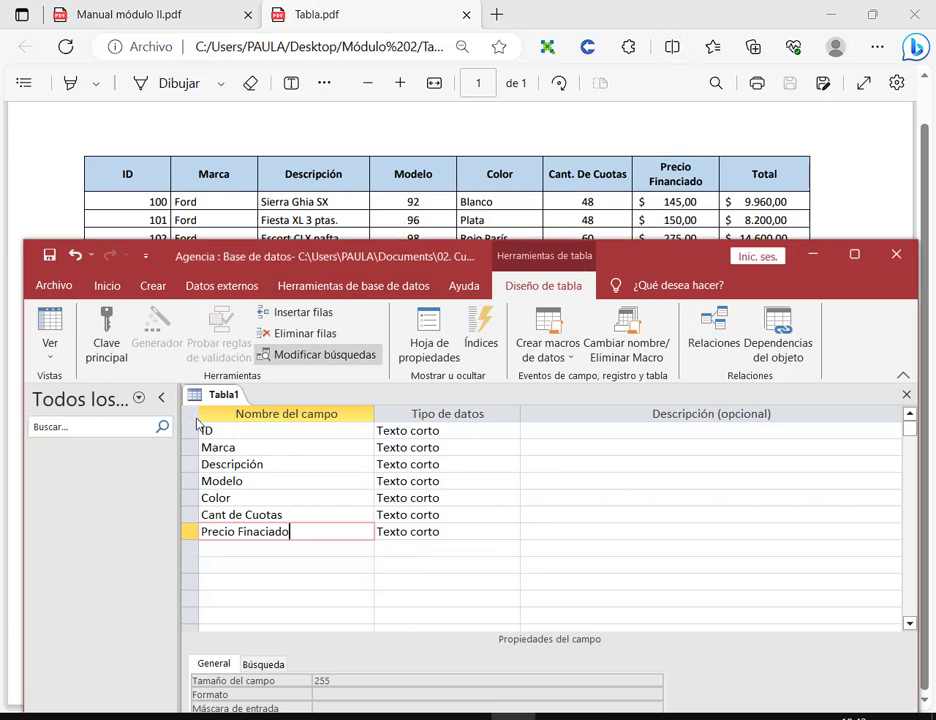
mouse_move(197, 423)
mouse_down()
mouse_move(577, 449)
mouse_move(525, 441)
mouse_up()
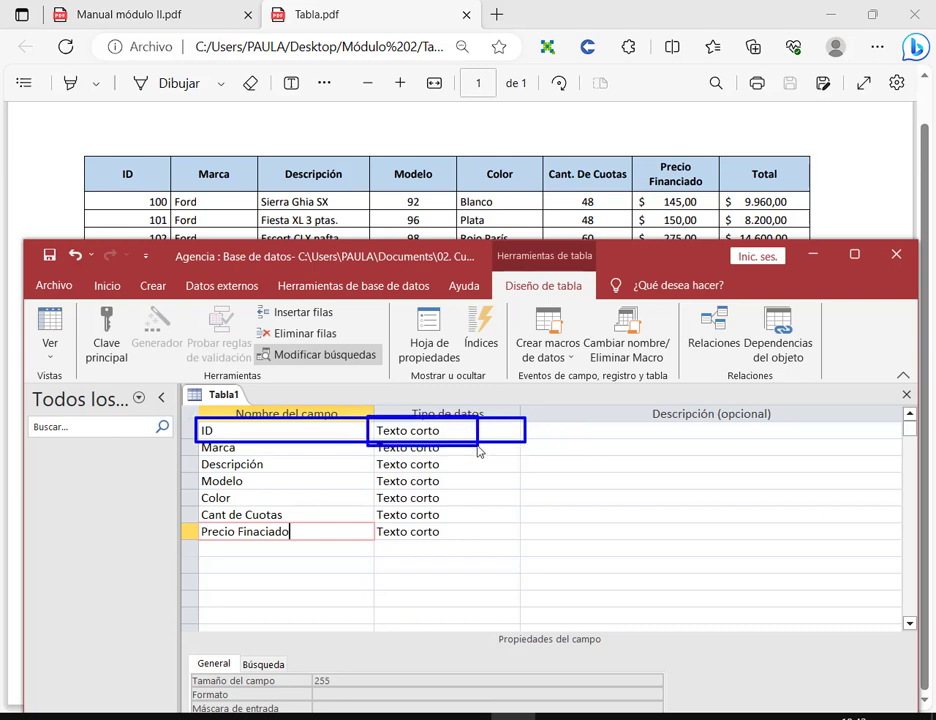
key(Escape)
click(511, 430)
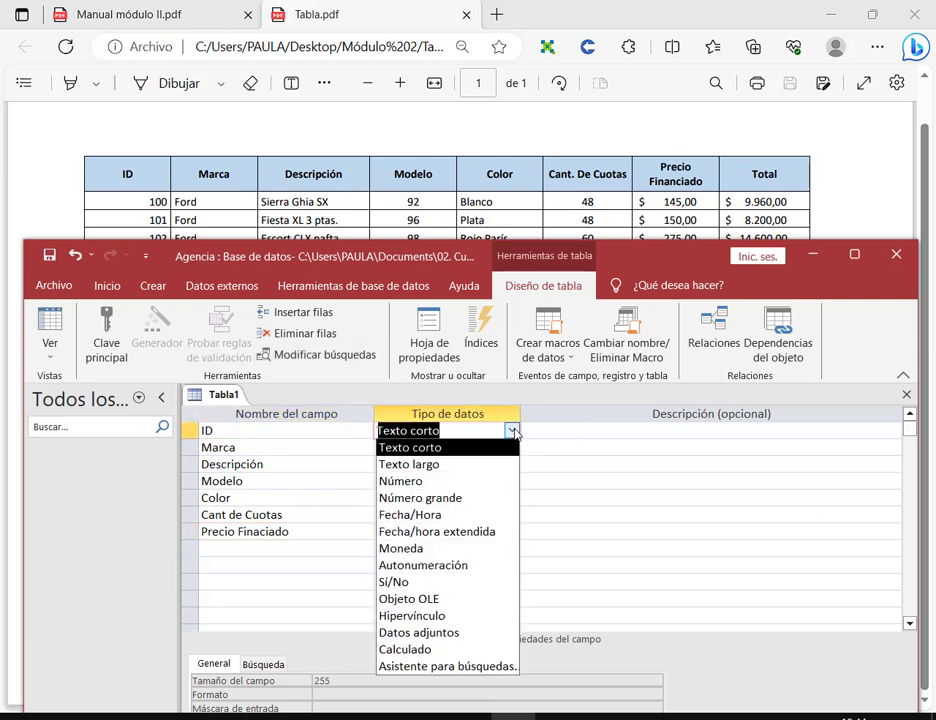
click(416, 484)
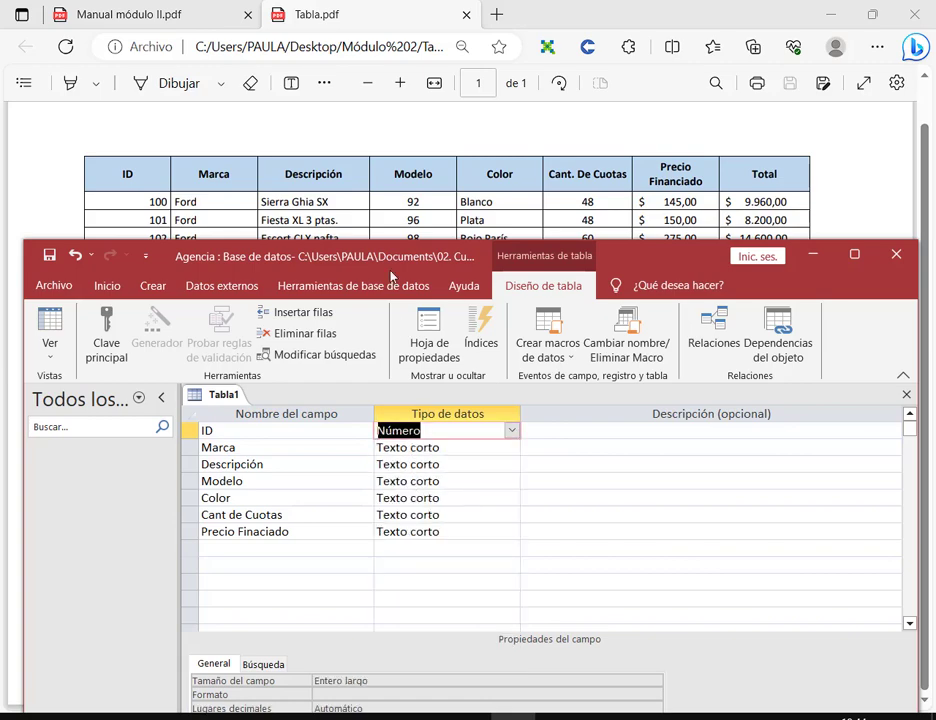
Step: Reposition the Access window and compare the PDF's ID, Marca and Descripción columns with the data types of those fields
drag(390, 256, 392, 326)
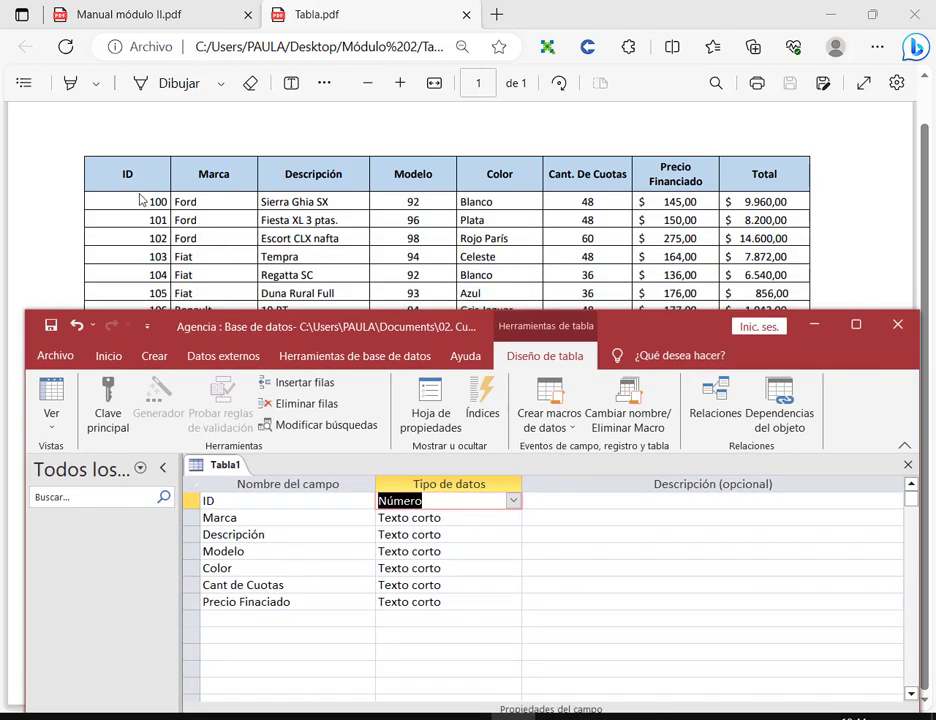
mouse_move(140, 193)
mouse_down()
mouse_move(200, 276)
mouse_move(173, 305)
mouse_up()
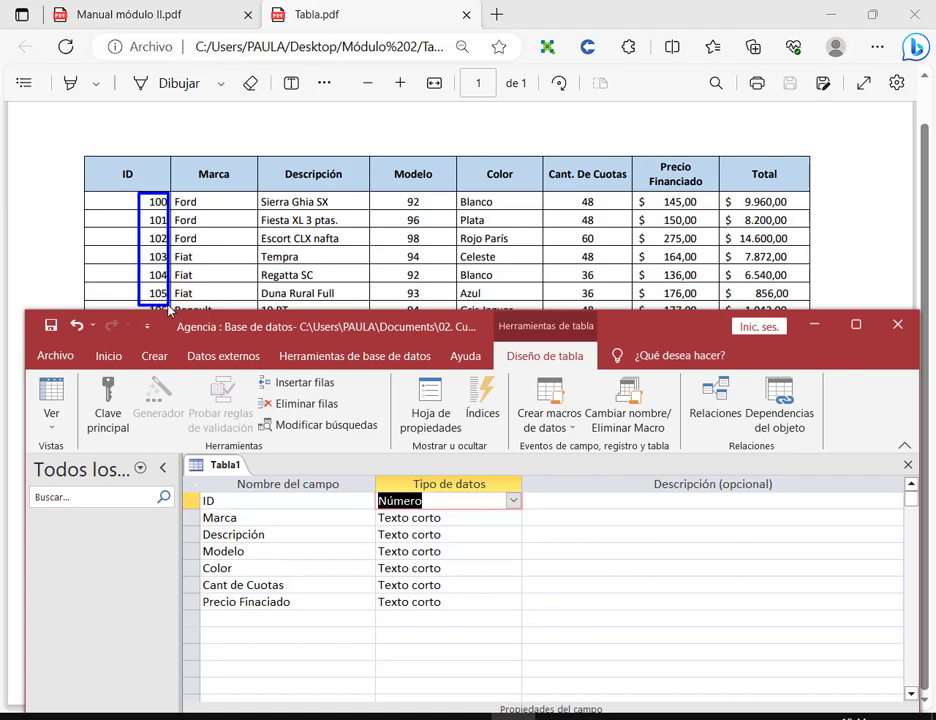
key(Escape)
drag(309, 318, 307, 286)
click(262, 422)
drag(174, 196, 201, 375)
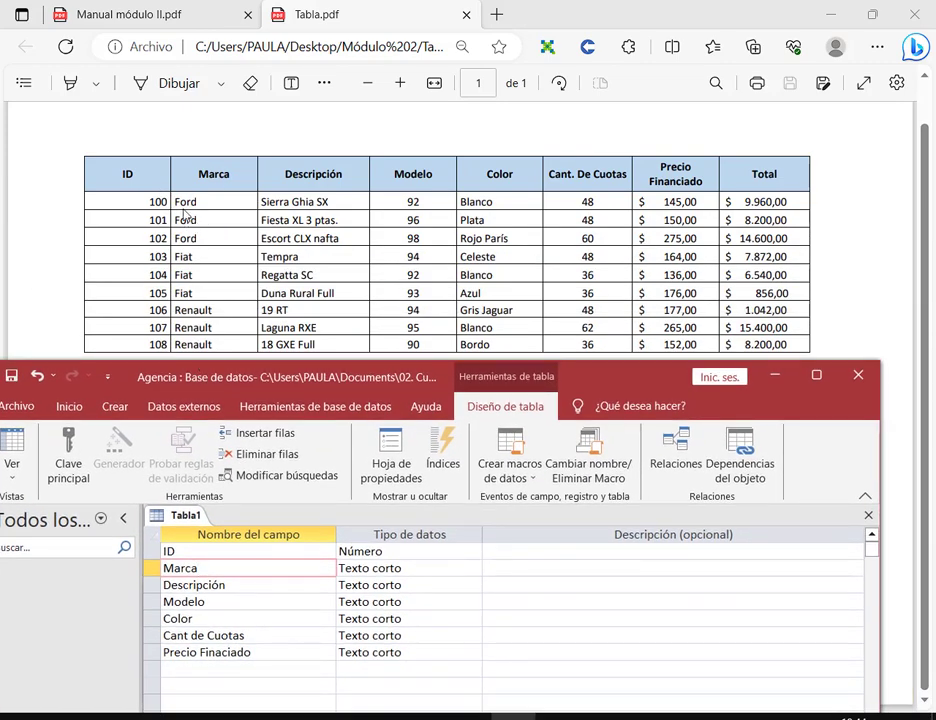
drag(171, 193, 222, 356)
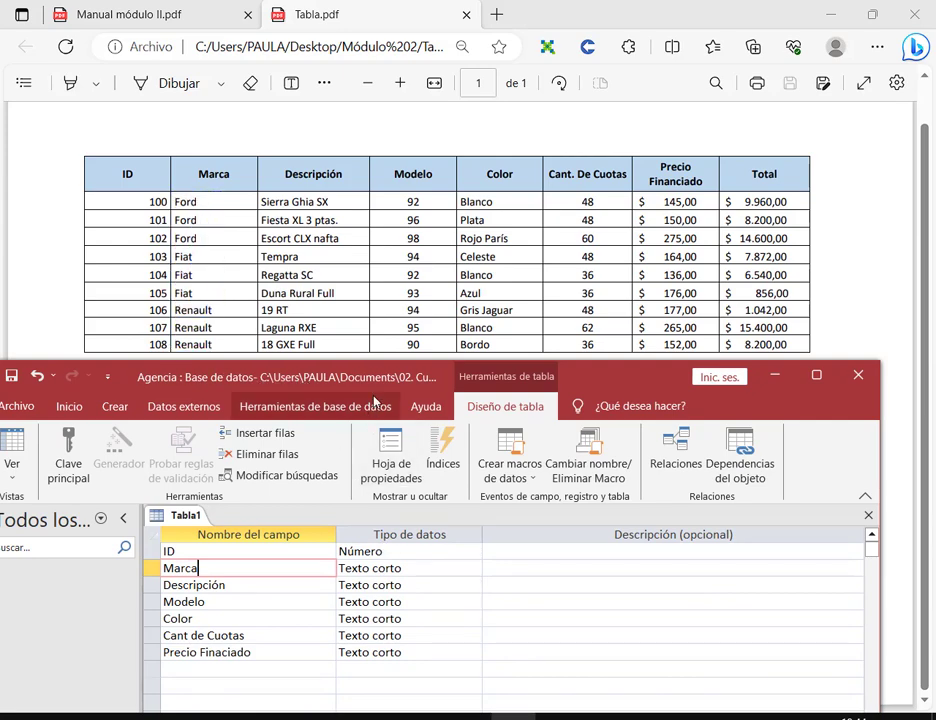
drag(378, 378, 392, 291)
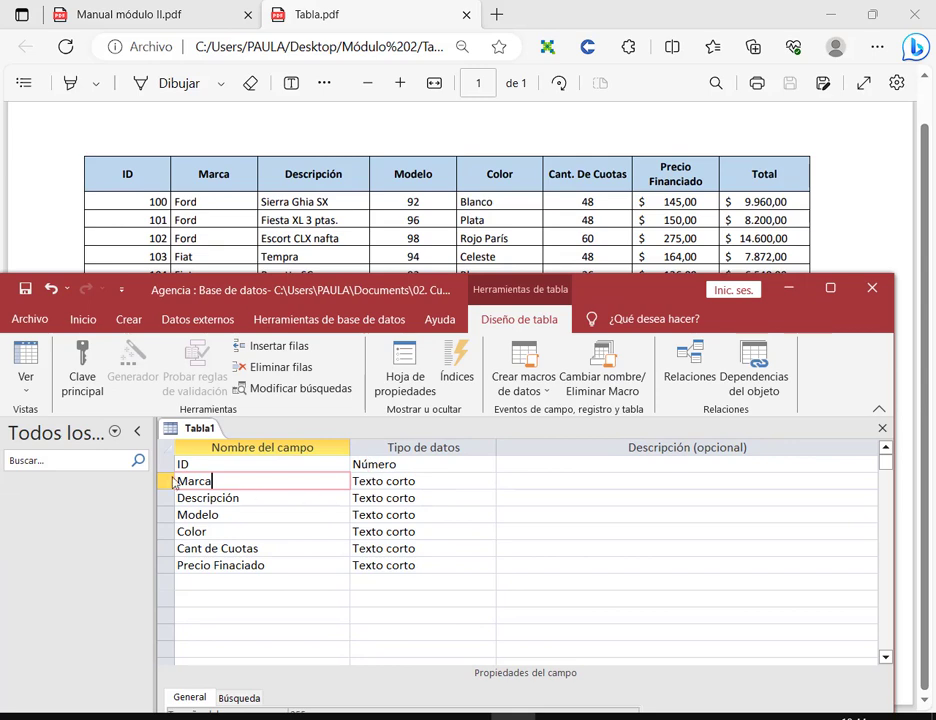
mouse_move(166, 466)
mouse_down()
mouse_move(303, 493)
mouse_move(503, 498)
mouse_up()
drag(257, 190, 367, 273)
drag(341, 190, 312, 216)
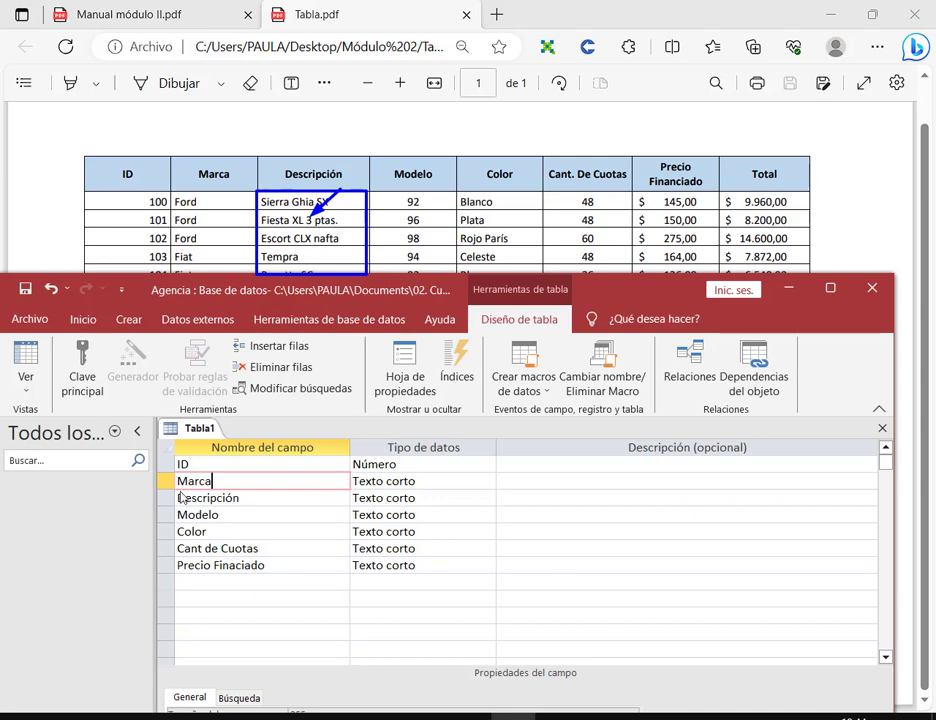
mouse_move(170, 489)
mouse_down()
mouse_move(518, 507)
mouse_move(497, 505)
mouse_up()
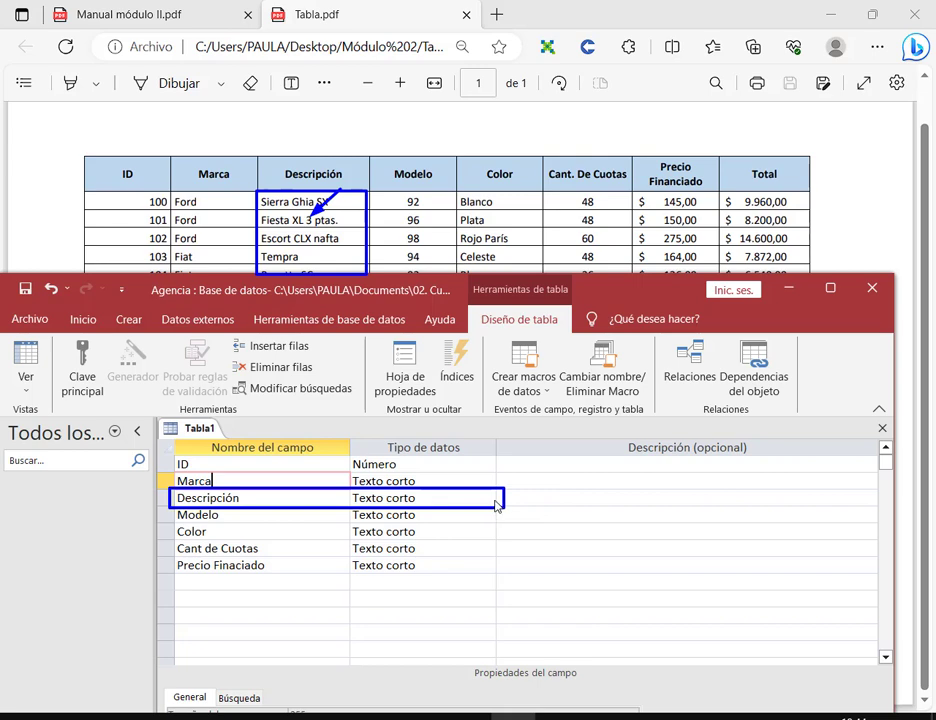
key(Escape)
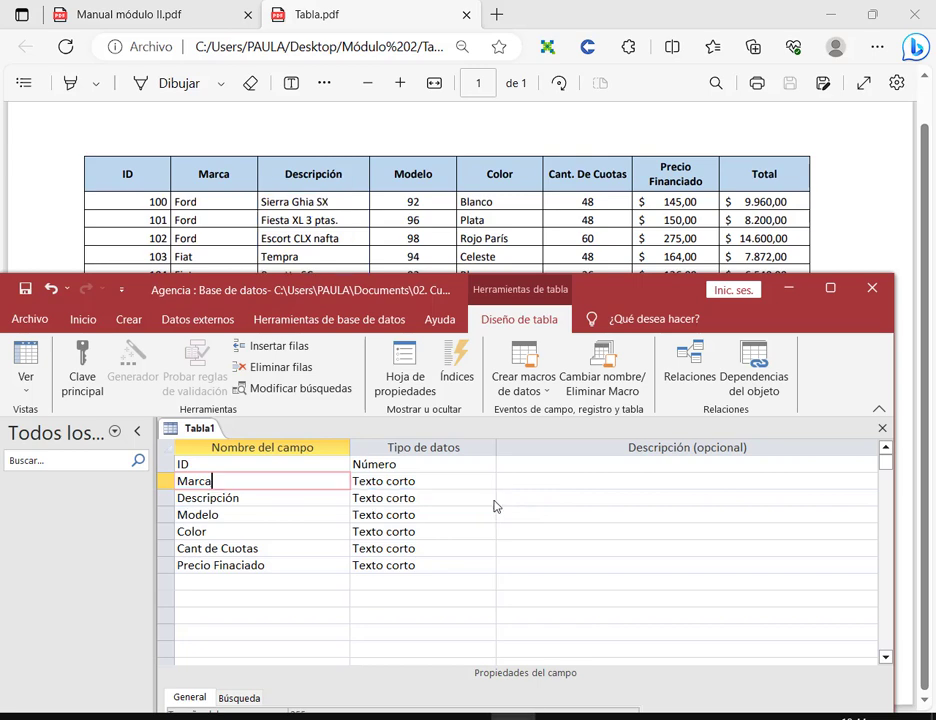
Step: Check the PDF's Modelo column and set the Modelo field's data type to Número
click(259, 519)
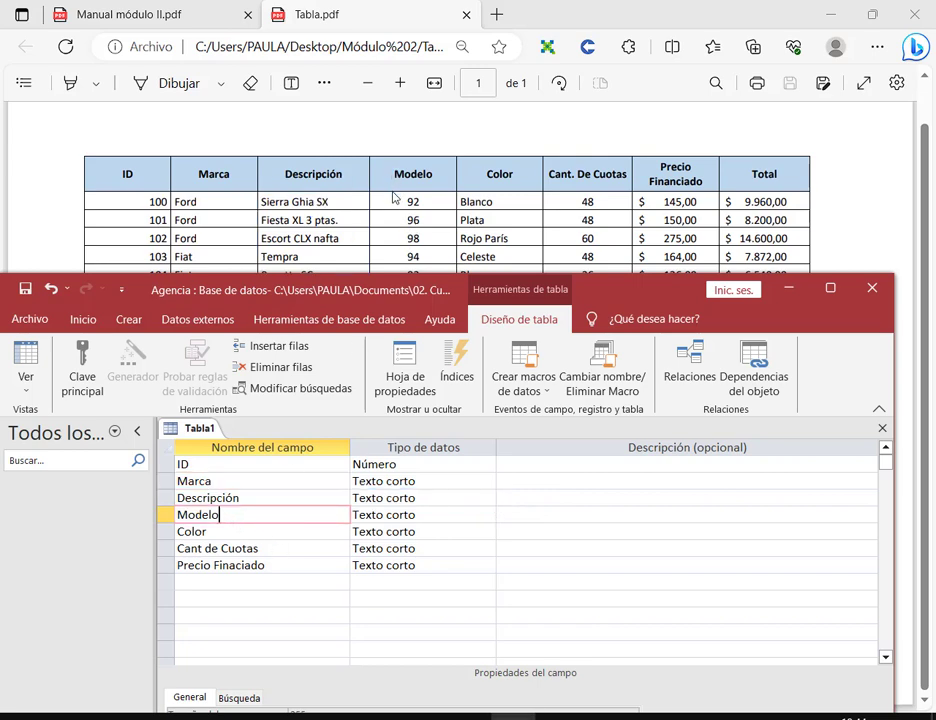
drag(394, 190, 428, 284)
mouse_move(348, 499)
mouse_down()
mouse_move(414, 537)
mouse_move(503, 530)
mouse_up()
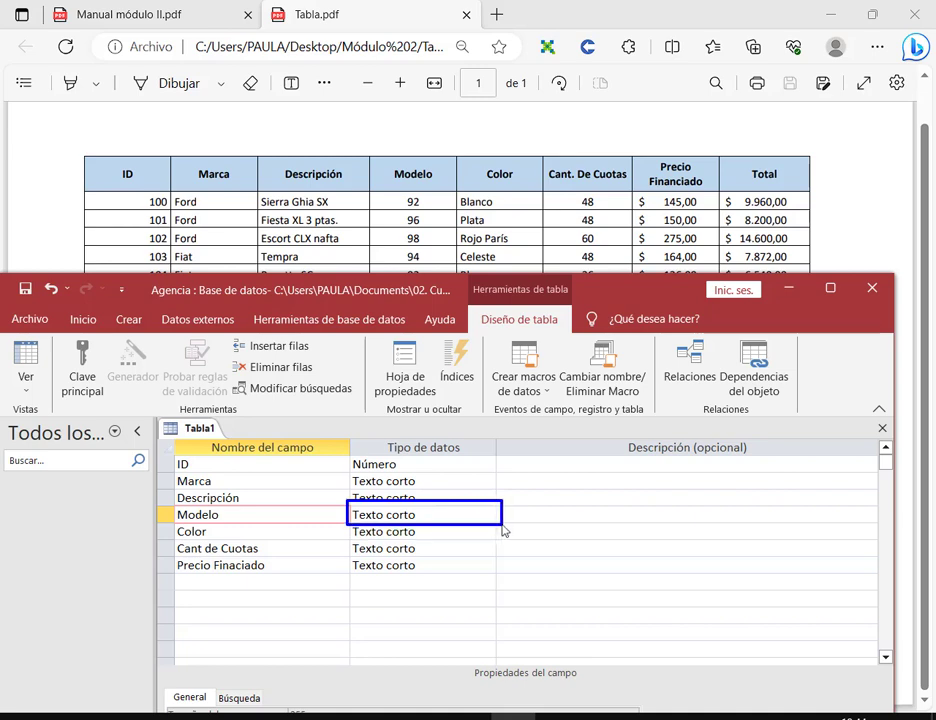
drag(502, 575, 492, 522)
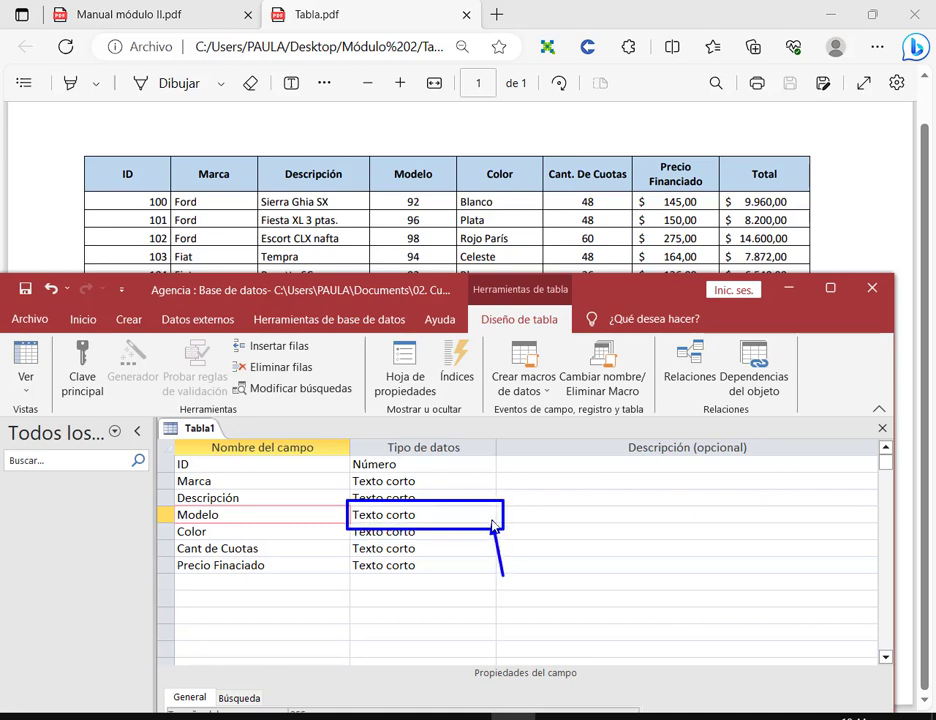
click(488, 516)
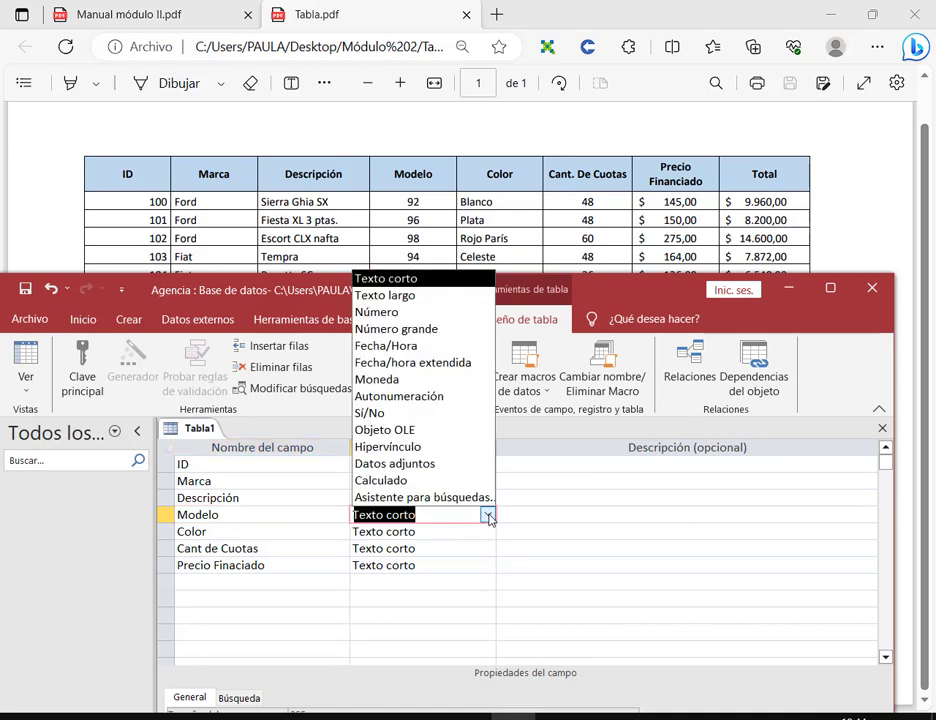
click(430, 312)
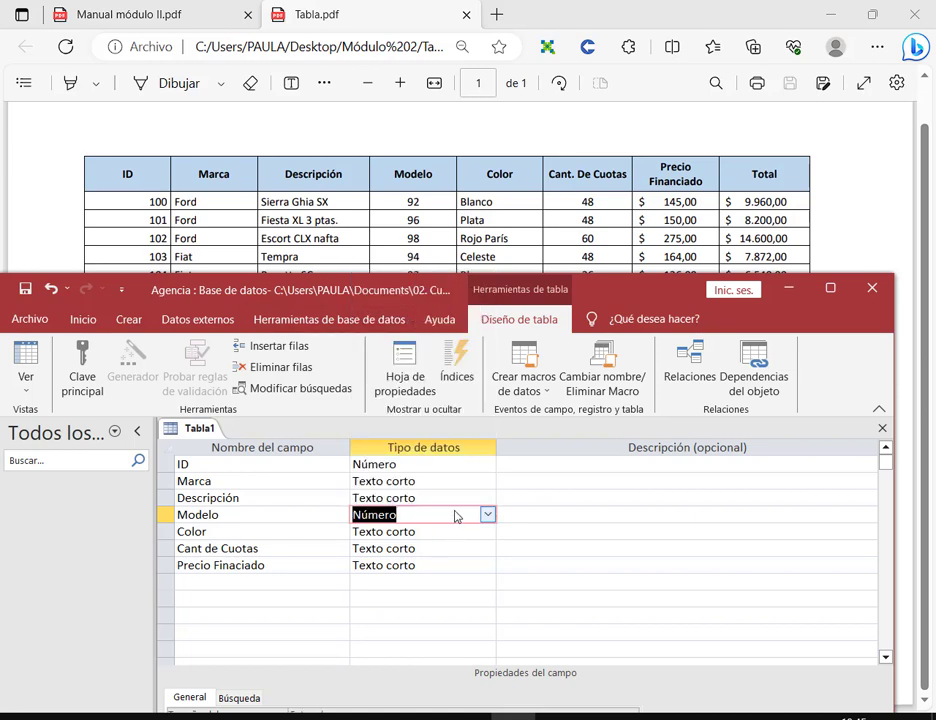
click(488, 515)
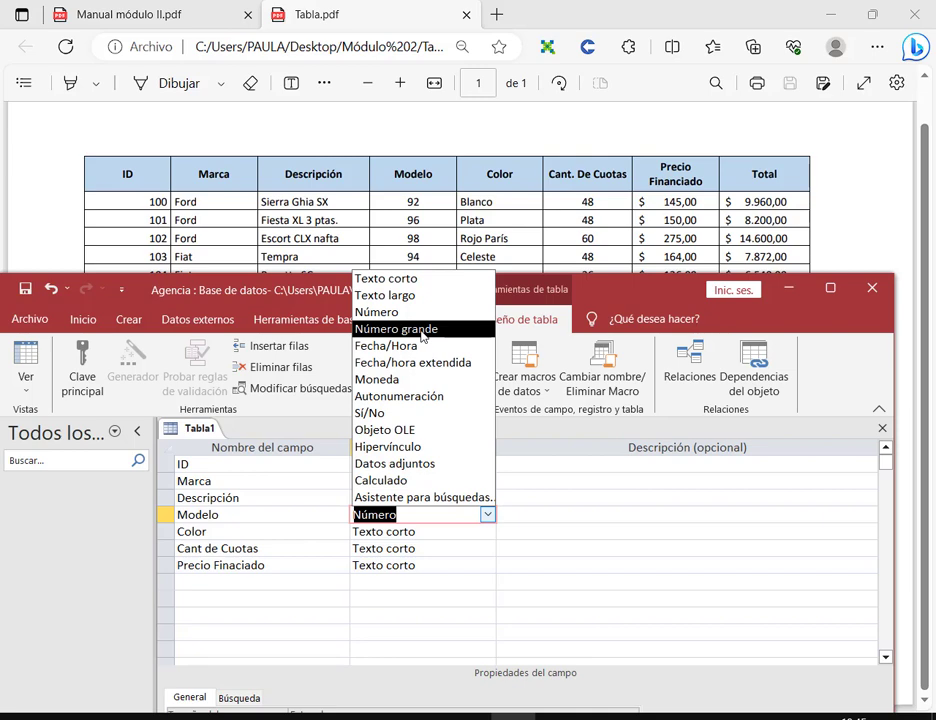
click(394, 313)
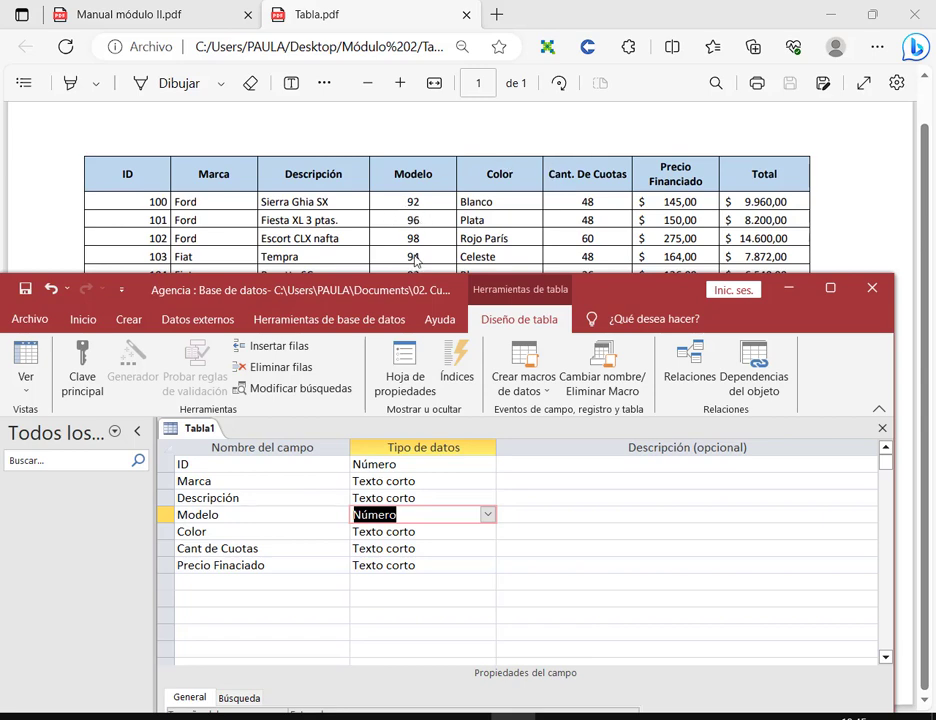
Step: Keep the Color field as Texto corto and set the Cant de Cuotas field's data type to Número
click(192, 533)
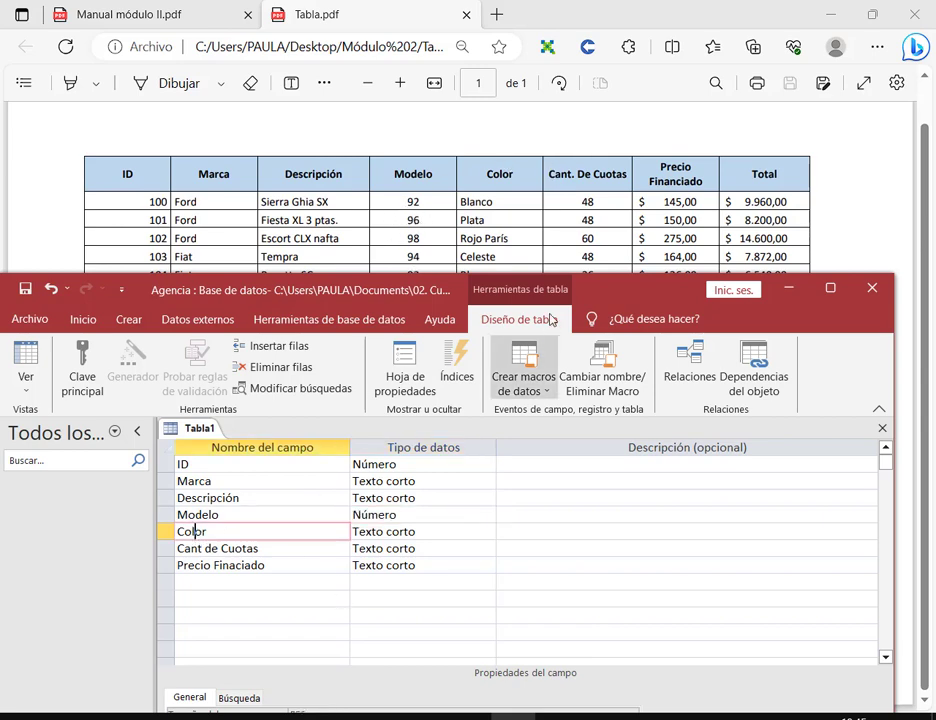
click(424, 533)
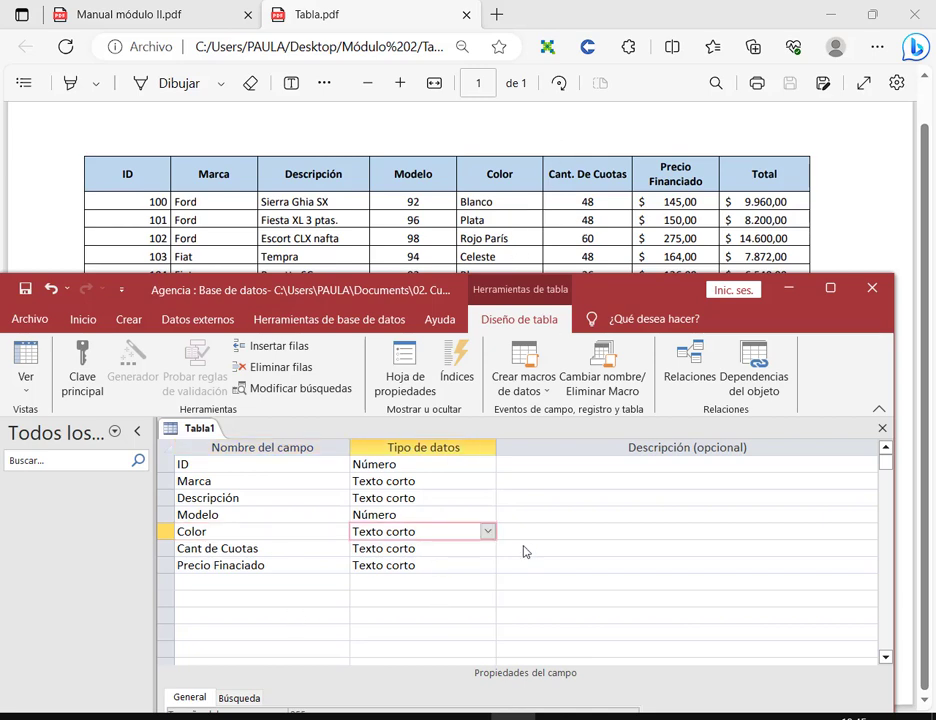
click(478, 549)
click(486, 548)
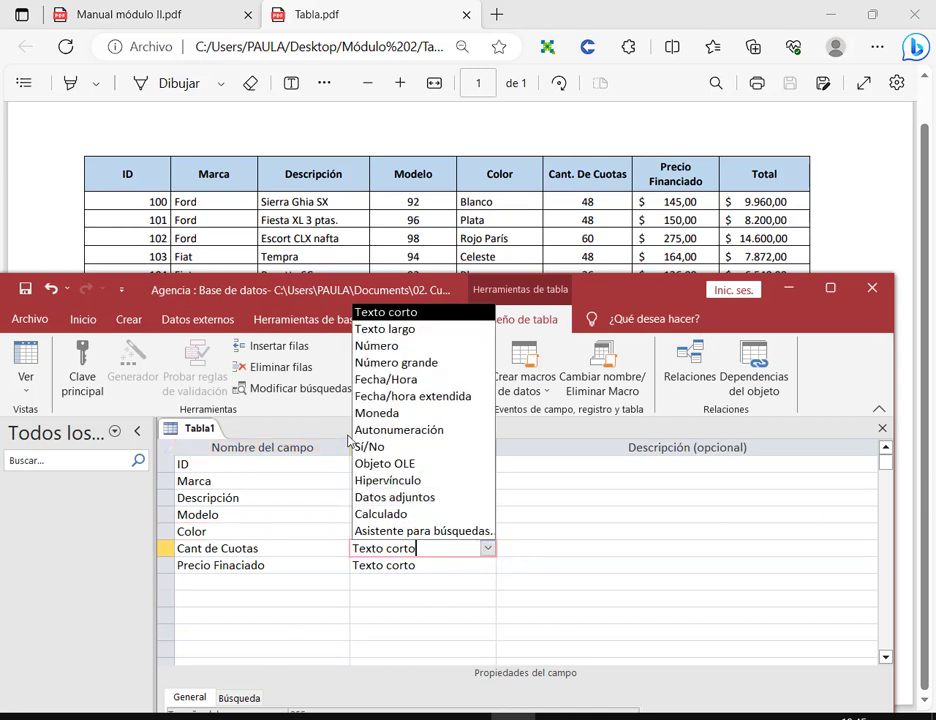
click(370, 346)
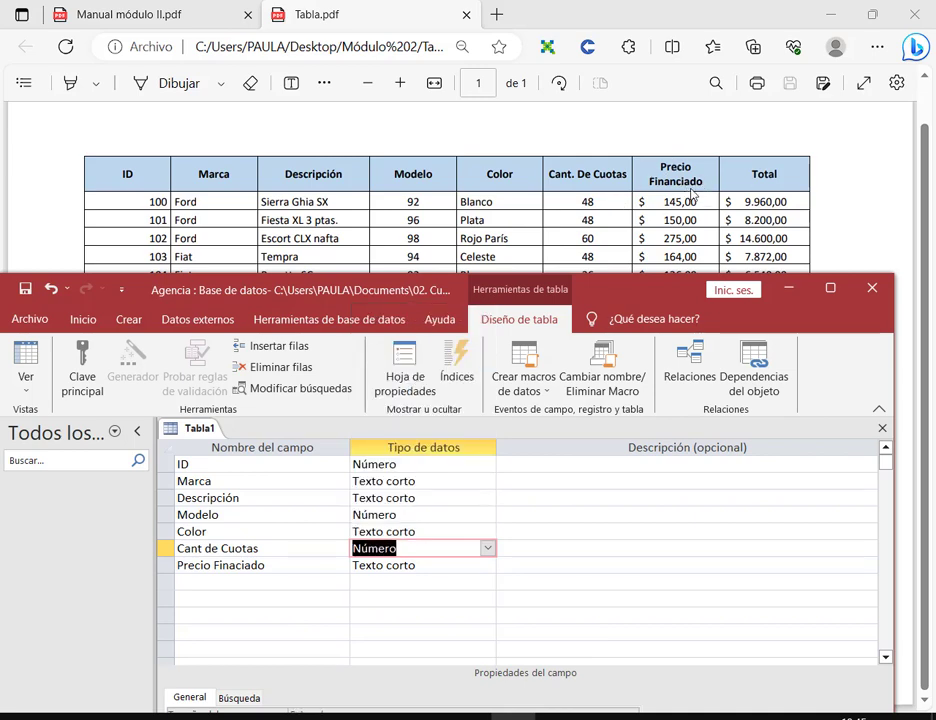
Step: Set the Precio Finaciado field's data type to Moneda to match the peso amounts in the PDF
click(462, 566)
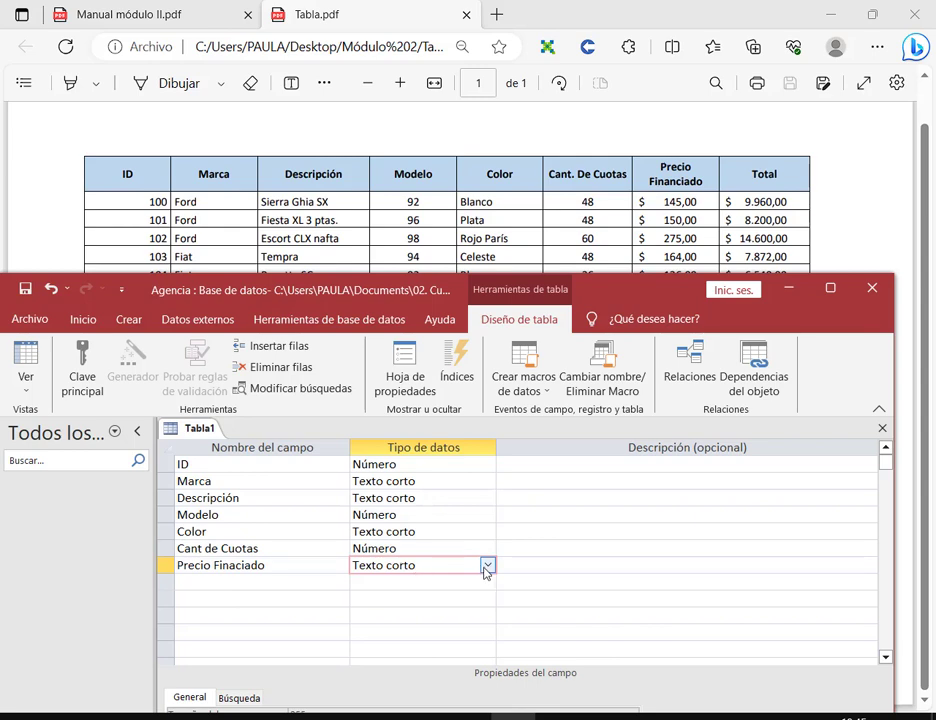
click(487, 566)
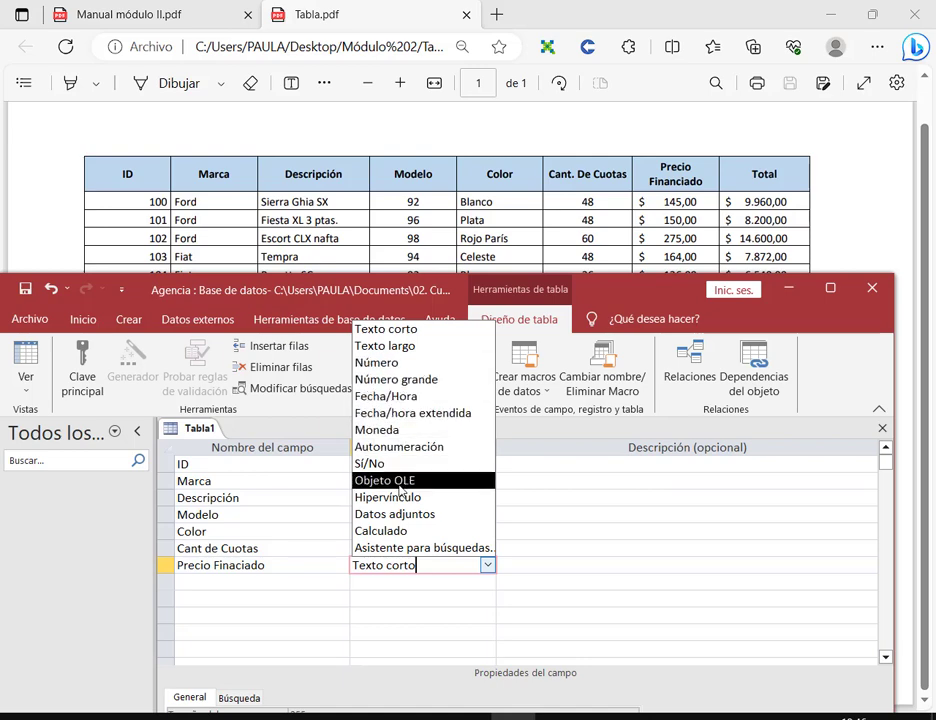
click(364, 430)
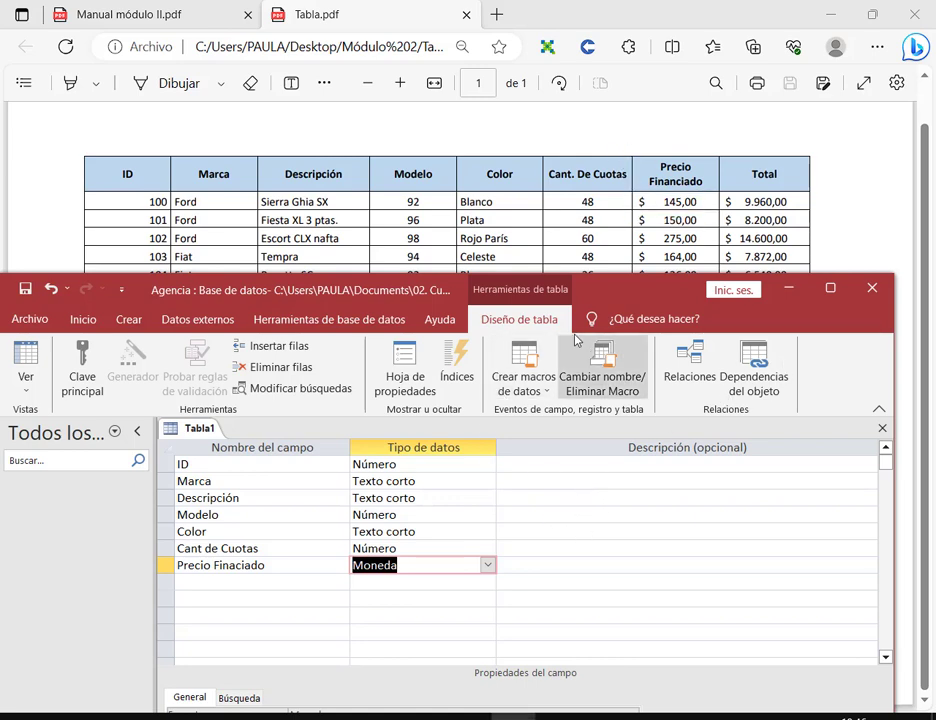
click(395, 566)
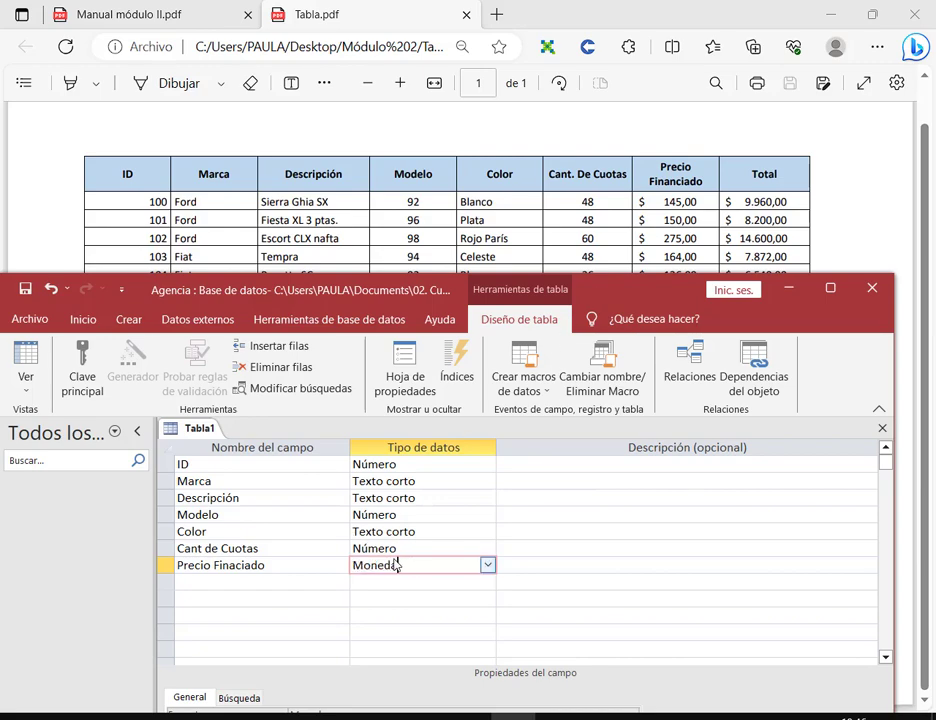
Step: Narrow the Access window and reposition it so the PDF table's header row and final columns remain visible
click(830, 288)
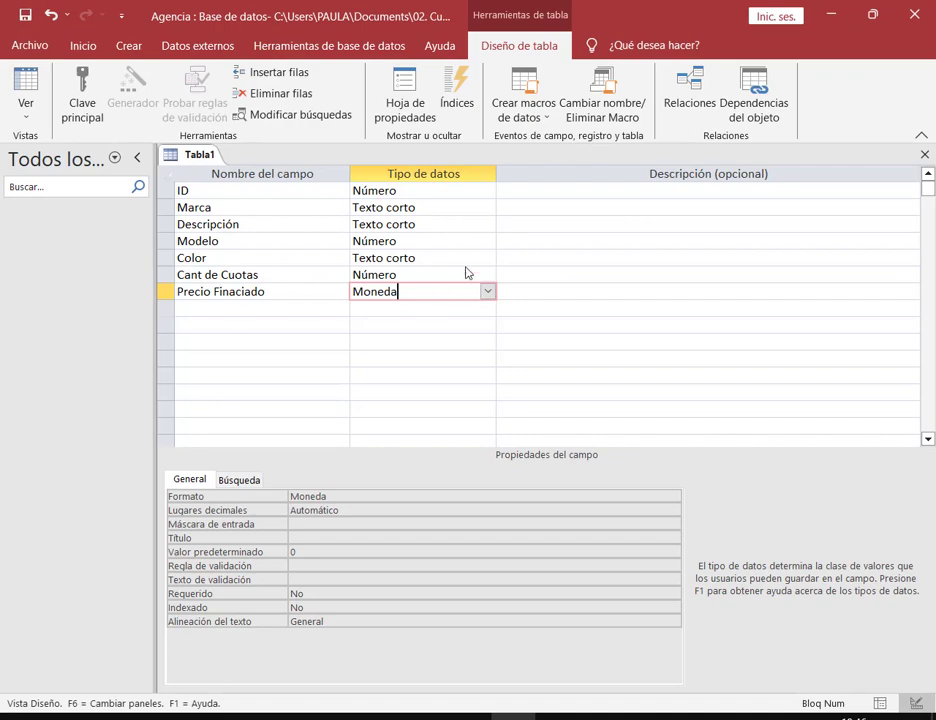
click(872, 14)
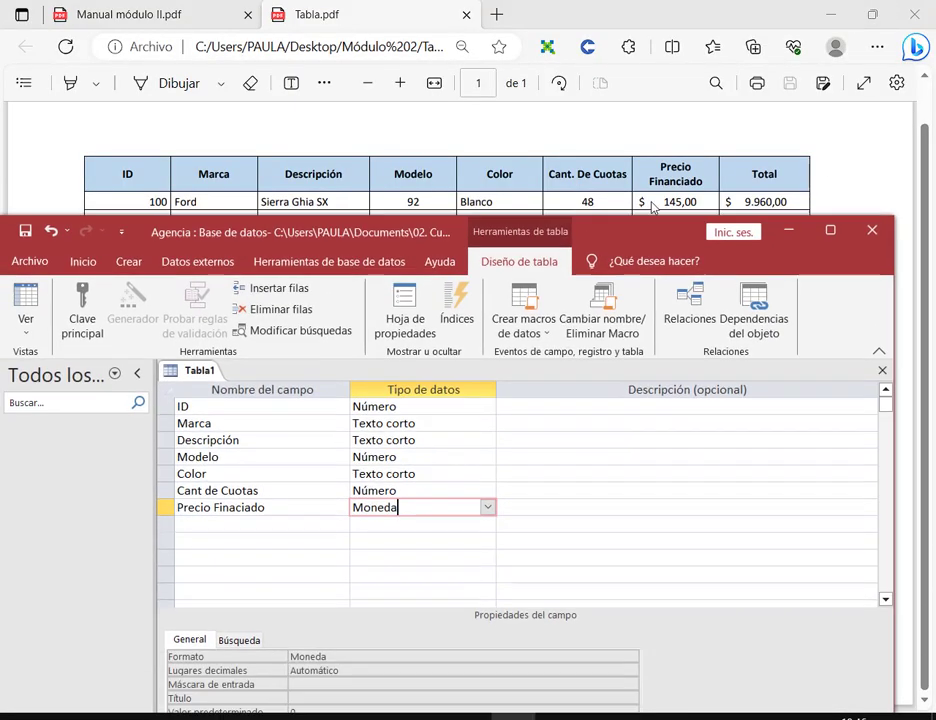
drag(651, 238, 622, 124)
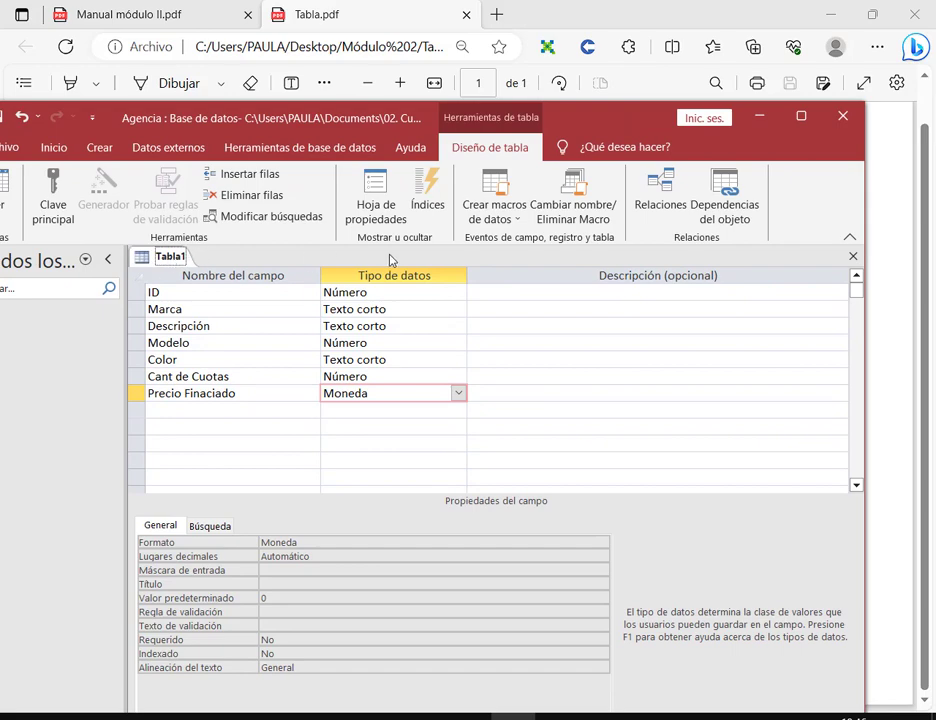
drag(864, 335, 515, 338)
drag(210, 128, 113, 113)
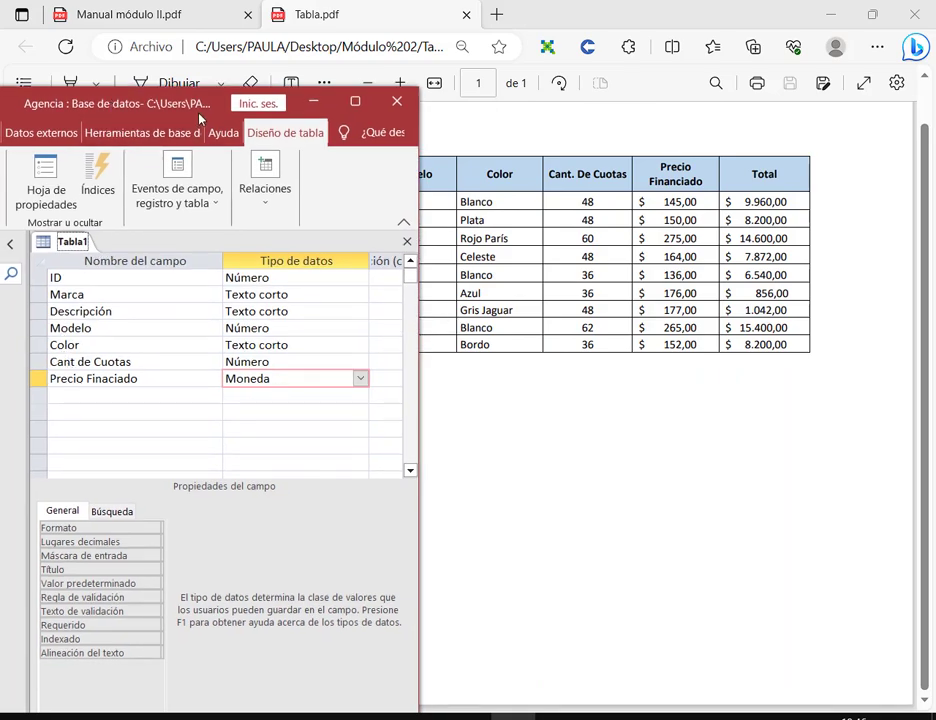
drag(206, 127, 250, 232)
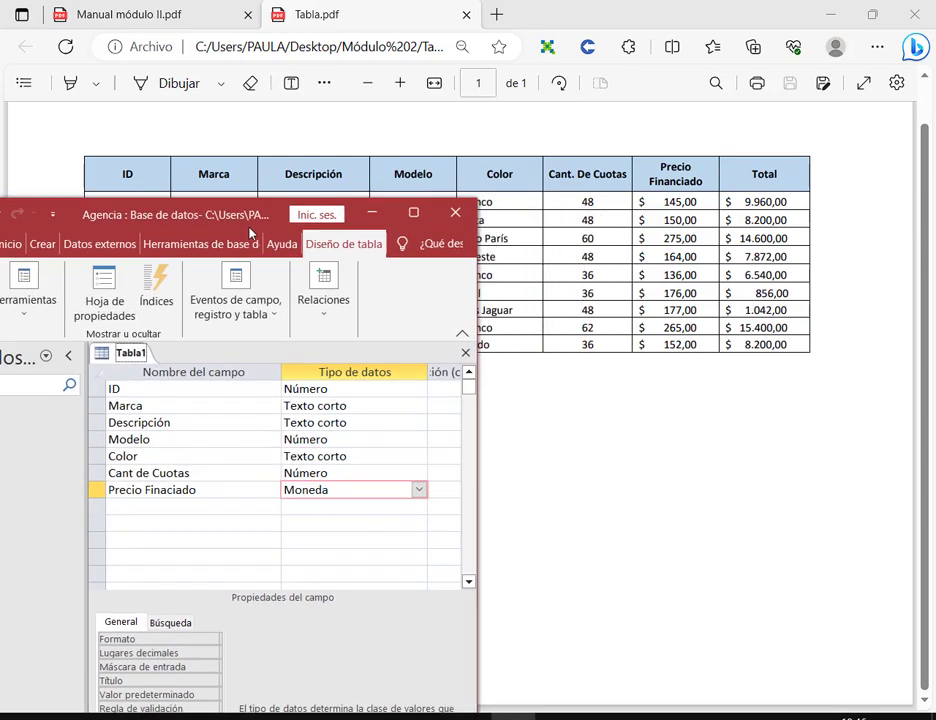
Step: Minimize the PDF and folder windows, and place the Access window over the Google Meet call beside its chat
click(841, 19)
click(838, 19)
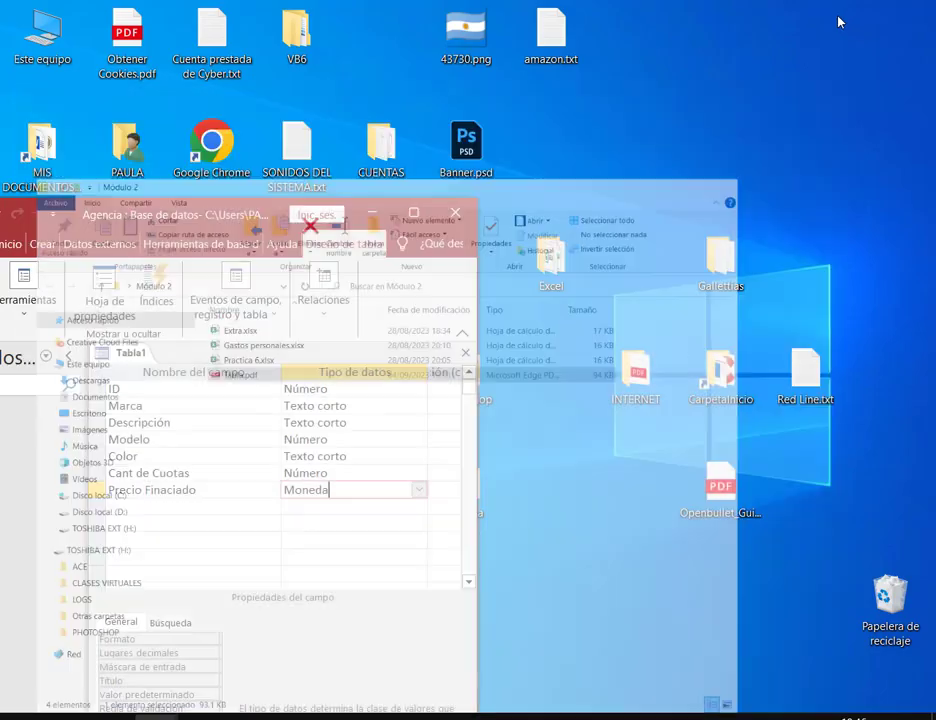
drag(265, 214, 298, 44)
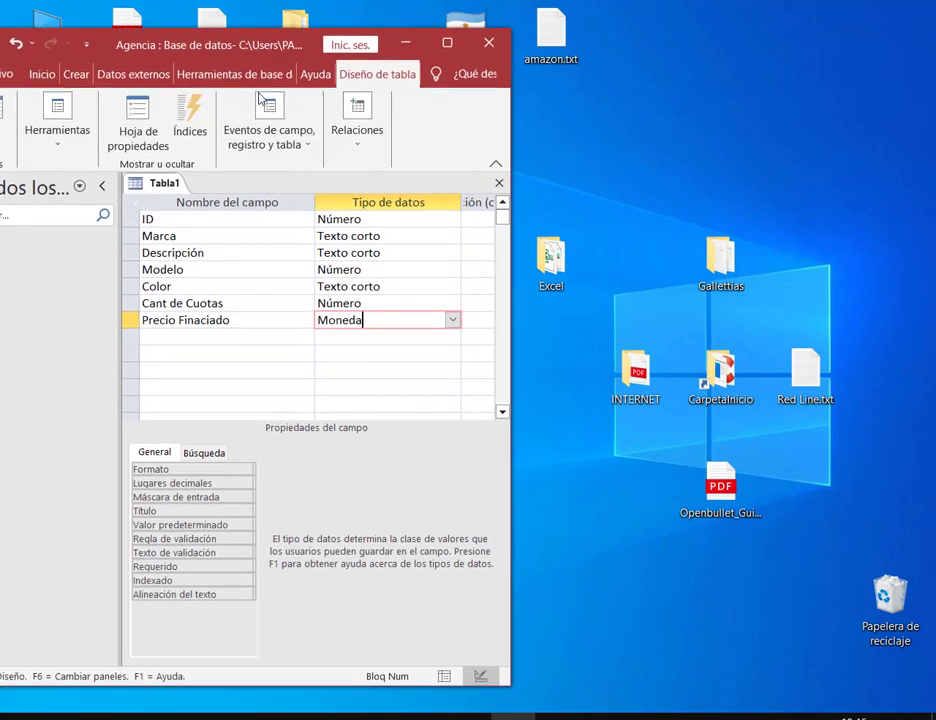
click(226, 707)
click(175, 650)
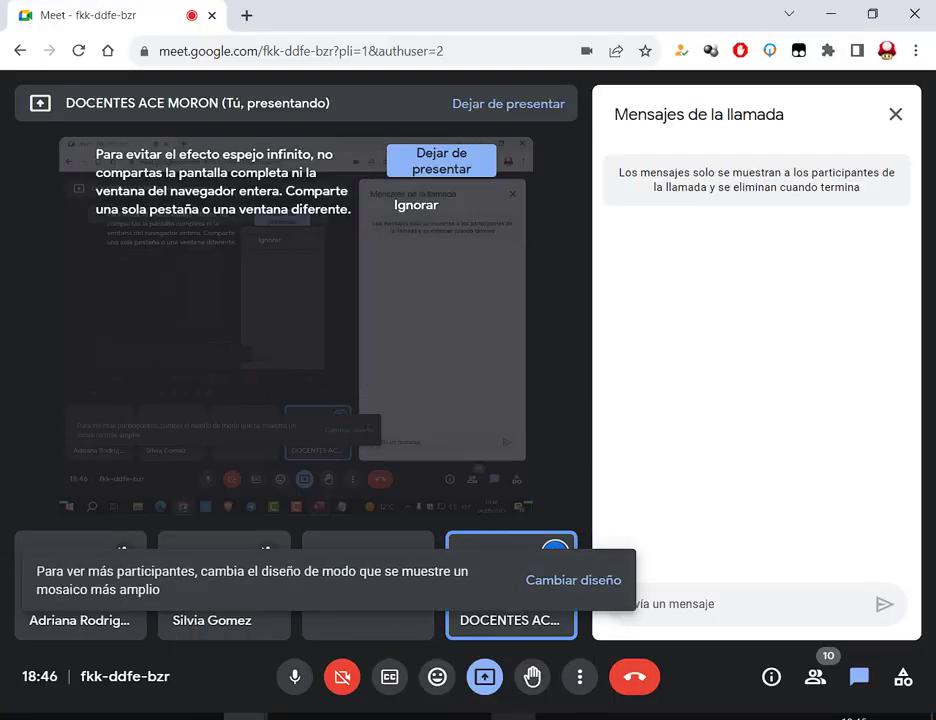
mouse_move(512, 712)
click(505, 620)
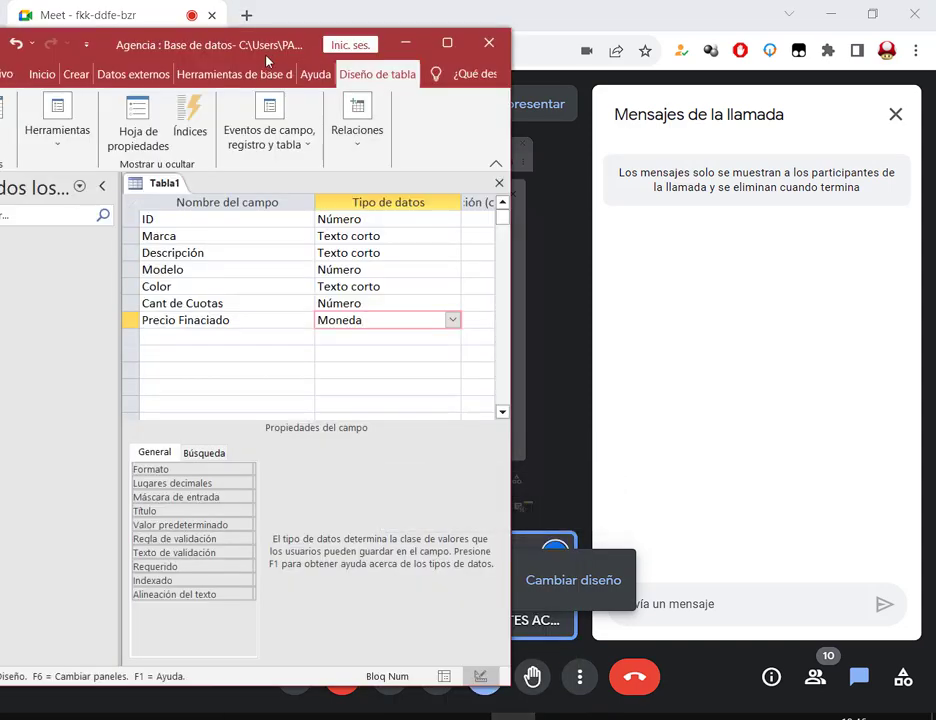
drag(266, 62, 287, 51)
Step: Review the field names with their data types and examine the data type options offered for the ID field
click(431, 215)
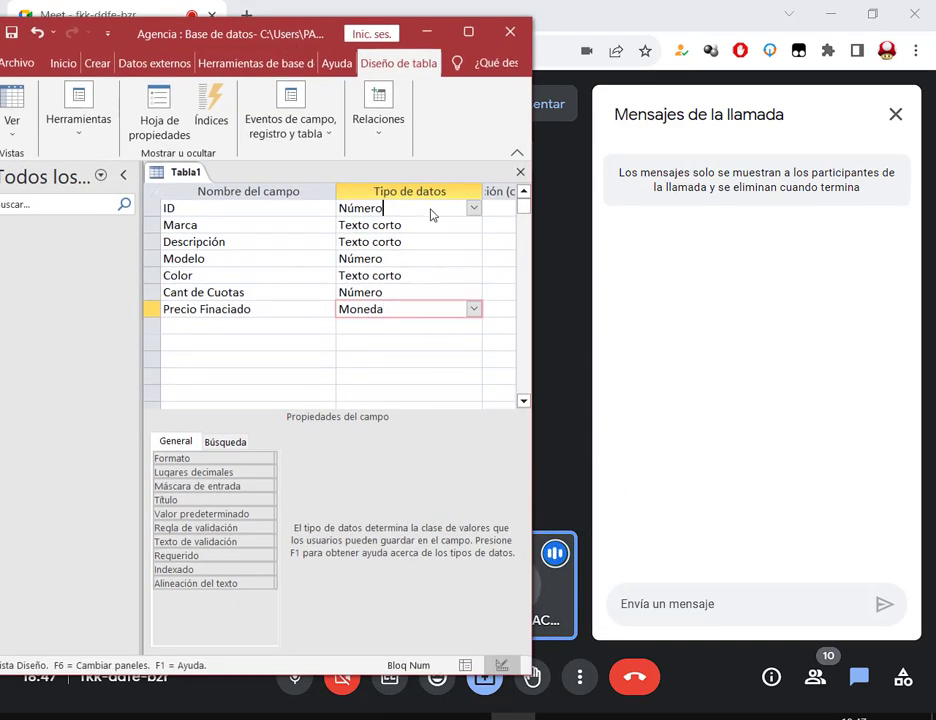
click(210, 209)
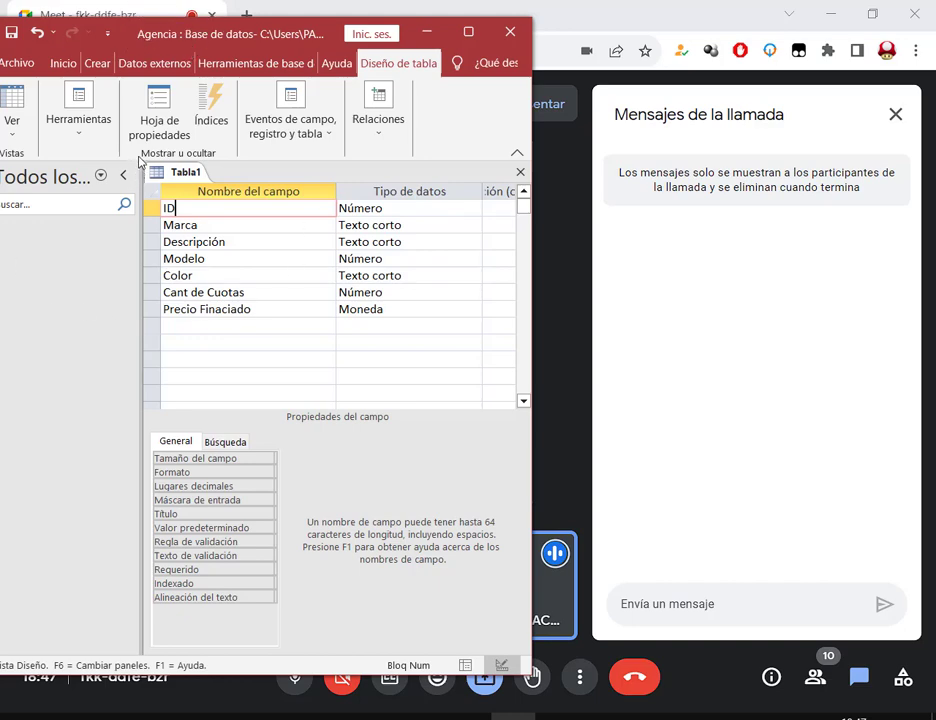
mouse_move(138, 157)
mouse_down()
mouse_move(508, 351)
mouse_move(491, 347)
mouse_up()
click(441, 212)
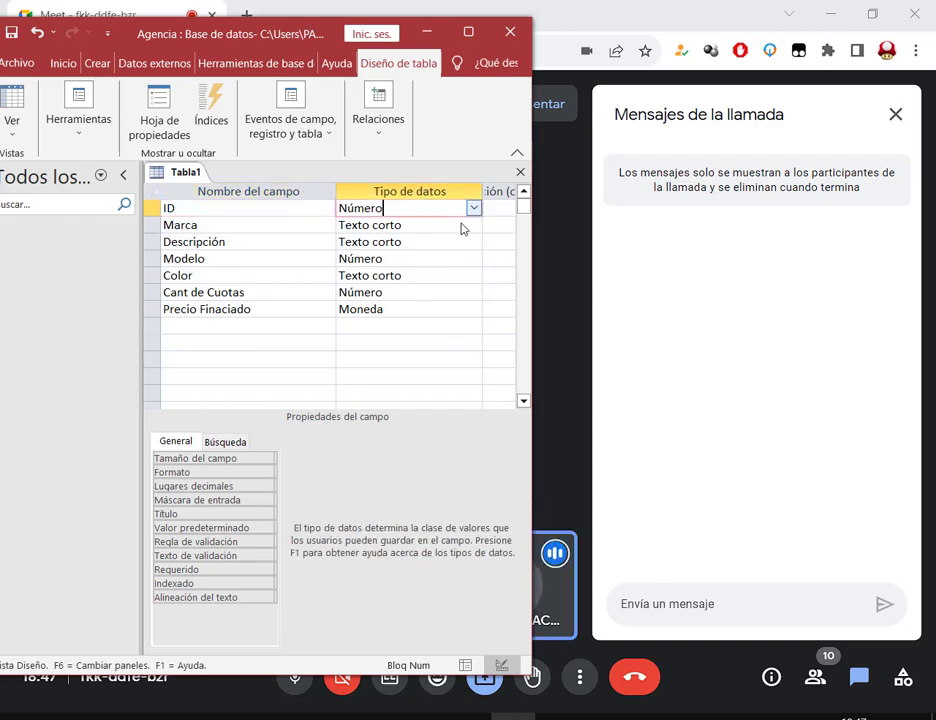
click(474, 208)
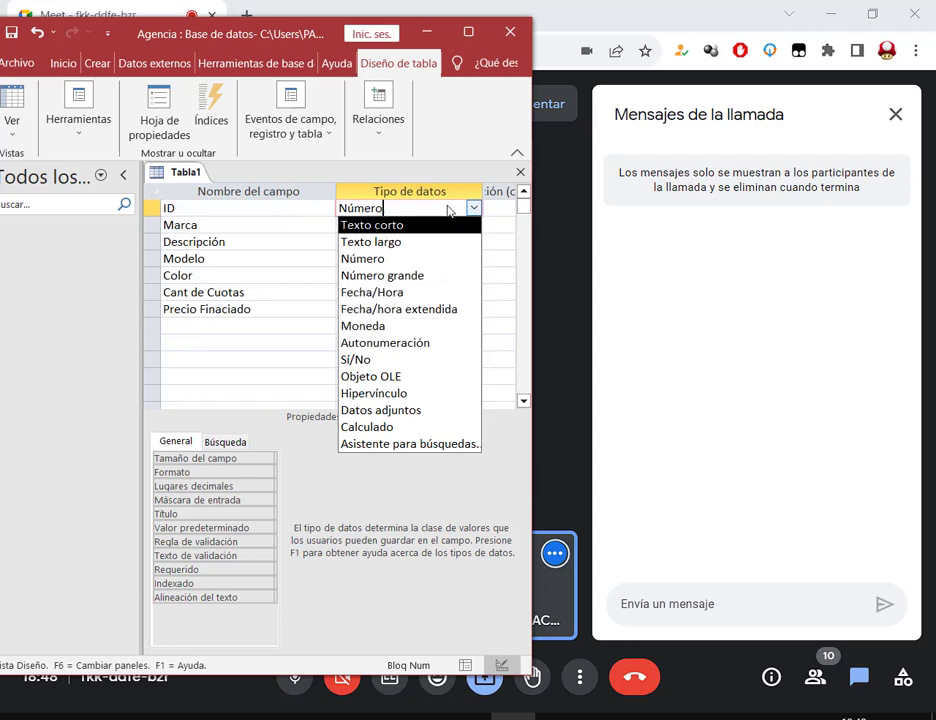
click(312, 208)
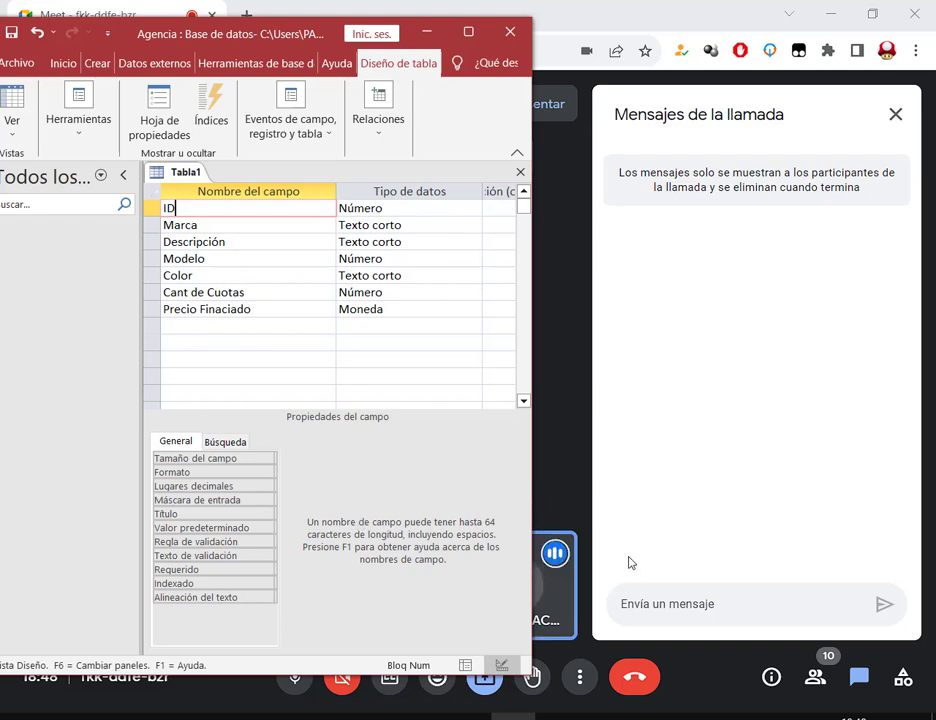
Step: Maximize the Access window, save the table with the name Autos, and move the primary key prompt higher over the field list
mouse_move(282, 43)
mouse_down()
mouse_move(641, 43)
mouse_move(294, 41)
mouse_up()
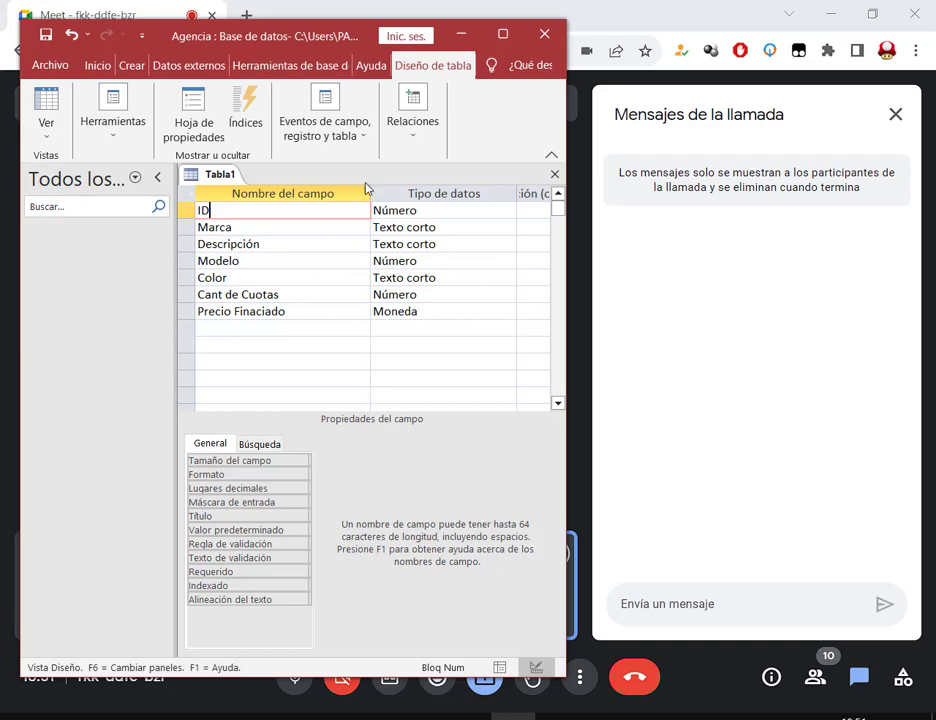
click(513, 37)
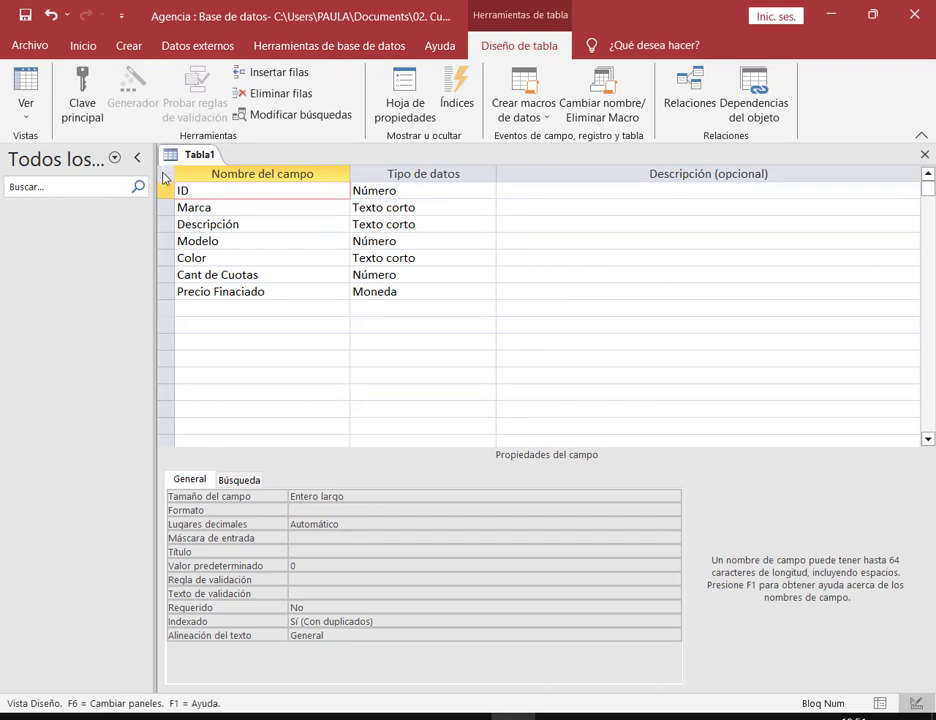
mouse_move(318, 291)
mouse_down()
mouse_move(334, 330)
mouse_move(495, 334)
mouse_move(510, 322)
mouse_up()
right_click(200, 156)
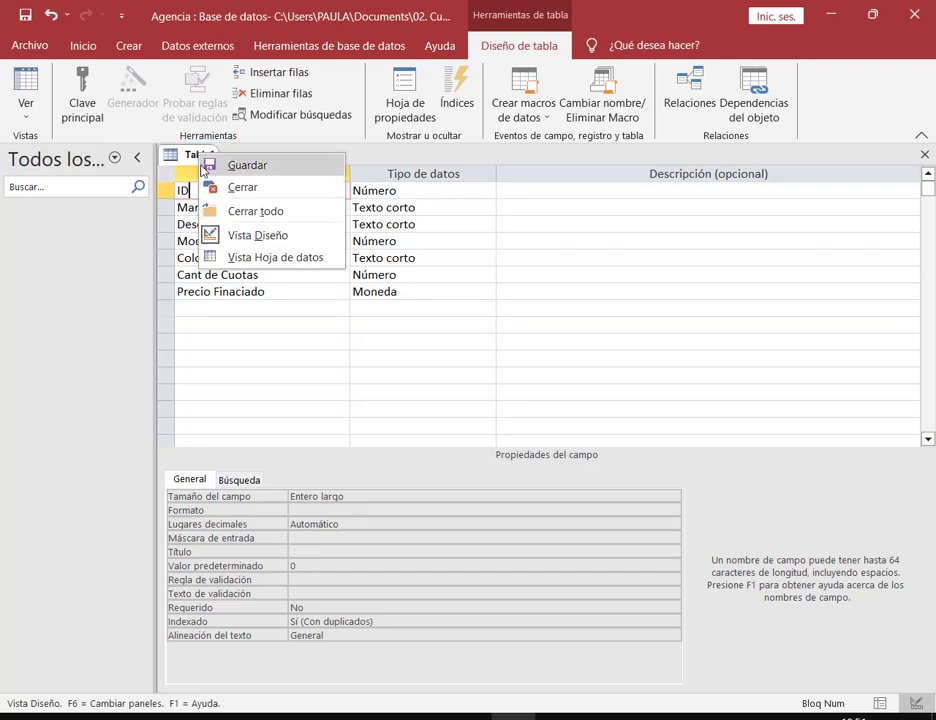
click(255, 166)
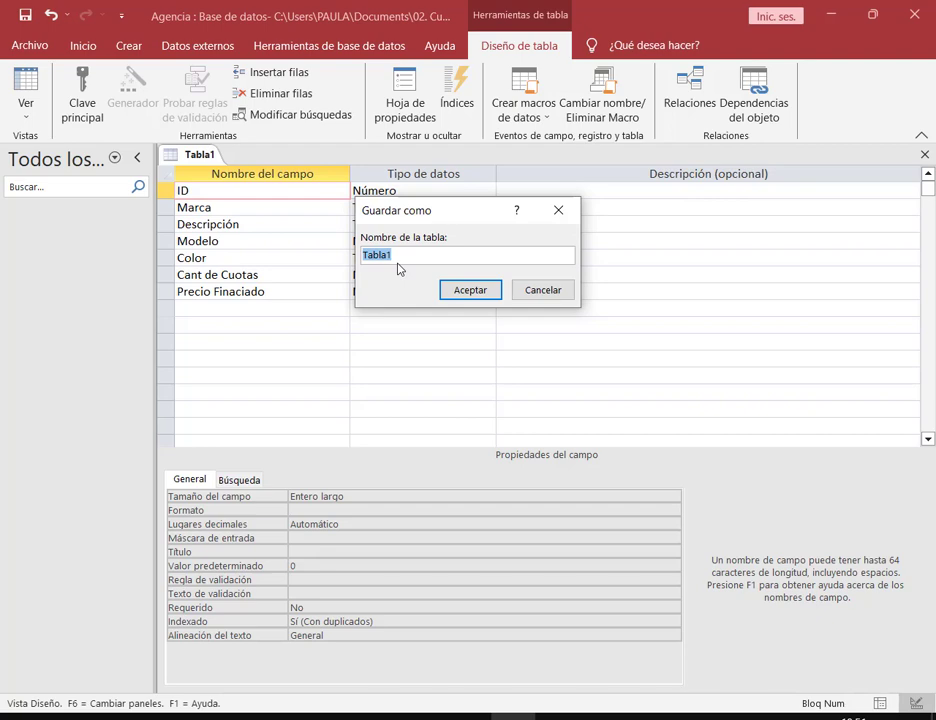
text(Autos)
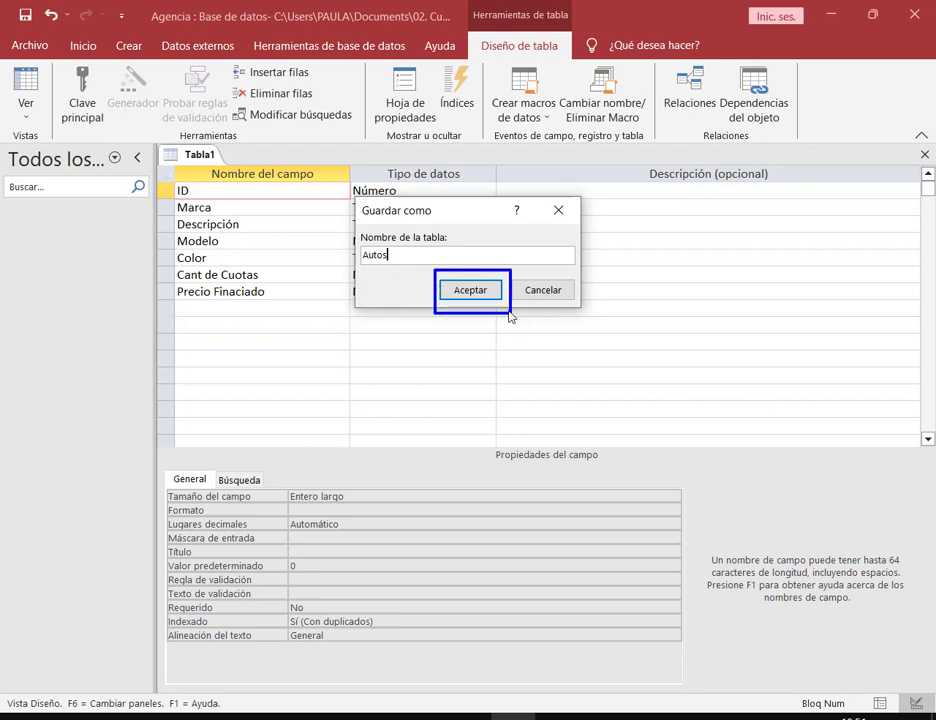
click(476, 295)
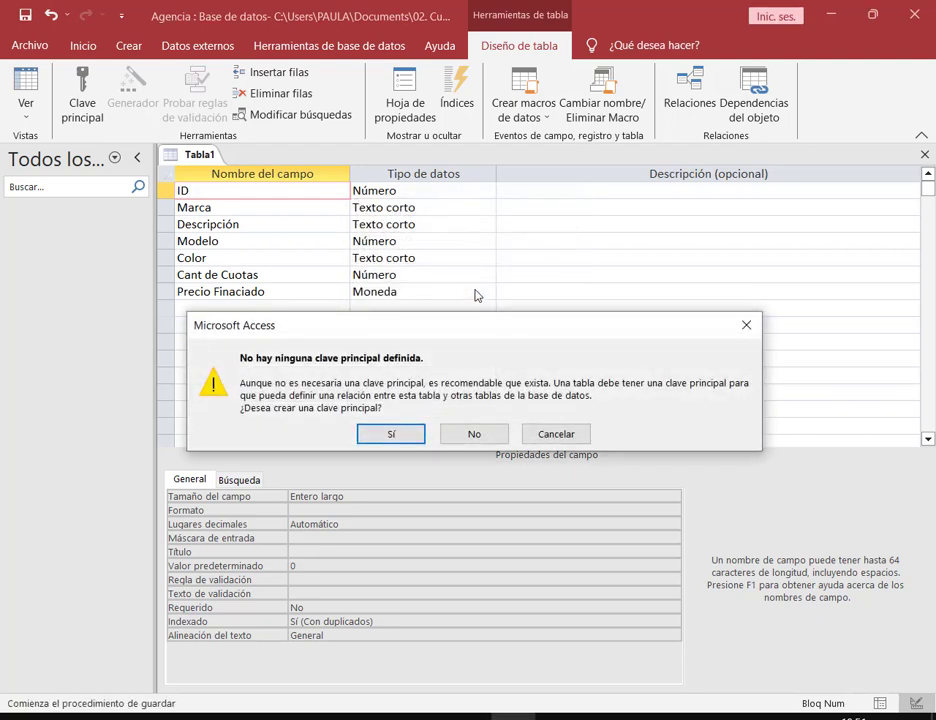
drag(463, 334, 463, 230)
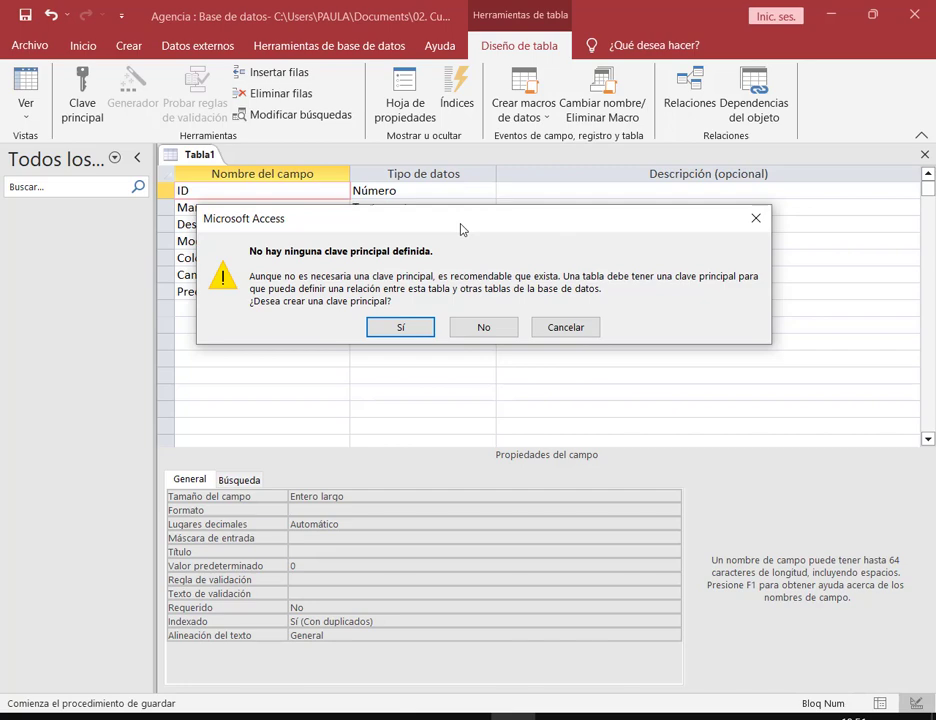
drag(246, 238, 451, 266)
Step: Switch to the Notepad window and delete all the existing notes about Access objects and tables
key(alt+Tab)
key(shift+ctrl+Left)
key(shift+ctrl+Left)
key(shift+ctrl+Left)
drag(389, 191, 3, 148)
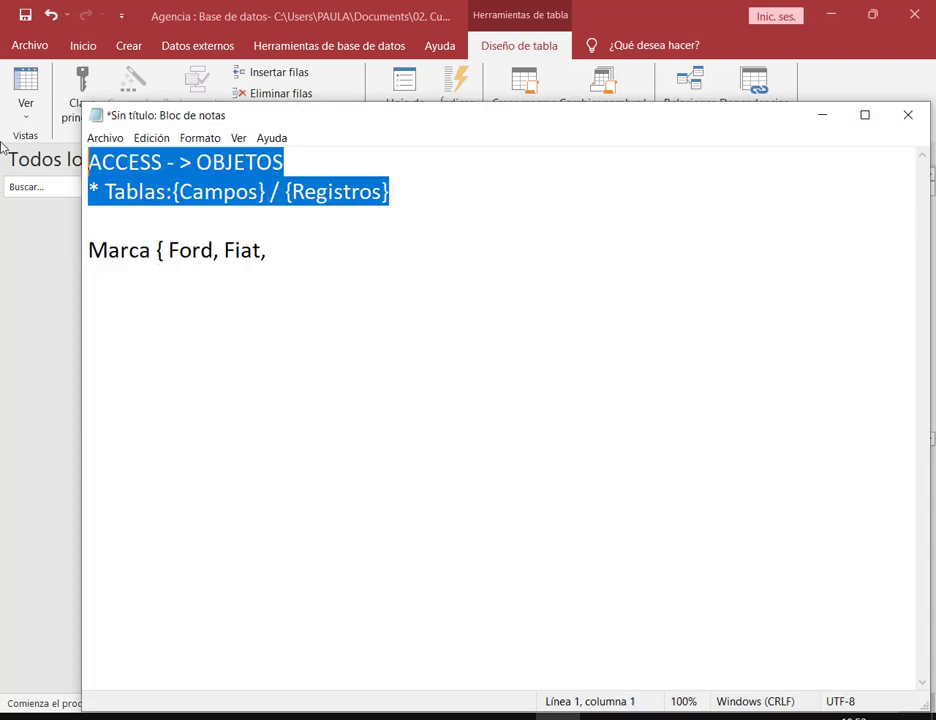
key(Delete)
key(ctrl+a)
key(Delete)
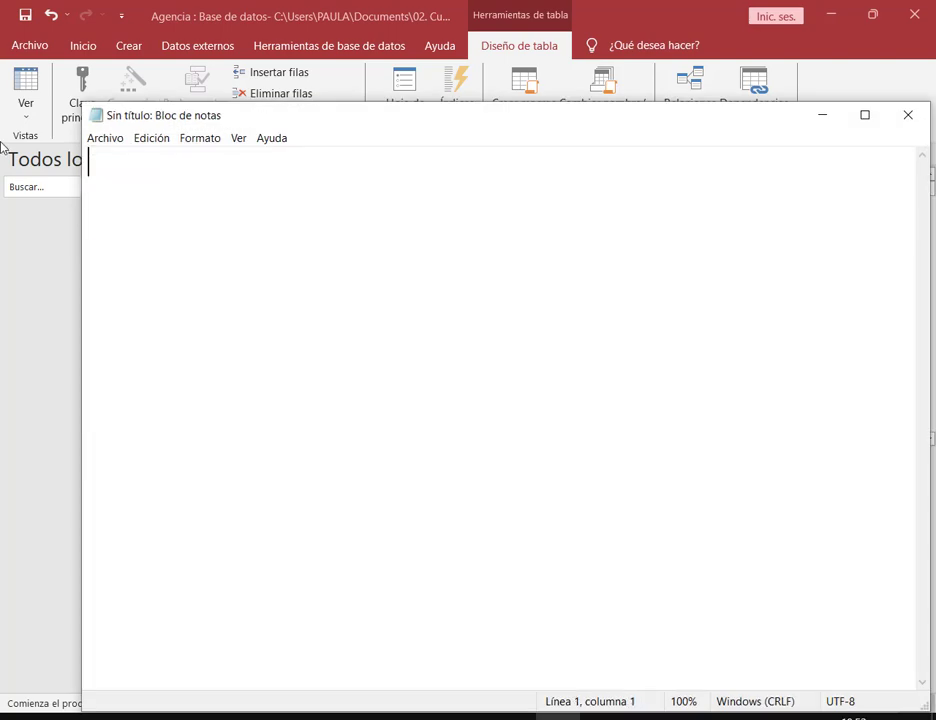
Step: Write the heading "Clave principal:" on the first line of the empty note and start a new line
text(c)
key(BackSpace)
text(Clav)
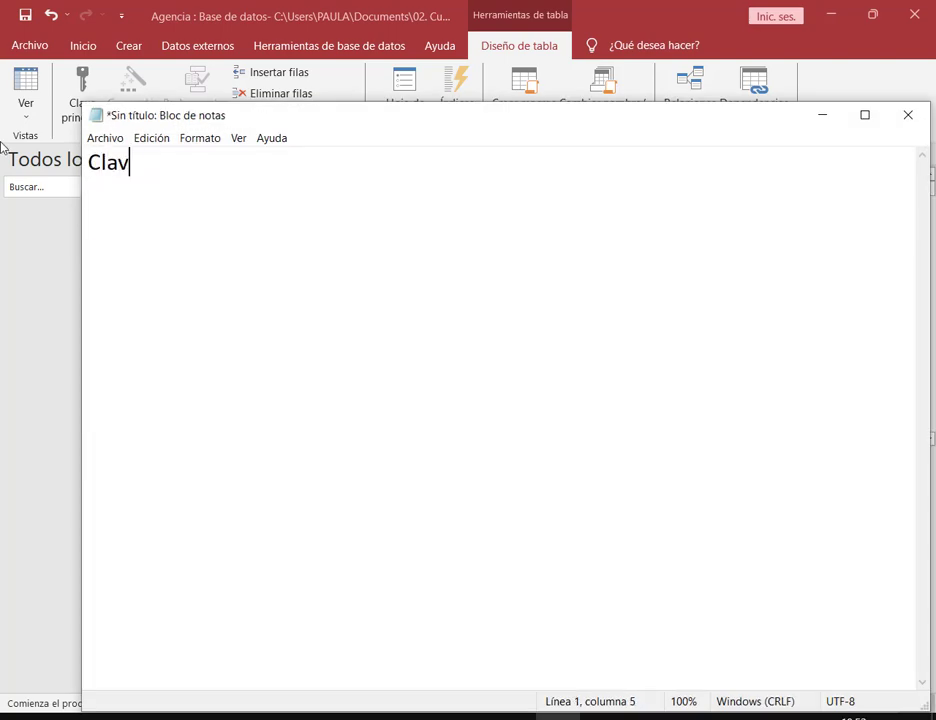
text(e principal)
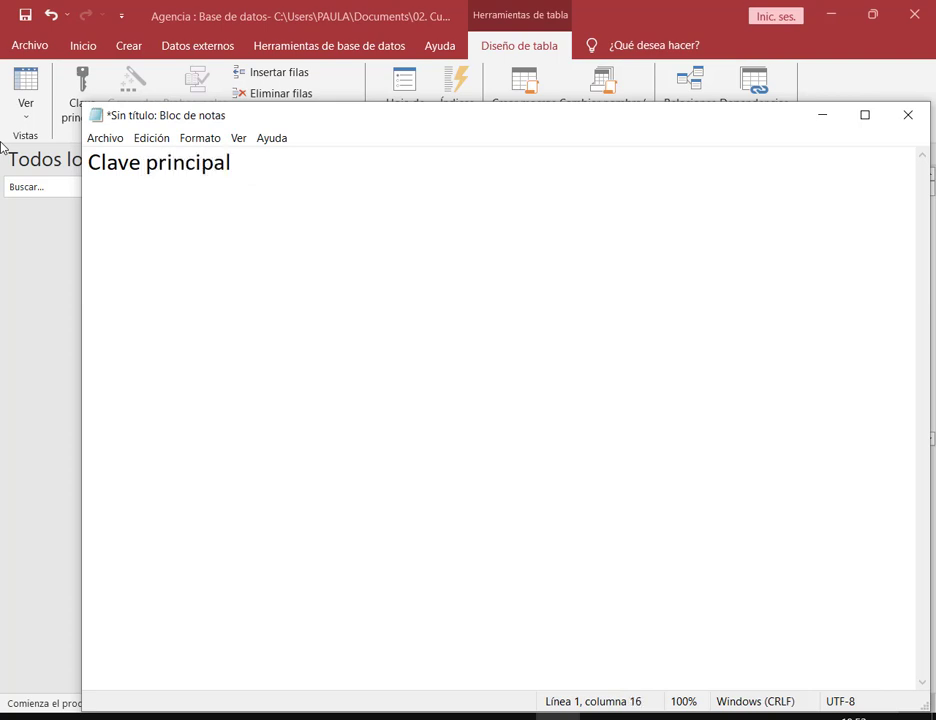
key(Return)
key(Return)
key(BackSpace)
key(BackSpace)
key(Return)
Step: Add the indented bullet "* Convierte un campo en único e irrepetible" below the heading
text(*.)
text( Convie)
text(r)
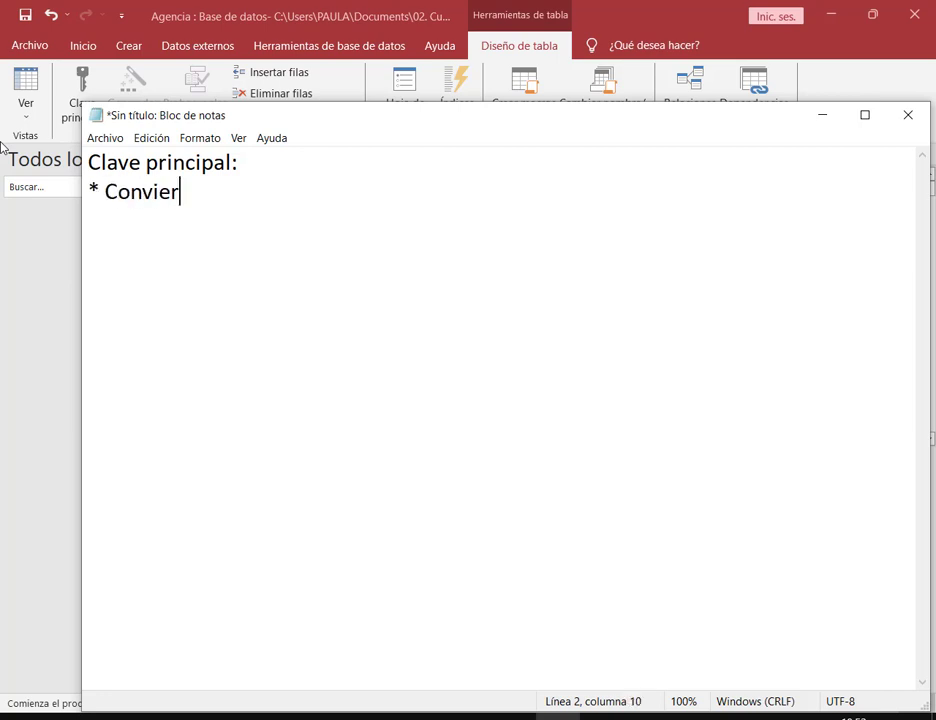
text(te)
key(Home)
key(End)
text(u)
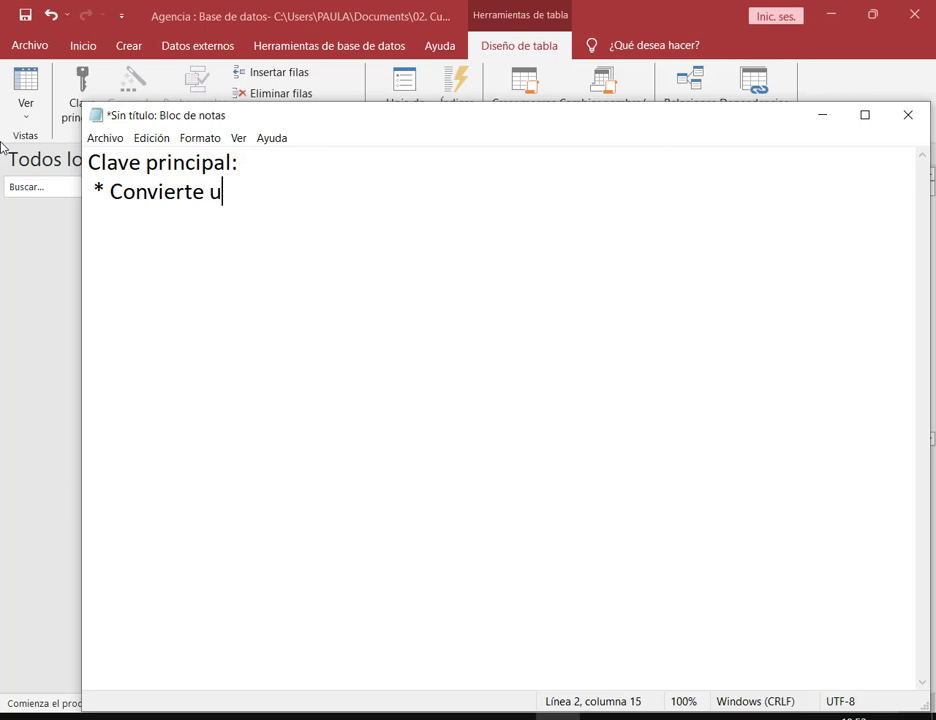
text(n campo en único e r)
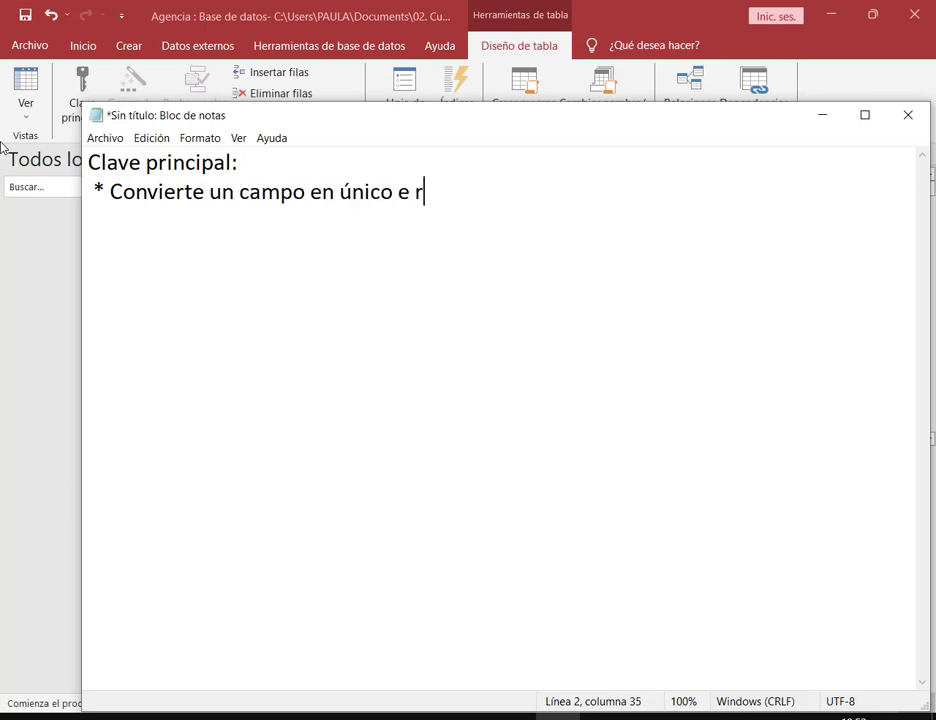
key(BackSpace)
text(irrepetible)
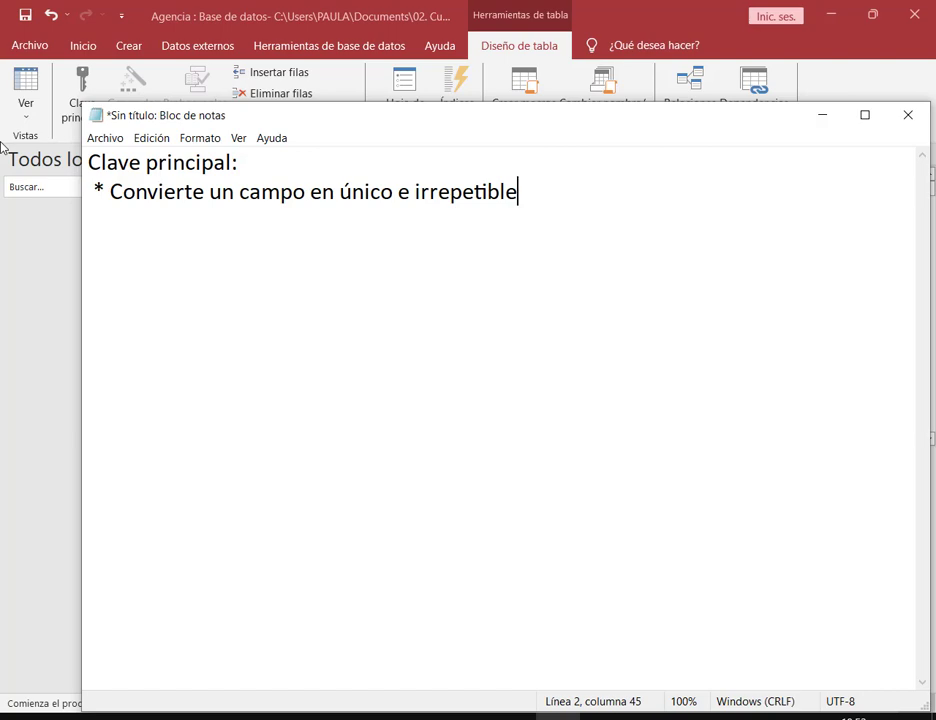
Step: Return to Access and move the primary key prompt off the field list to examine the table's field names
mouse_move(233, 181)
mouse_down()
mouse_move(240, 194)
mouse_move(305, 207)
mouse_up()
click(380, 4)
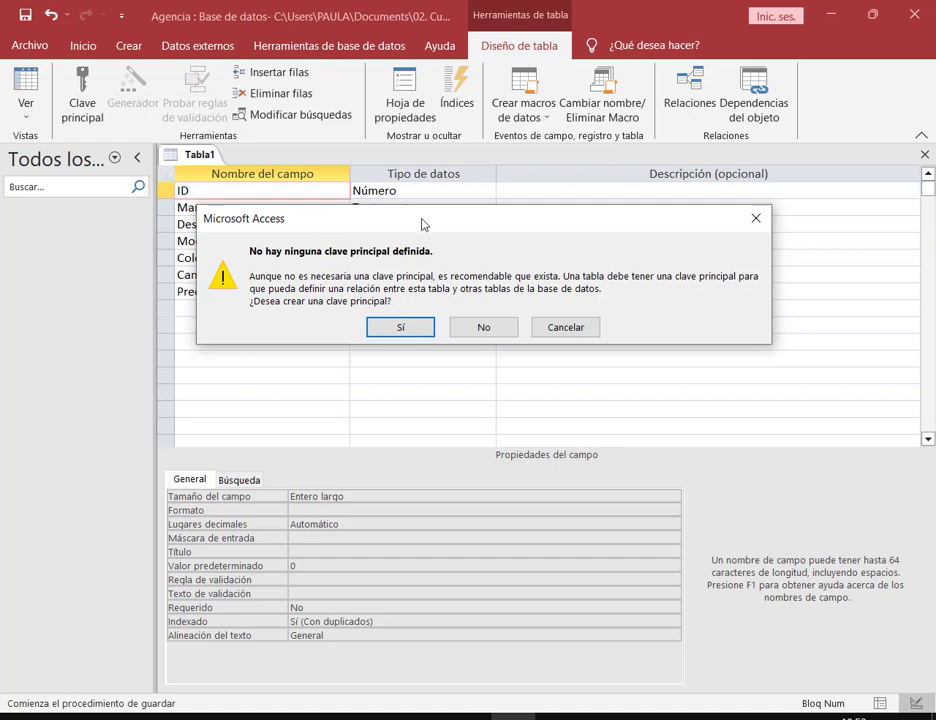
mouse_move(427, 280)
mouse_down()
mouse_move(612, 280)
mouse_move(615, 257)
mouse_up()
mouse_move(172, 186)
mouse_down()
mouse_move(309, 323)
mouse_move(288, 313)
mouse_up()
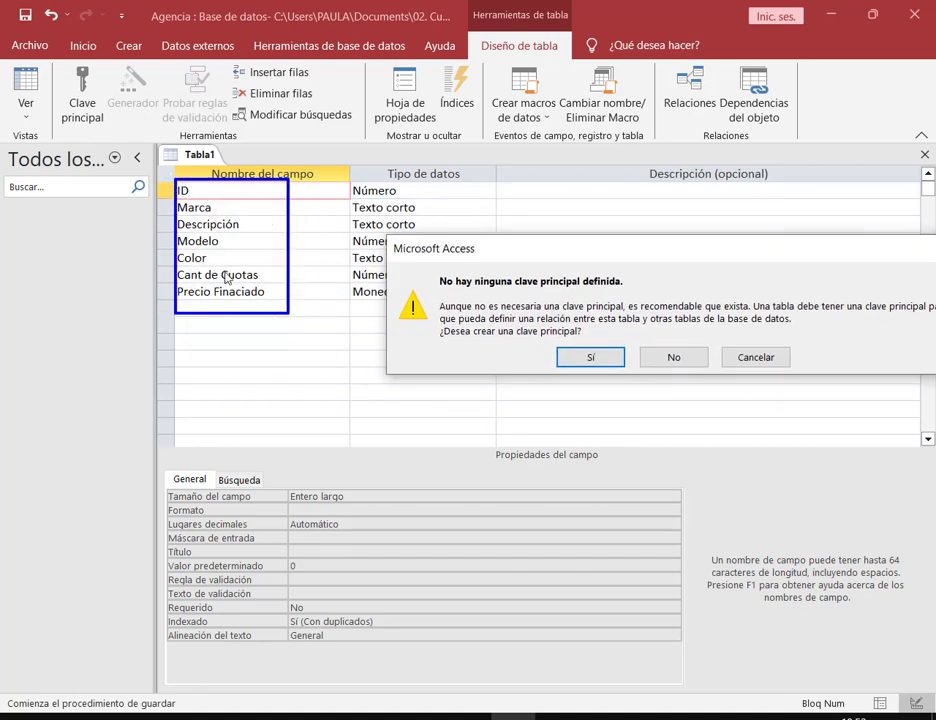
key(Escape)
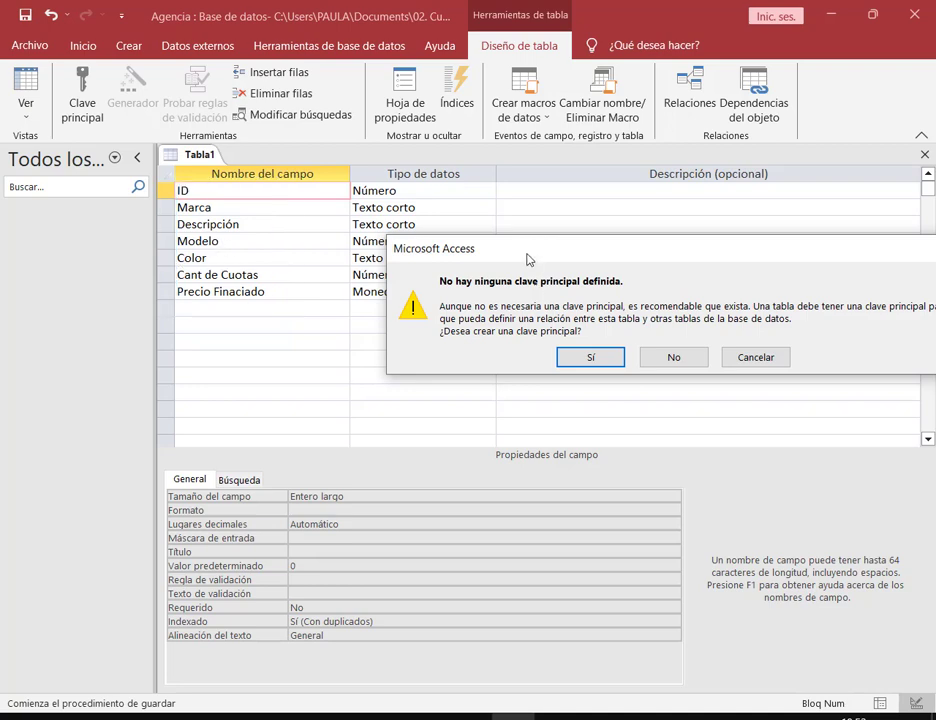
drag(528, 260, 508, 210)
drag(168, 172, 313, 322)
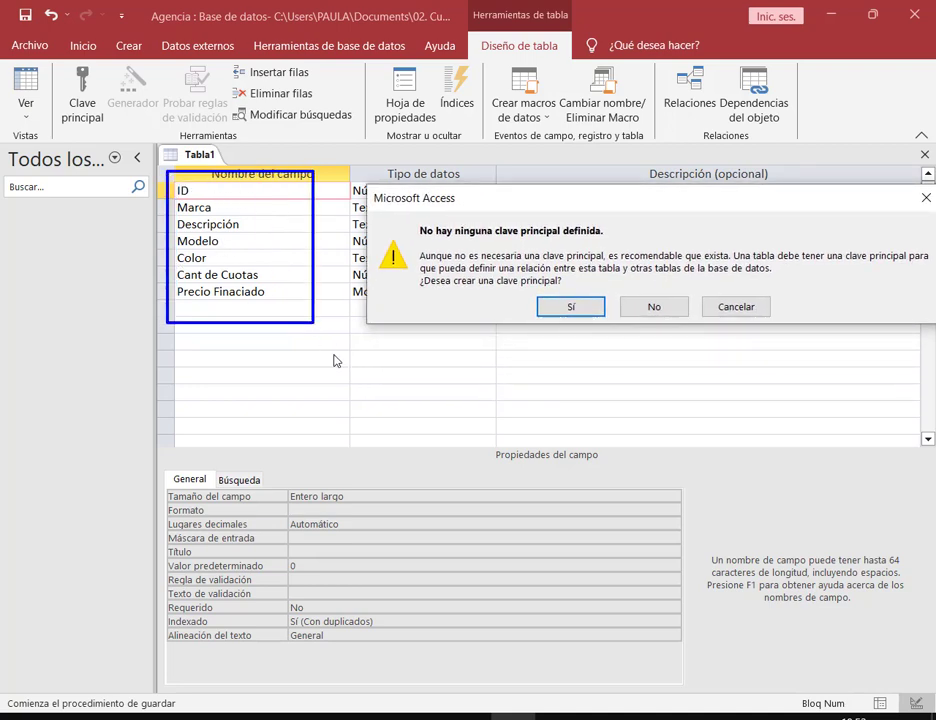
key(Escape)
Step: Compare the Notepad definition "un campo en único e irrepetible" with the fields of the Access table
key(alt+Tab)
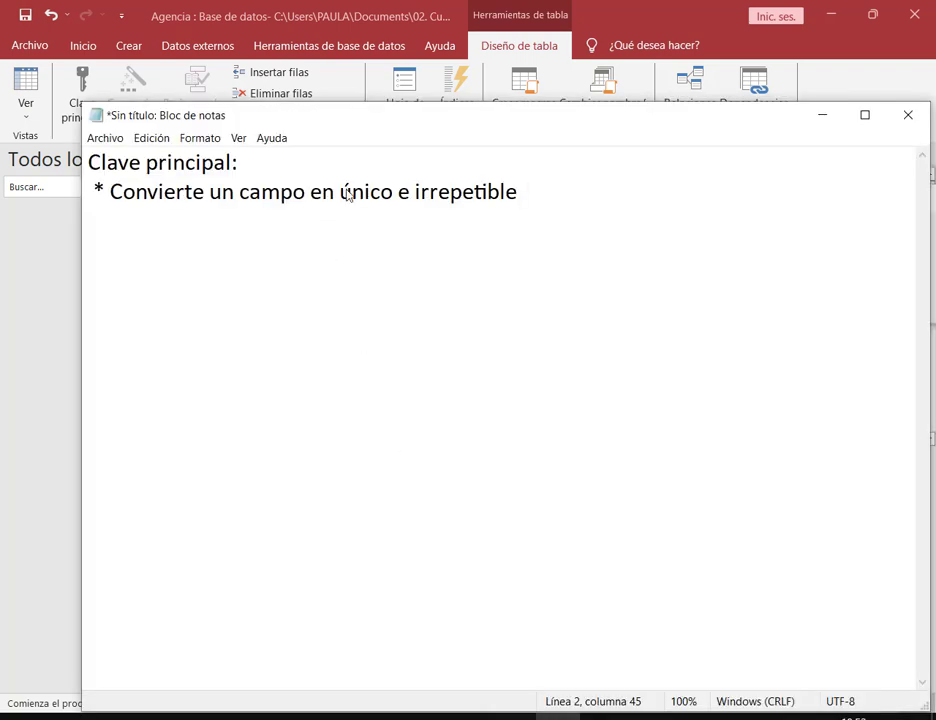
drag(210, 194, 556, 208)
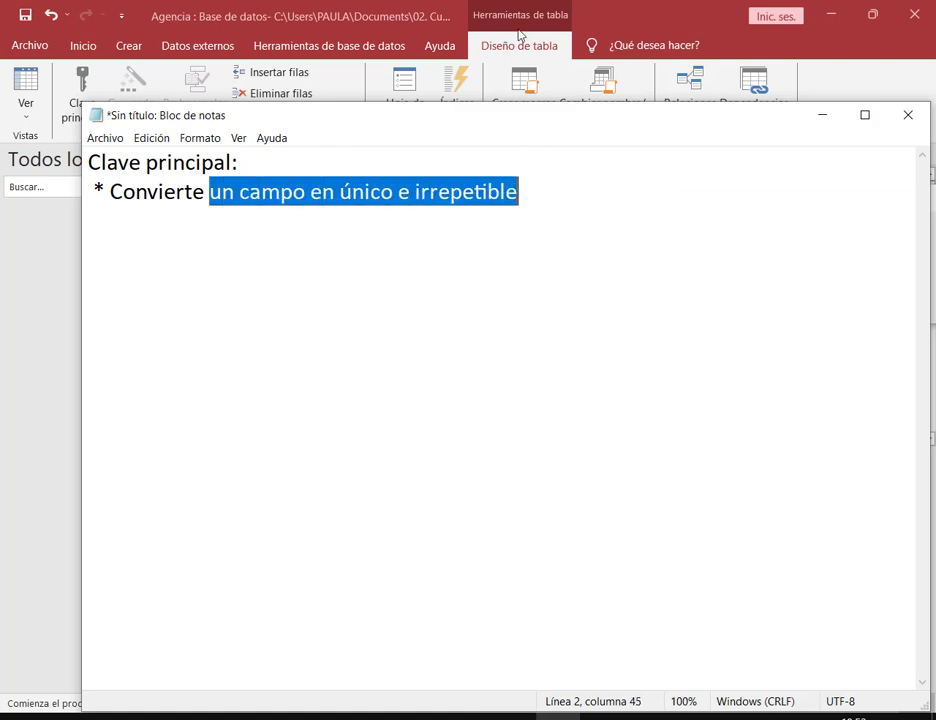
click(378, 34)
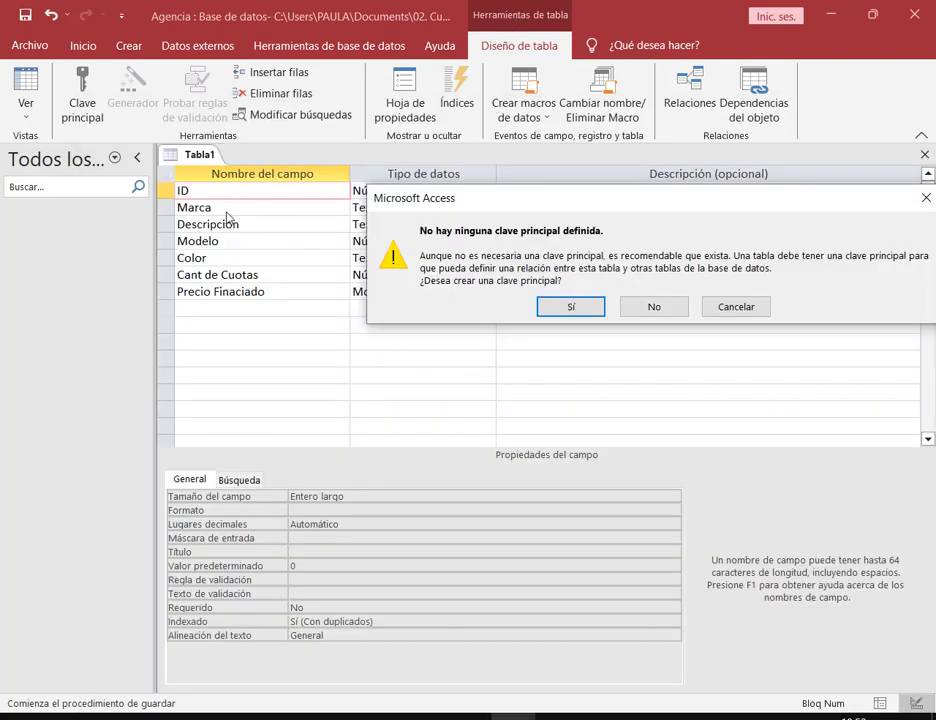
mouse_move(170, 323)
mouse_down()
mouse_move(752, 334)
mouse_move(822, 347)
mouse_up()
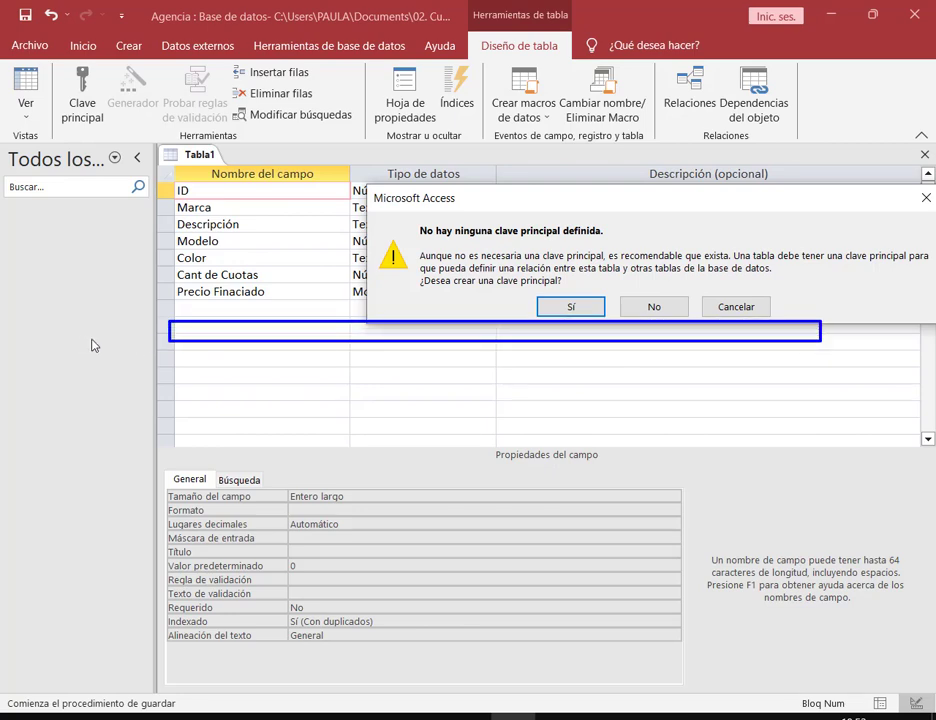
drag(91, 340, 197, 358)
key(Escape)
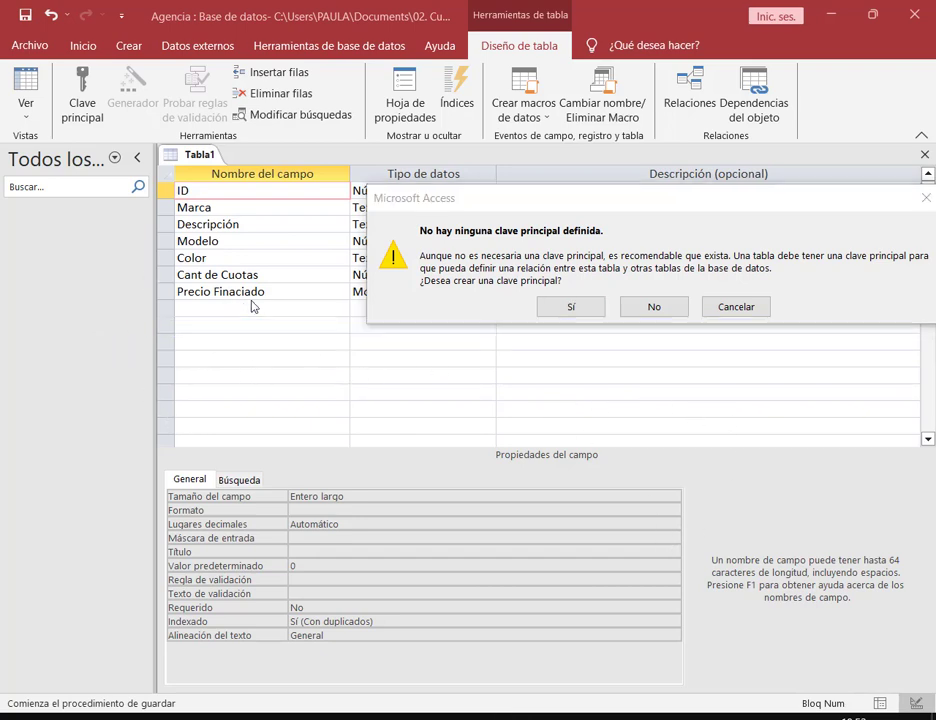
Step: Switch to Notepad and, one blank line below the definition, write the example fields "CodigoCliente - Nombre - Apellido"
key(alt+Tab)
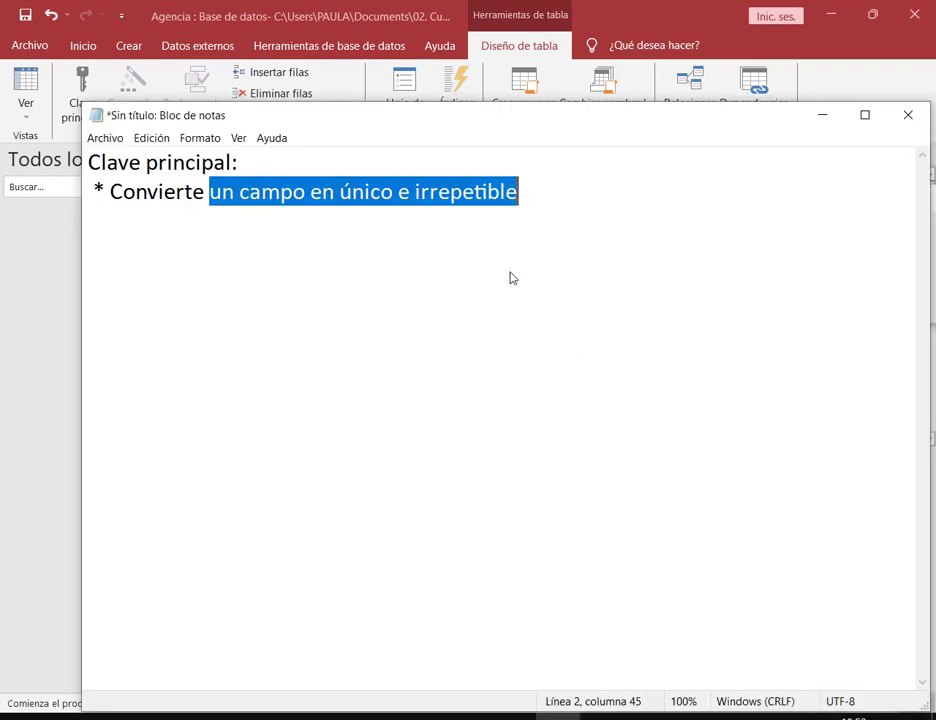
click(535, 194)
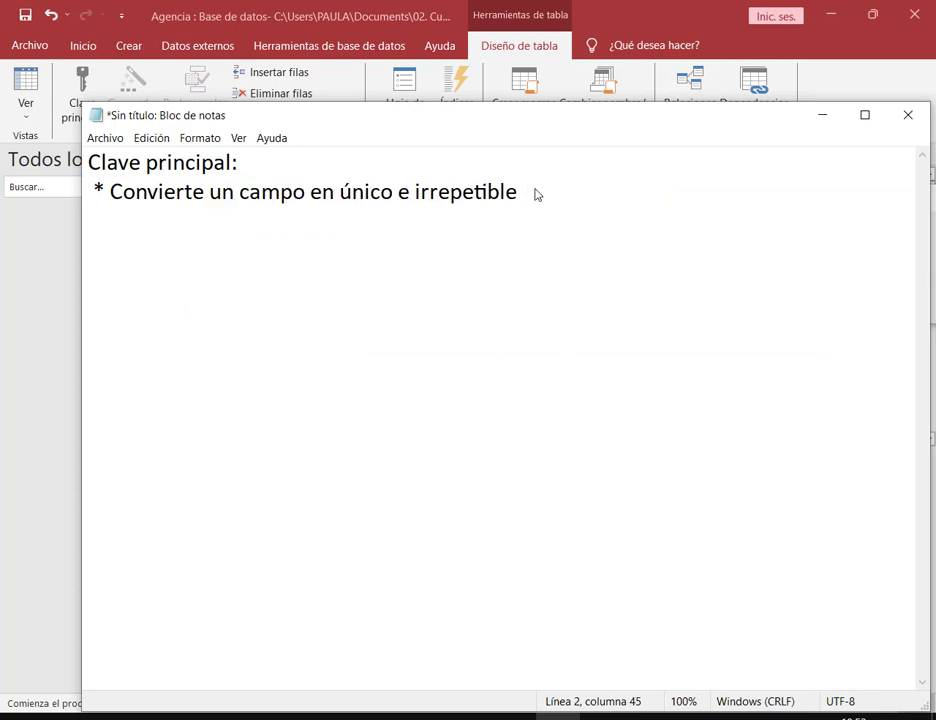
key(Return)
key(Return)
text({)
key(BackSpace)
text(Codi)
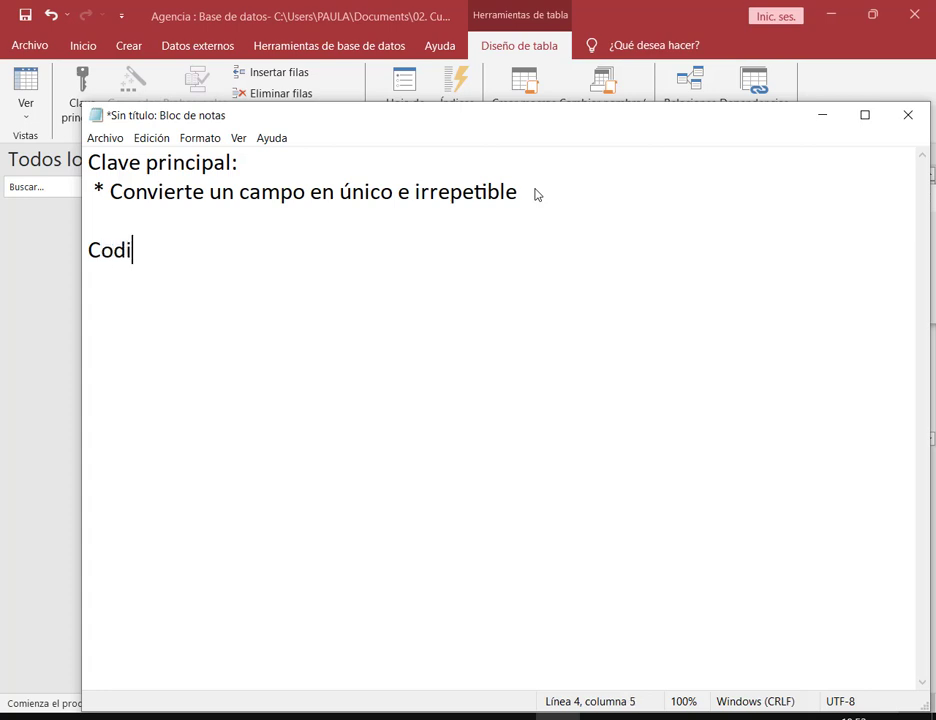
text(goCliente)
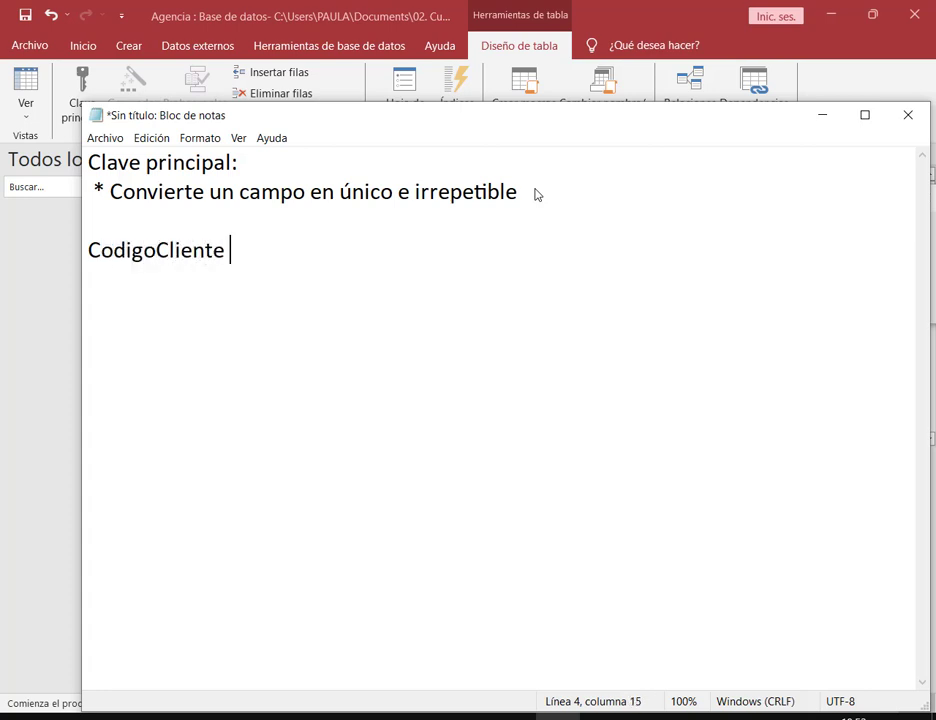
text( - Nombre)
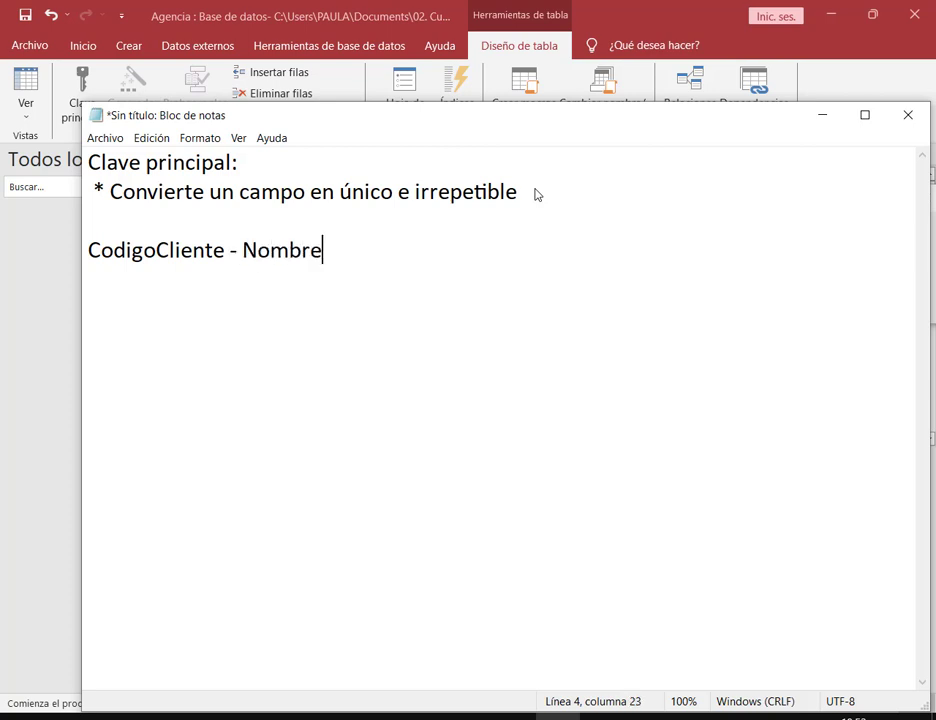
text( - Apel)
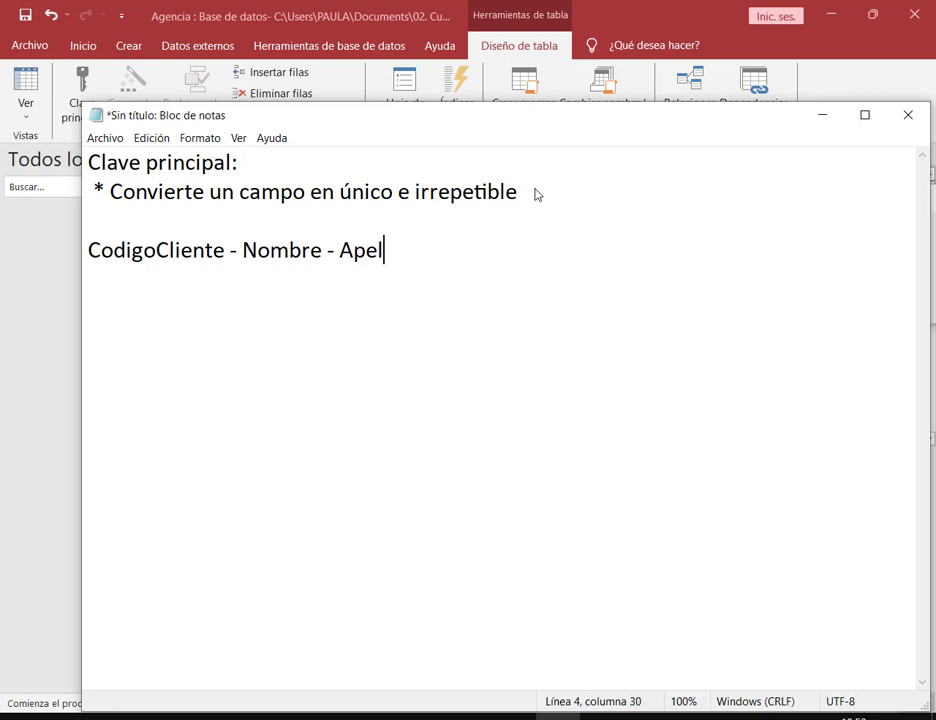
text(lido)
text( -)
key(BackSpace)
key(BackSpace)
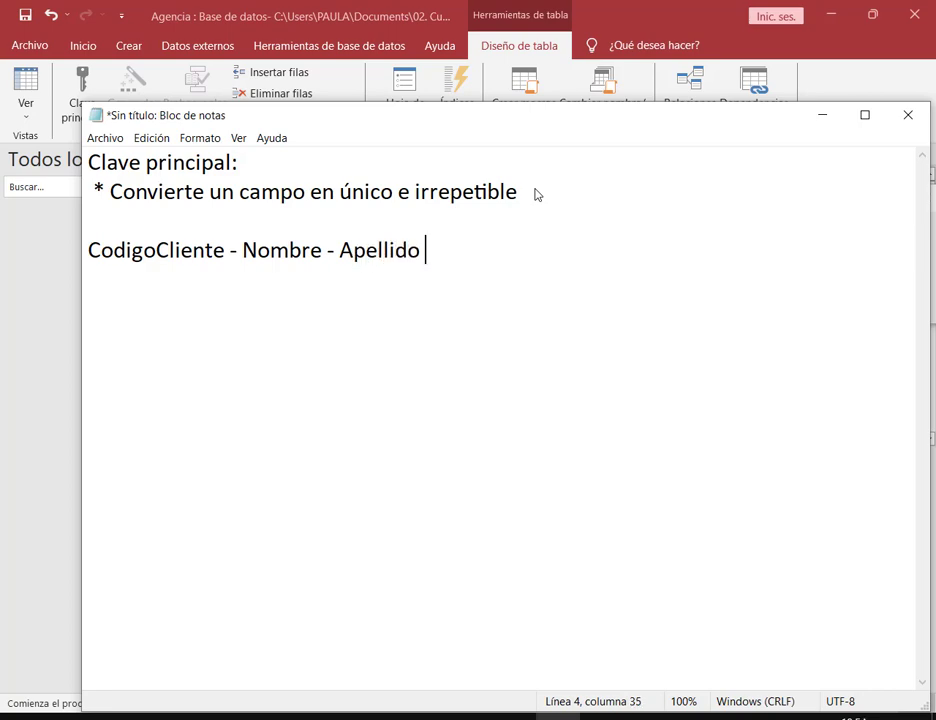
Step: Extend the example field line with "- Dirección - Localidad - Teléfono" and start a new line
key(Return)
key(BackSpace)
text(- Direcci)
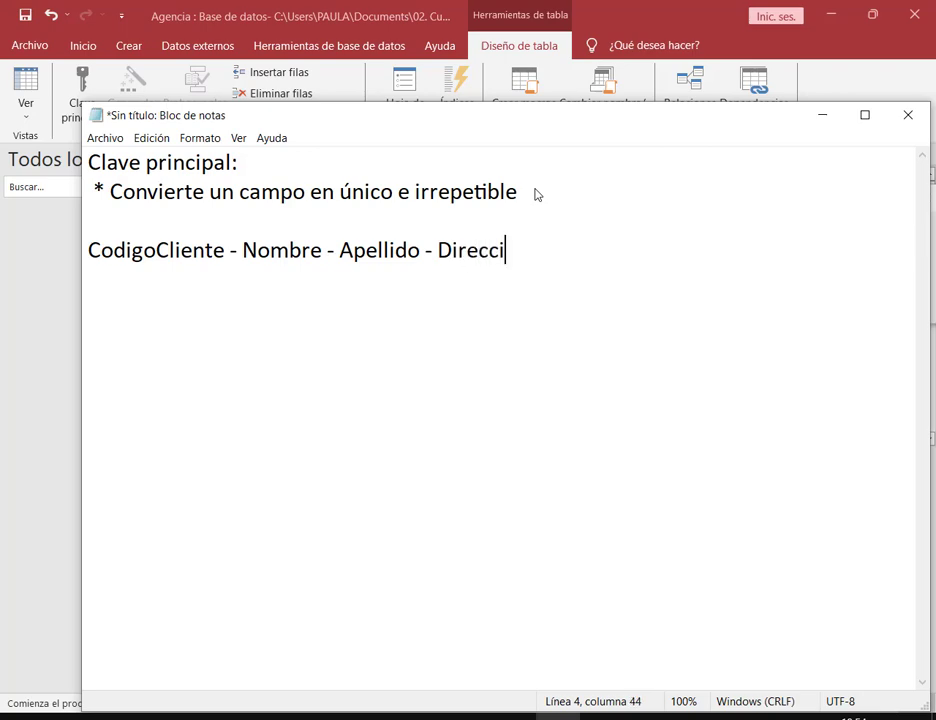
text(ón - Loca)
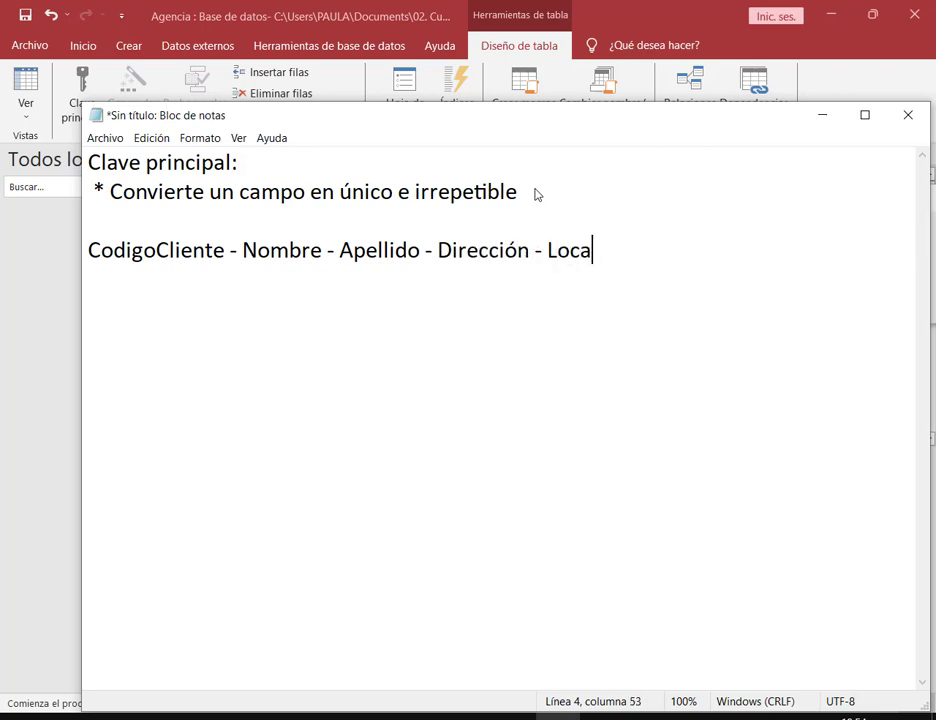
text(lidad - Teléfono)
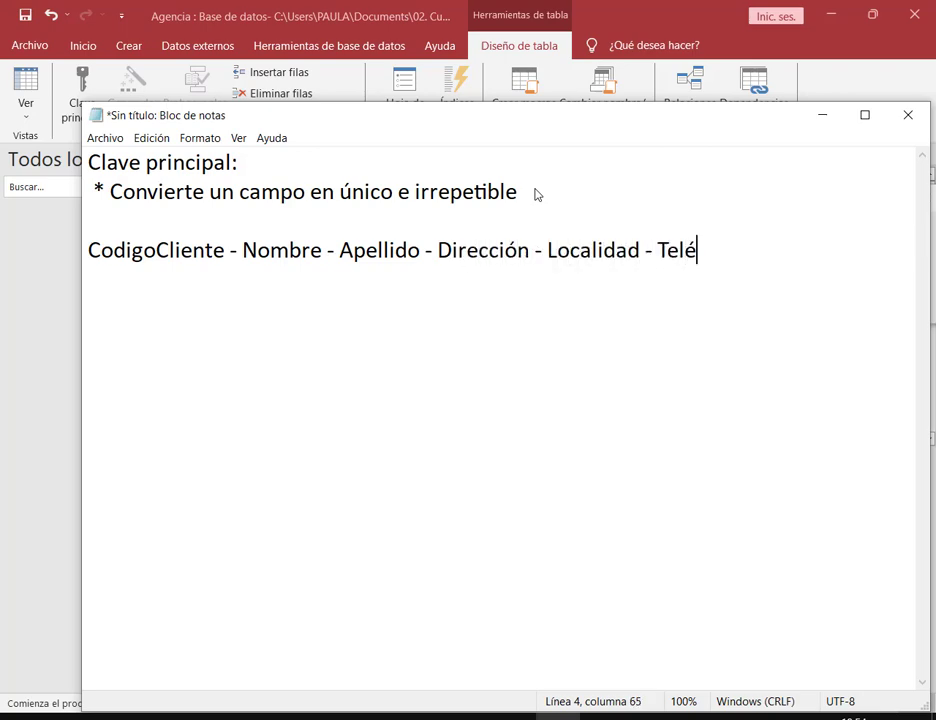
key(Return)
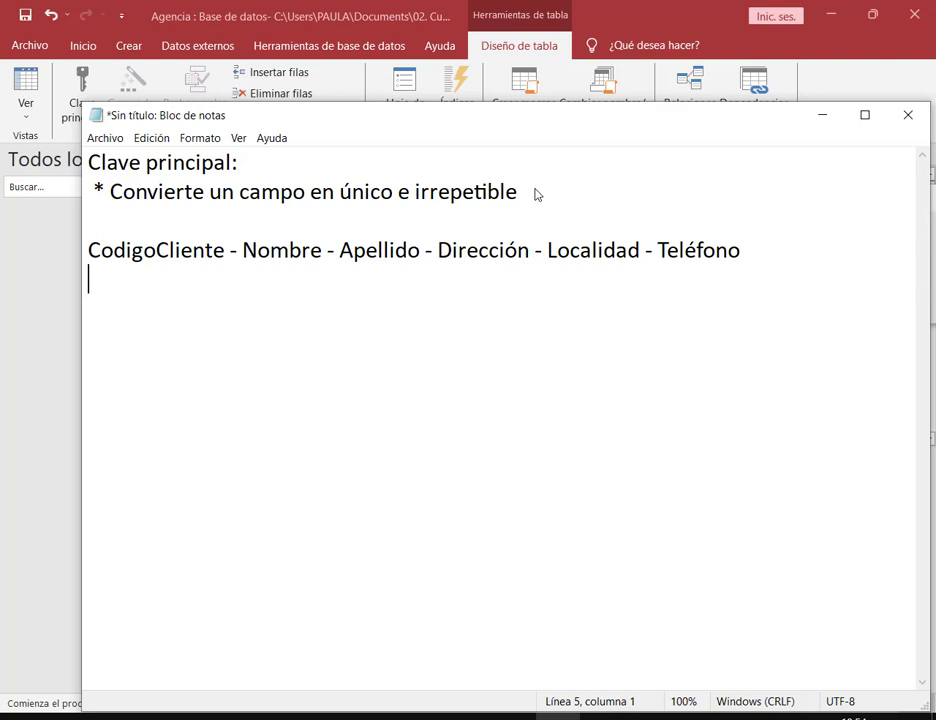
Step: Examine the example field line against the words "único e irrepetible" in the primary key definition
drag(777, 251, 2, 263)
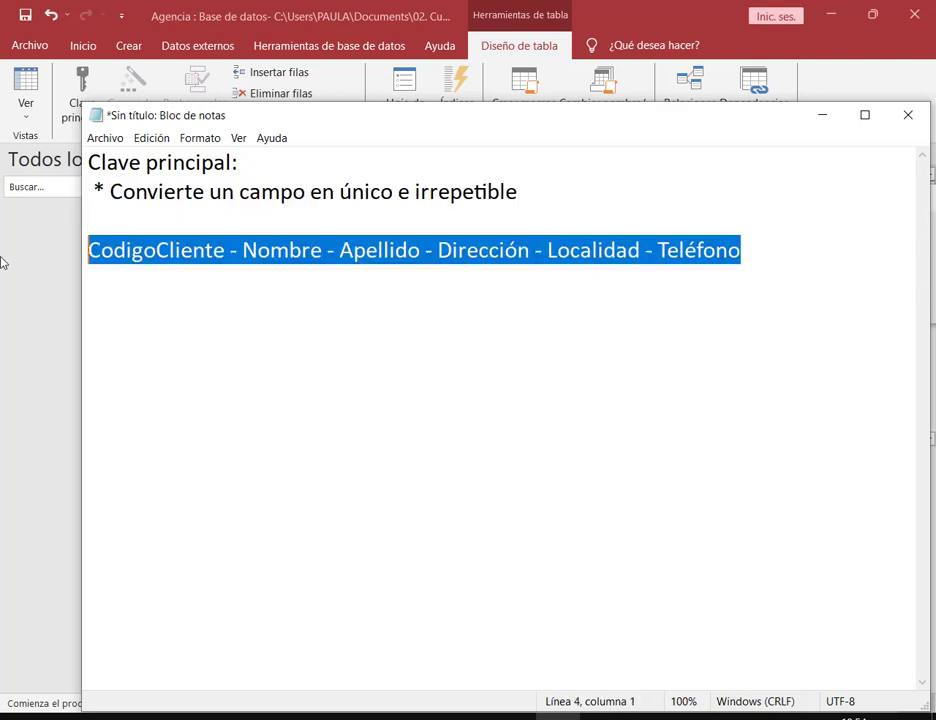
click(364, 222)
drag(308, 192, 540, 195)
click(535, 280)
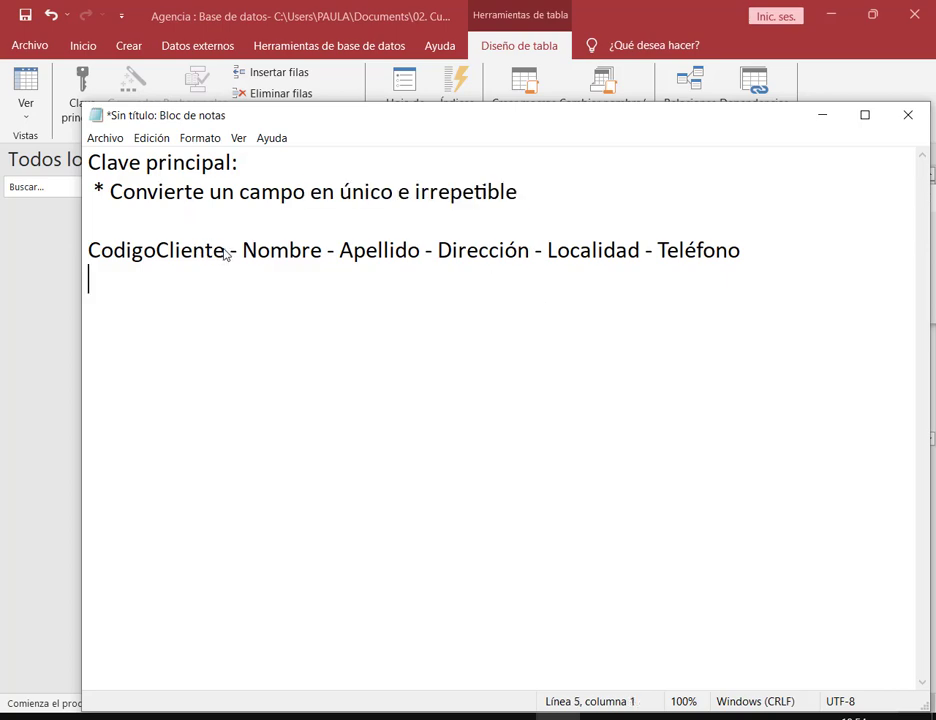
Step: List the sample codes 1 to 6, one per line, under the CodigoCliente example field
drag(226, 252, 84, 251)
click(198, 302)
text(1)
key(Return)
text(2)
key(Return)
text(3)
key(Return)
text(4)
key(Return)
text(5)
key(Return)
text(6)
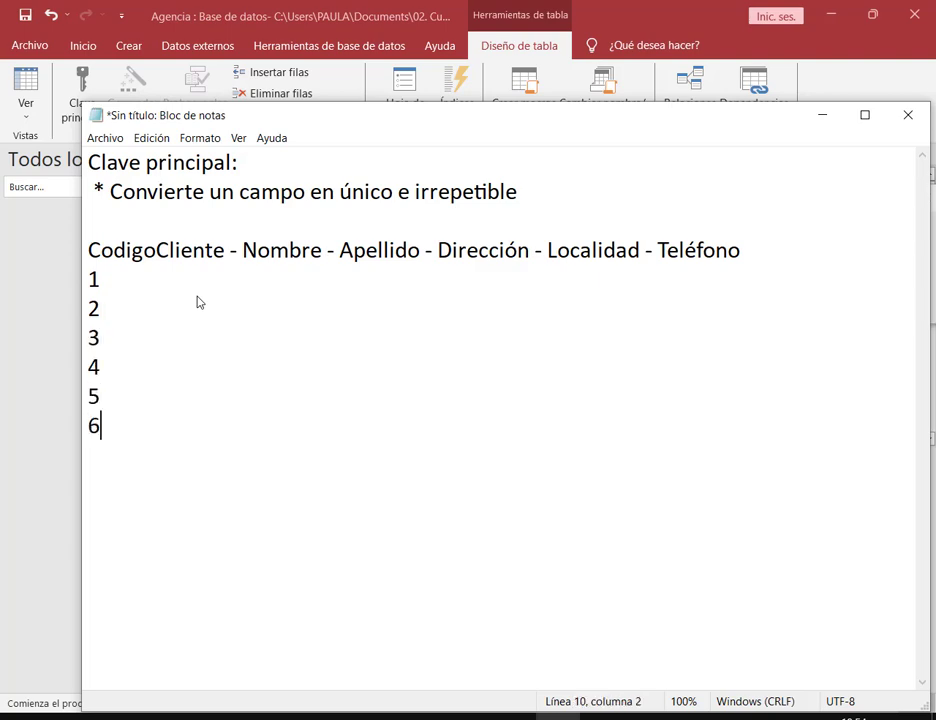
key(Return)
Step: Examine the CodigoCliente column and go through its sample codes 1 to 6 one by one
mouse_move(88, 223)
mouse_down()
mouse_move(185, 453)
mouse_move(157, 455)
mouse_move(79, 232)
mouse_move(173, 428)
mouse_move(231, 462)
mouse_up()
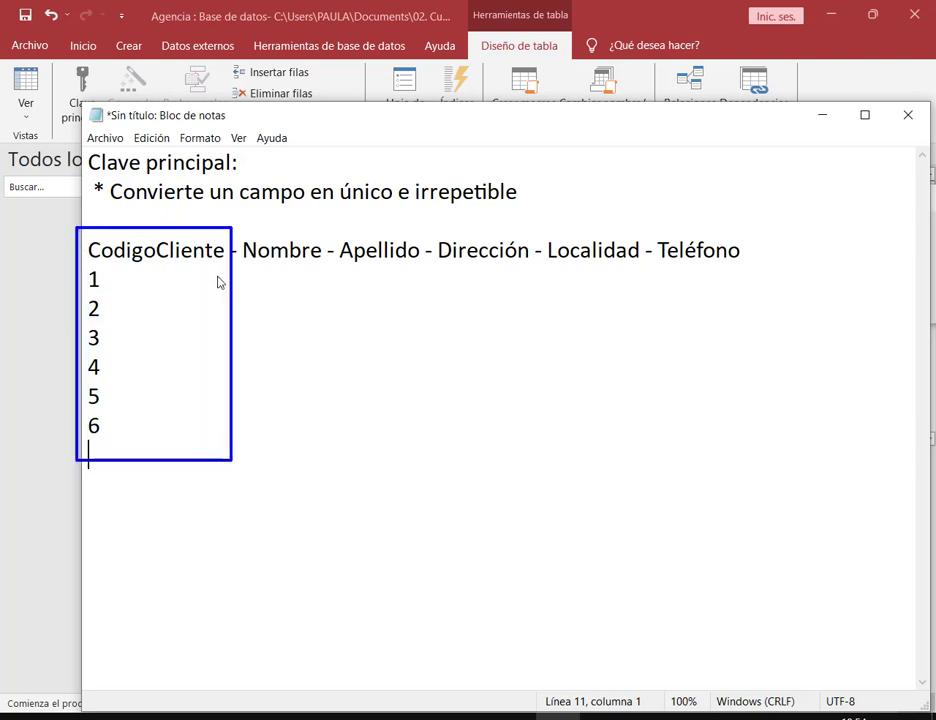
drag(184, 279, 118, 279)
drag(201, 299, 112, 300)
drag(202, 328, 130, 331)
drag(213, 356, 130, 356)
drag(180, 380, 94, 388)
drag(216, 415, 130, 420)
key(Escape)
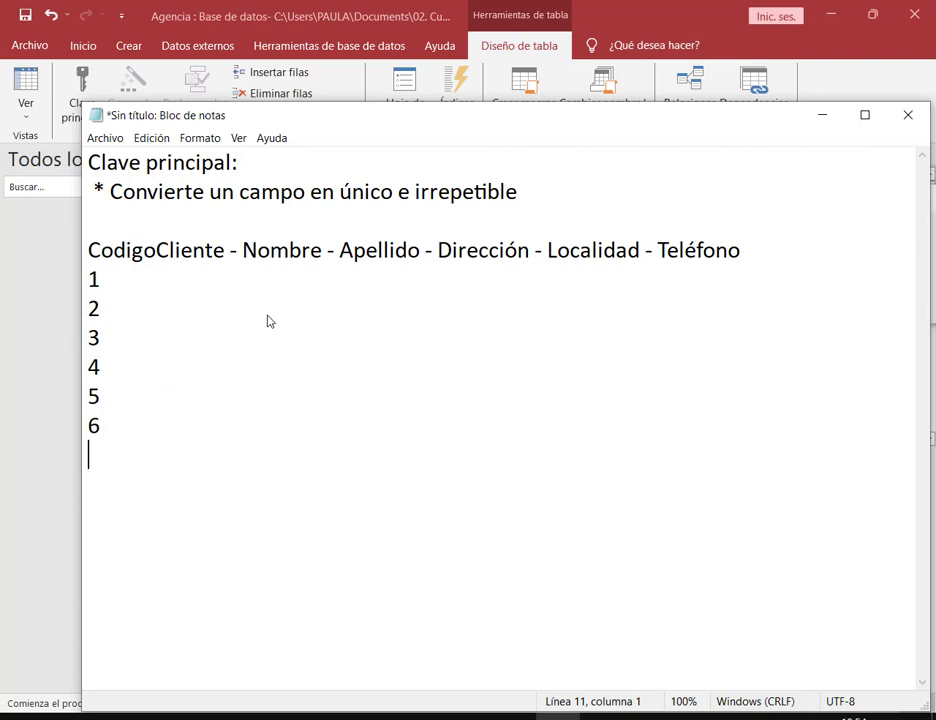
Step: Add a repeated code 3 below the list and compare it with the ID field of the Access table
text(3)
click(382, 24)
drag(417, 319, 452, 352)
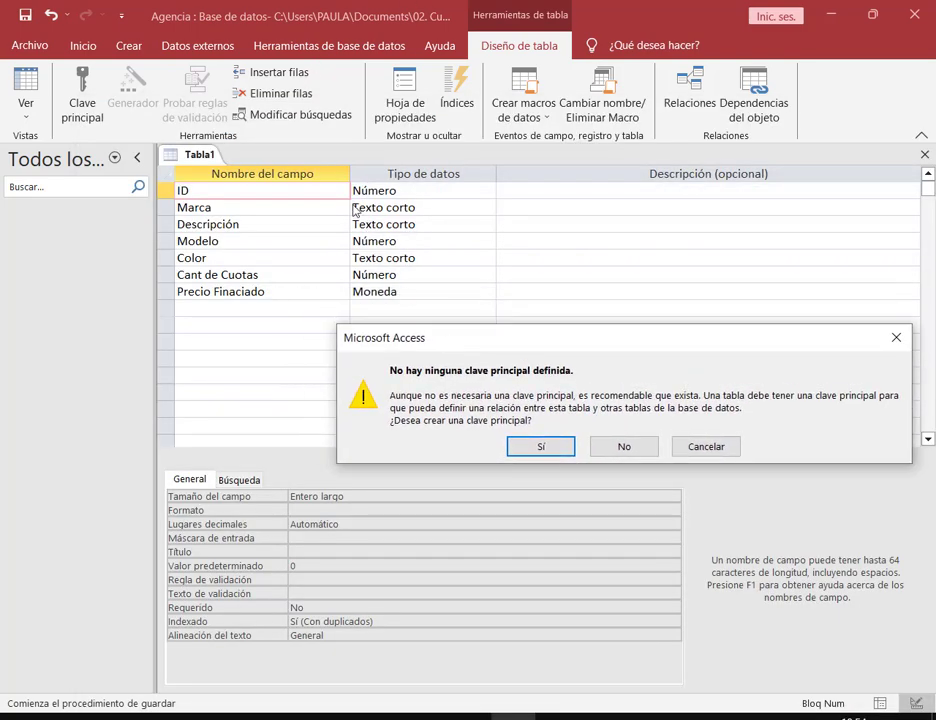
drag(349, 182, 409, 209)
Step: Return to Notepad and replace the sample codes with 100, 101, 102 and a repeated 101, one per line
key(alt+Tab)
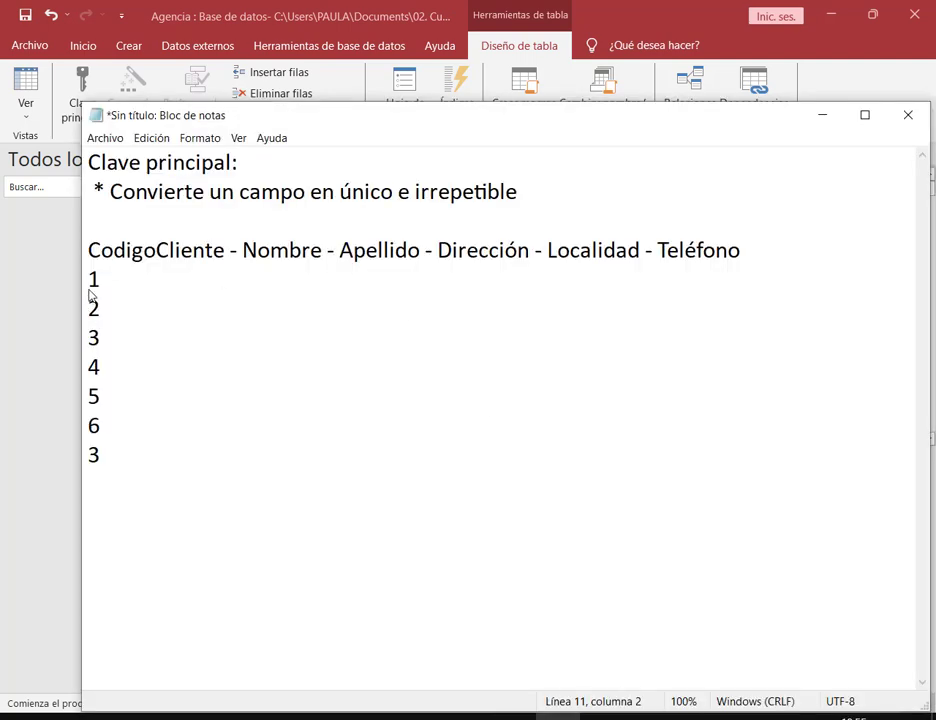
drag(113, 445, 68, 288)
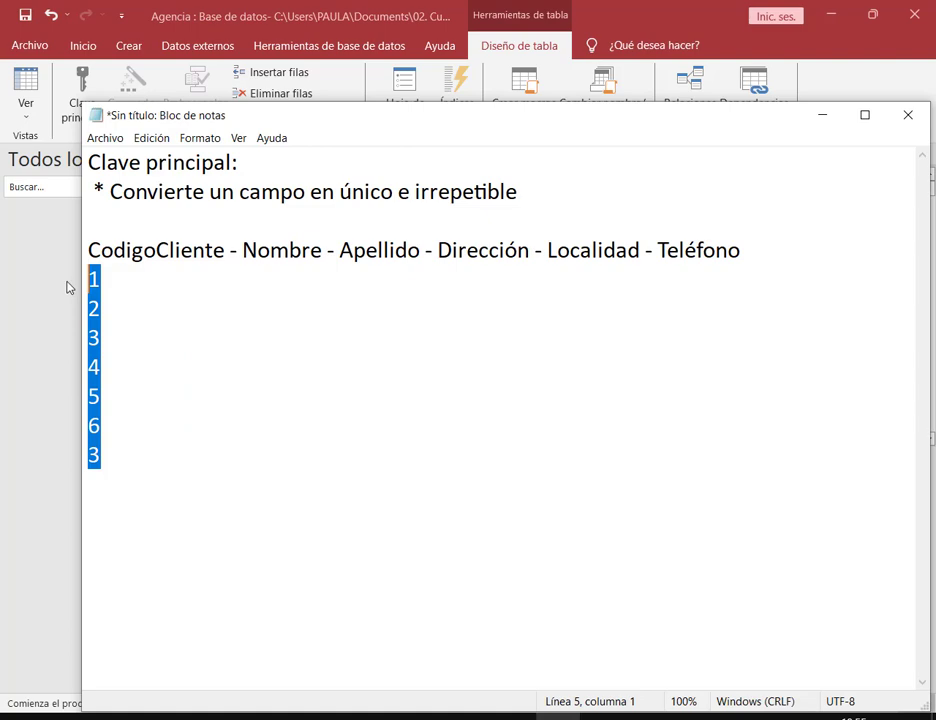
text(100)
key(Return)
text(101)
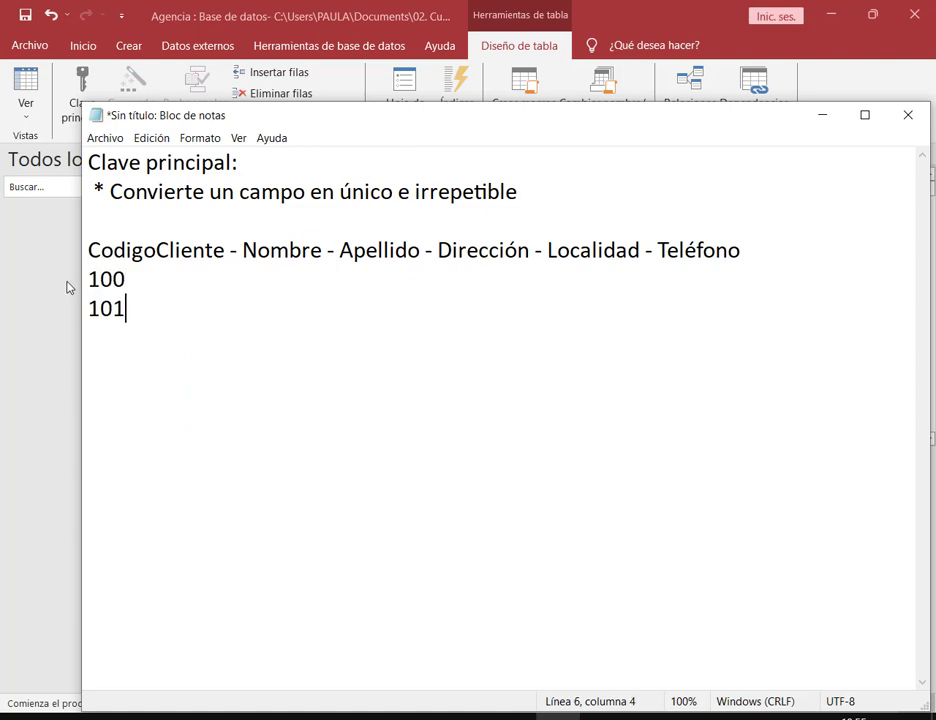
key(Return)
text(102)
key(Return)
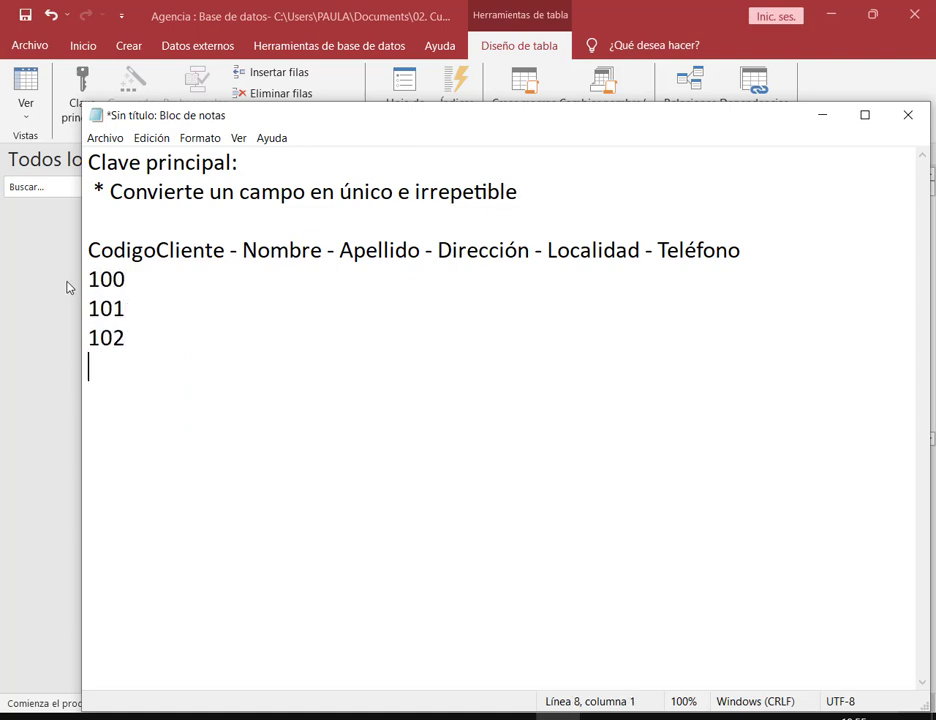
text(101)
key(Return)
Step: Examine the repeated code 101 in the CodigoCliente column in relation to the "Clave principal" heading
drag(85, 355, 136, 389)
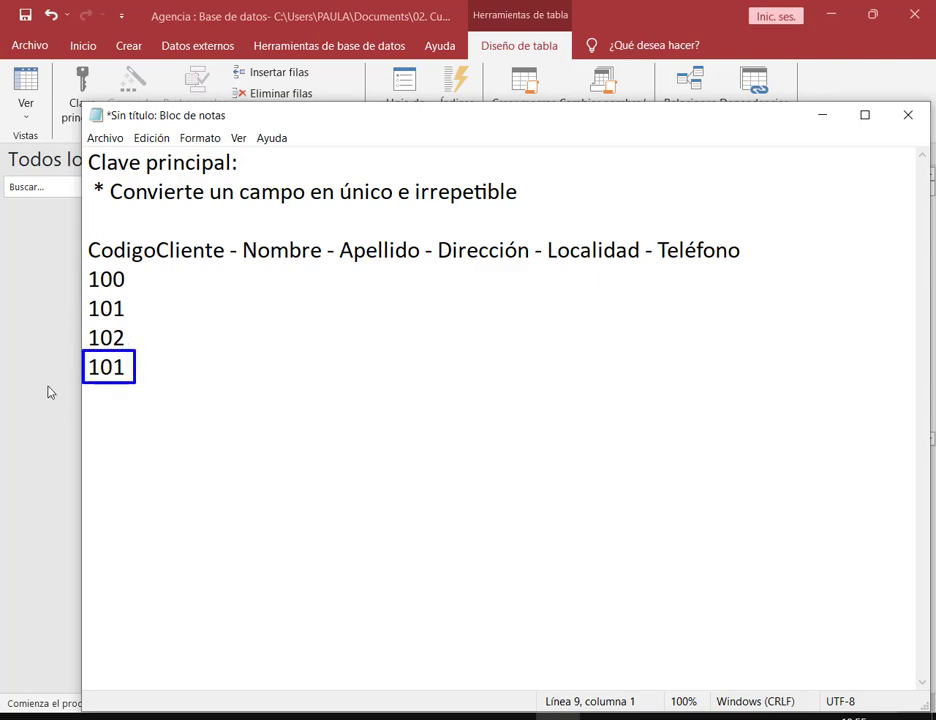
drag(8, 381, 88, 372)
mouse_move(86, 240)
mouse_down()
mouse_move(211, 405)
mouse_move(230, 408)
mouse_up()
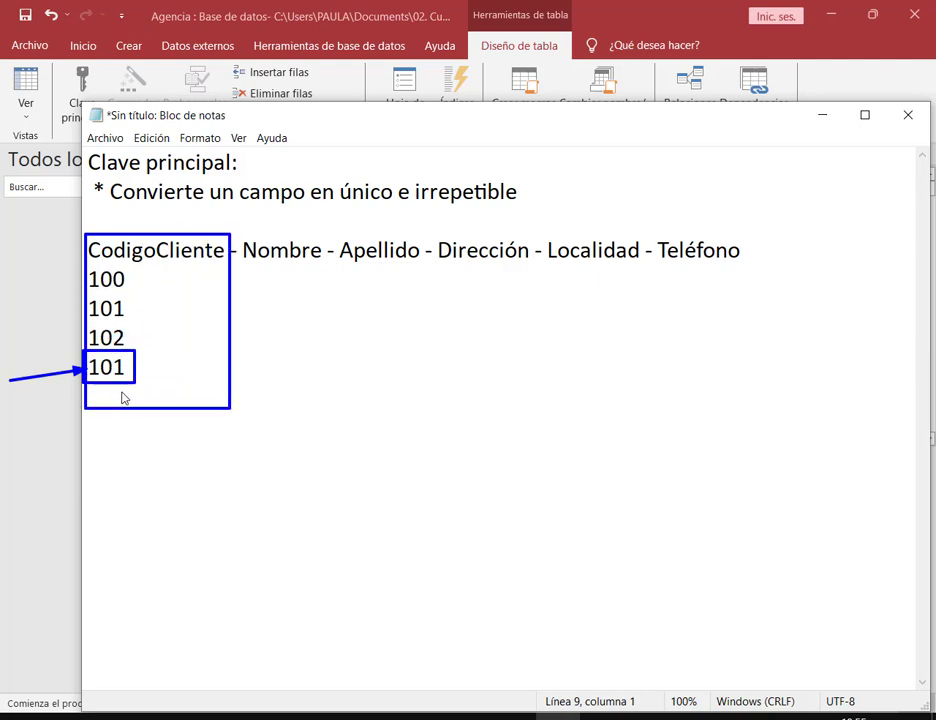
key(ctrl+z)
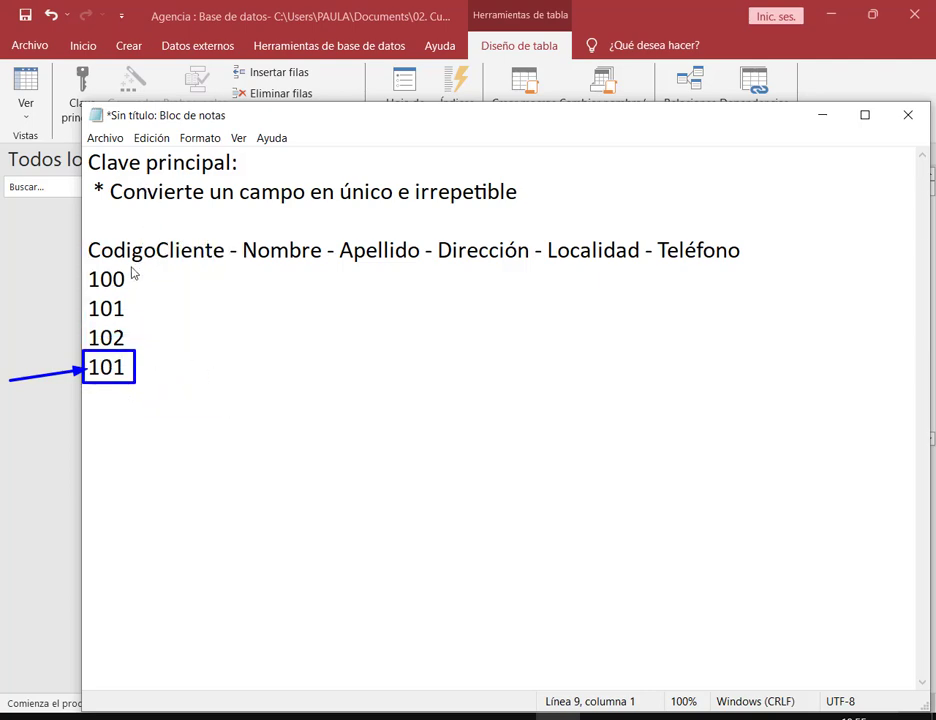
drag(86, 240, 232, 264)
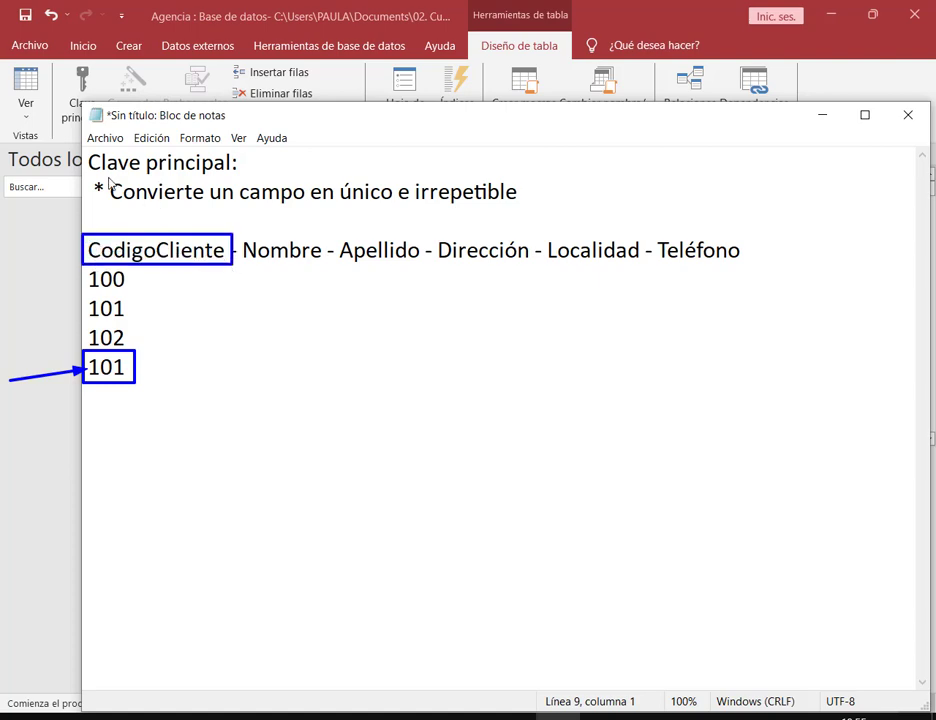
drag(90, 172, 229, 173)
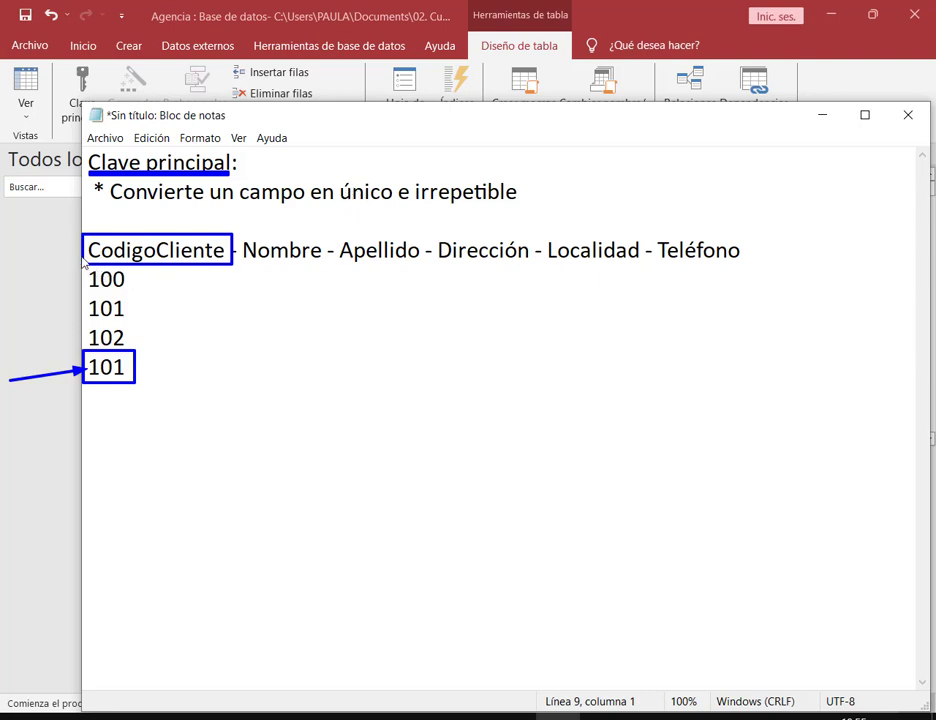
mouse_move(83, 237)
mouse_down()
mouse_move(240, 390)
mouse_move(230, 397)
mouse_up()
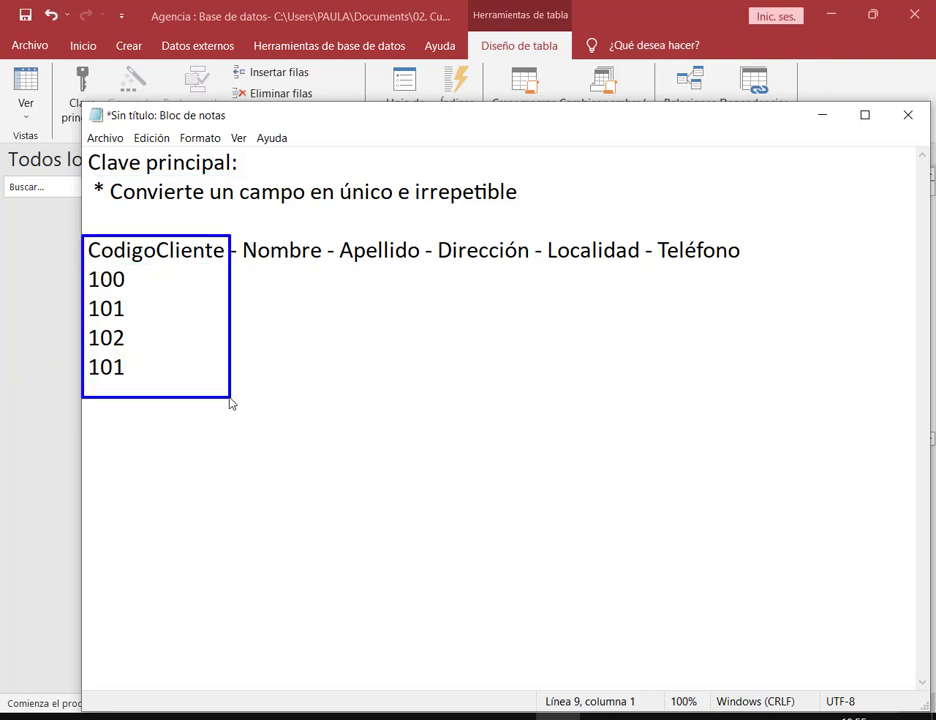
Step: Change the repeated code 101 on the last line to 103
click(127, 385)
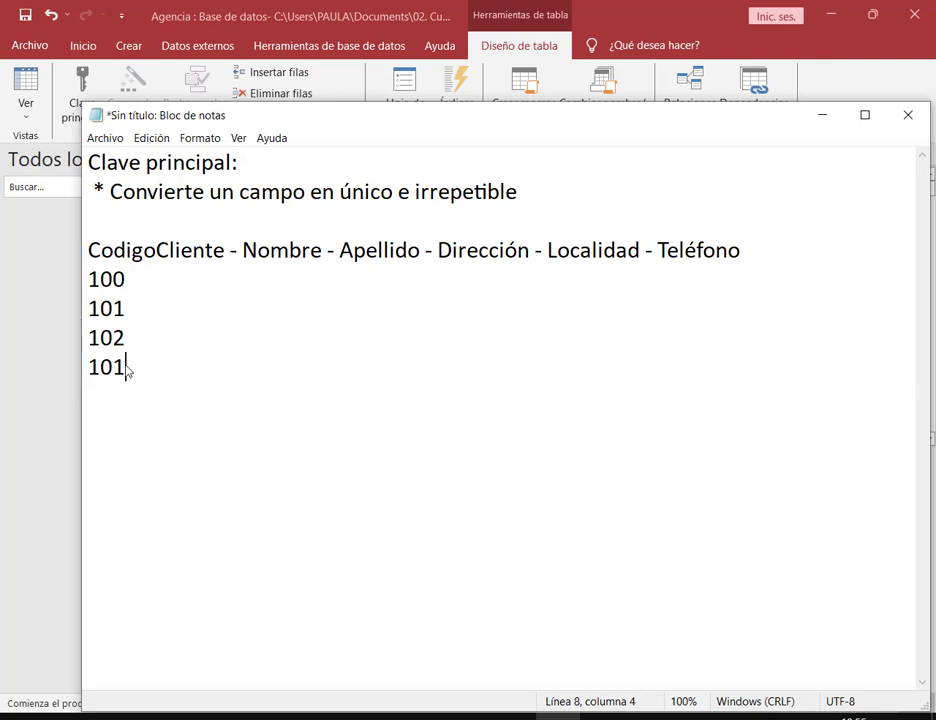
key(BackSpace)
text(3)
Step: Add a dash and a customer's first name after each code from 100 to 103, repeating the 101 name for 103
click(159, 286)
text(-)
drag(240, 233, 323, 277)
text(Mónica)
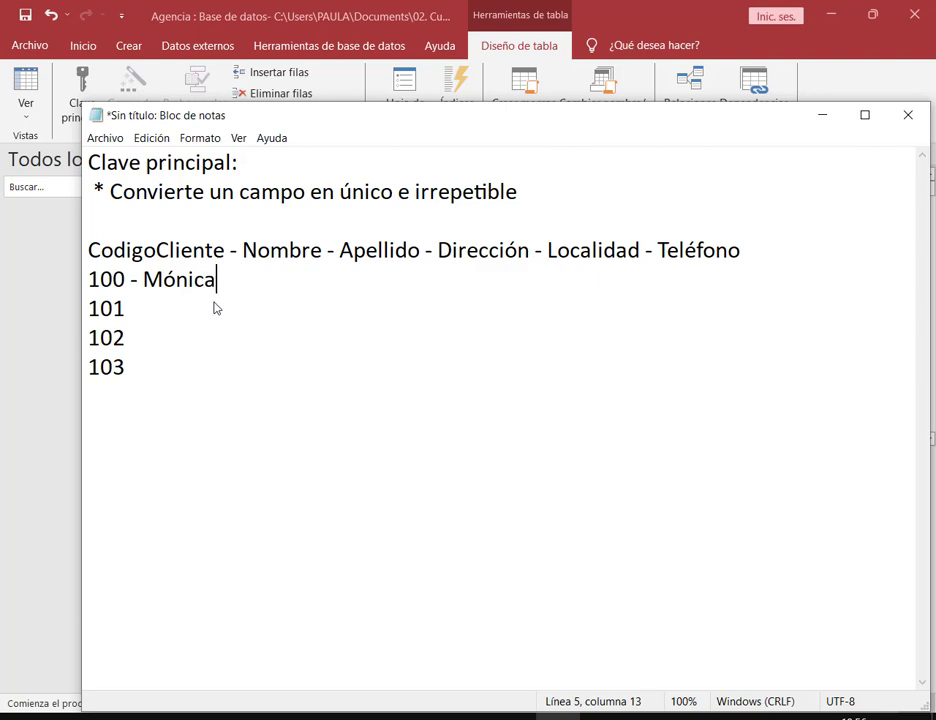
key(Down)
text(- Adrian)
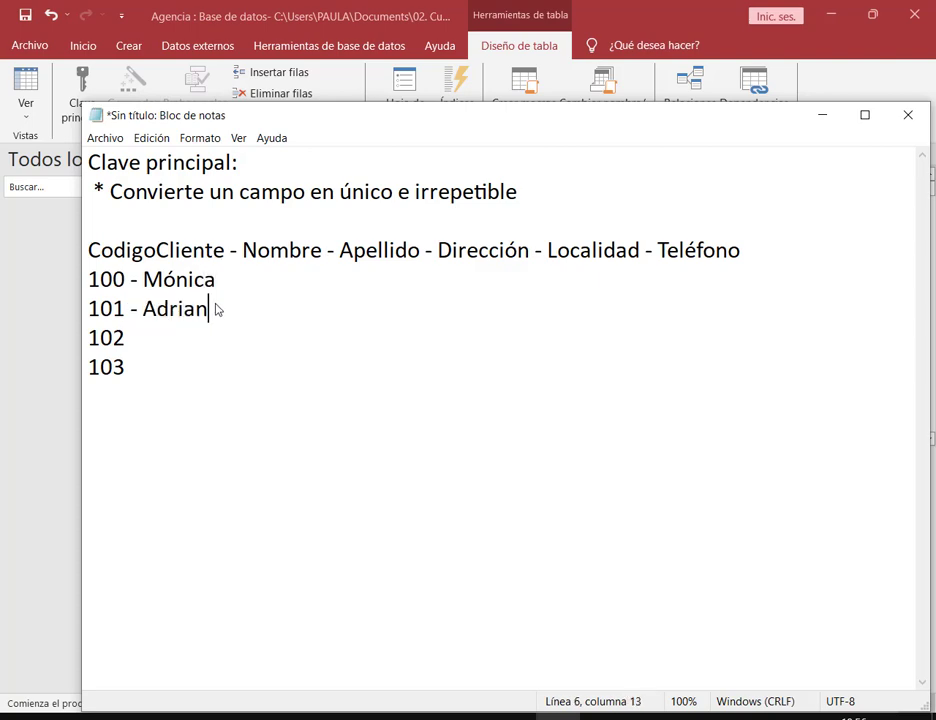
key(Down)
text(- Patricia)
key(Down)
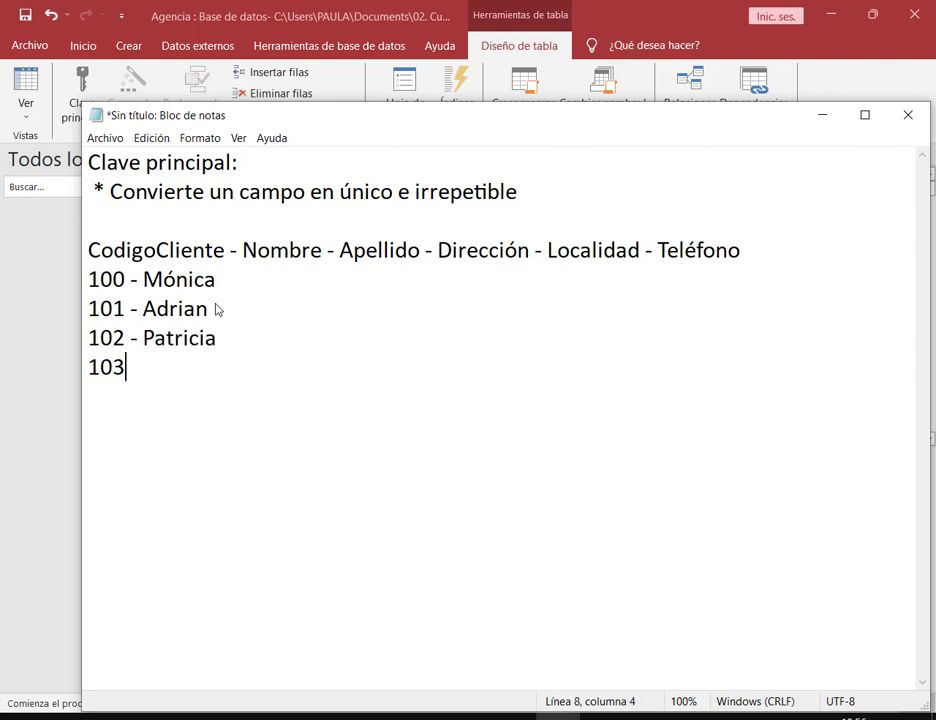
text(- Adri)
key(BackSpace)
text(ian)
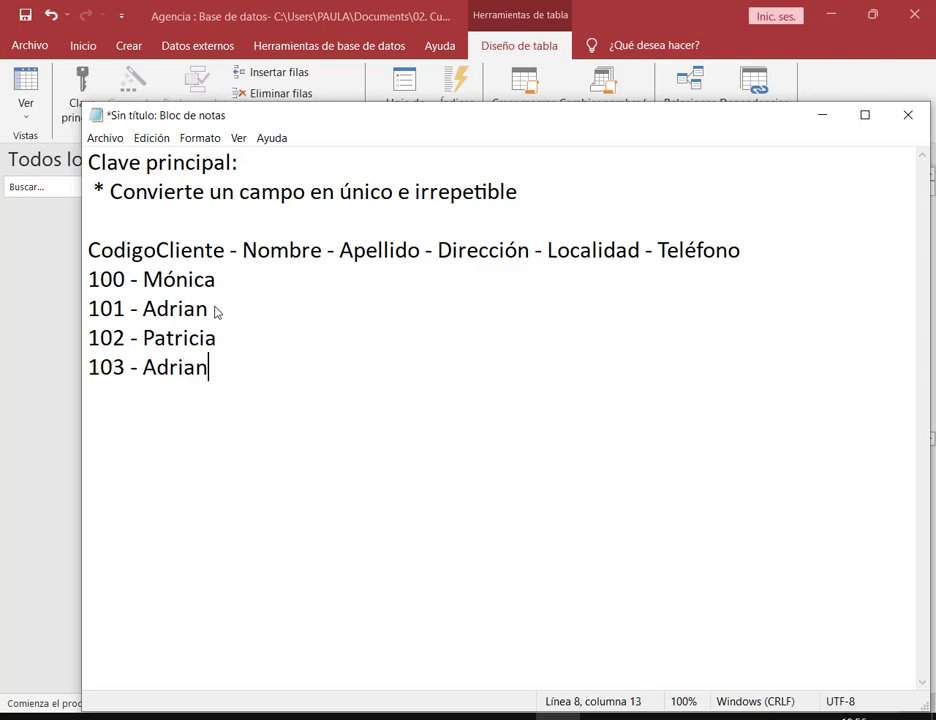
Step: Compare the Nombre and Apellido fields with the sample first names, looking for repeated values
drag(236, 232, 337, 268)
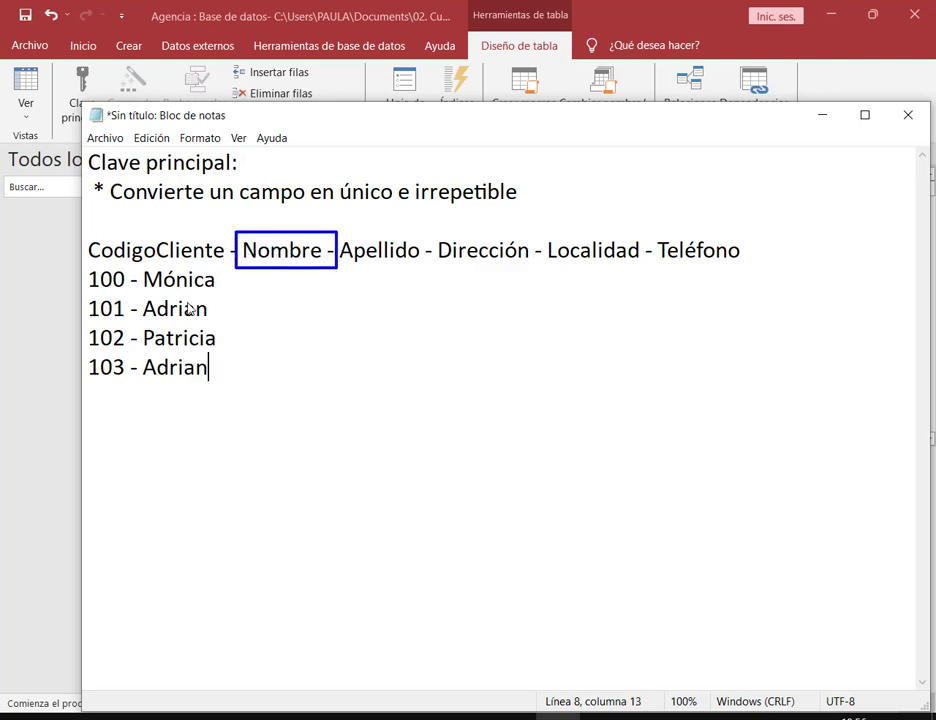
mouse_move(139, 265)
mouse_down()
mouse_move(216, 388)
mouse_move(240, 376)
mouse_move(285, 397)
mouse_up()
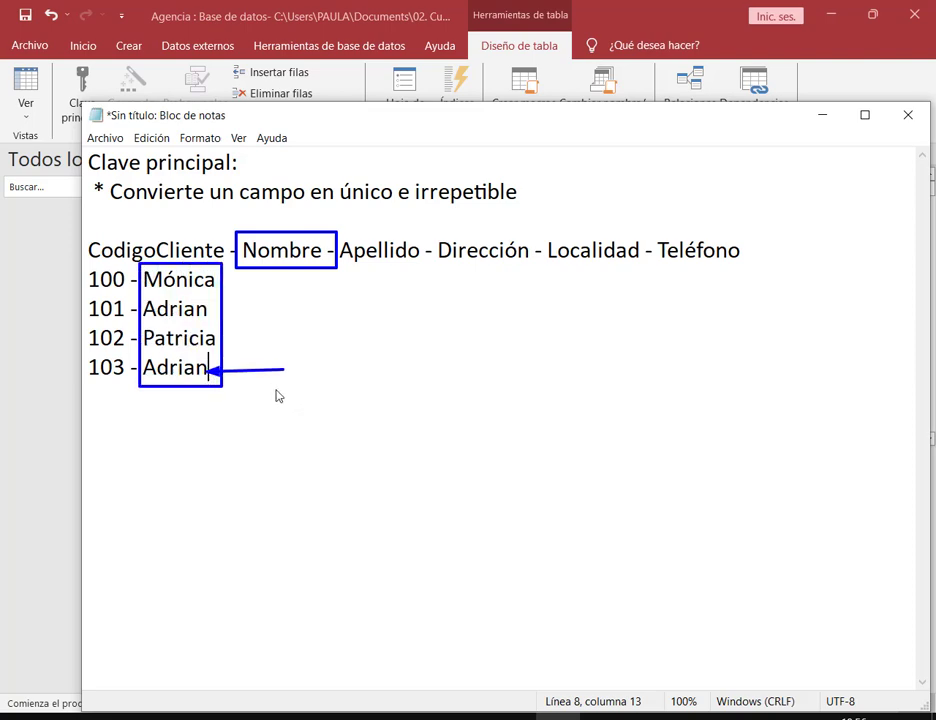
key(Escape)
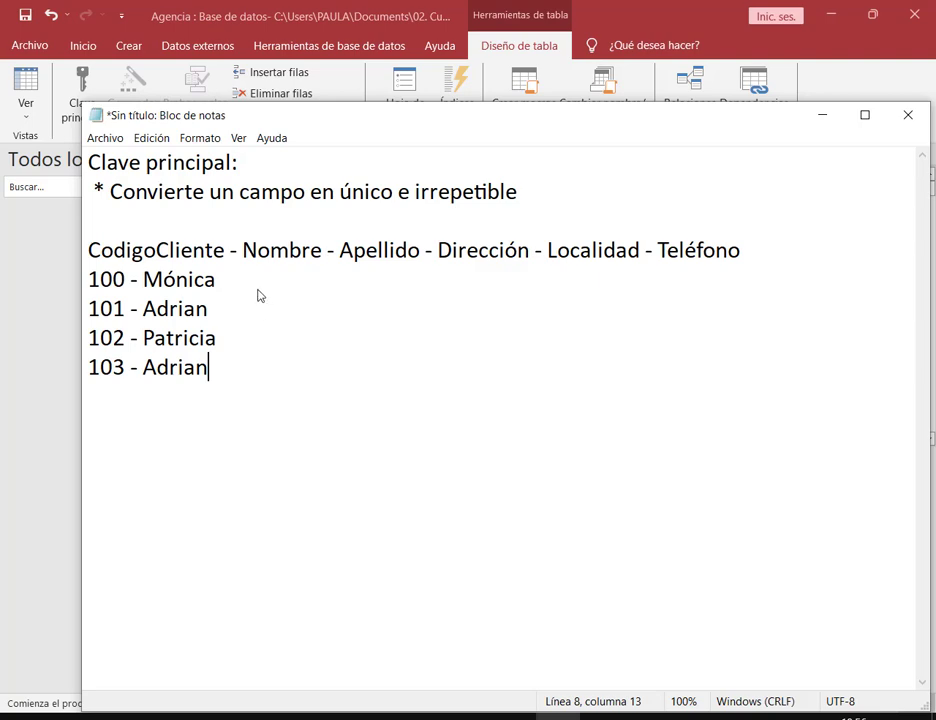
drag(246, 245, 324, 268)
drag(333, 235, 427, 268)
drag(136, 260, 222, 398)
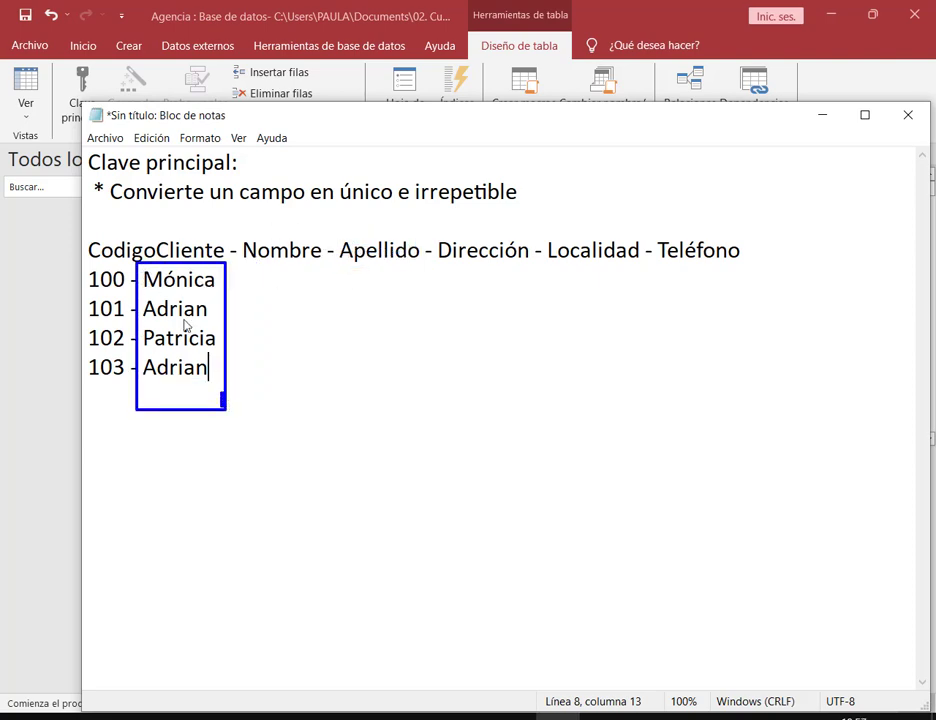
drag(337, 234, 425, 272)
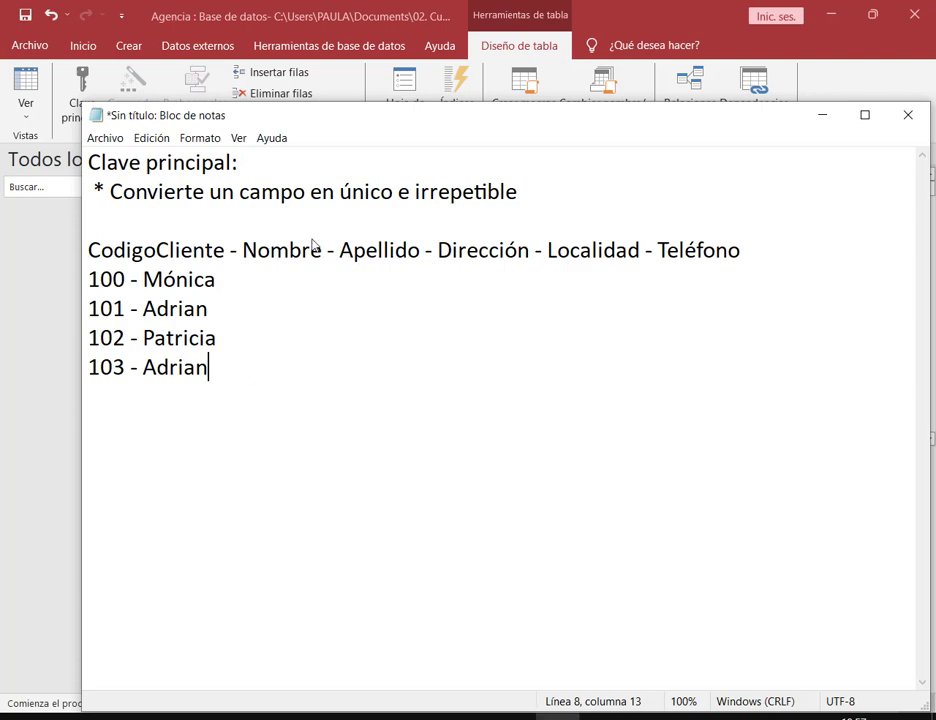
Step: Examine the remaining example fields from Nombre to Teléfono as possible primary keys
drag(234, 233, 424, 278)
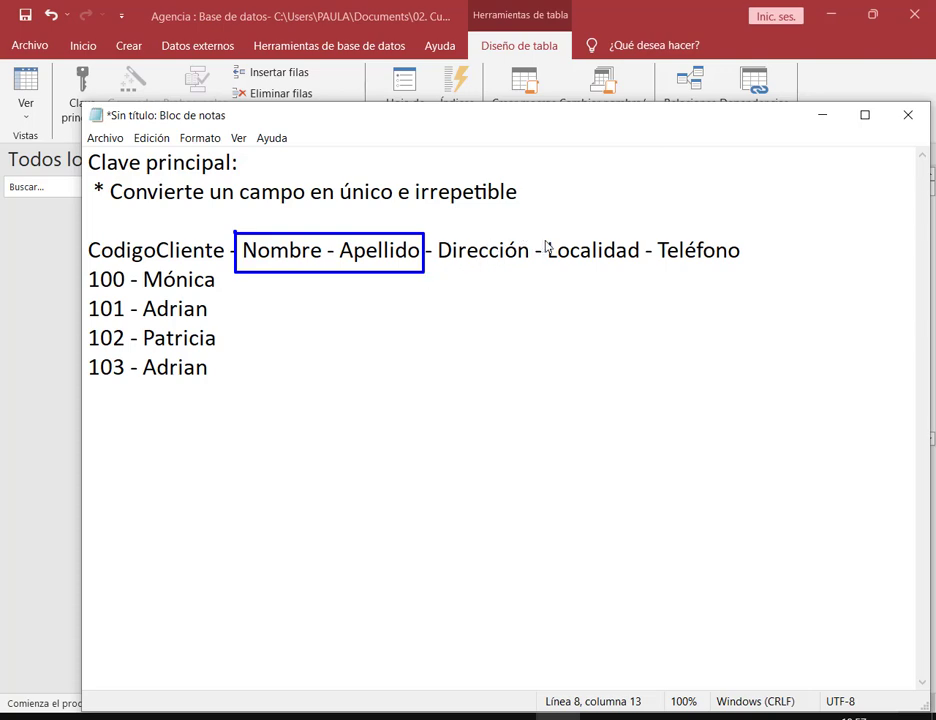
drag(542, 233, 651, 270)
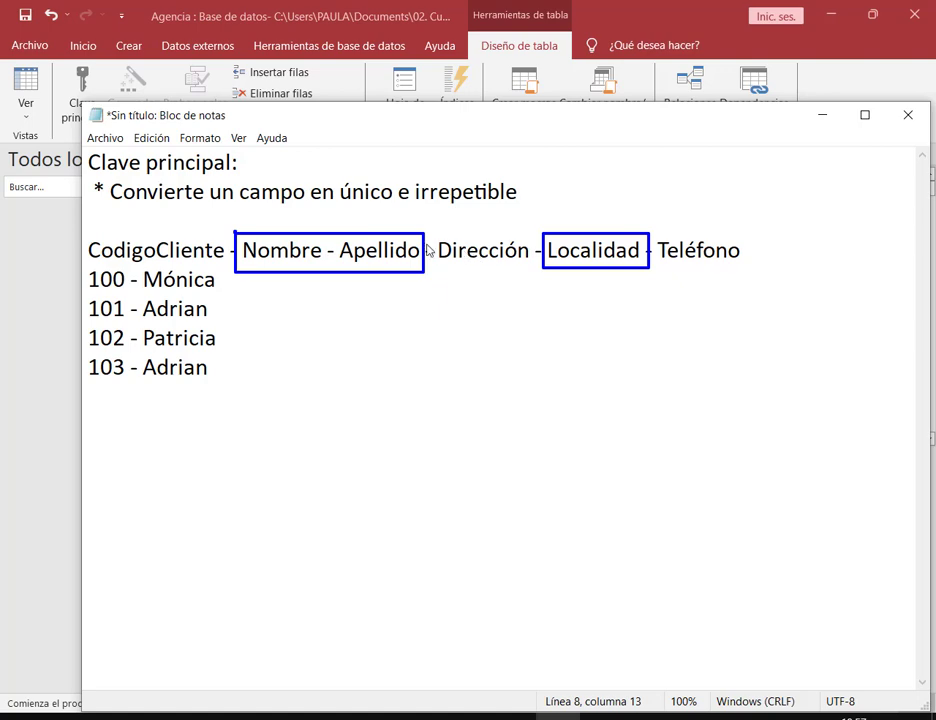
drag(434, 232, 536, 269)
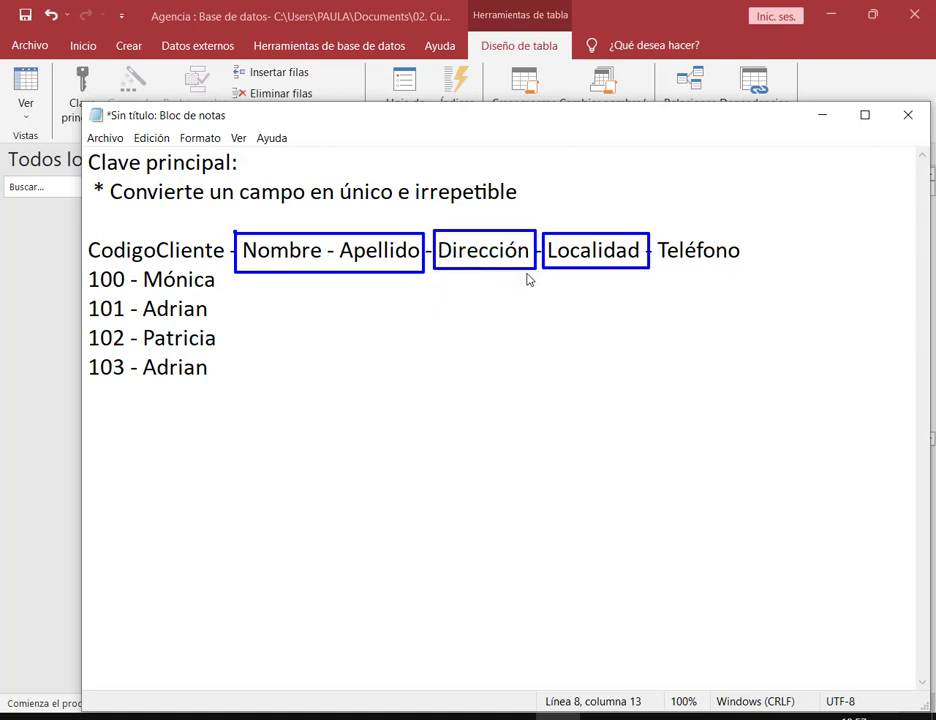
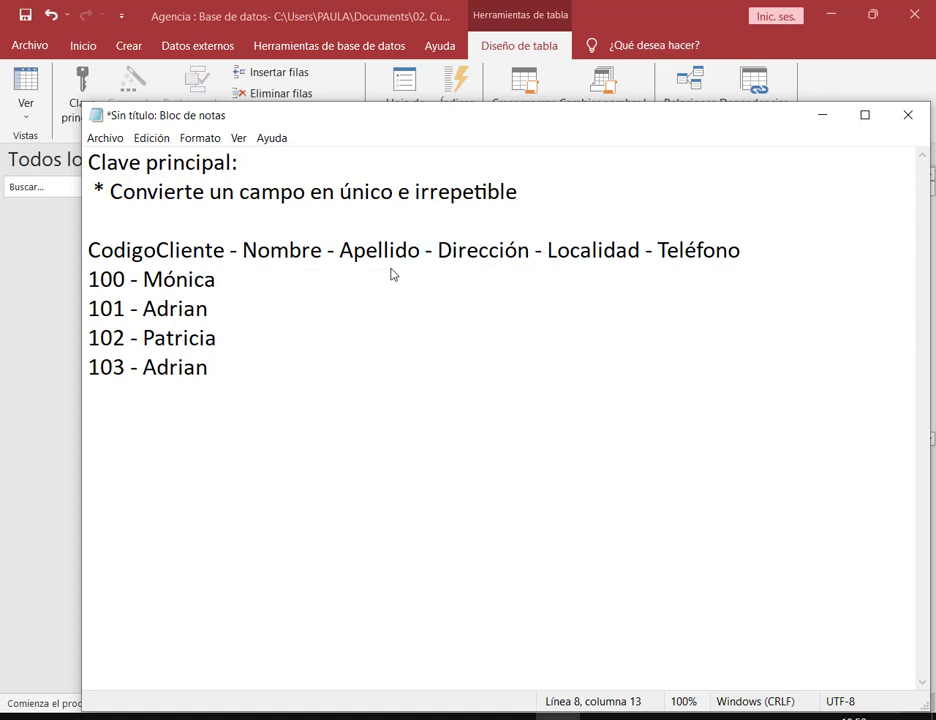
mouse_move(238, 237)
mouse_down()
mouse_move(535, 280)
mouse_move(764, 266)
mouse_up()
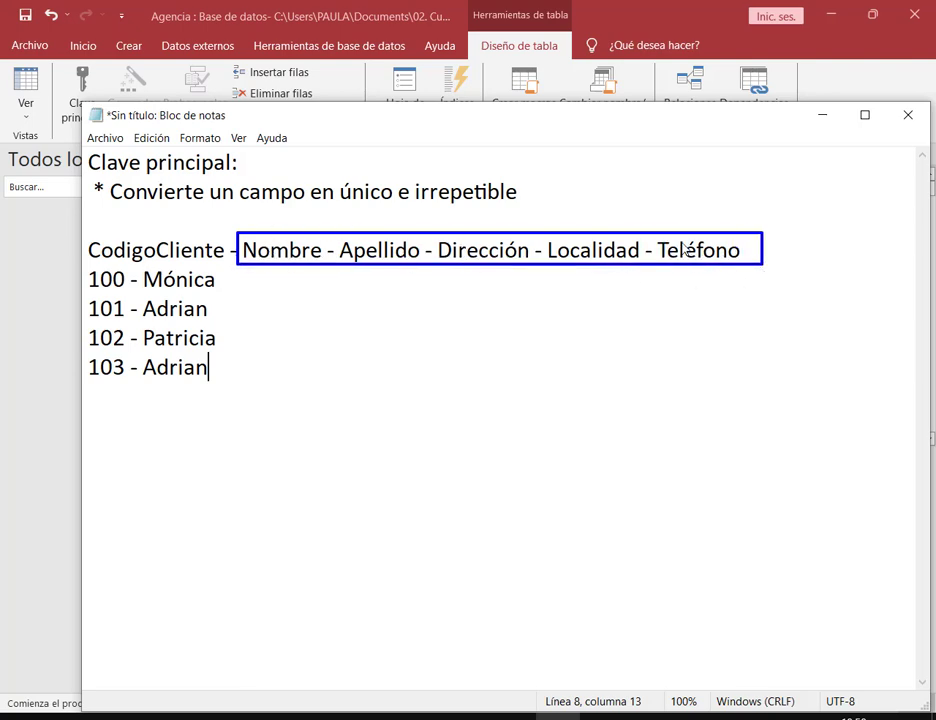
key(Escape)
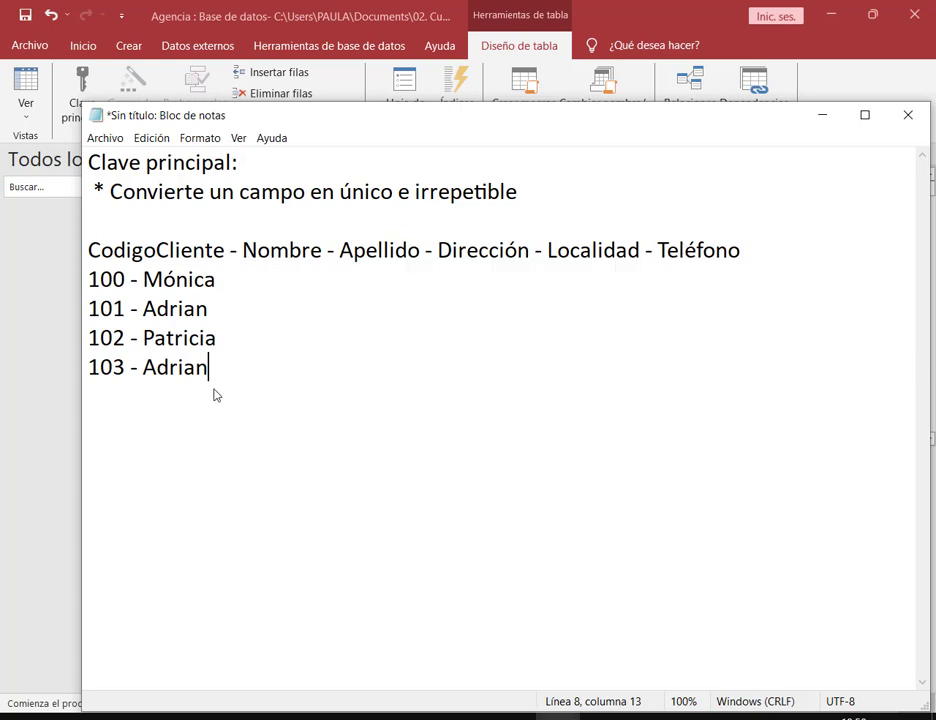
Step: Delete the four sample customer lines, codes 100 to 103, below the example field line
click(177, 310)
key(Down)
key(Down)
drag(365, 250, 497, 253)
click(631, 250)
key(End)
click(245, 382)
drag(245, 382, 63, 286)
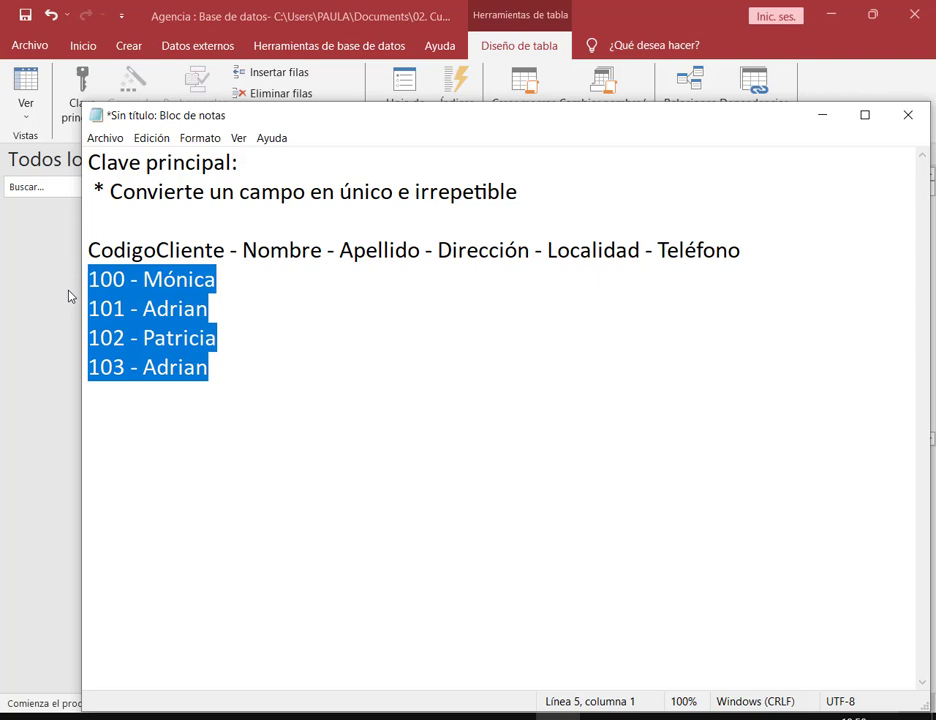
key(Delete)
Step: Replace CodigoCliente with Documento Identidad as the first field of the example line, keeping a space before the dash
key(Up)
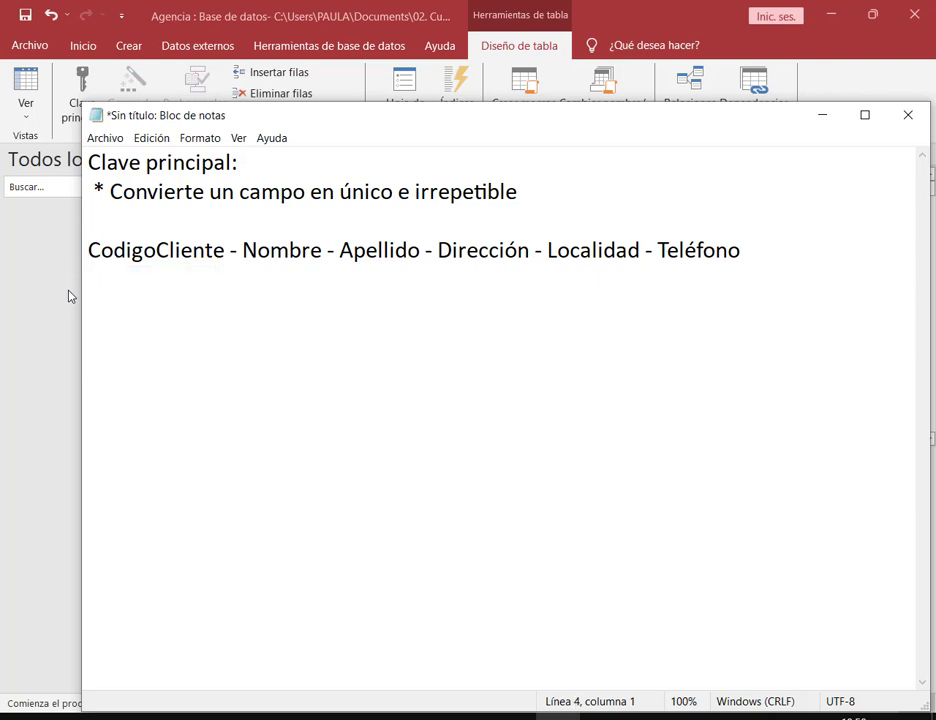
key(ctrl+shift+Right)
key(ctrl+shift+Right)
key(ctrl+shift+Left)
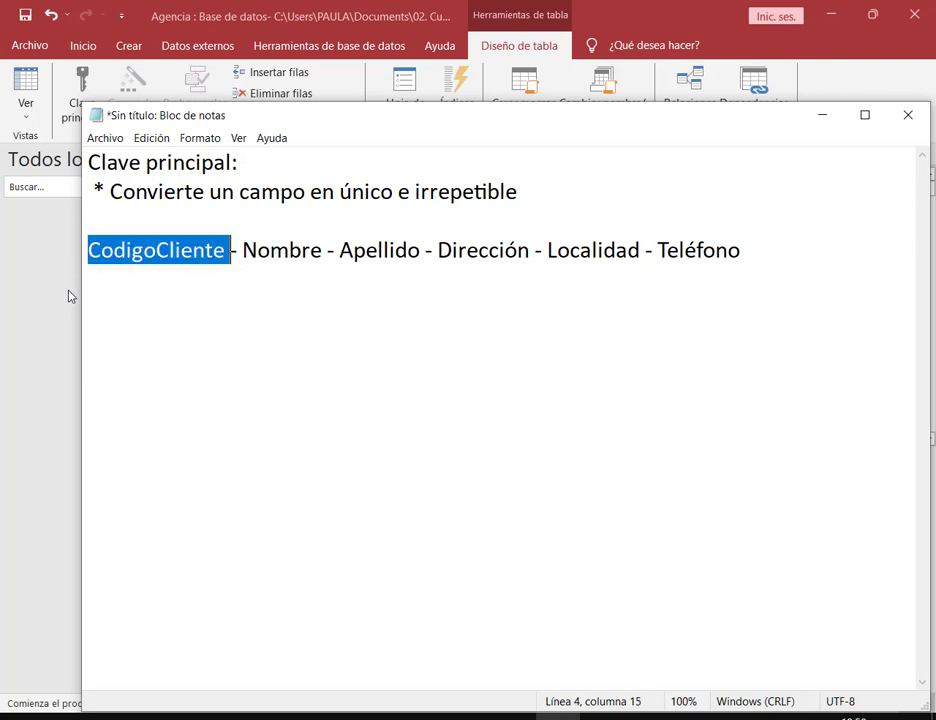
text(Doc)
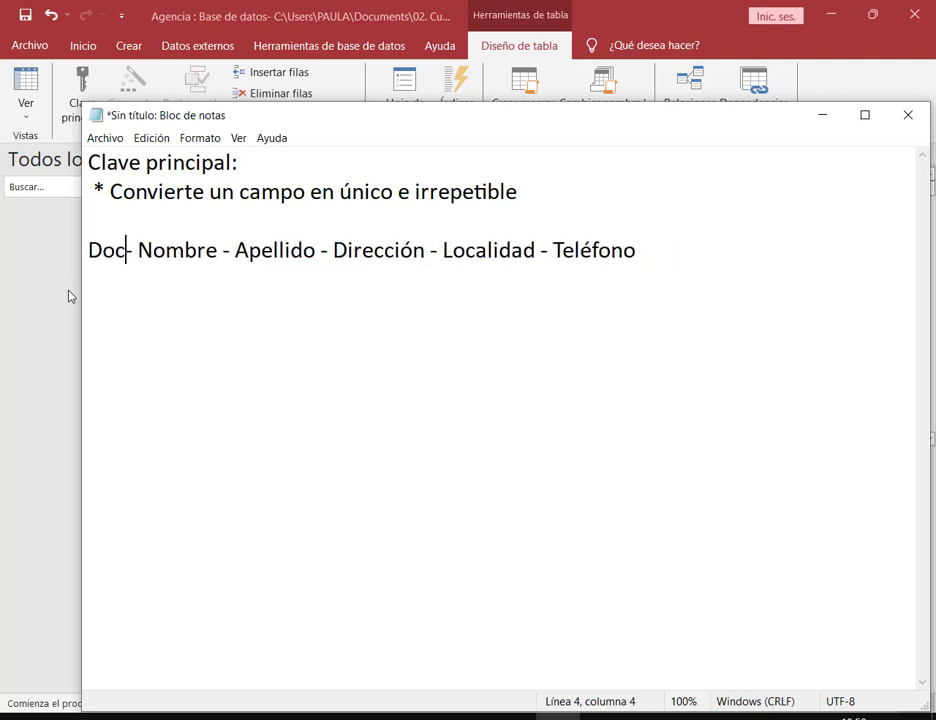
text(umento Idne)
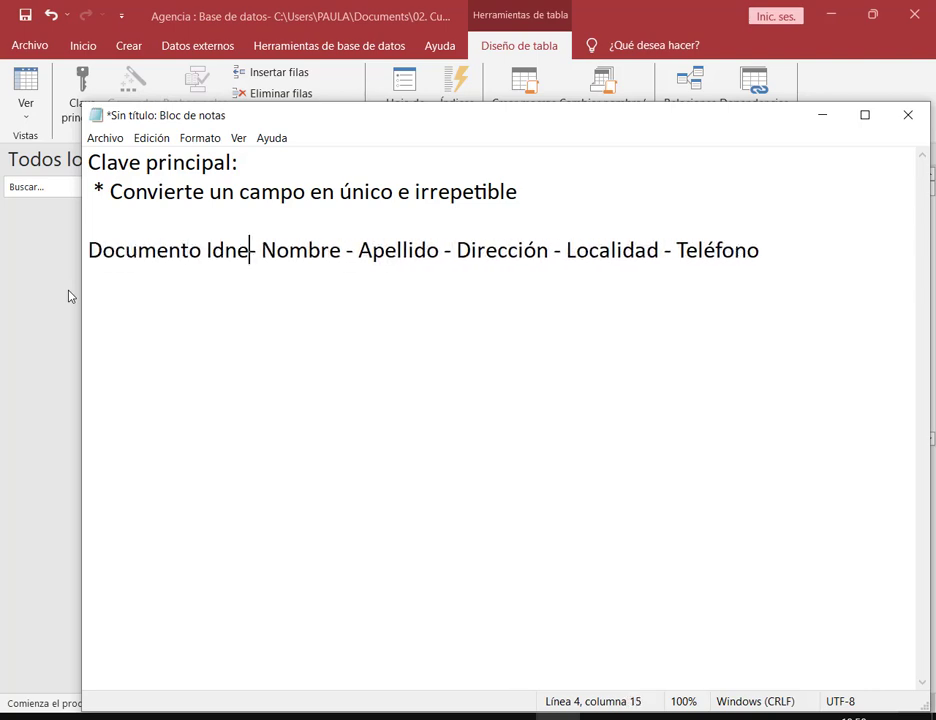
key(BackSpace)
key(BackSpace)
text(entidad)
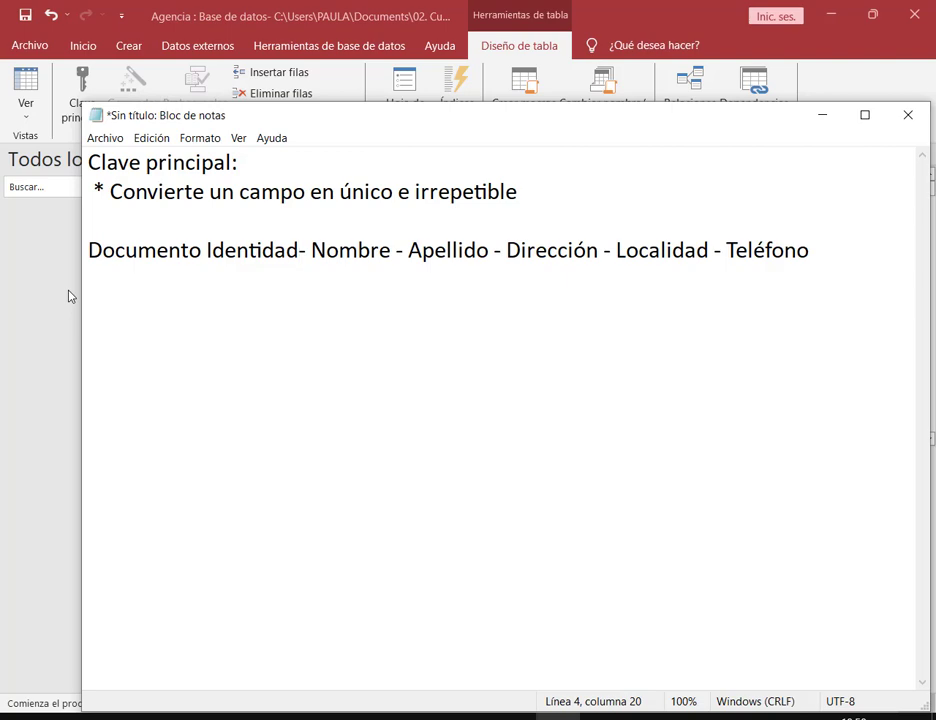
key(Down)
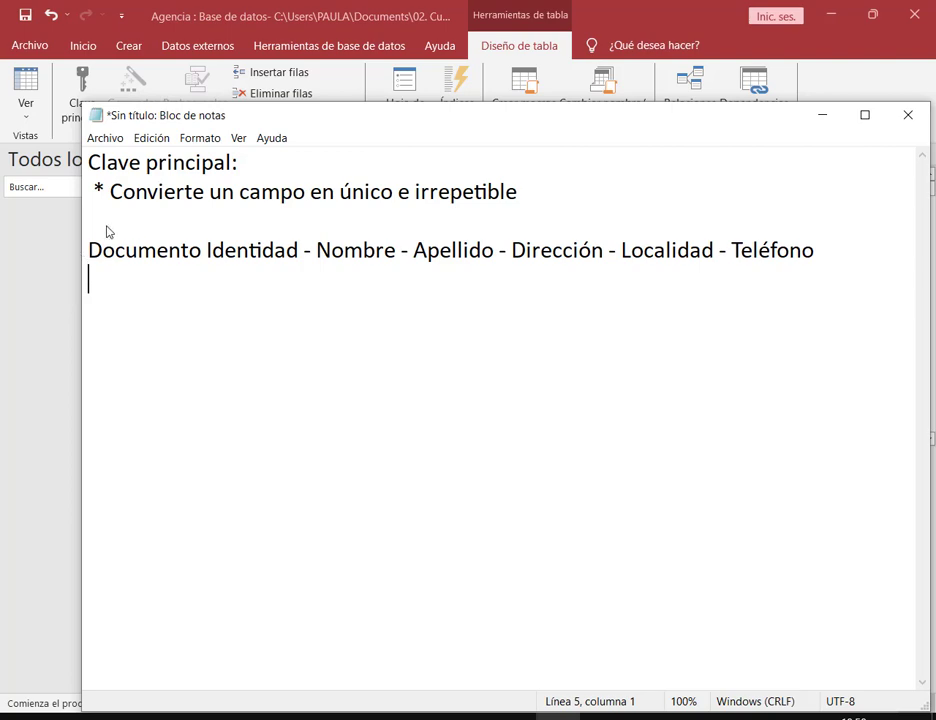
Step: Replace the first example field, Documento Identidad, with Codigo
drag(106, 174, 531, 208)
drag(300, 252, 3, 277)
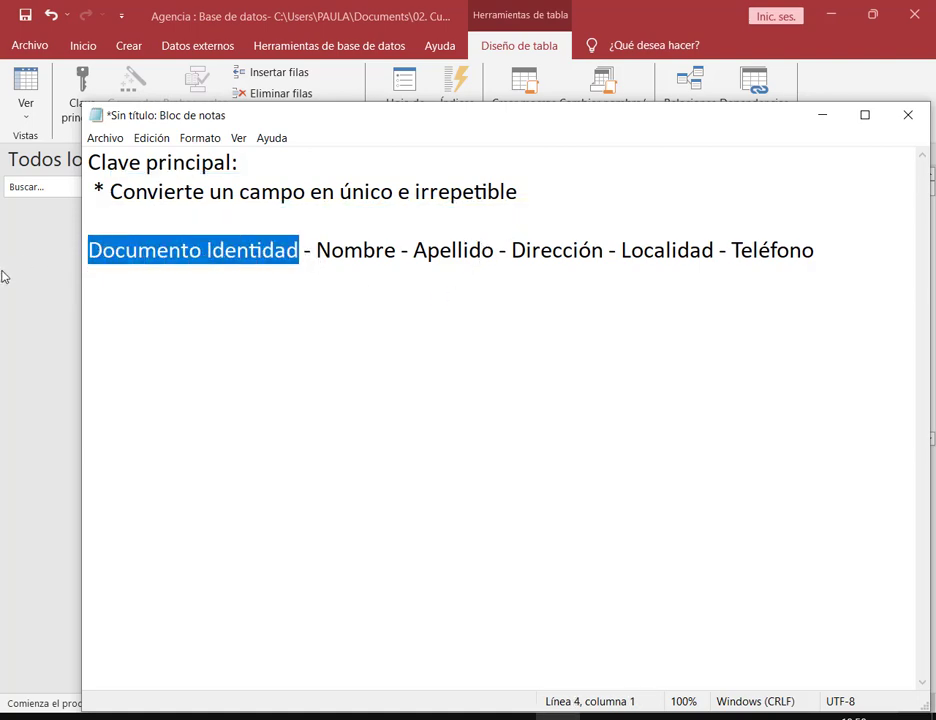
text(Cod)
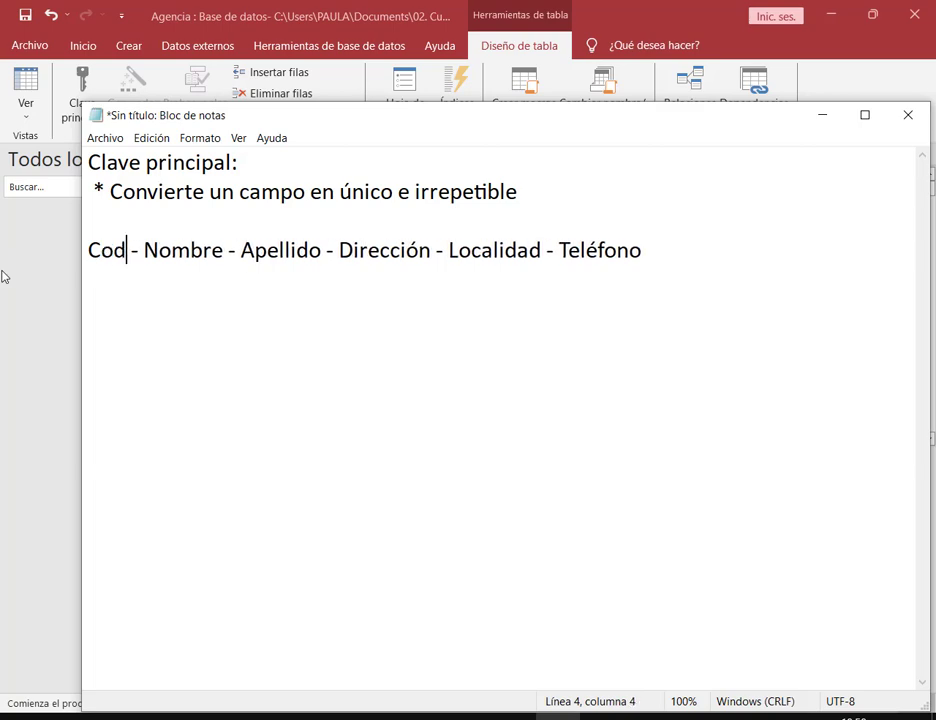
text(igo)
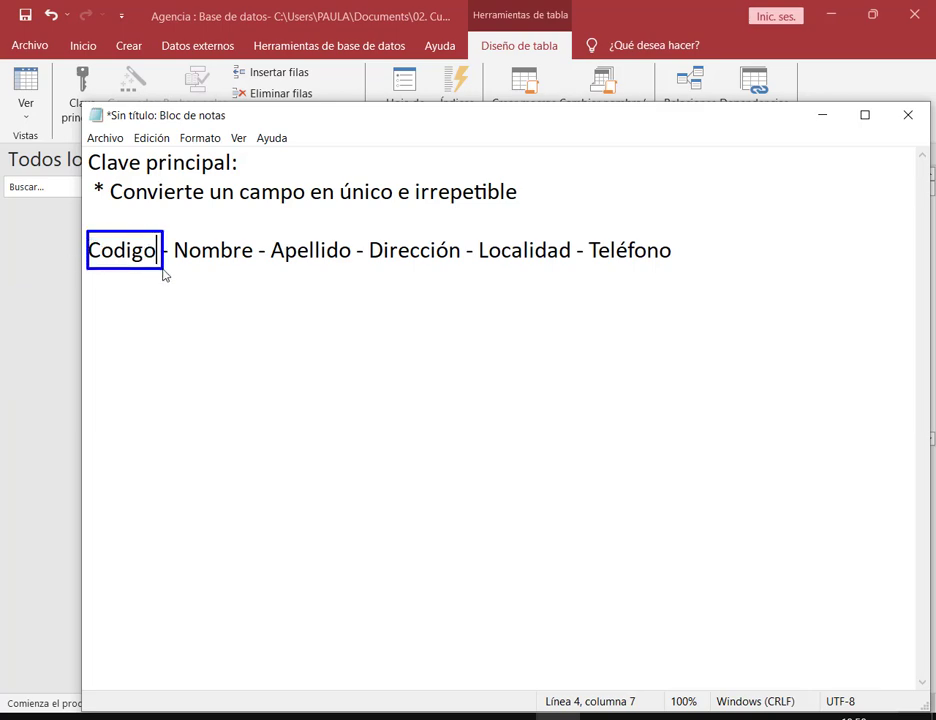
Step: Change the first example field from Codigo to ID cliente
drag(158, 257, 58, 257)
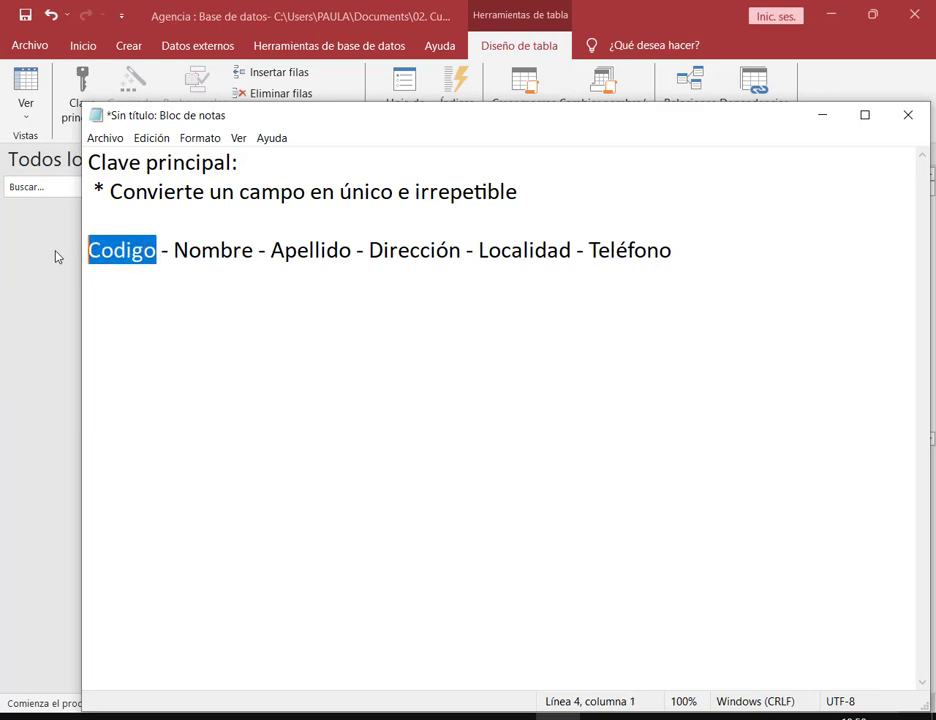
text(ID)
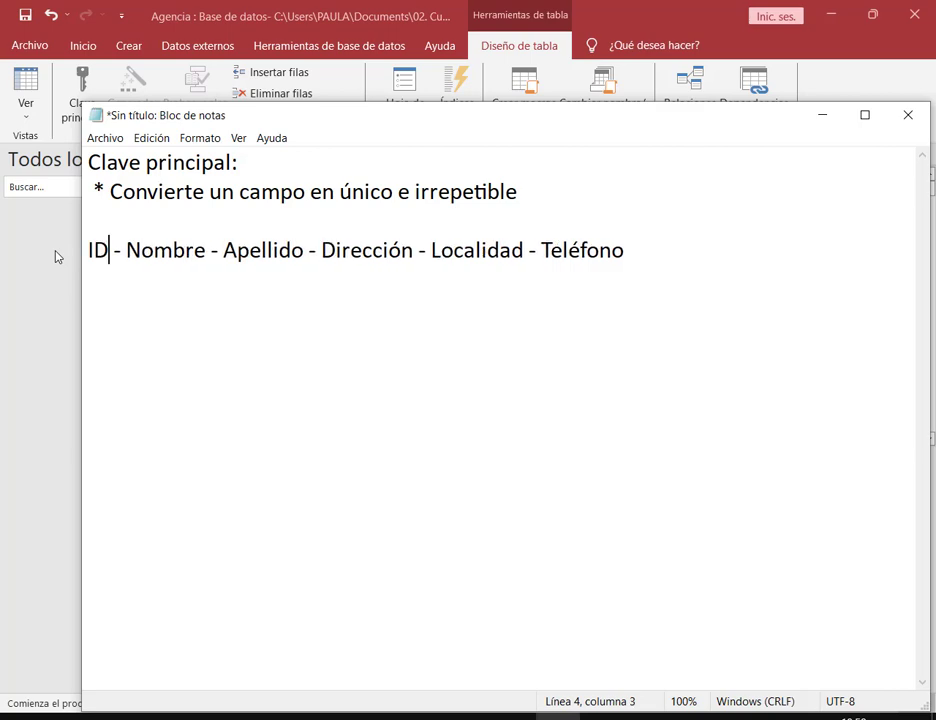
text( clien)
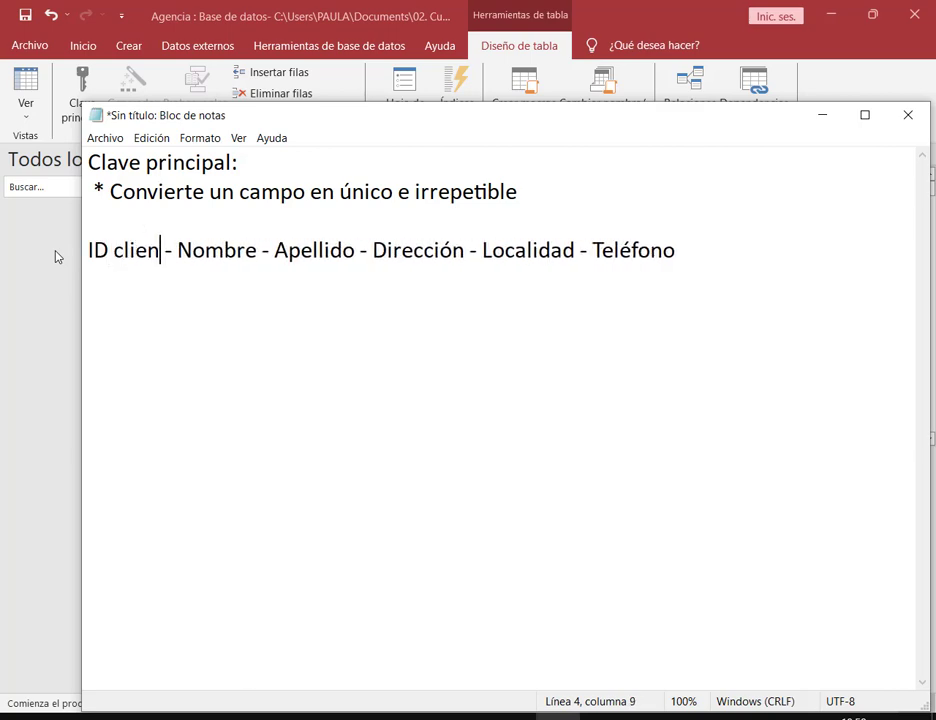
text(te)
Step: Rename the first example field as Cod Cliente and highlight it
key(shift+Home)
text(Co)
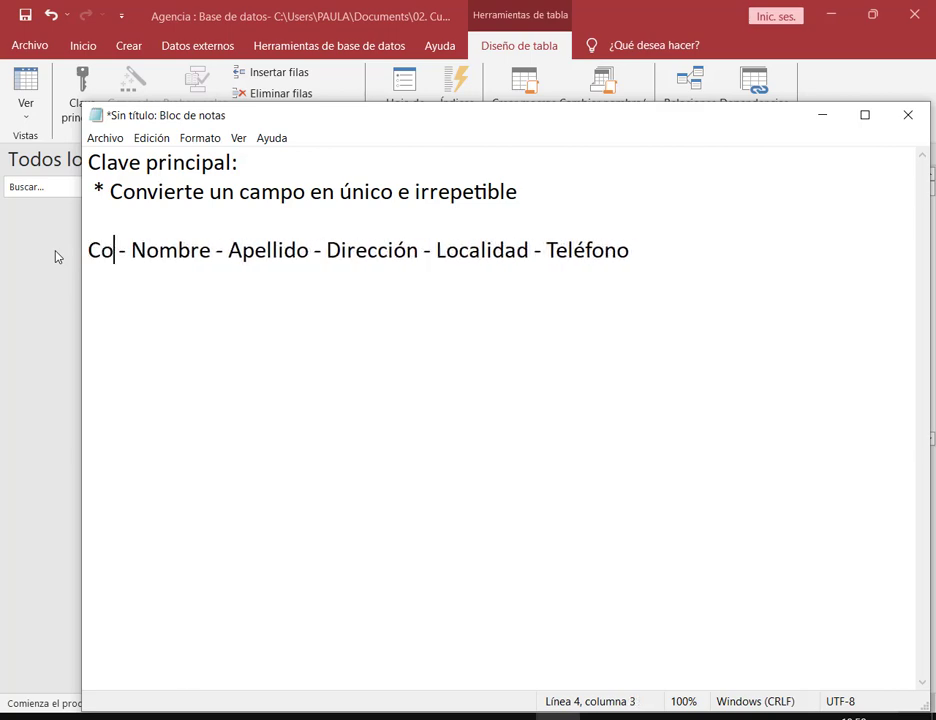
text(d Cliente)
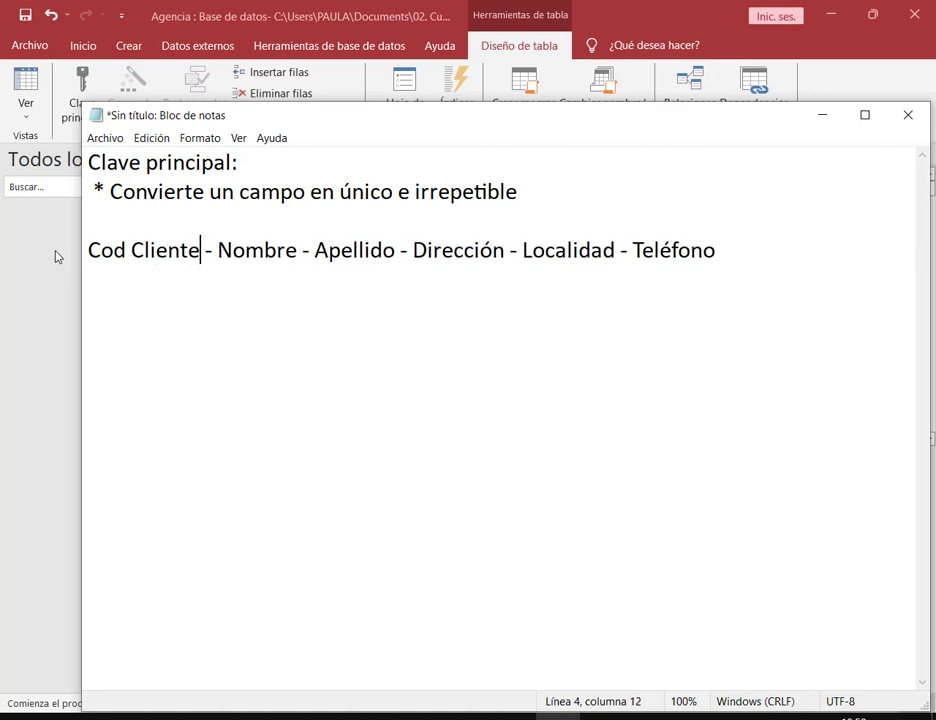
key(shift+Home)
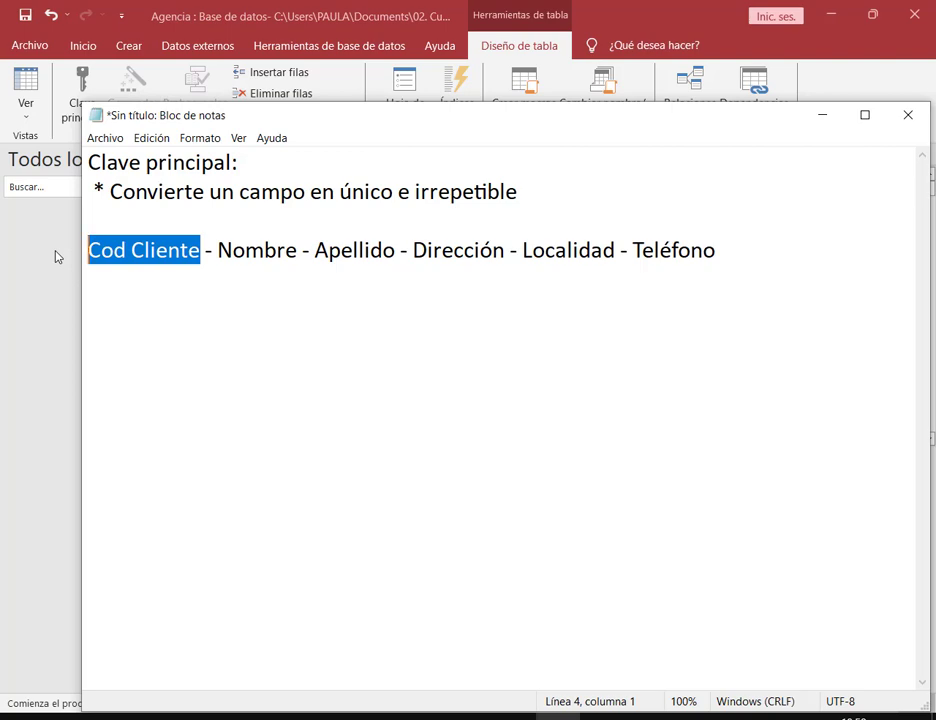
Step: Delete the whole example field line and the blank lines above it, back to the end of the first bullet
click(98, 218)
drag(775, 258, 0, 265)
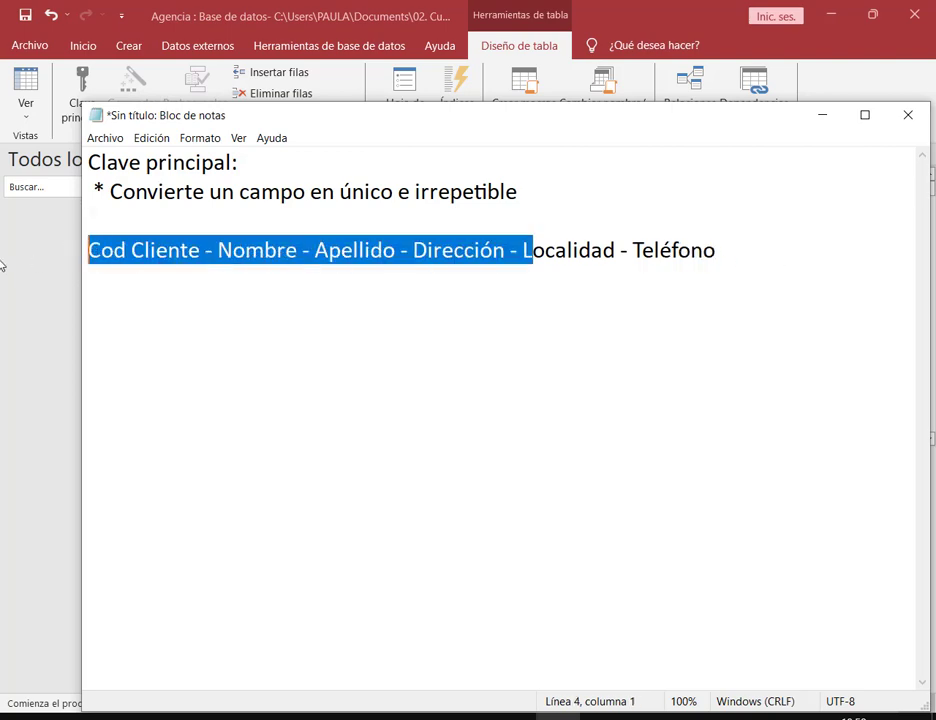
key(BackSpace)
key(BackSpace)
key(BackSpace)
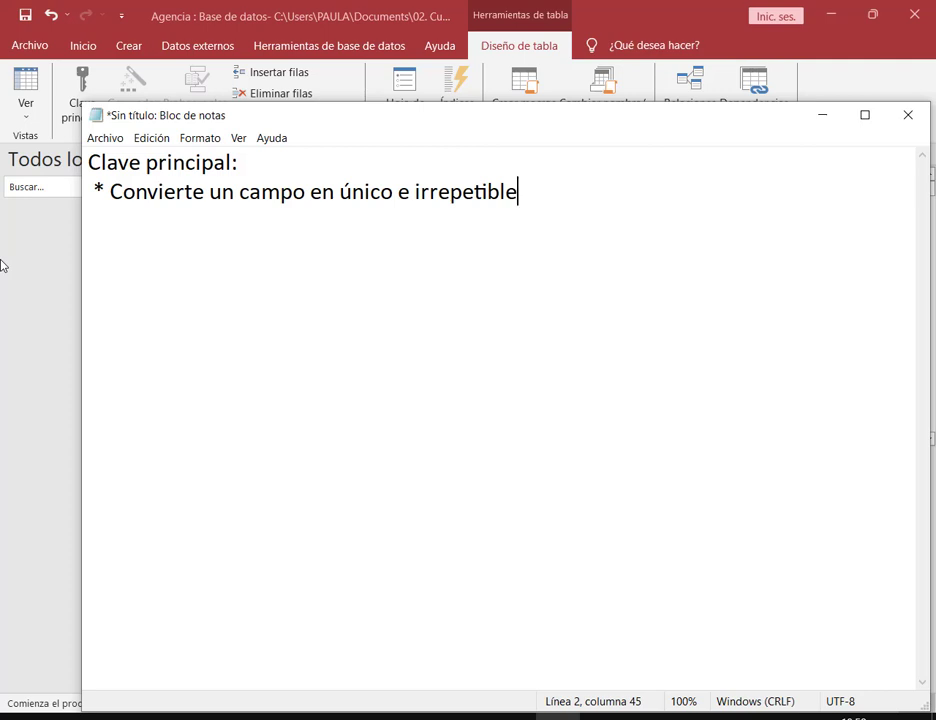
Step: Add a second bullet under Clave principal reading "* Permite la relación entre tablas"
key(Return)
text(*)
text( Permit)
text(e la rel)
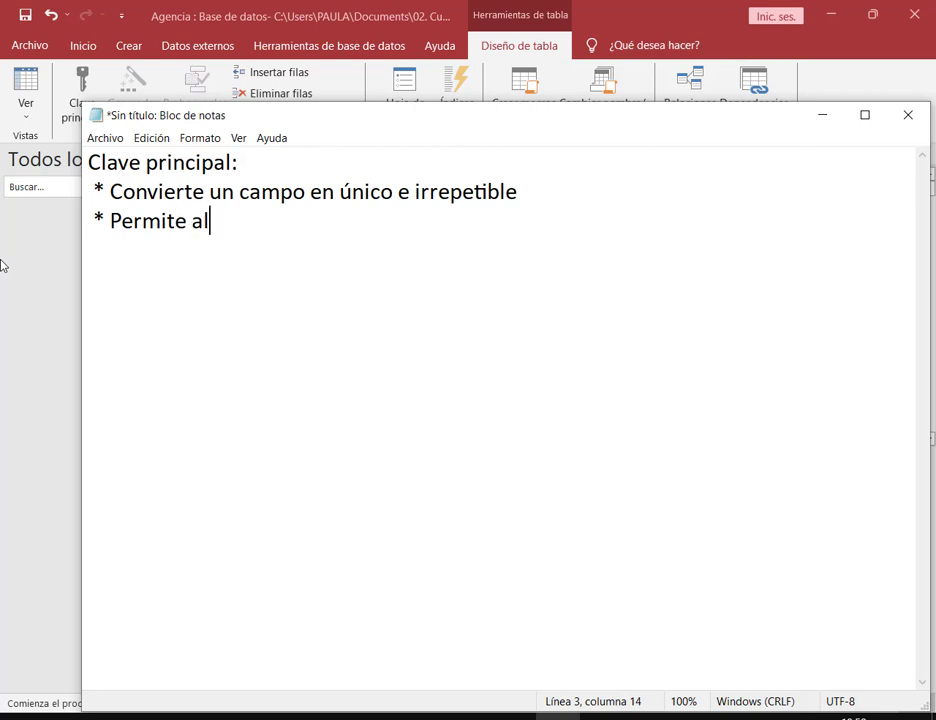
key(BackSpace)
key(BackSpace)
text(la relació)
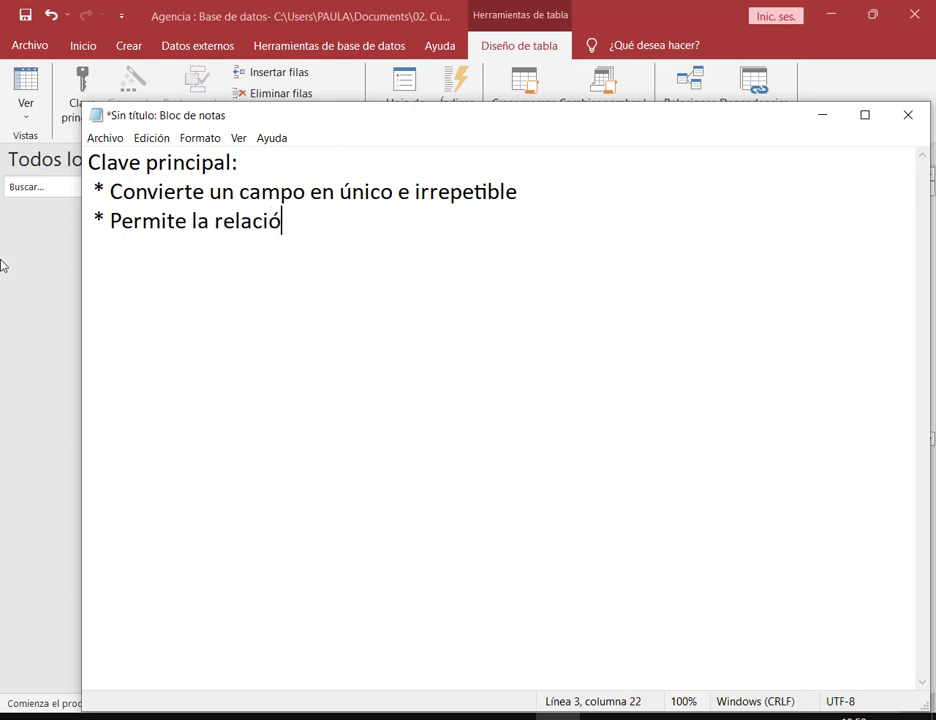
text(n entre tablas)
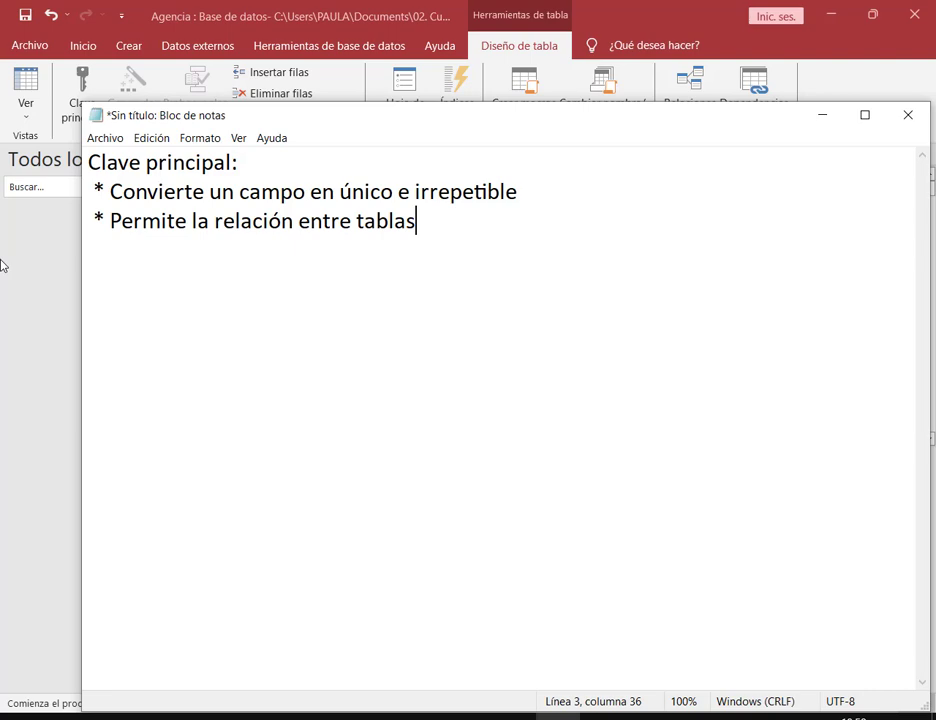
Step: Start an example table two blank lines below the bullets with the heading Pacientes and the field CodPacientes
key(Return)
key(Return)
key(Return)
text(Pacientes)
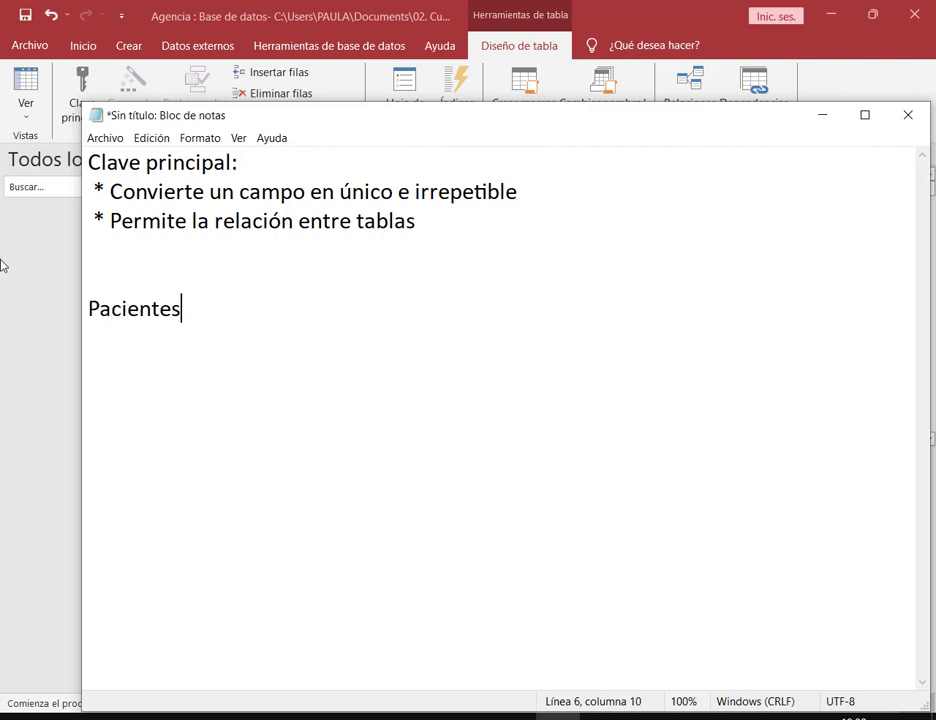
key(Return)
text(CodP)
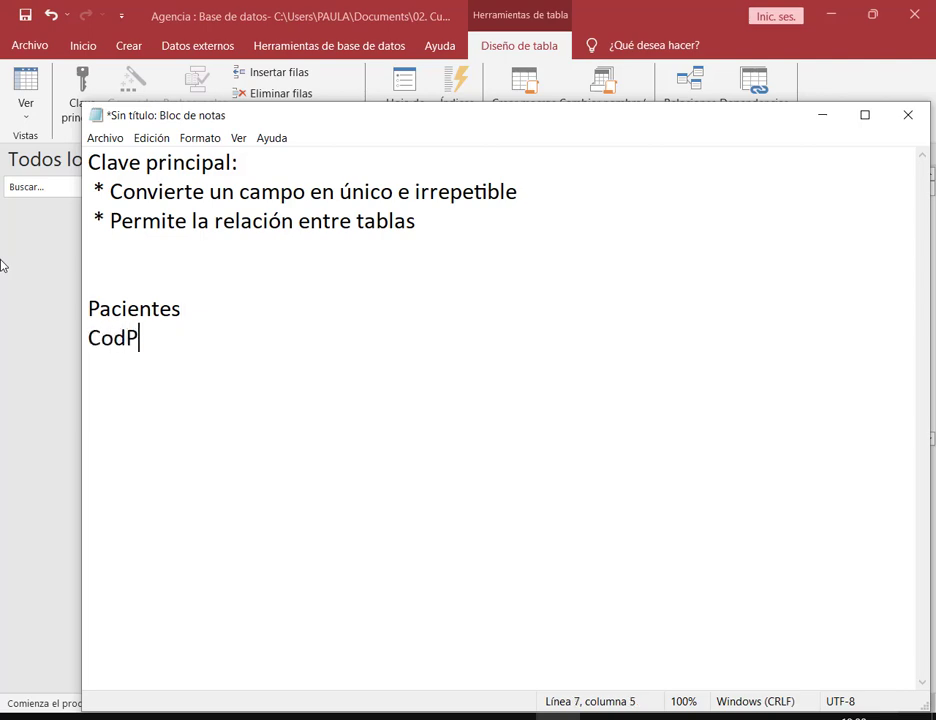
text(acientes)
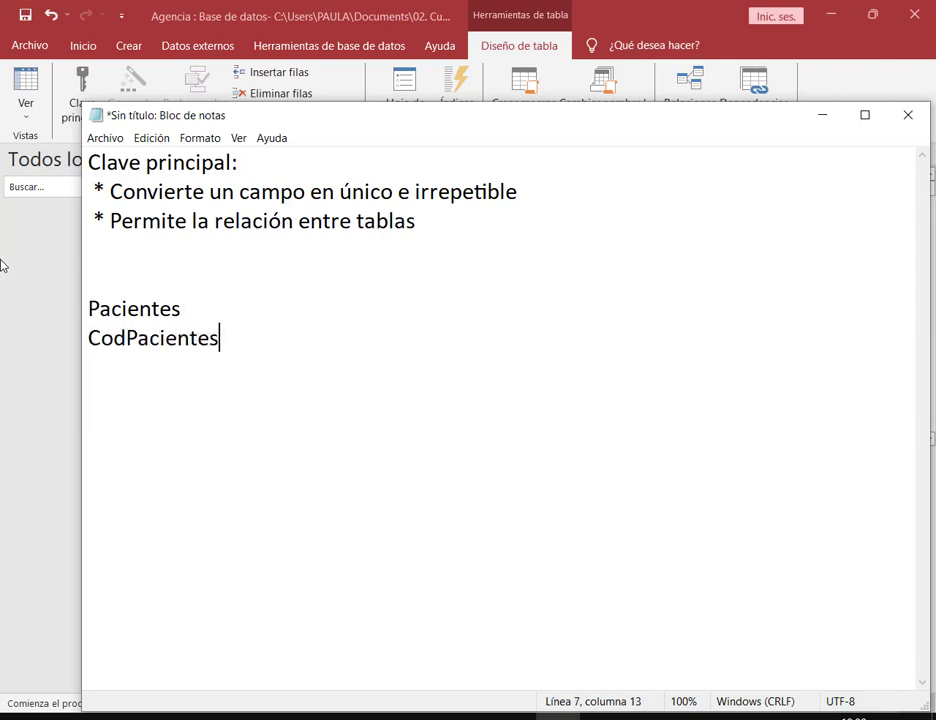
Step: List the fields Nombre, Apellido and Telefono on separate lines under CodPacientes
key(Return)
text(Nombre)
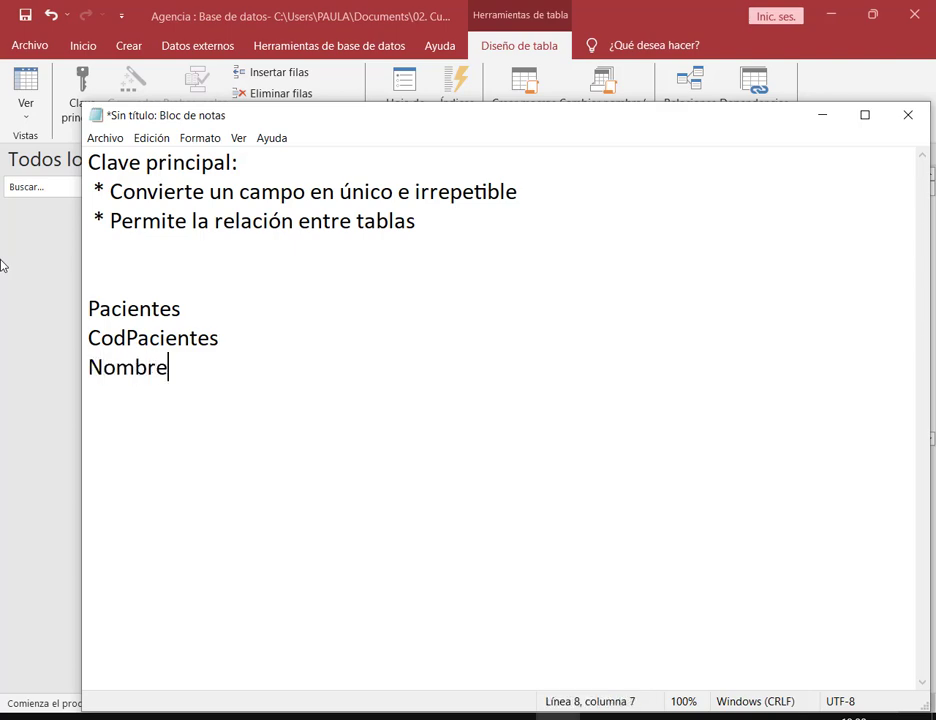
key(Return)
text(Apelli)
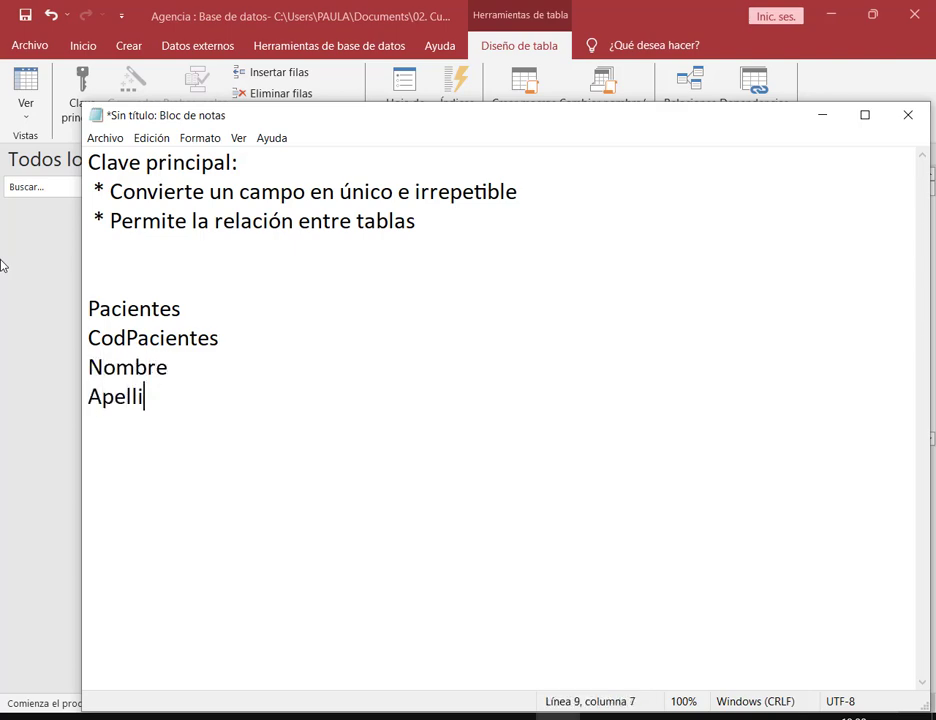
text(do)
key(Return)
text(Telefon)
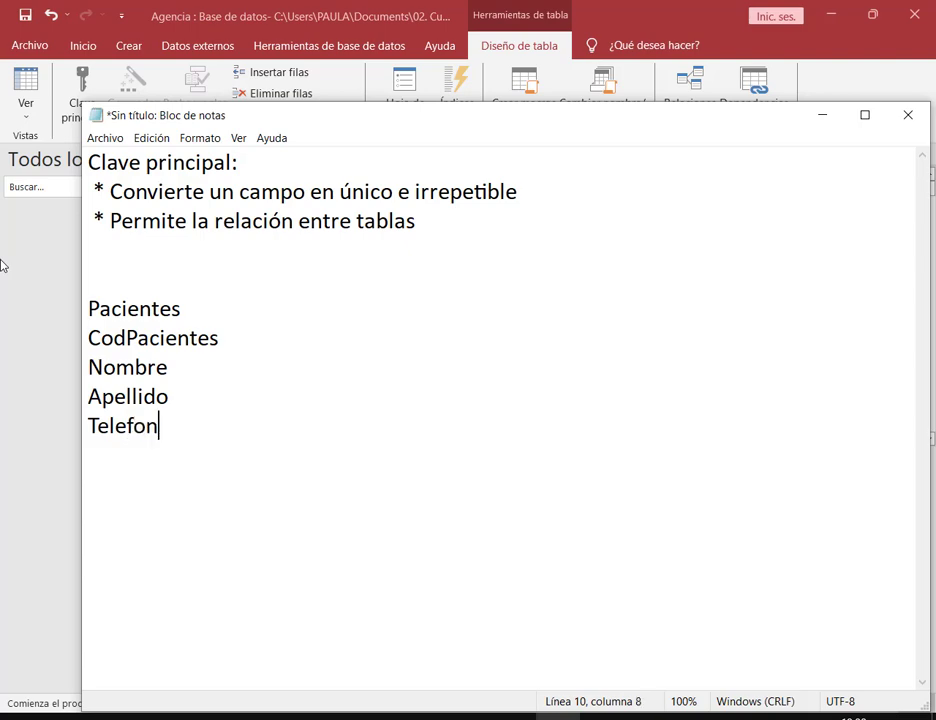
text(o)
Step: Add the fields Dirección and Localidad on separate lines below Telefono
key(Return)
text(Direcc)
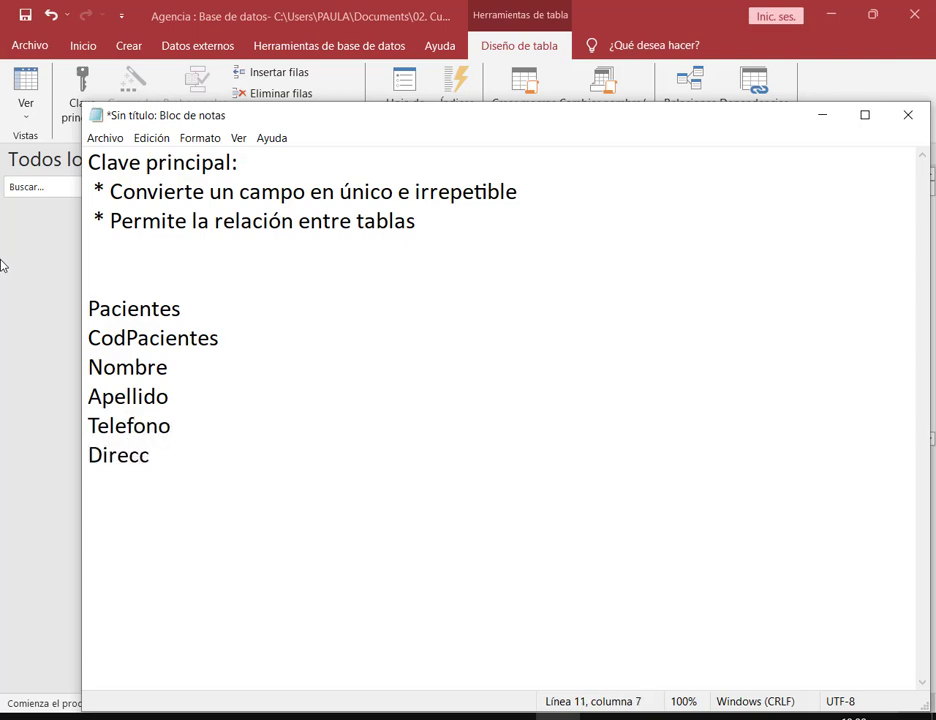
key(BackSpace)
text(i)
key(BackSpace)
text(cción)
key(Return)
text(Localidad)
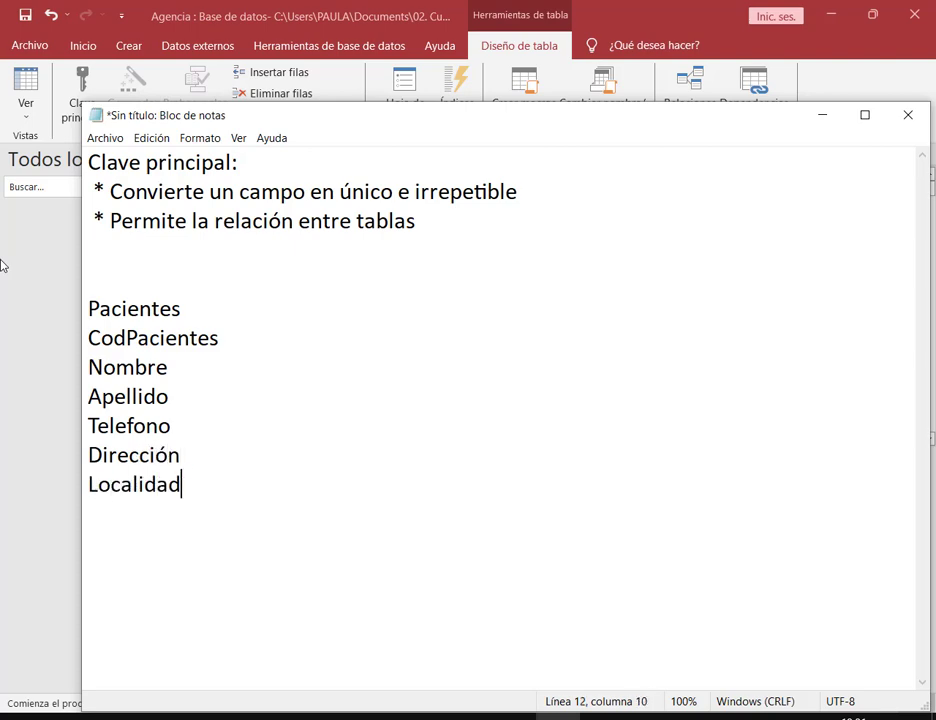
Step: Add the field Obra social on a new line at the end of the Pacientes list
key(Up)
key(Up)
key(Up)
key(Up)
key(Up)
key(Up)
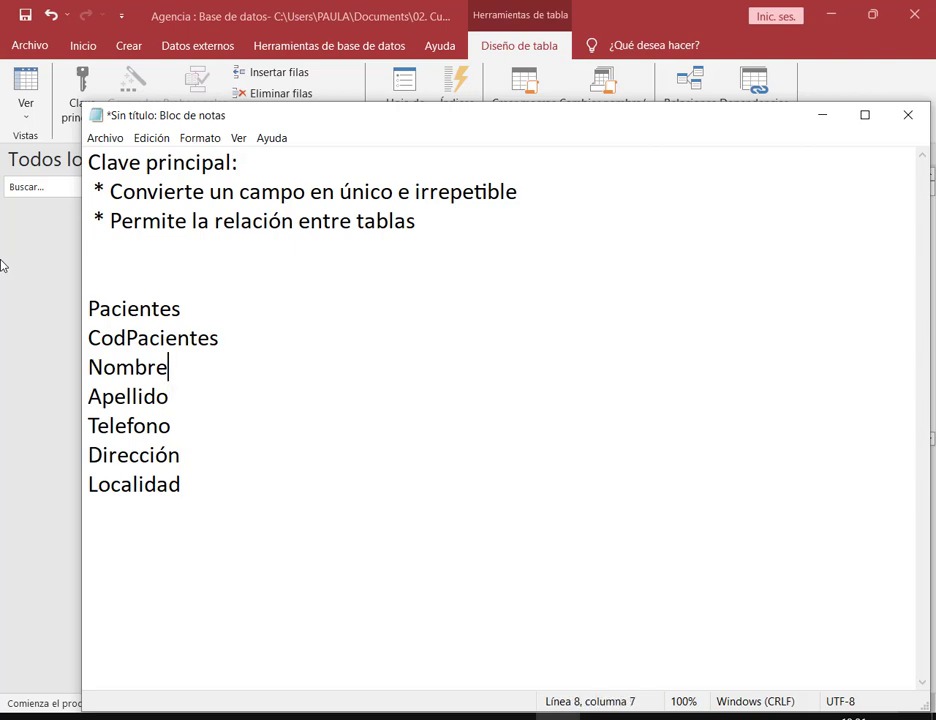
key(End)
key(Down)
key(Down)
key(Down)
key(Down)
key(Down)
key(Down)
key(Down)
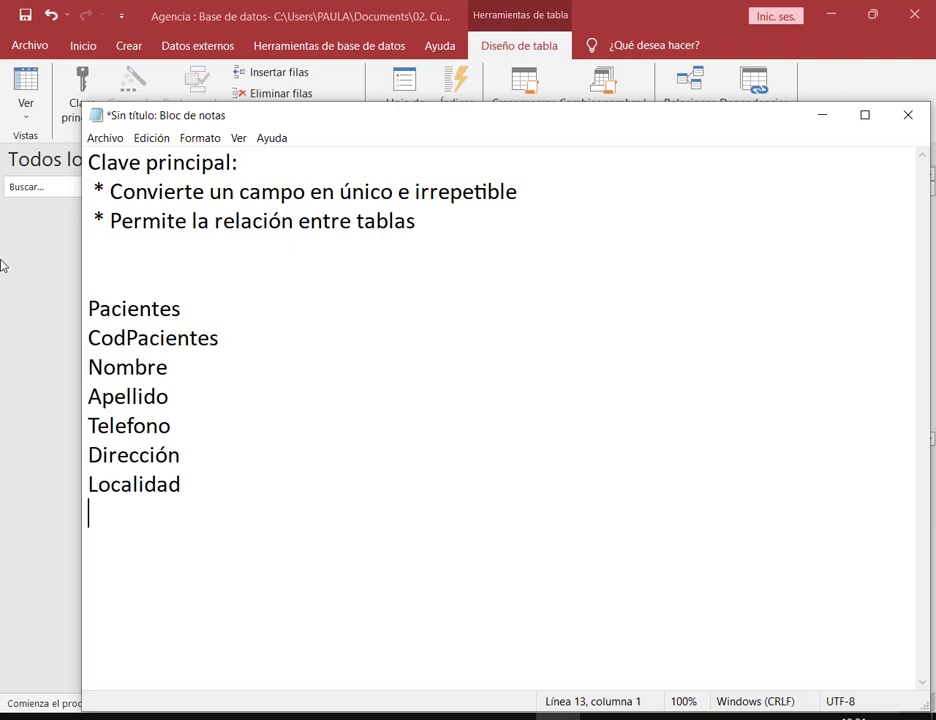
text(Obra )
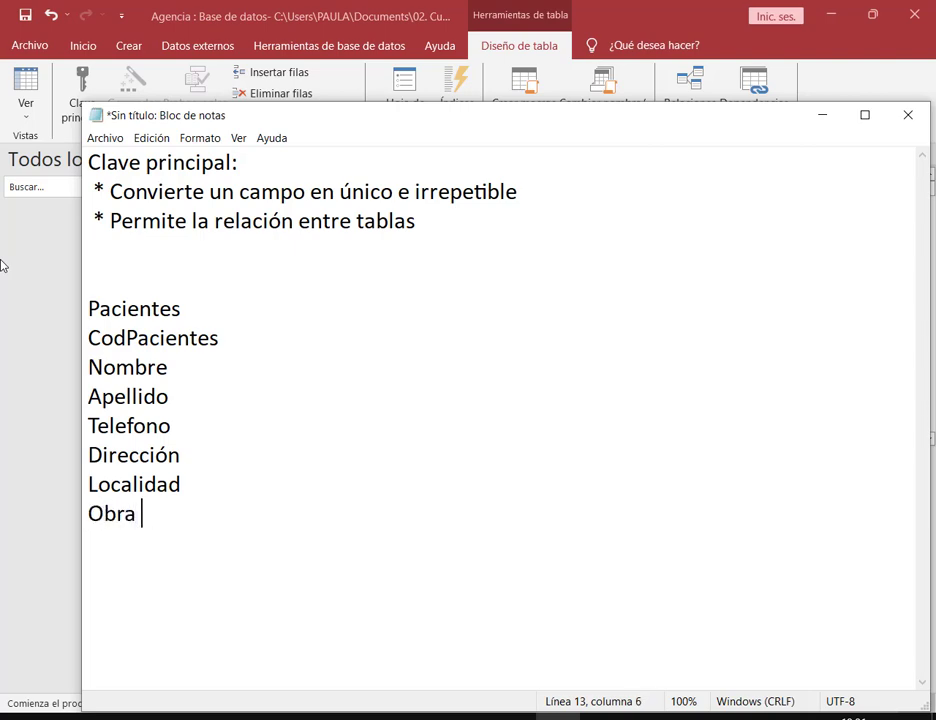
text(social)
Step: Review the Pacientes example from its last field up to the heading, and return to the end of Obra social
key(Up)
key(Up)
key(Up)
key(Up)
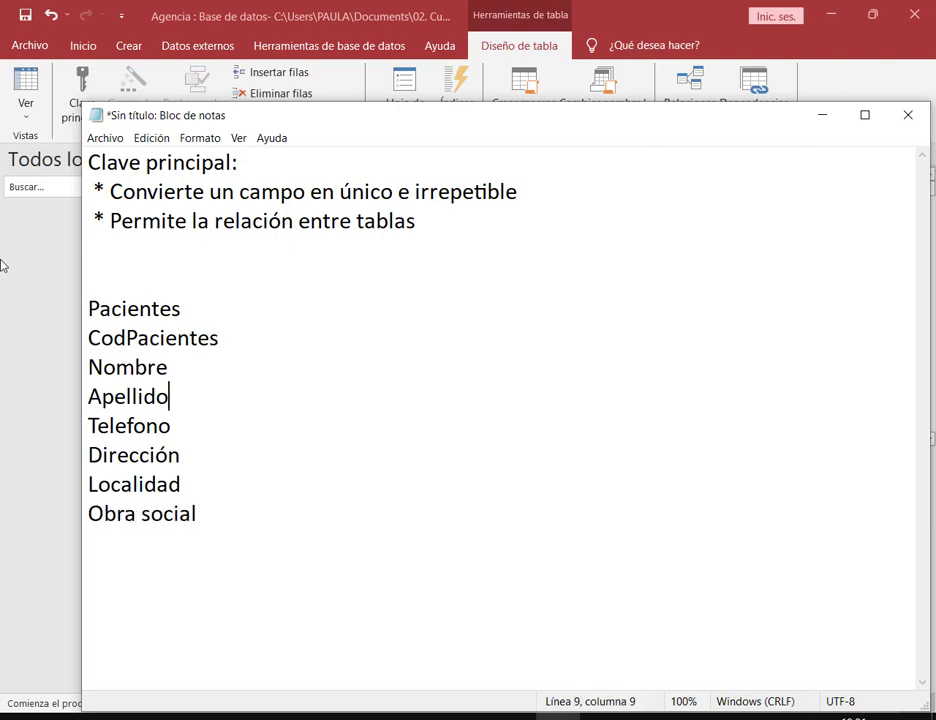
key(Up)
key(Up)
key(Up)
drag(195, 323, 68, 318)
click(286, 314)
click(219, 513)
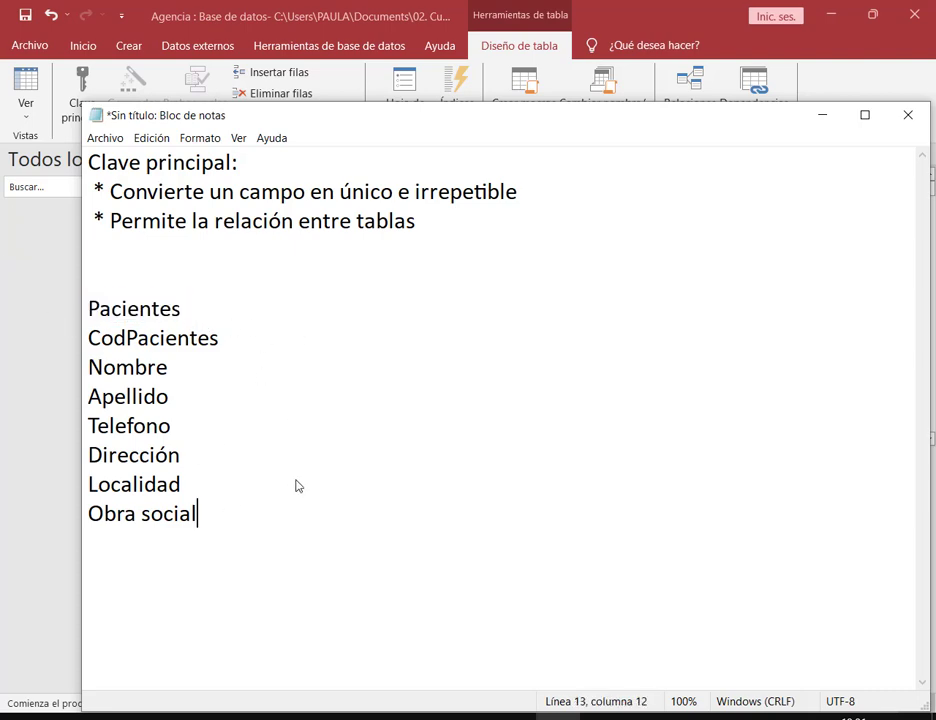
Step: Check the primary key dialog in Access, return to the Notepad notes and move their window higher on the screen
key(alt+Tab)
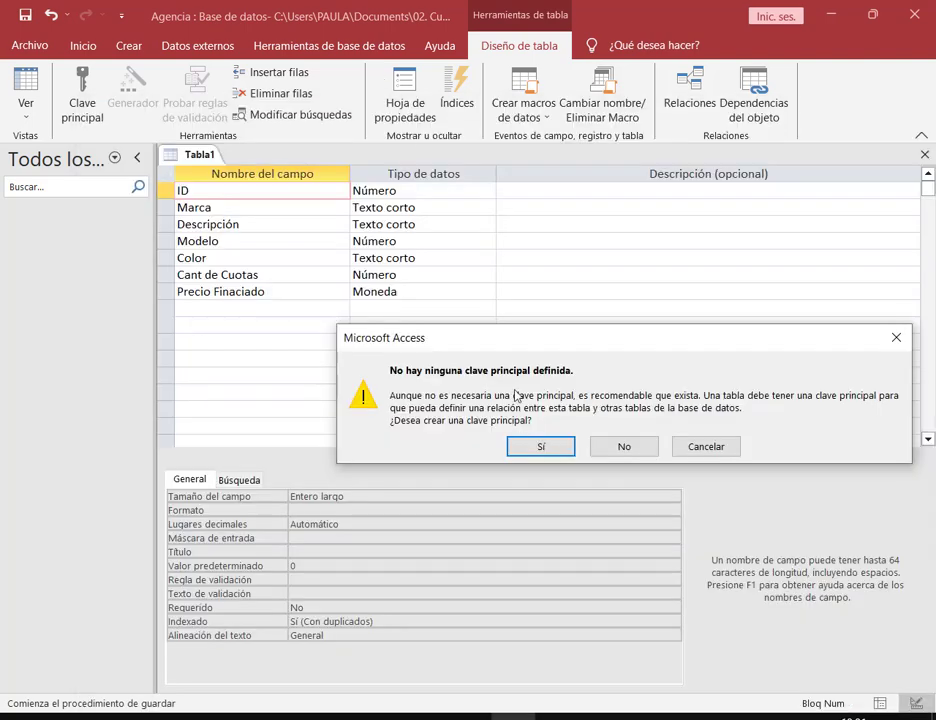
key(alt+Tab)
drag(414, 127, 399, 78)
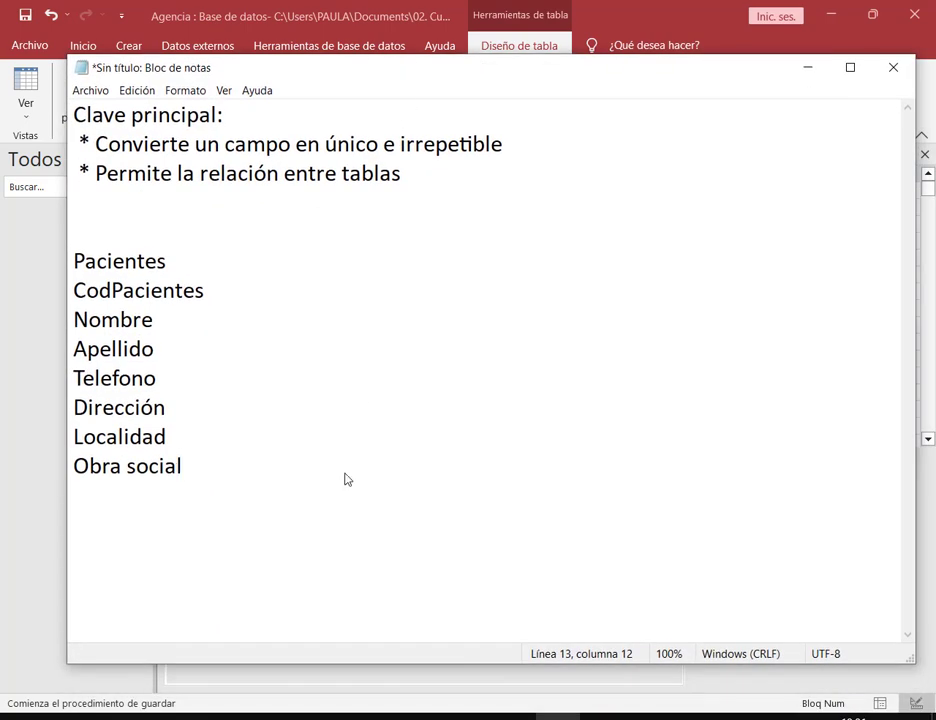
Step: Enlarge the notes window slightly and add the heading Medicos as a second column on the Pacientes line
drag(907, 662, 910, 675)
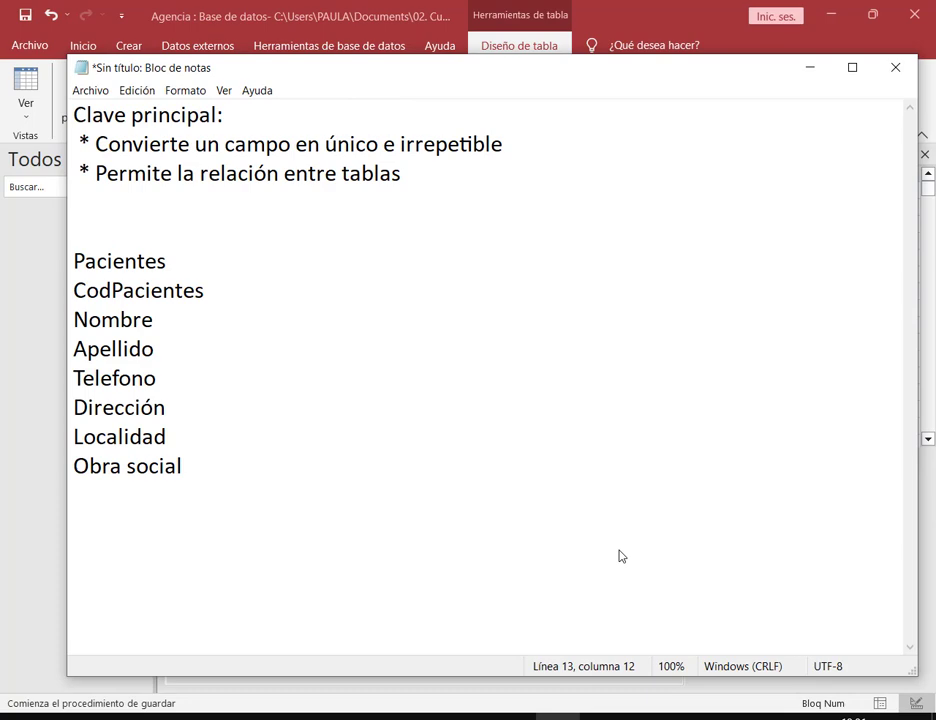
click(194, 269)
key(Tab)
key(Tab)
text(M)
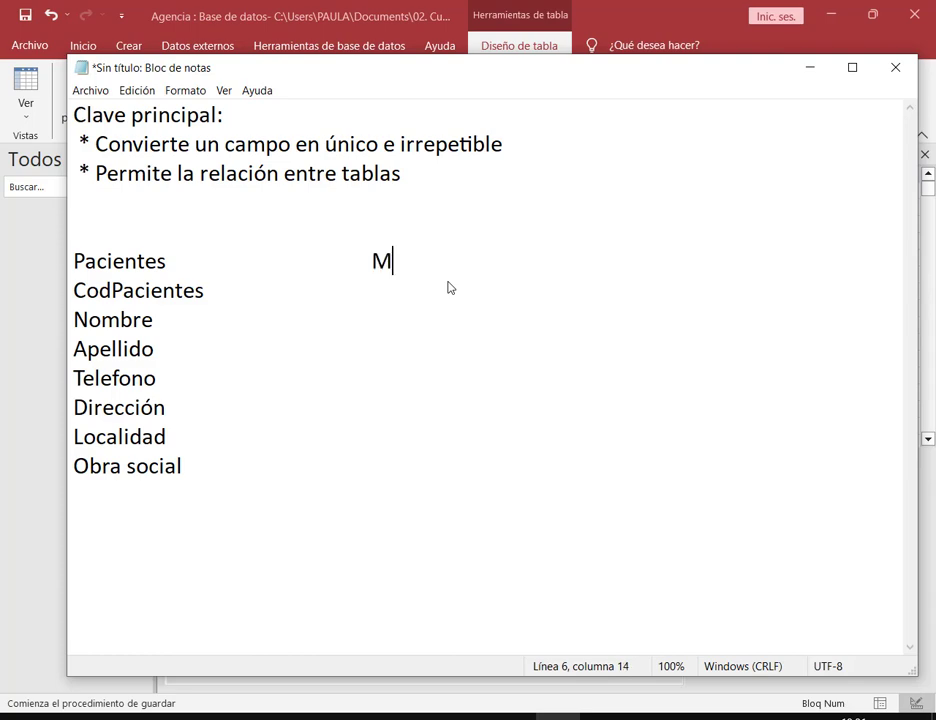
text(edicos)
key(Down)
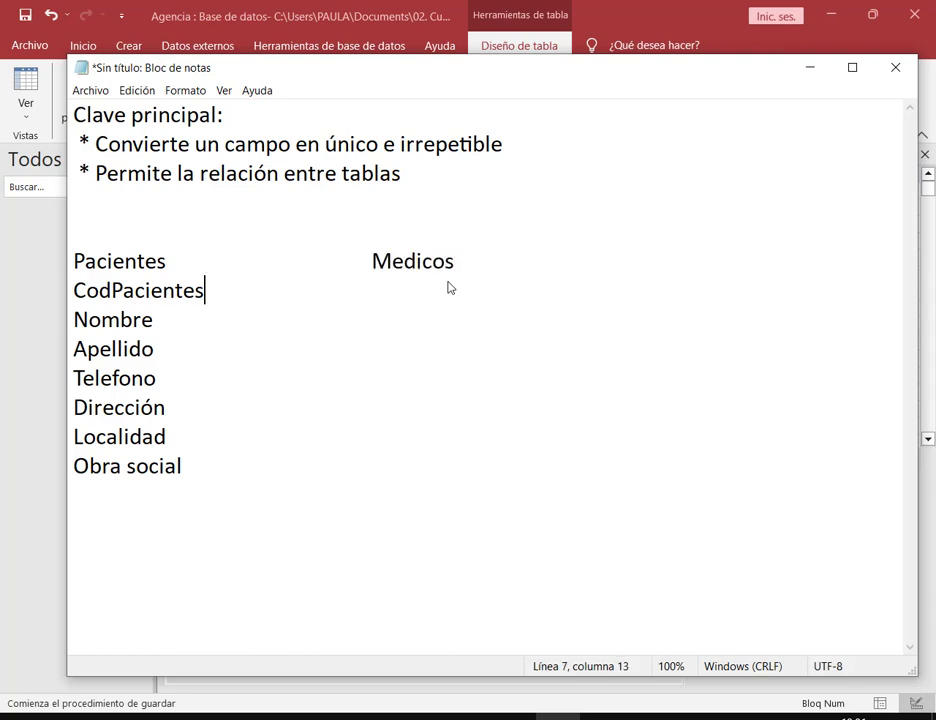
Step: Add the field codMedico under the Medicos heading, on the CodPacientes line
key(Tab)
key(Tab)
key(BackSpace)
text(codMedi)
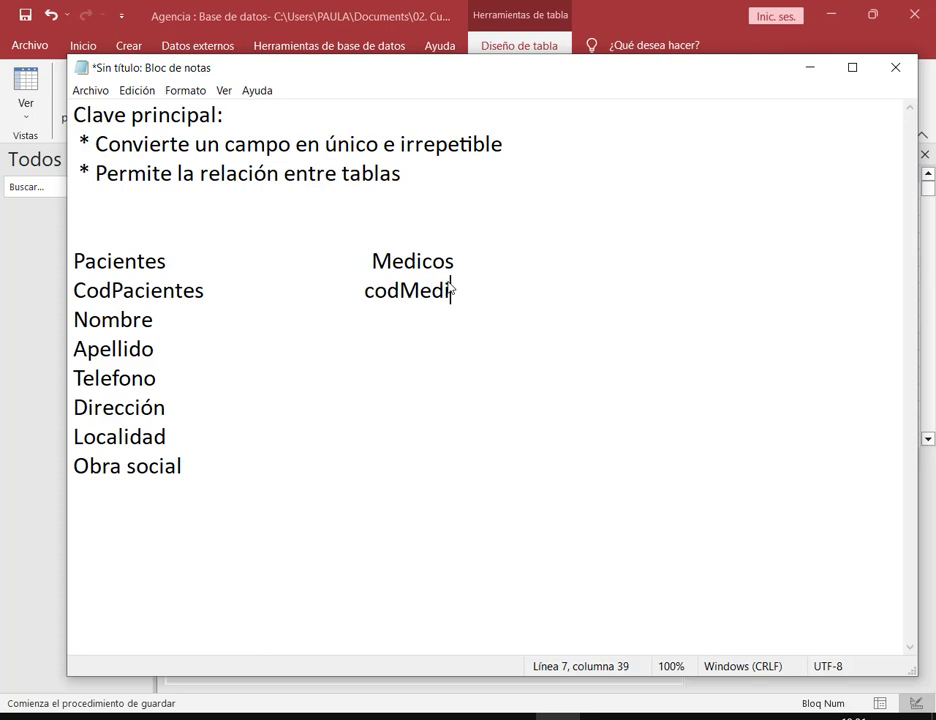
text(co)
Step: Add the fields Nombre and Apellido on separate lines below codMedico, aligned with the Medicos column
key(Down)
key(Tab)
key(Tab)
key(Tab)
text(Nombre)
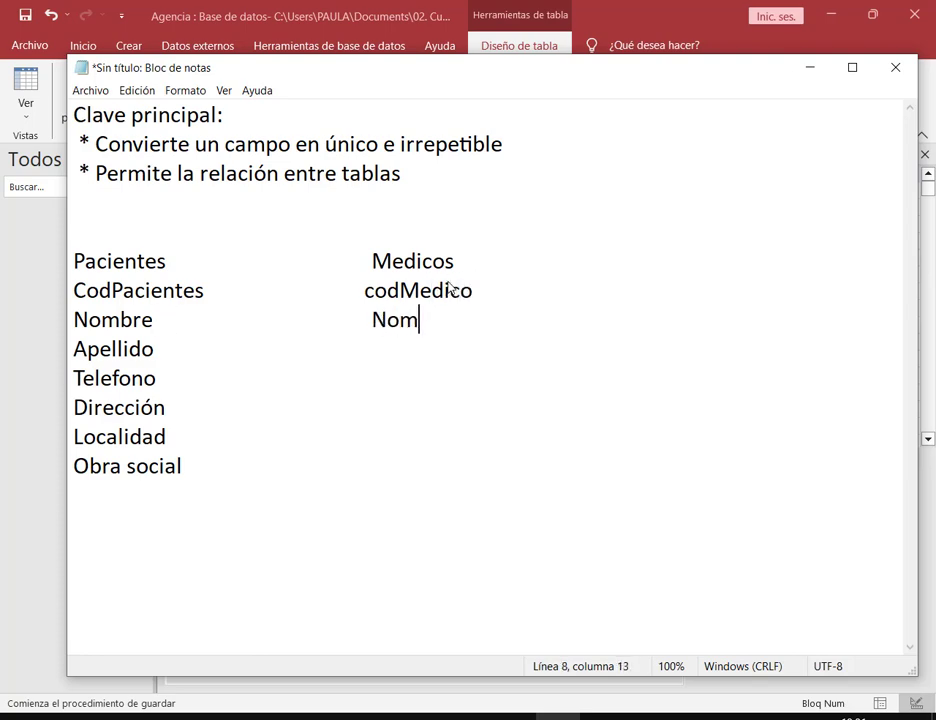
key(Down)
key(Tab)
key(Tab)
key(Tab)
text(Apellido)
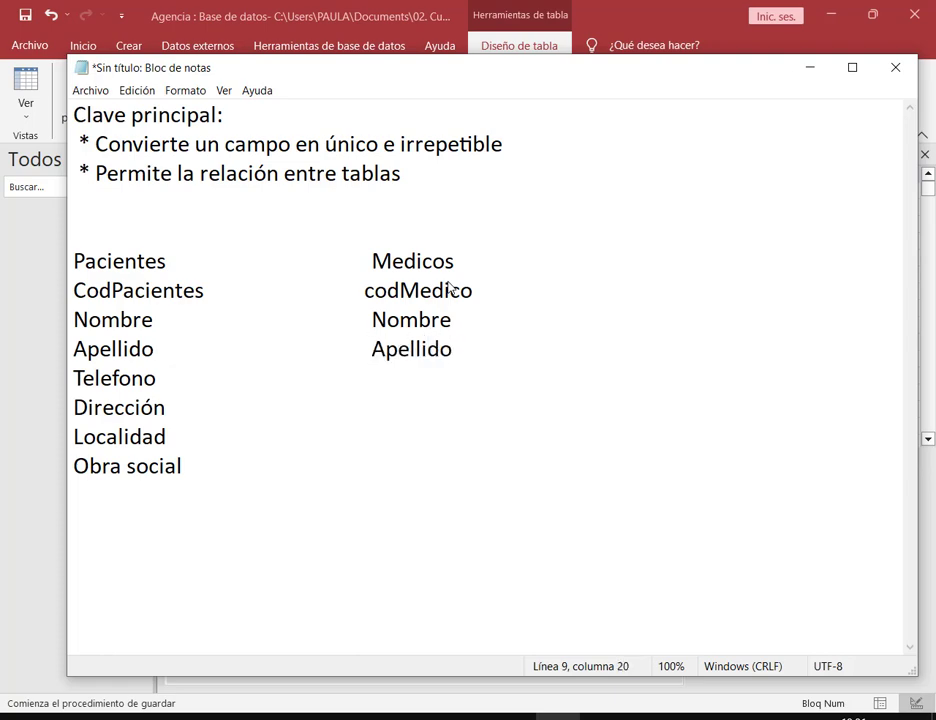
Step: Add the field Especialidad to the Medicos column, on the Telefono line
key(Down)
key(Tab)
key(Tab)
key(Tab)
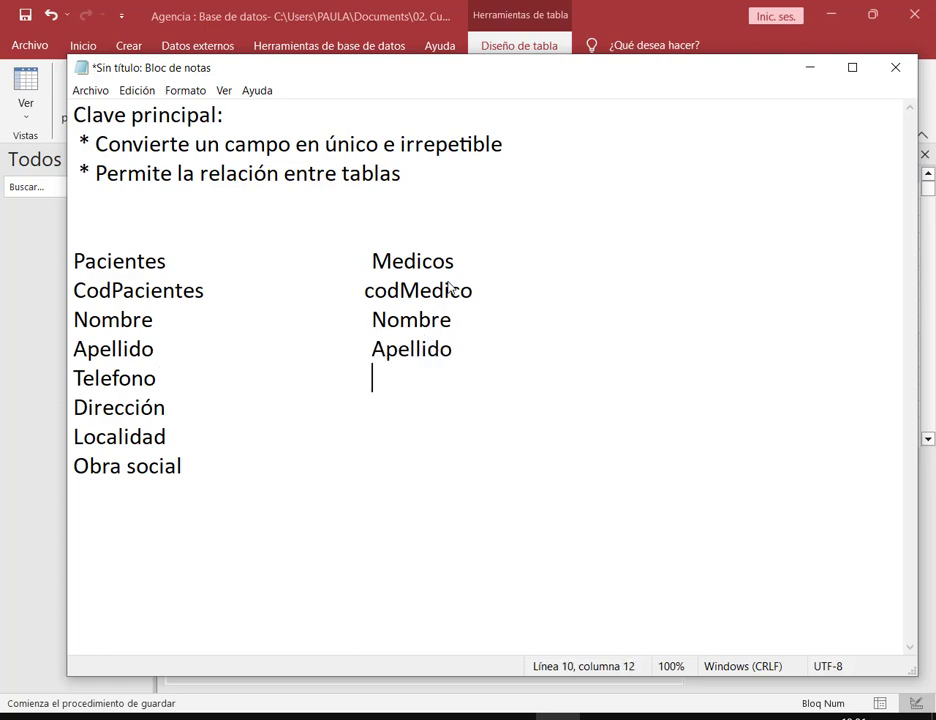
text(Especialidad)
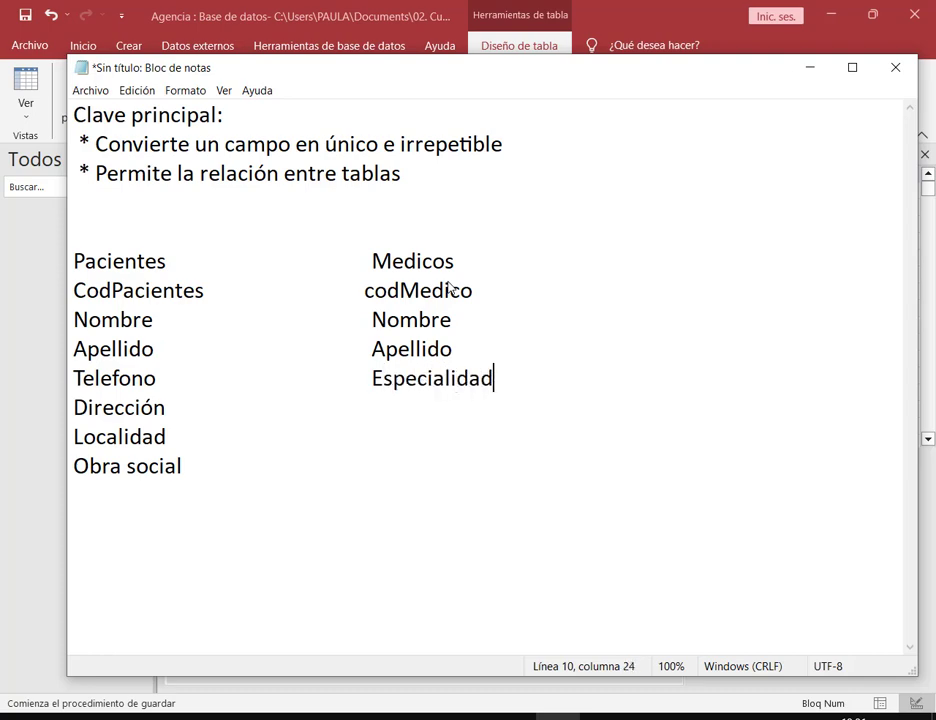
Step: Outline the Pacientes and Medicos lists with blue boxes, point an arrow at each, and clear the annotations
click(450, 289)
key(Up)
key(Up)
key(Down)
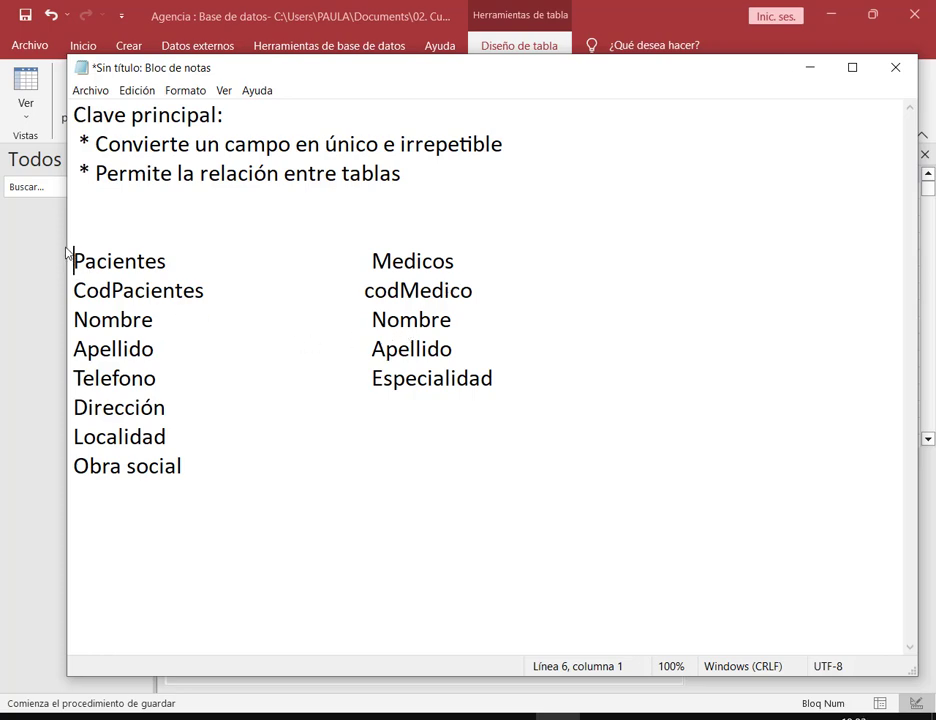
mouse_move(64, 247)
mouse_down()
mouse_move(215, 410)
mouse_move(231, 496)
mouse_move(232, 458)
mouse_move(228, 491)
mouse_up()
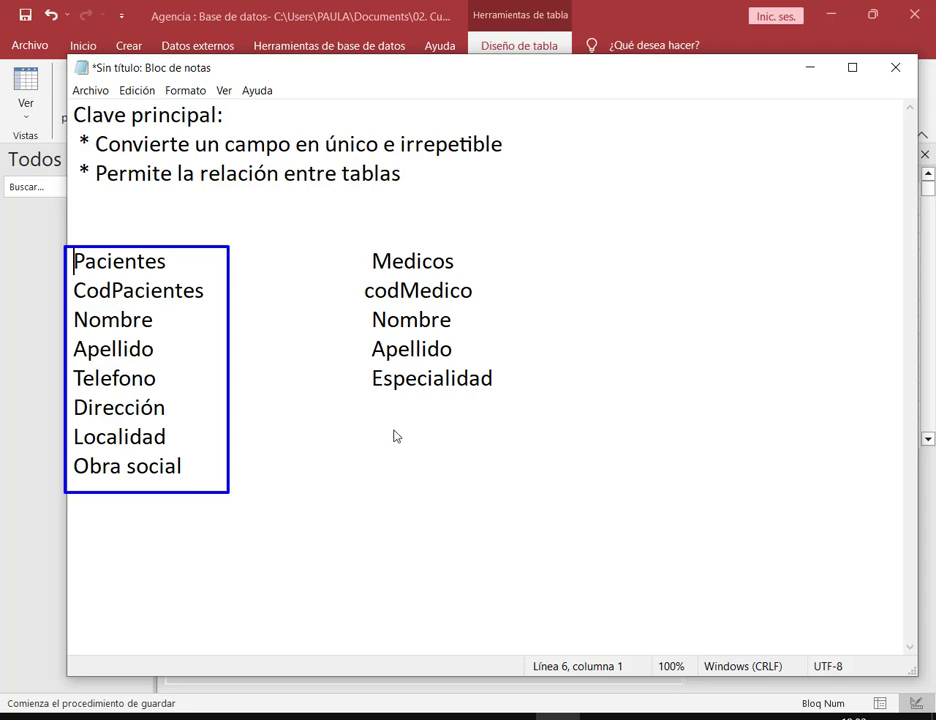
mouse_move(364, 238)
mouse_down()
mouse_move(500, 358)
mouse_move(517, 403)
mouse_up()
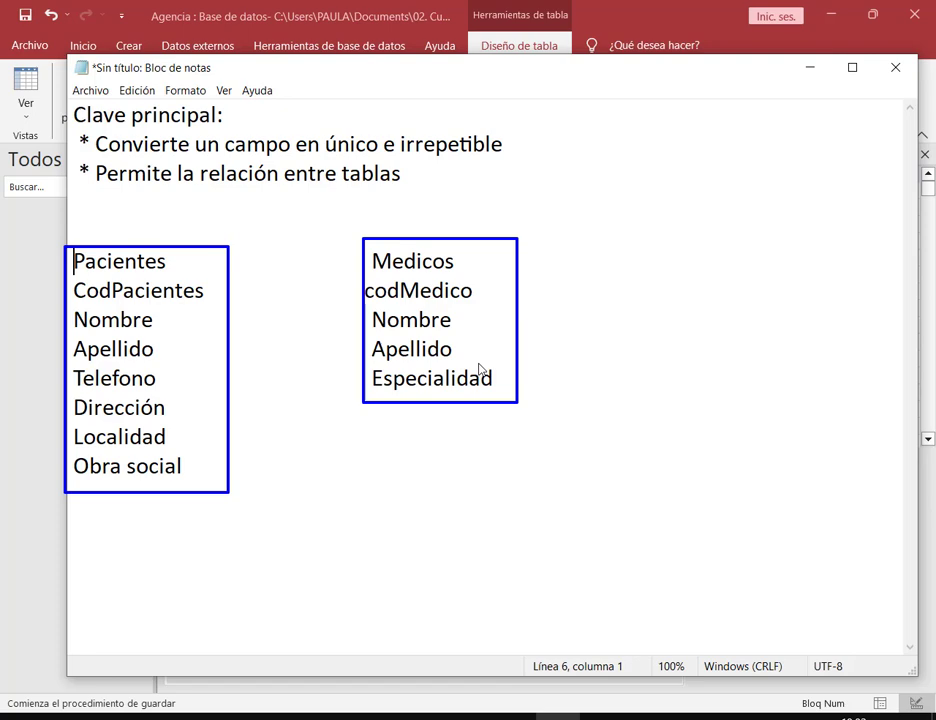
drag(221, 185, 205, 248)
drag(545, 181, 524, 238)
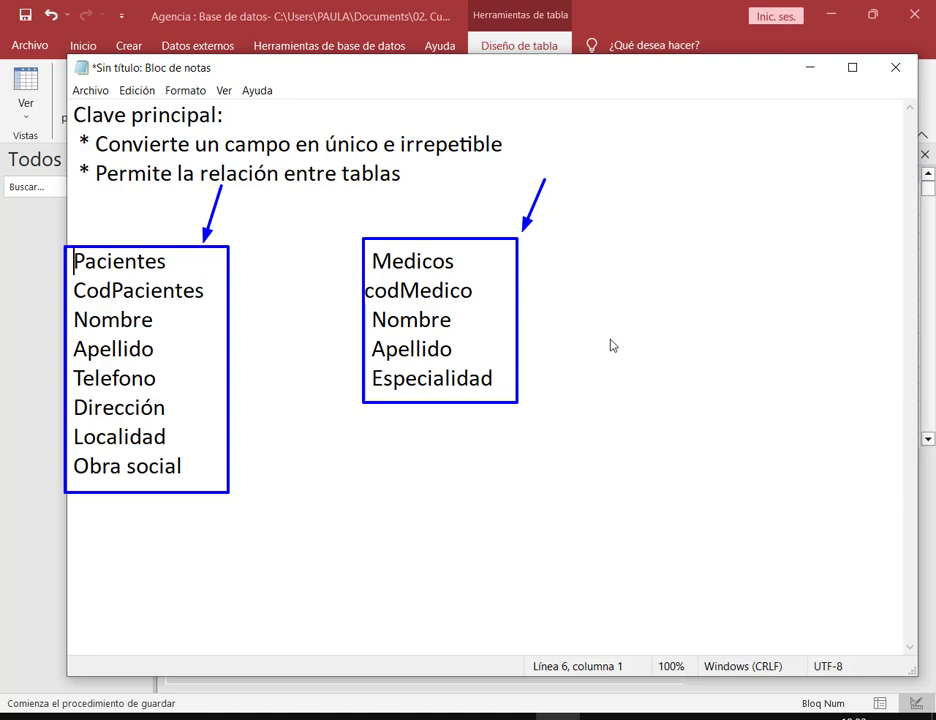
key(Escape)
Step: Add the heading Turnos as a third column on the line of the Pacientes and Medicos headings
click(603, 266)
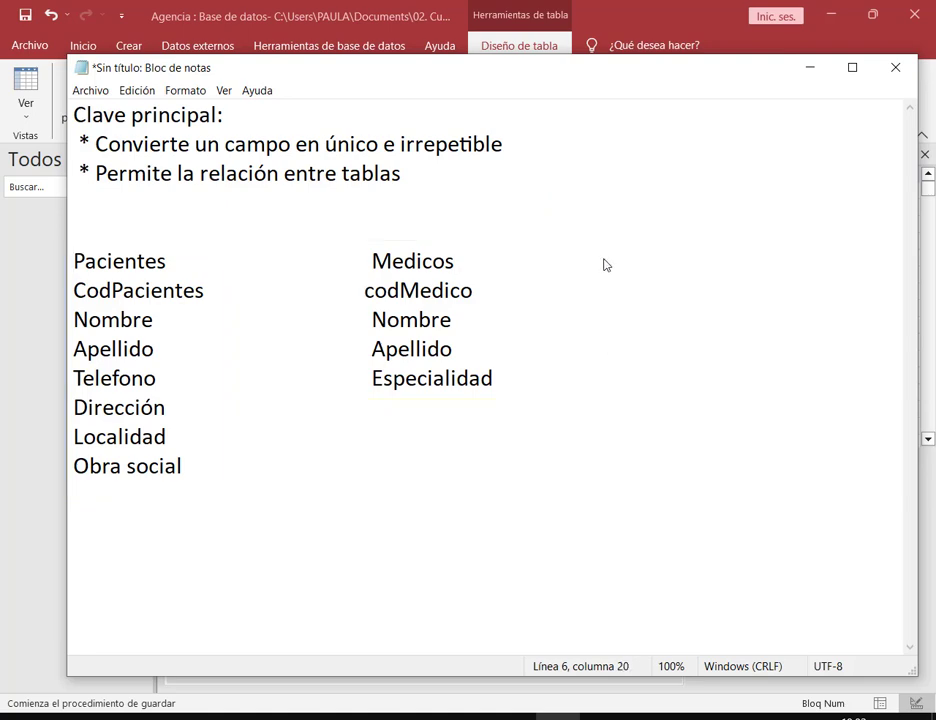
key(Tab)
key(Tab)
key(Tab)
key(Tab)
text(R)
key(BackSpace)
key(BackSpace)
key(BackSpace)
key(BackSpace)
key(BackSpace)
key(BackSpace)
key(Tab)
key(Tab)
key(Tab)
text(t)
key(BackSpace)
text(TURNO)
key(BackSpace)
key(BackSpace)
key(BackSpace)
key(BackSpace)
text(urnos)
Step: Add the fields codTurno and Fecha on separate lines under the Turnos heading
key(Down)
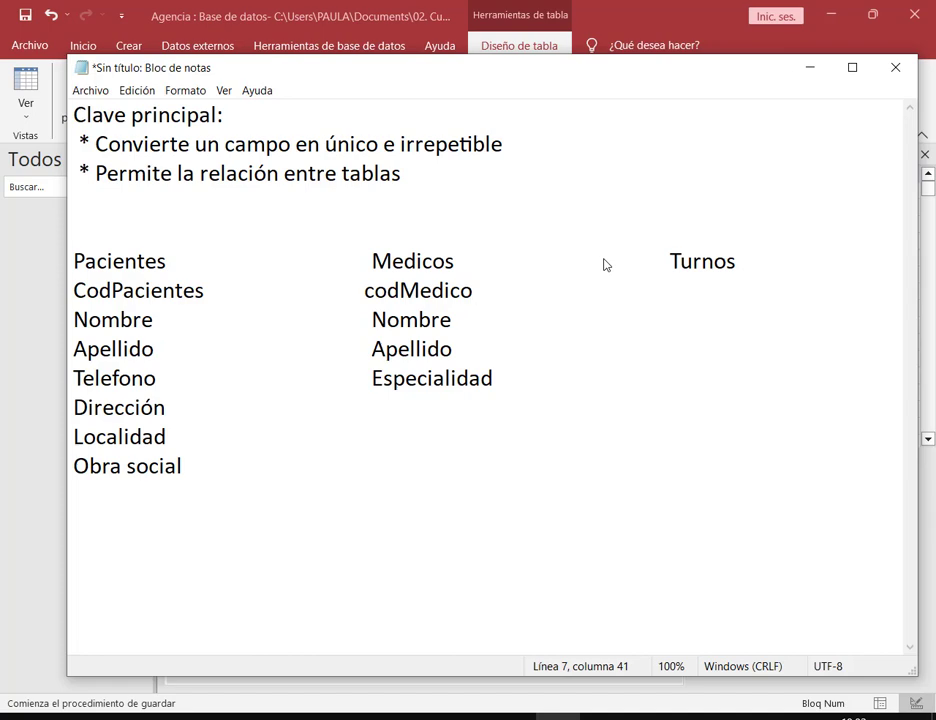
key(Tab)
text(codTurno)
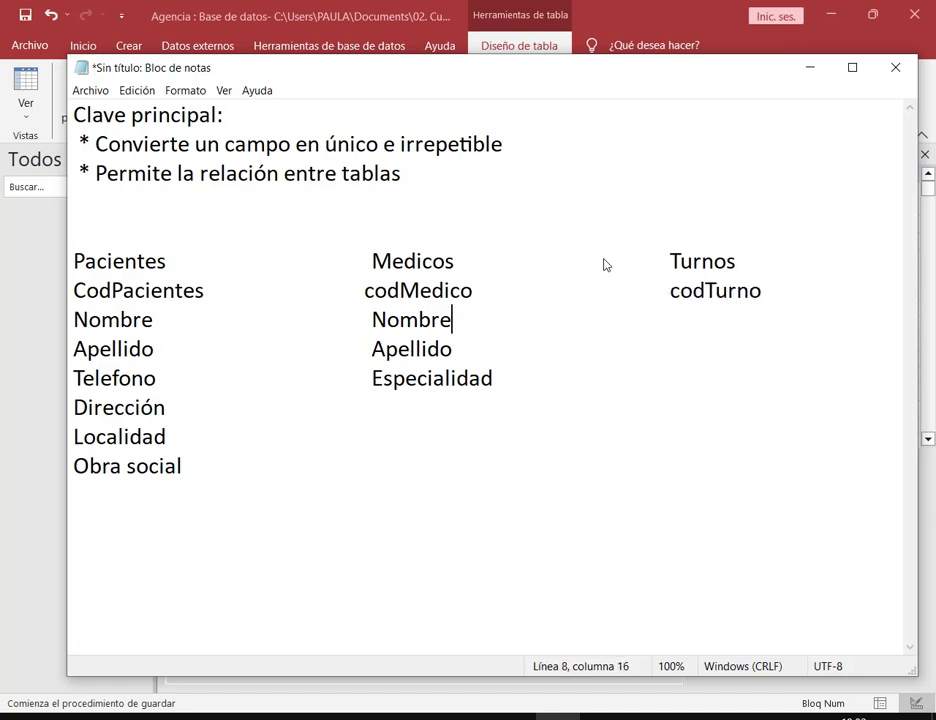
key(Tab)
key(Tab)
text(Fecha)
Step: Add the field Horario below Fecha in the Turnos column
key(Down)
key(Tab)
key(Tab)
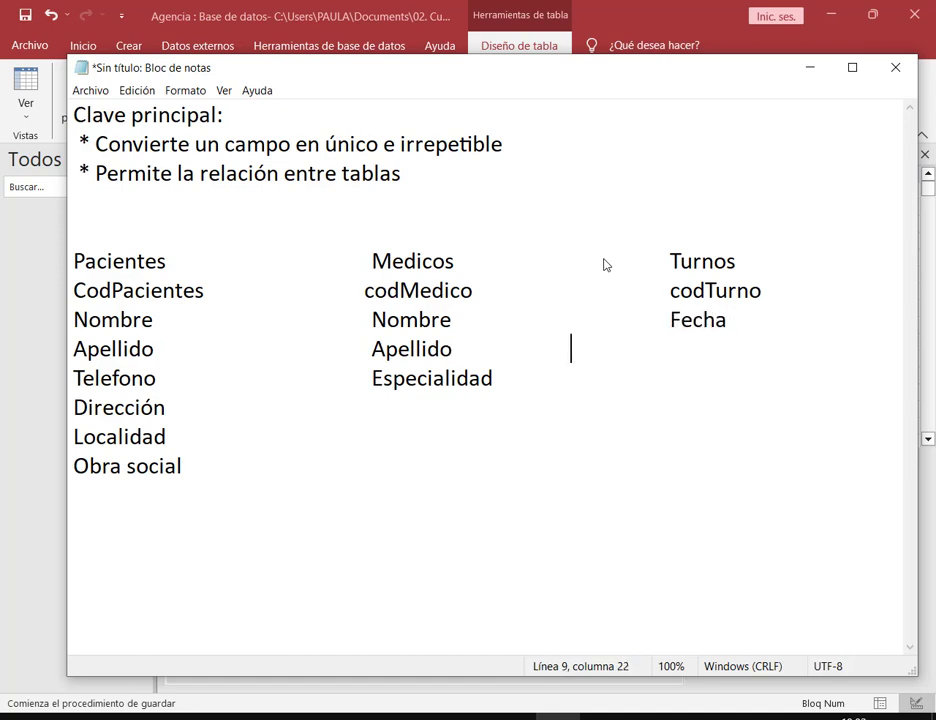
key(Tab)
text(Hora)
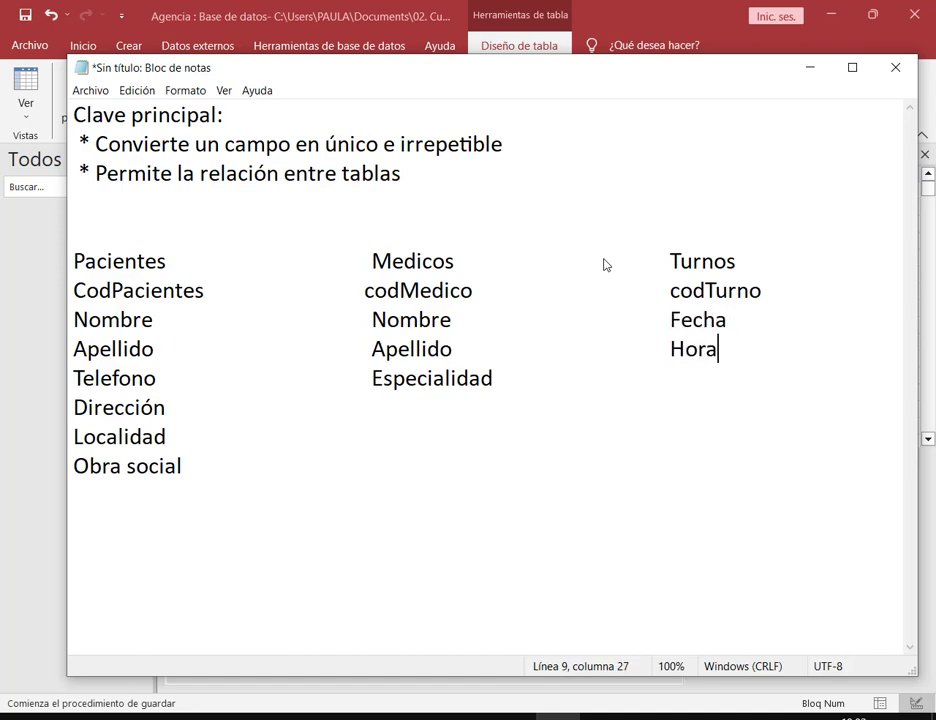
text(rio)
Step: Add the field CodPacientes below Horario in the Turnos column
key(Down)
key(Tab)
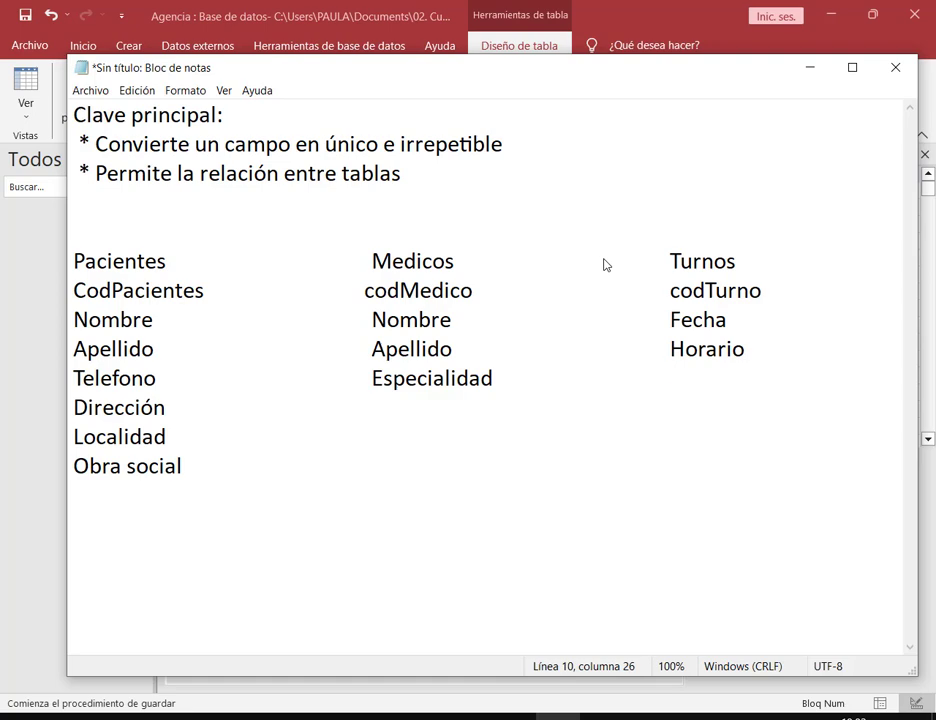
text(CodP)
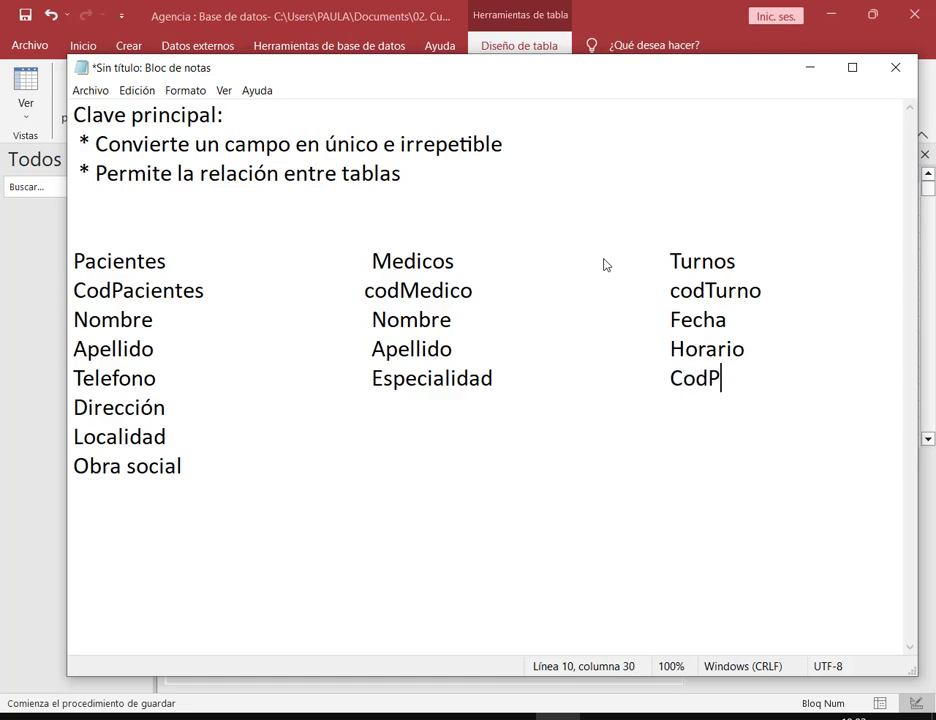
text(acientes)
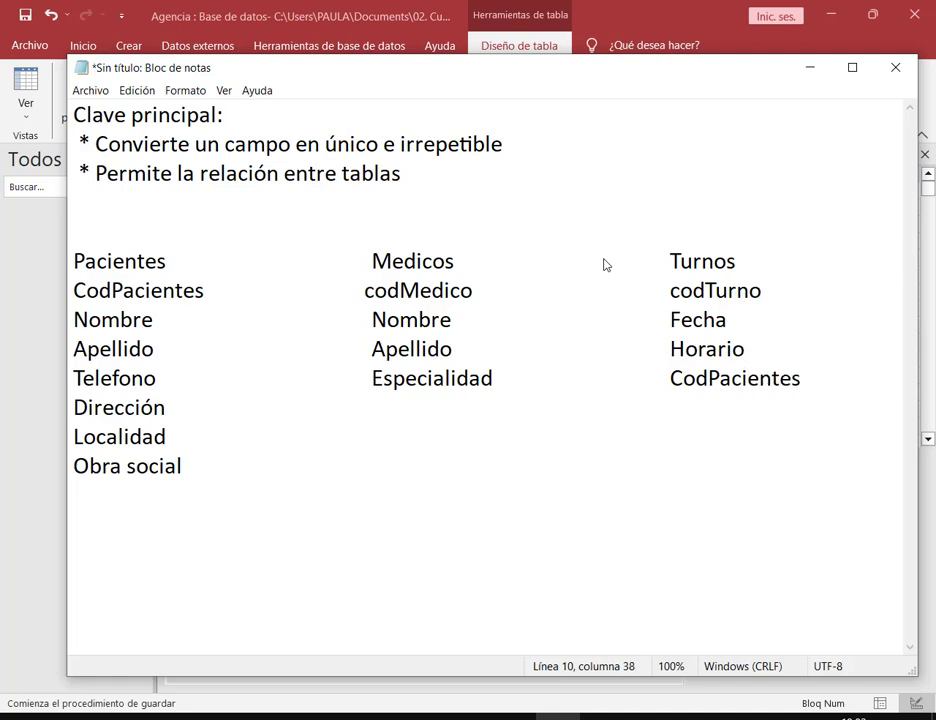
Step: Add the field CodMedico below CodPacientes as the last entry of the Turnos column
key(Down)
key(Tab)
key(Tab)
key(Tab)
key(Tab)
key(Tab)
key(Tab)
text(CodMedico)
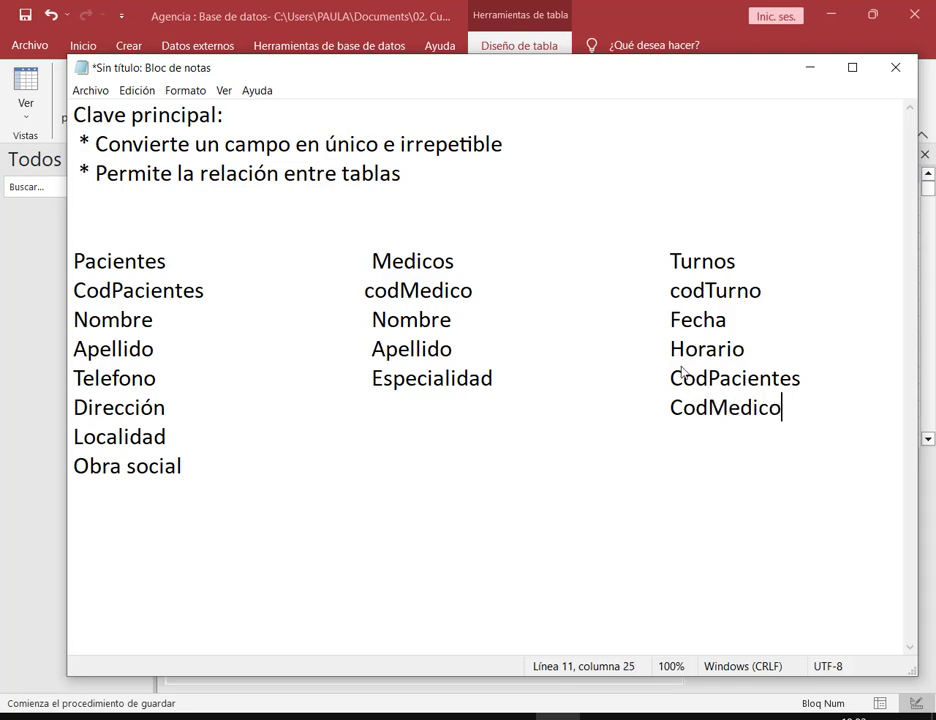
Step: Outline the Turnos list and its CodPacientes and CodMedico fields in blue, and remove both boxes
mouse_move(652, 226)
mouse_down()
mouse_move(794, 349)
mouse_move(853, 452)
mouse_up()
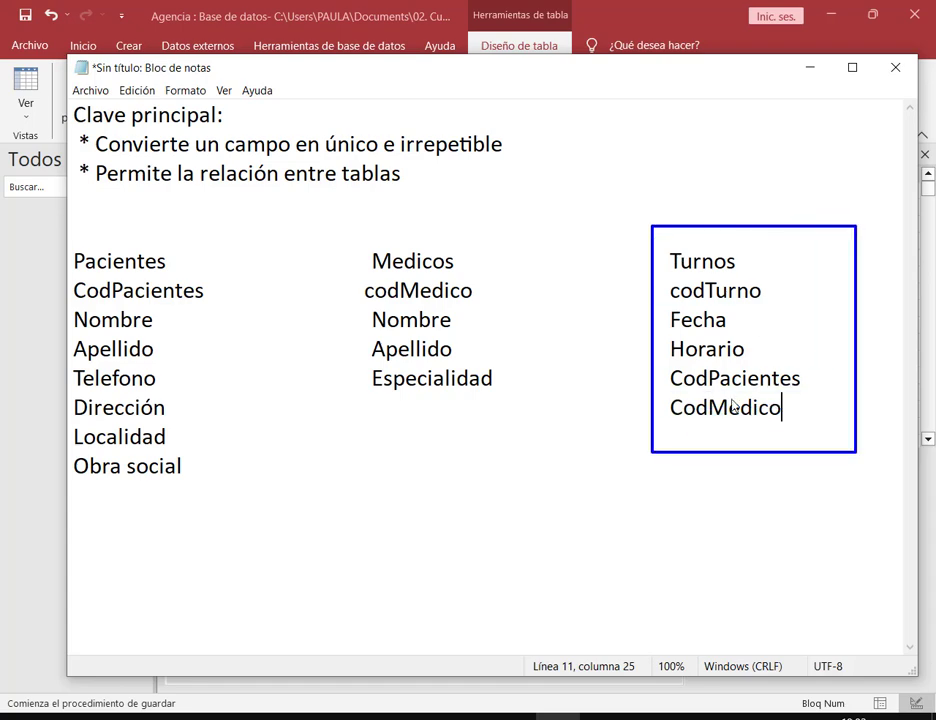
mouse_move(661, 366)
mouse_down()
mouse_move(783, 398)
mouse_move(817, 422)
mouse_up()
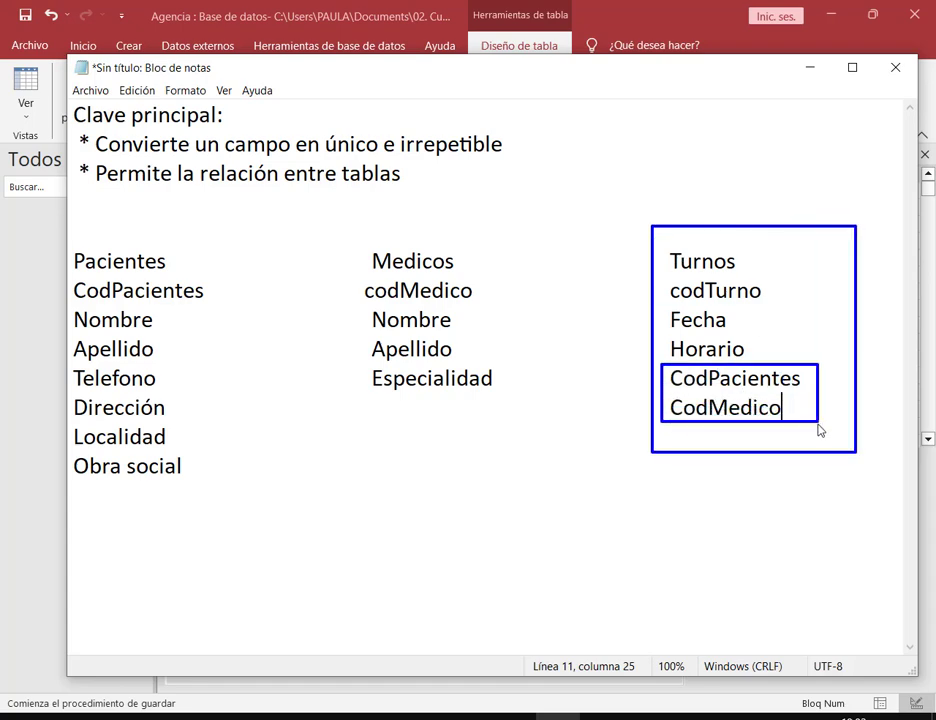
key(ctrl+z)
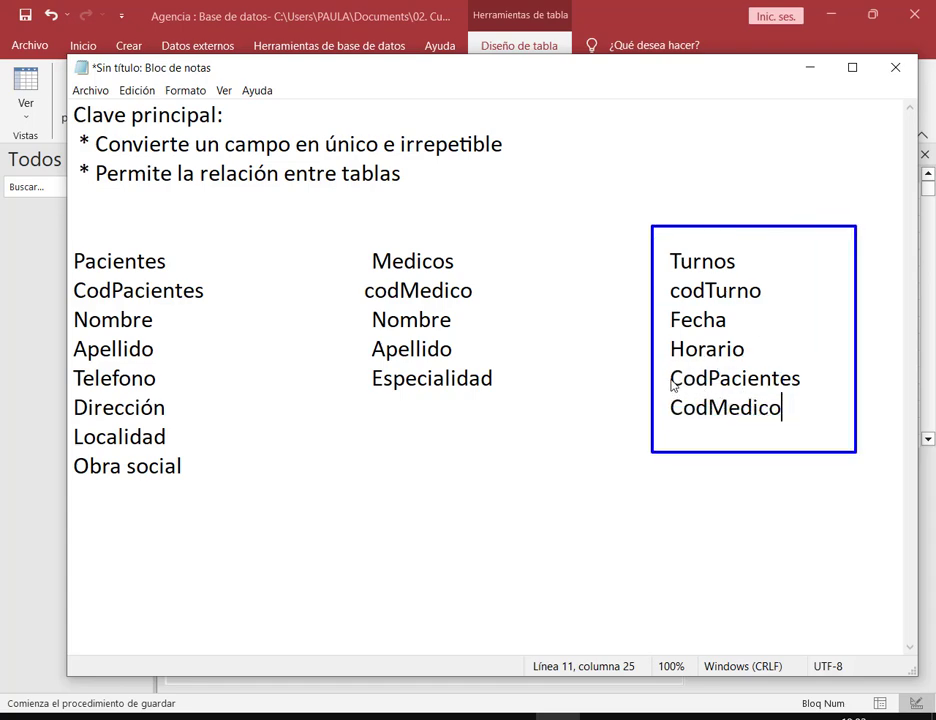
key(ctrl+z)
Step: Box CodPacientes in blue in Pacientes and Turnos, box codMedico in red in Medicos and Turnos, and clear the marks
drag(63, 275, 227, 306)
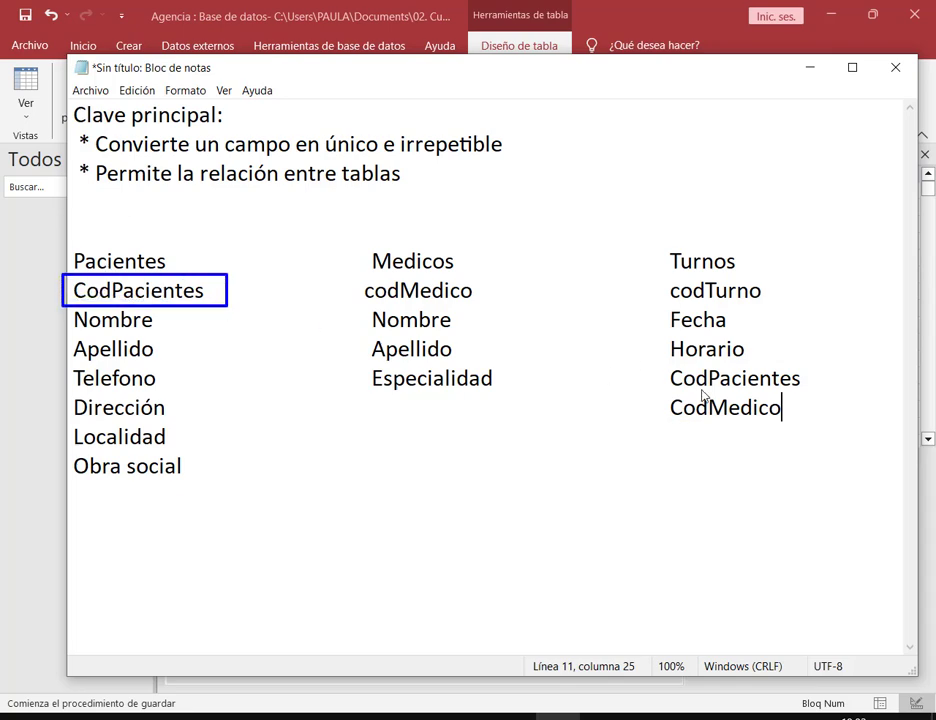
drag(657, 361, 822, 395)
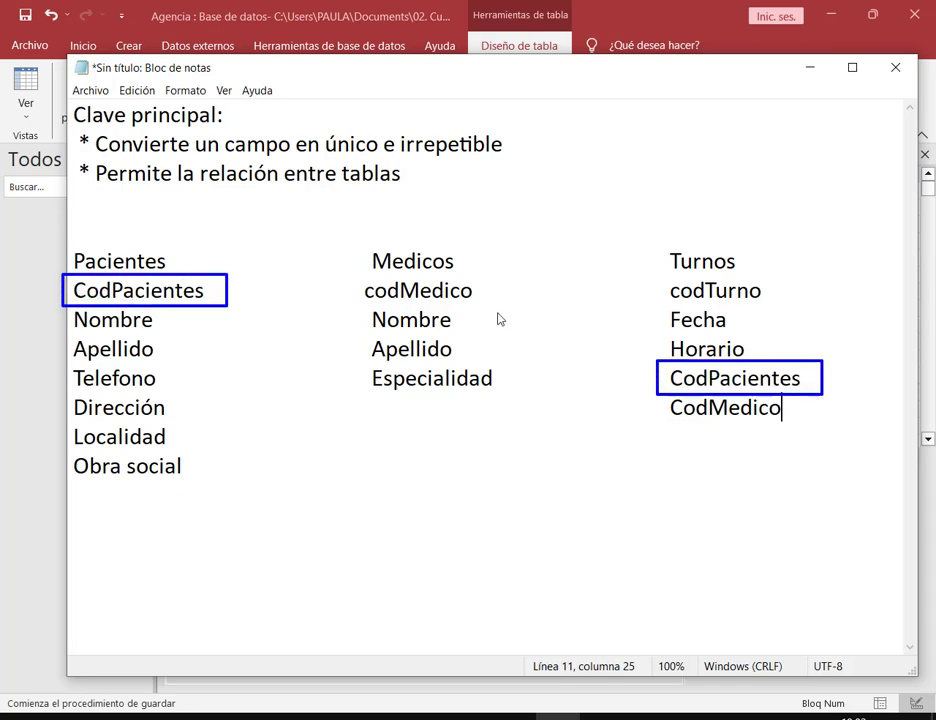
drag(354, 276, 481, 307)
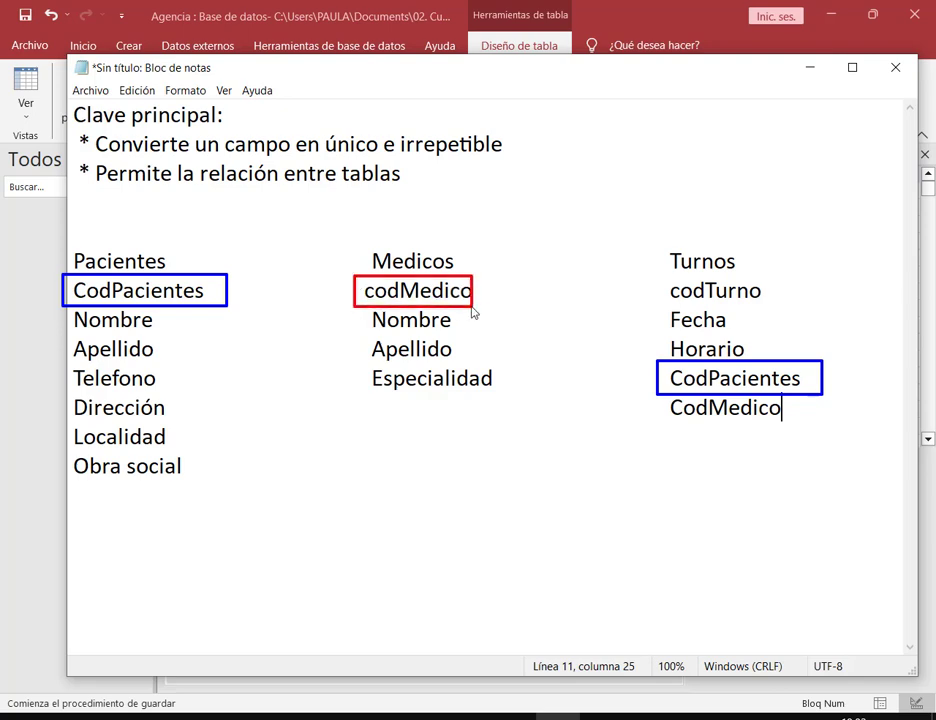
mouse_move(662, 396)
mouse_down()
mouse_move(823, 431)
mouse_move(806, 431)
mouse_up()
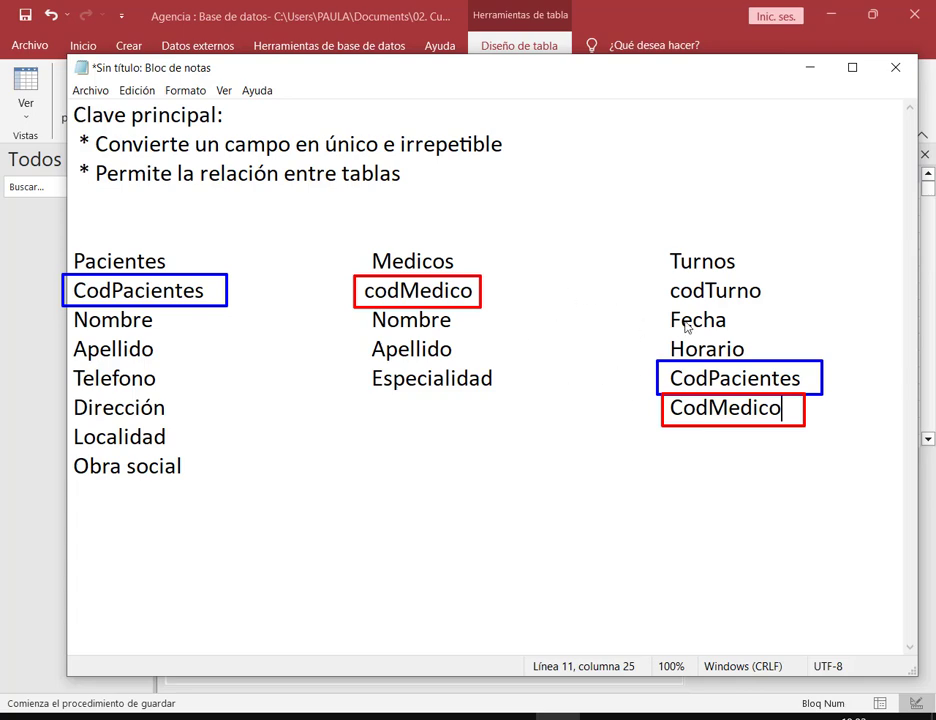
key(e)
Step: Outline the Turnos list in blue and briefly mark CodPacientes in Turnos and in Pacientes, removing each field mark
key(b)
mouse_move(651, 238)
mouse_down()
mouse_move(741, 286)
mouse_move(837, 412)
mouse_move(831, 432)
mouse_up()
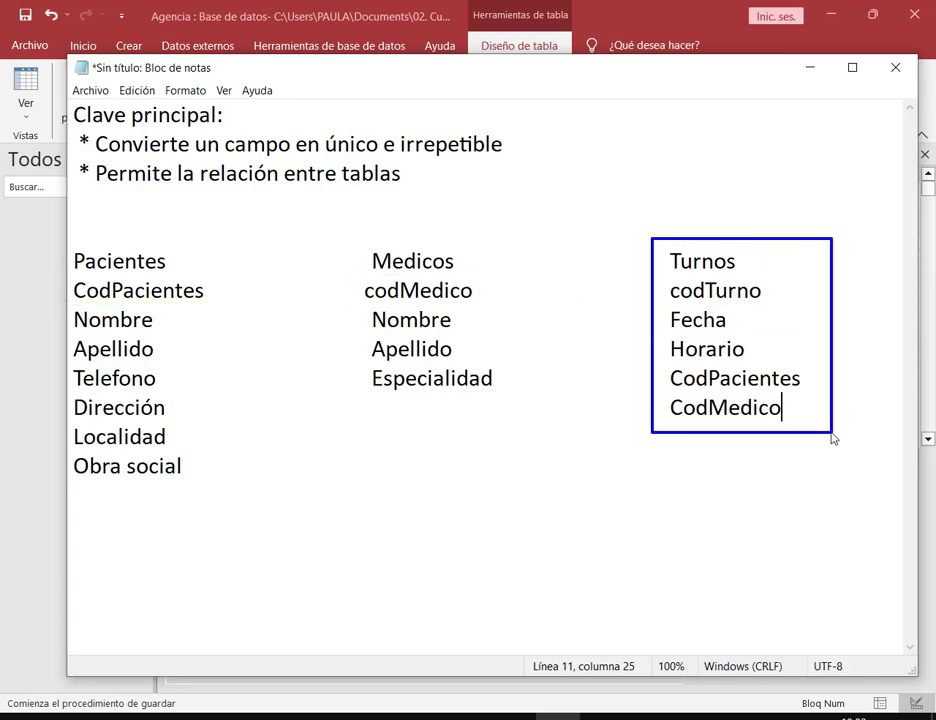
drag(677, 389, 795, 389)
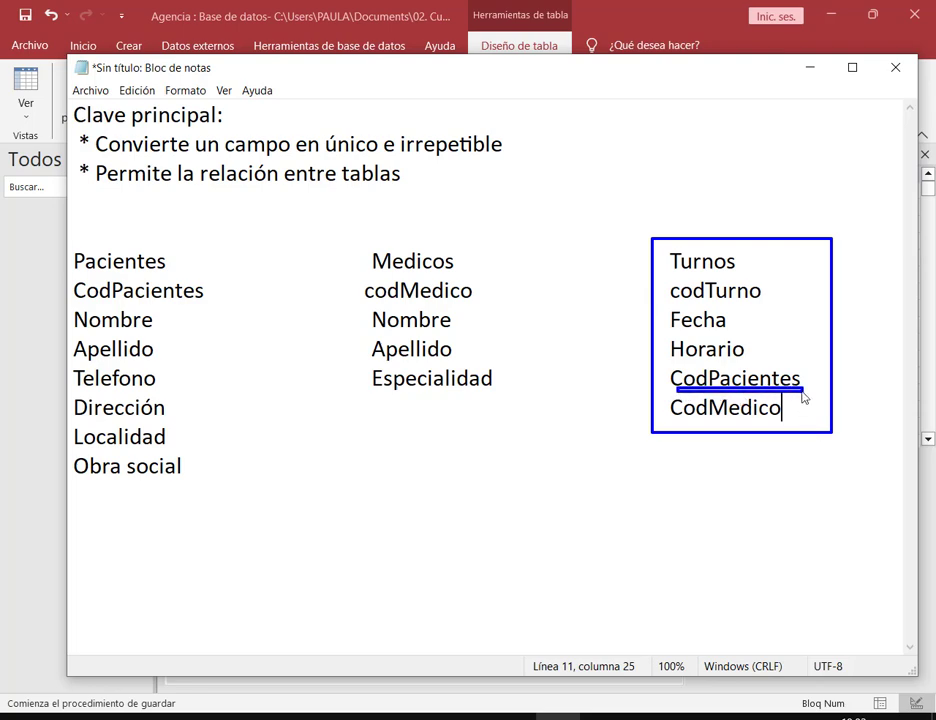
key(ctrl+z)
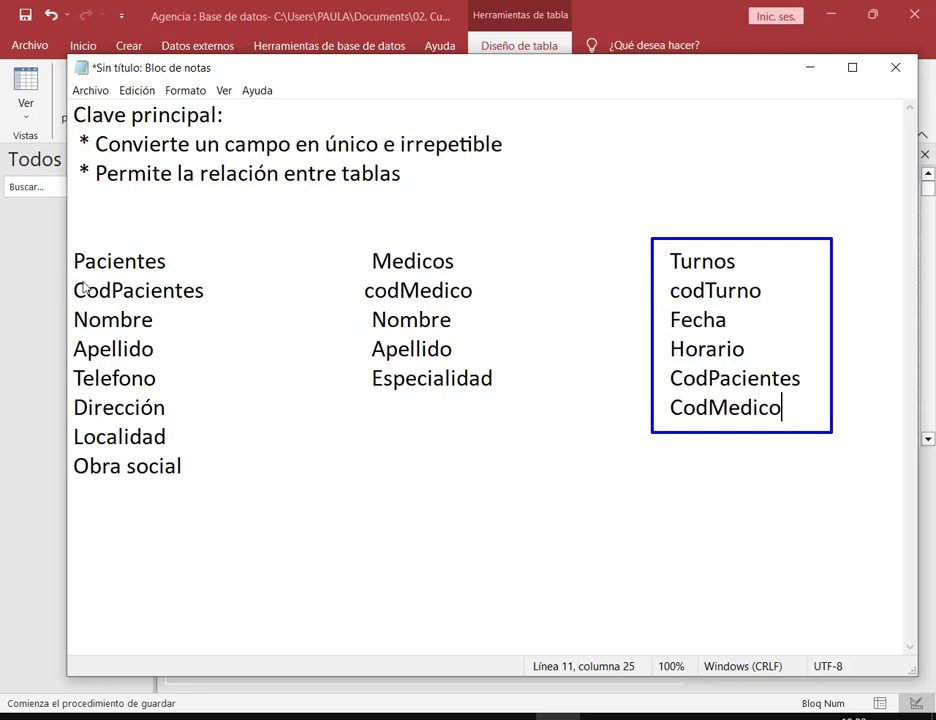
drag(70, 275, 213, 311)
key(ctrl+z)
Step: Briefly box CodMedico in Turnos and codMedico in Medicos, and remove all remaining annotations
drag(670, 391, 795, 430)
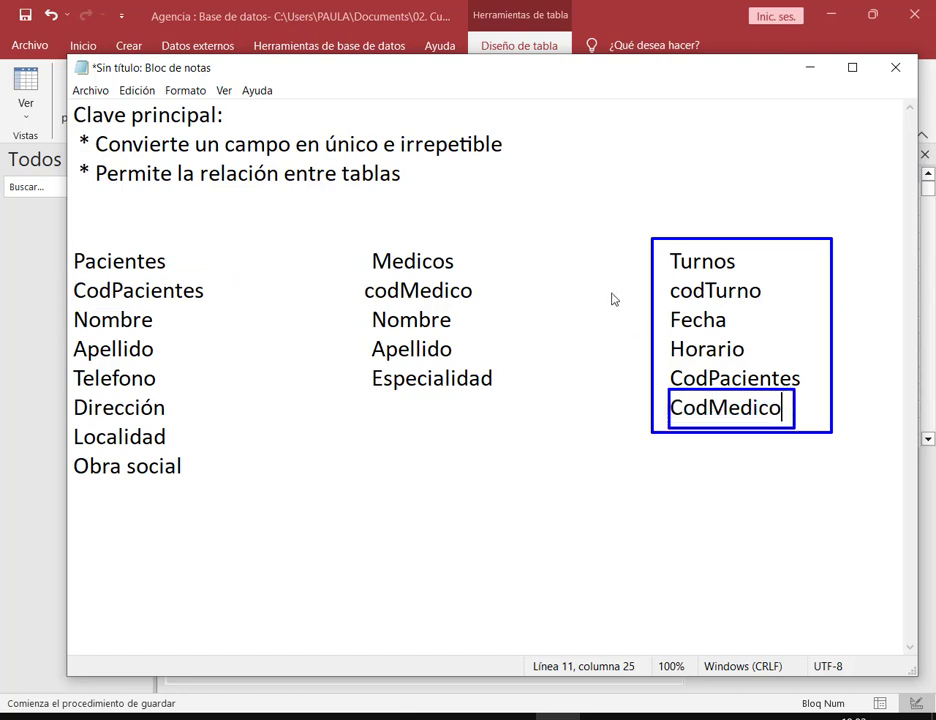
key(ctrl+z)
drag(355, 273, 491, 313)
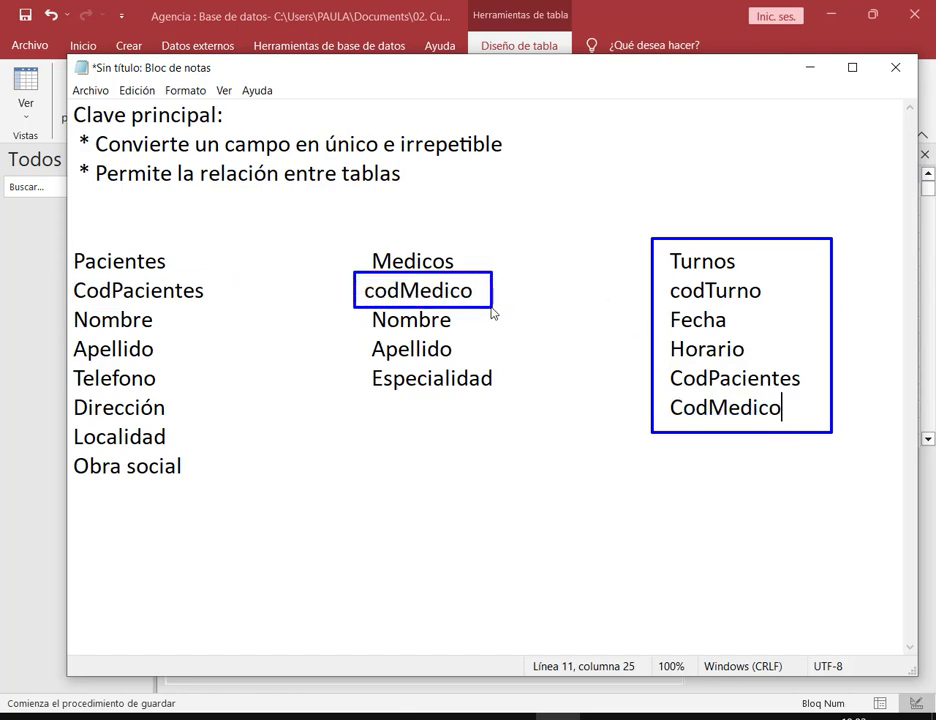
key(ctrl+z)
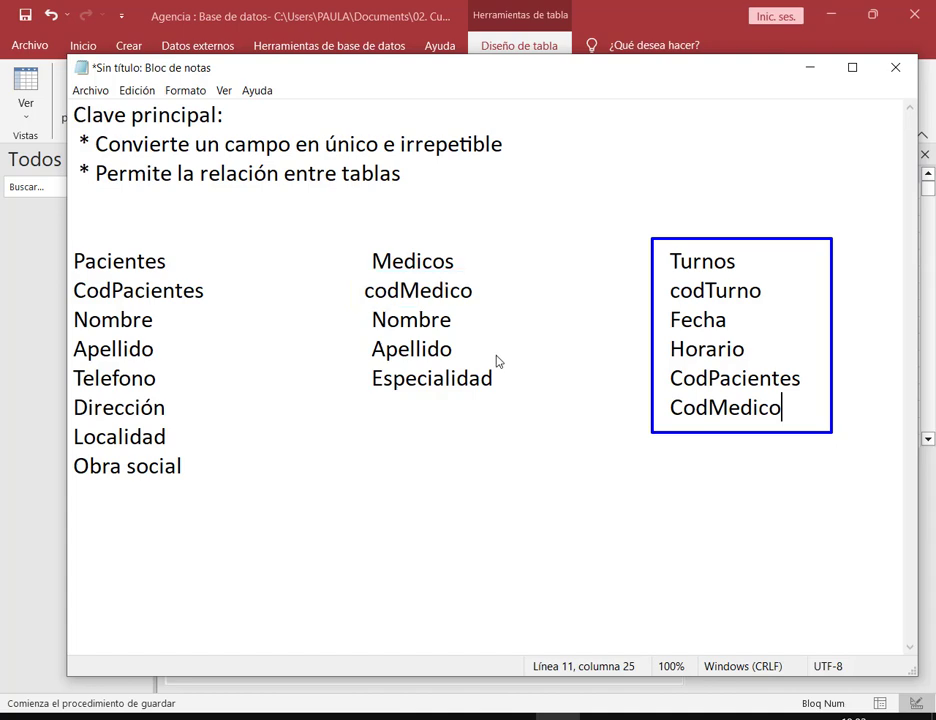
key(ctrl+z)
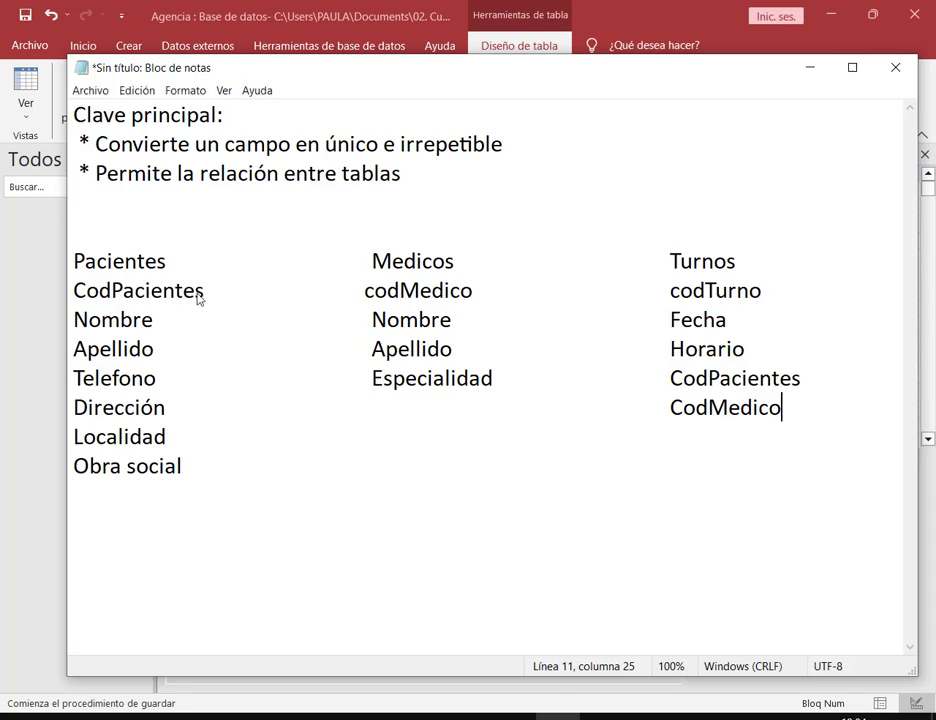
Step: Box CodPacientes in Pacientes in blue, draw arrows to the box and down beside the fields, and clear the marks
drag(63, 274, 213, 314)
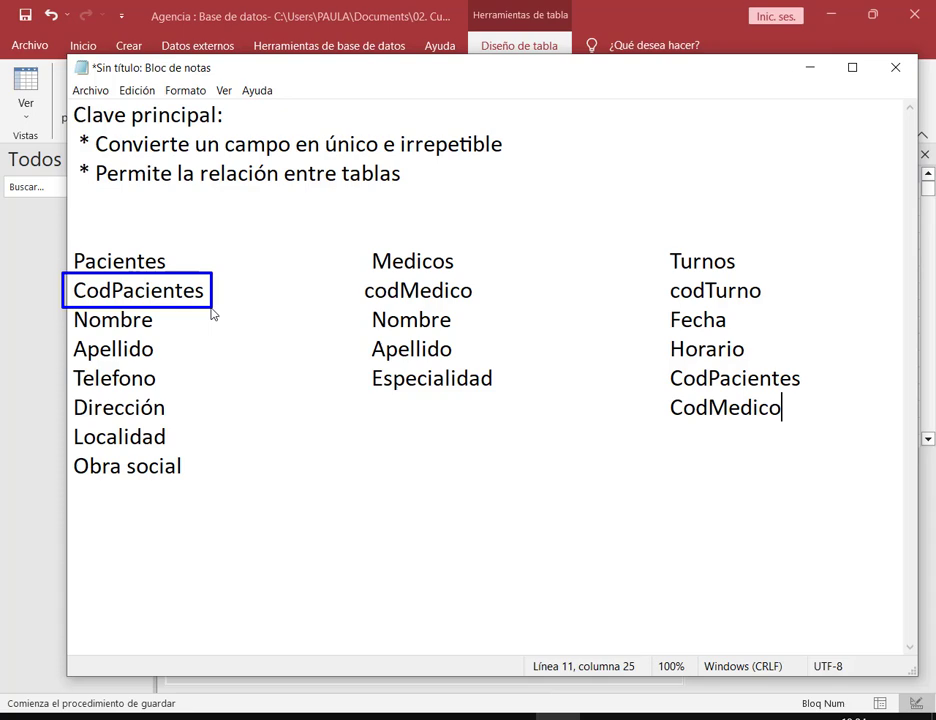
drag(248, 229, 207, 277)
drag(212, 313, 211, 489)
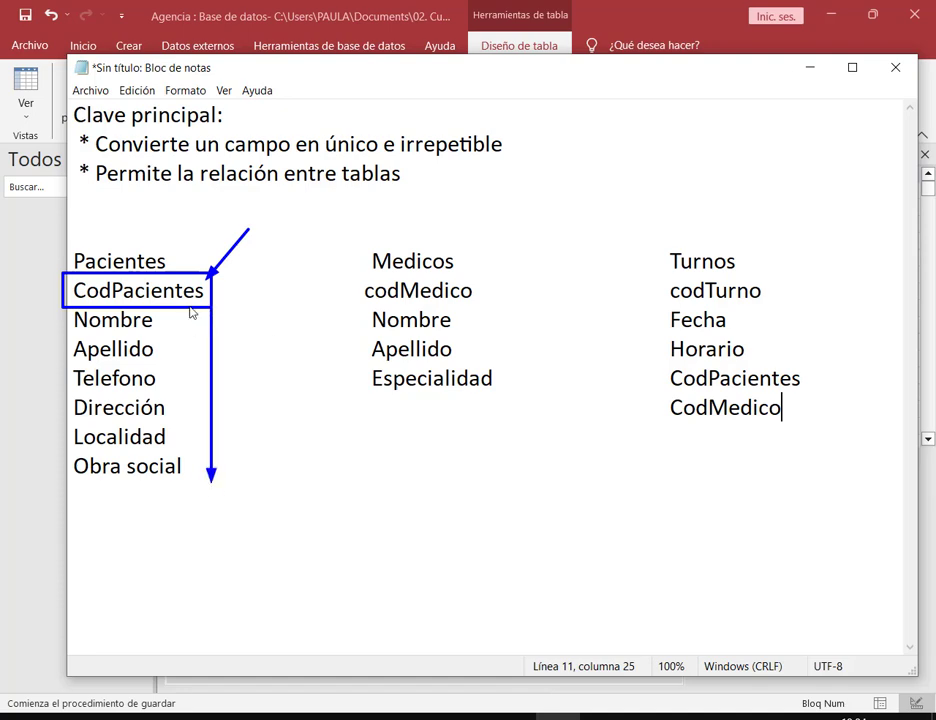
key(Escape)
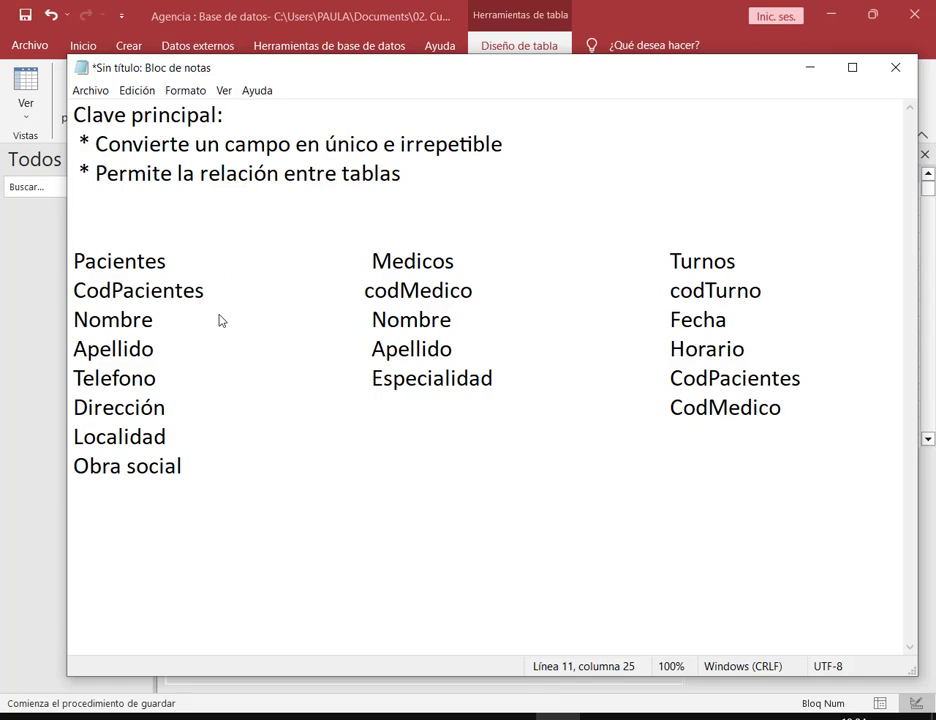
Step: Mark CodPacientes with a box and downward arrow, box "Permite la relación entre tablas" in blue, and clear each annotation
mouse_move(66, 275)
mouse_down()
mouse_move(220, 306)
mouse_move(226, 465)
mouse_move(216, 490)
mouse_up()
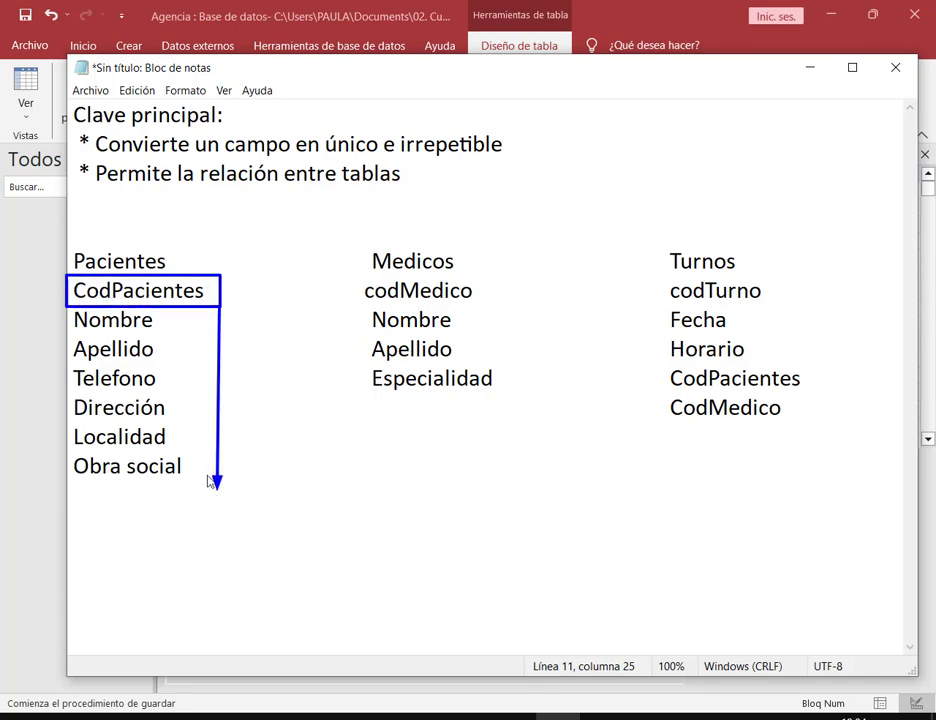
key(Escape)
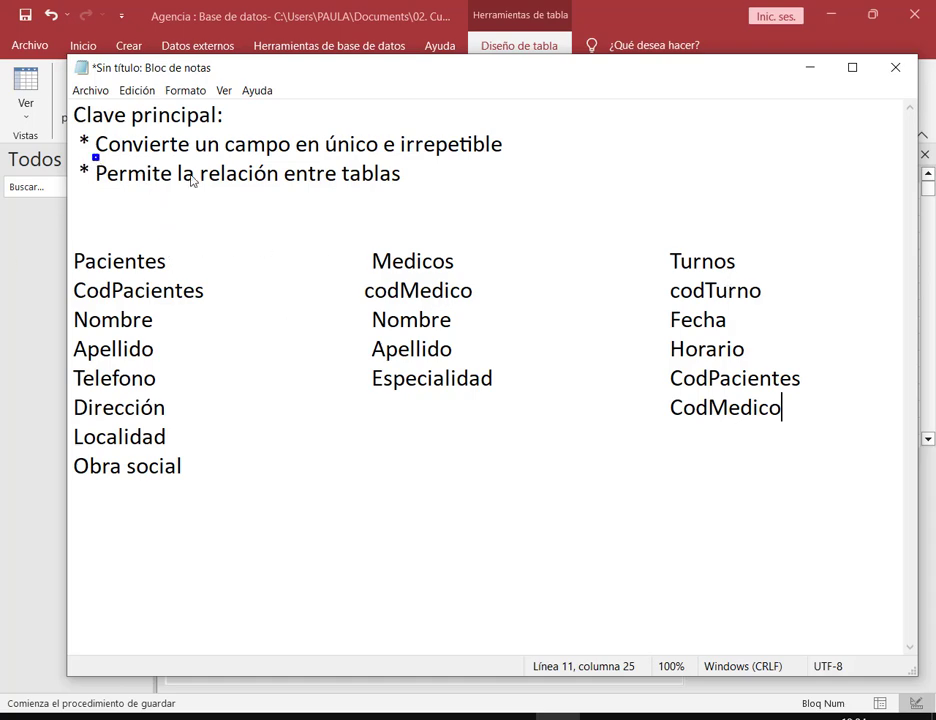
drag(94, 155, 417, 200)
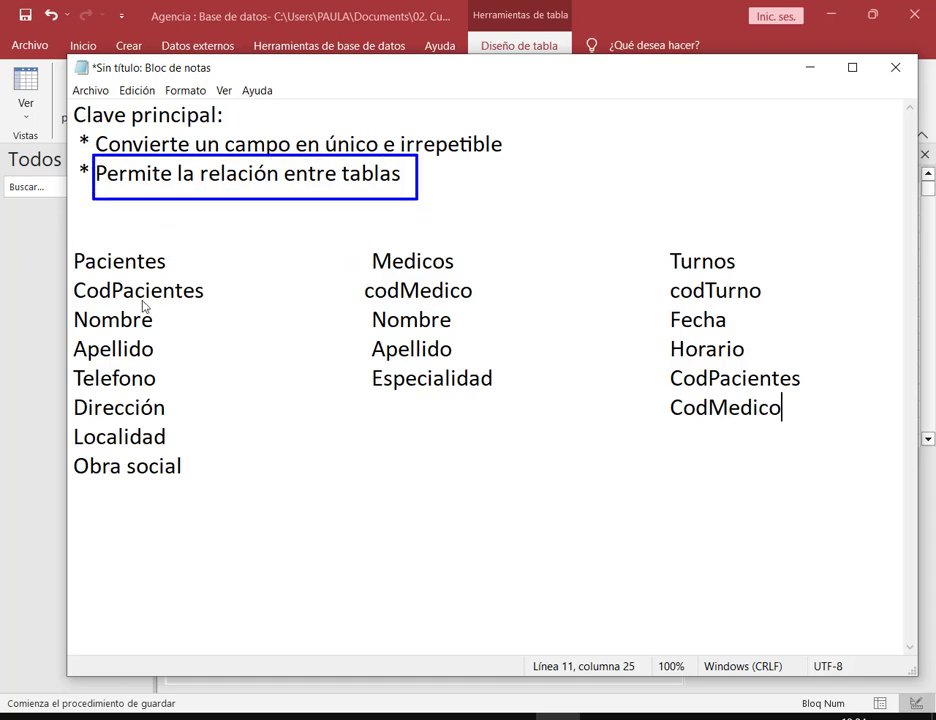
key(Escape)
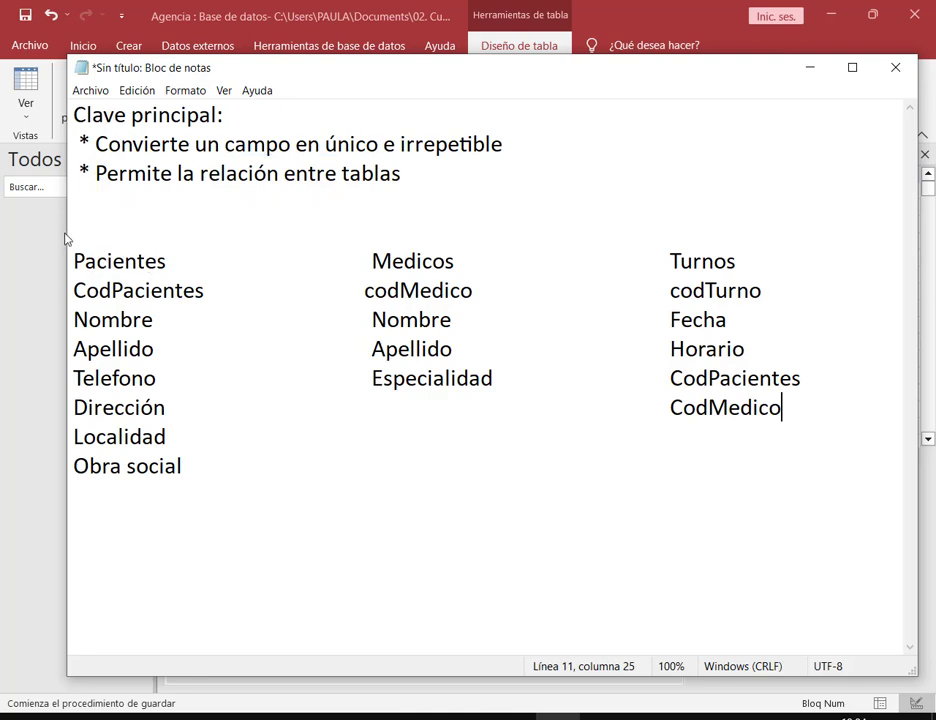
Step: Briefly outline all three lists, Pacientes and Medicos together with two arrows, and Turnos alone, clearing the marks each time
mouse_move(66, 236)
mouse_down()
mouse_move(489, 409)
mouse_move(503, 512)
mouse_move(894, 569)
mouse_move(850, 557)
mouse_up()
key(Escape)
mouse_move(65, 232)
mouse_down()
mouse_move(303, 330)
mouse_move(510, 496)
mouse_up()
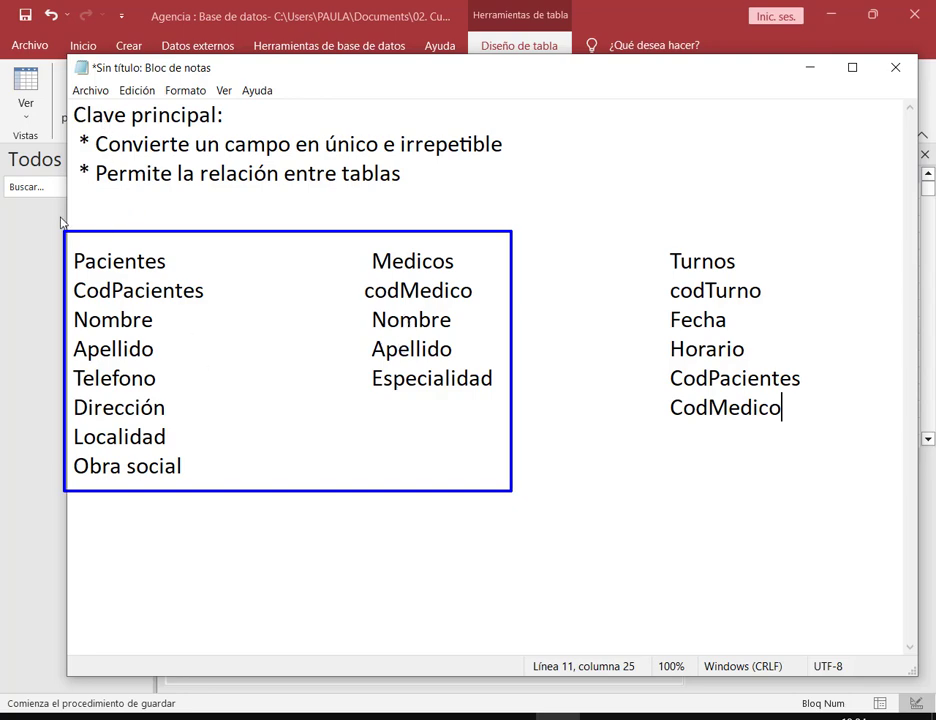
drag(40, 201, 72, 251)
drag(557, 214, 482, 259)
key(ctrl+z)
key(ctrl+z)
key(ctrl+z)
mouse_move(638, 221)
mouse_down()
mouse_move(848, 409)
mouse_move(840, 441)
mouse_up()
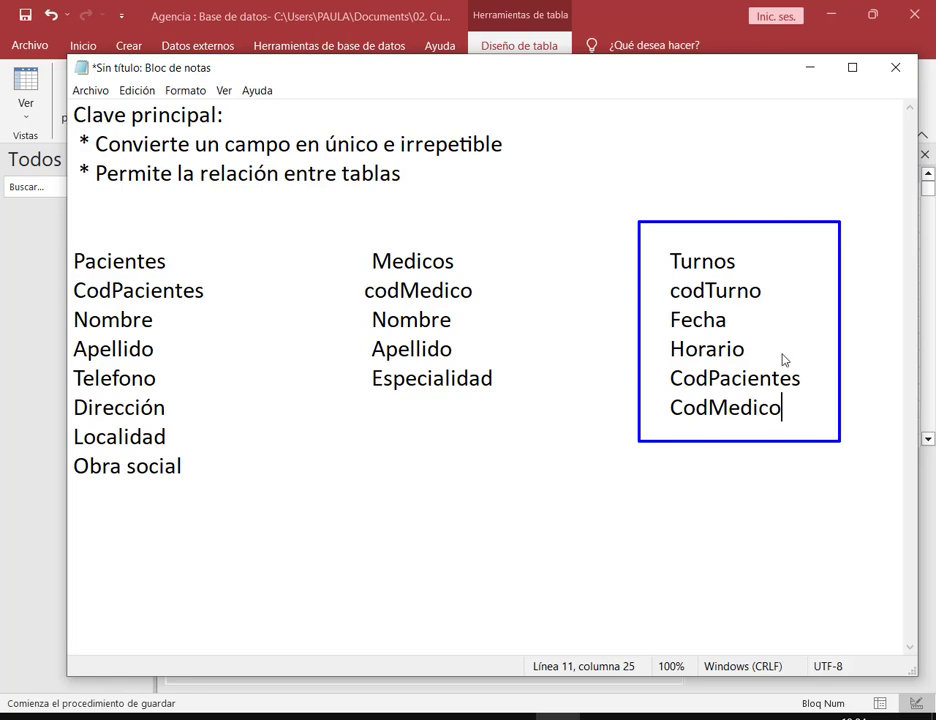
key(ctrl+z)
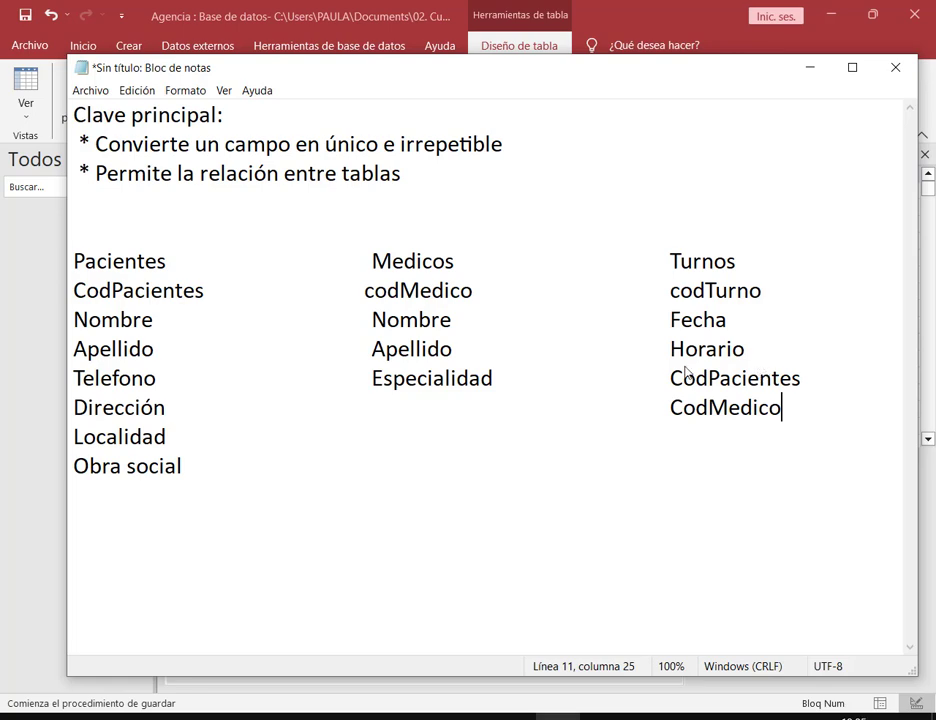
Step: Place the cursor on the blank line above Pacientes, outline the three lists separately in blue, and clear the boxes
click(111, 246)
key(ctrl+shift+End)
key(Left)
key(Left)
click(90, 231)
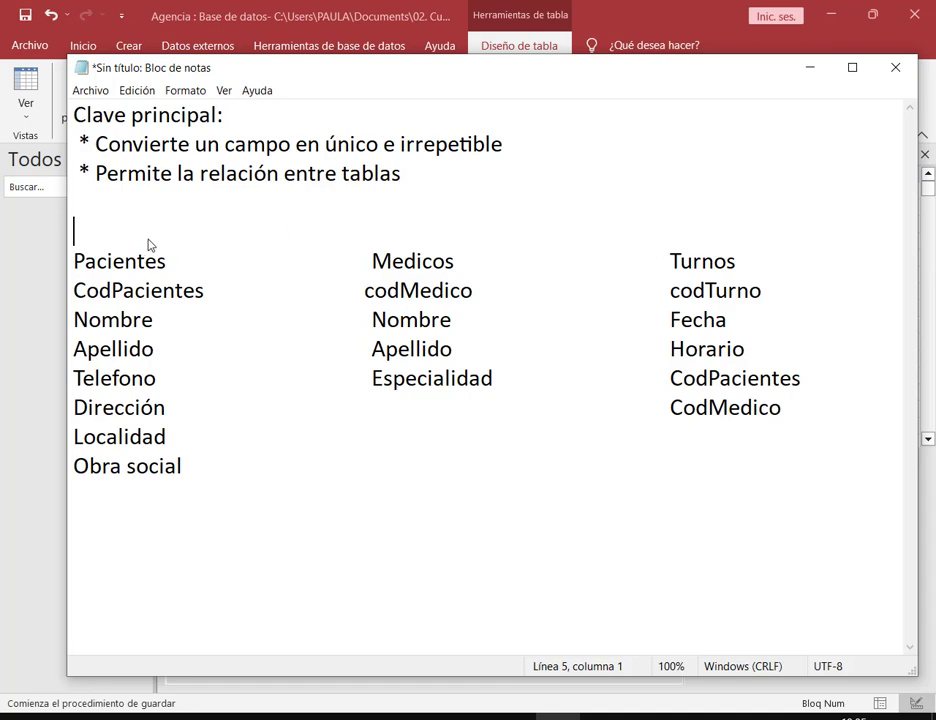
mouse_move(73, 243)
mouse_down()
mouse_move(292, 527)
mouse_move(207, 492)
mouse_up()
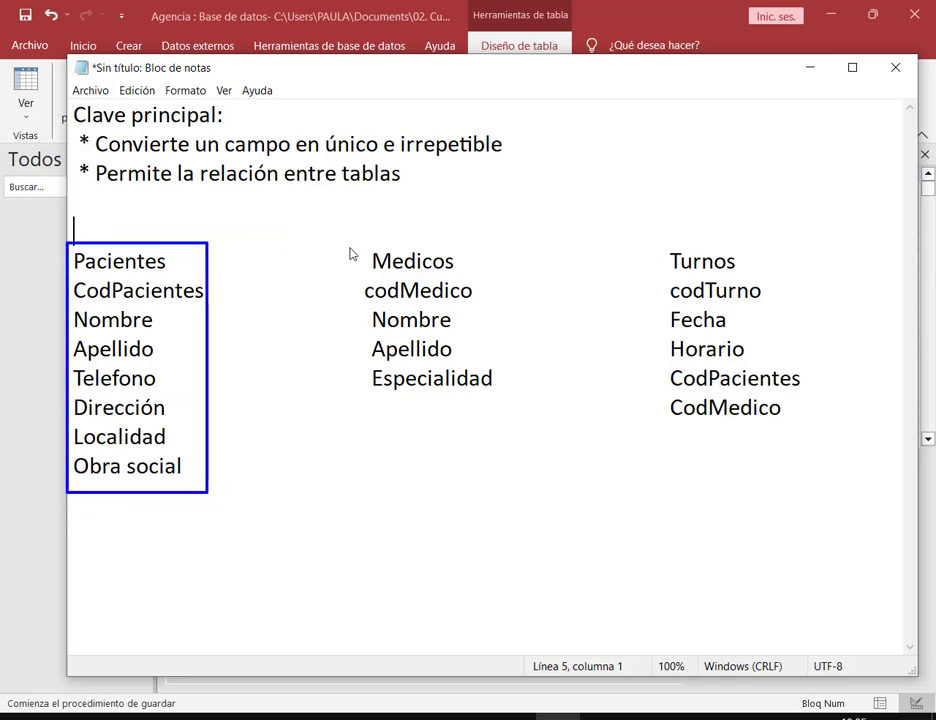
mouse_move(349, 238)
mouse_down()
mouse_move(578, 441)
mouse_move(528, 430)
mouse_up()
drag(643, 238, 824, 430)
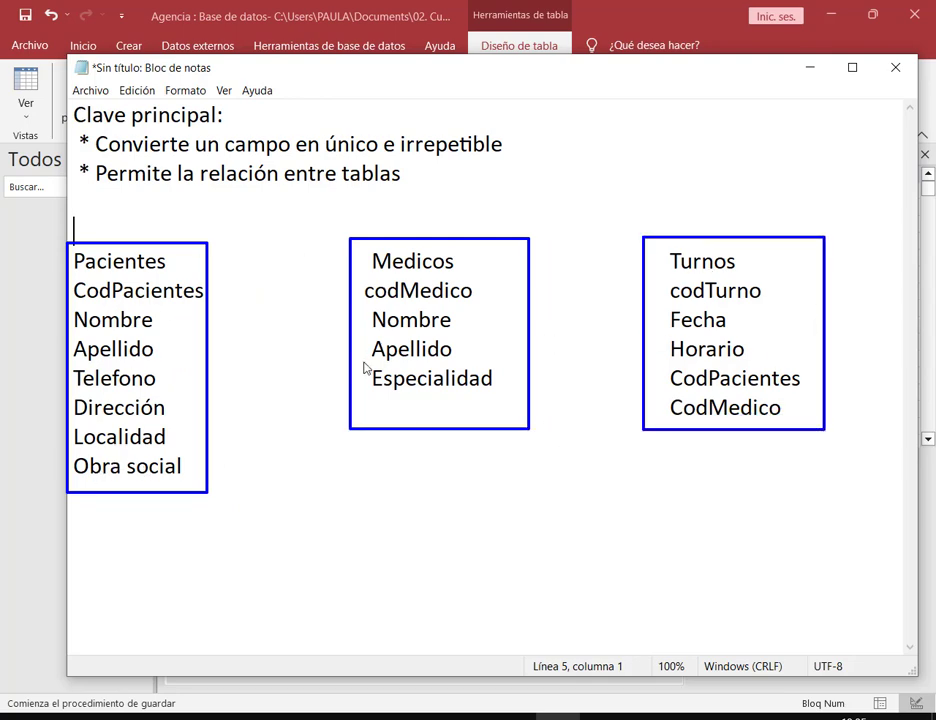
key(e)
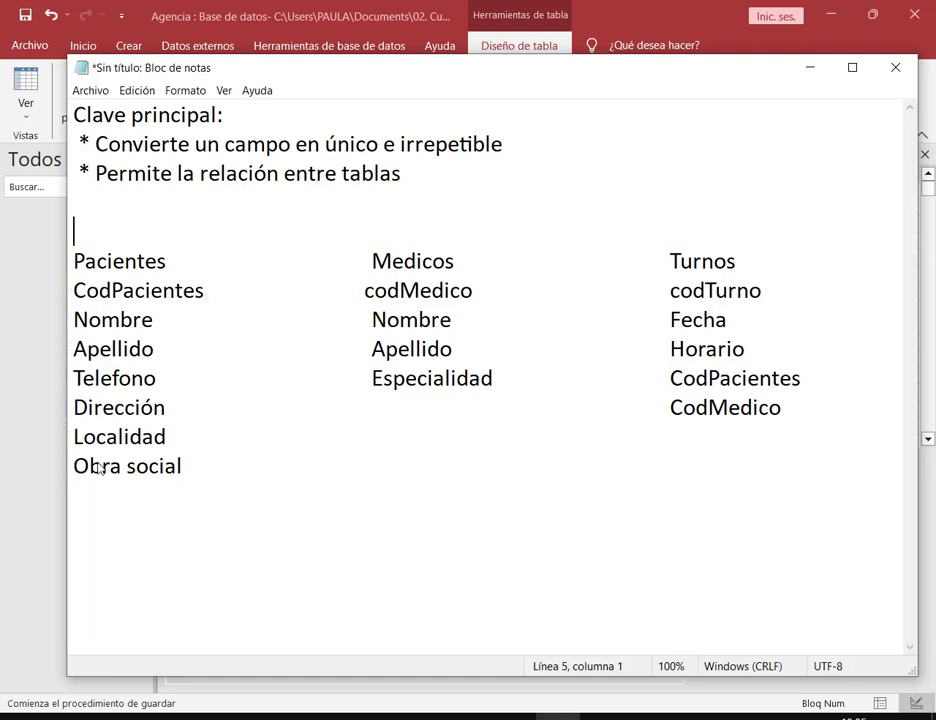
Step: Select Obra social in Pacientes, briefly box Especialidad and the gaps on both sides of Medicos, and clear the boxes
mouse_move(71, 455)
mouse_down()
mouse_move(190, 490)
mouse_move(165, 468)
mouse_move(73, 467)
mouse_up()
key(Escape)
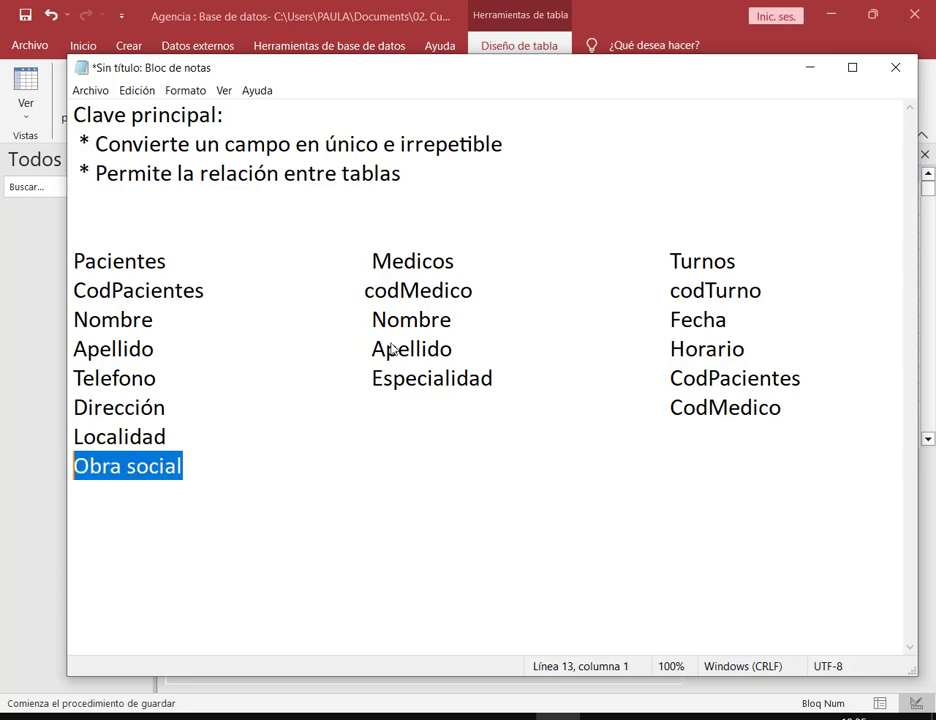
drag(235, 251, 337, 412)
key(e)
drag(369, 361, 499, 396)
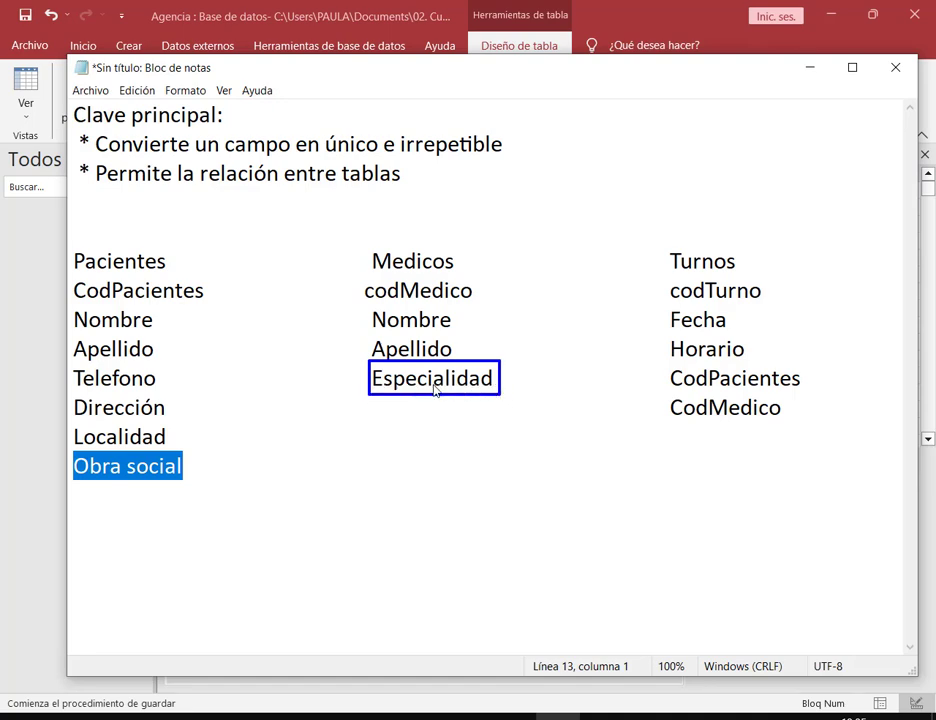
key(e)
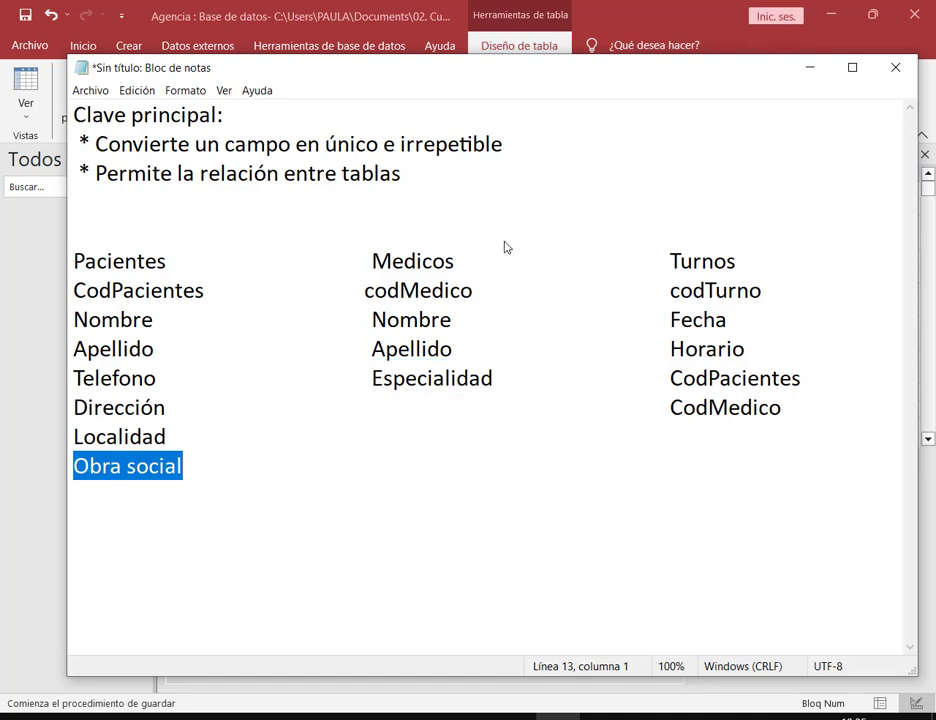
drag(521, 248, 649, 406)
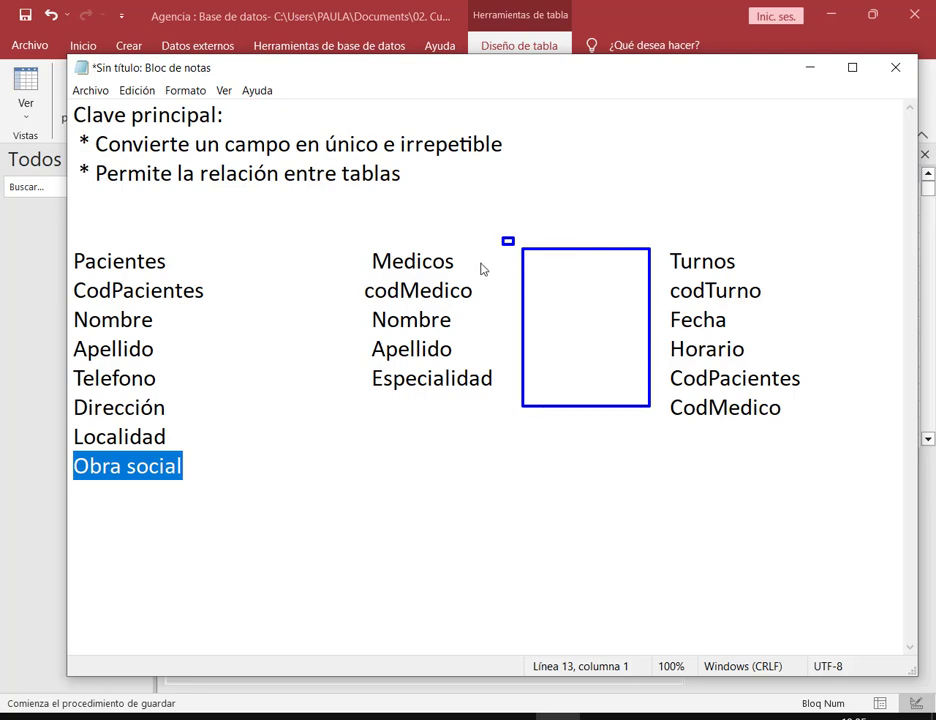
key(Escape)
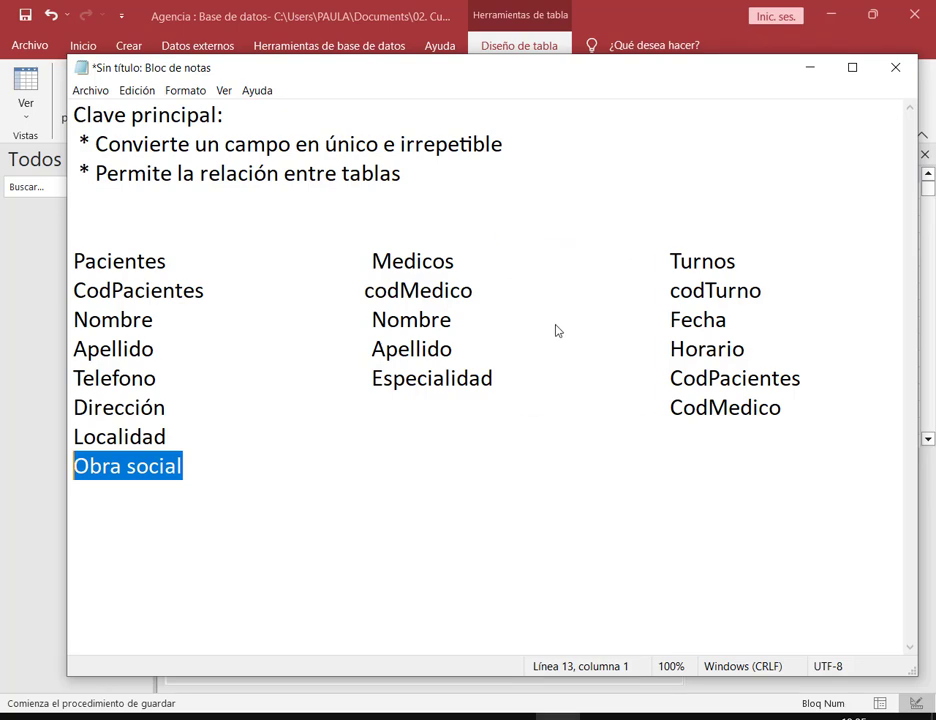
Step: Deselect Obra social and select the whole text block of the Pacientes, Medicos and Turnos lists
click(483, 379)
click(817, 430)
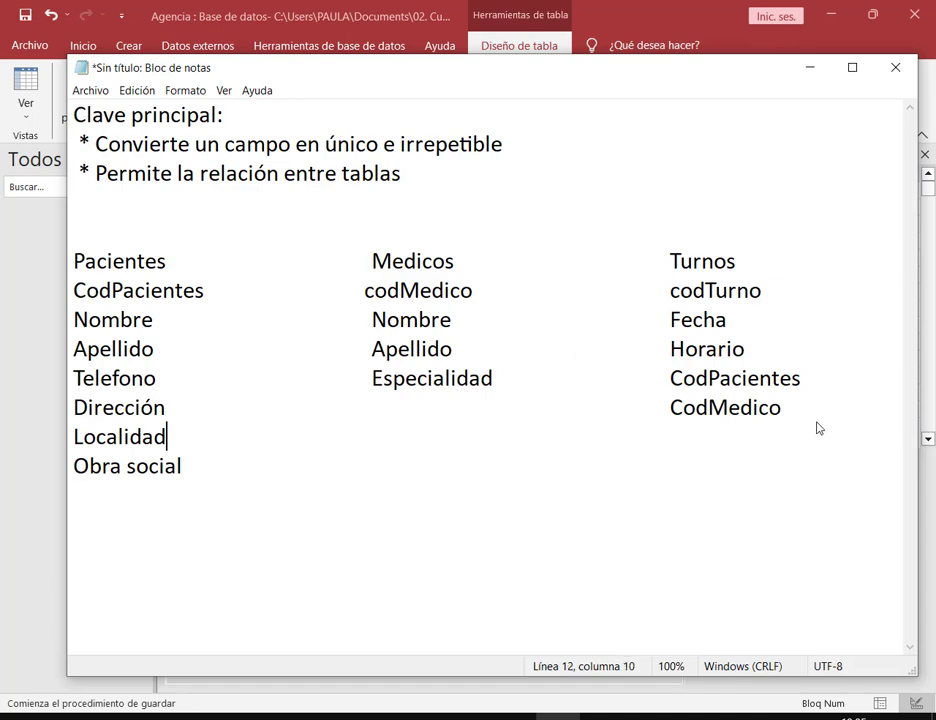
drag(76, 264, 777, 481)
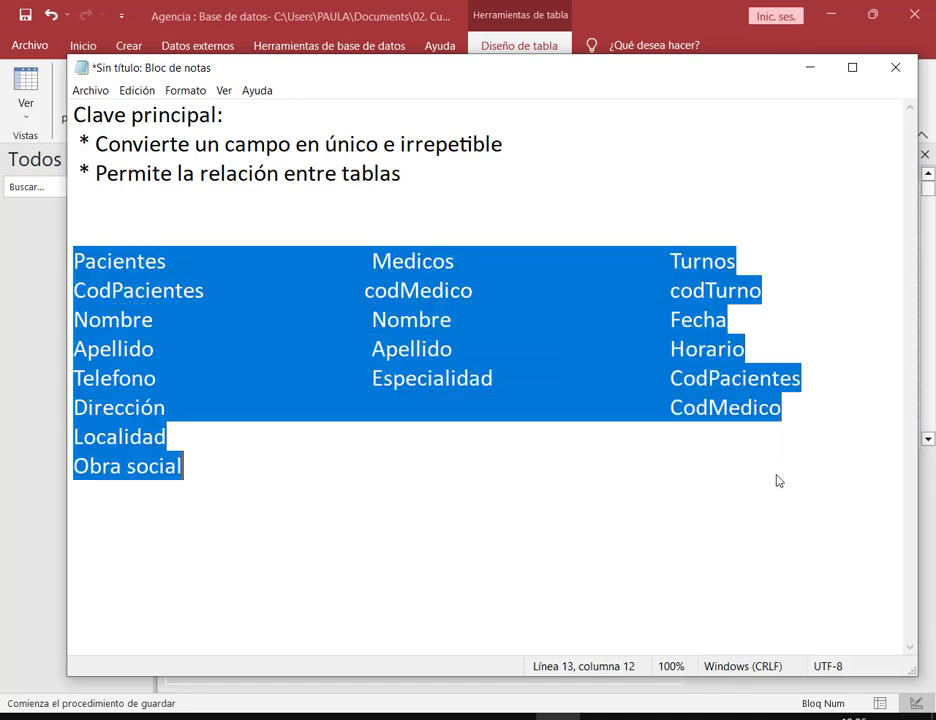
Step: Box the heading Clave principal, underline "relación entre tablas" with a thin blue box, and undo both marks
click(201, 174)
mouse_move(66, 98)
mouse_down()
mouse_move(136, 99)
mouse_move(219, 130)
mouse_up()
drag(205, 185, 401, 185)
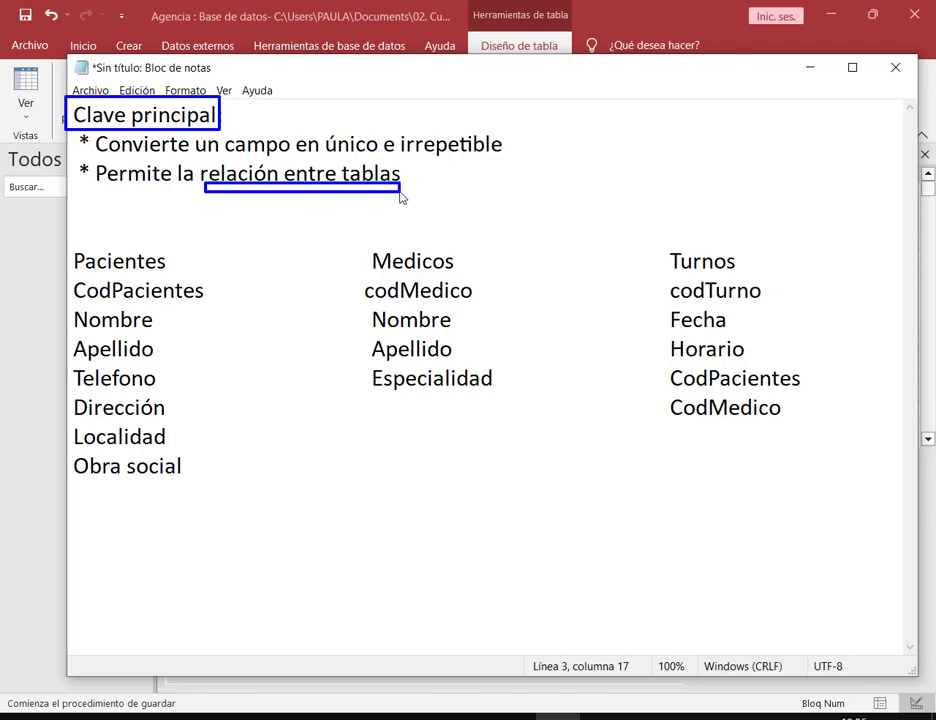
key(ctrl+z)
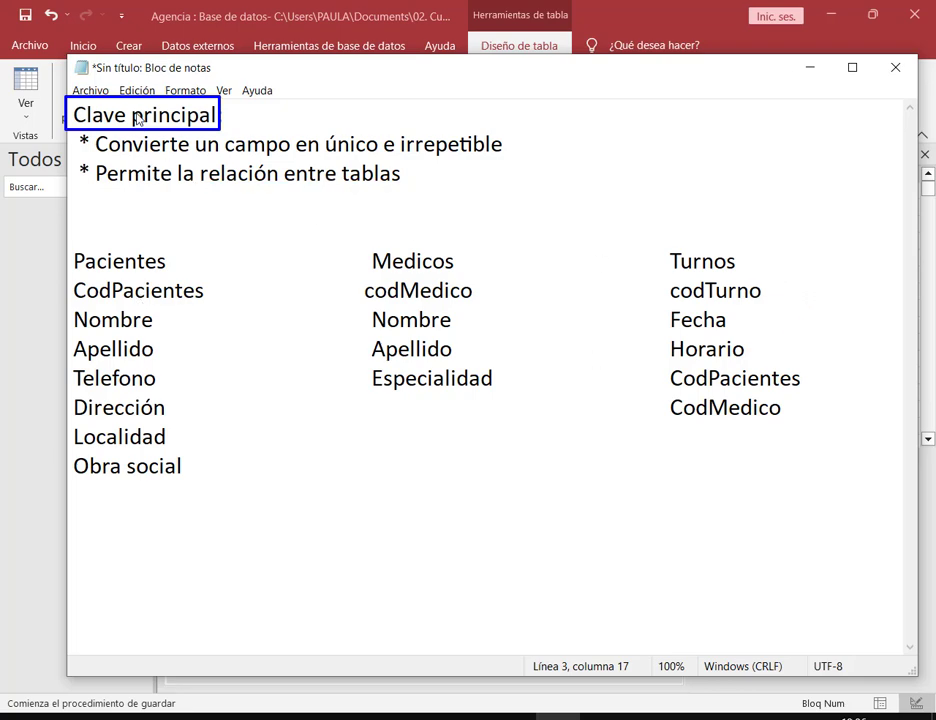
key(ctrl+z)
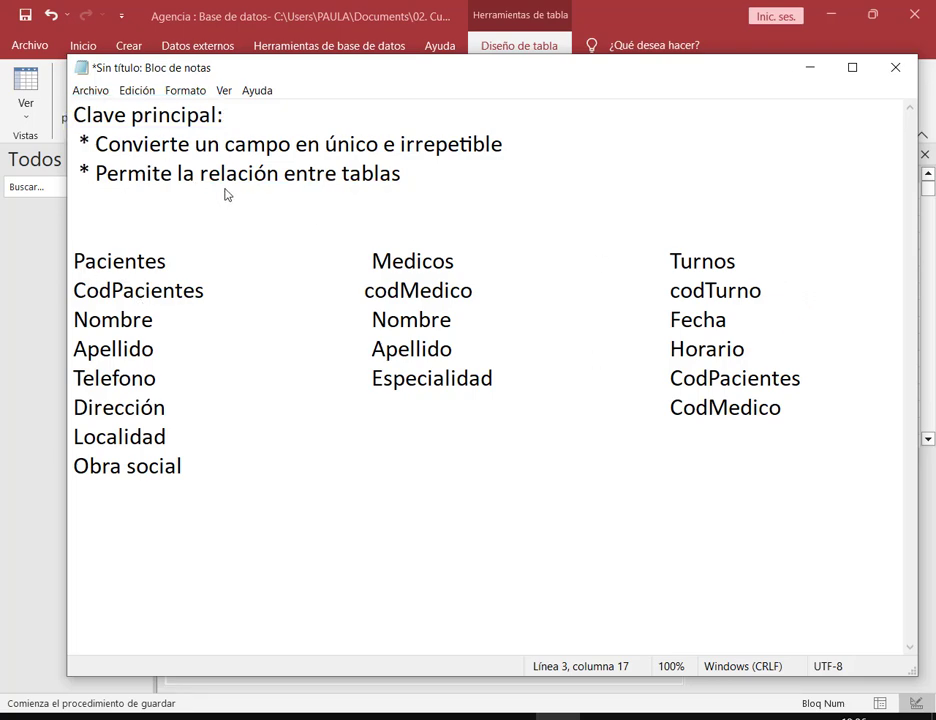
Step: Box CodPacientes, codMedico and codTurno in blue, draw an arrow to each box, and clear all the marks
mouse_move(72, 279)
mouse_down()
mouse_move(226, 309)
mouse_move(208, 304)
mouse_up()
drag(354, 275, 491, 303)
drag(667, 279, 768, 307)
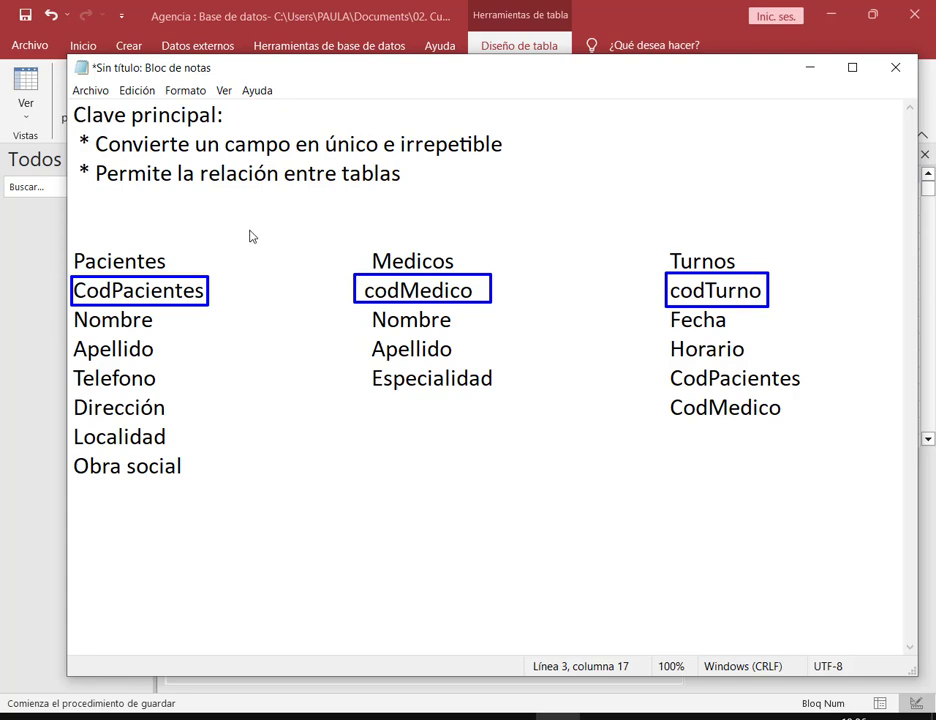
drag(249, 231, 213, 277)
drag(540, 211, 491, 282)
drag(843, 231, 775, 277)
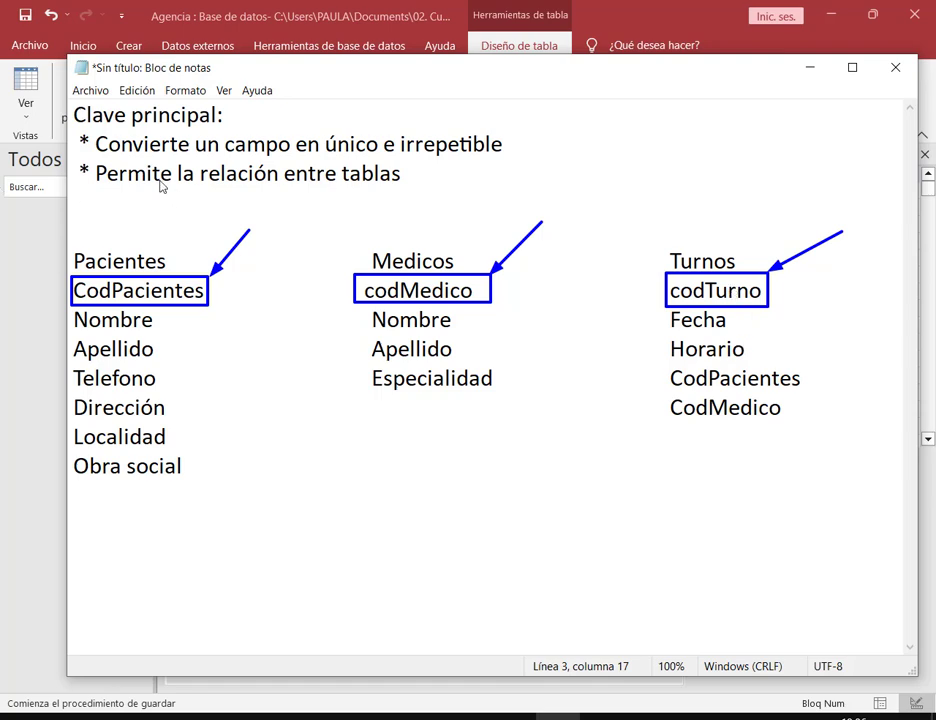
key(Escape)
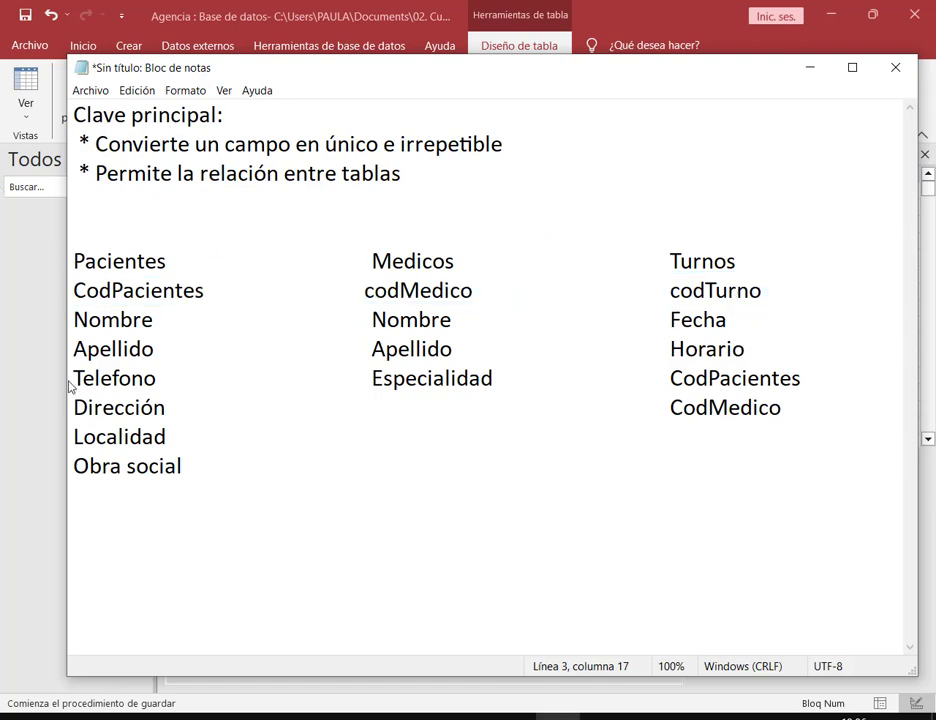
Step: Box the code fields CodPacientes, codMedico and codTurno once more without arrows, and clear the boxes
drag(69, 276, 218, 311)
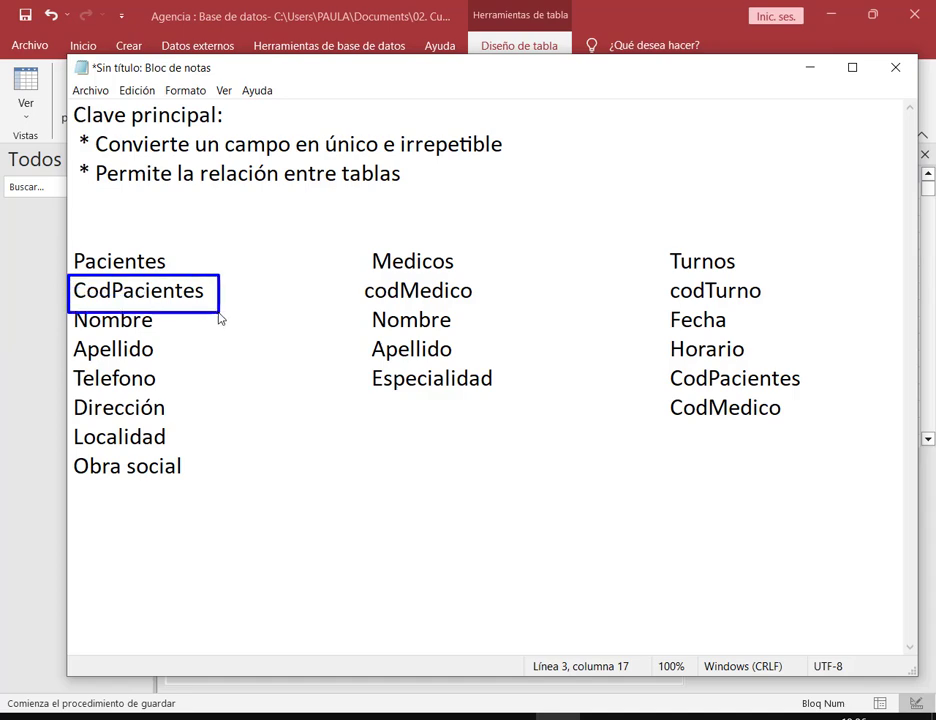
drag(351, 274, 483, 310)
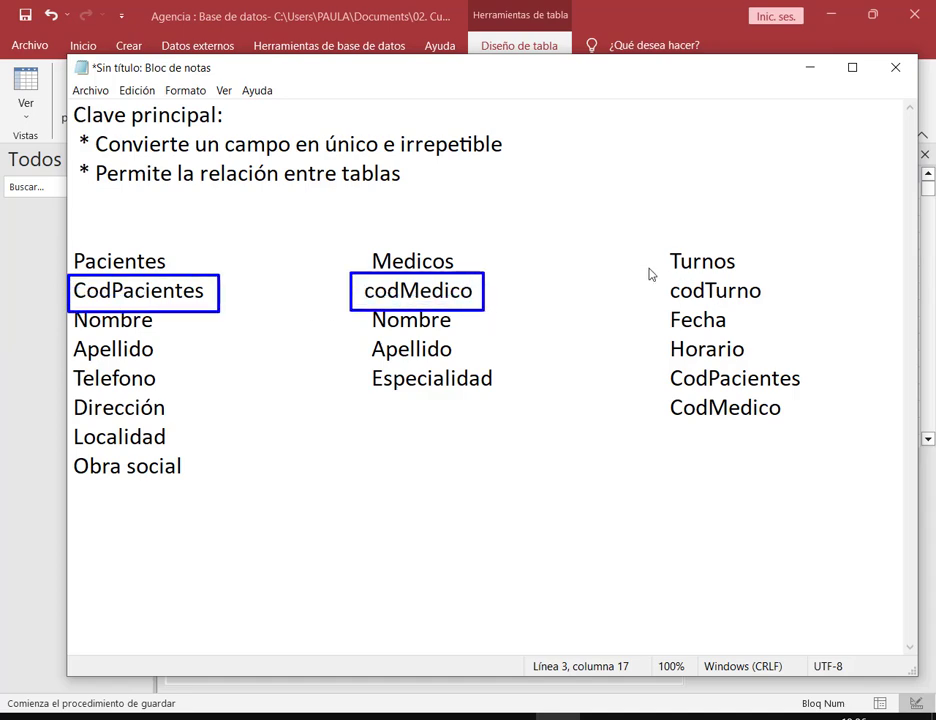
drag(651, 268, 771, 307)
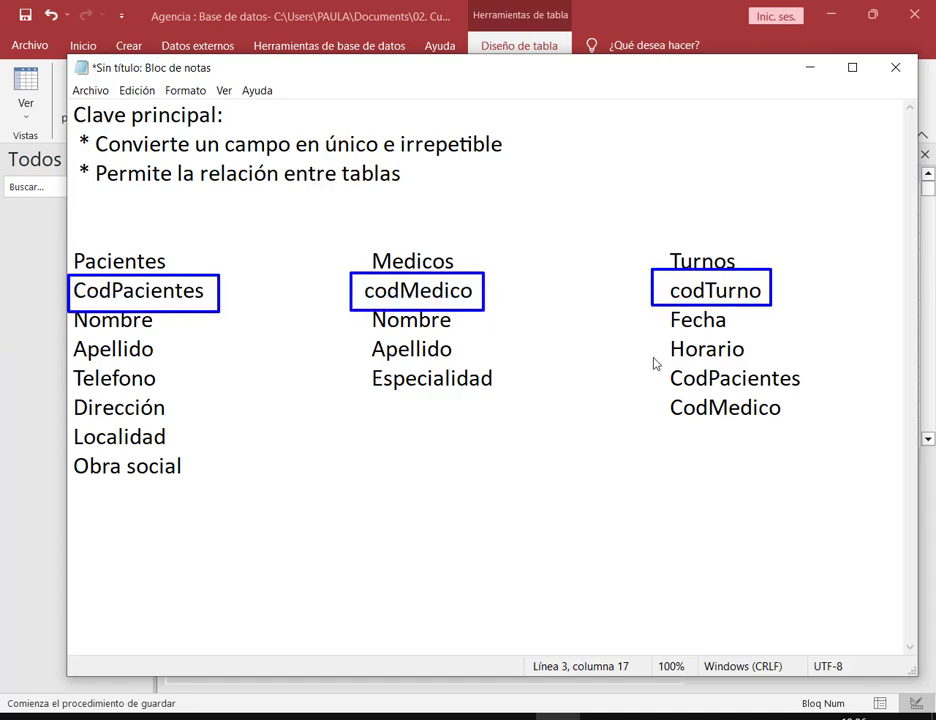
key(Escape)
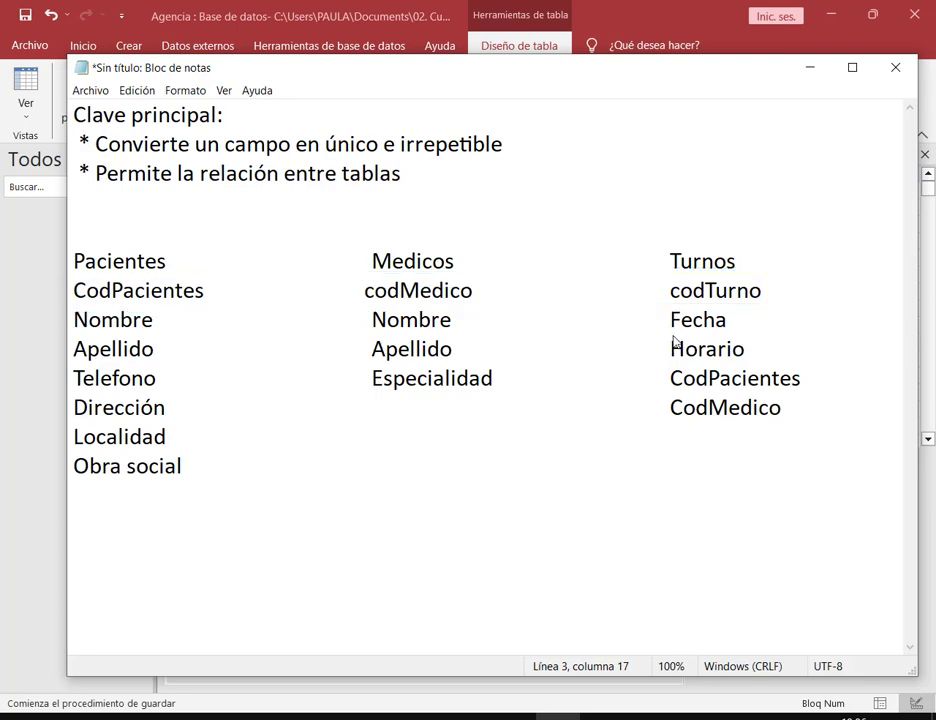
Step: Switch to Access, move the missing primary key message up over the field list, and briefly box its No option in blue
click(684, 25)
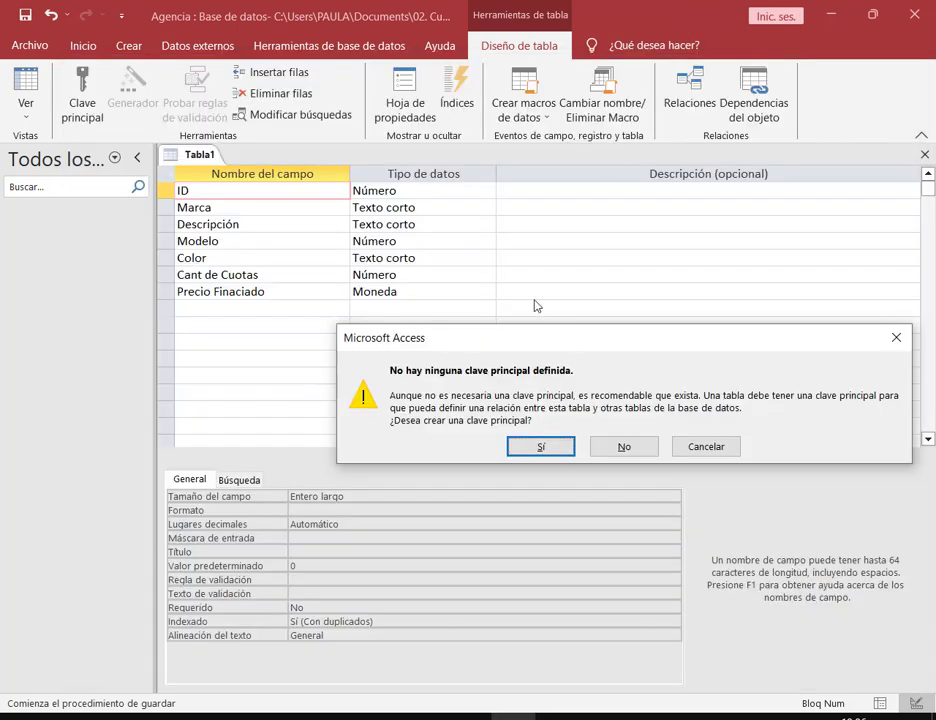
drag(540, 338, 437, 216)
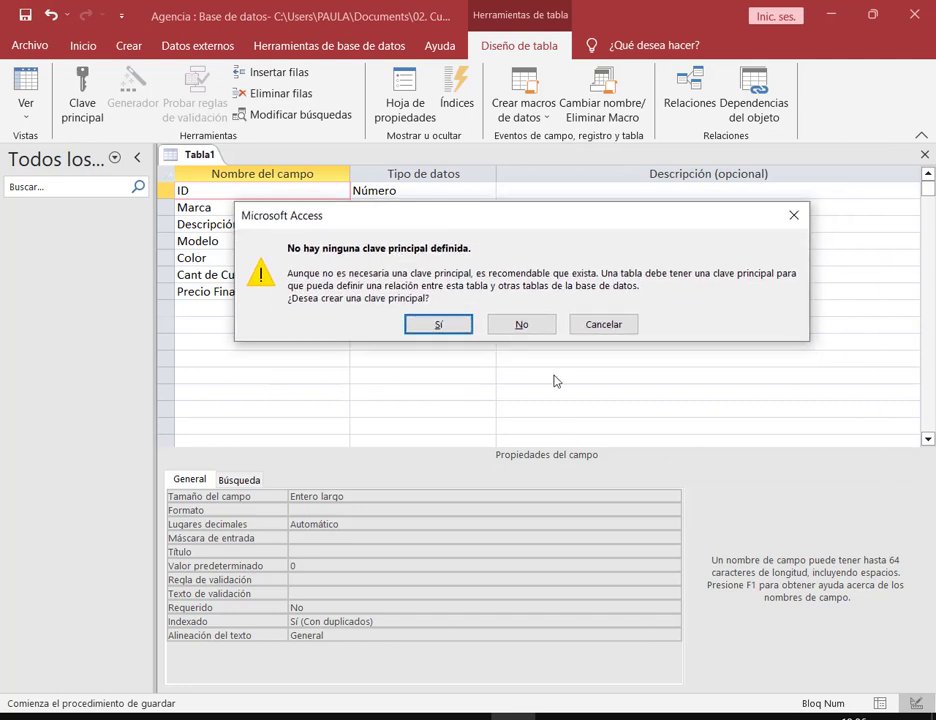
key(ctrl+2)
drag(478, 307, 570, 345)
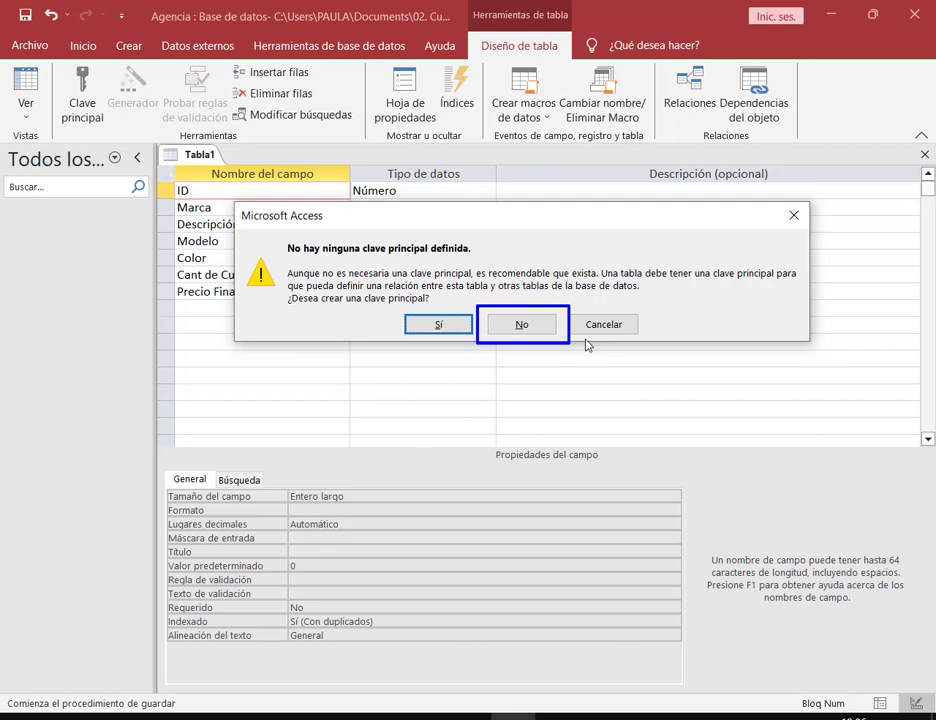
key(Escape)
Step: Switch back to Notepad and select the text "Permite la relación entre tablas"
key(alt+Tab)
drag(402, 173, 95, 172)
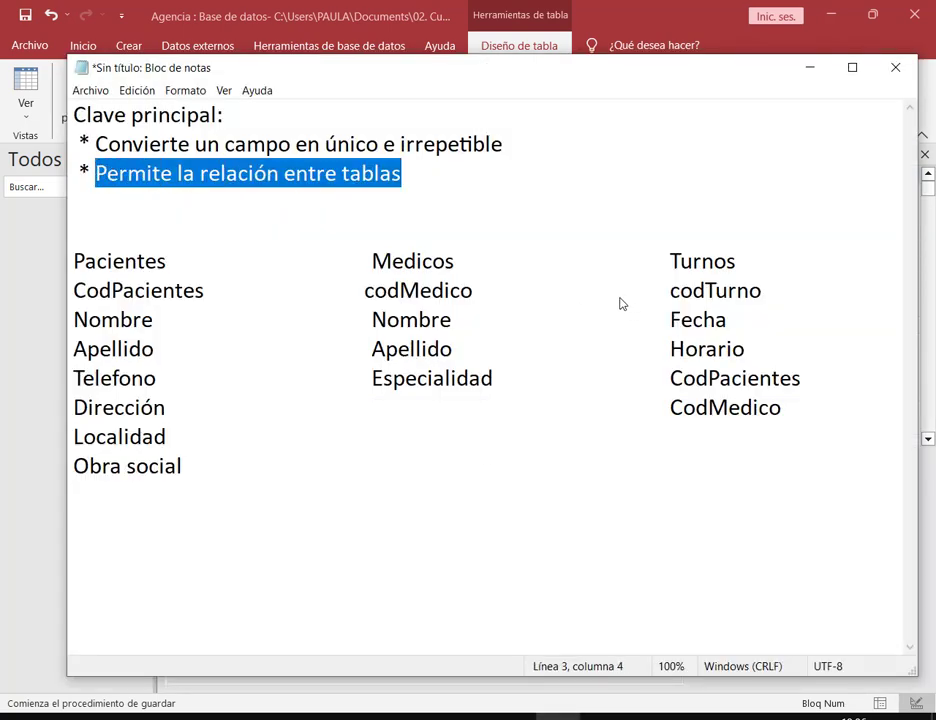
Step: Highlight and deselect "Permite la relación entre tablas", switch to Access, and move the missing primary key message down
drag(445, 173, 98, 168)
click(440, 177)
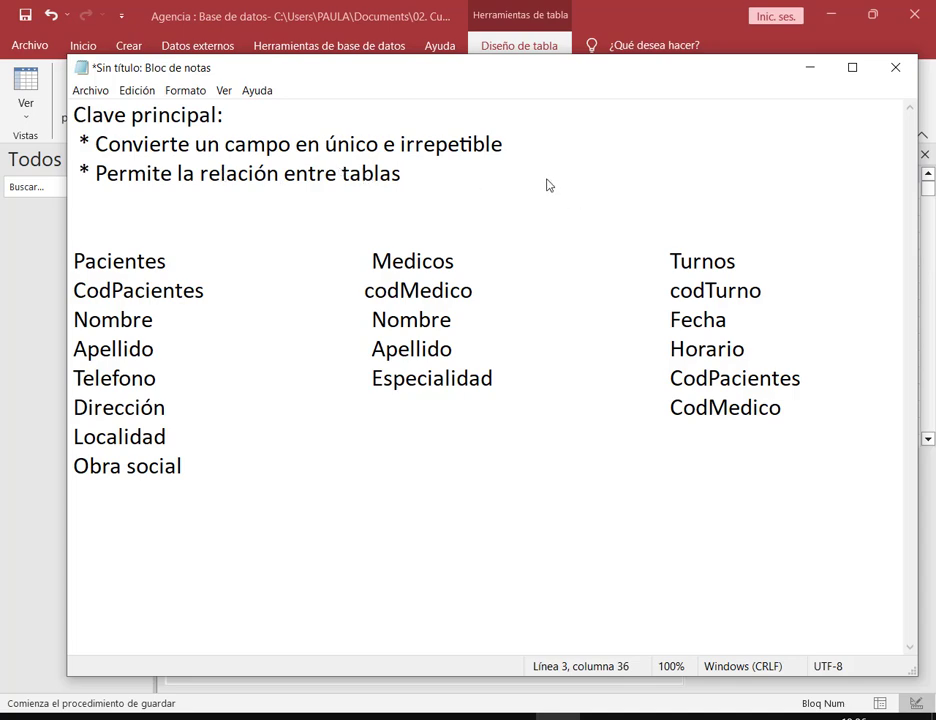
click(620, 24)
drag(500, 215, 488, 266)
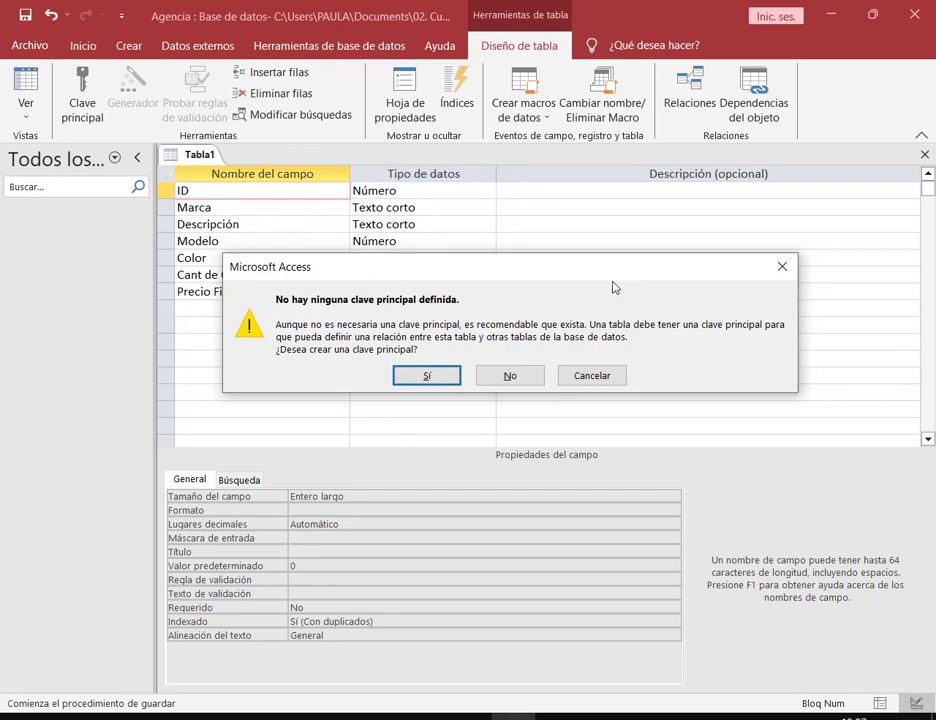
Step: Switch to Notepad, box the line "Convierte un campo en único e irrepetible" in blue, and minimize Notepad
key(alt+Tab)
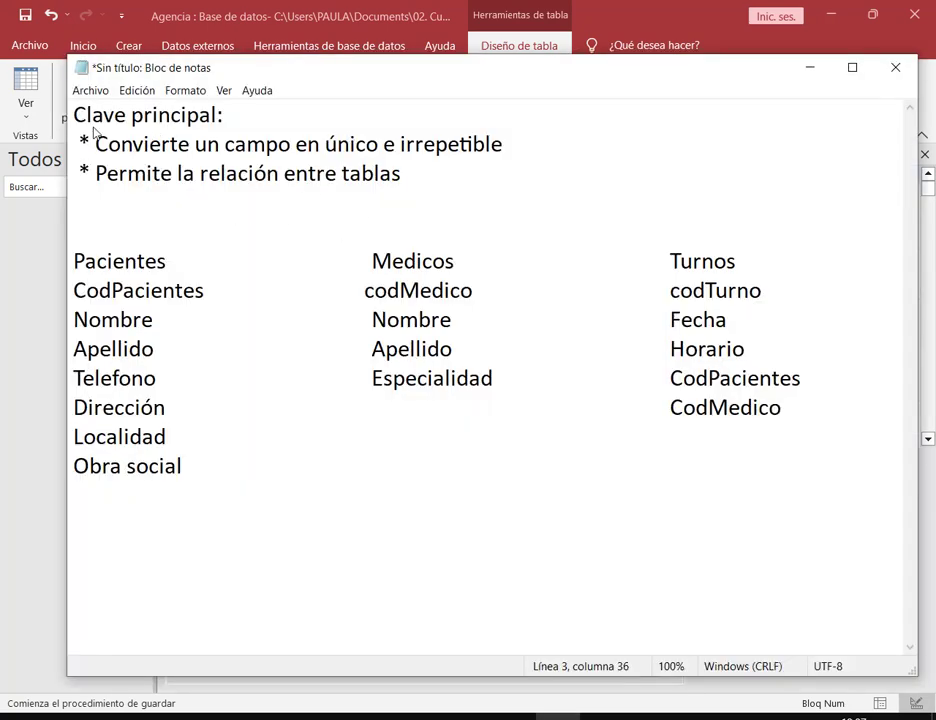
mouse_move(88, 128)
mouse_down()
mouse_move(501, 180)
mouse_move(520, 162)
mouse_up()
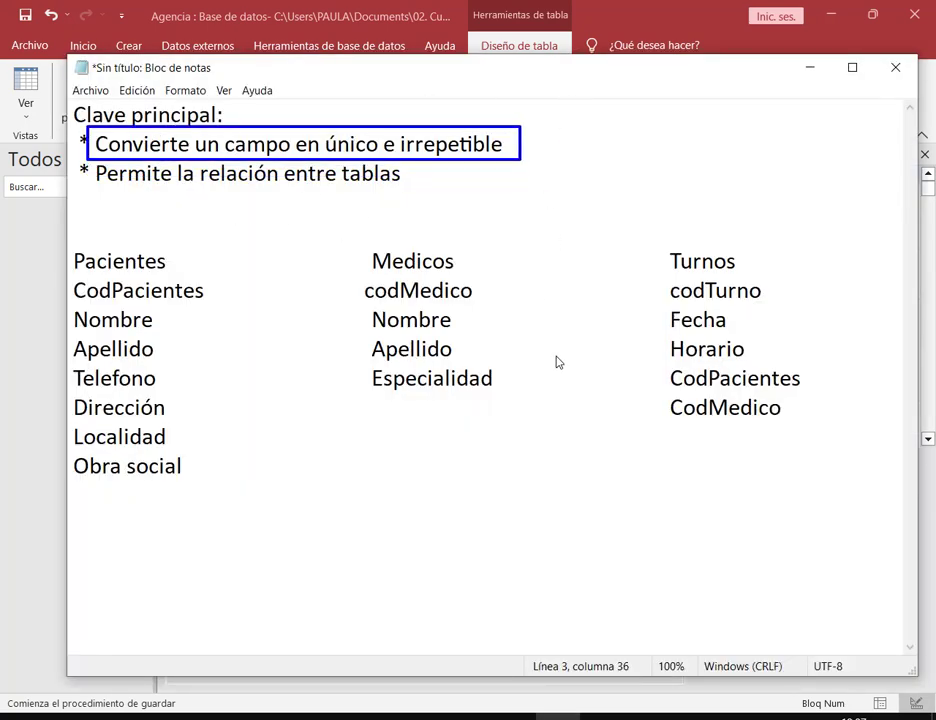
click(812, 69)
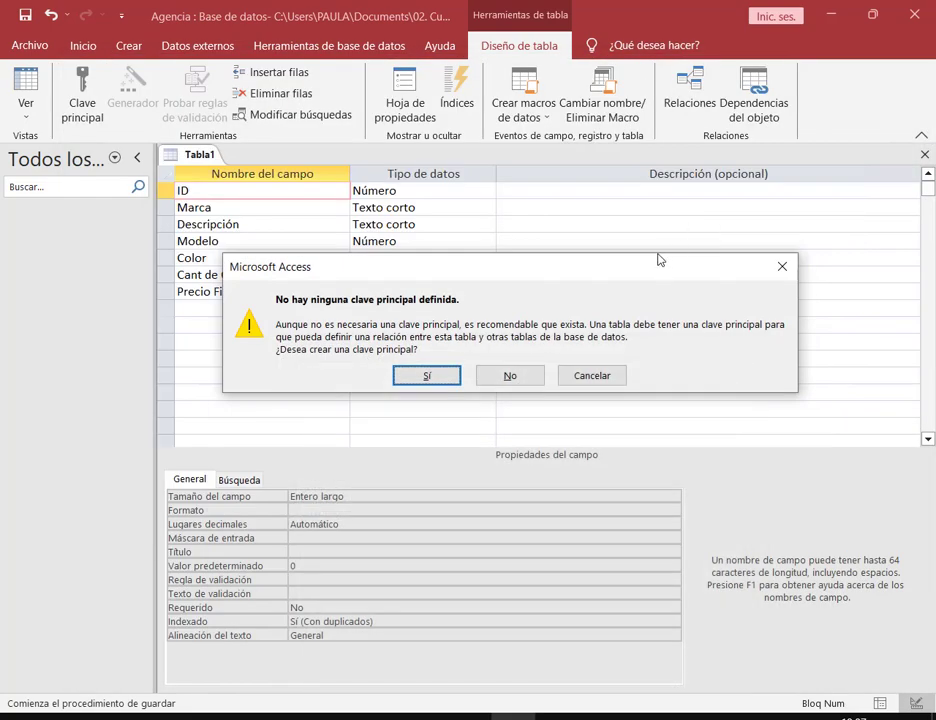
Step: Move the primary key message up slightly, mark its No option with a blue box and arrow, and clear the marks
drag(497, 265, 499, 245)
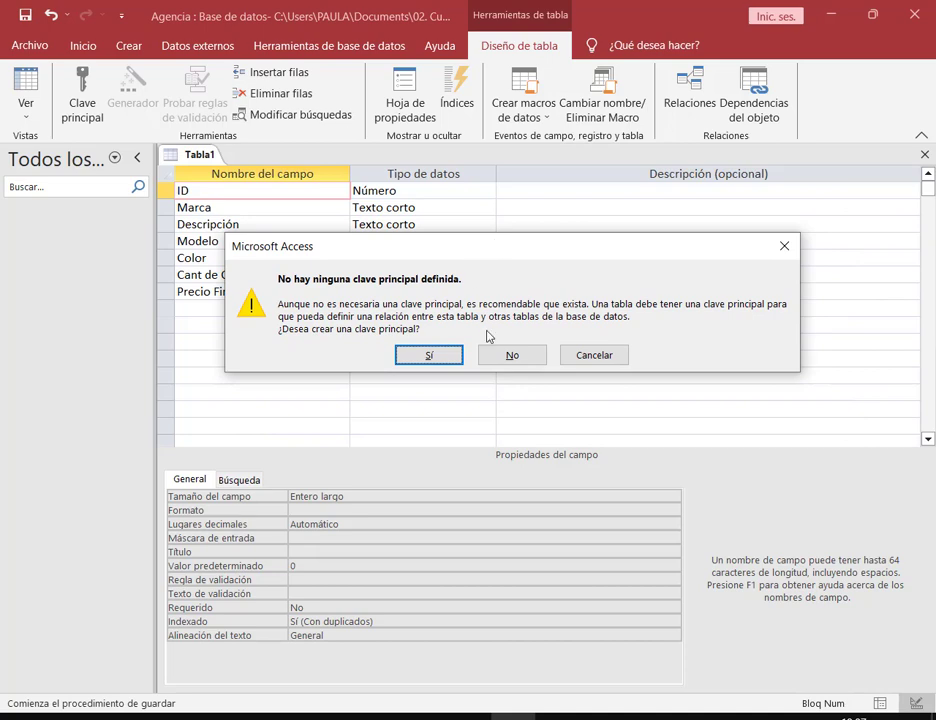
drag(473, 336, 558, 381)
drag(513, 432, 512, 357)
key(e)
Step: Move the primary key message below the field list, and mark the ID field row with blue boxes and arrows
mouse_move(155, 178)
mouse_down()
mouse_move(313, 203)
mouse_move(483, 209)
mouse_up()
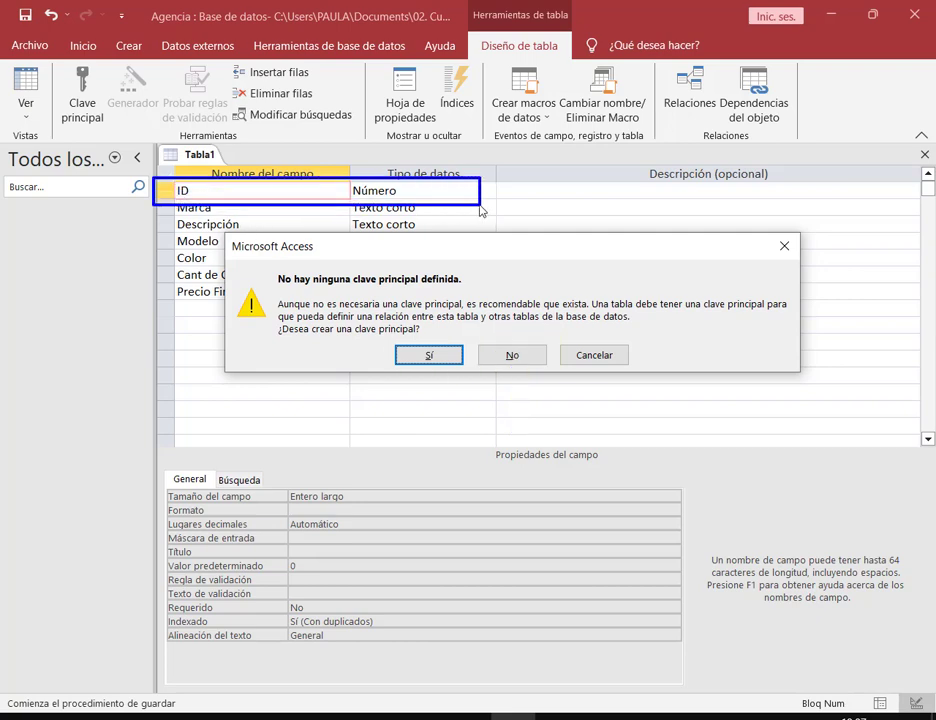
key(Escape)
mouse_move(416, 258)
mouse_down()
mouse_move(406, 357)
mouse_move(385, 364)
mouse_up()
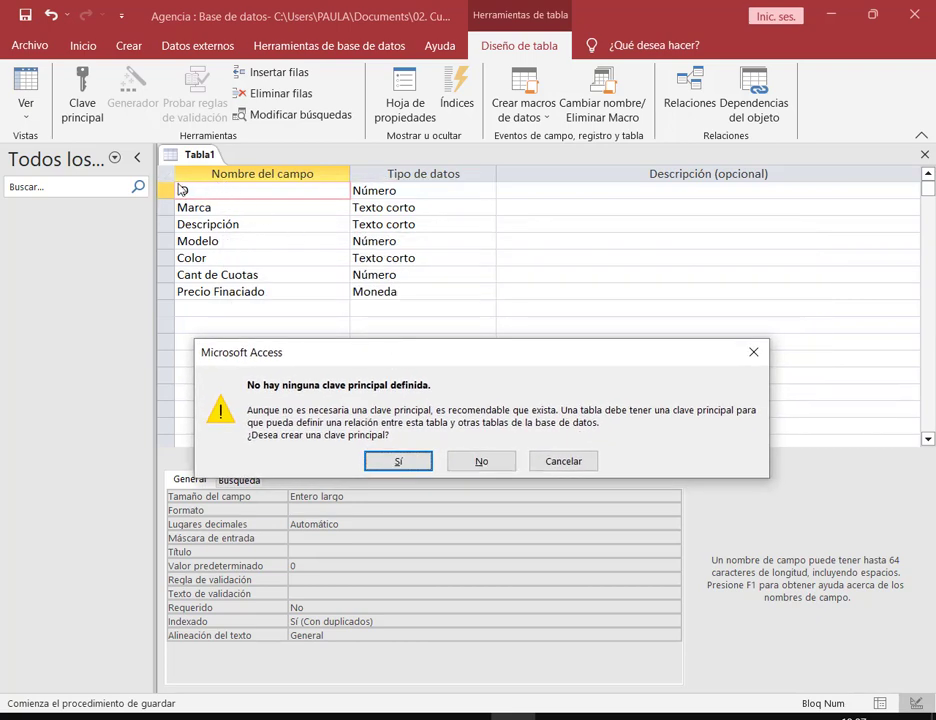
drag(153, 183, 497, 205)
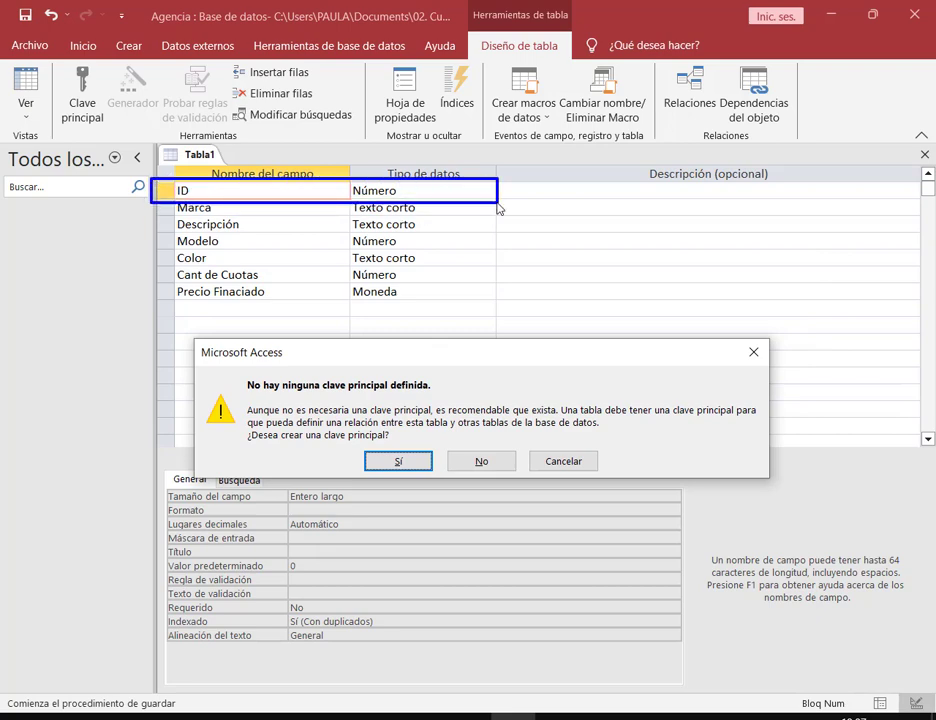
drag(113, 186, 151, 186)
key(ctrl+z)
drag(86, 162, 151, 178)
key(Escape)
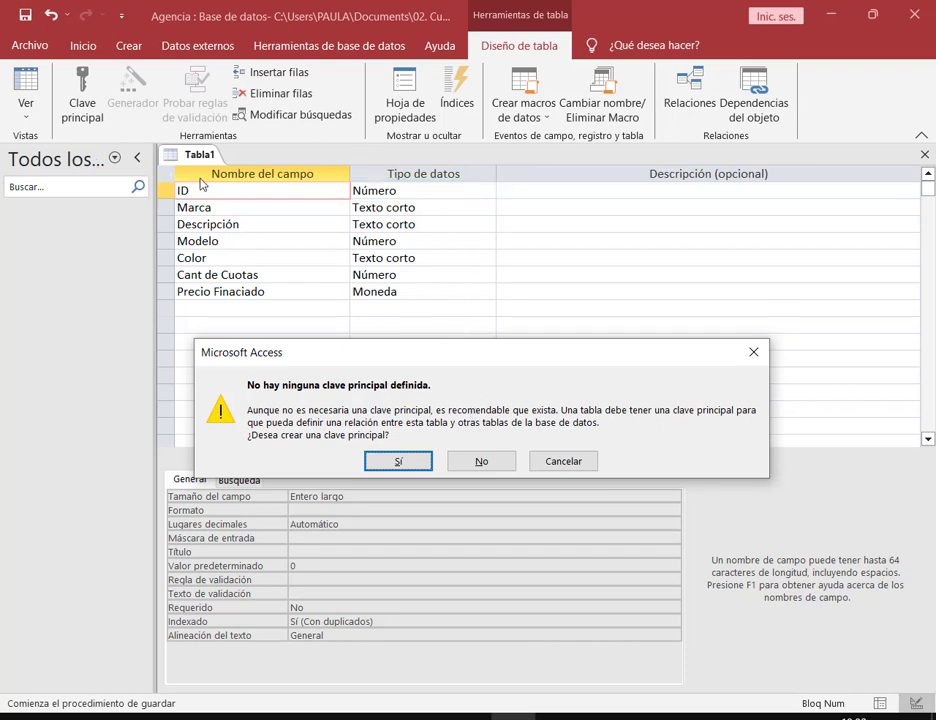
mouse_move(167, 180)
mouse_down()
mouse_move(200, 196)
mouse_move(498, 208)
mouse_up()
drag(255, 171, 197, 192)
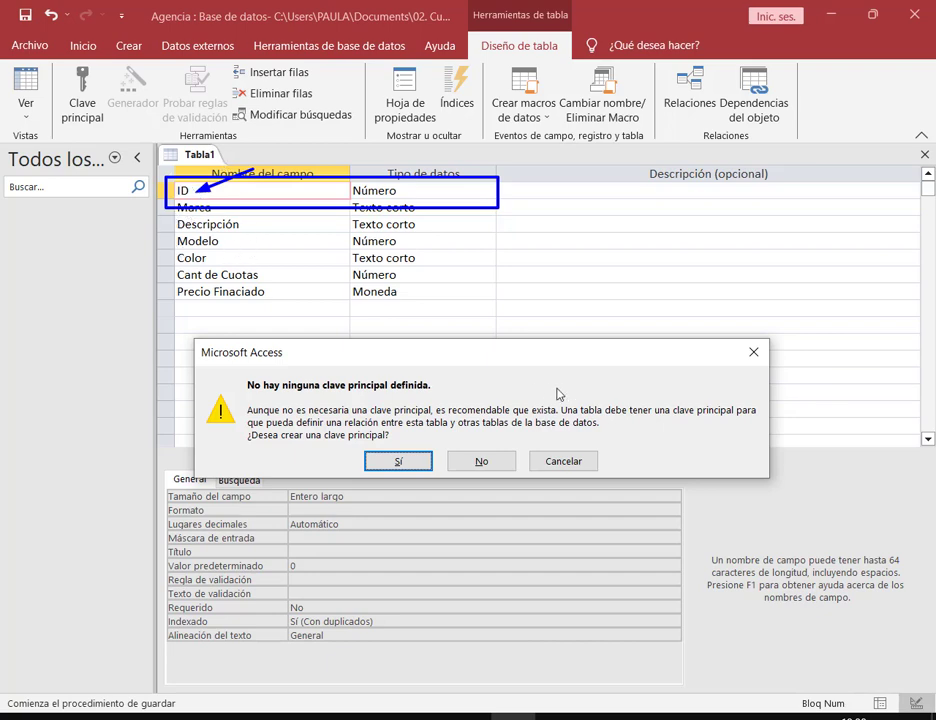
Step: Move the primary key message up and answer No to save the table without an automatic primary key
drag(513, 362, 527, 224)
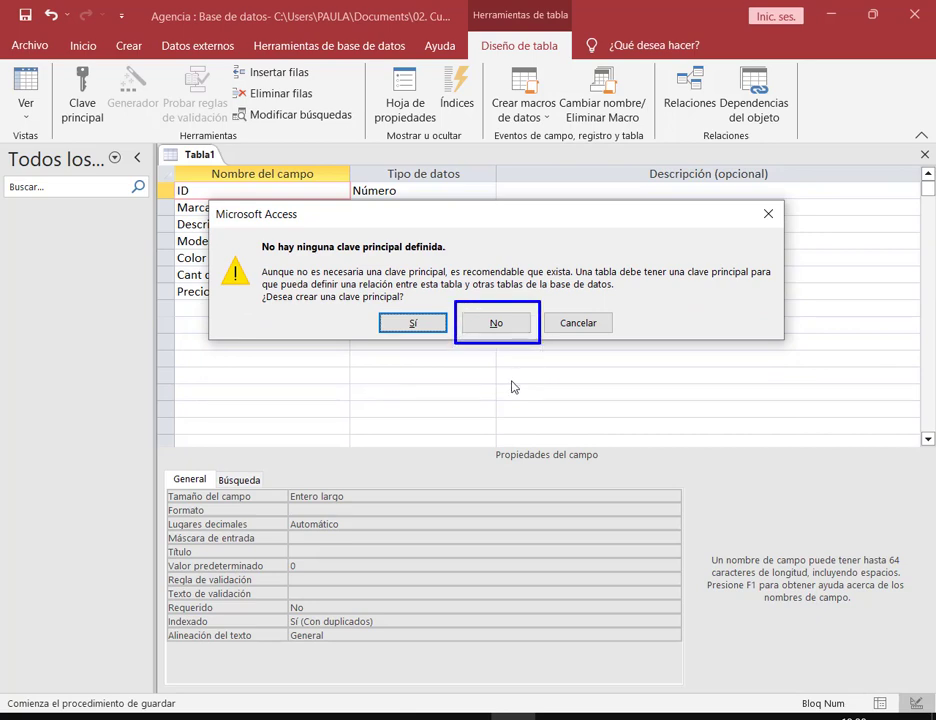
click(513, 322)
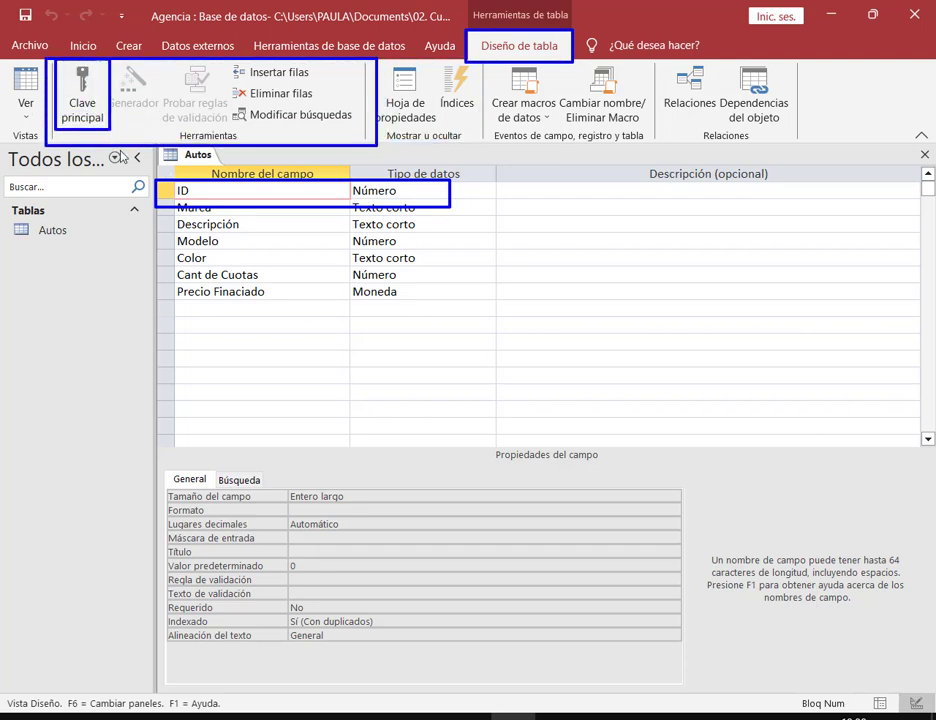
Step: Set the ID field as the primary key of the Autos table and save the design
click(82, 95)
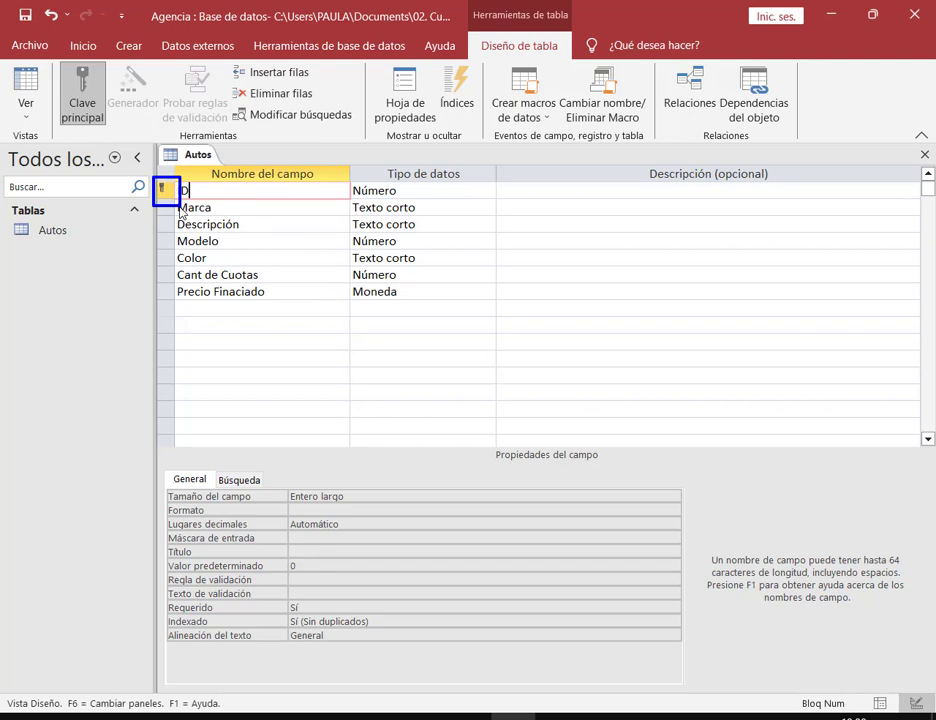
right_click(182, 154)
click(235, 167)
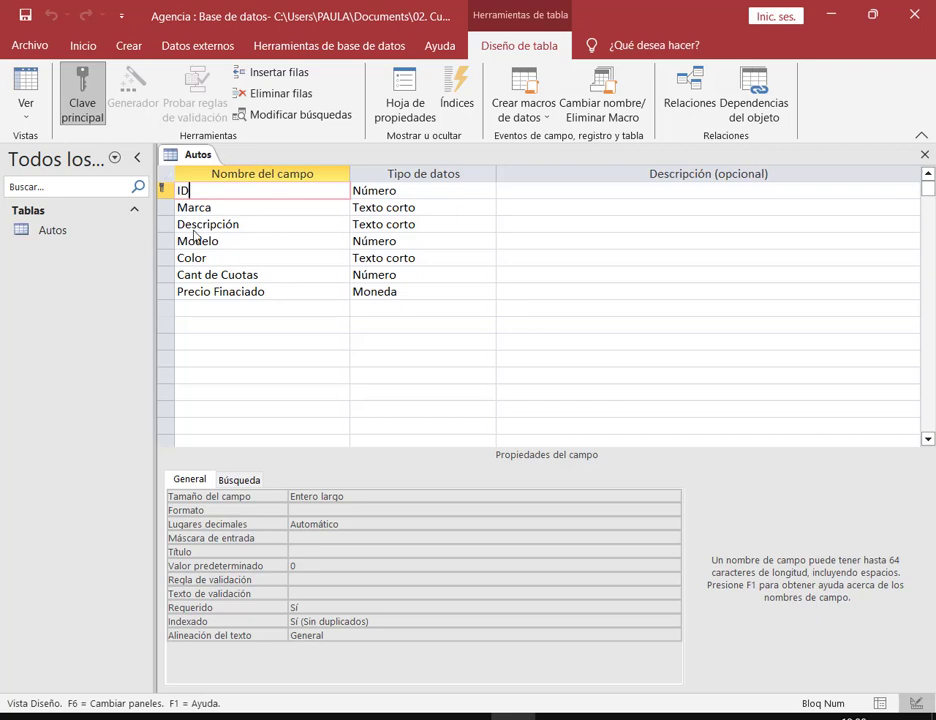
Step: Open the Autos table in datasheet view and add two records with IDs 100 and 101
double_click(40, 231)
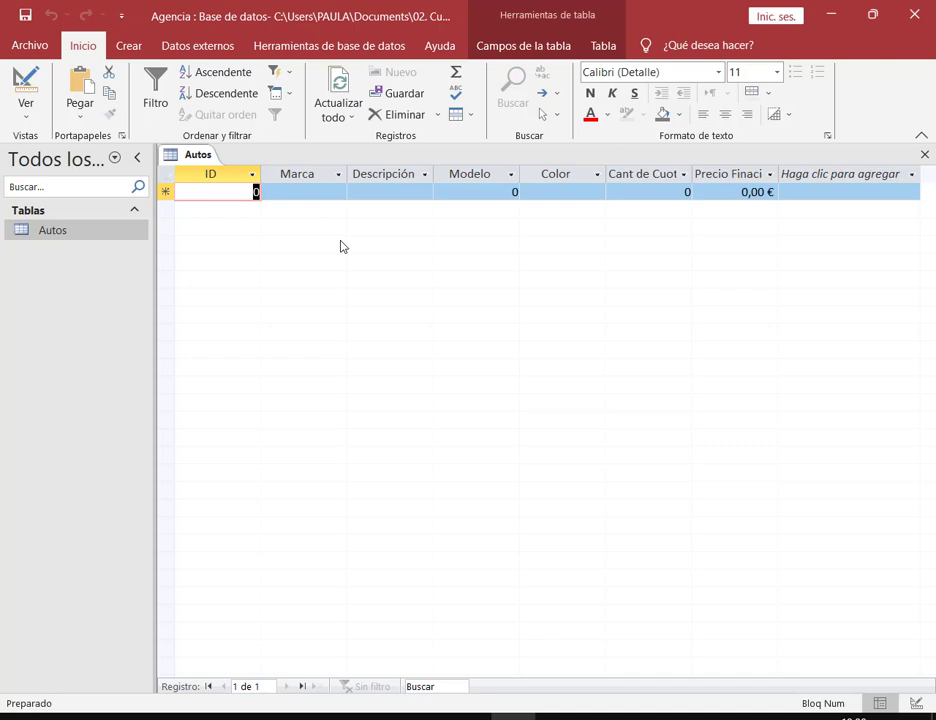
text(100)
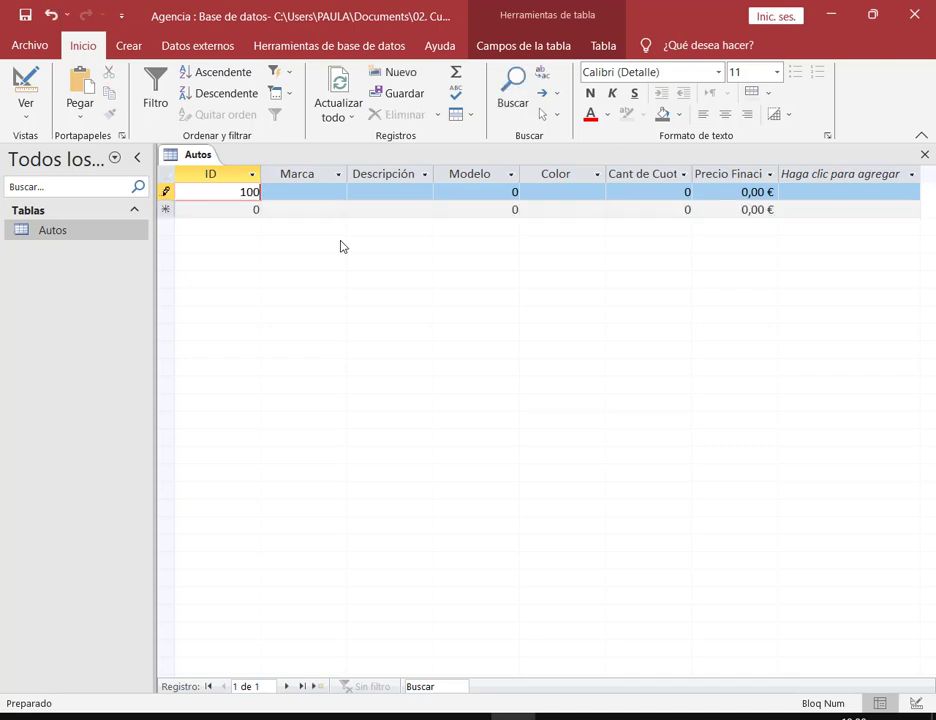
key(Down)
text(1)
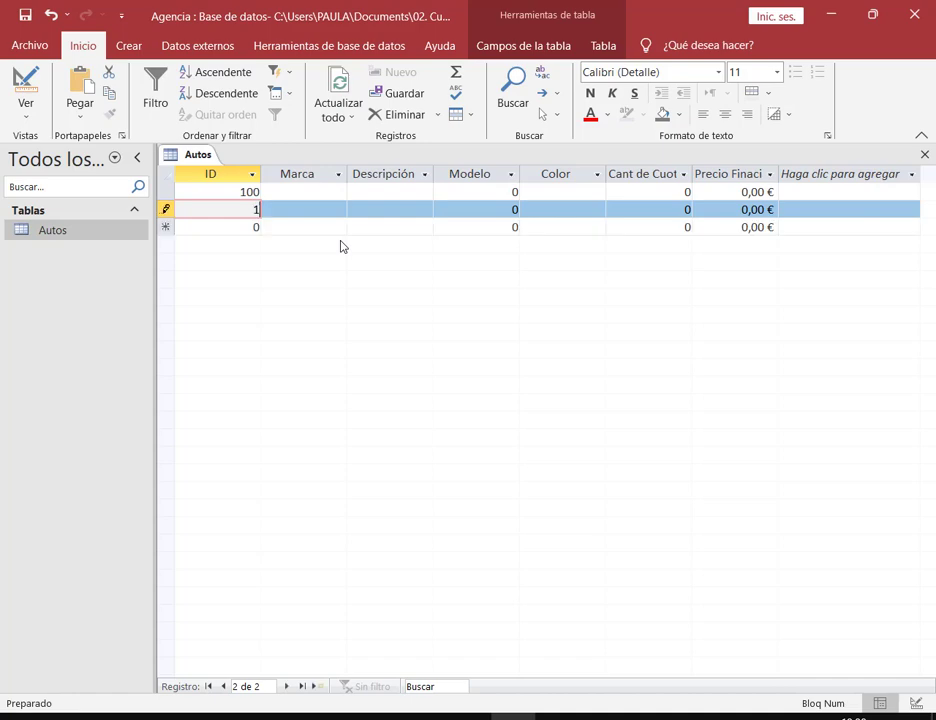
key(Down)
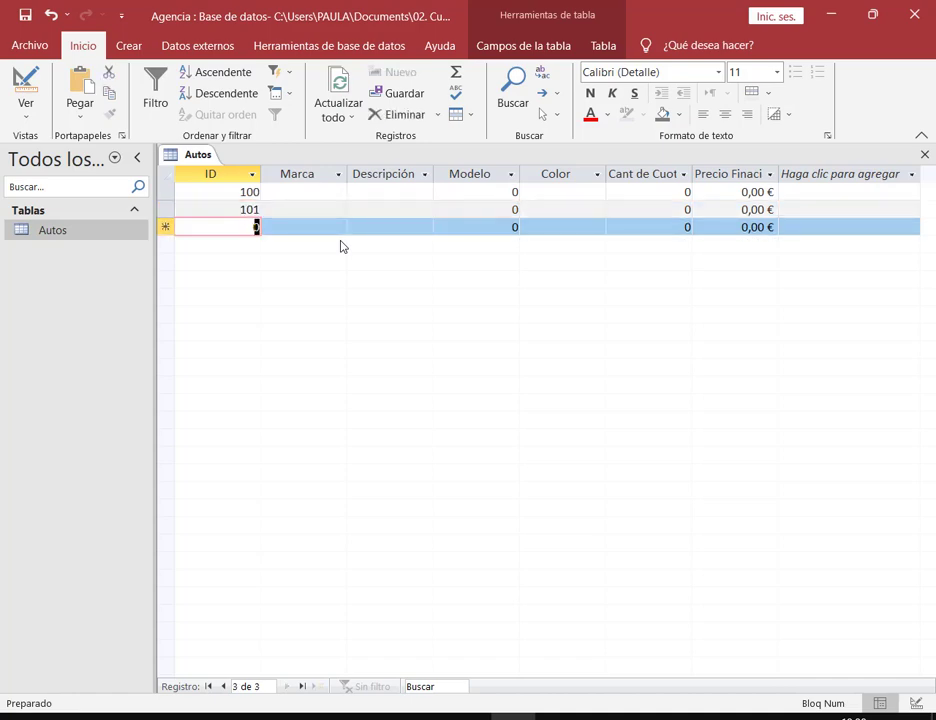
Step: Try to add a third record with the duplicate ID 100, and box the warning text in blue
text(100)
key(Down)
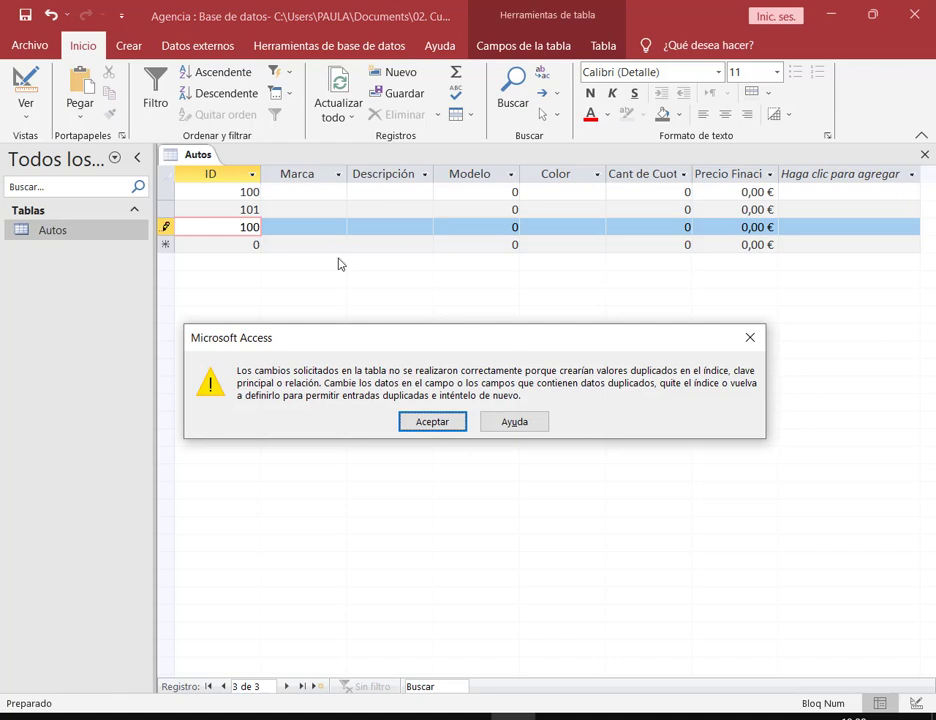
mouse_move(231, 362)
mouse_down()
mouse_move(410, 396)
mouse_move(764, 409)
mouse_up()
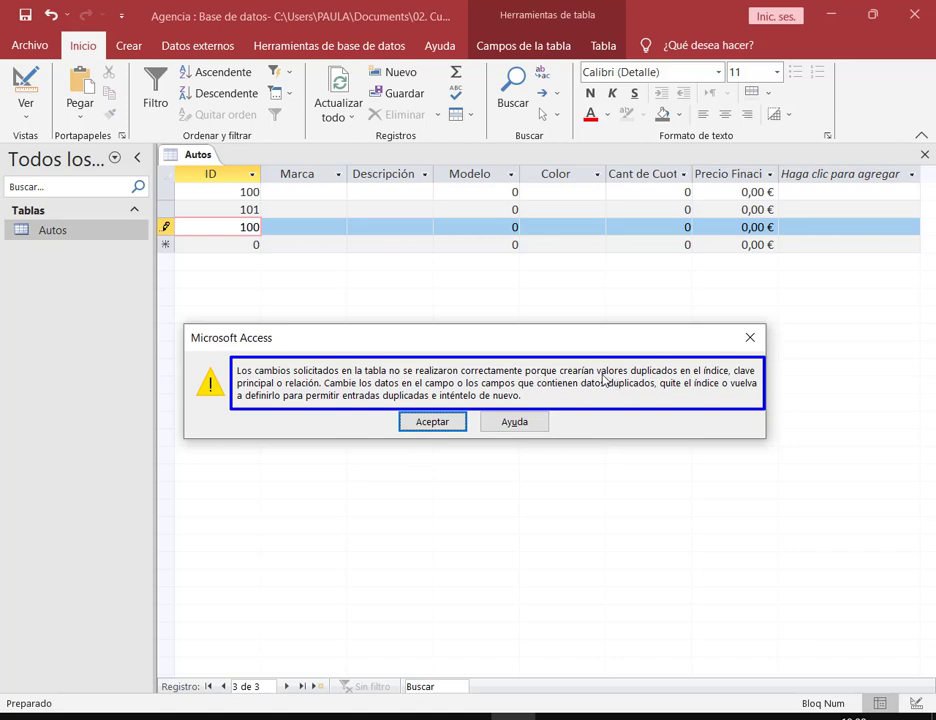
Step: Dismiss the warning about duplicate values in the index
mouse_move(596, 374)
mouse_down()
mouse_move(683, 374)
mouse_move(684, 362)
mouse_move(708, 376)
mouse_move(735, 371)
mouse_move(595, 366)
mouse_move(734, 380)
mouse_up()
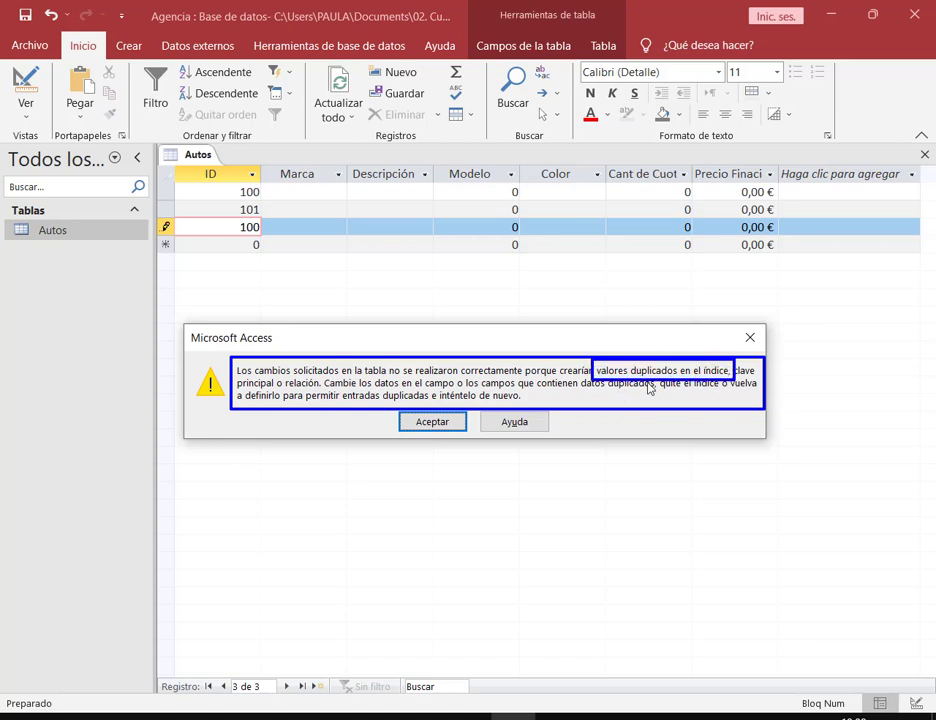
key(ctrl+z)
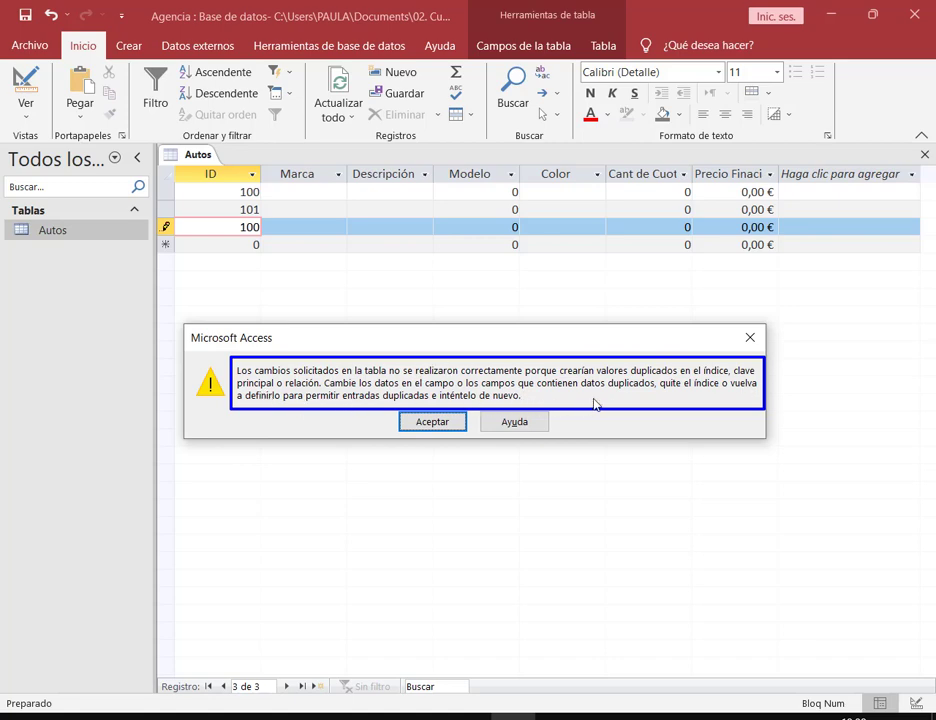
mouse_move(578, 376)
mouse_down()
mouse_move(673, 396)
mouse_move(659, 393)
mouse_up()
key(ctrl+z)
click(749, 338)
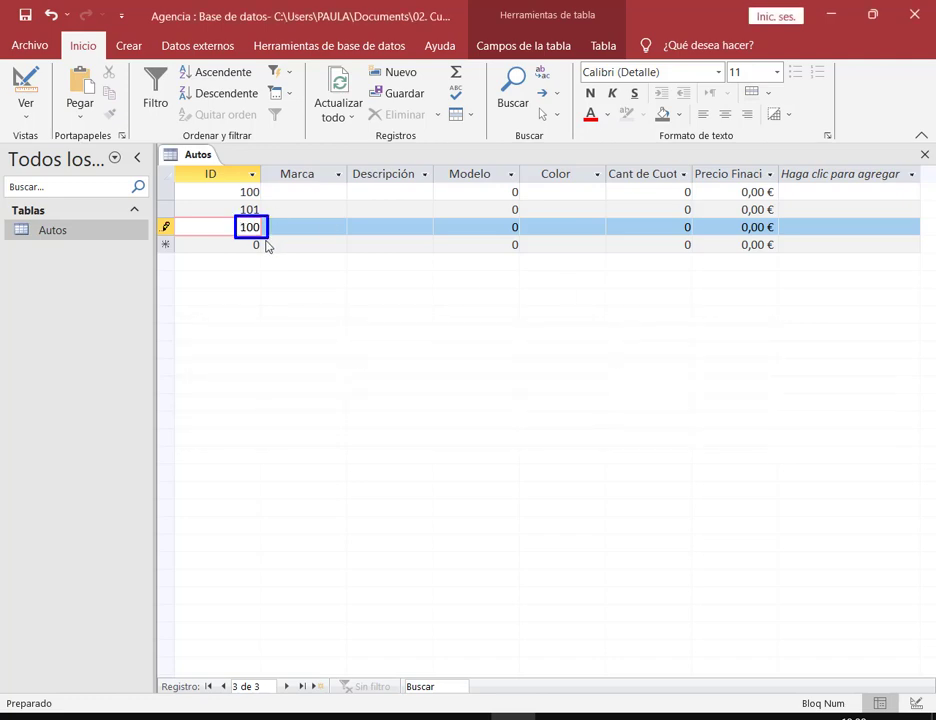
Step: Try to leave the third record with its duplicate ID, dismiss the warning, and change that ID to 102
click(255, 246)
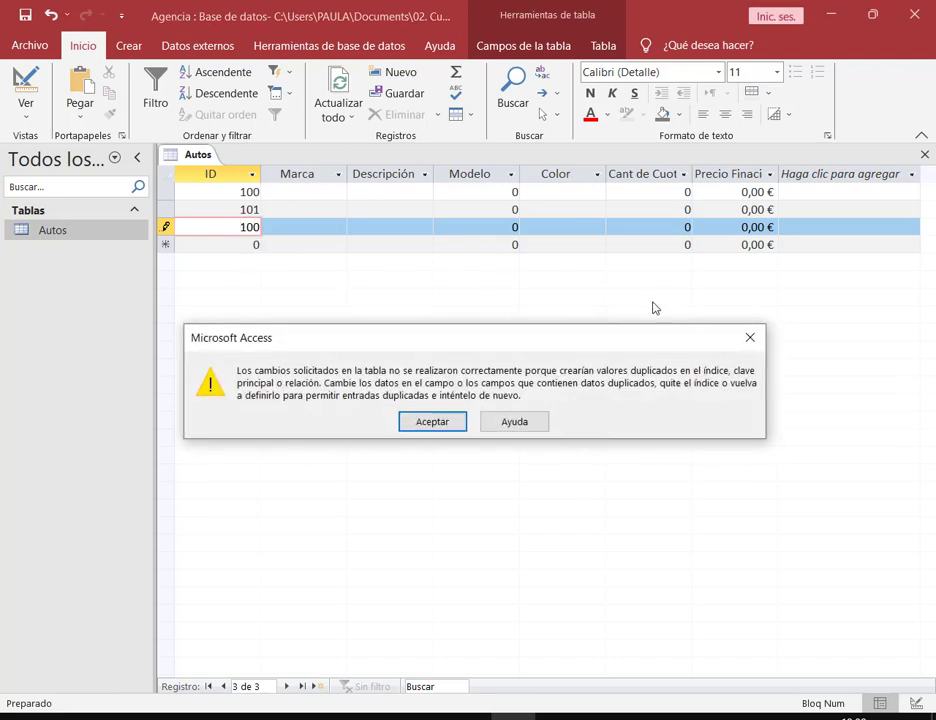
click(749, 338)
drag(174, 162, 271, 272)
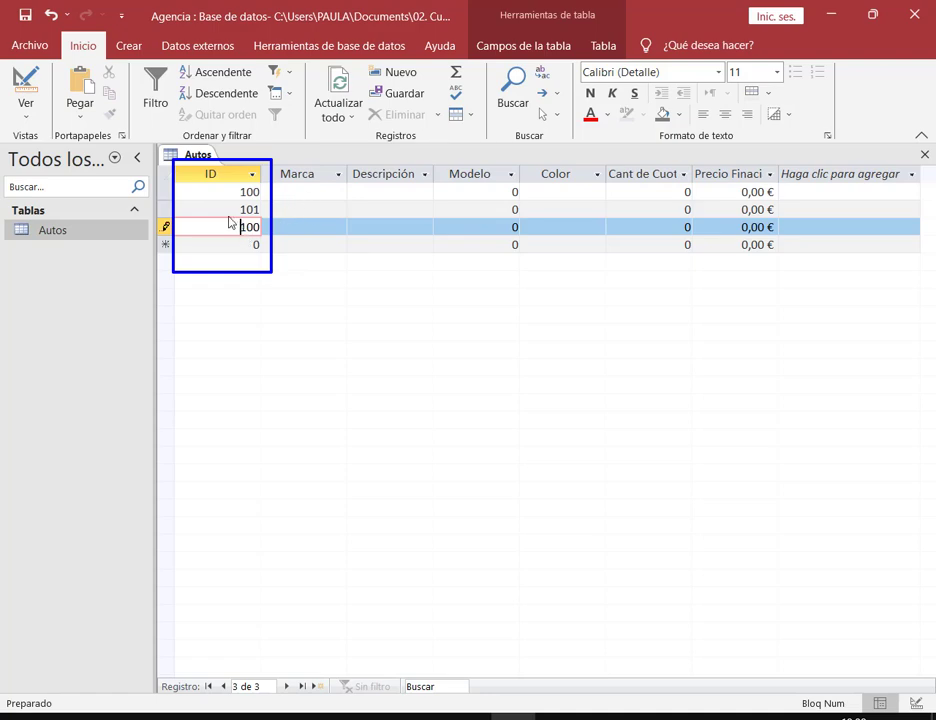
drag(230, 220, 271, 231)
key(Escape)
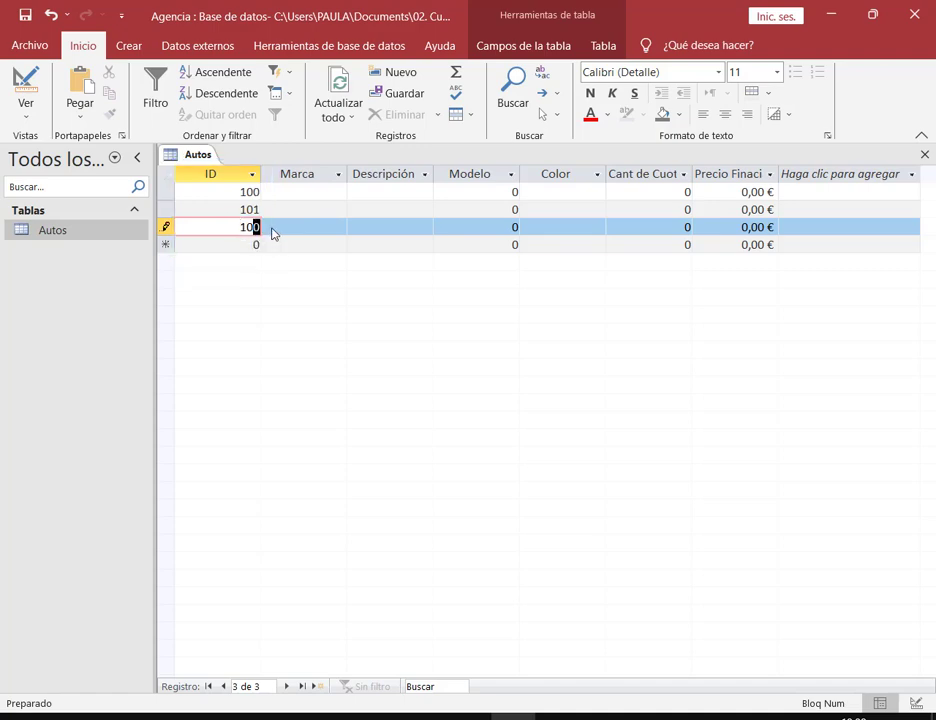
text(2)
click(249, 246)
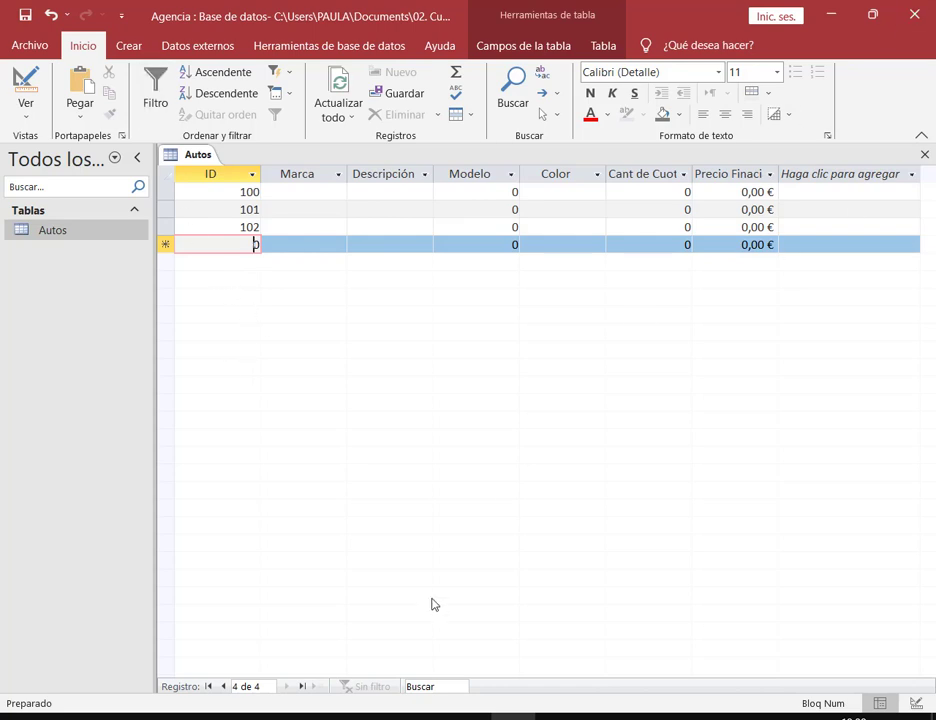
Step: Switch to Notepad to review the "Clave principal" notes, and check the Google Meet call chat
mouse_move(246, 715)
click(188, 647)
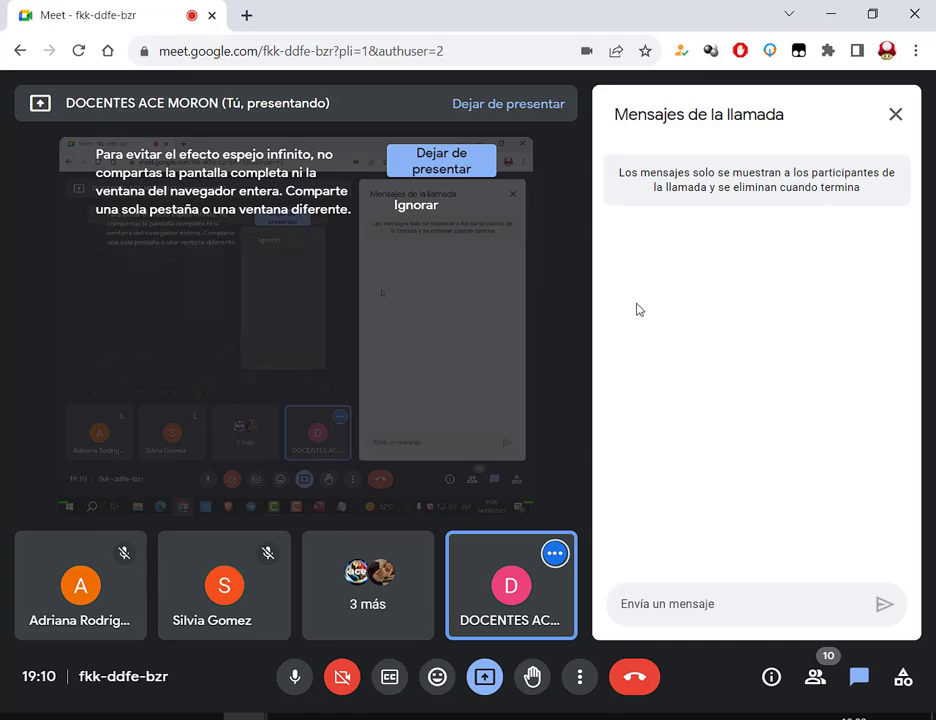
click(558, 716)
click(290, 145)
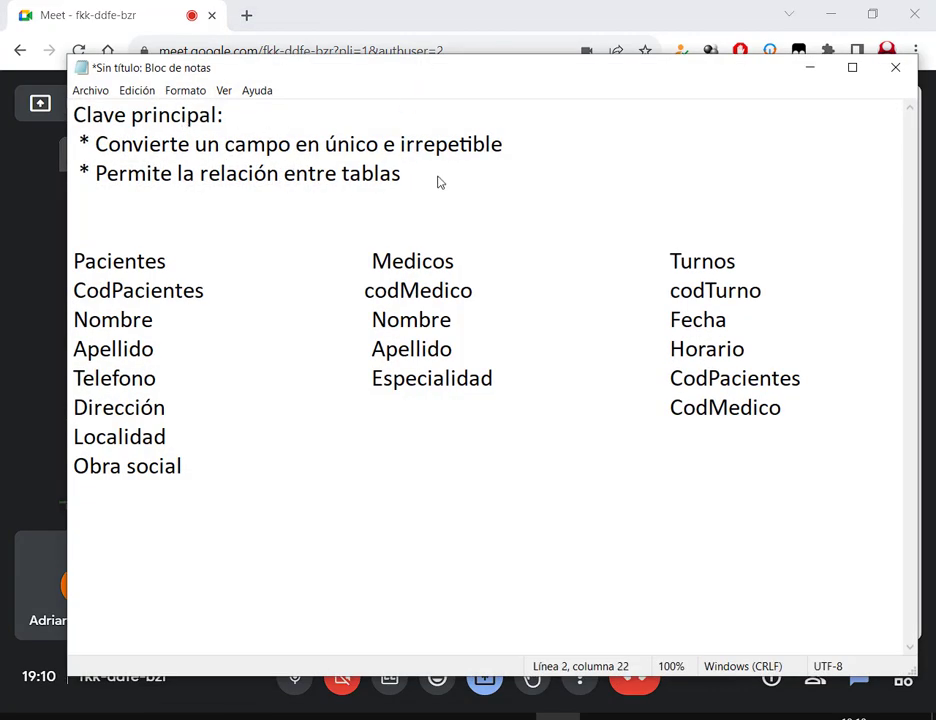
drag(439, 181, 3, 117)
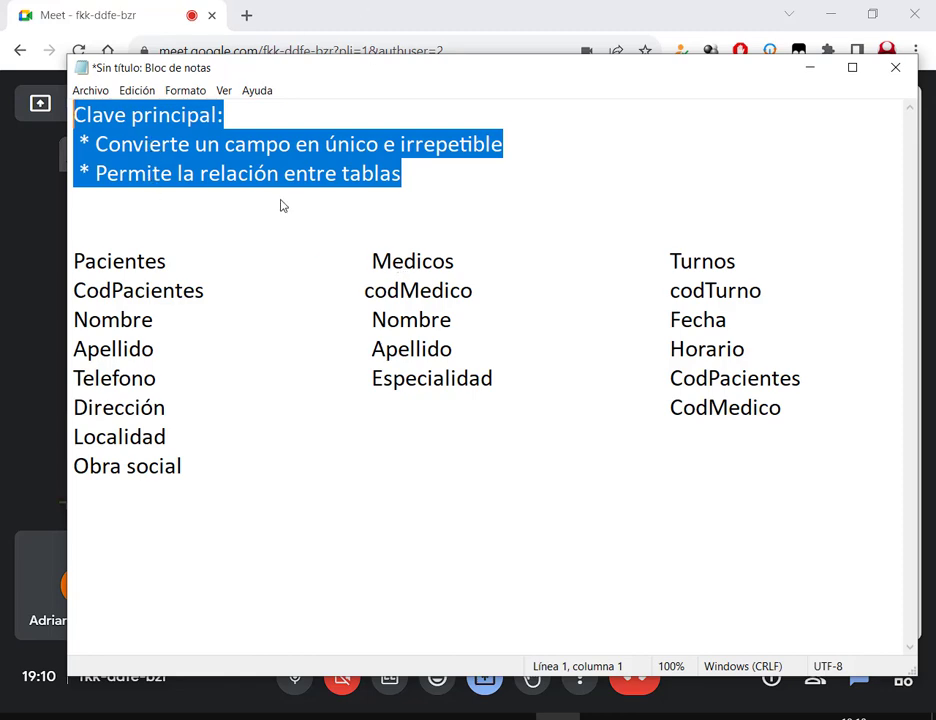
click(531, 8)
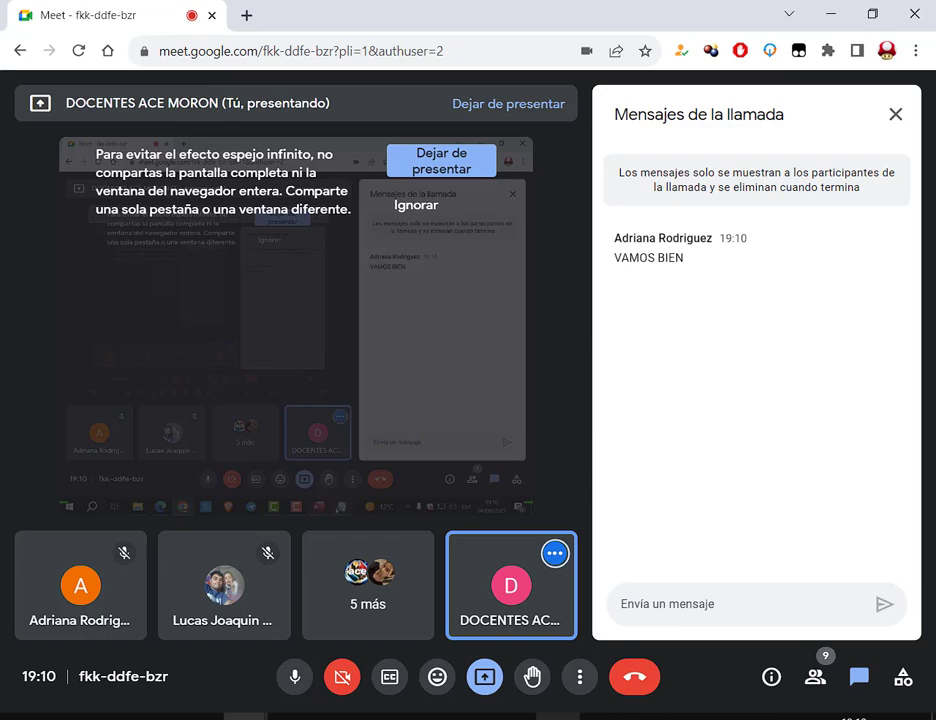
key(alt+Tab)
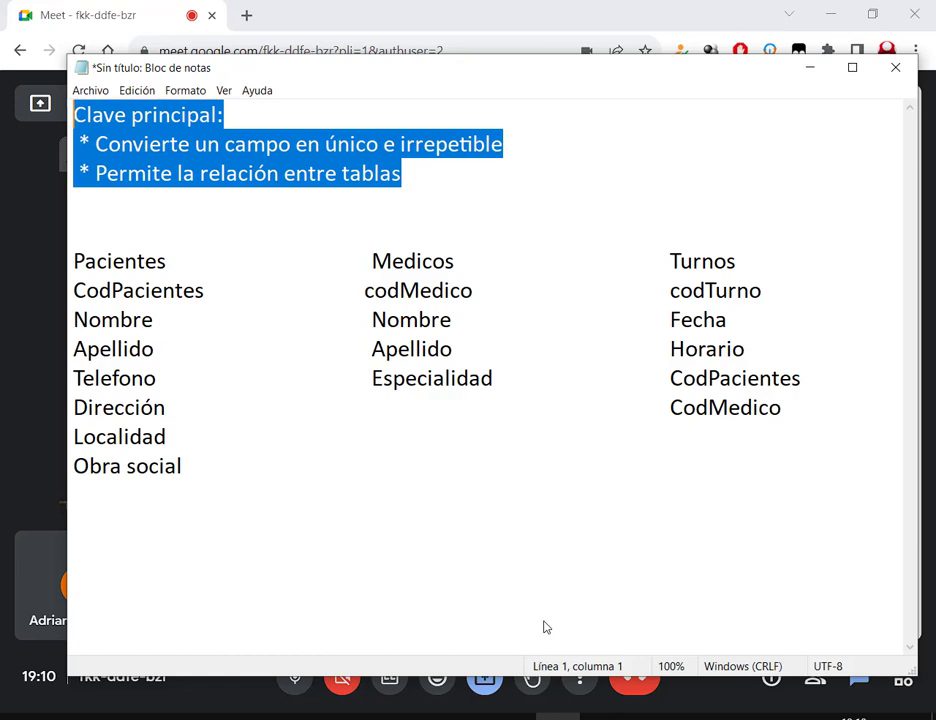
Step: Return to Access and shrink its window, placing it over the lower part of Tabla.pdf in Edge
mouse_move(558, 714)
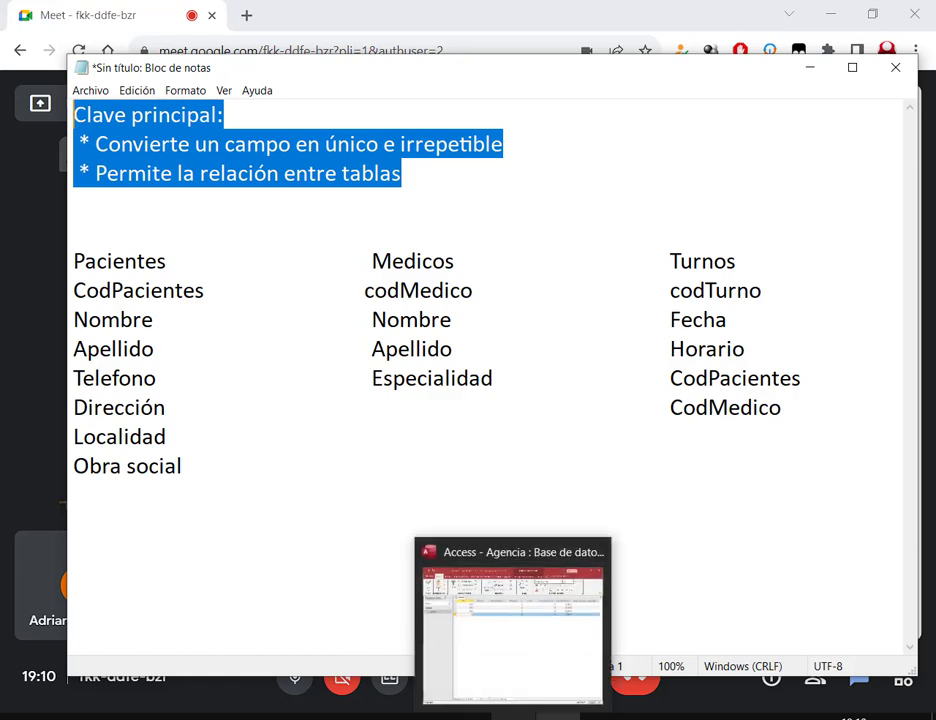
click(512, 617)
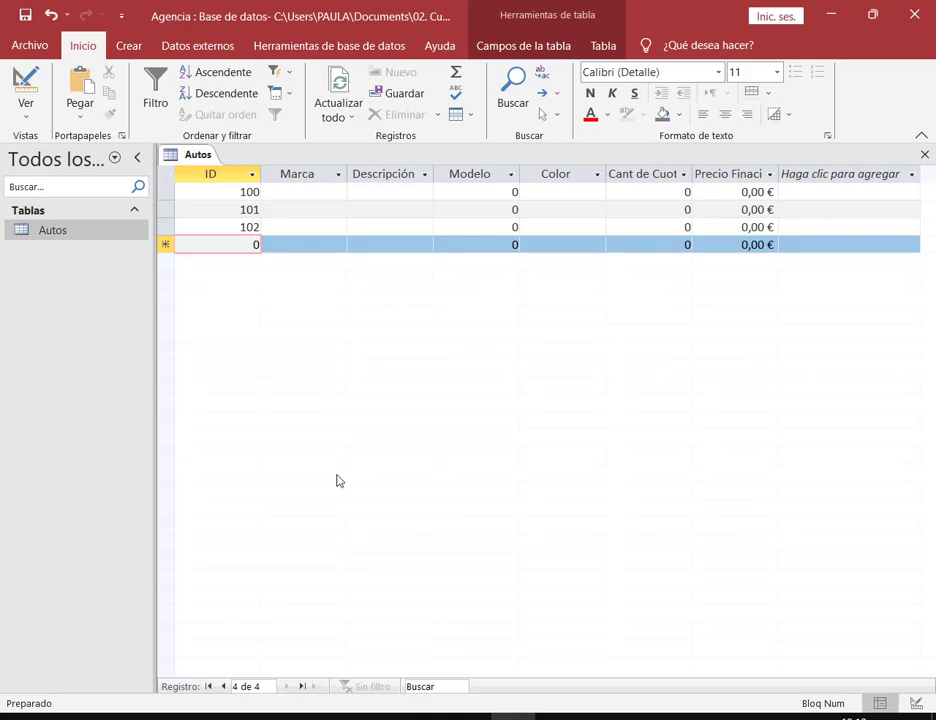
click(872, 14)
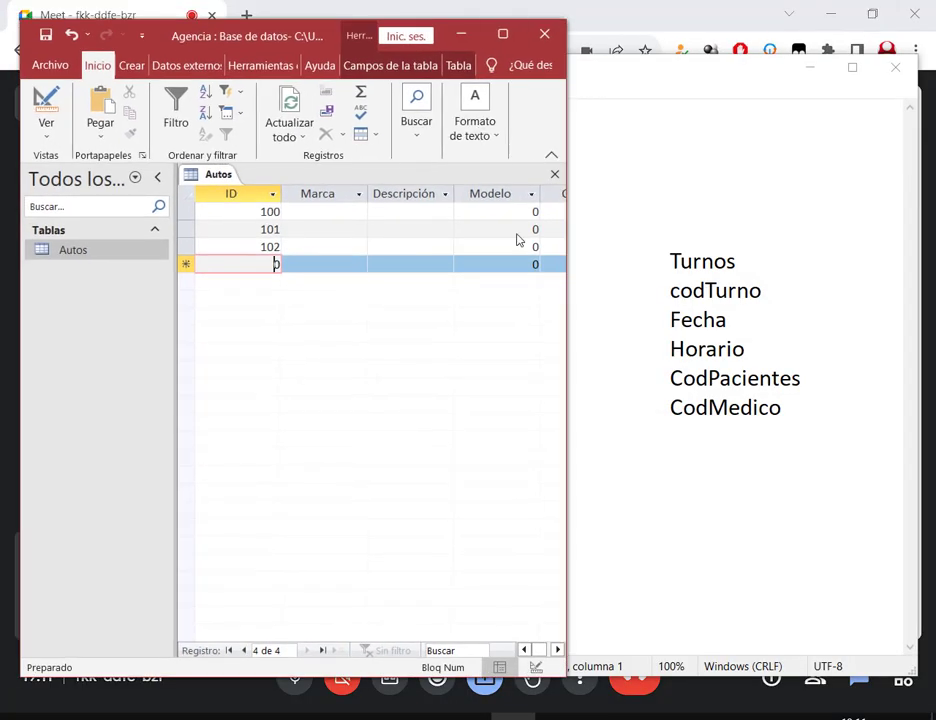
drag(563, 680, 861, 497)
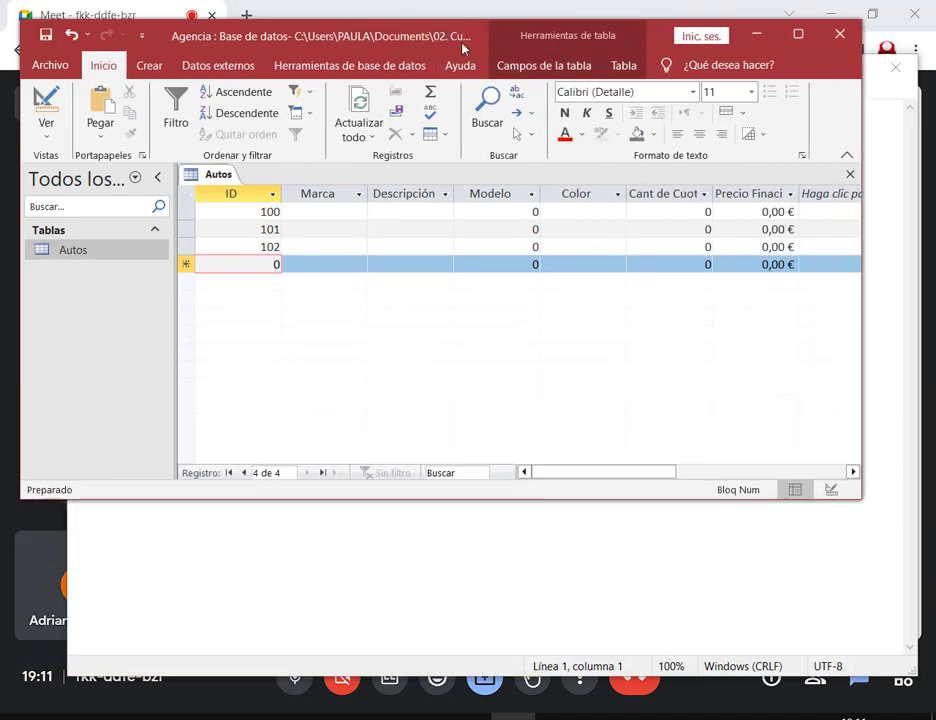
drag(495, 38, 523, 208)
click(213, 711)
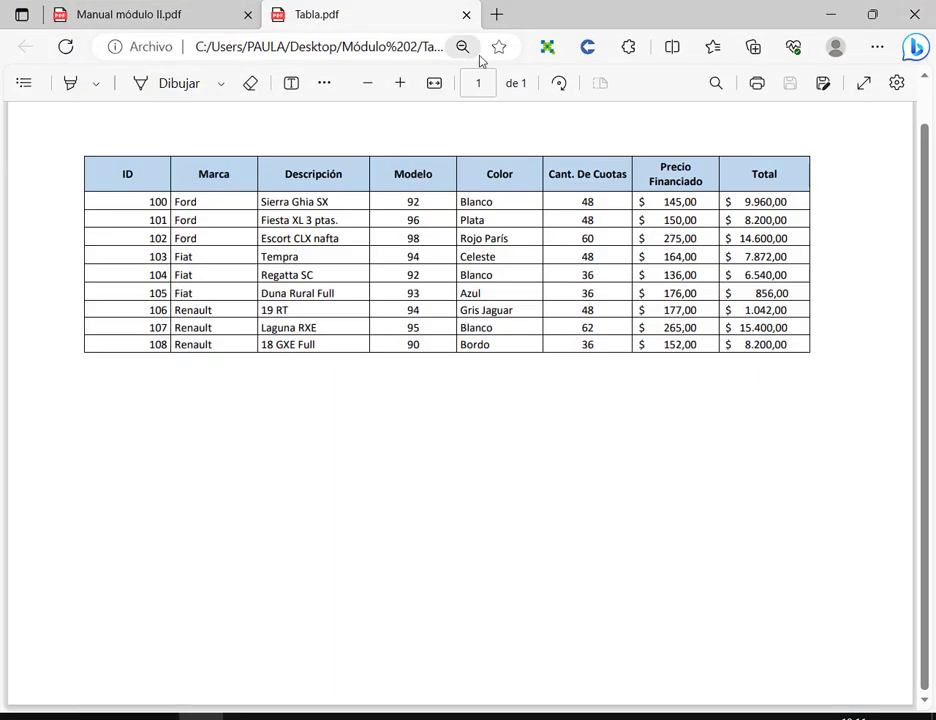
key(alt+Tab)
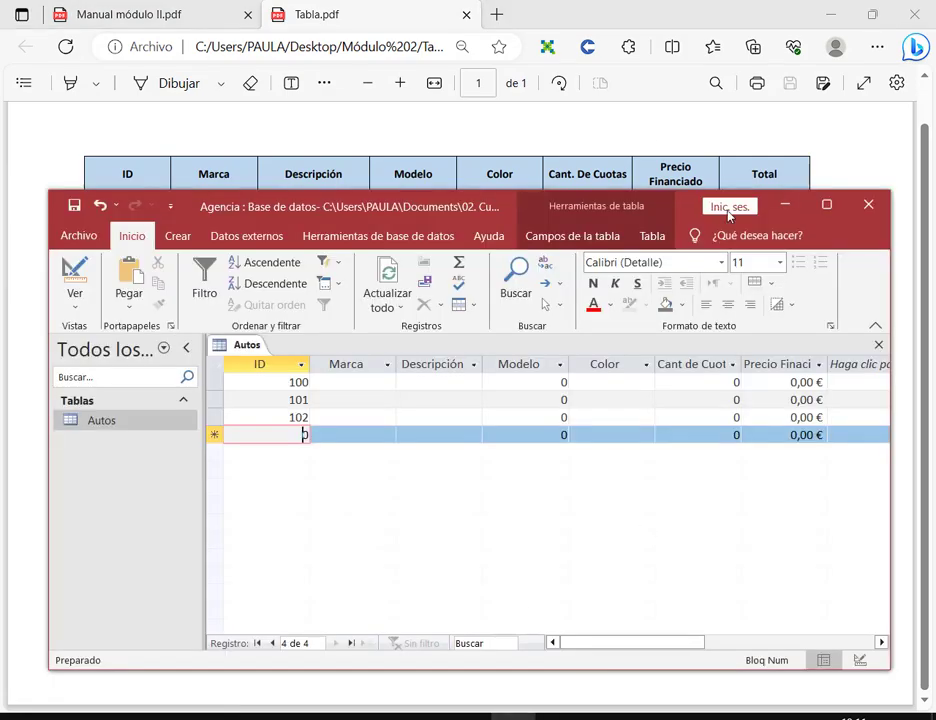
drag(492, 212, 465, 261)
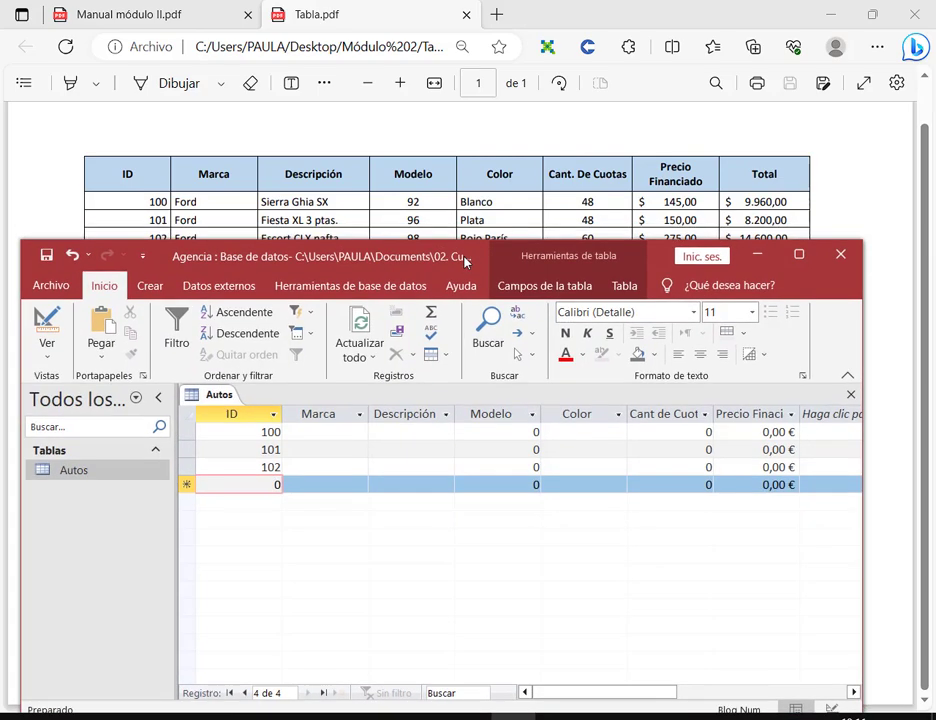
Step: Enlarge the car table in Tabla.pdf, position its rows above the Access window, and return to Access
click(924, 212)
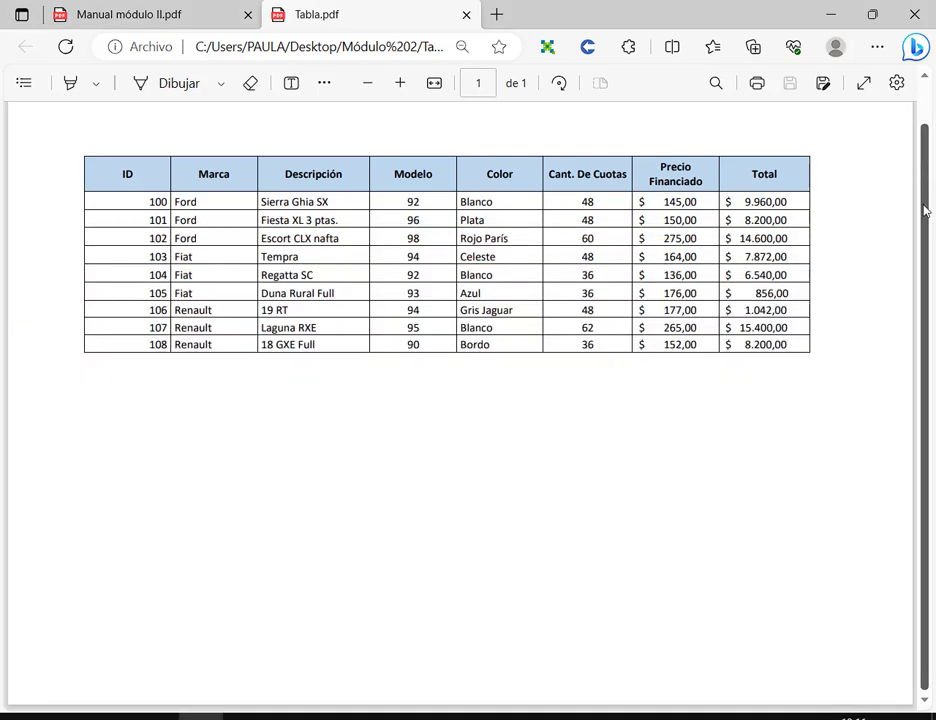
click(400, 83)
click(400, 83)
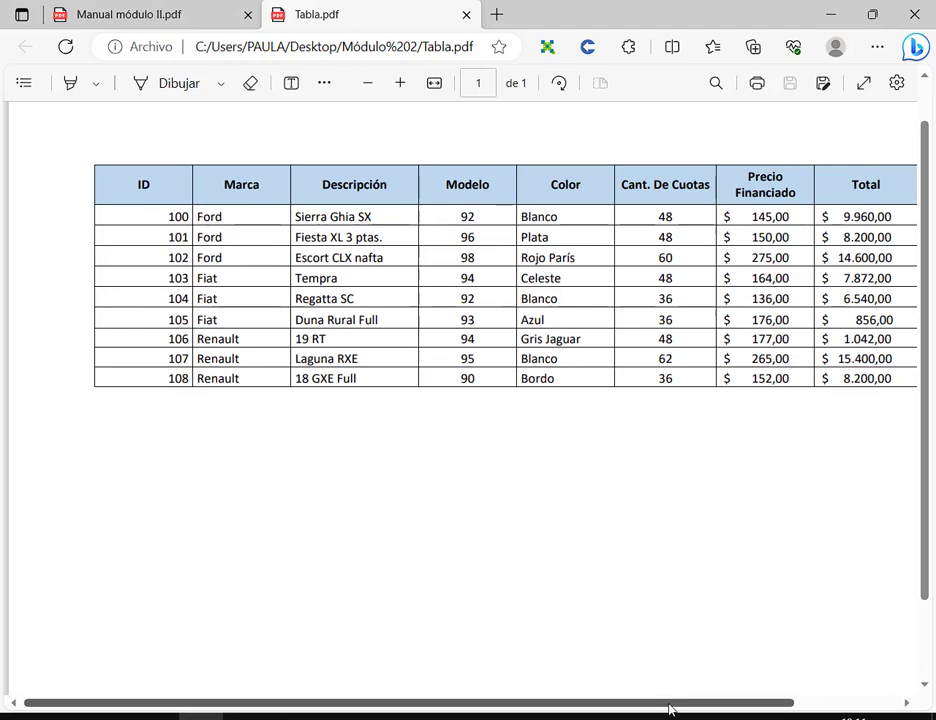
drag(671, 704, 719, 702)
scroll(717, 530, down, 2)
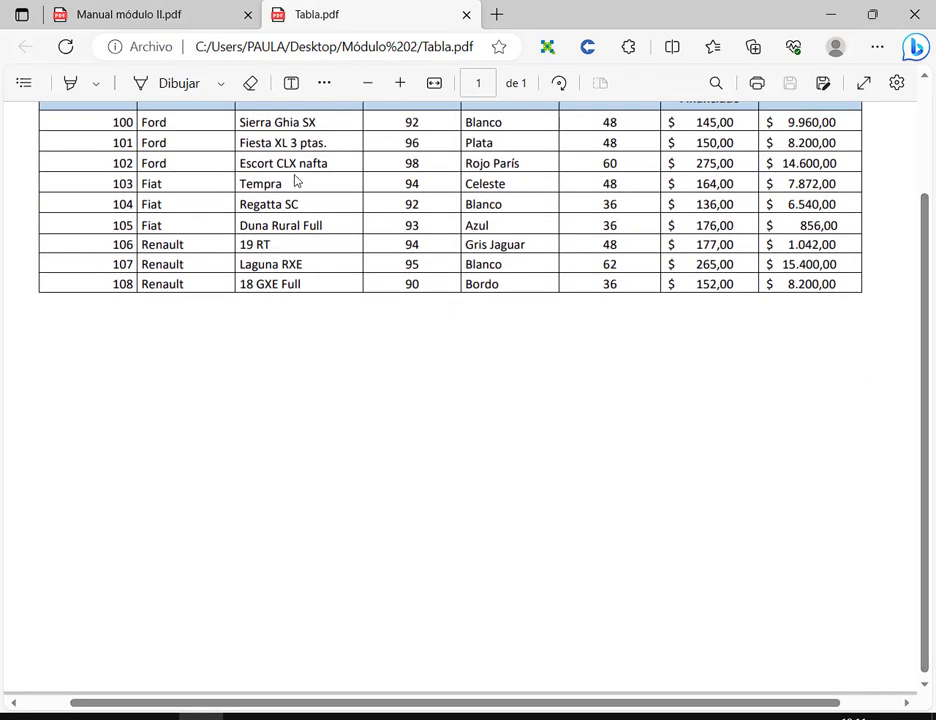
key(alt+Tab)
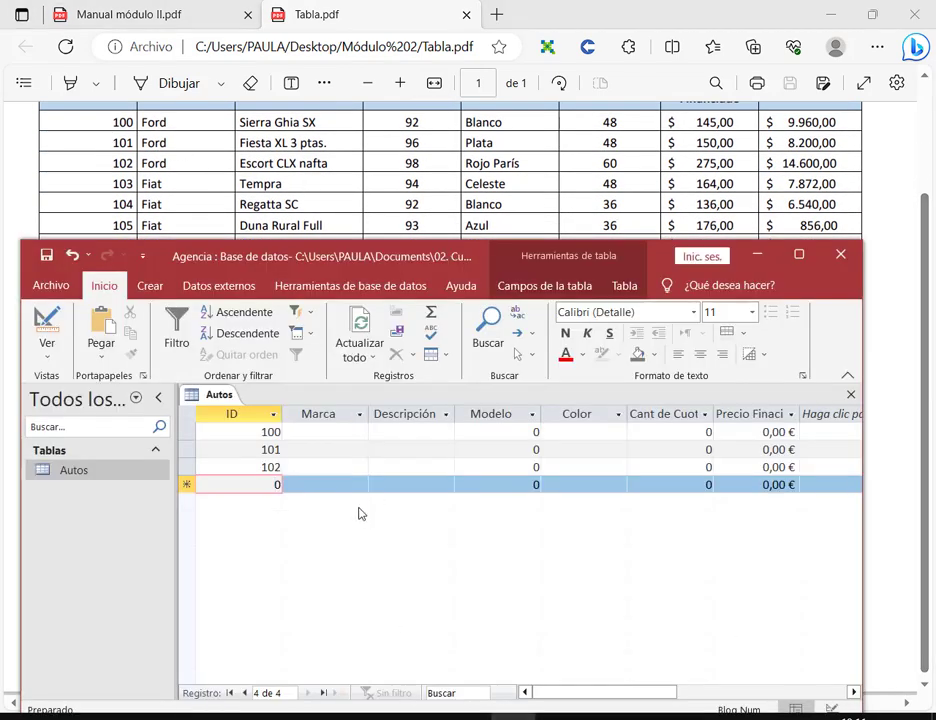
Step: Delete records 101 and 102 from the Autos table
drag(291, 496, 284, 507)
mouse_move(186, 484)
mouse_down()
mouse_move(185, 453)
mouse_move(184, 476)
mouse_move(209, 497)
mouse_up()
right_click(185, 452)
key(Escape)
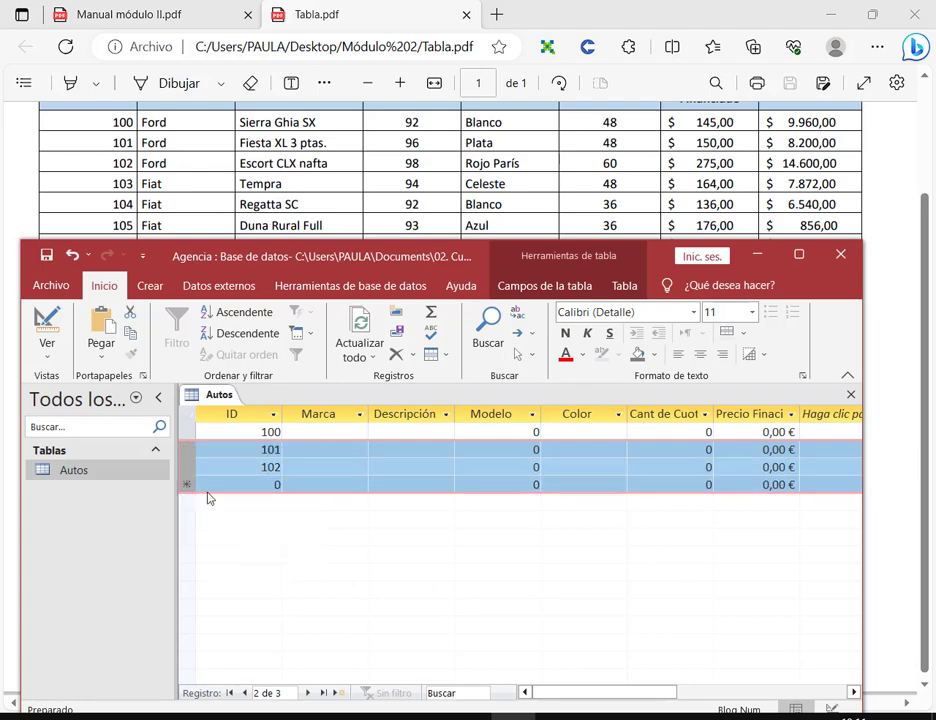
key(Delete)
click(425, 428)
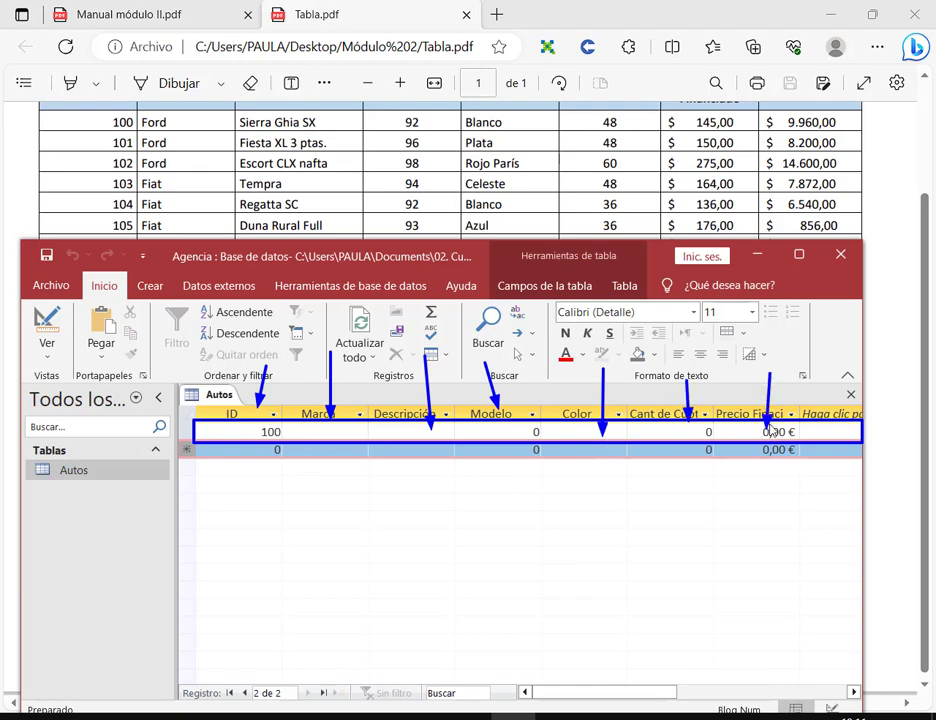
Step: Fill in record 100 with Marca "For" and Descripción "Sierra Ghia SX"
click(318, 433)
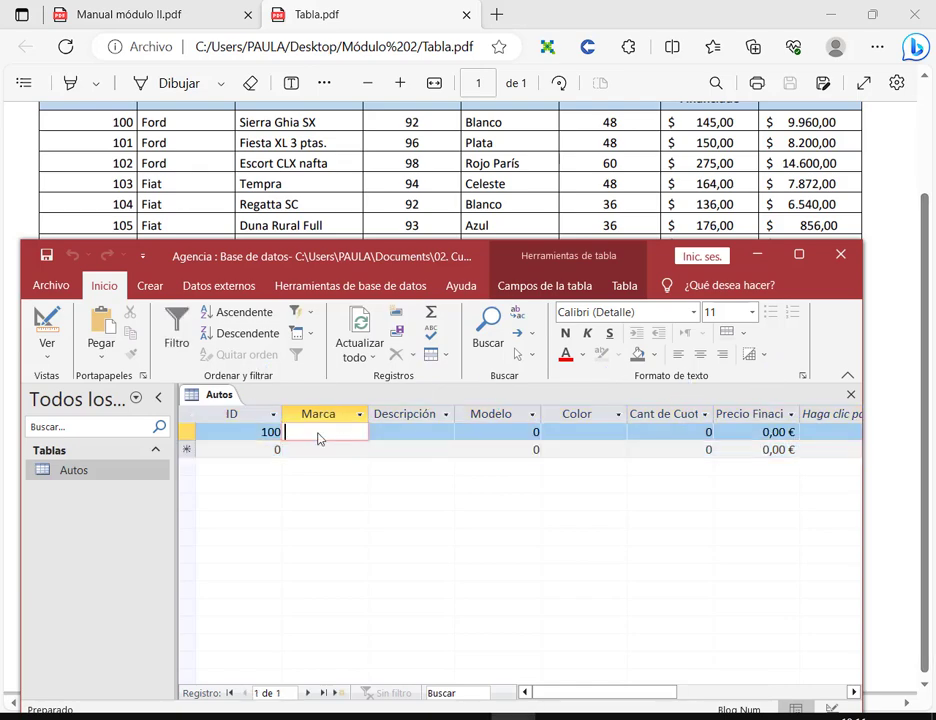
drag(186, 422, 870, 449)
drag(148, 490, 203, 461)
click(295, 436)
drag(199, 408, 278, 618)
text(For)
key(Tab)
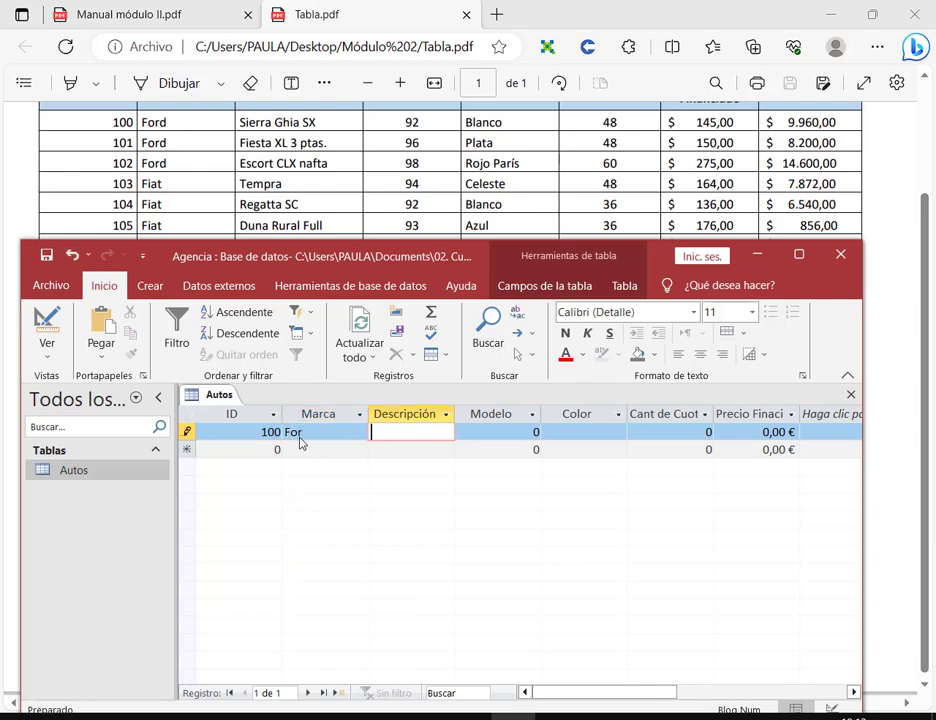
text(Sierra Ghia)
key(Caps_Lock)
text(S)
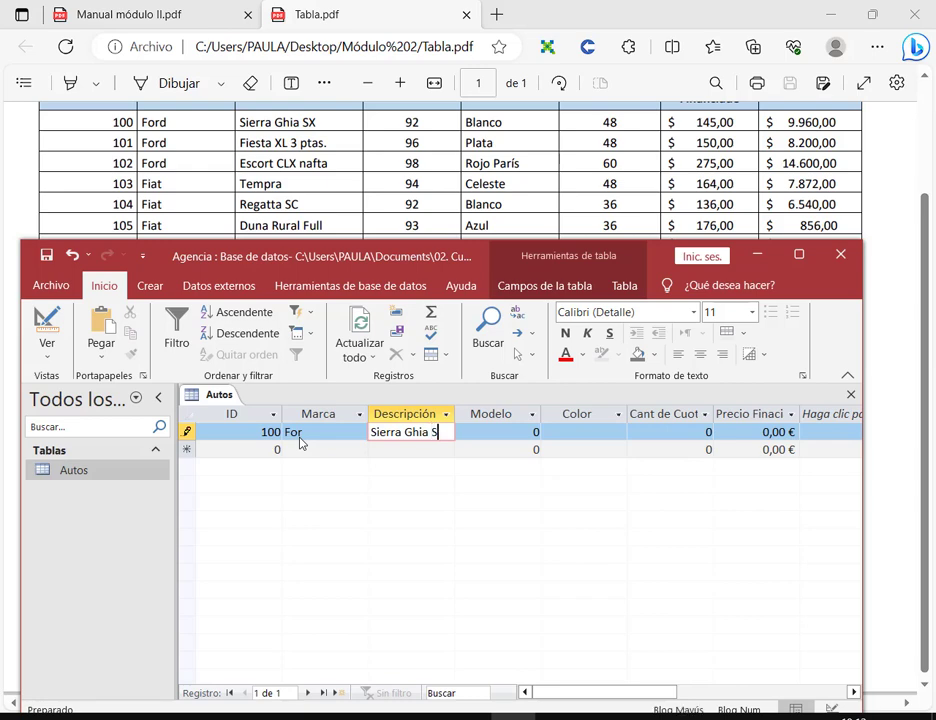
text(X)
key(Tab)
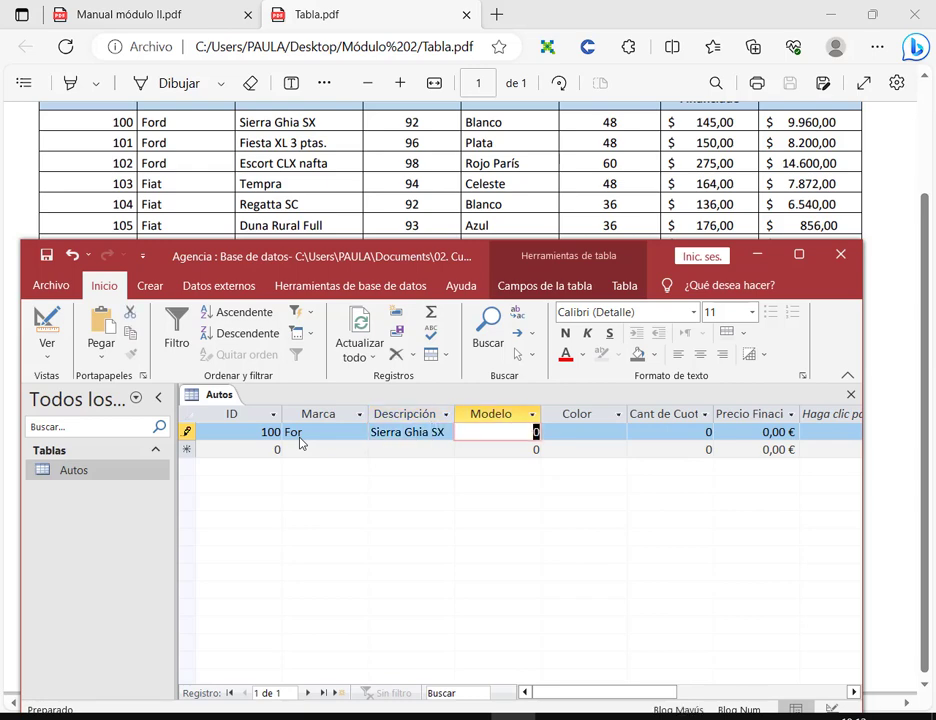
Step: Complete record 100 with Modelo 92, Color Blanco, 48 installments and a financed price of 145
text(92)
key(Tab)
text(B)
key(Caps_Lock)
text(la)
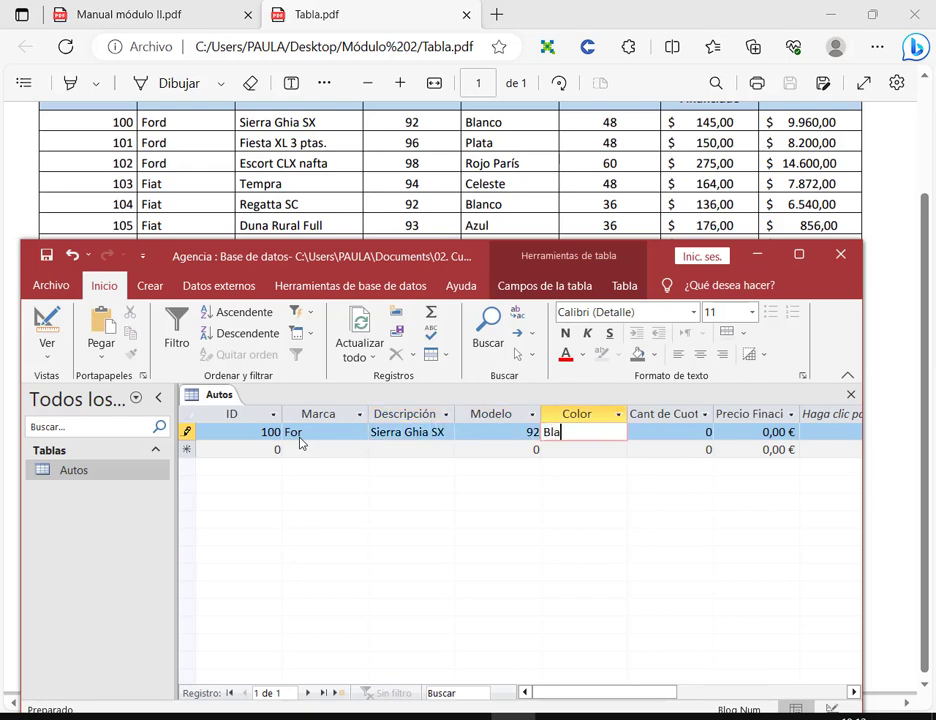
text(nco)
key(Tab)
text(48)
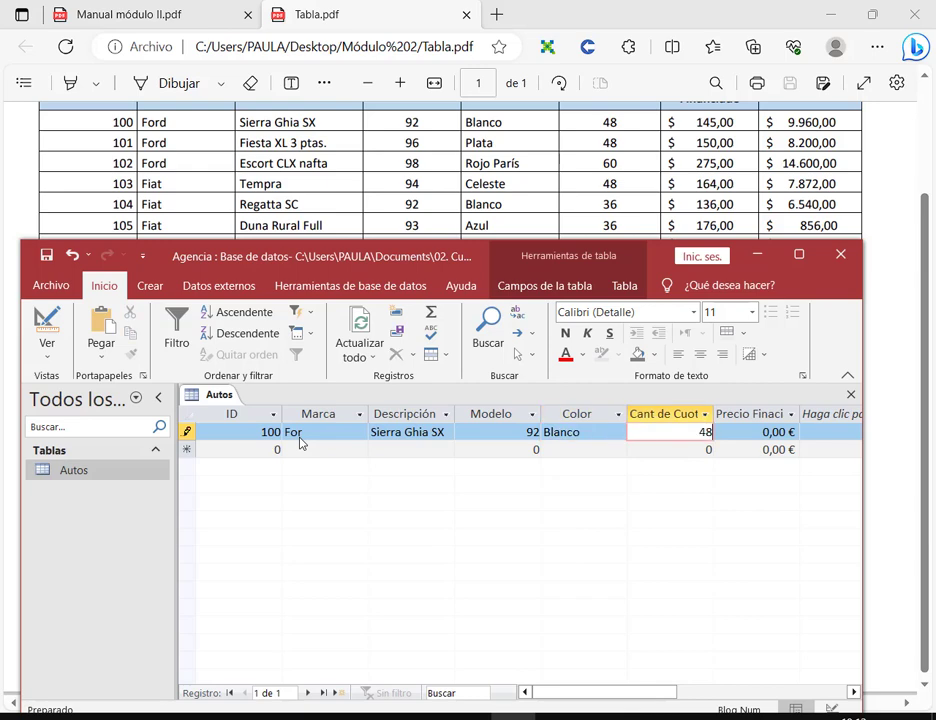
key(Tab)
text(1)
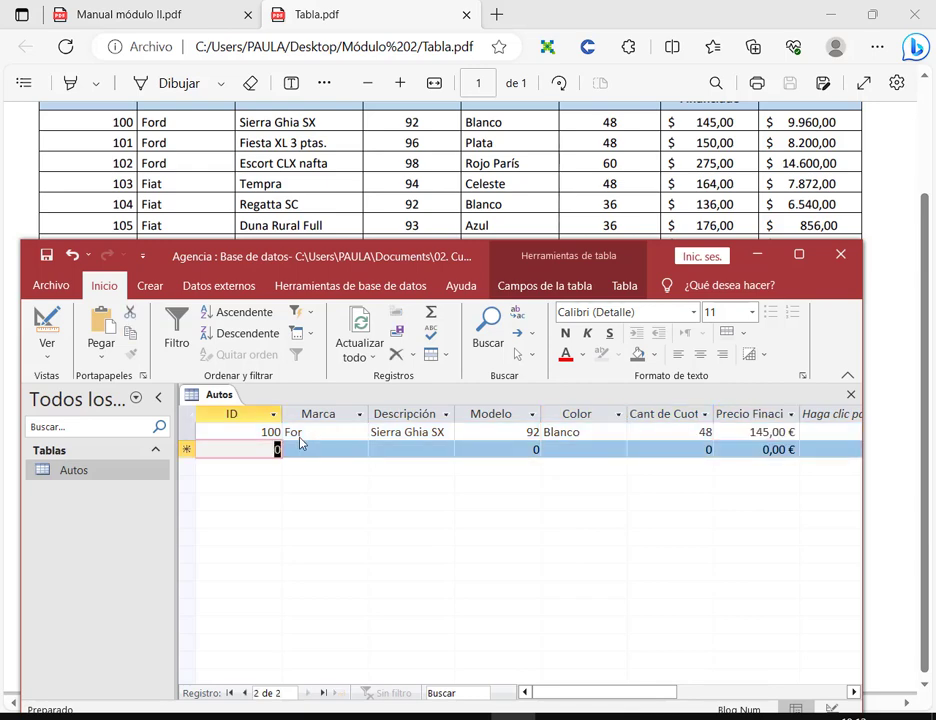
Step: Add a record with ID 101 and Marca Ford
text(101)
key(Tab)
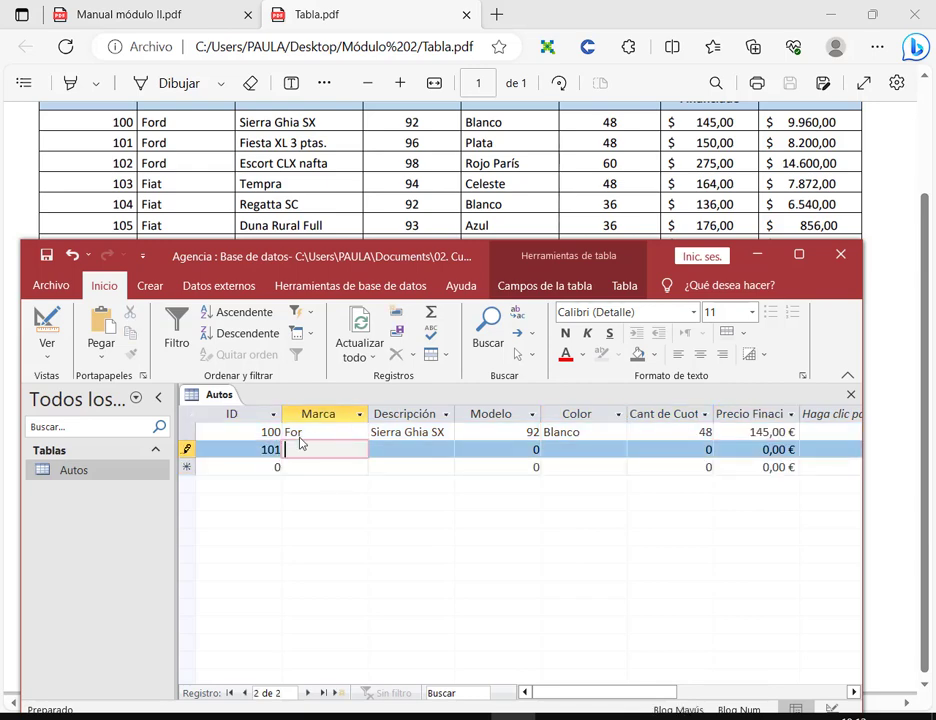
text(Forf)
key(BackSpace)
text(d)
Step: Correct the Marca of record 100 to Ford
click(307, 432)
text(f)
key(BackSpace)
text(d)
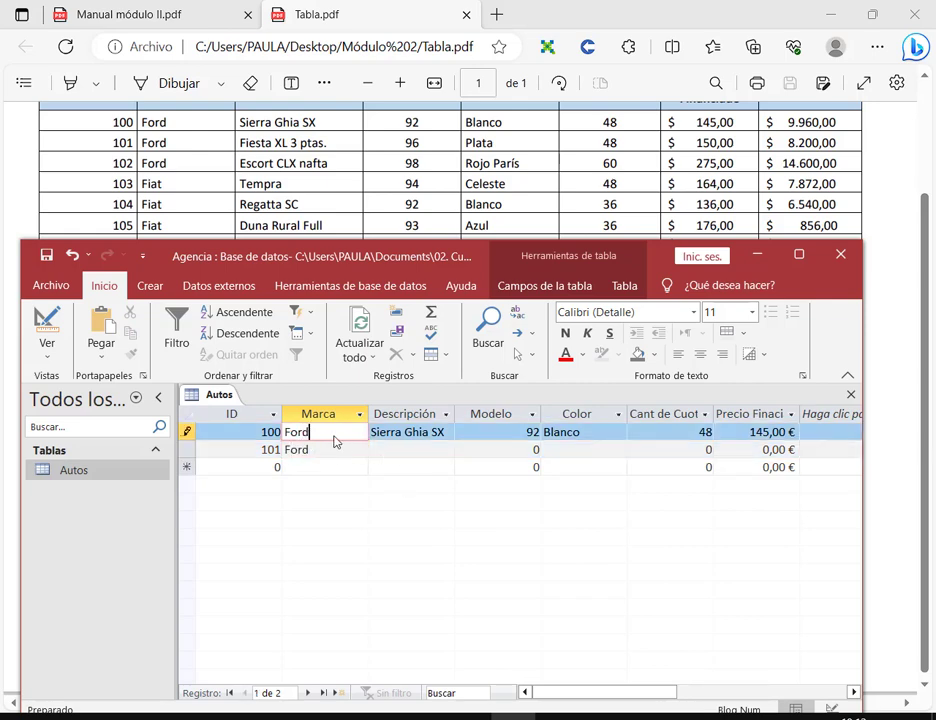
Step: Enter "Fiesta XL 3 ptas." as the Descripción of record 101
click(410, 451)
text(F)
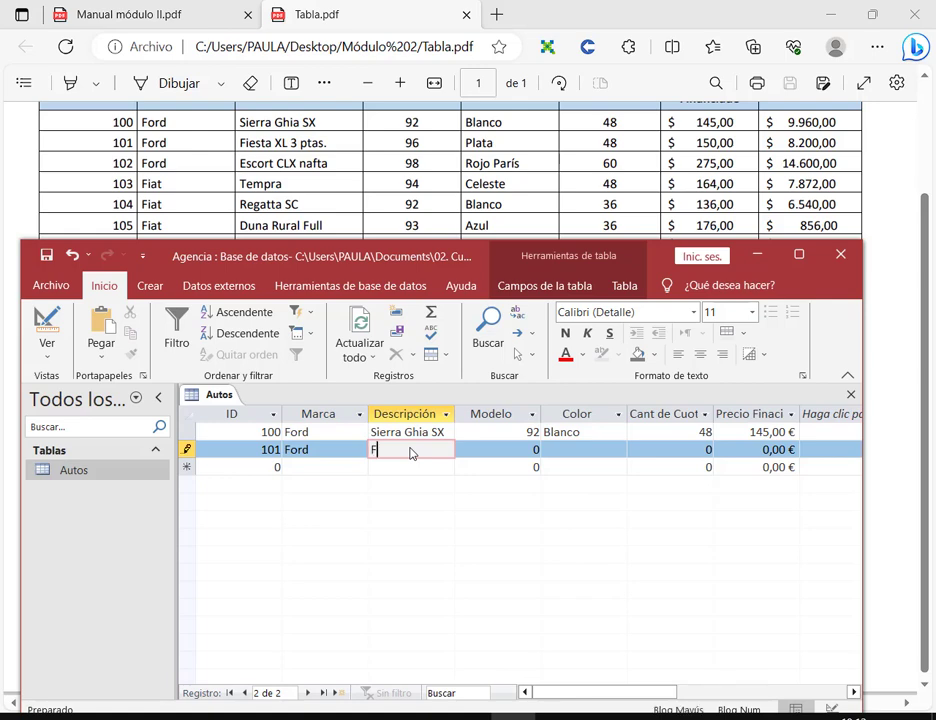
text(iesta XL)
text( 3pas.)
key(Left)
key(Left)
key(Left)
key(Left)
text(t)
key(Tab)
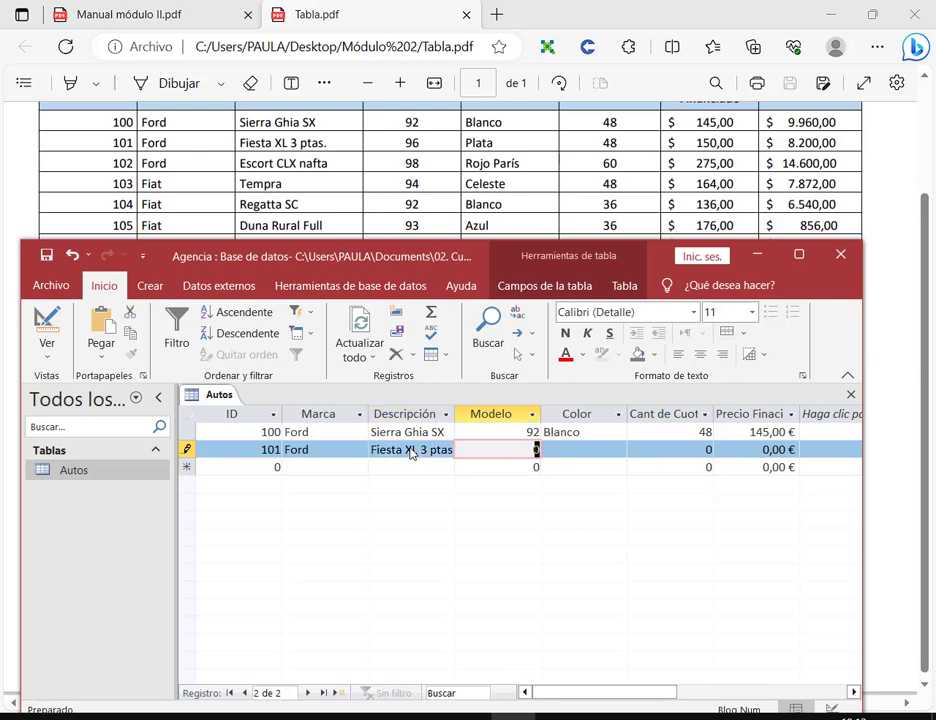
Step: Complete record 101 with Modelo 96, Color Plata, 48 installments and a financed price of 150
text(96)
key(Tab)
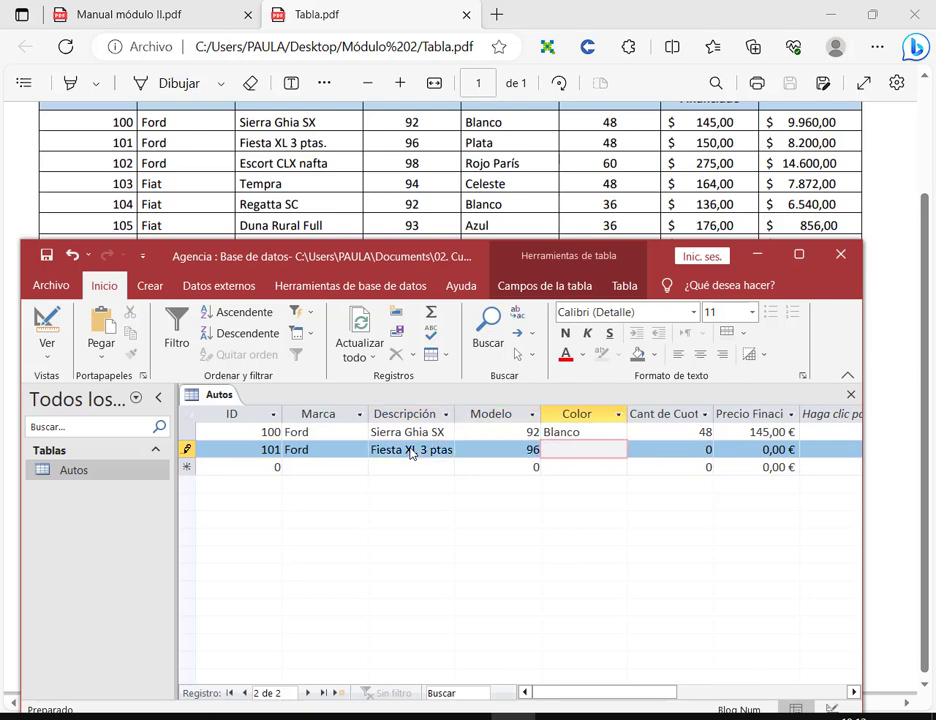
text(Plata)
key(Tab)
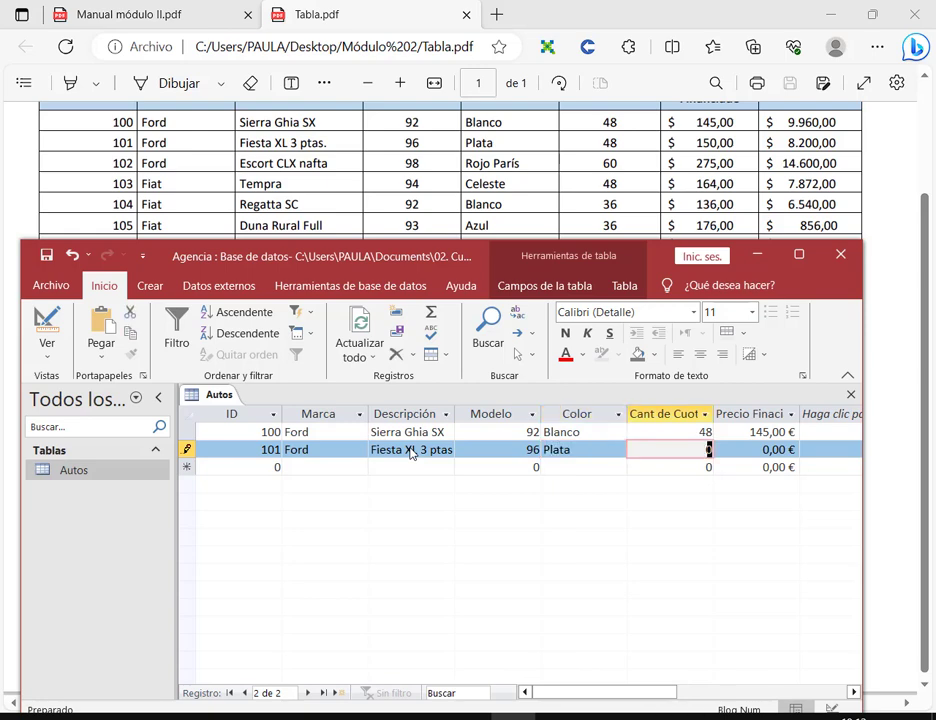
text(78)
key(BackSpace)
text(48)
key(Tab)
text(150)
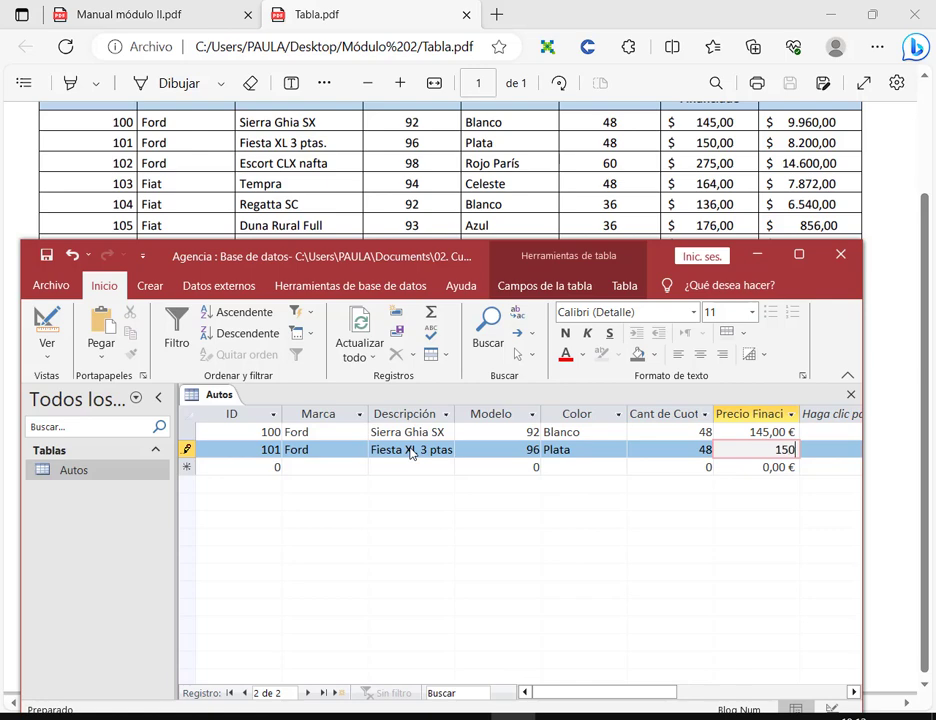
key(Tab)
Step: Add a record with ID 102, Marca Ford and Descripción "Escort CLX nafta"
text(102)
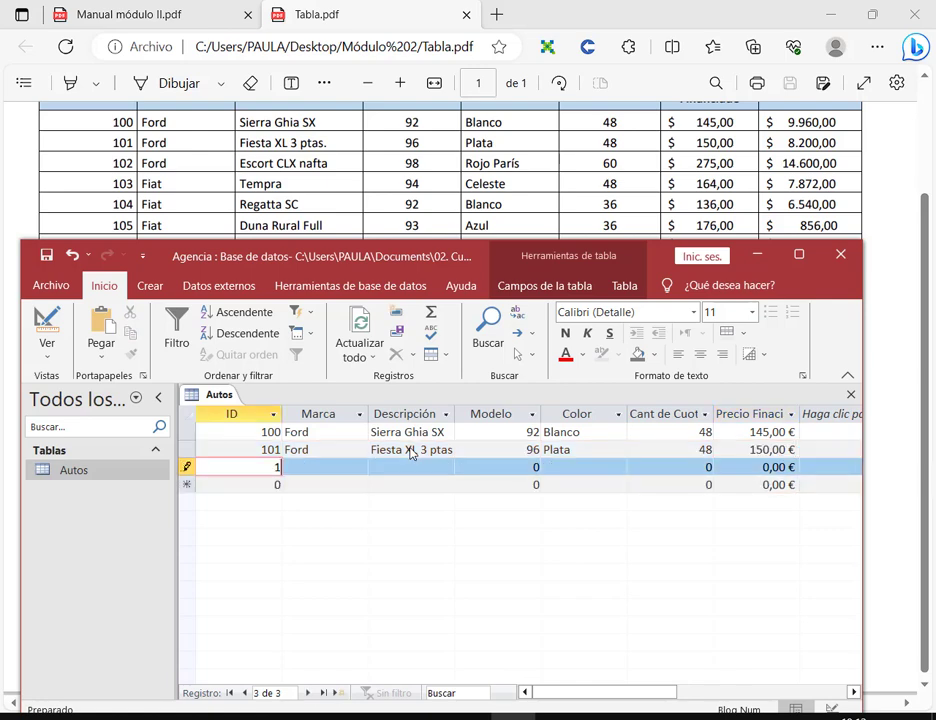
key(Tab)
text(For)
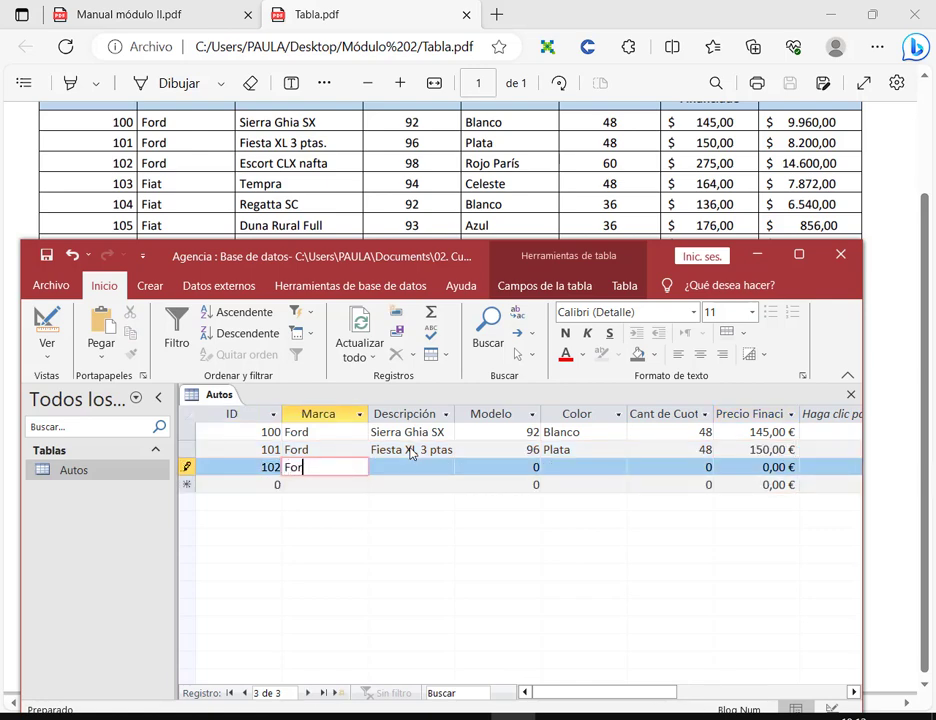
text(d)
key(Tab)
text(E)
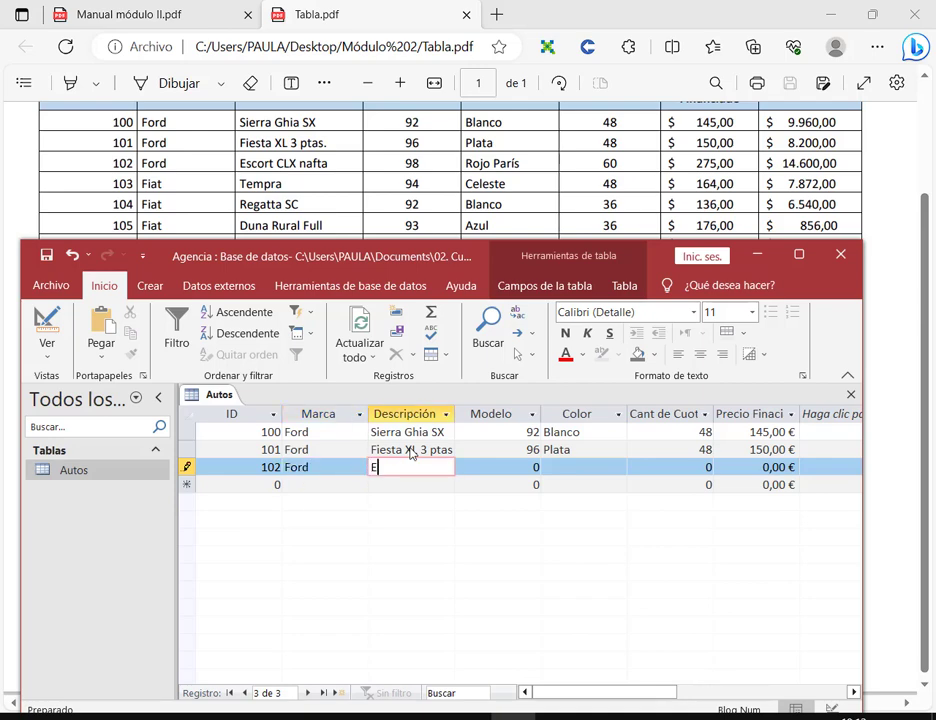
text(scort CL)
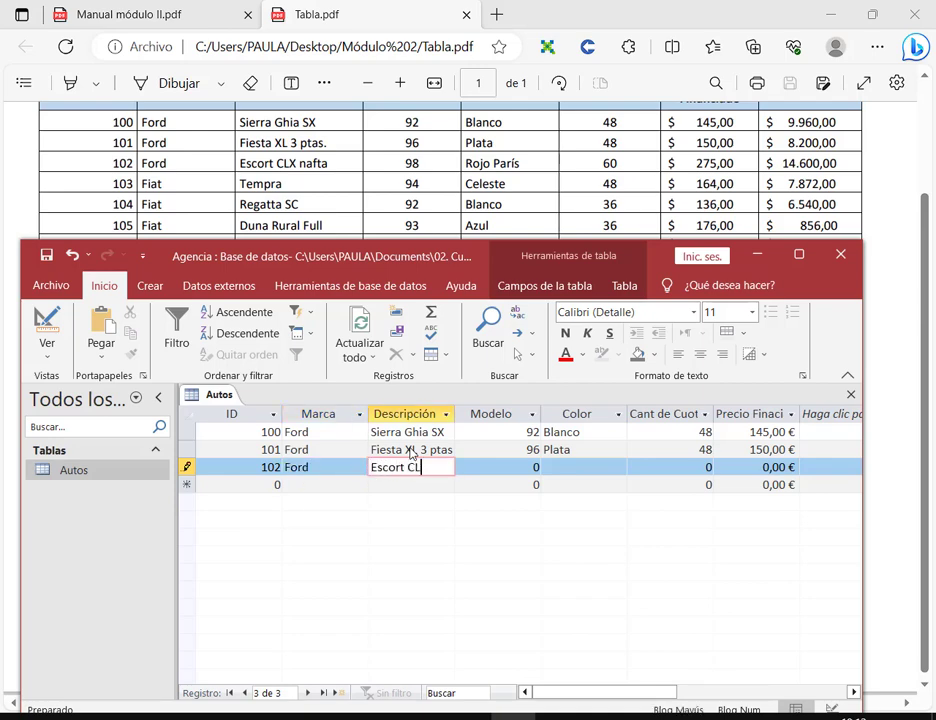
text(X nafta)
key(Tab)
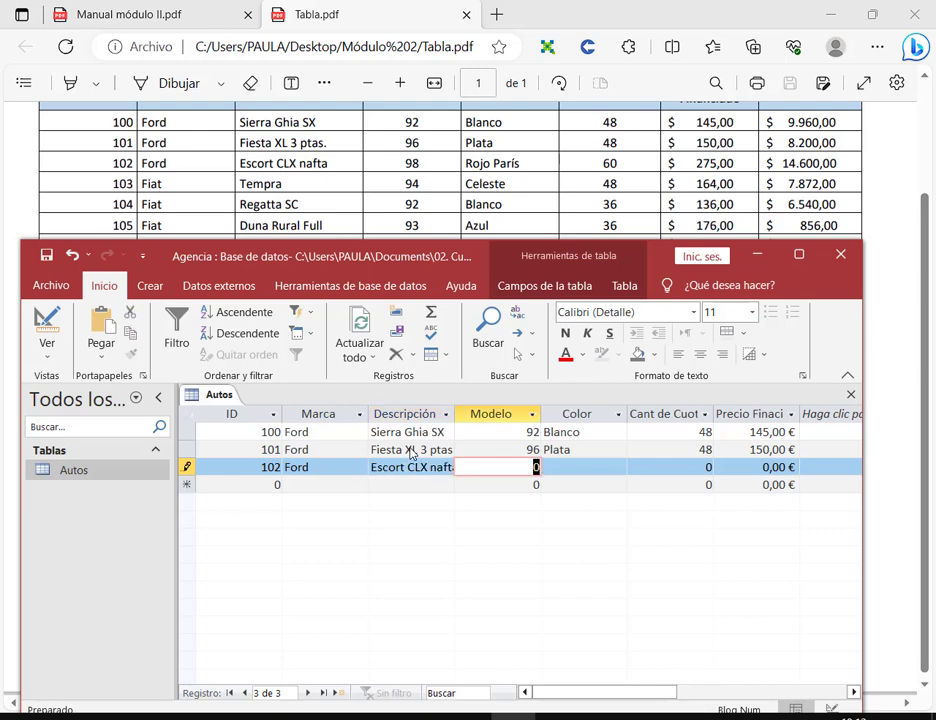
Step: Complete record 102 with Modelo 98, Color Rojo París, 60 installments and a financed price of 275
text(98)
key(Tab)
text(Rojo P)
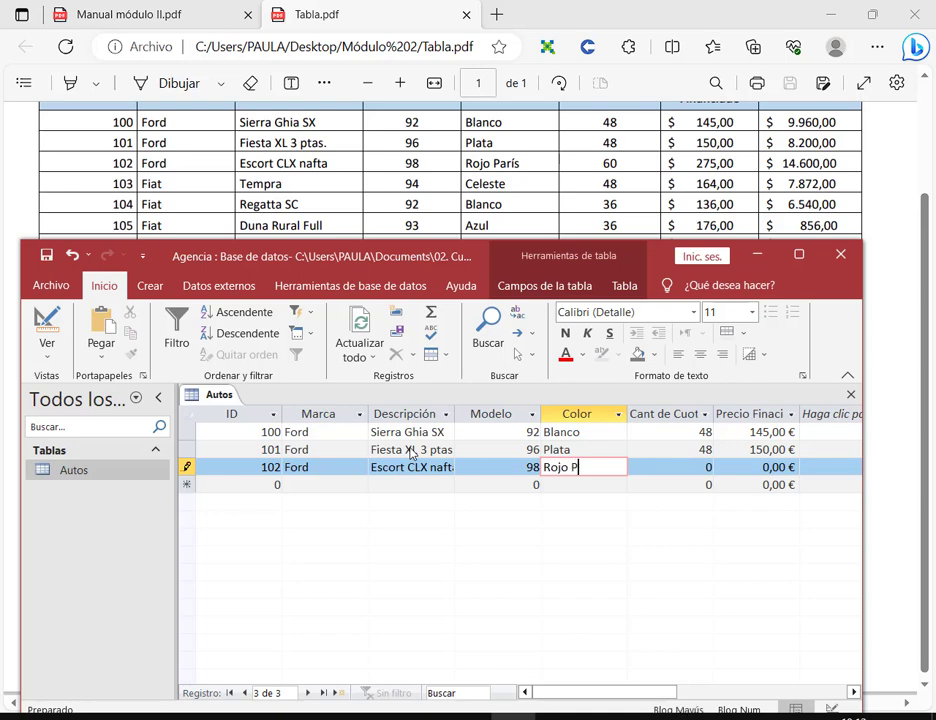
text(arís)
key(Tab)
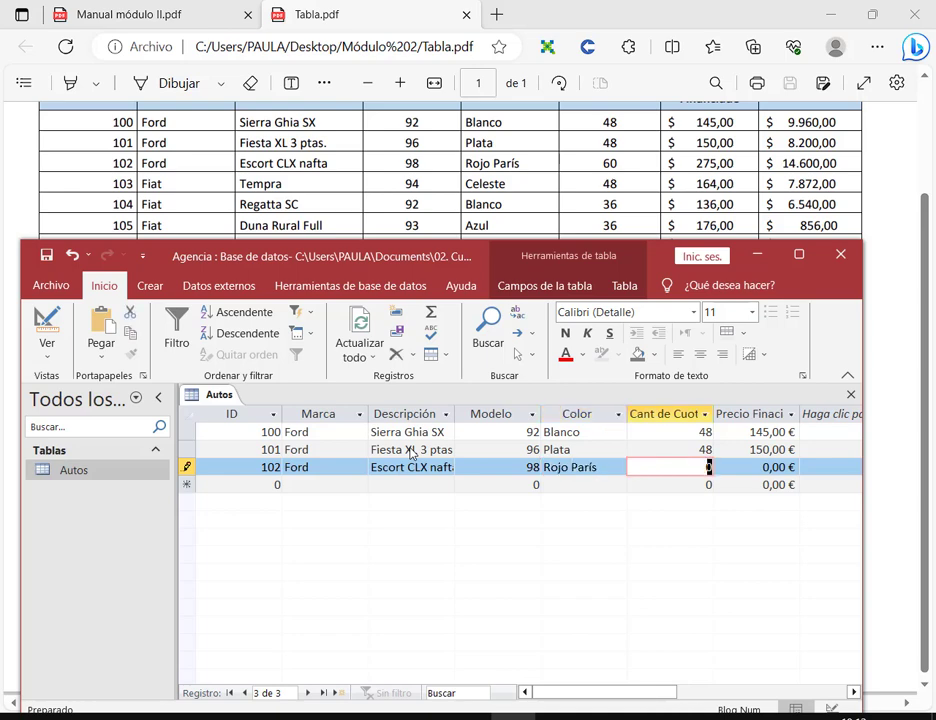
text(60)
key(Tab)
text(275)
key(Tab)
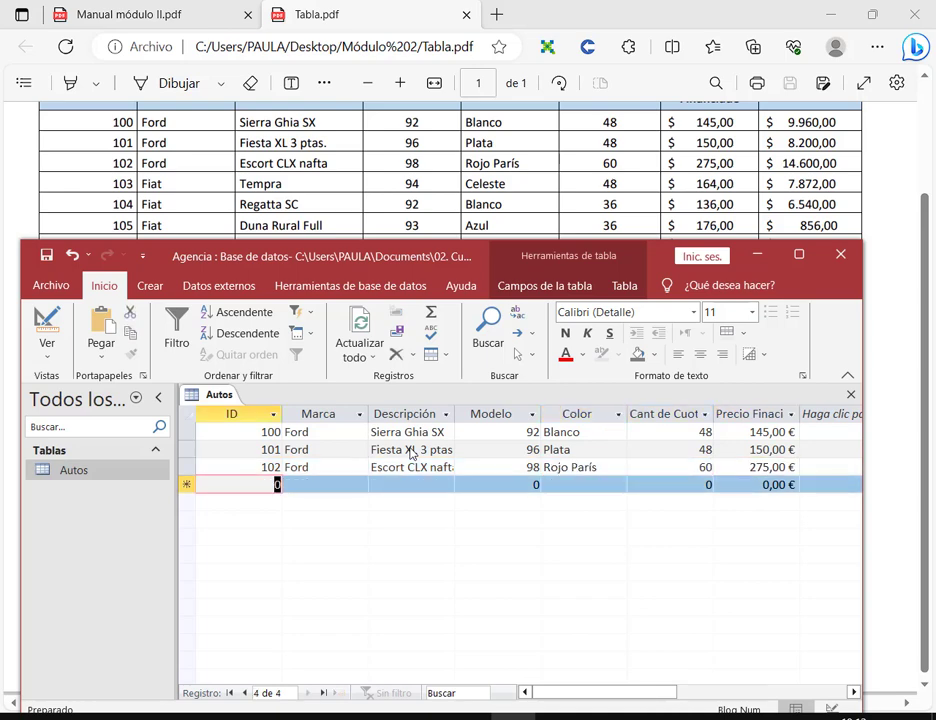
Step: Add a record with ID 103, Marca Fiat and Descripción Tempra
text(103)
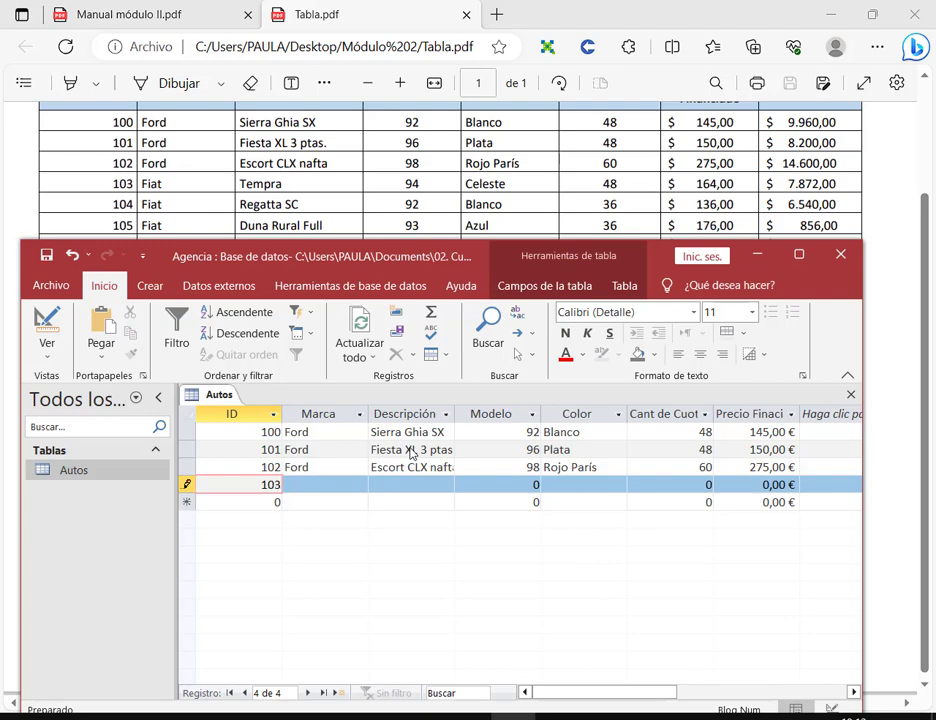
key(Tab)
key(shift+Tab)
key(Tab)
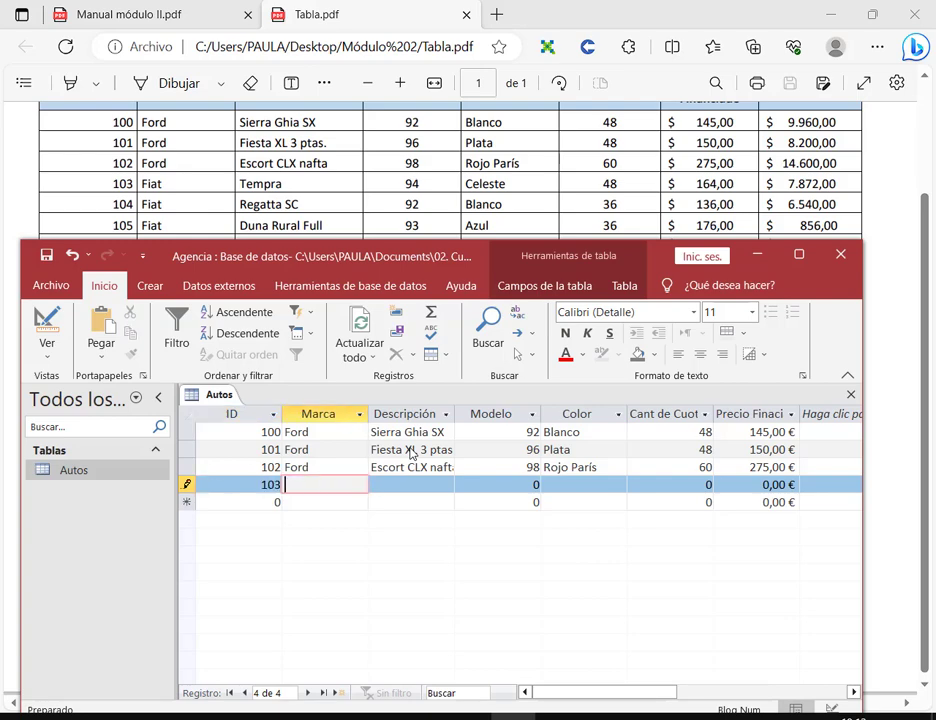
key(Tab)
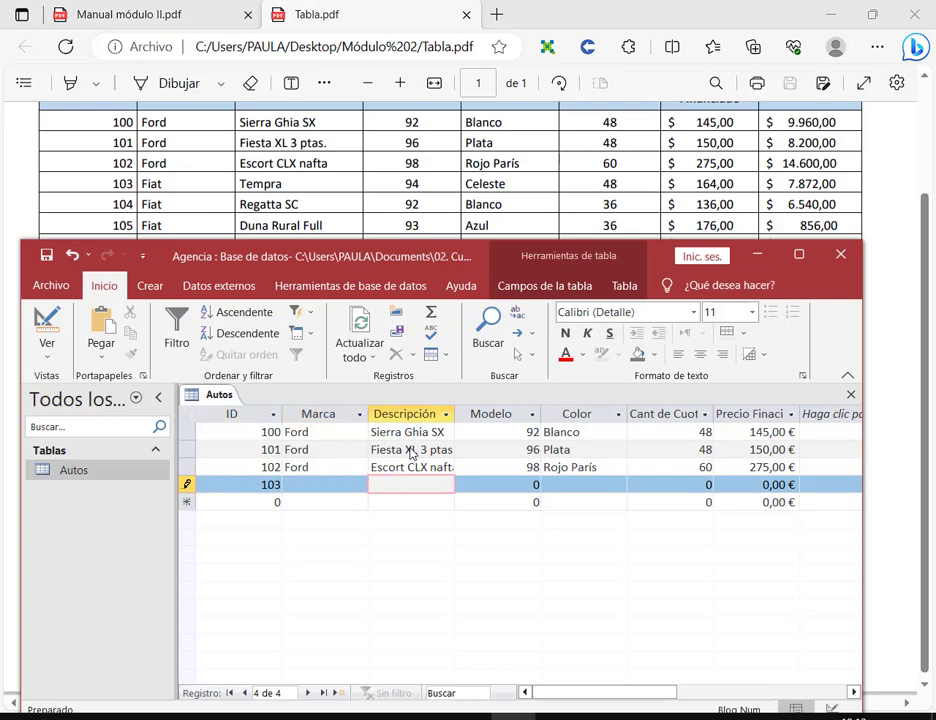
key(shift+Tab)
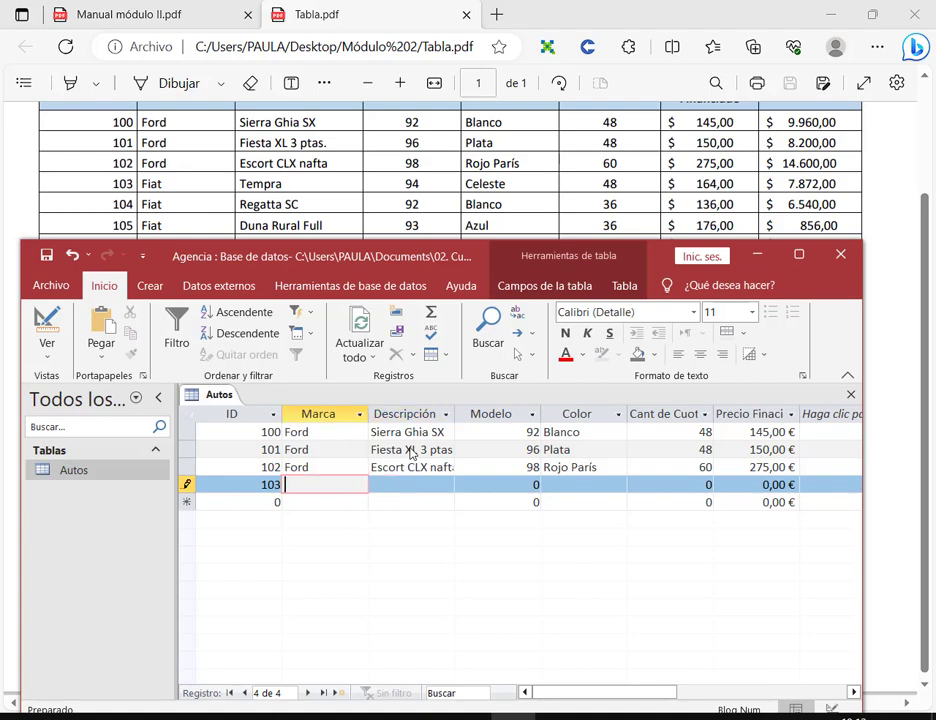
text(Fo)
key(BackSpace)
key(BackSpace)
text(Fiat)
key(Tab)
text(Tempra)
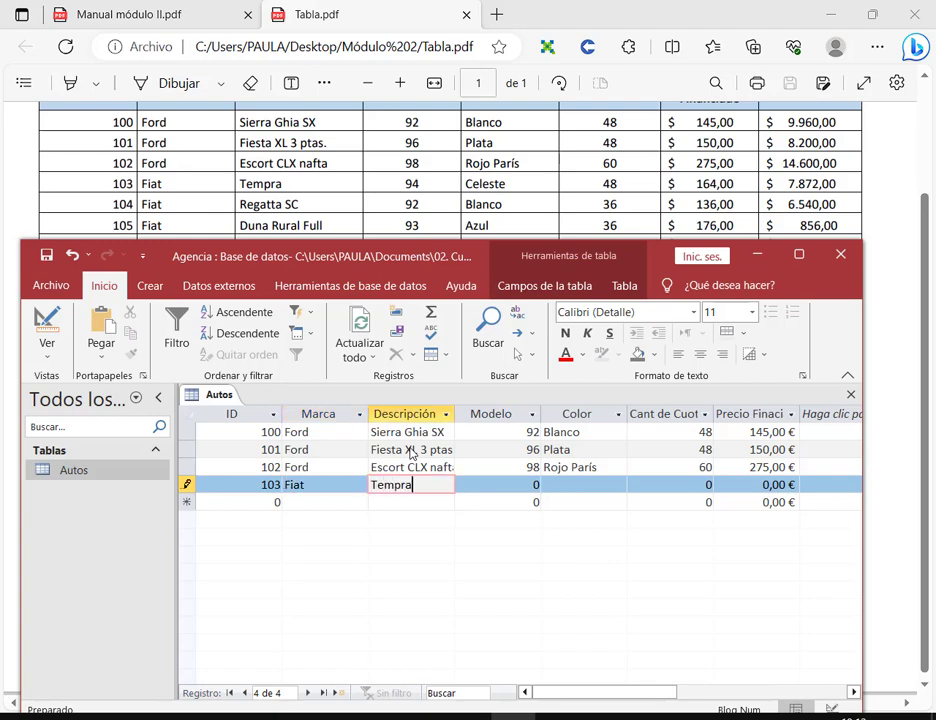
Step: Complete record 103 with Modelo 94, Color Celeste, 48 installments and a financed price of 164
key(Tab)
text(94)
key(Tab)
text(Celeste)
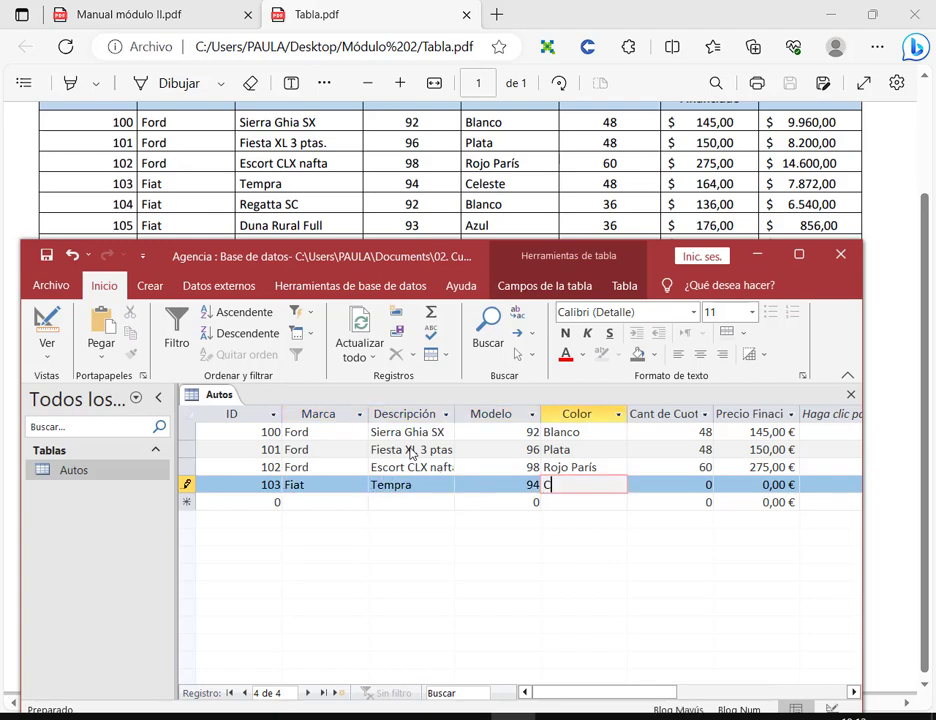
key(Tab)
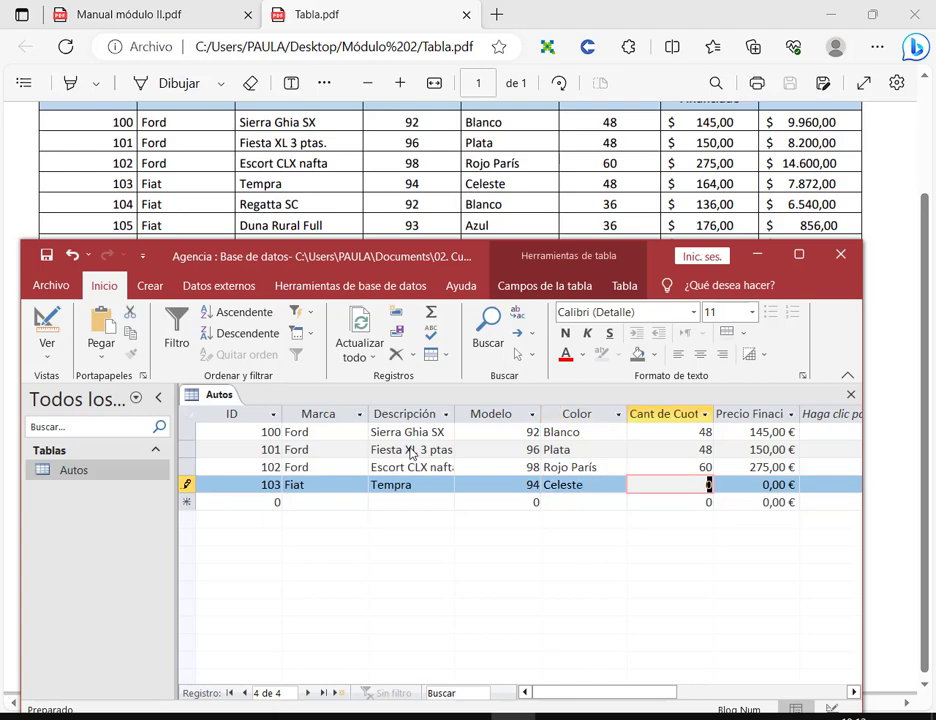
text(7)
text(48)
key(Tab)
text(164)
key(Tab)
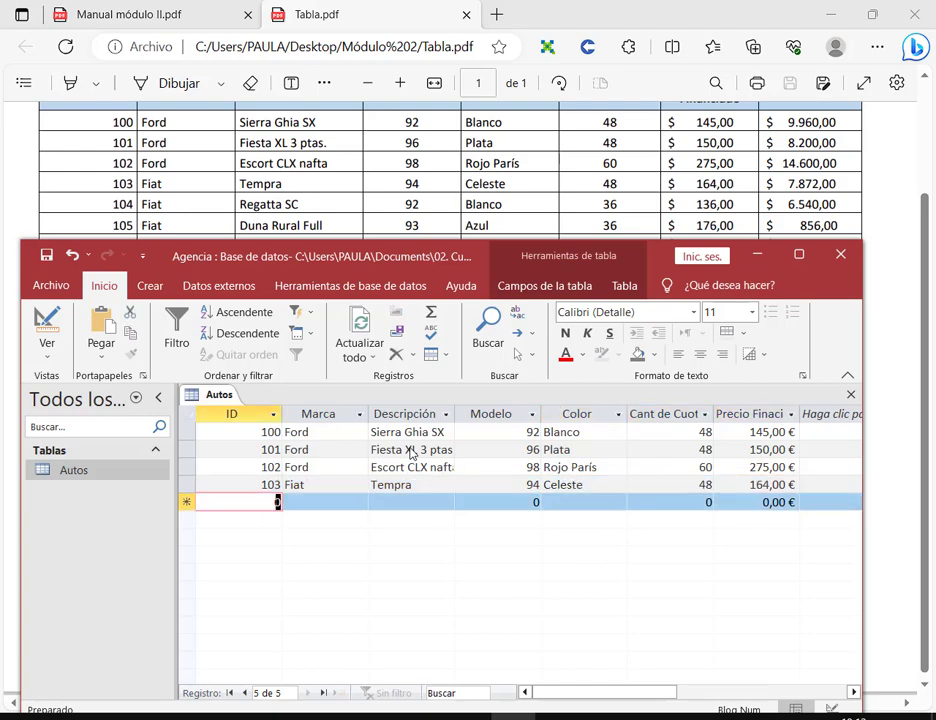
Step: Add a record with ID 104, Marca Fiat and Descripción "Regatta SC"
text(104)
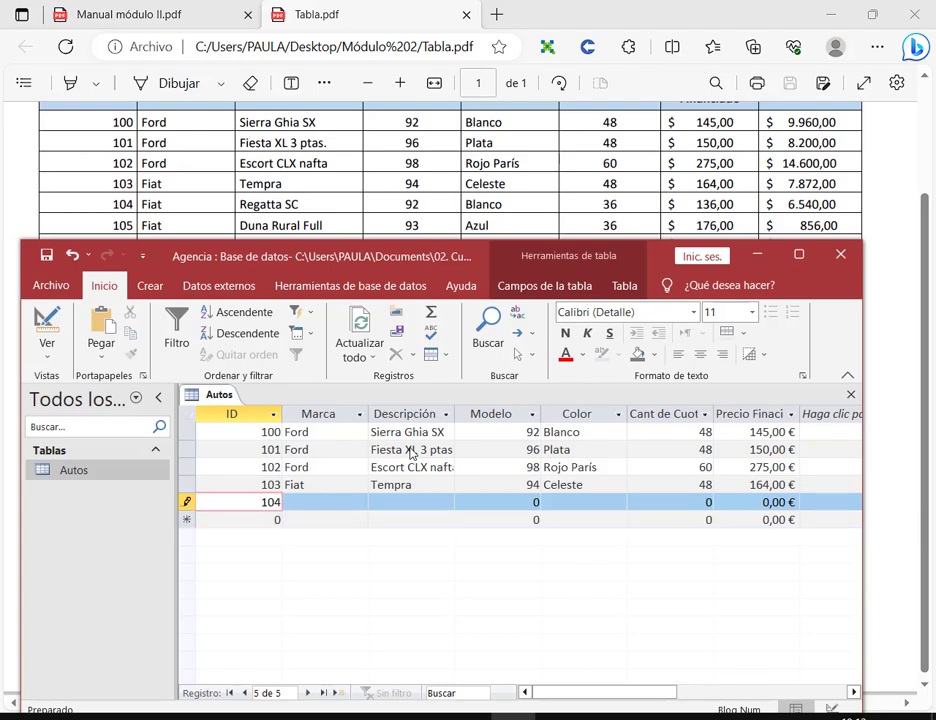
key(Tab)
text(Fiat)
key(Tab)
text(R)
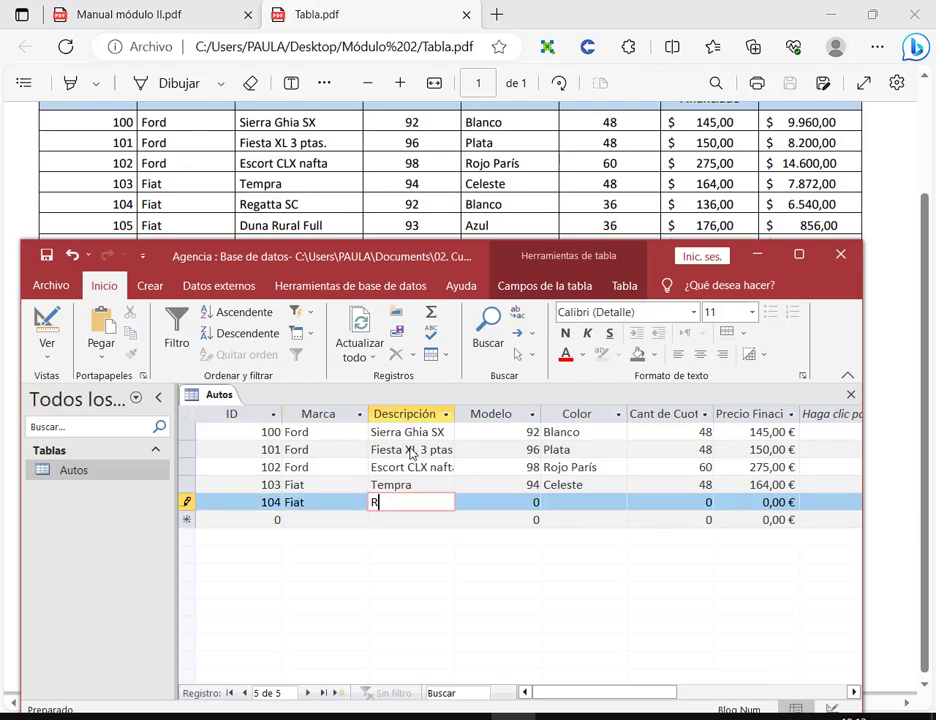
text(egatta SC)
key(Tab)
Step: Complete record 104 with Modelo 92, Color Blanco, 36 installments and a financed price of 136
text(92)
key(Tab)
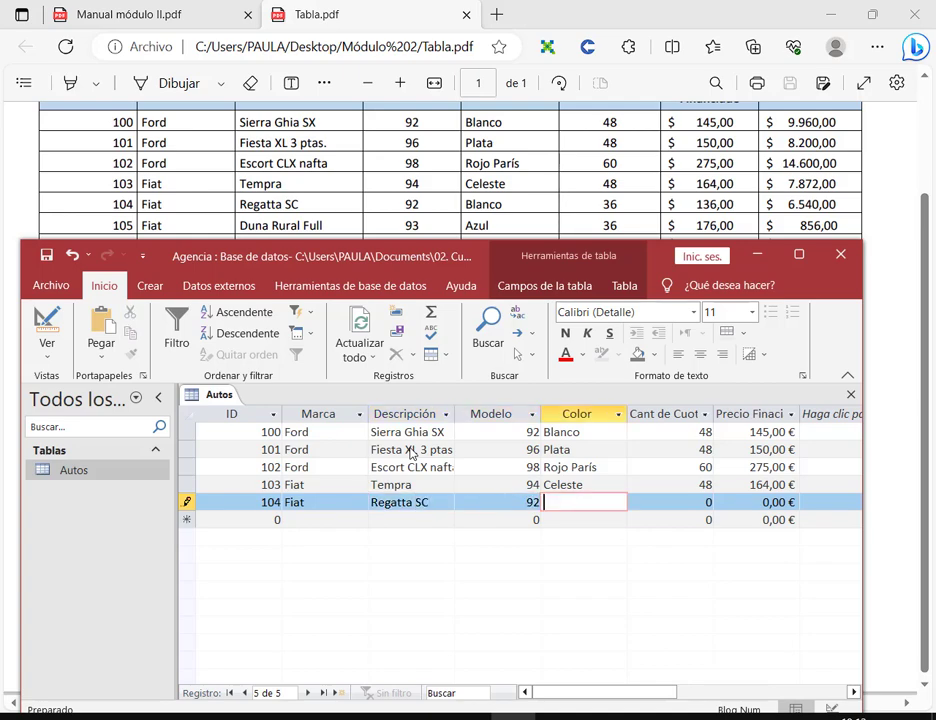
text(Blanco)
key(Tab)
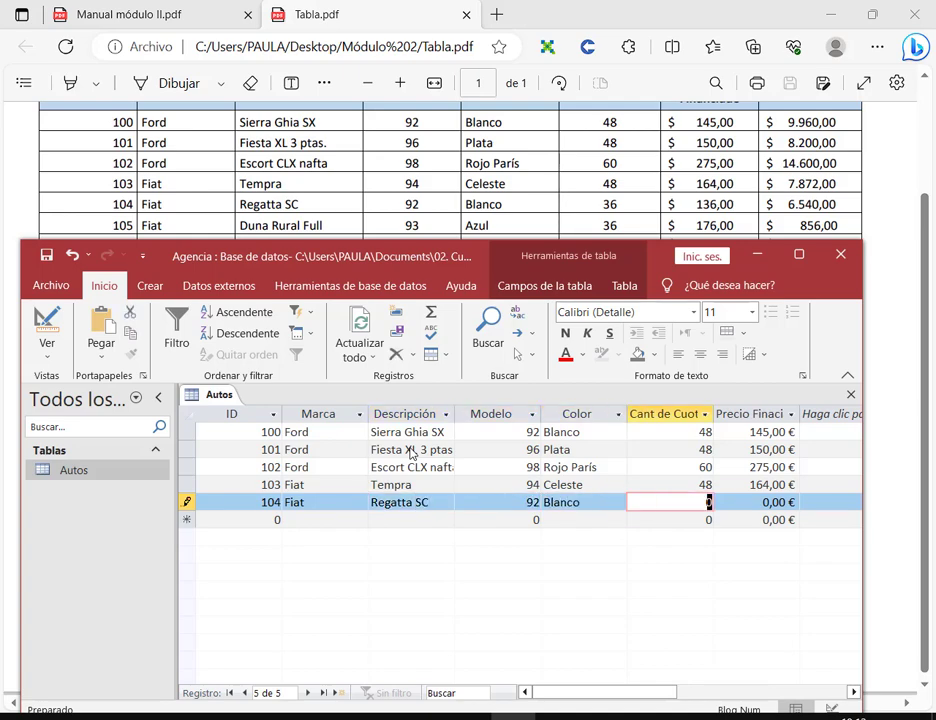
text(36)
key(Tab)
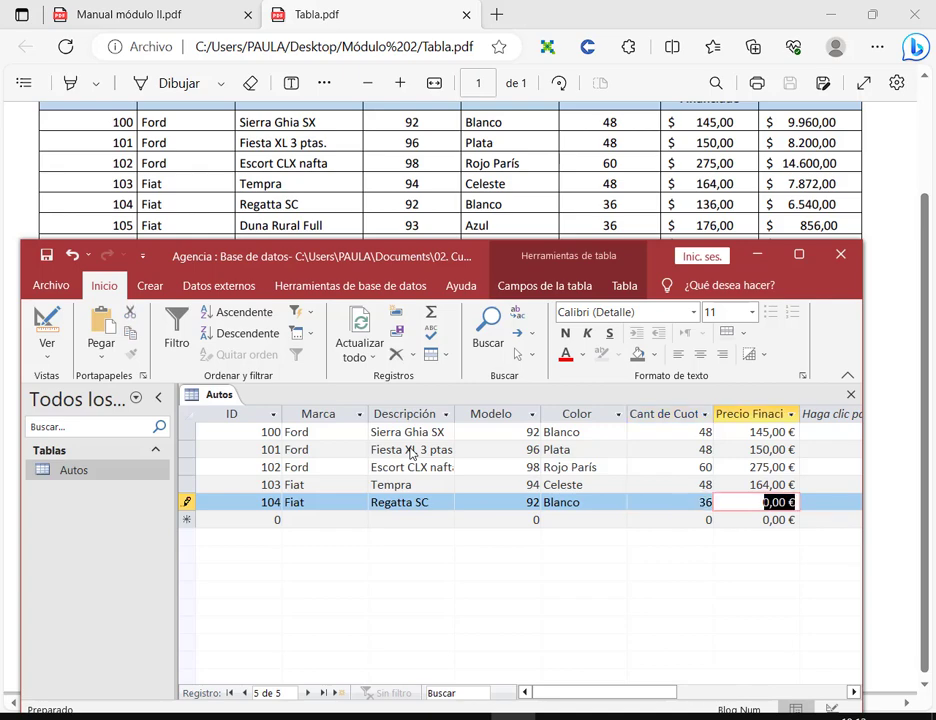
text(136)
key(Tab)
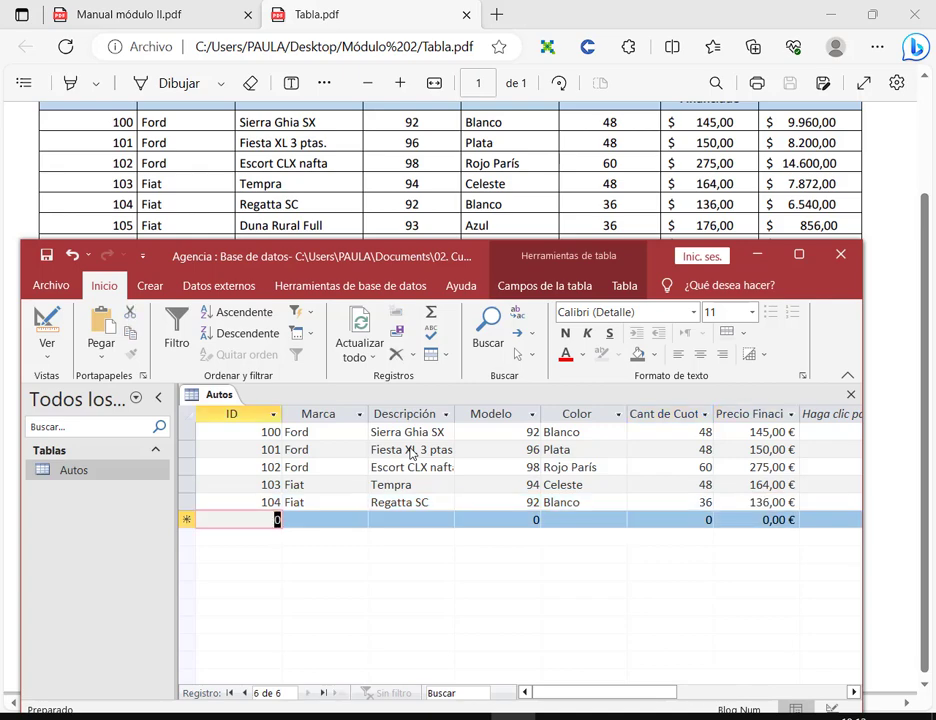
Step: Add a record with ID 105, Marca Fiat and Descripción "Duran Rural Full"
text(105)
key(Tab)
text(Fi)
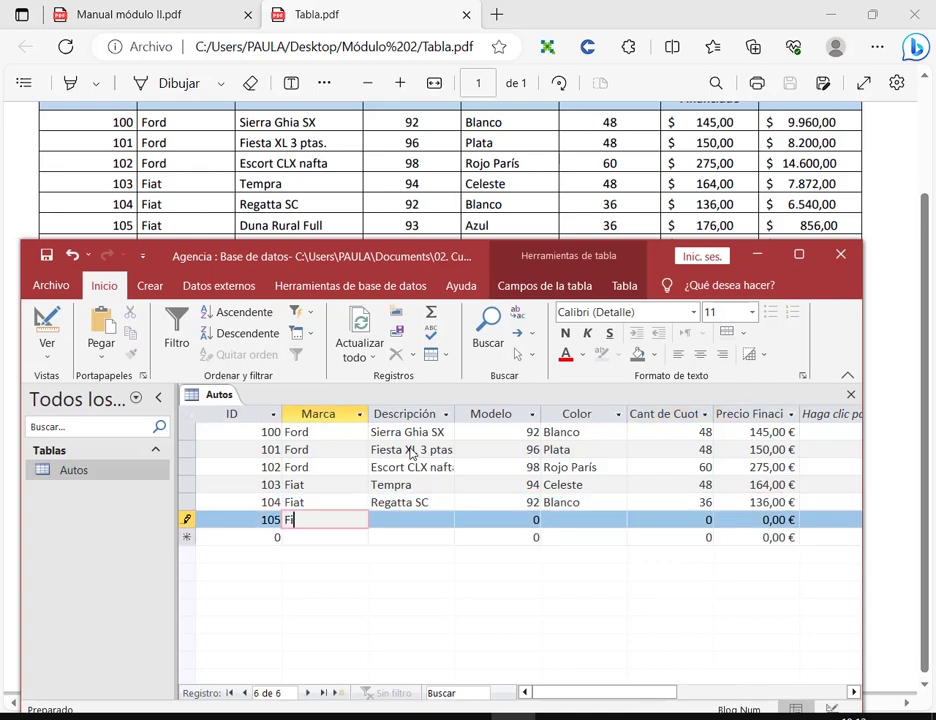
text(at)
key(Tab)
text(Duran)
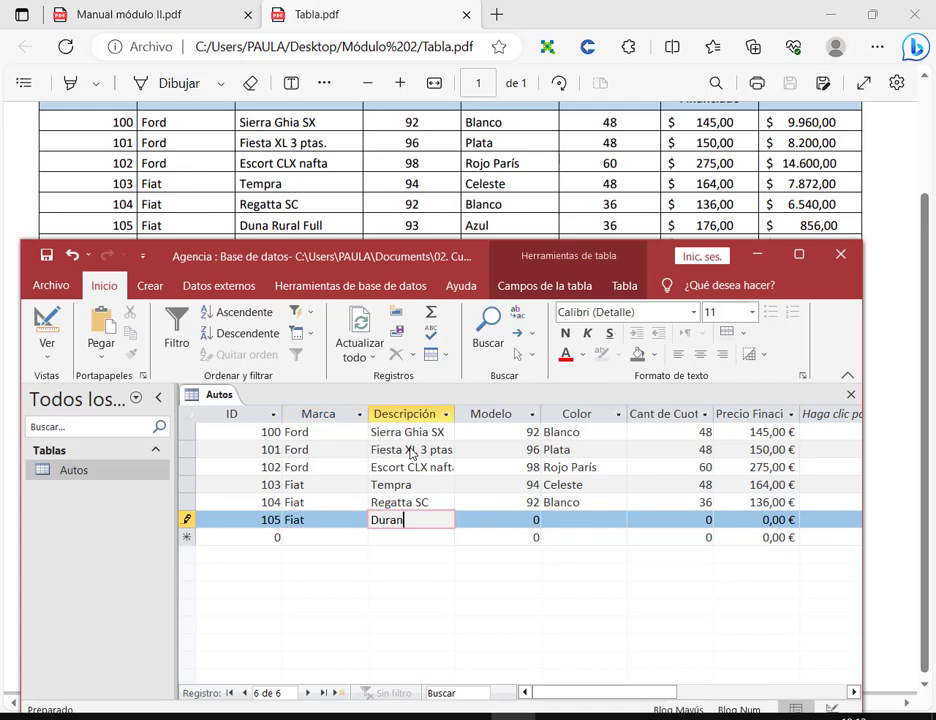
text(Rural)
key(BackSpace)
key(BackSpace)
key(BackSpace)
key(BackSpace)
key(BackSpace)
text(Rural Full)
key(Tab)
Step: Fill in record 105 with Modelo 93, Color Azul and 36 installments
text(9)
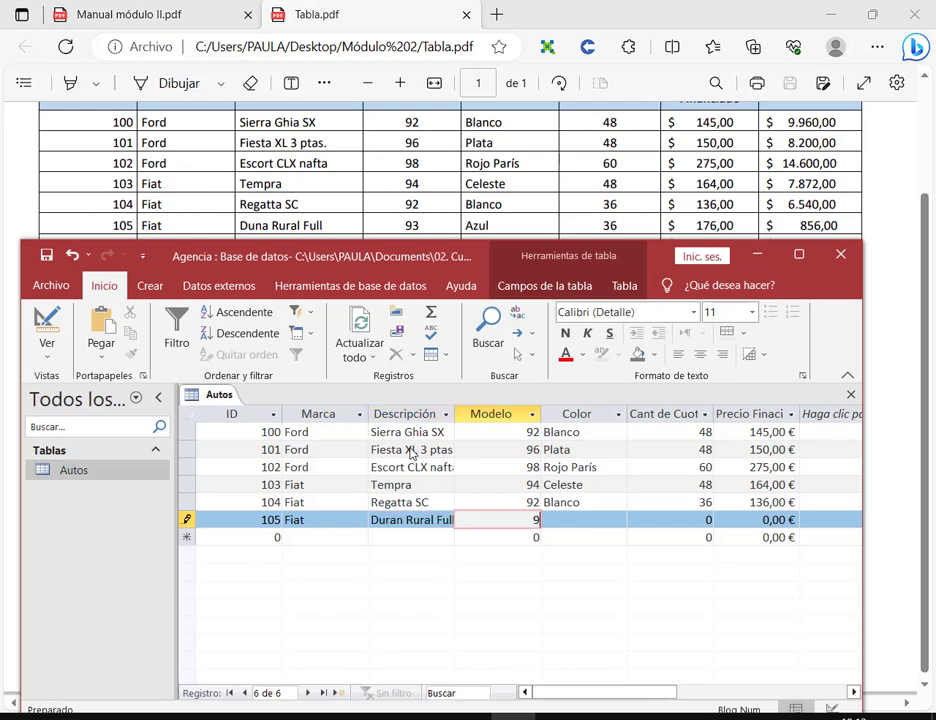
text(3)
key(Tab)
text(Azul)
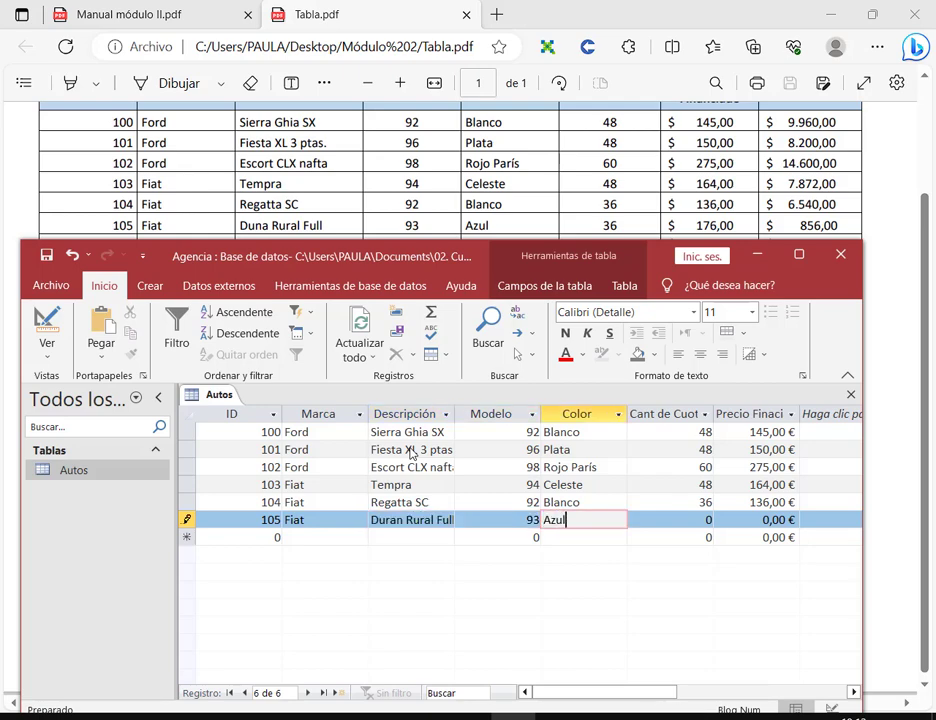
key(Tab)
text(3+)
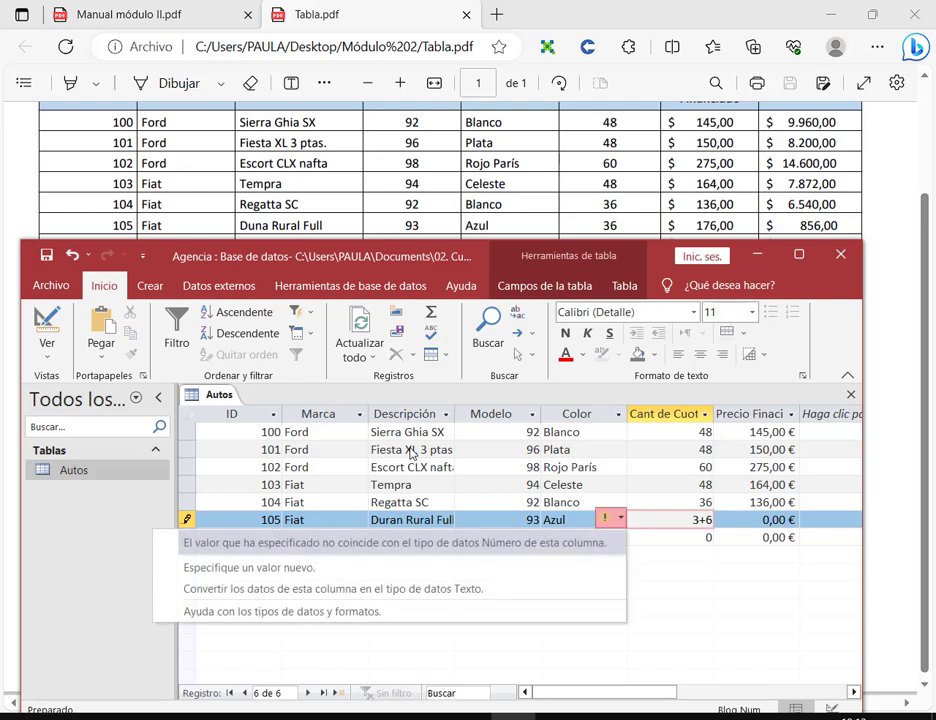
key(BackSpace)
text(6)
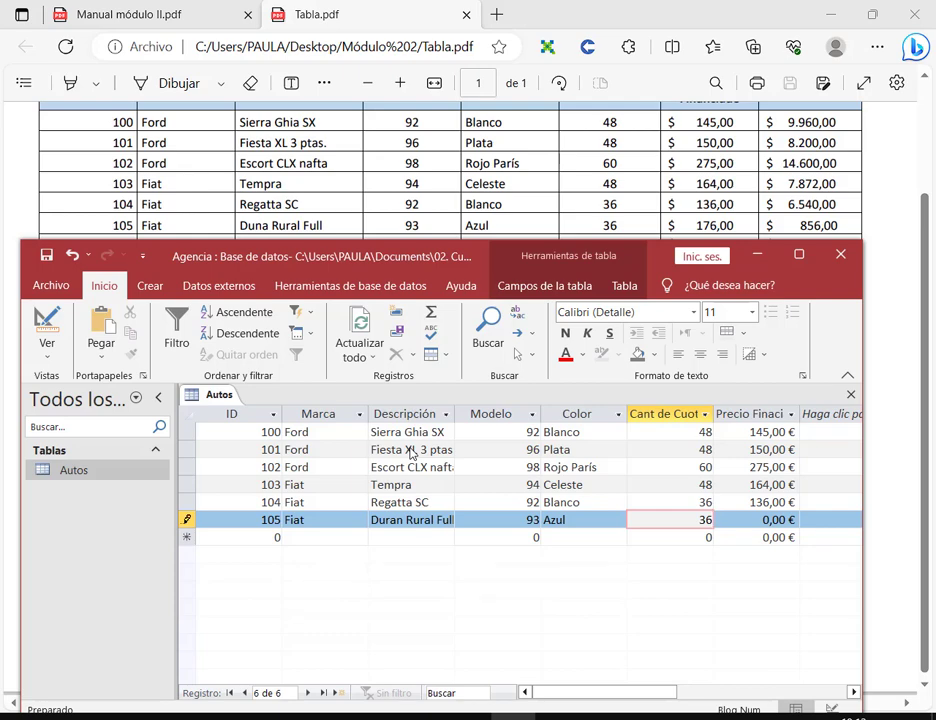
Step: Try to enter the non-numeric value "36df" as the number of installments of record 105
text(df)
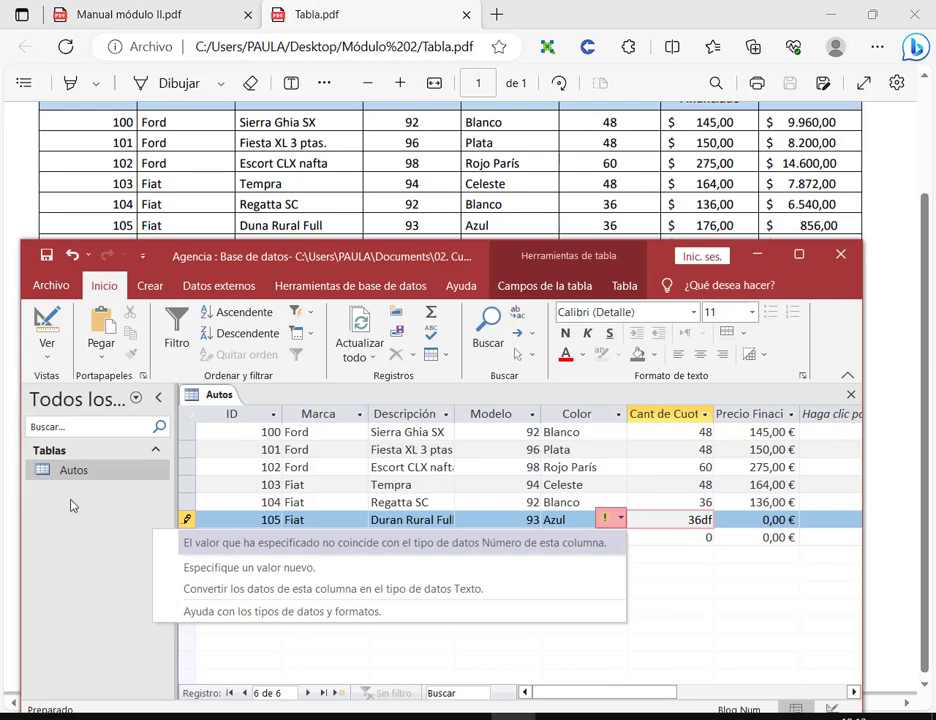
mouse_move(173, 533)
mouse_down()
mouse_move(478, 564)
mouse_move(608, 570)
mouse_move(627, 561)
mouse_up()
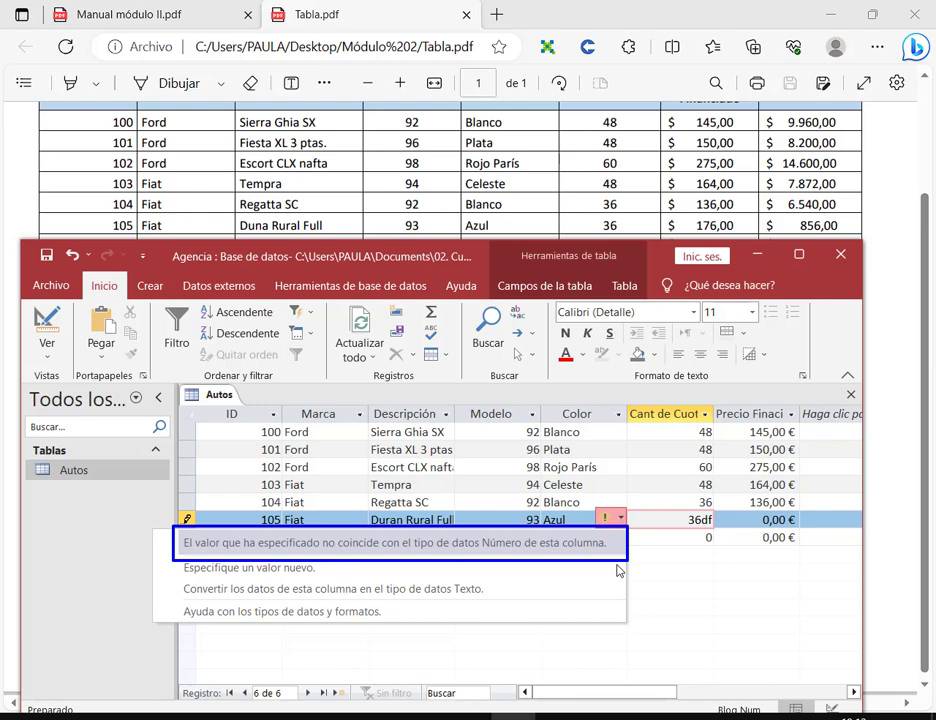
Step: Correct the number of installments of record 105 to 36 and set its financed price to 176
click(617, 571)
key(BackSpace)
key(BackSpace)
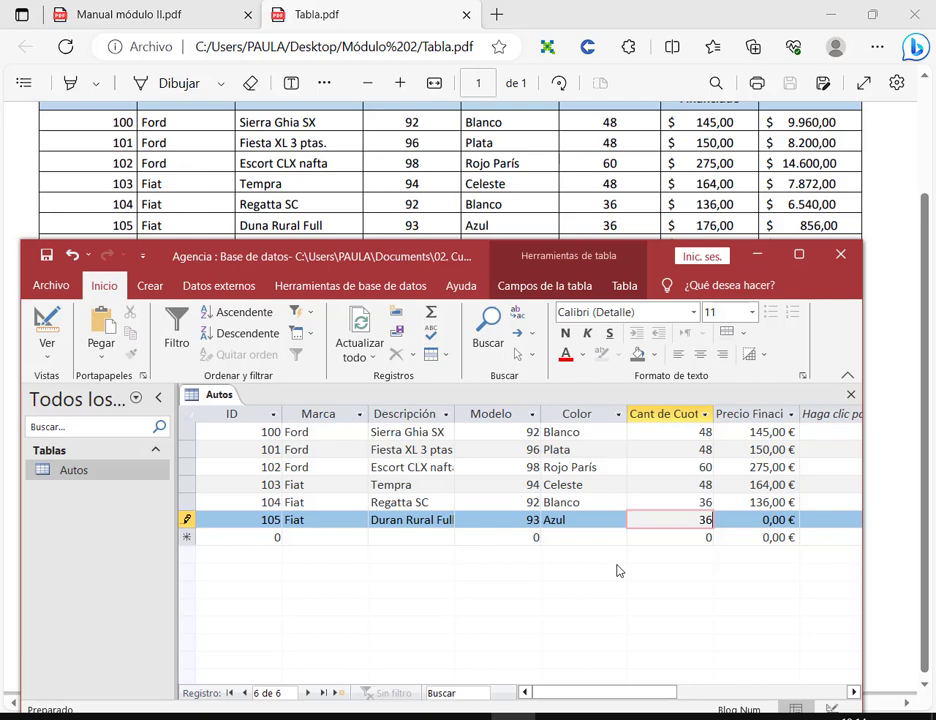
key(Tab)
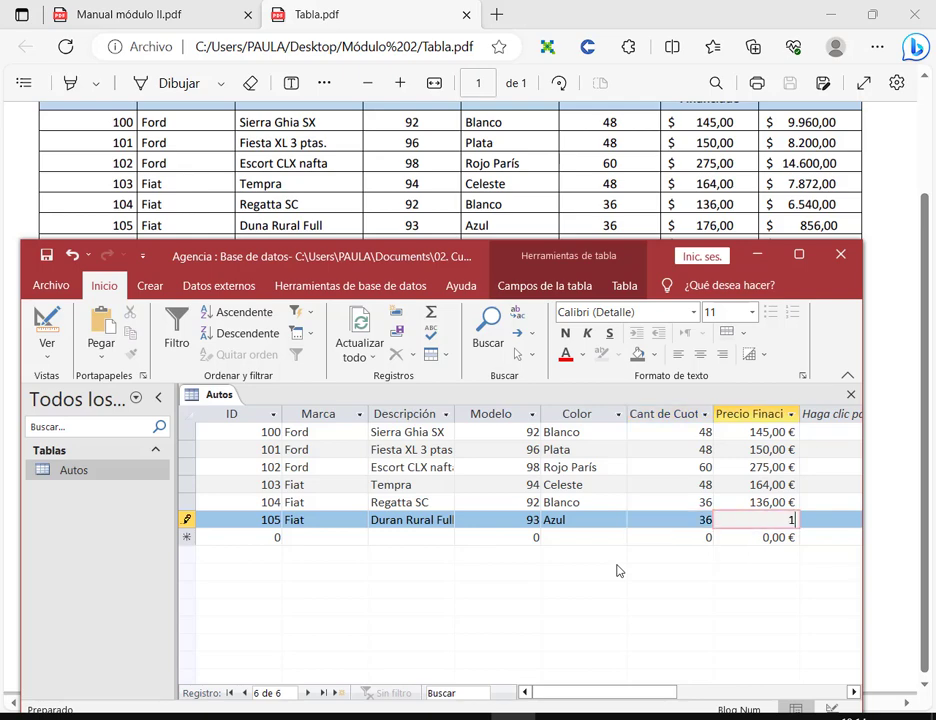
text(176)
key(Tab)
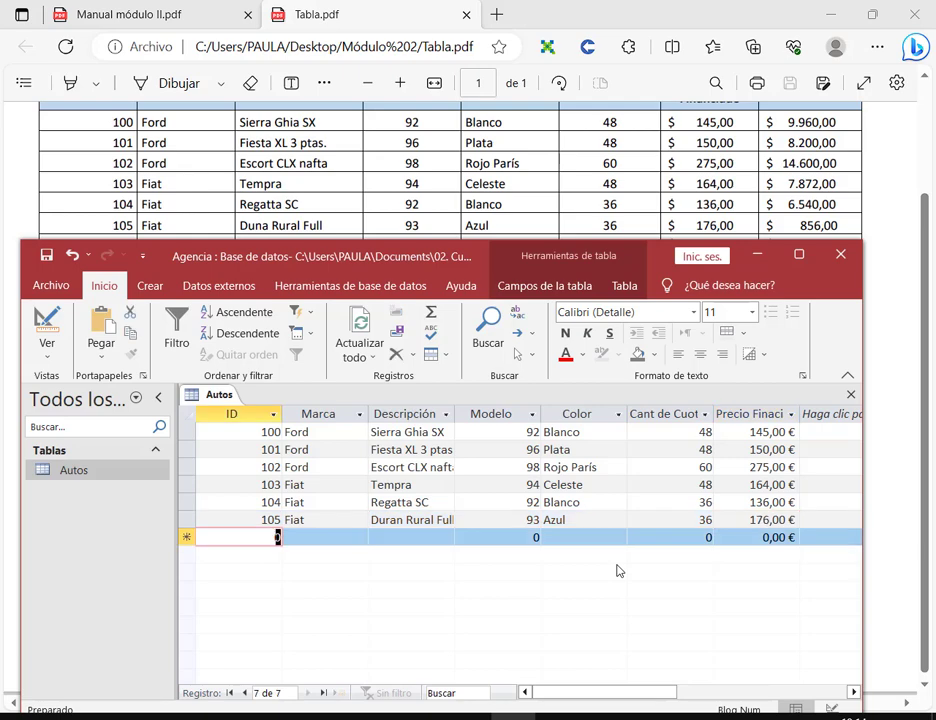
Step: Add a record with ID 106 and Marca Renault, keeping the source rows for 106 to 108 in Tabla.pdf uncovered
text(106)
key(Tab)
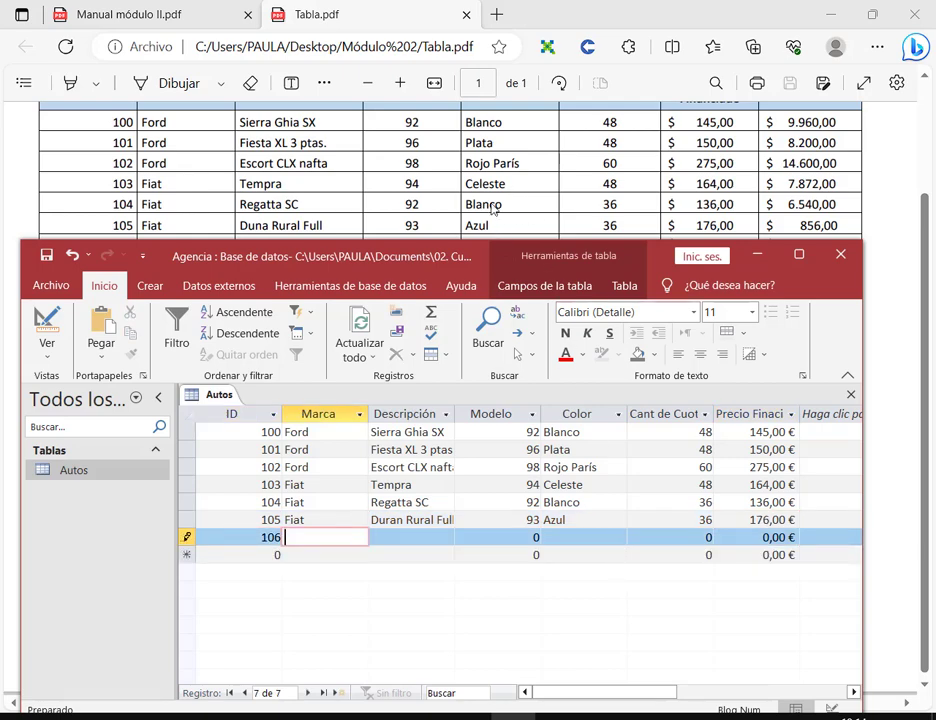
scroll(495, 203, down, 1)
drag(463, 259, 463, 320)
text(Renaul)
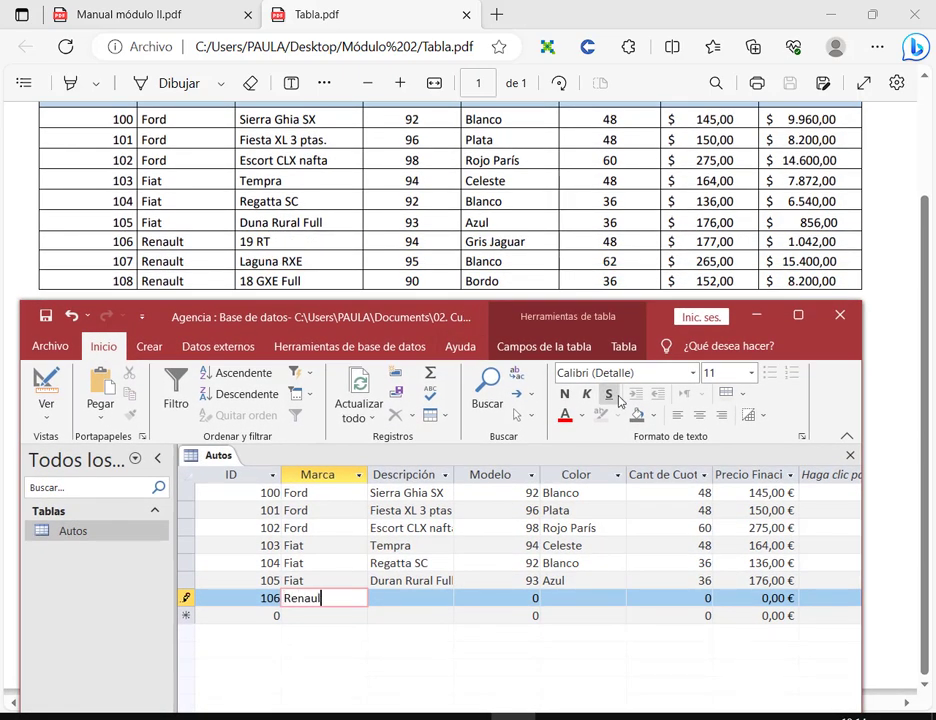
key(Tab)
key(shift+Tab)
key(Tab)
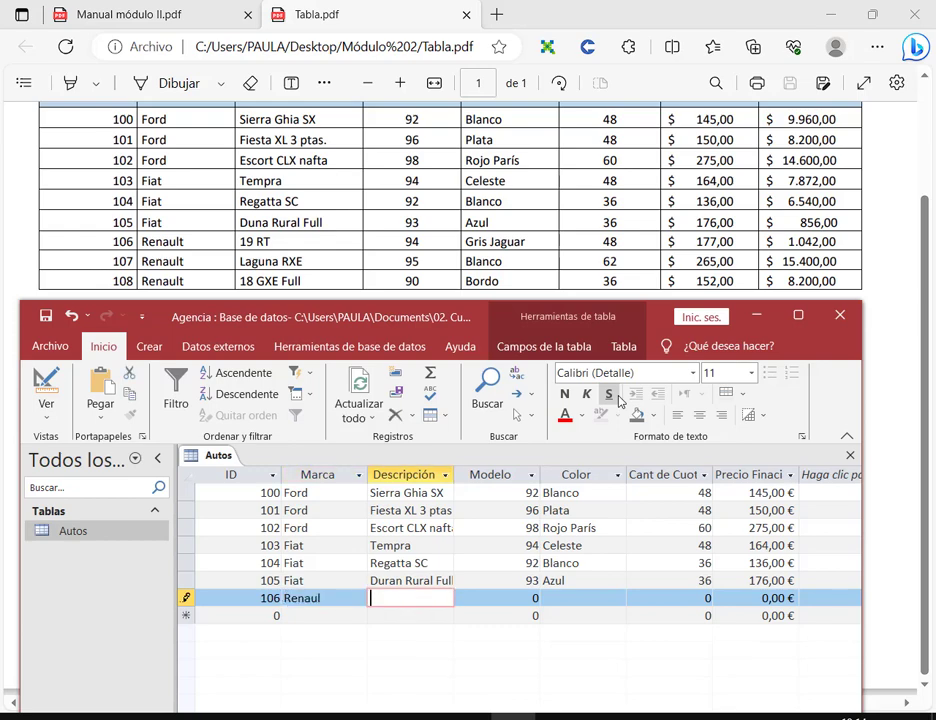
key(shift+Tab)
key(Tab)
key(shift+Tab)
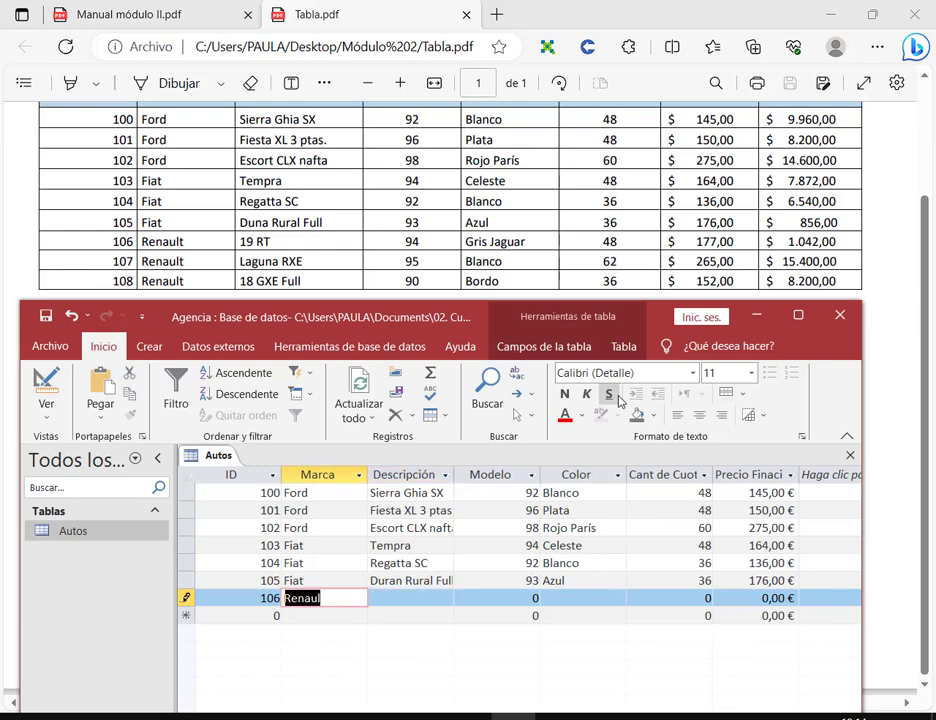
key(F2)
text(t)
key(Tab)
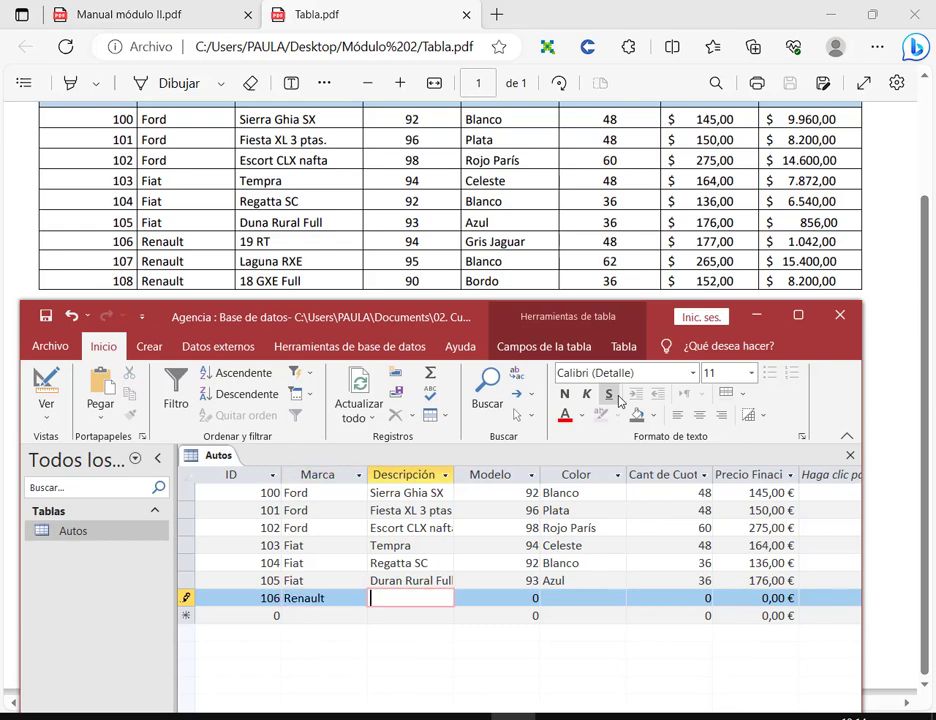
Step: Fill in record 106 with Descripción "19 RT" and Modelo 94
text(19 RT)
key(Tab)
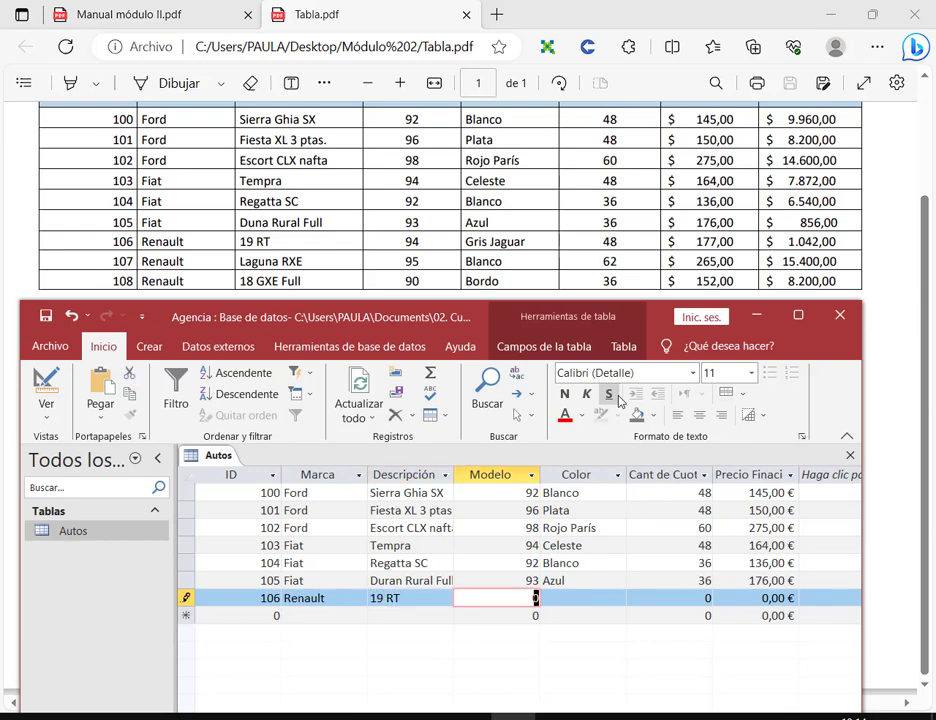
text(94)
key(Tab)
Step: Complete record 106 with Color Gris Jaguar, 48 installments and a financed price of 177
text(G)
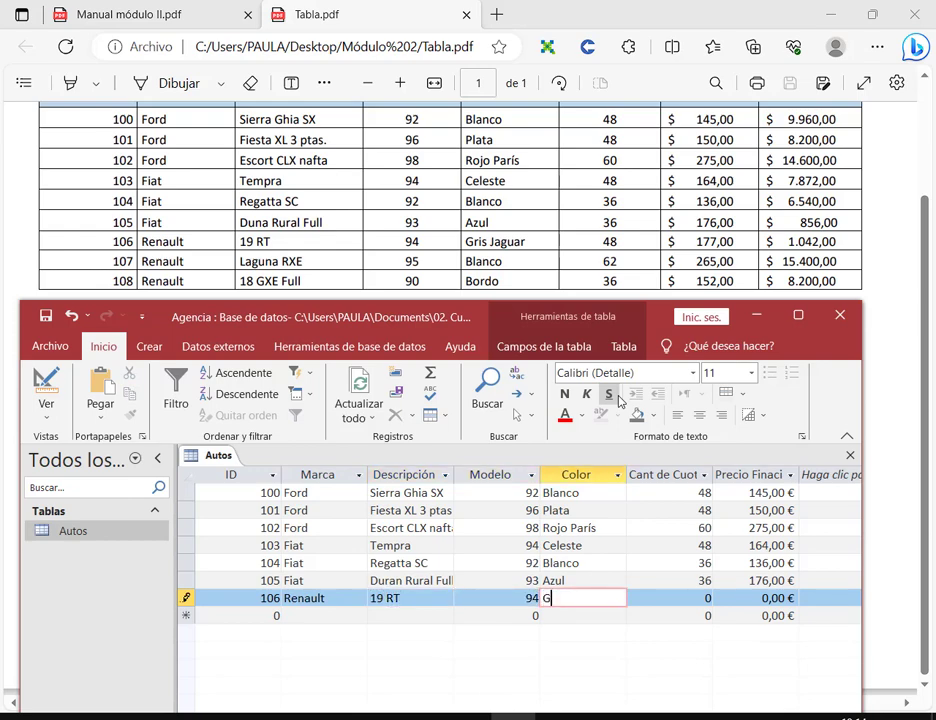
text(ris Jaguar)
key(Tab)
text(48)
key(Tab)
text(17)
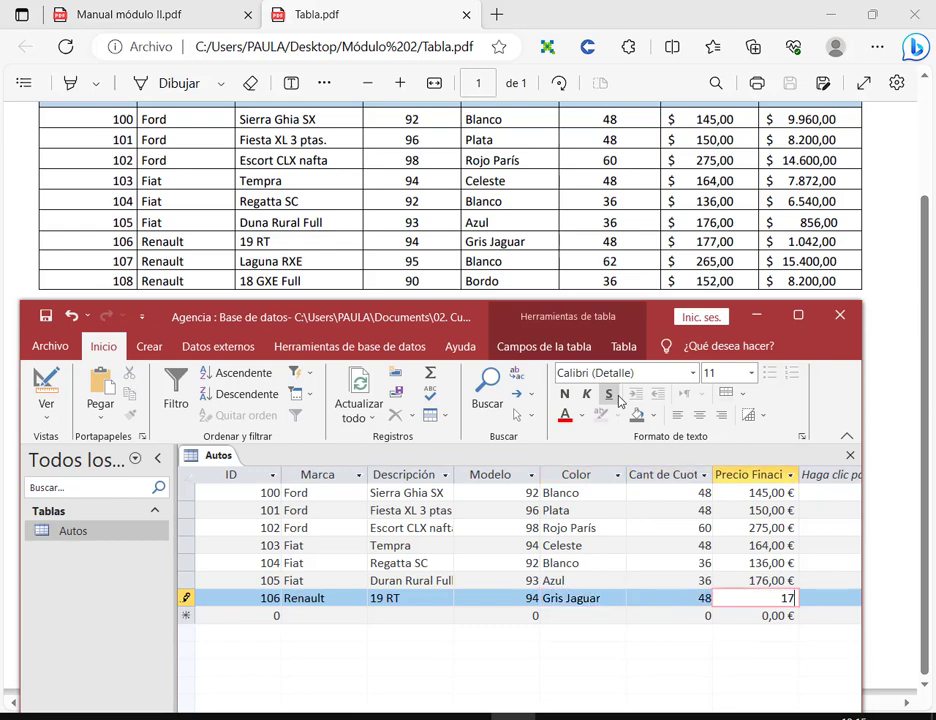
text(7)
key(Tab)
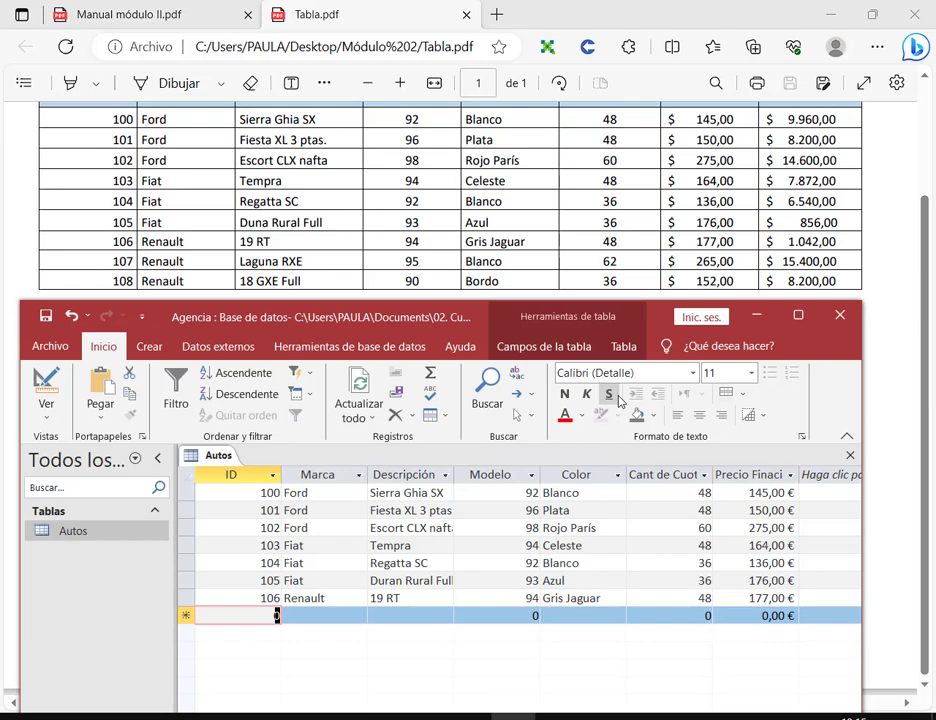
Step: Add a record with ID 107, Marca Renault, Descripción "Laguna RXE" and Modelo 95
text(107)
key(Tab)
text(Renault)
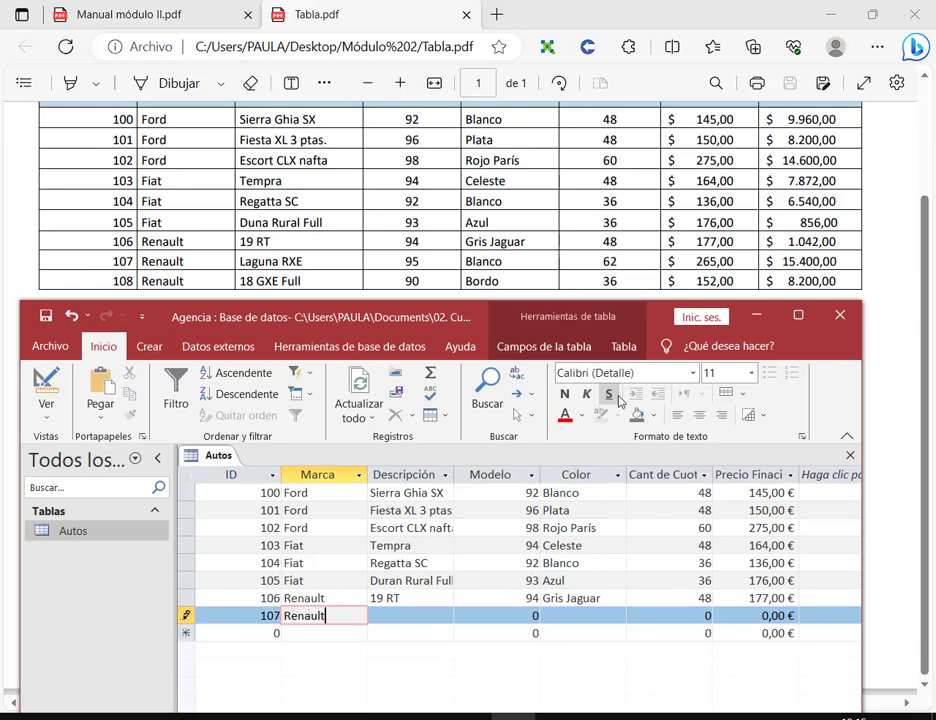
key(Tab)
text(L)
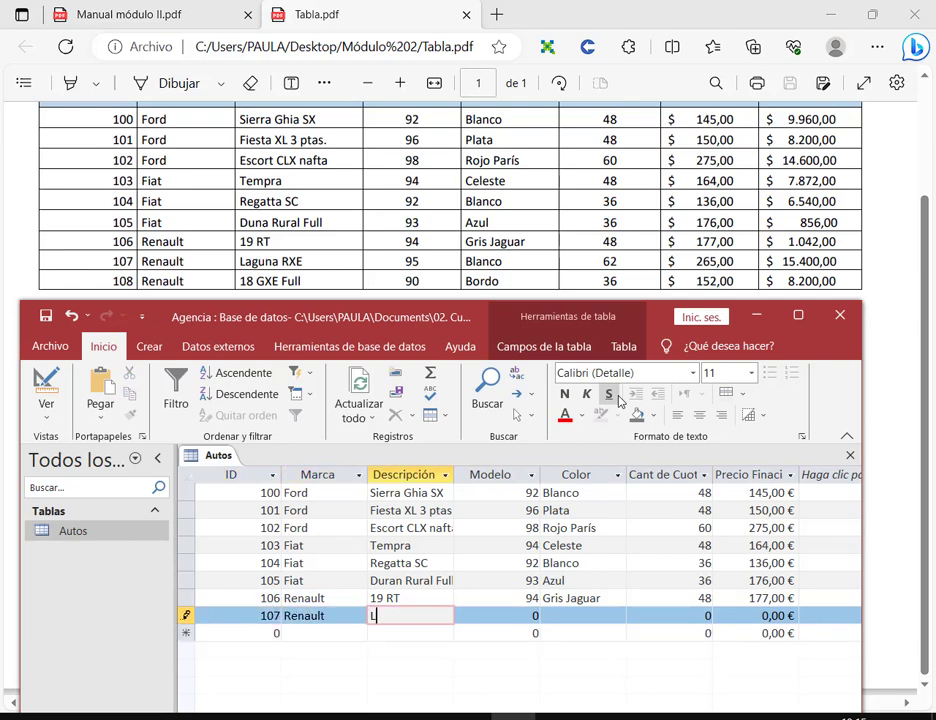
text(aguna RXE)
key(Tab)
text(95)
key(Tab)
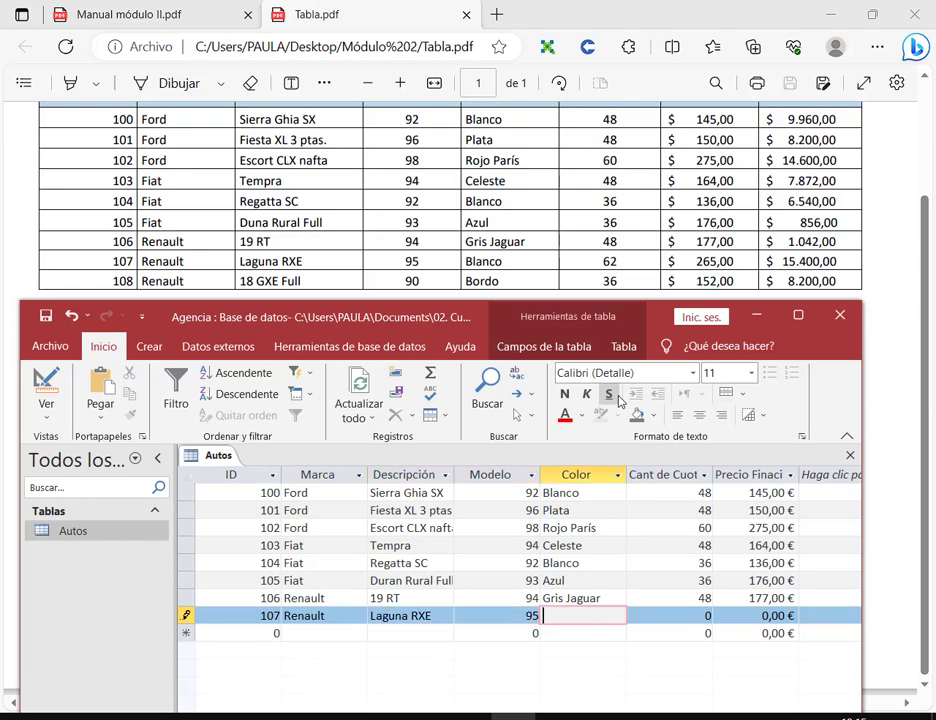
Step: Complete record 107 with Color Blanco, 62 installments and a financed price of 265
text(Blanco)
key(Tab)
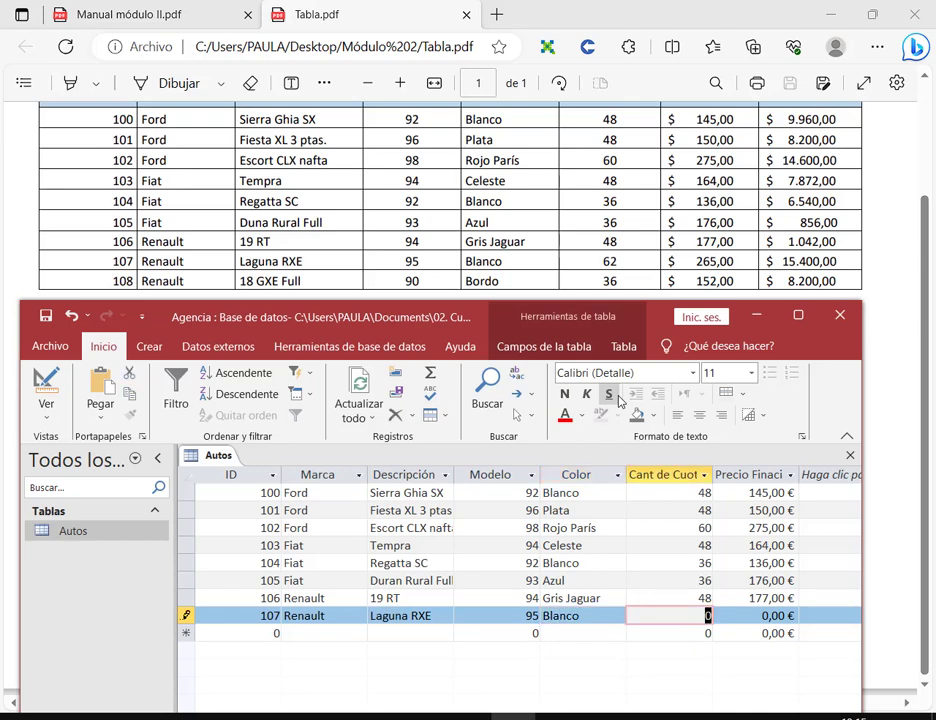
text(62)
key(Tab)
text(26)
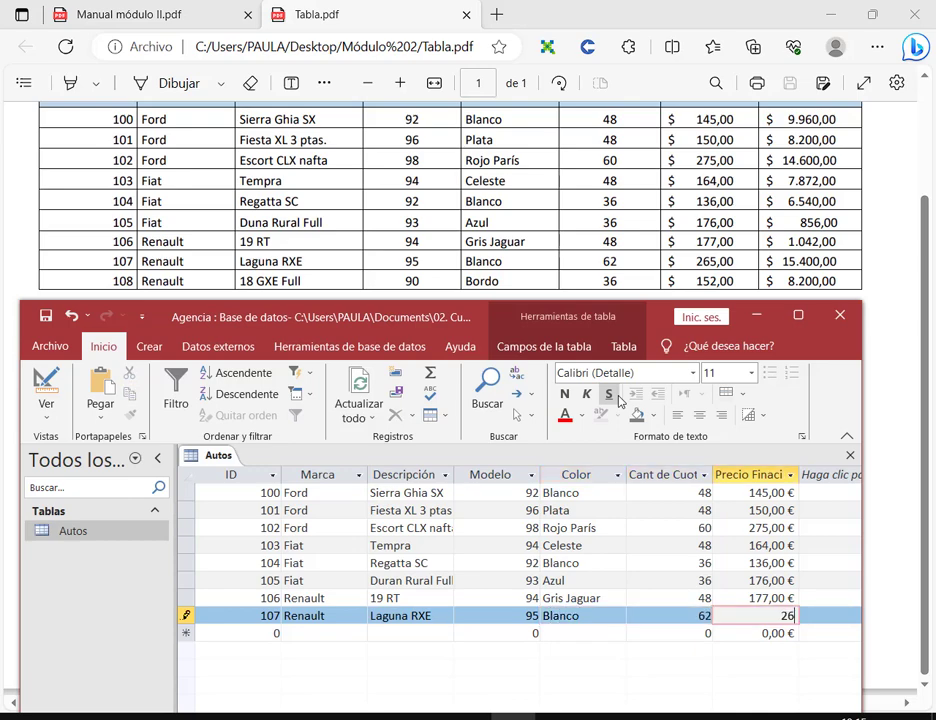
text(5)
key(Tab)
Step: Add a record with ID 108, Marca Renault, Descripción "18 GXE Full" and Modelo 90
text(1)
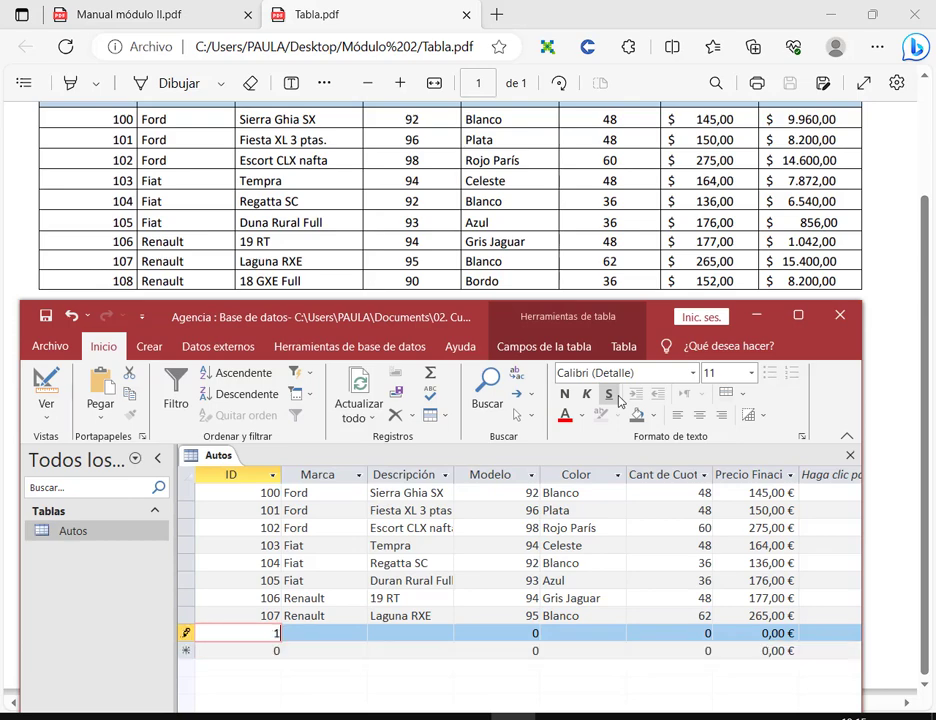
text(08)
key(Tab)
text(Renault)
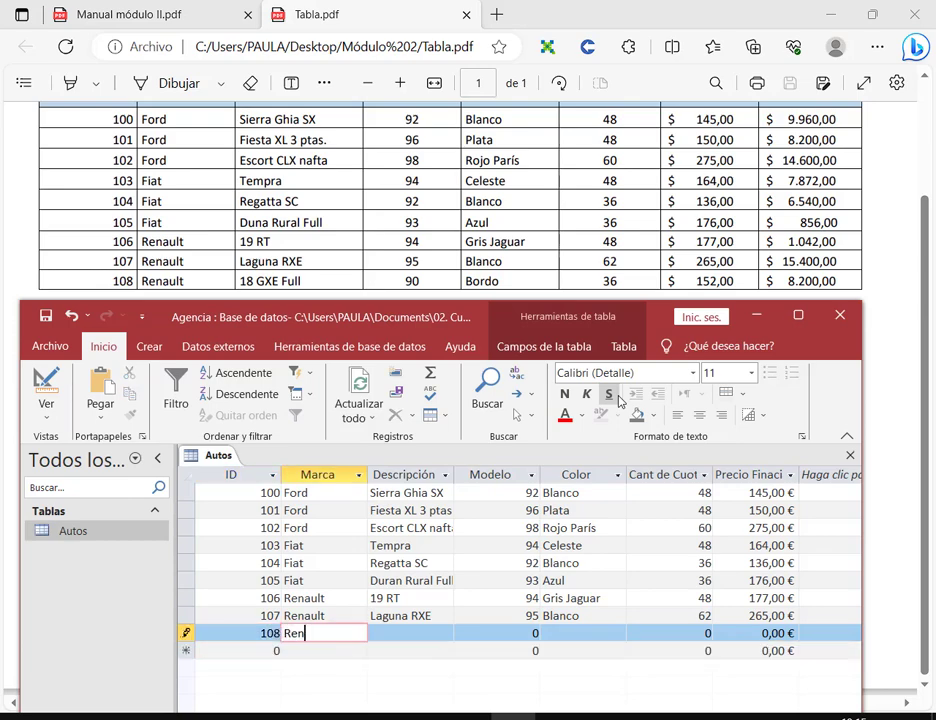
key(Tab)
text(18)
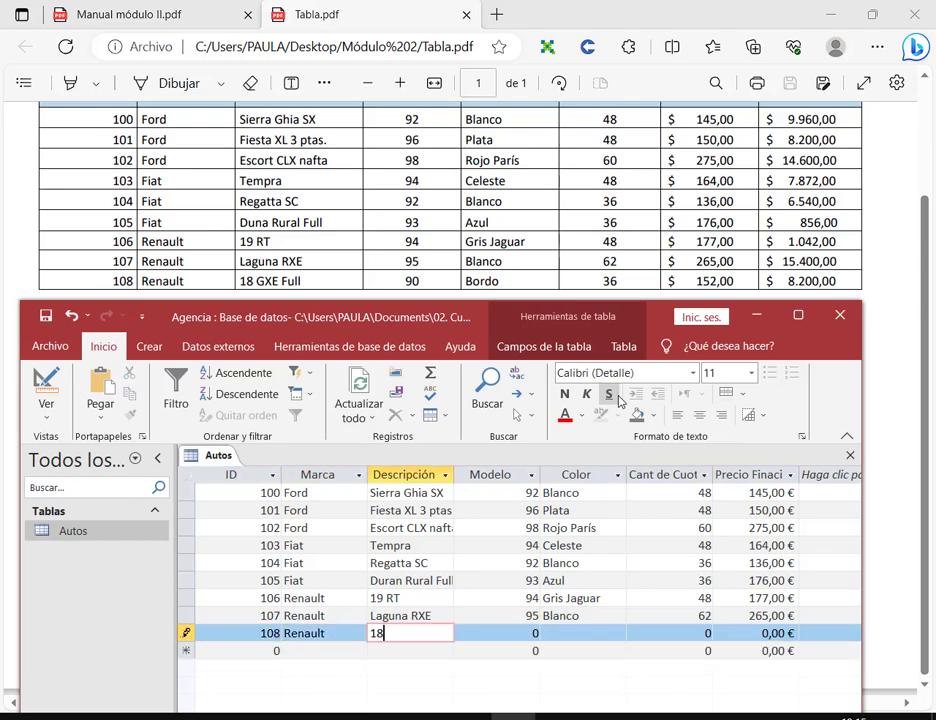
text( GXE Fulla)
key(BackSpace)
key(Tab)
text(90)
key(Tab)
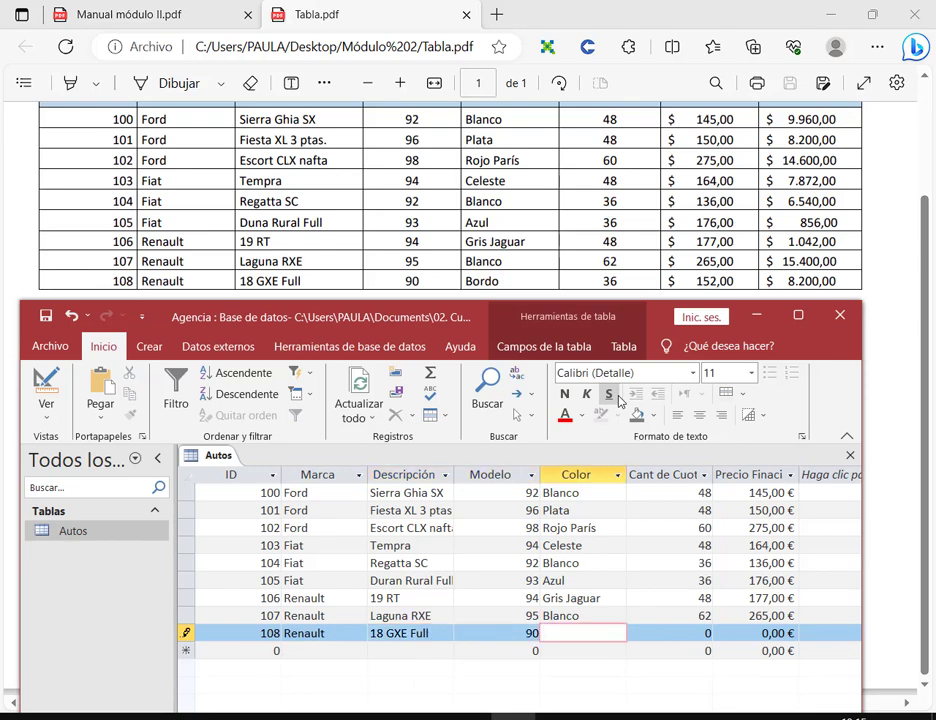
Step: Fill in record 108 with Color Bordo, 36 installments and a financed price of 152
text(Bordo)
key(Tab)
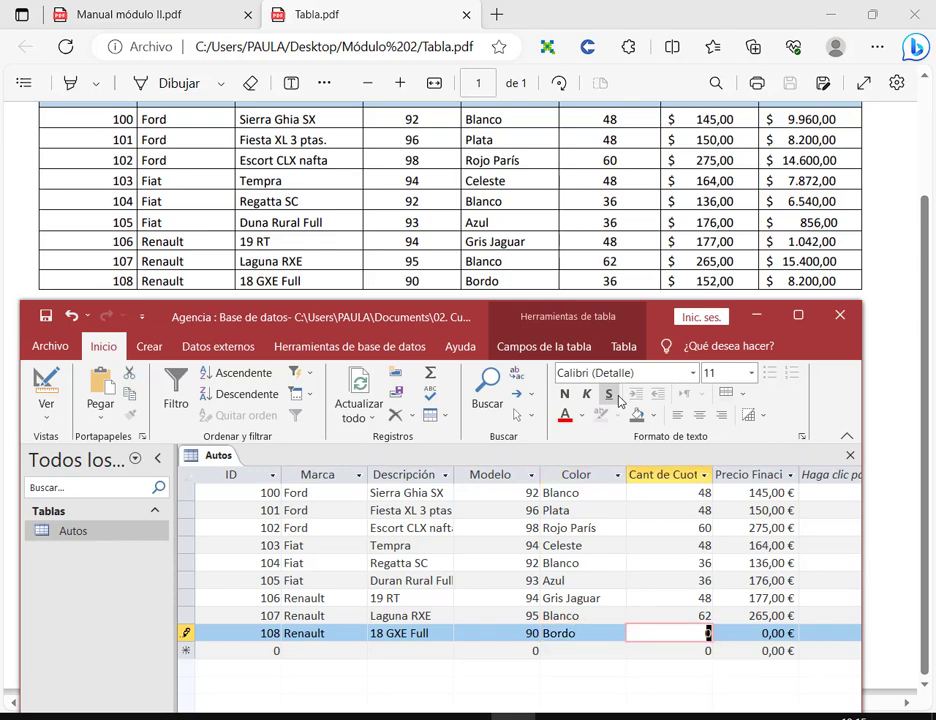
text(36)
key(Tab)
text(152)
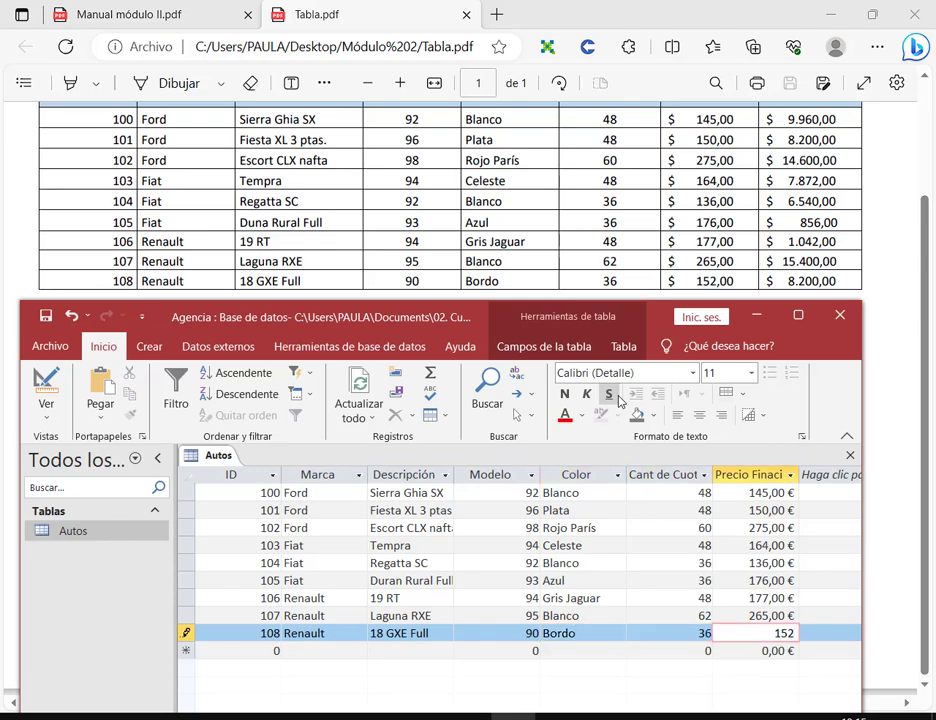
Step: Compare the Autos records with the table in Tabla.pdf, checking the Precio Financiado column and its currency format
drag(454, 315, 470, 145)
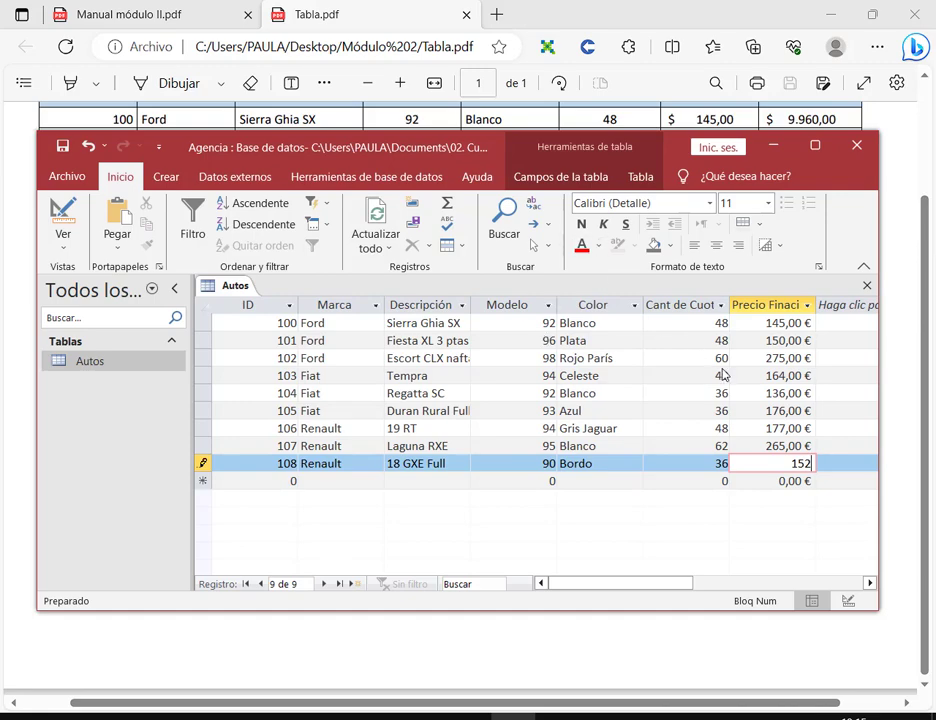
drag(468, 148, 425, 304)
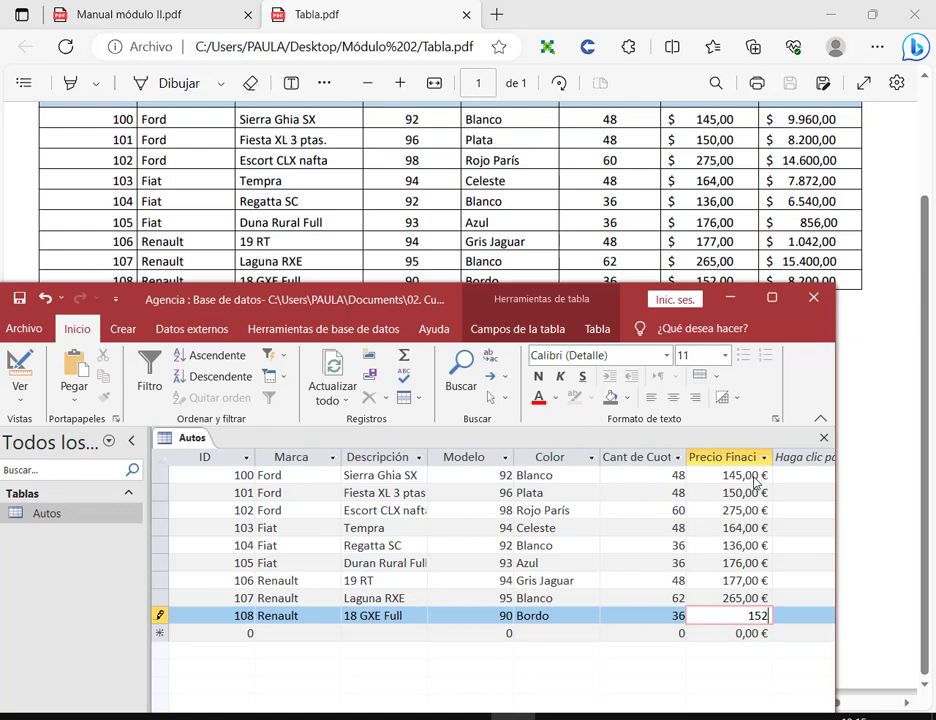
click(585, 17)
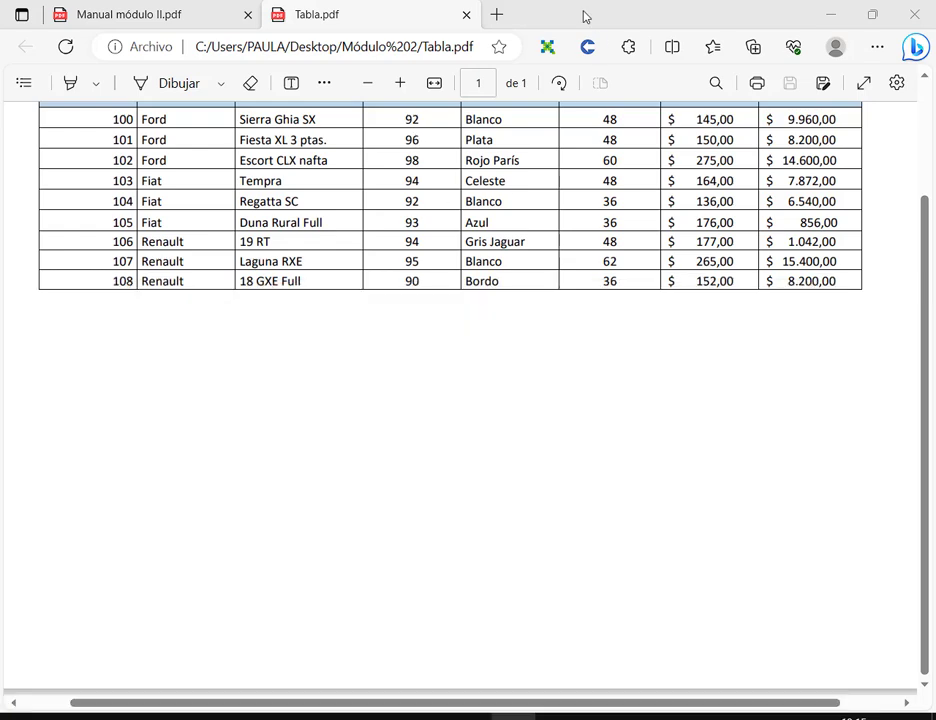
scroll(529, 231, up, 2)
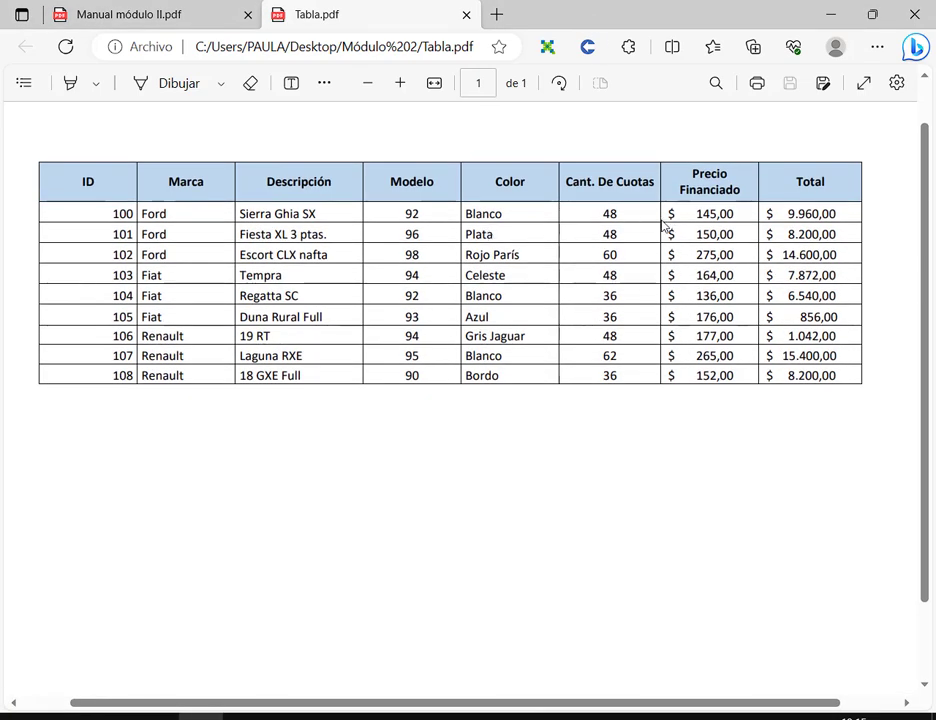
drag(696, 213, 737, 218)
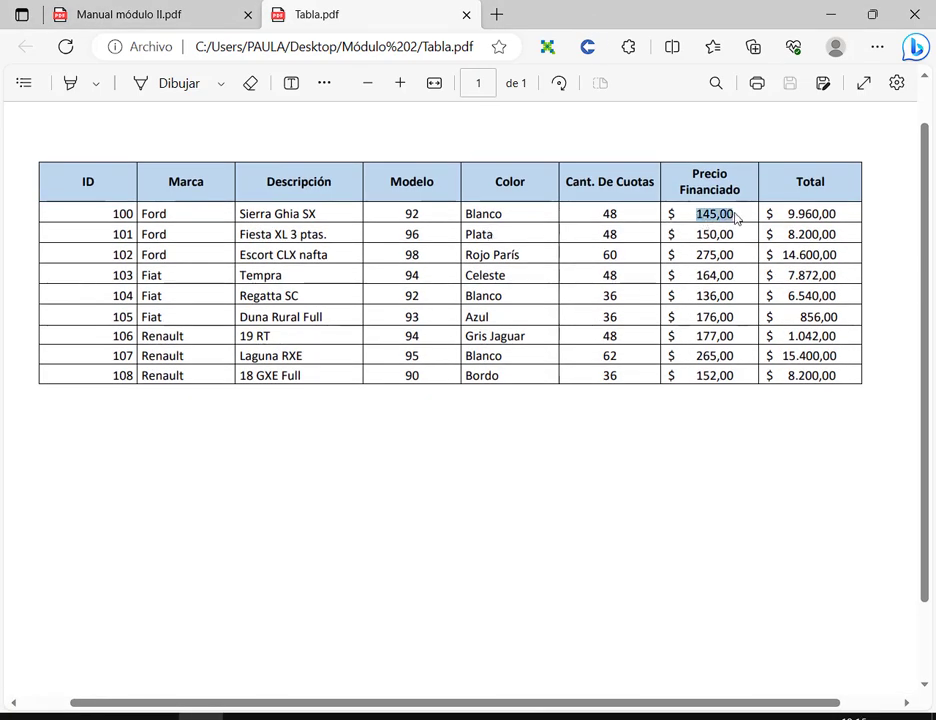
click(750, 228)
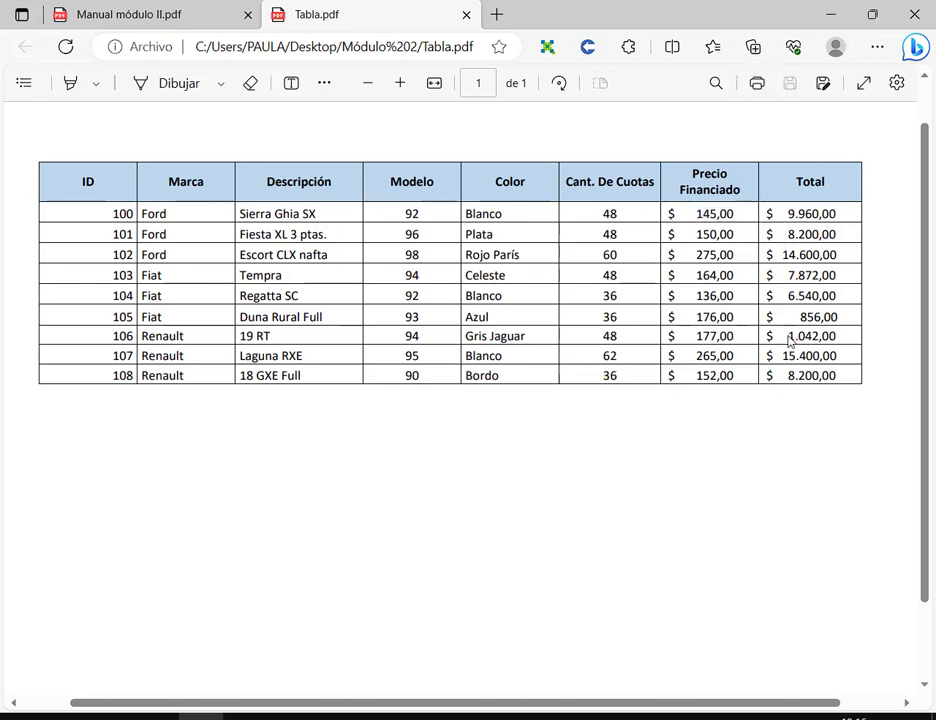
key(alt+Tab)
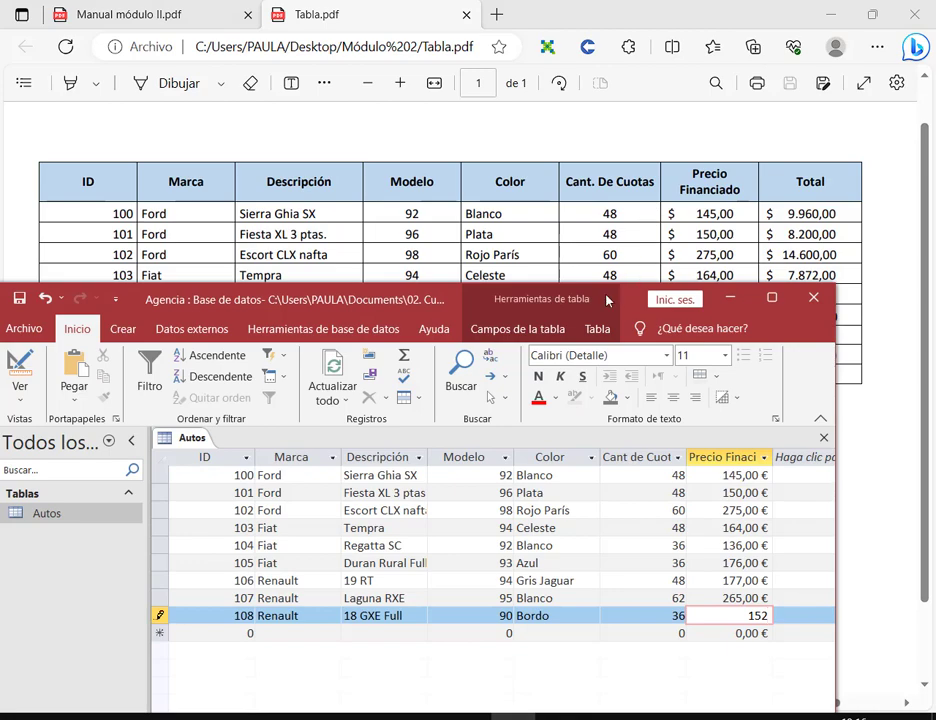
drag(409, 299, 417, 241)
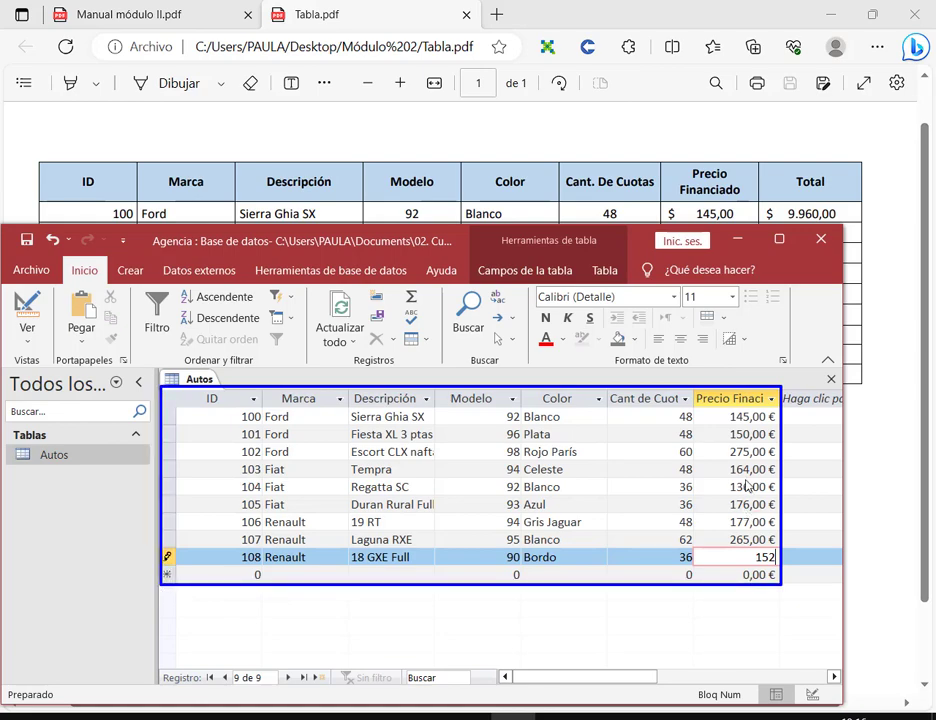
Step: Save record 108 in the Autos table and minimize the Access window to uncover Tabla.pdf
click(631, 575)
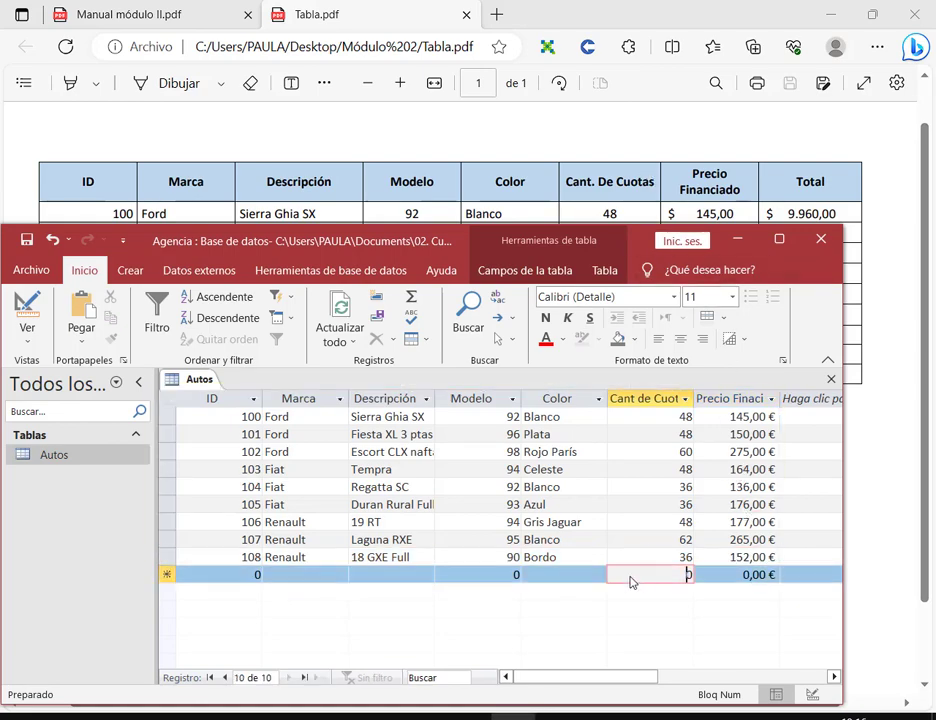
drag(438, 248, 448, 429)
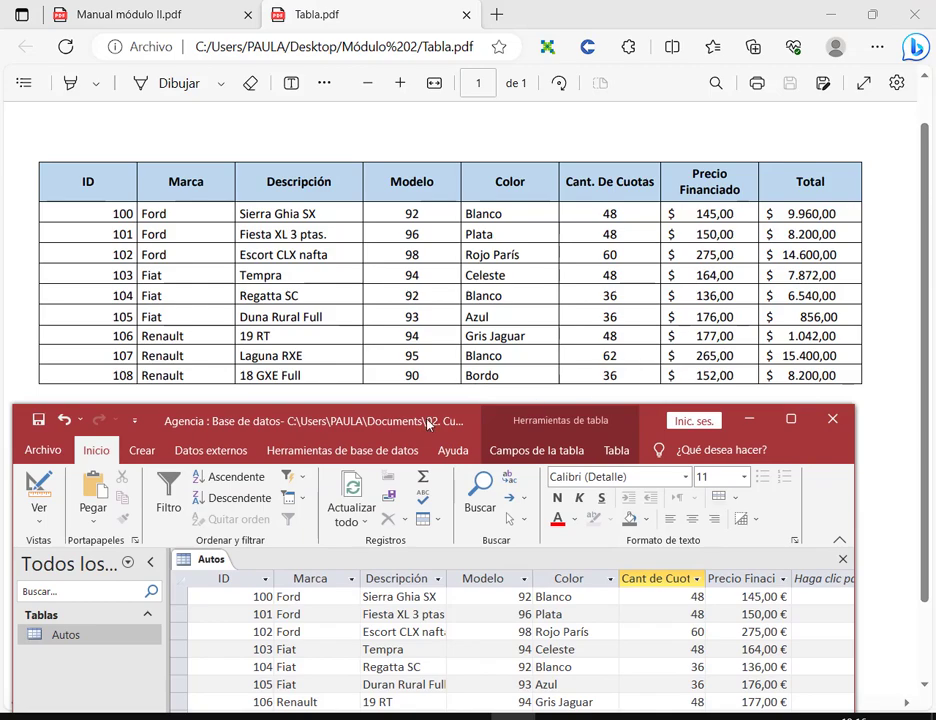
drag(428, 424, 450, 414)
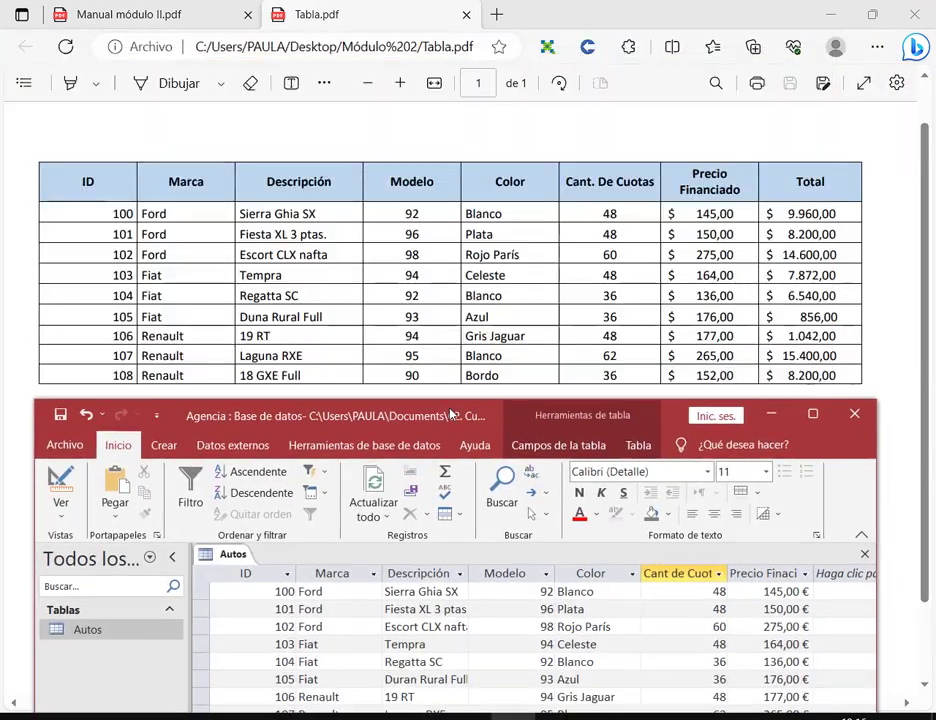
click(771, 413)
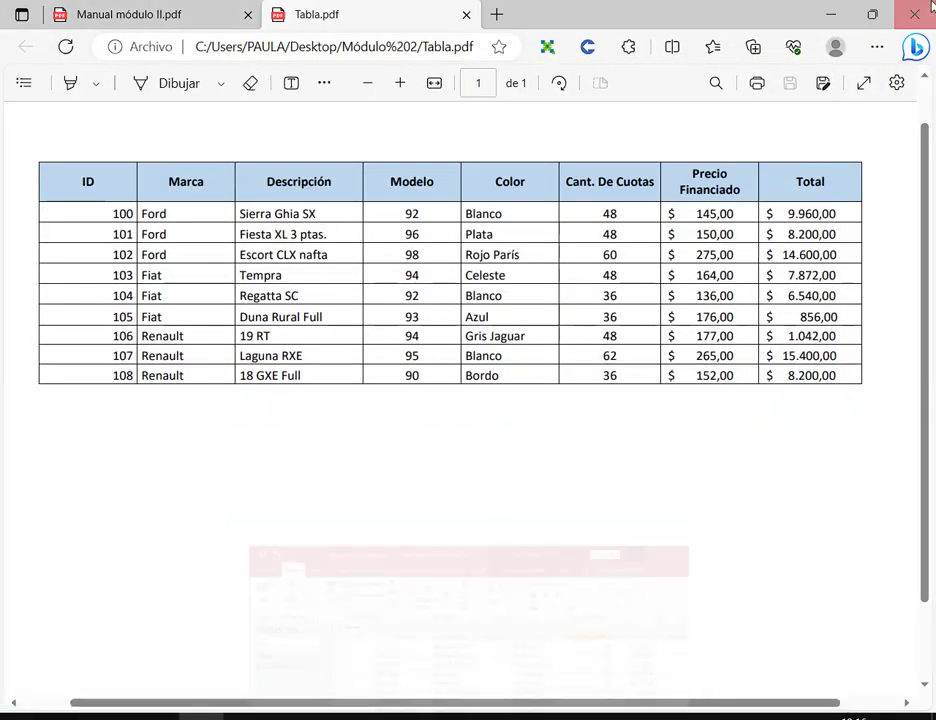
Step: Shrink and reposition the Tabla.pdf window so that all table columns up to Total fit in view
click(874, 17)
click(812, 69)
click(806, 68)
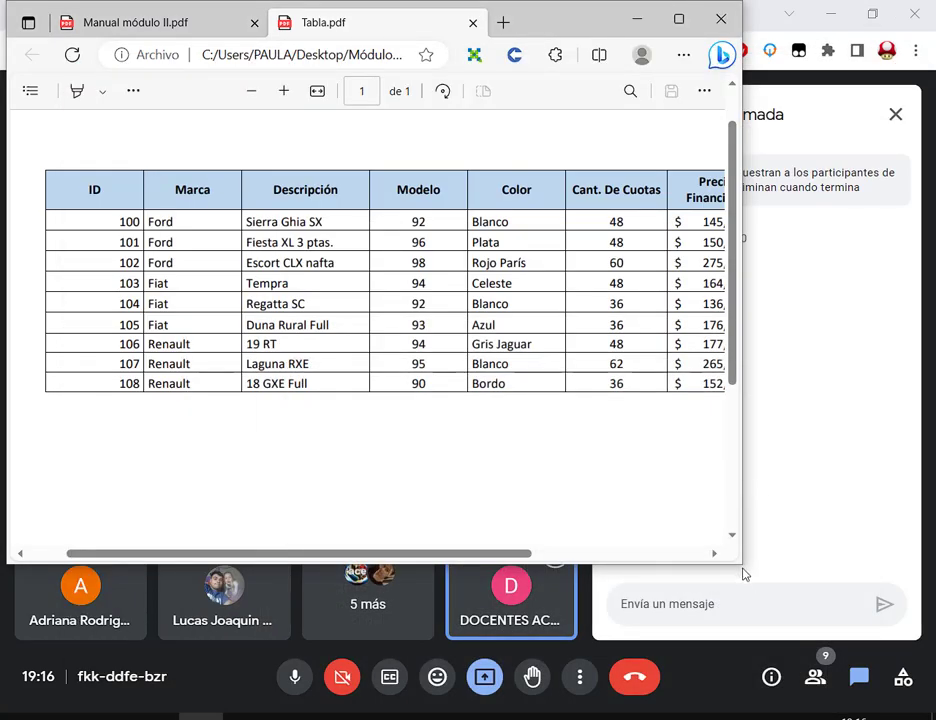
drag(743, 567, 909, 455)
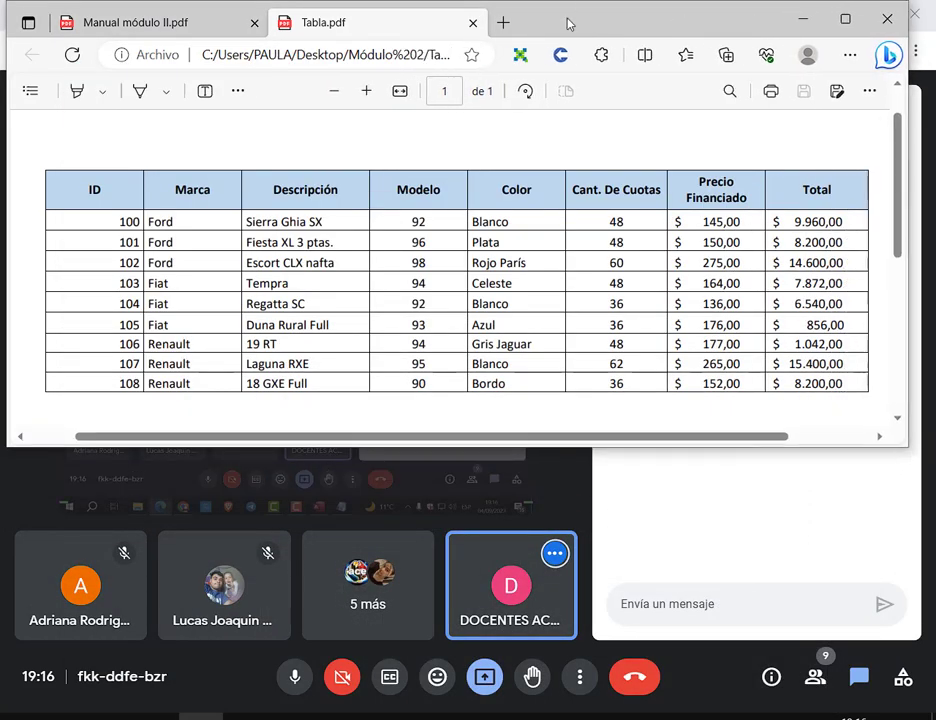
drag(564, 21, 547, 18)
drag(882, 232, 840, 284)
drag(562, 434, 608, 445)
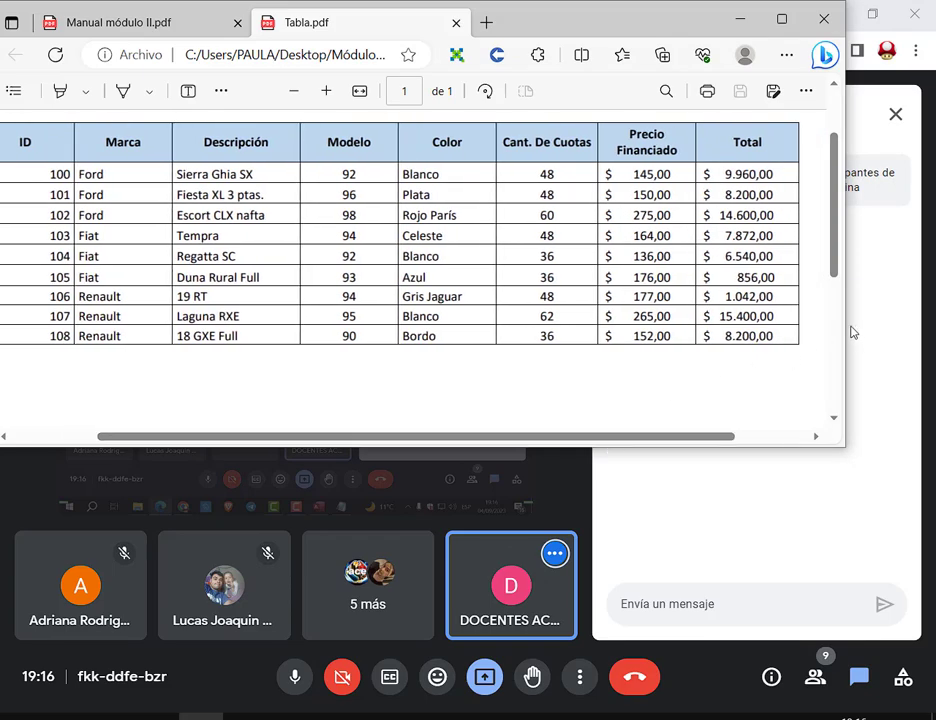
drag(848, 334, 830, 334)
mouse_move(551, 21)
mouse_down()
mouse_move(328, 42)
mouse_move(604, 38)
mouse_move(537, 32)
mouse_move(543, 27)
mouse_up()
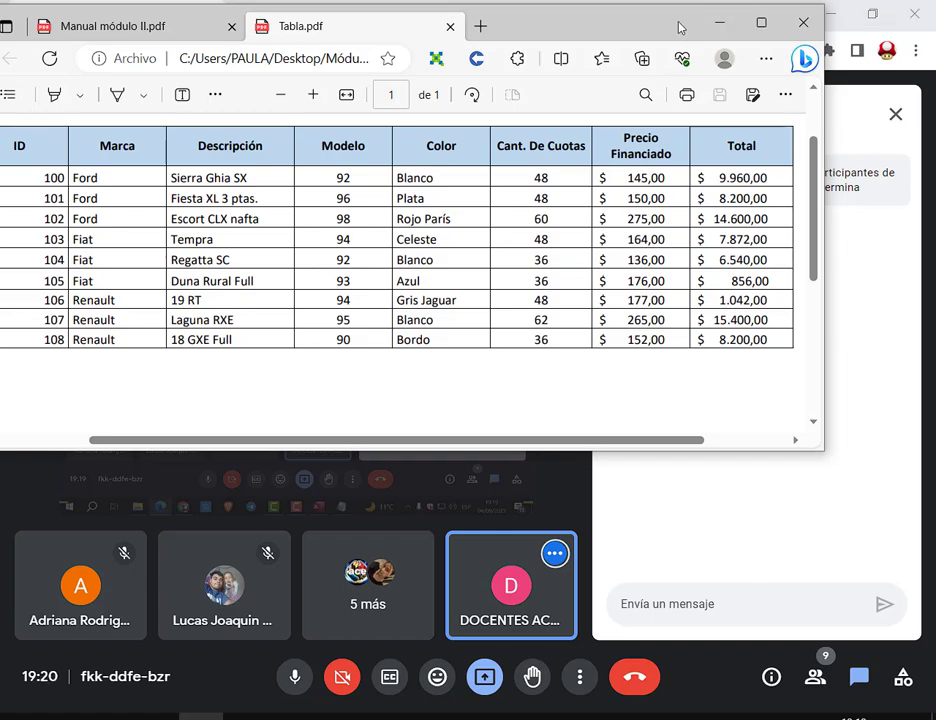
mouse_move(679, 27)
mouse_down()
mouse_move(443, 40)
mouse_move(706, 40)
mouse_move(721, 31)
mouse_move(662, 26)
mouse_up()
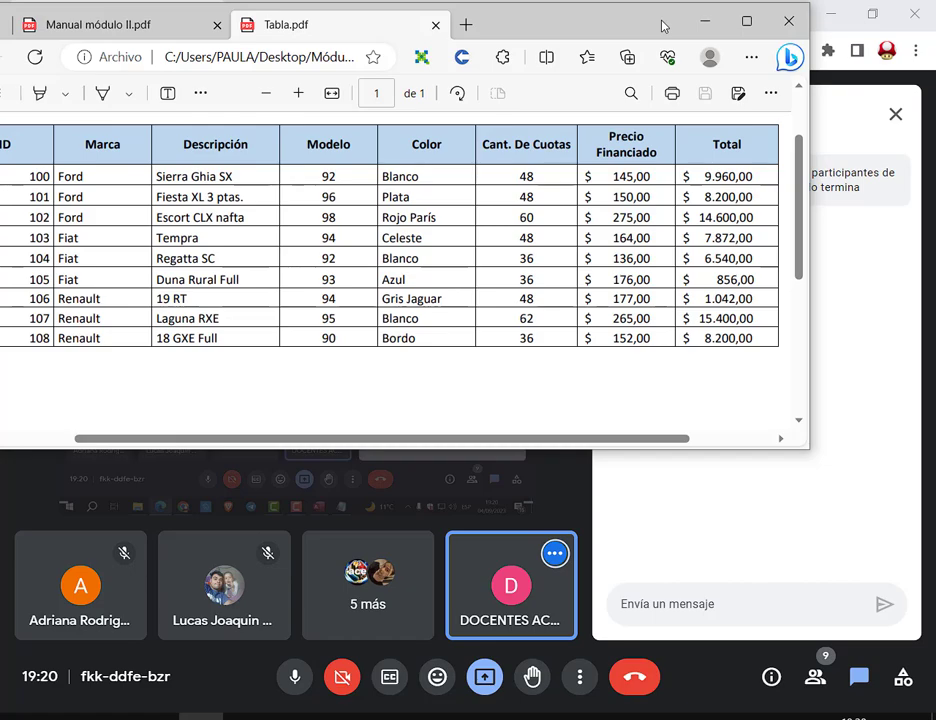
drag(661, 26, 683, 30)
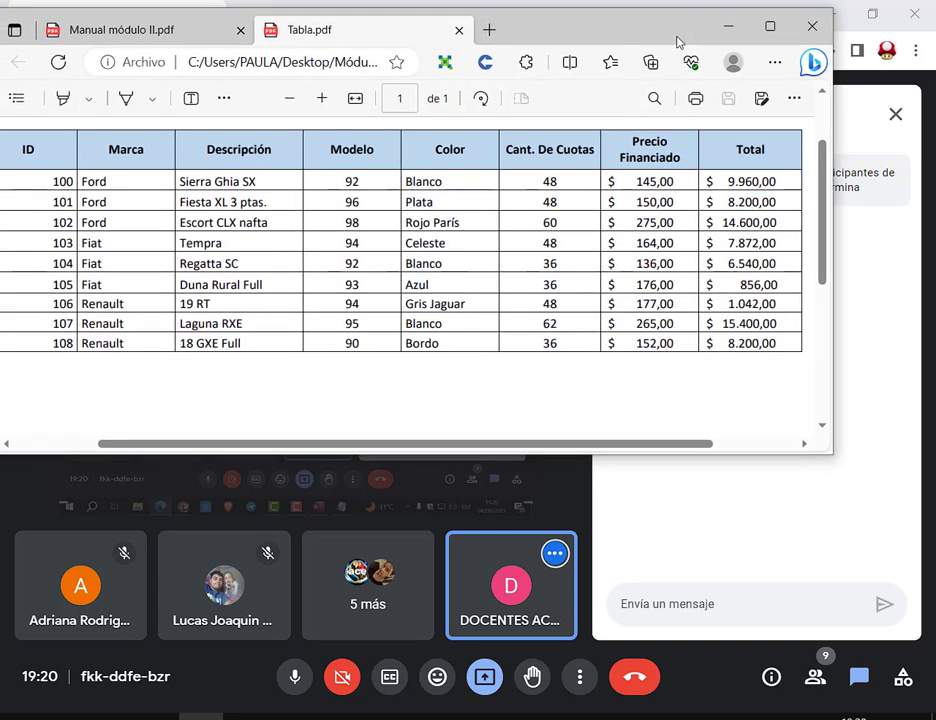
drag(605, 24, 612, 24)
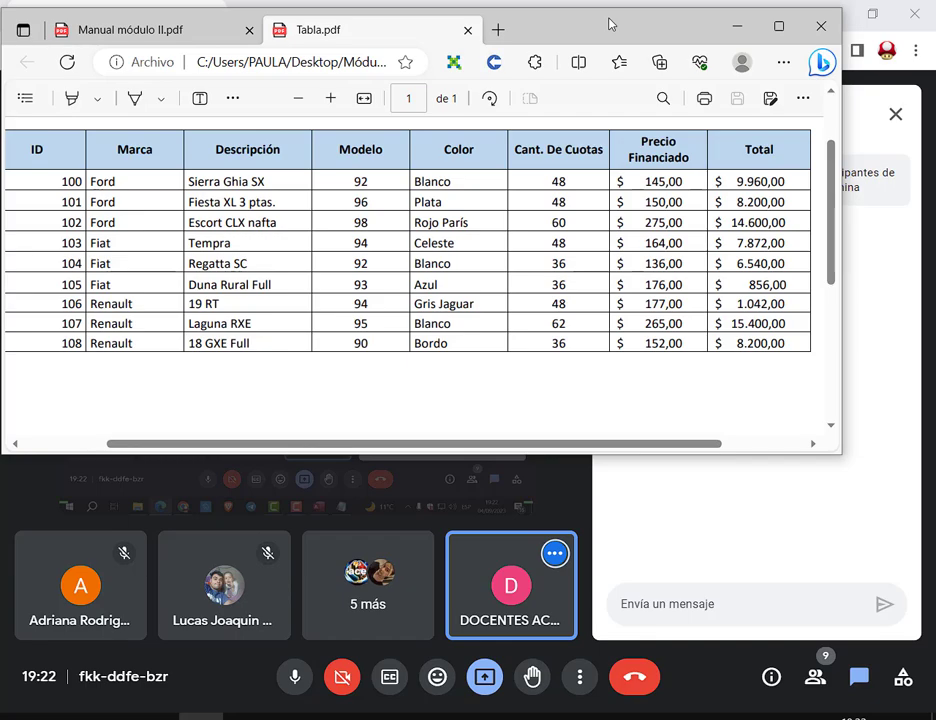
drag(610, 24, 640, 38)
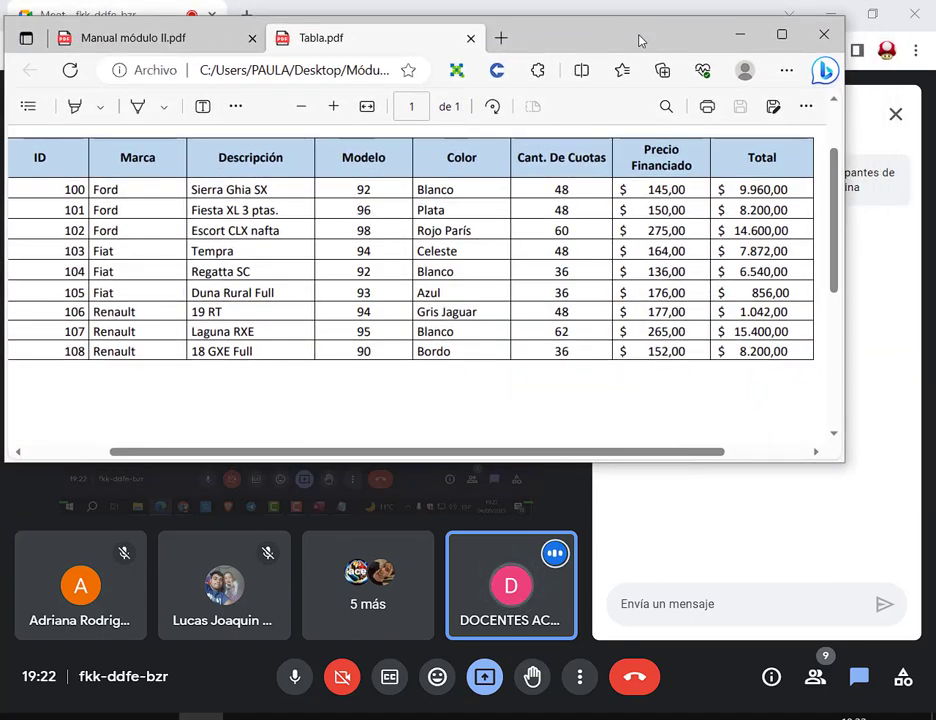
Step: Maximize the Tabla.pdf window to show the full table and switch back to the Autos table in Access
click(793, 40)
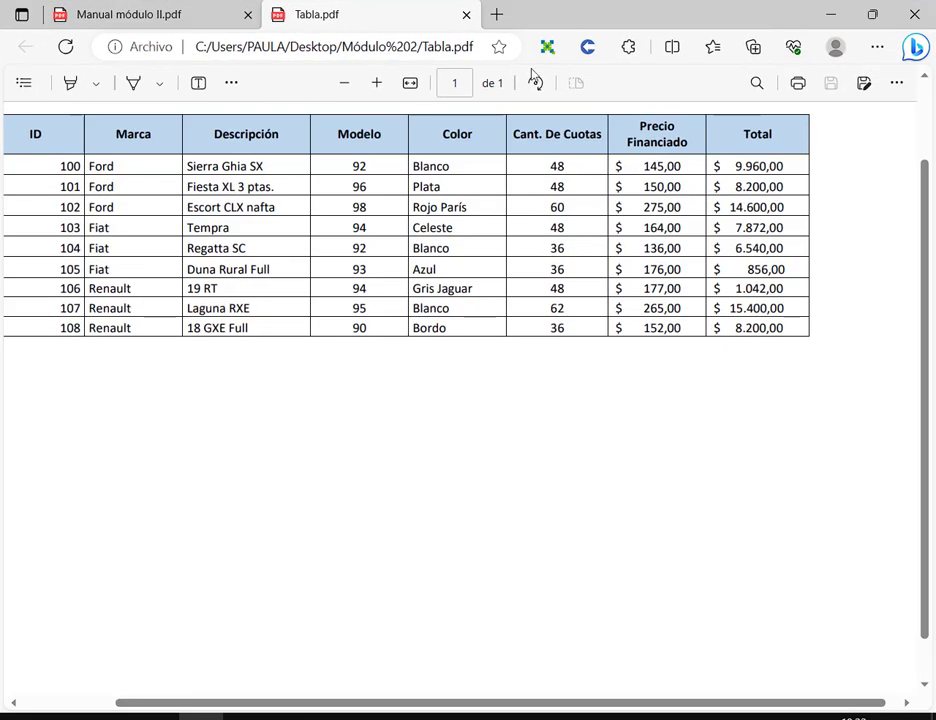
drag(617, 708, 572, 703)
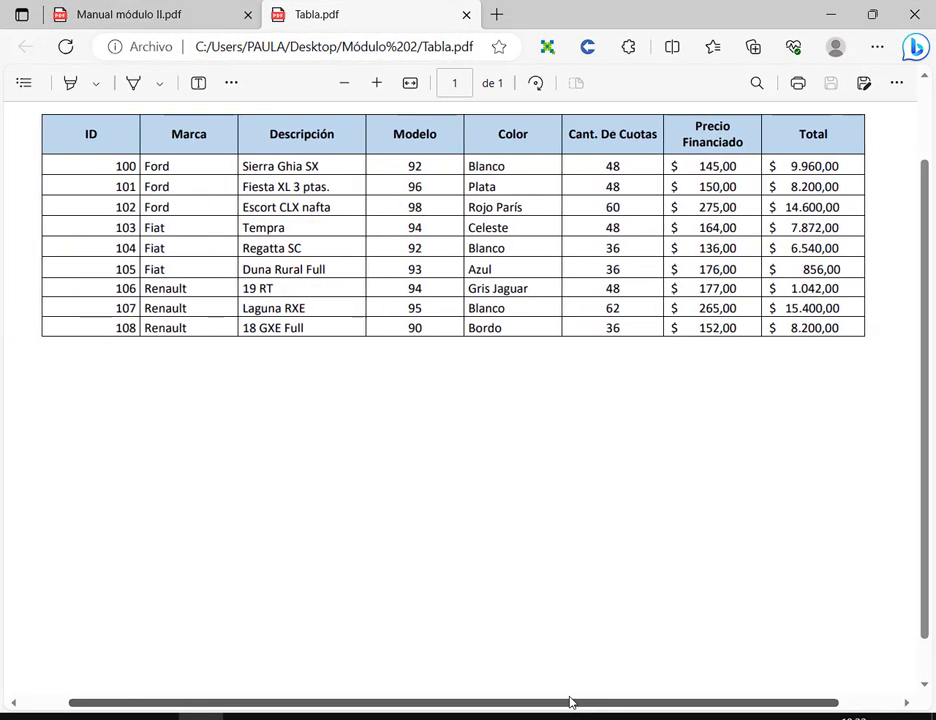
scroll(658, 518, up, 2)
click(549, 716)
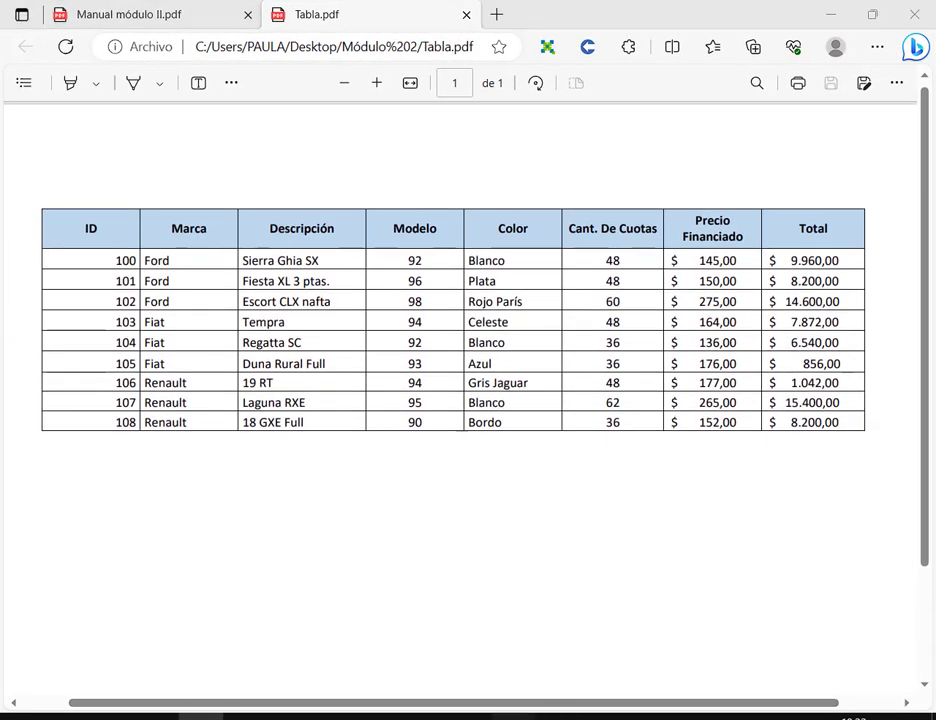
click(784, 414)
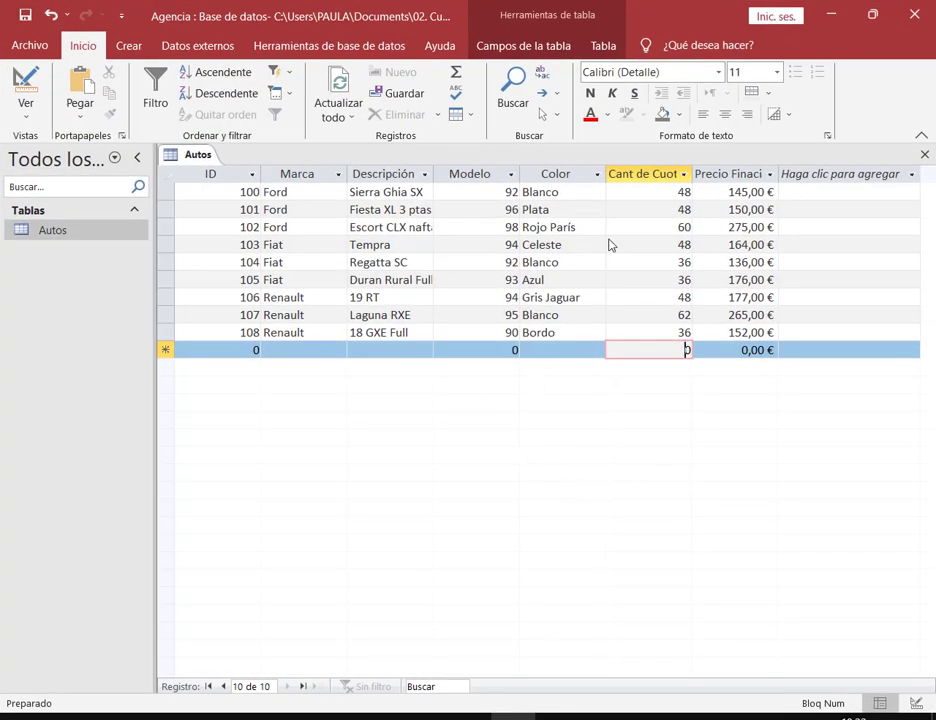
click(587, 200)
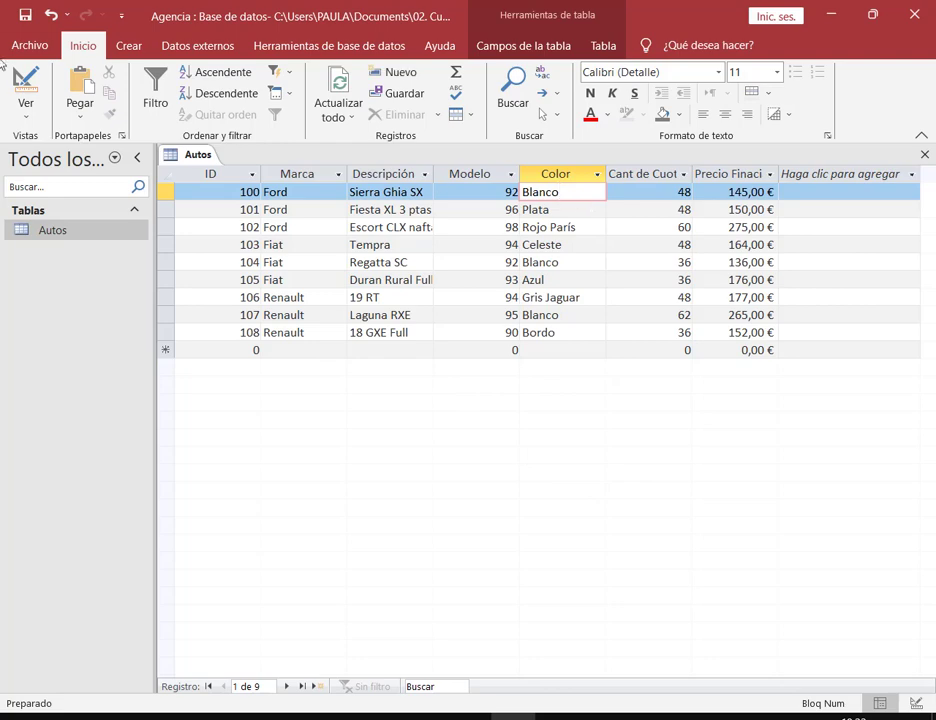
Step: Open the print preview of the Autos table and enlarge the page
click(27, 46)
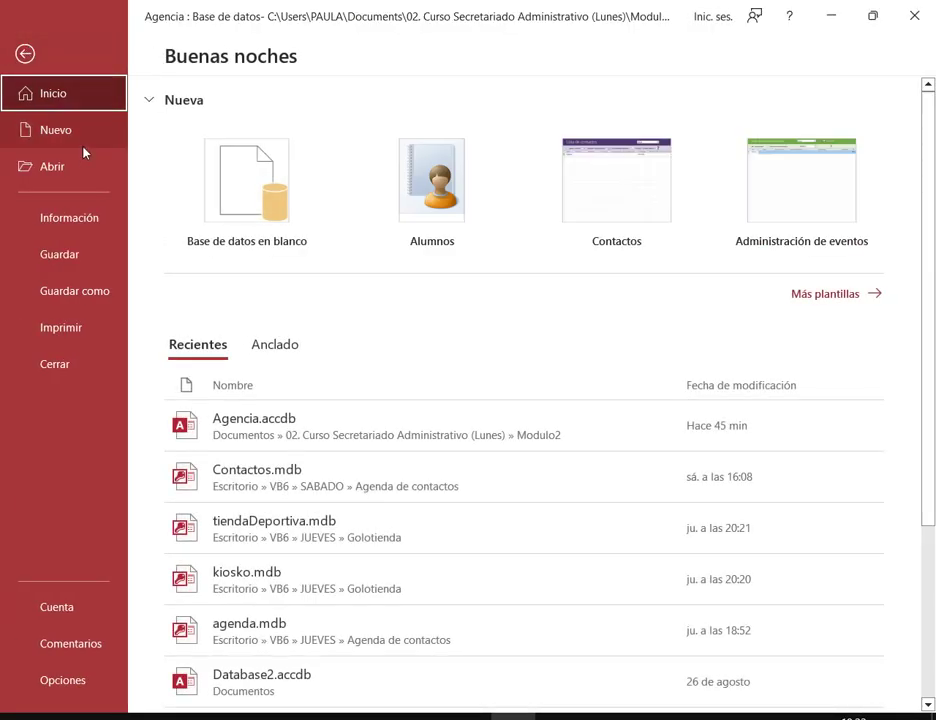
click(90, 331)
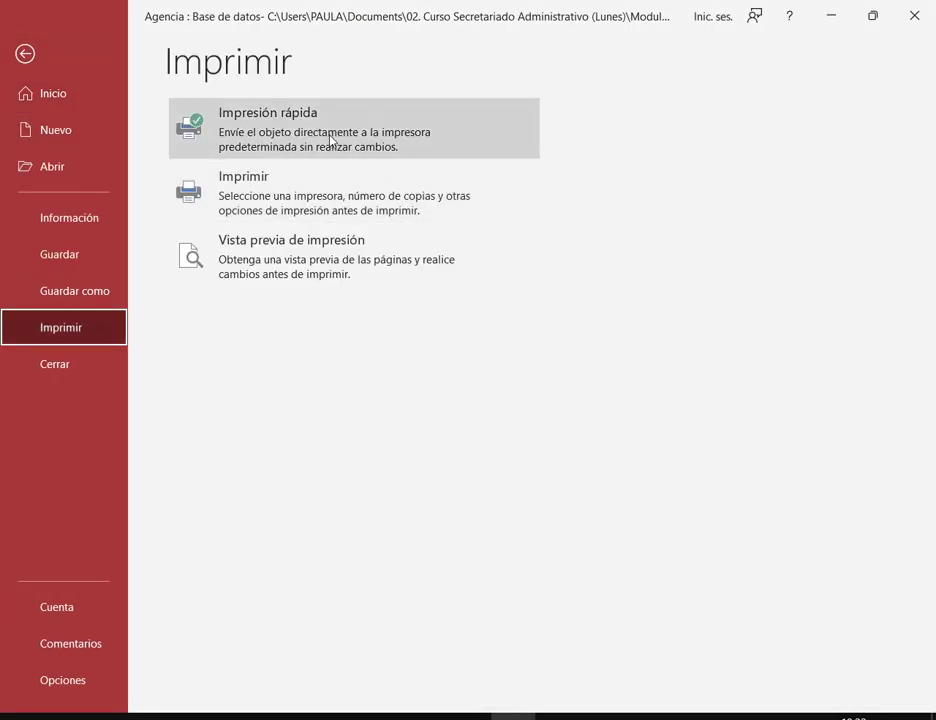
click(321, 268)
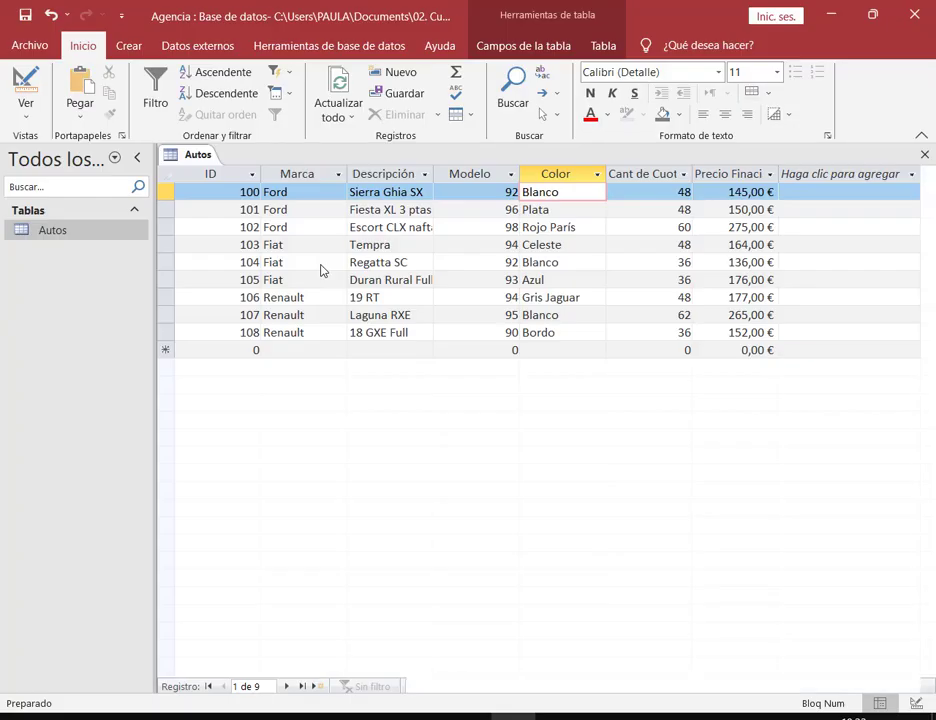
click(587, 211)
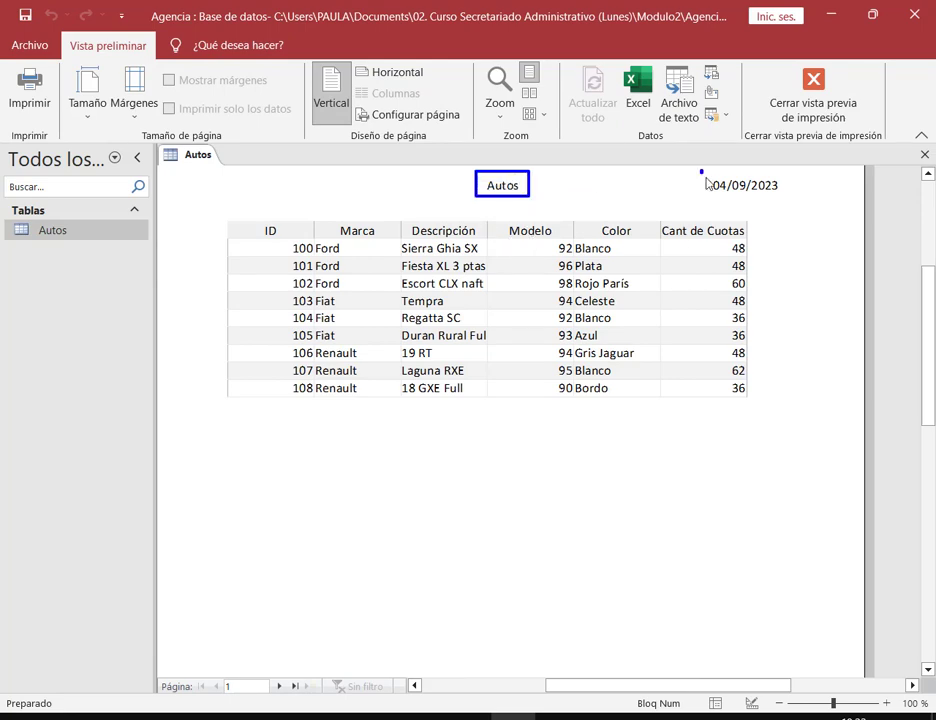
Step: Examine the title, date, records and page number in the Autos print preview and close the preview
drag(706, 178, 800, 196)
mouse_move(214, 215)
mouse_down()
mouse_move(820, 376)
mouse_move(755, 412)
mouse_up()
key(Escape)
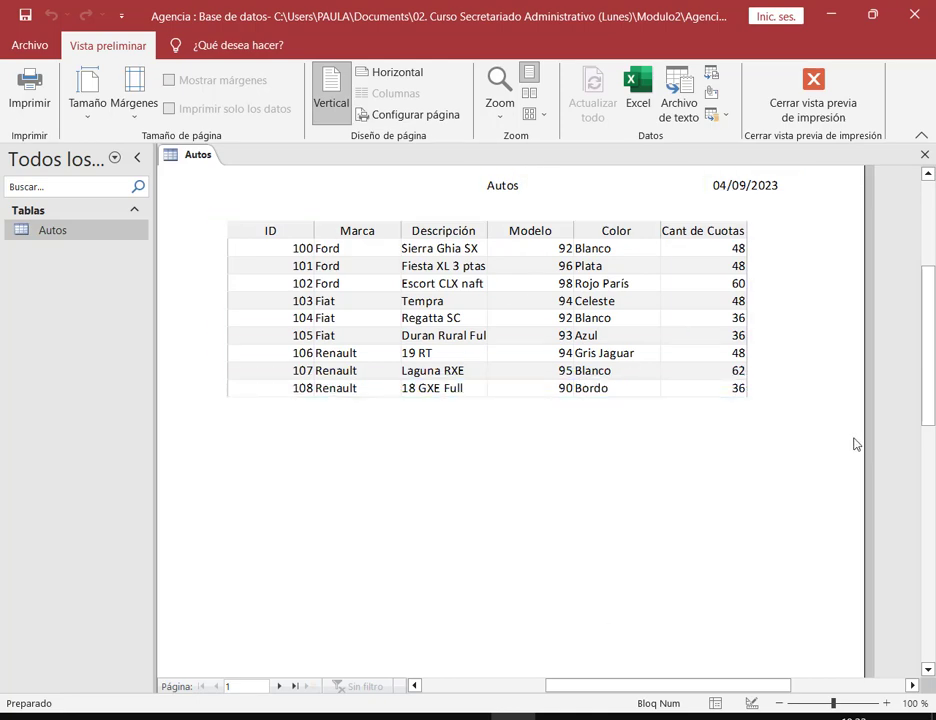
scroll(549, 415, down, 3)
scroll(553, 418, up, 3)
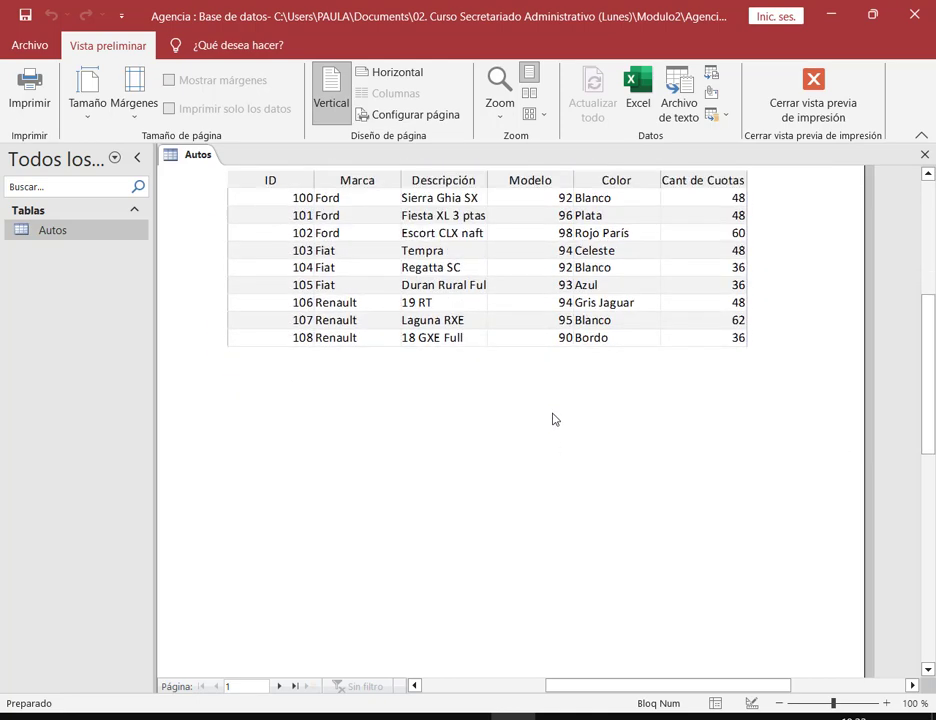
scroll(480, 380, down, 6)
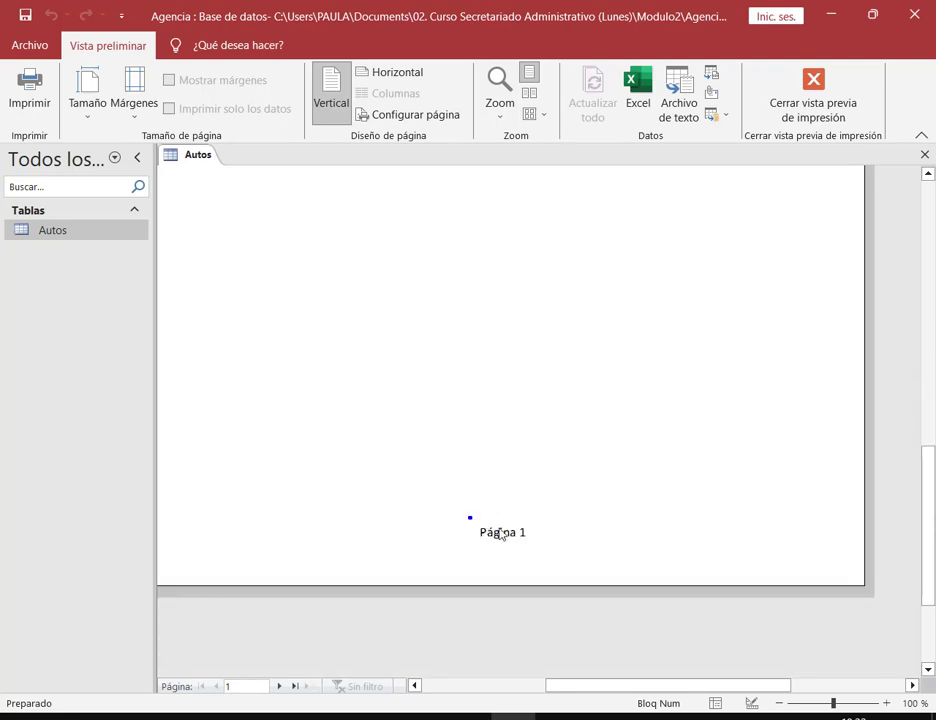
drag(470, 517, 553, 555)
mouse_move(601, 493)
mouse_down()
mouse_move(556, 526)
mouse_move(540, 522)
mouse_up()
scroll(702, 263, up, 10)
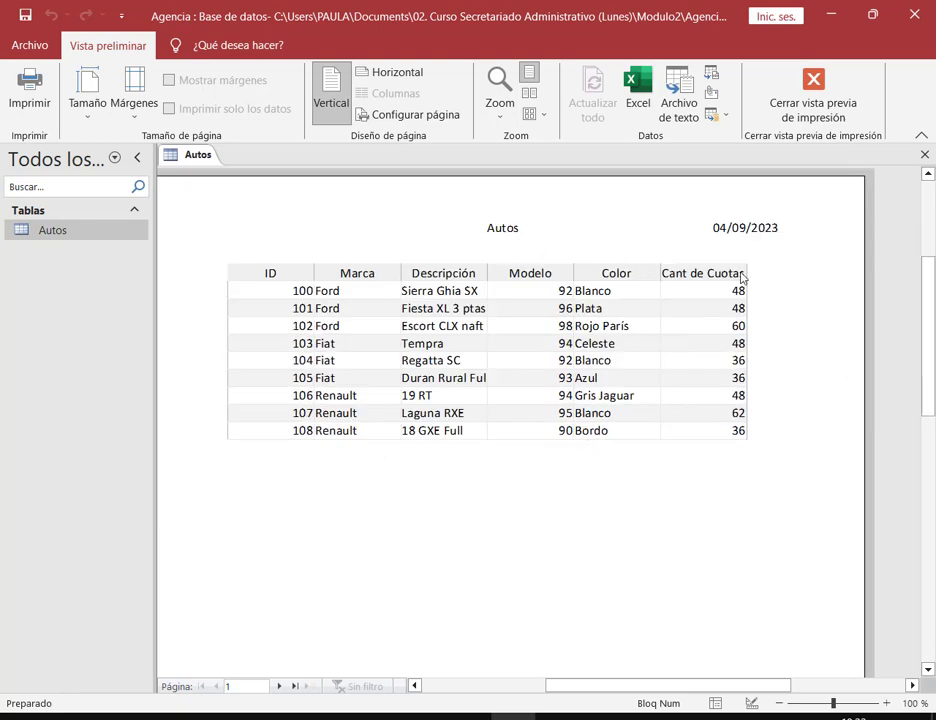
click(813, 85)
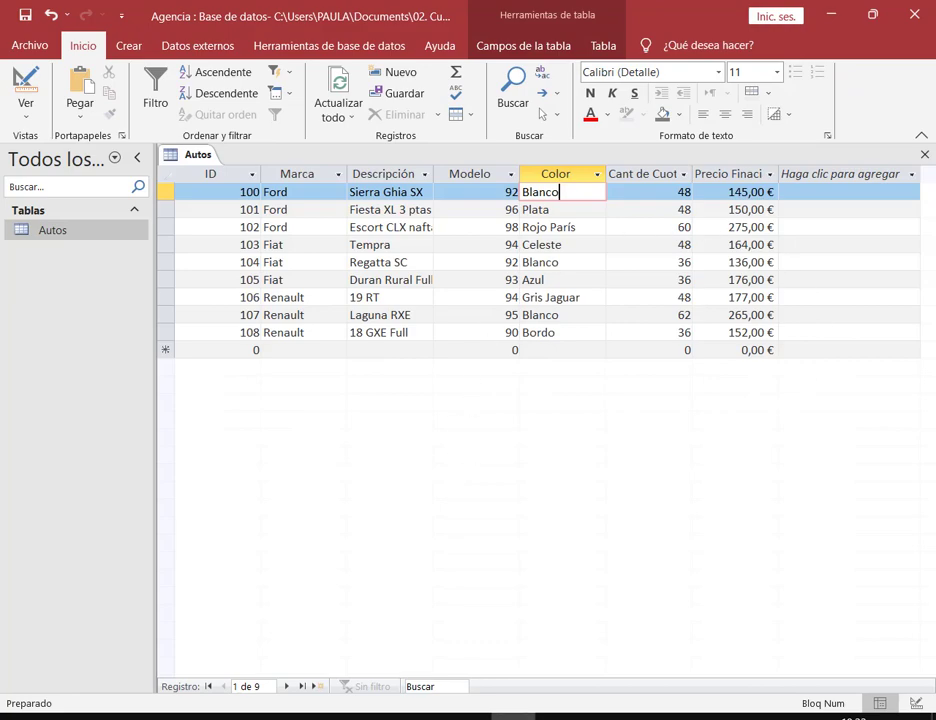
Step: Switch to Notepad and replace the Pacientes, Medicos and Turnos field lists with the heading "Informes:"
key(alt+Tab)
click(340, 290)
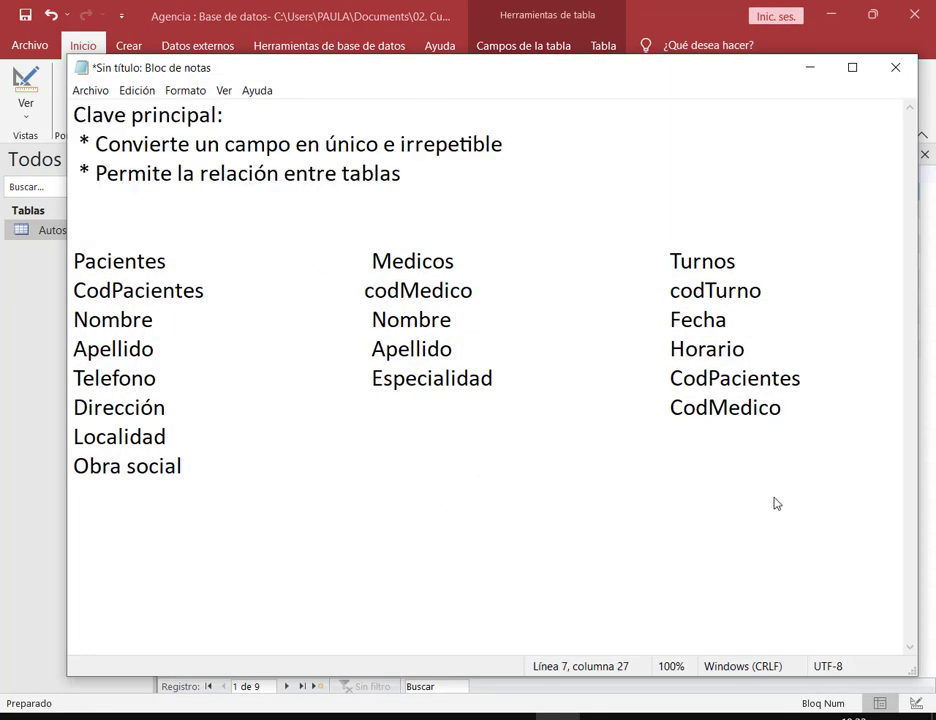
drag(185, 470, 5, 255)
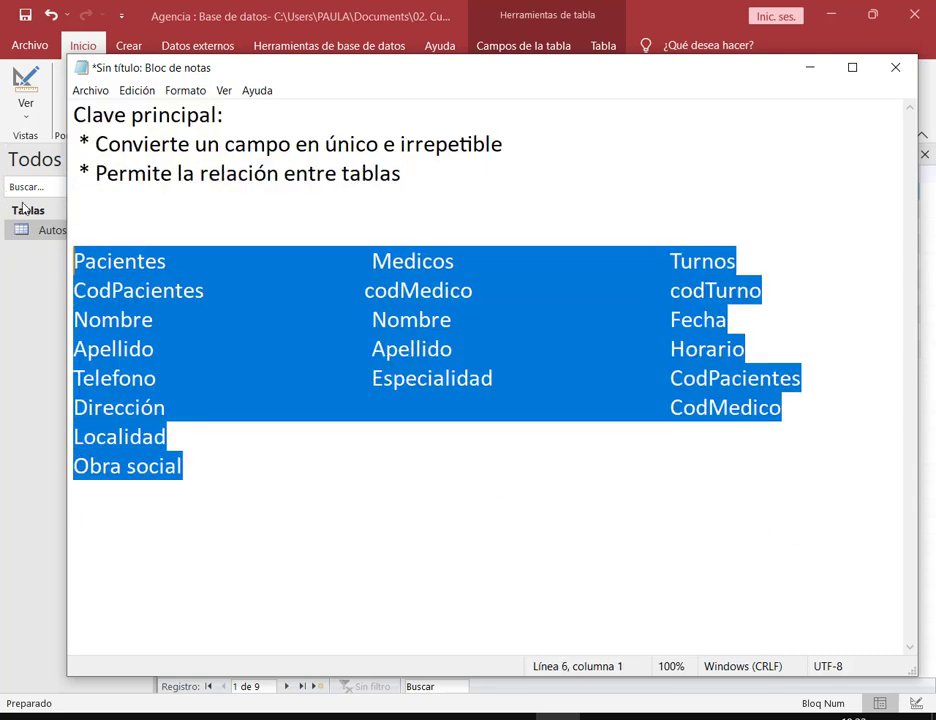
text(Infor)
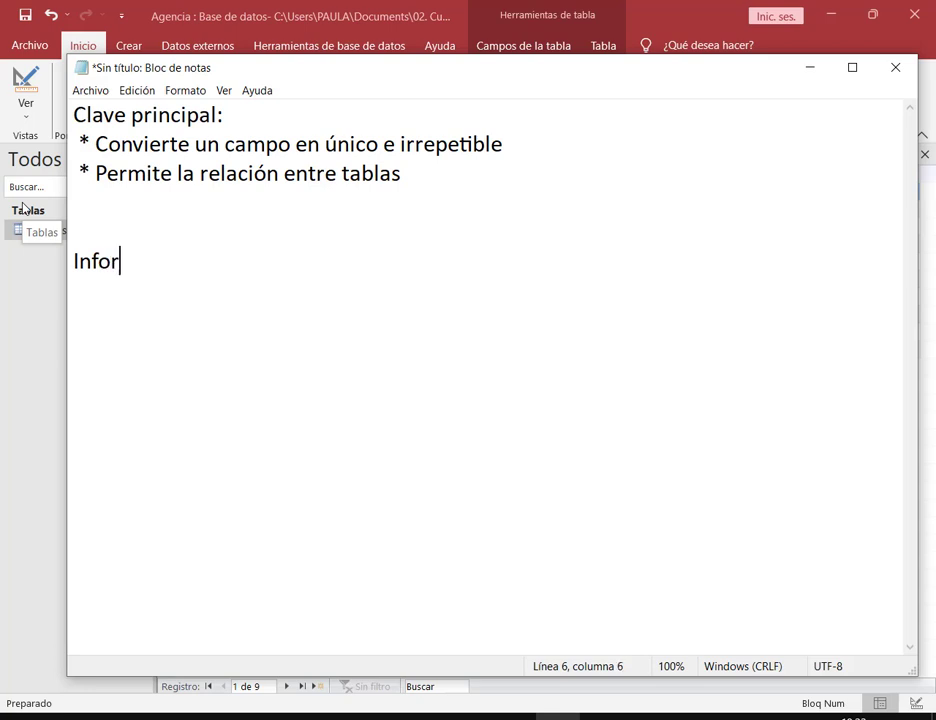
text(mes:)
Step: Complete the Informes note with "Presentaban la información que luego será impresa." and leave an empty line below it
text(Pre)
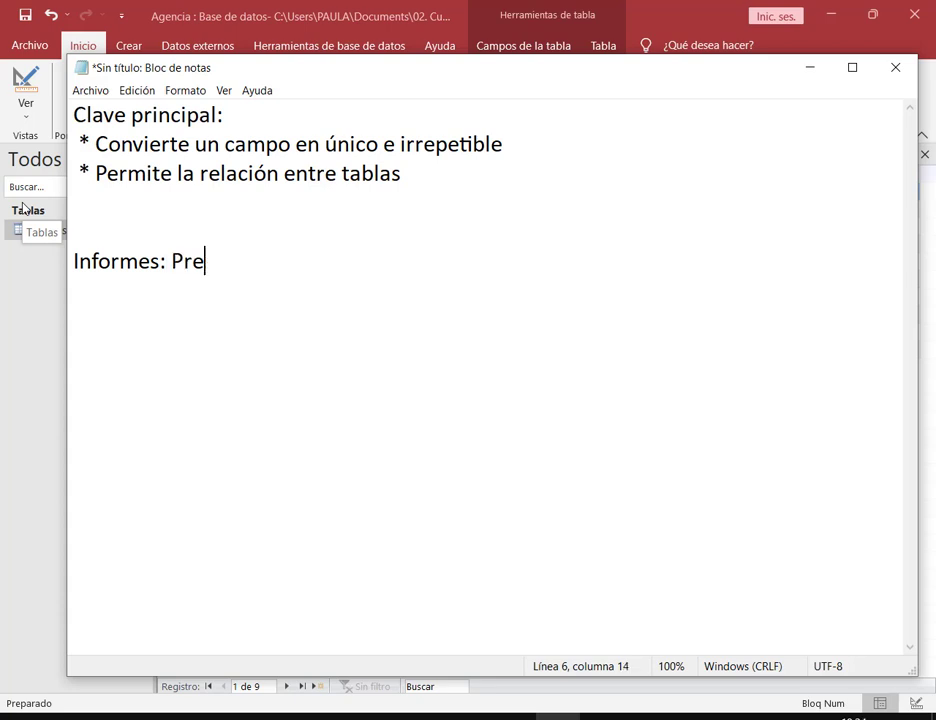
text(sentaban )
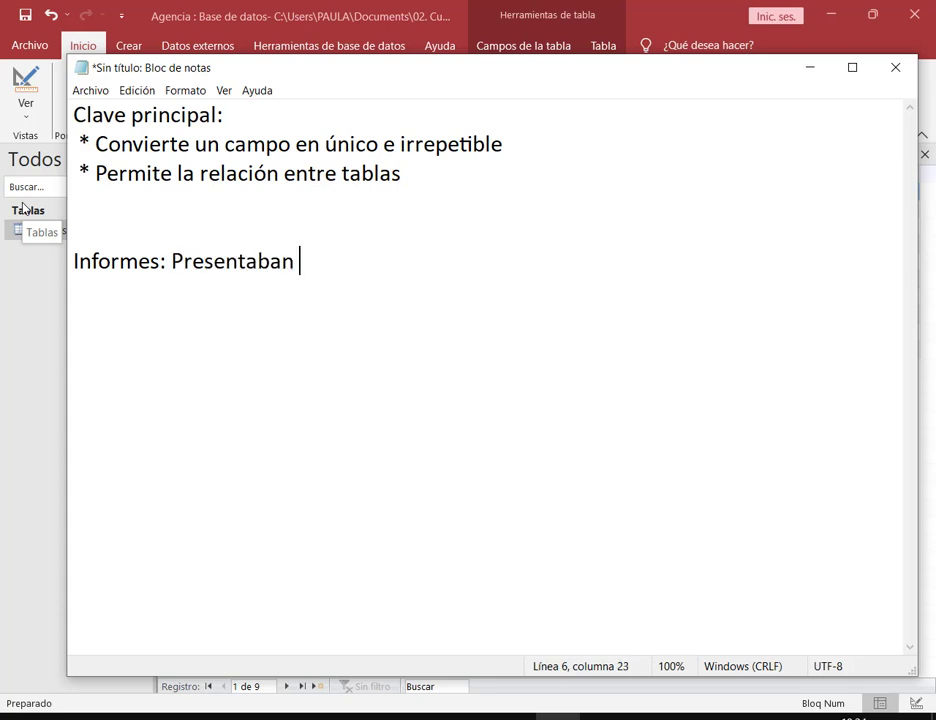
text(la información)
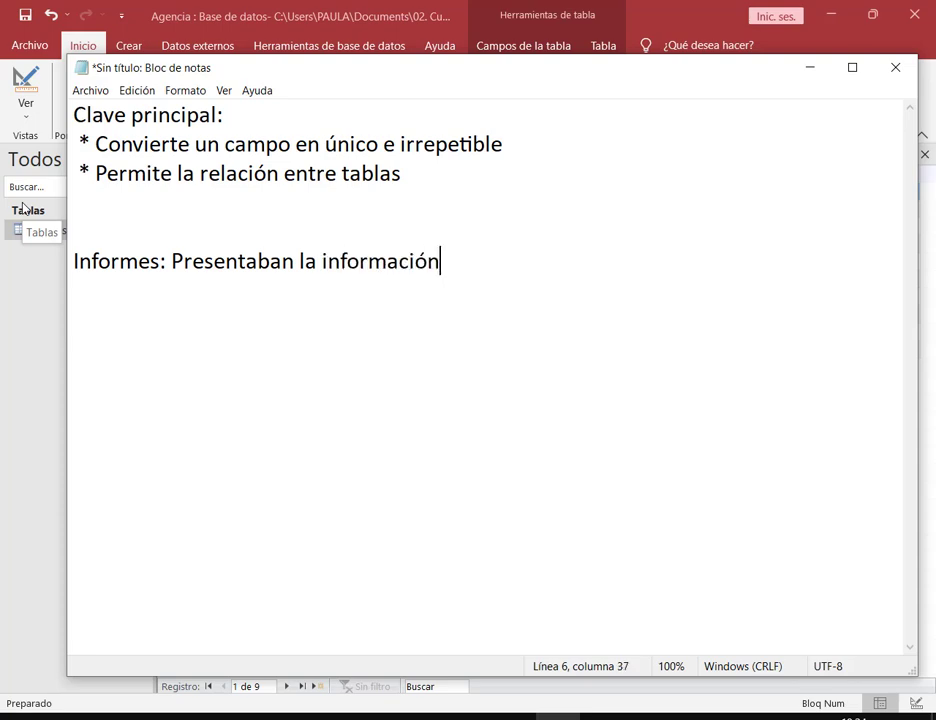
text( que )
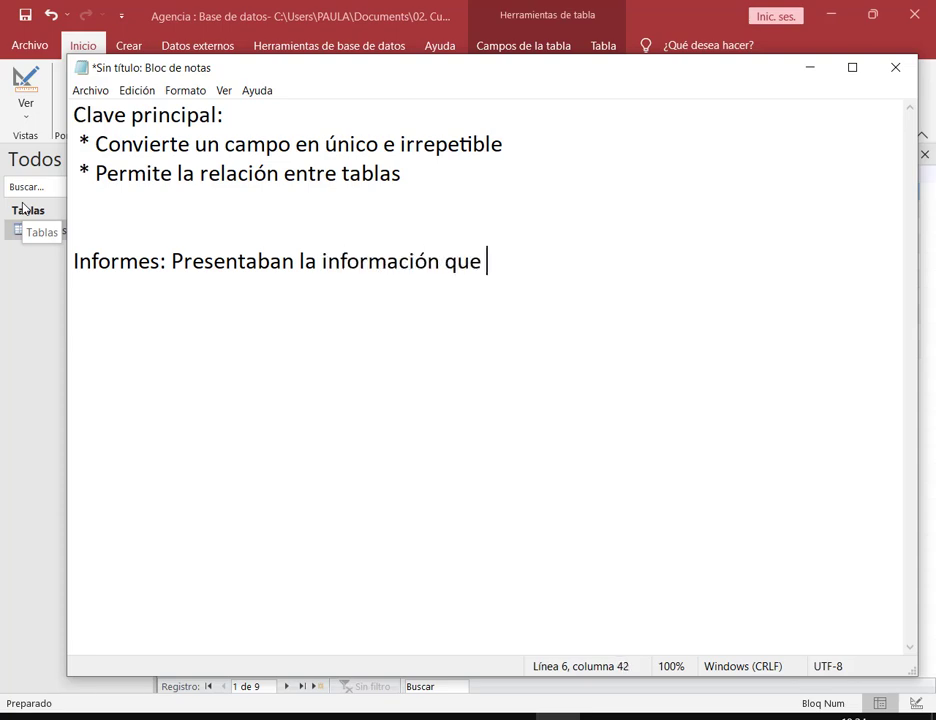
text(luego será i)
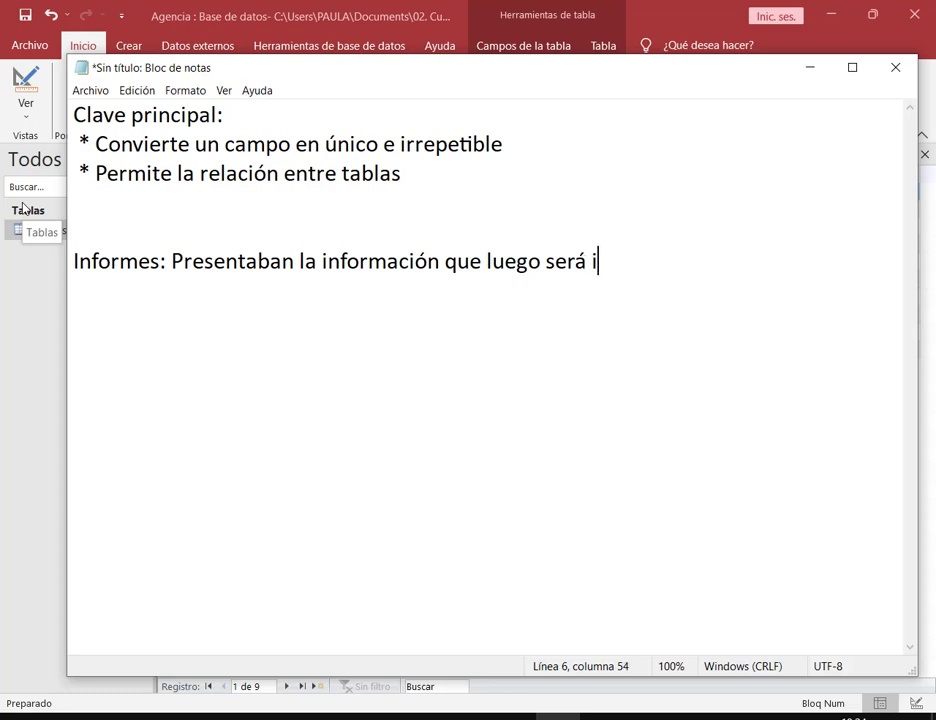
text(mpresa)
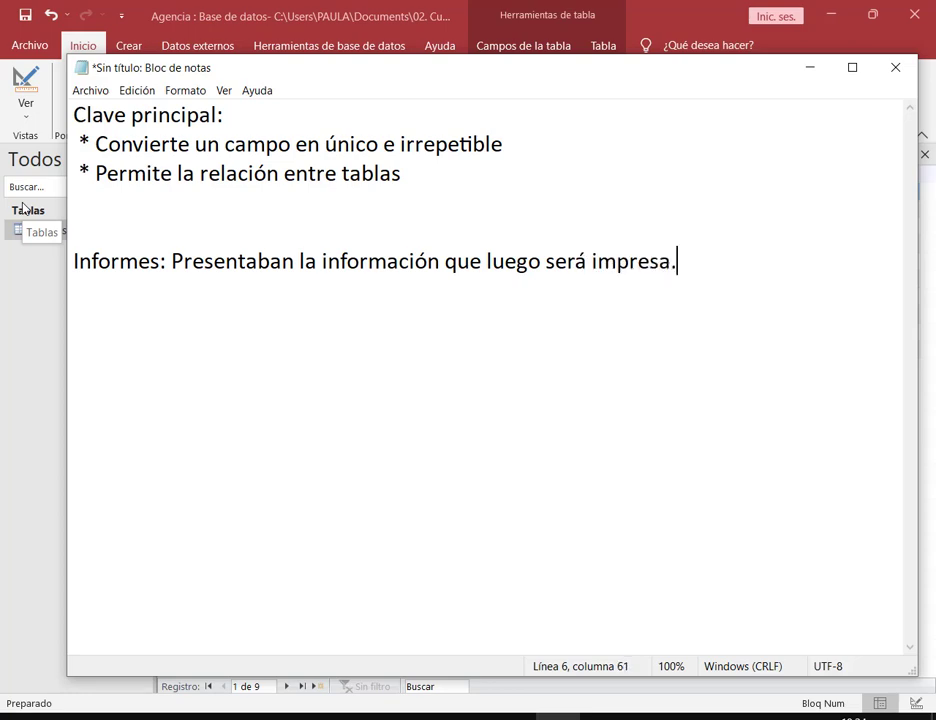
text(.)
key(Return)
key(Return)
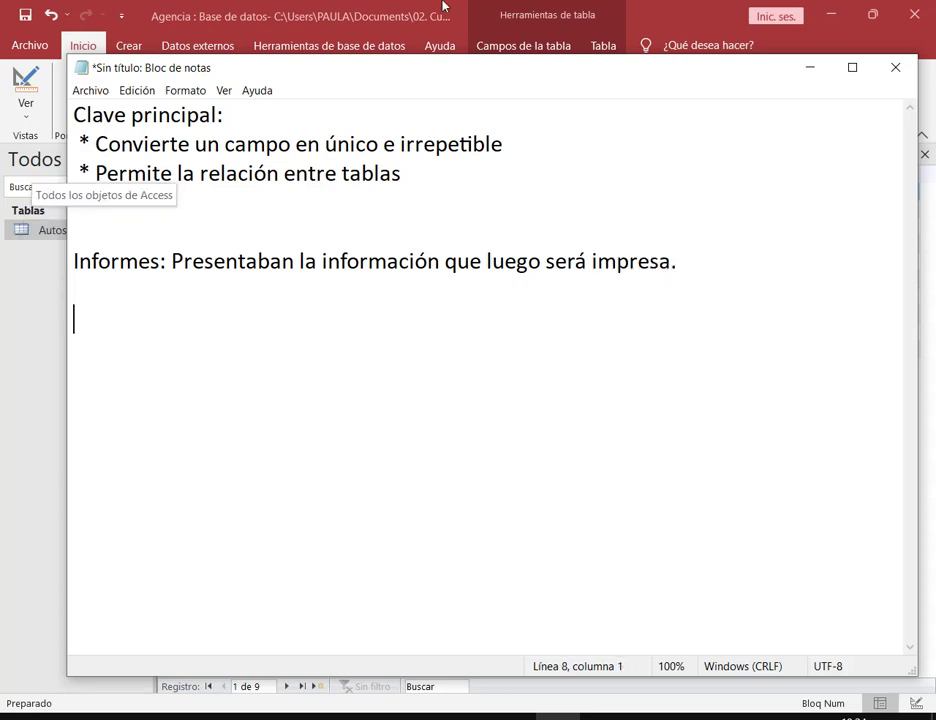
Step: Switch back to Access, close the Autos table and display the commands for creating new database objects
click(488, 6)
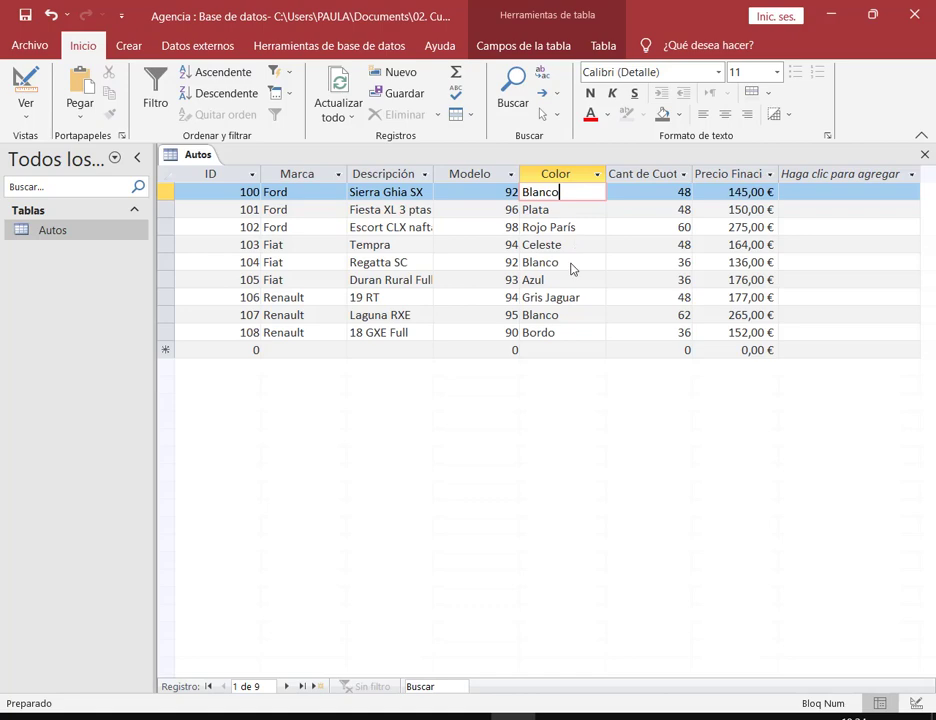
click(924, 154)
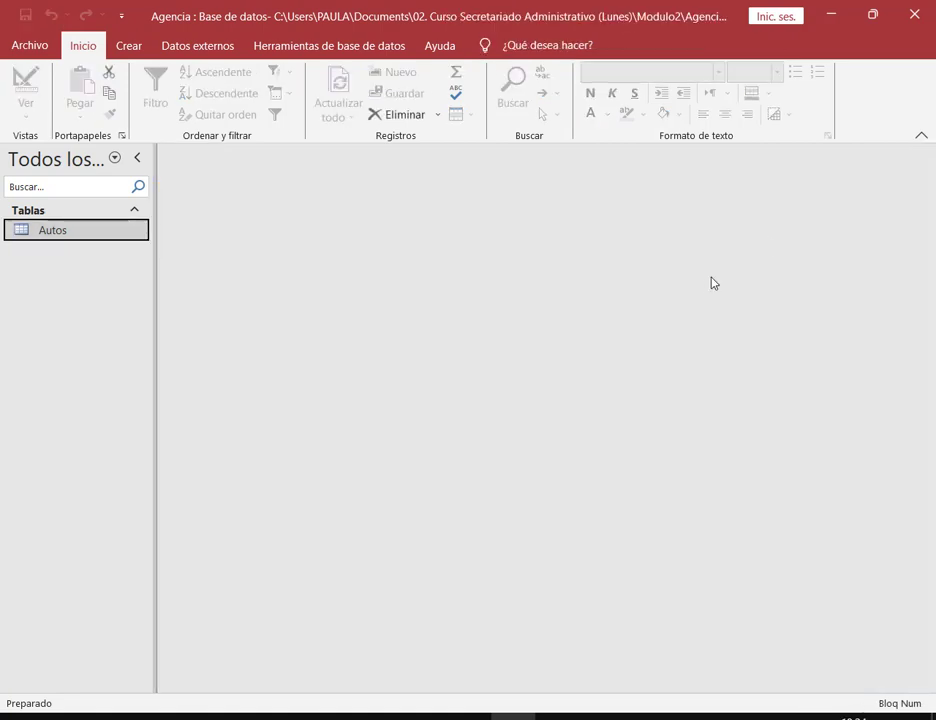
click(130, 46)
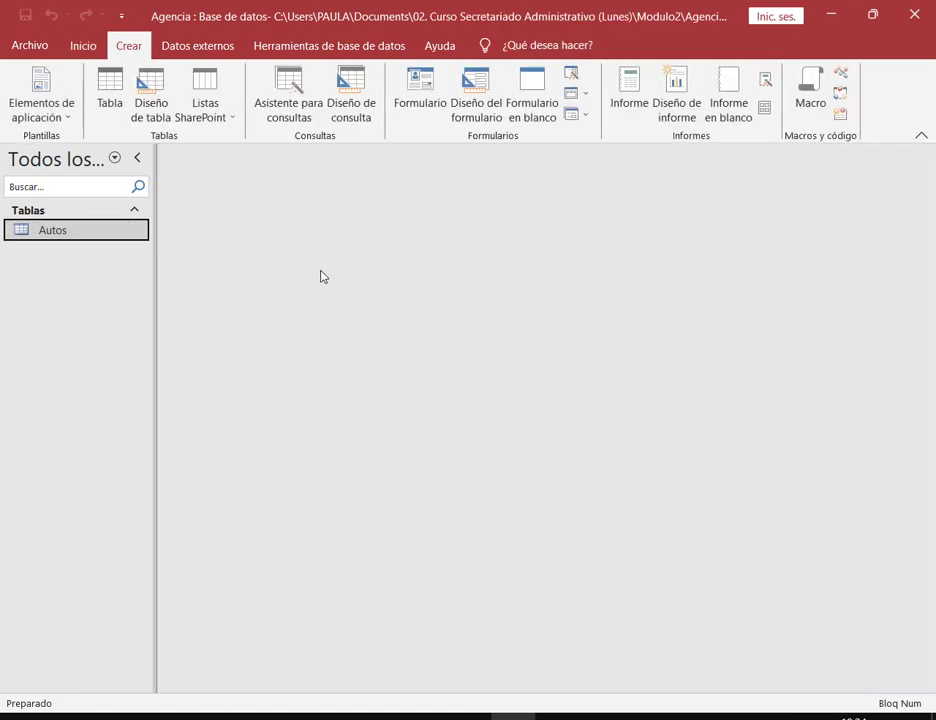
Step: Create a report from the selected Autos table
mouse_move(601, 59)
mouse_down()
mouse_move(740, 101)
mouse_move(776, 151)
mouse_move(789, 154)
mouse_up()
drag(576, 184, 622, 118)
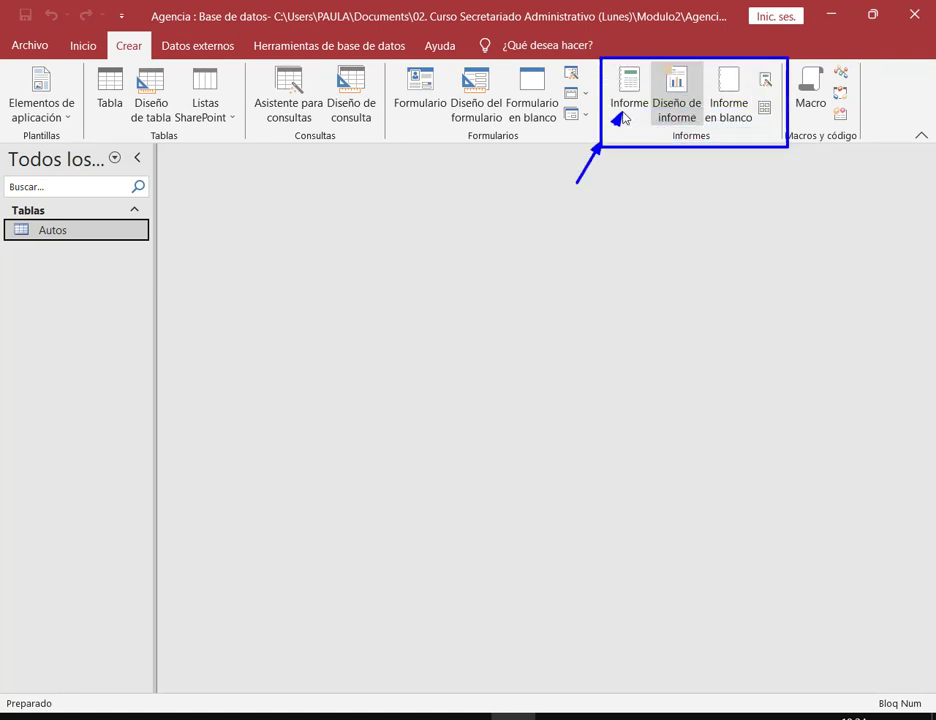
key(Escape)
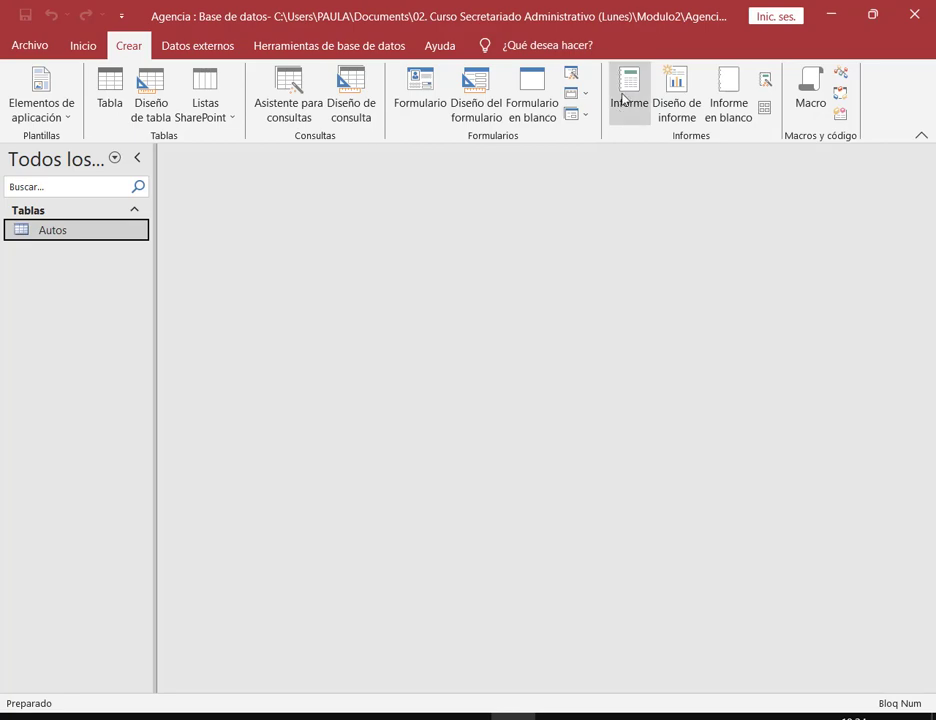
click(622, 97)
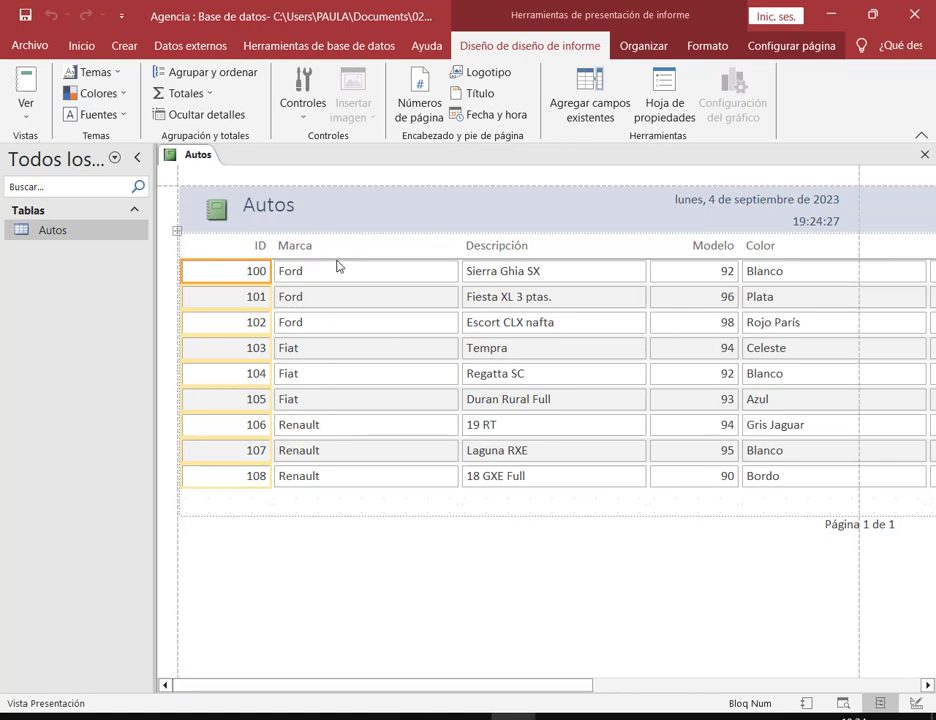
Step: Examine the Autos report's logo, title, date and time, records and page number, and the columns extending past the page boundary
click(220, 214)
shift+click(252, 202)
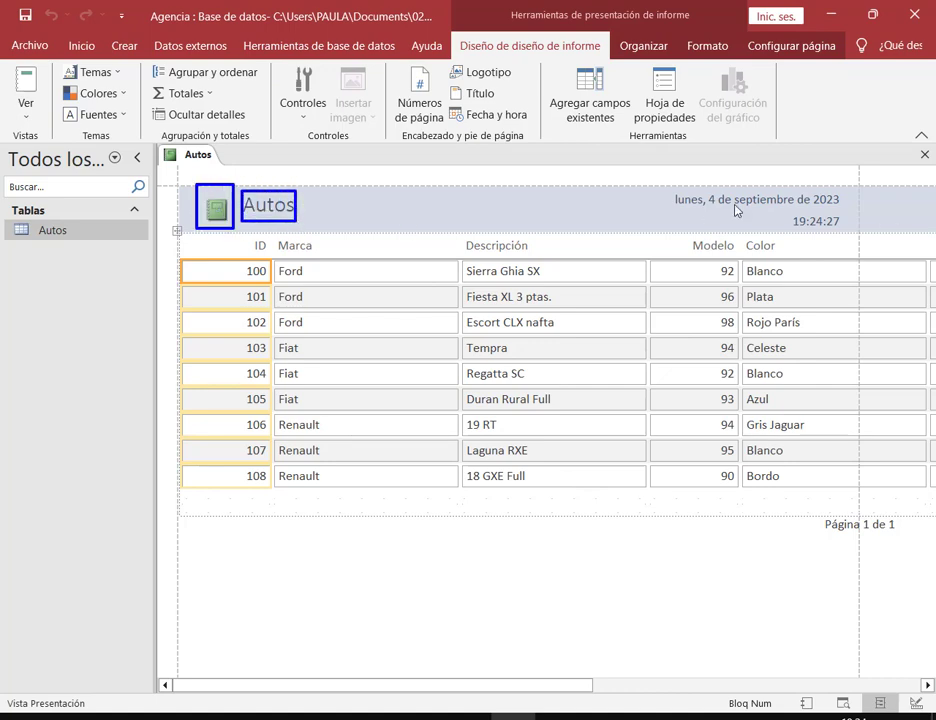
shift+click(676, 200)
shift+click(844, 224)
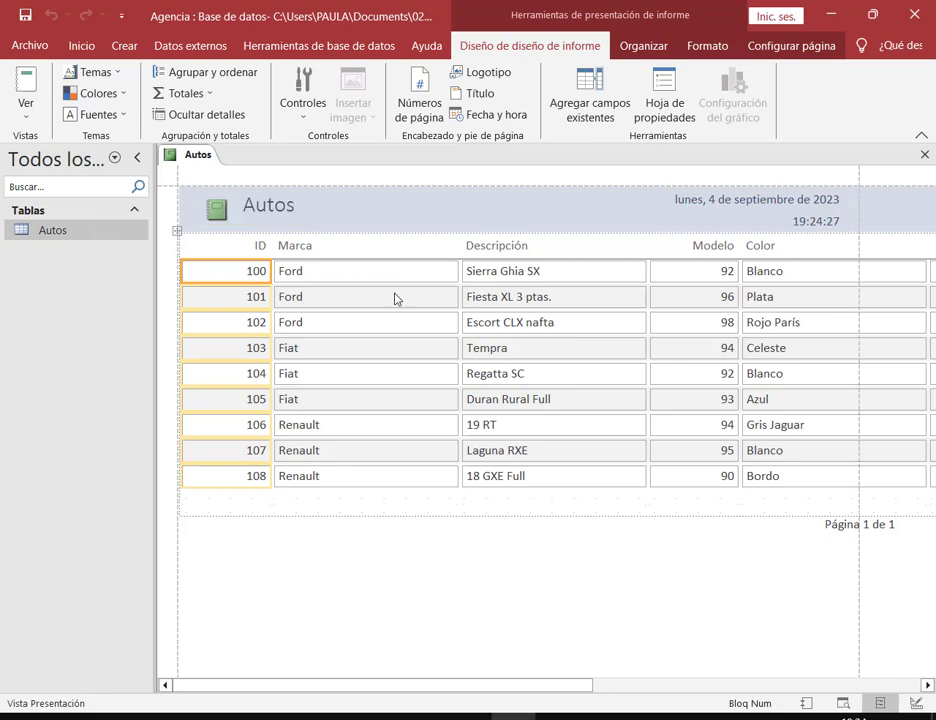
drag(194, 231, 832, 497)
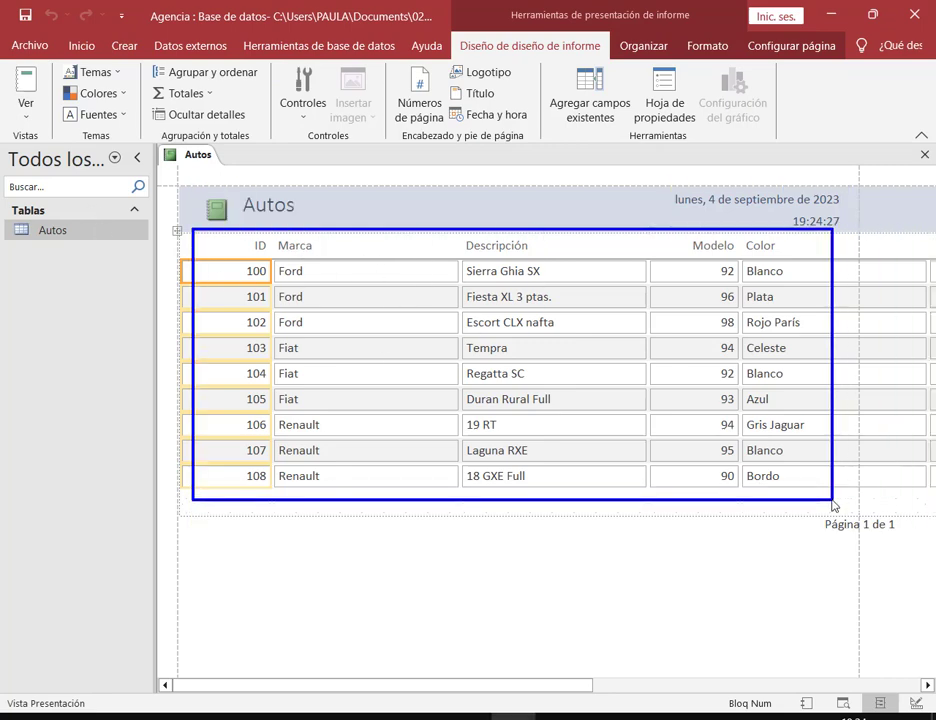
drag(645, 212, 658, 267)
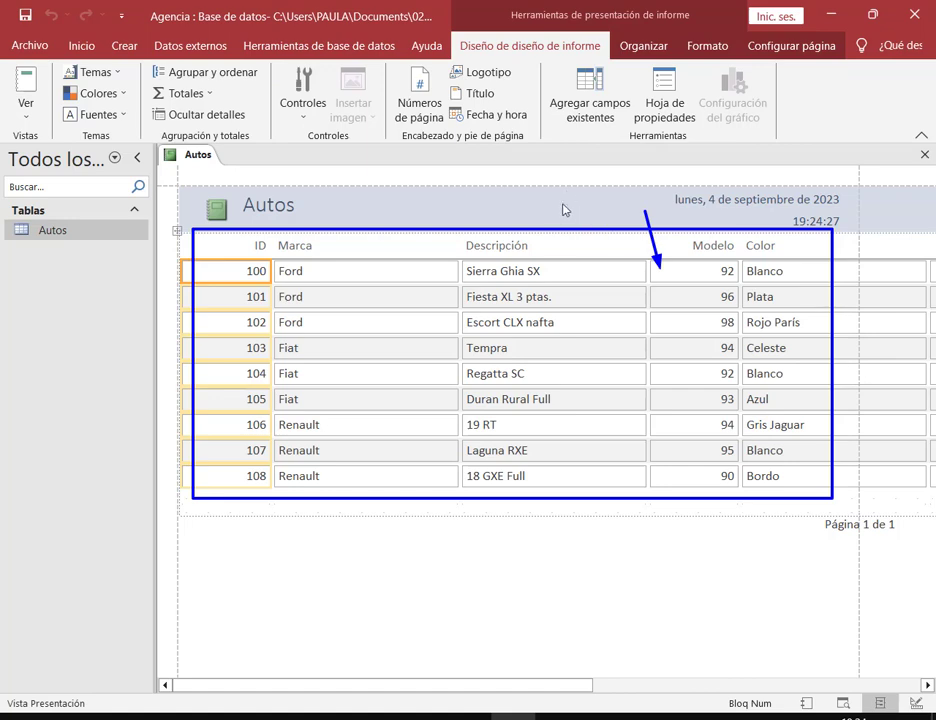
mouse_move(533, 207)
mouse_down()
mouse_move(510, 251)
mouse_move(464, 272)
mouse_up()
key(Escape)
drag(818, 511, 906, 537)
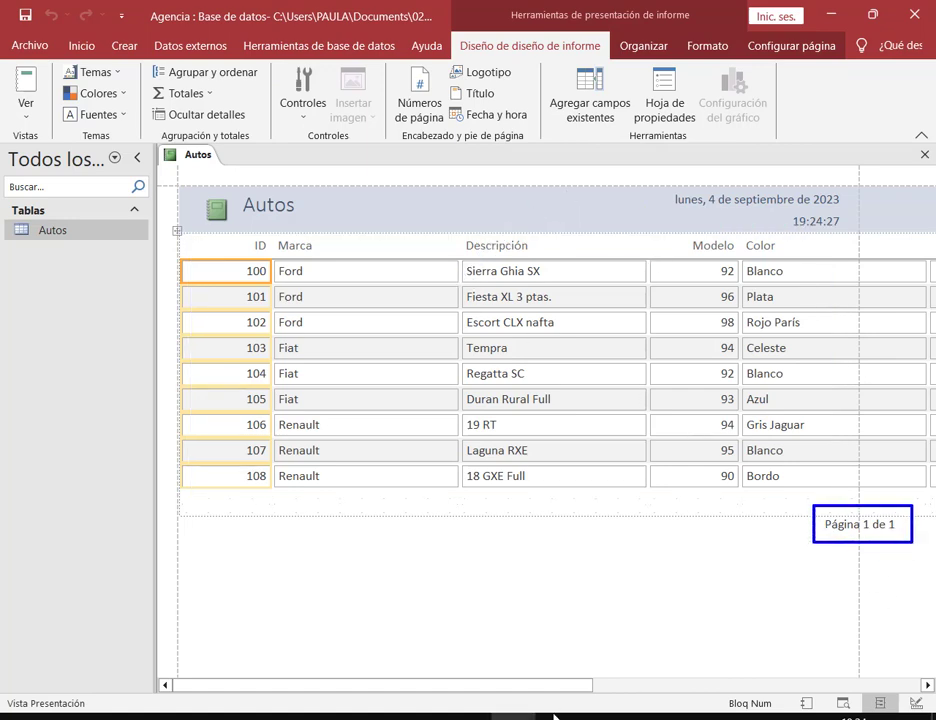
key(Escape)
drag(551, 689, 702, 690)
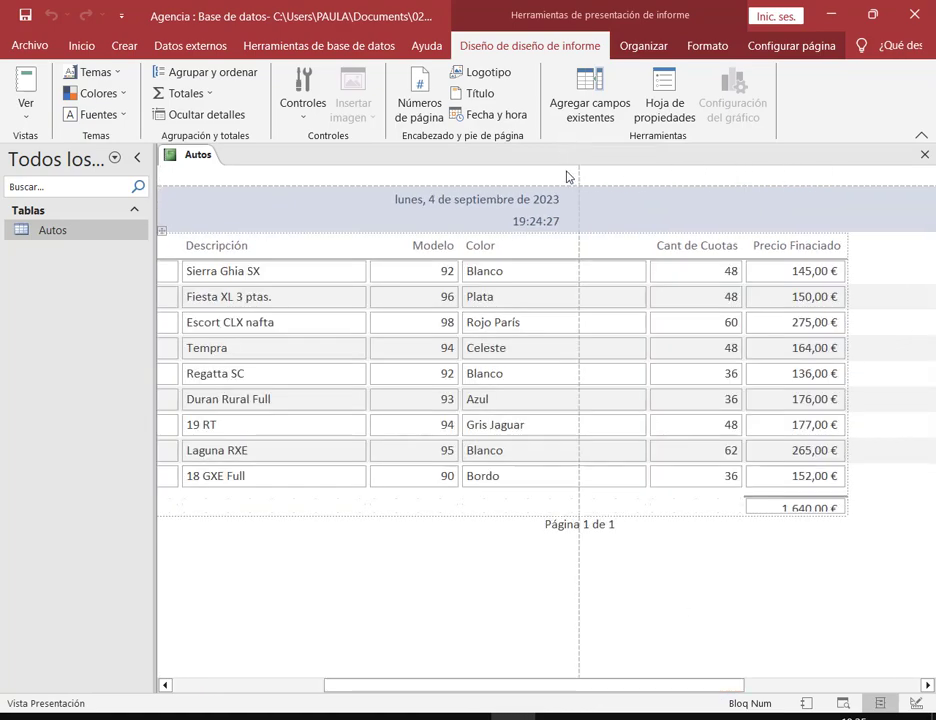
drag(572, 157, 591, 670)
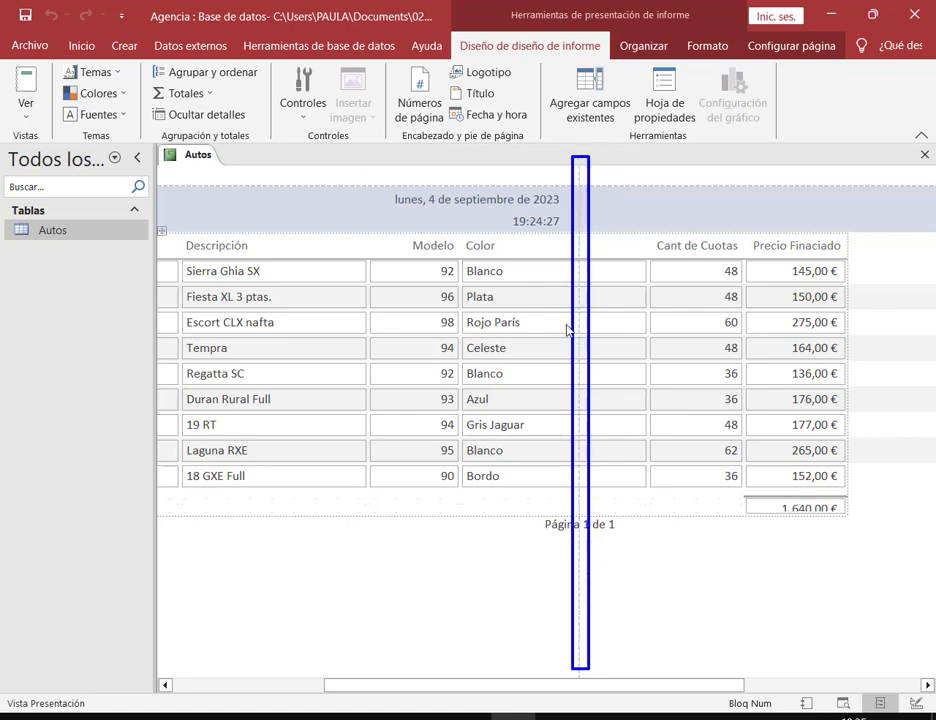
key(Escape)
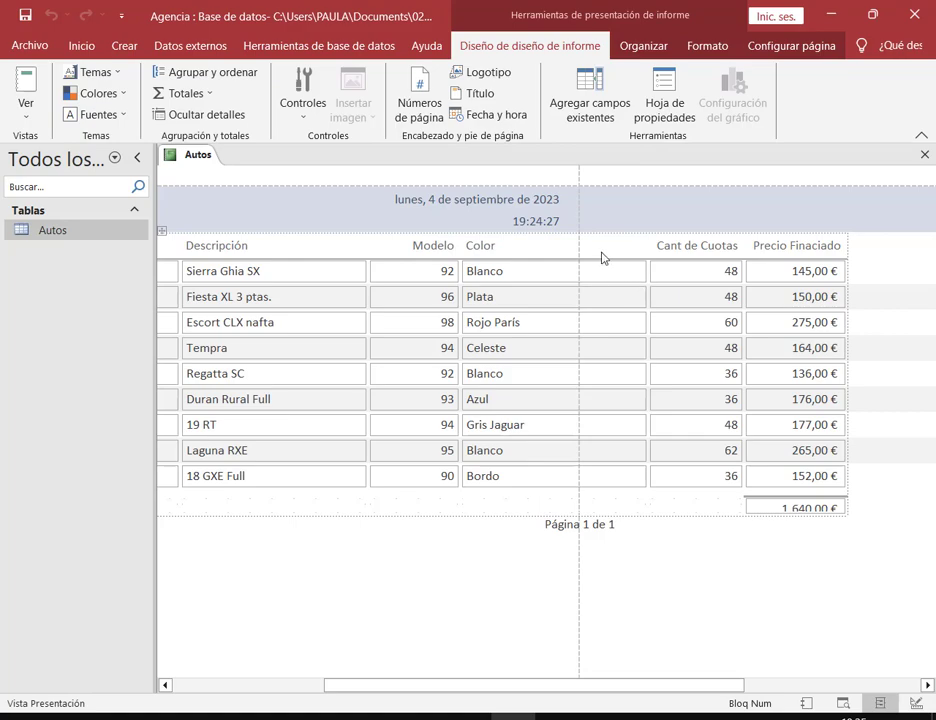
drag(612, 690, 378, 687)
Step: Narrow the report's Marca and Descripción columns closer to the width of their contents
click(397, 273)
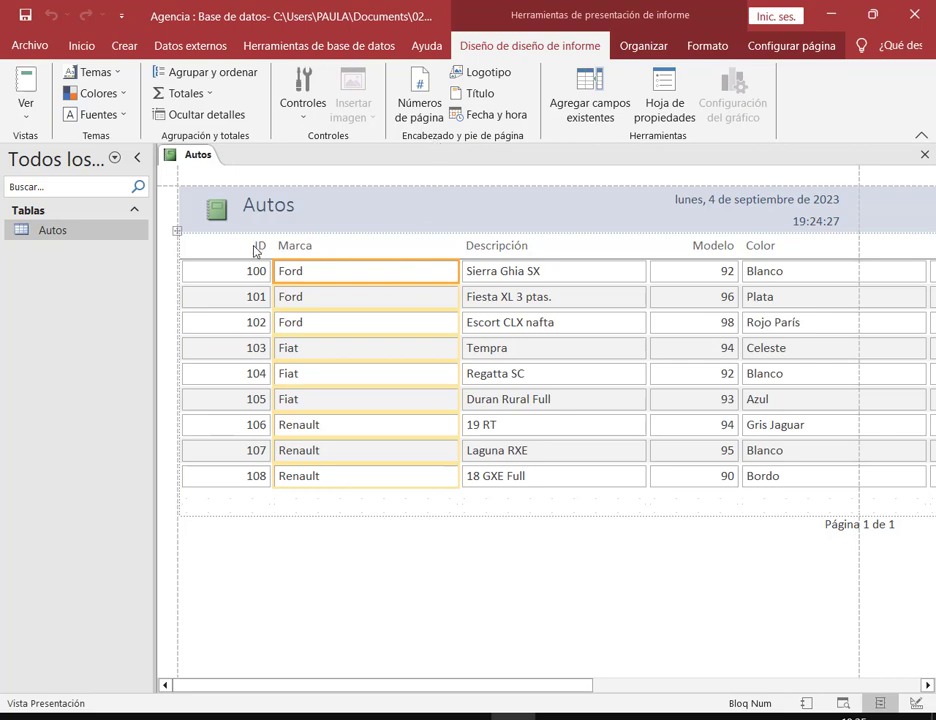
drag(268, 254, 470, 510)
drag(469, 400, 469, 400)
click(458, 282)
drag(456, 281, 361, 285)
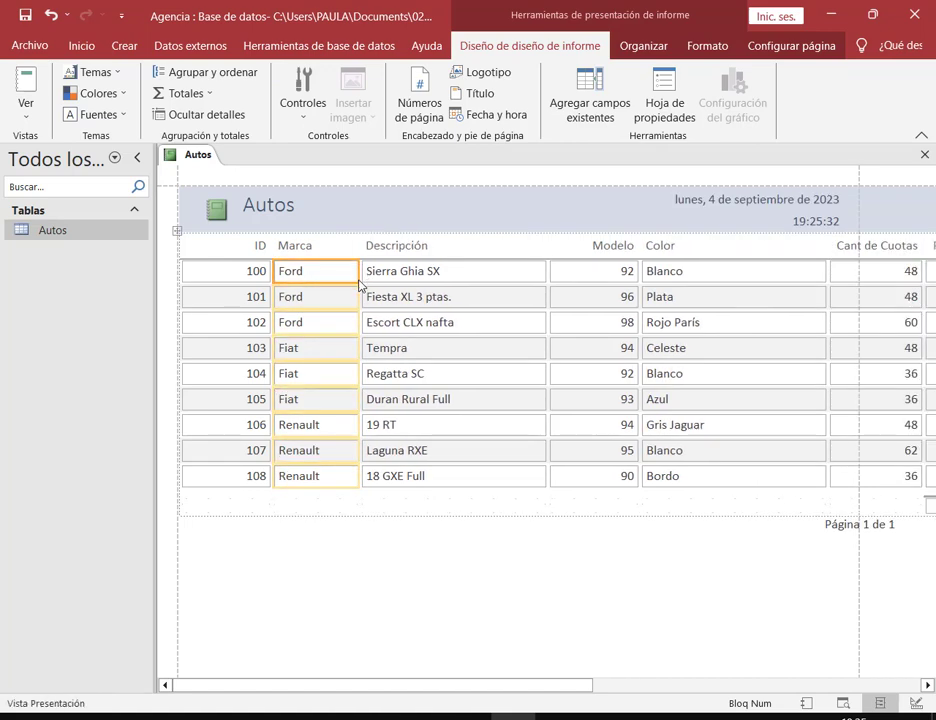
click(530, 280)
drag(545, 281, 502, 287)
Step: Narrow the report's Modelo and Color columns to bring the remaining columns closer to the page width
click(575, 276)
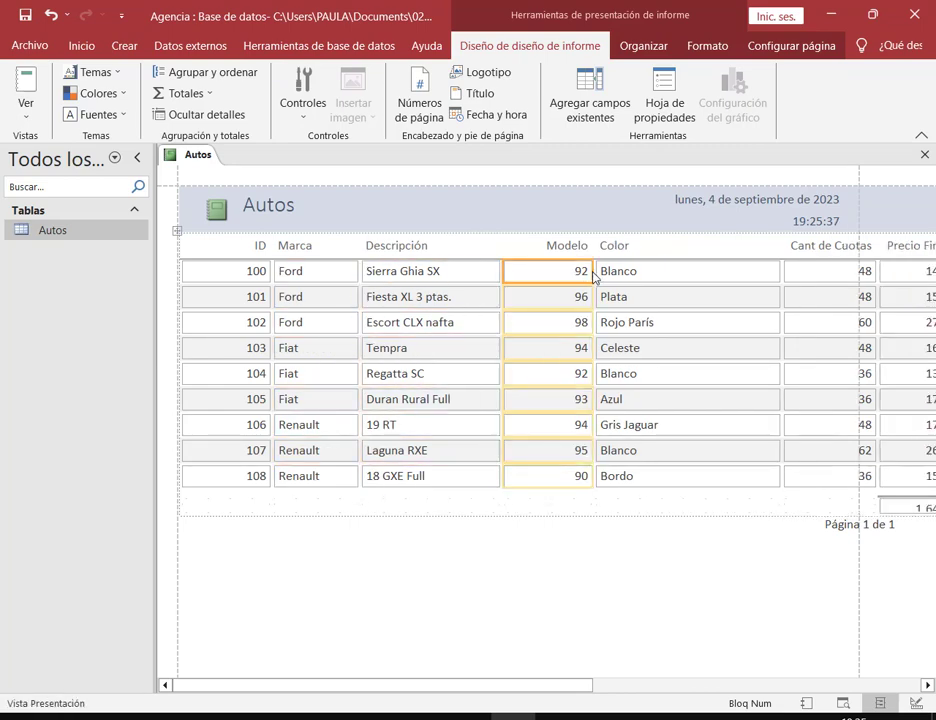
drag(593, 274, 569, 274)
click(688, 276)
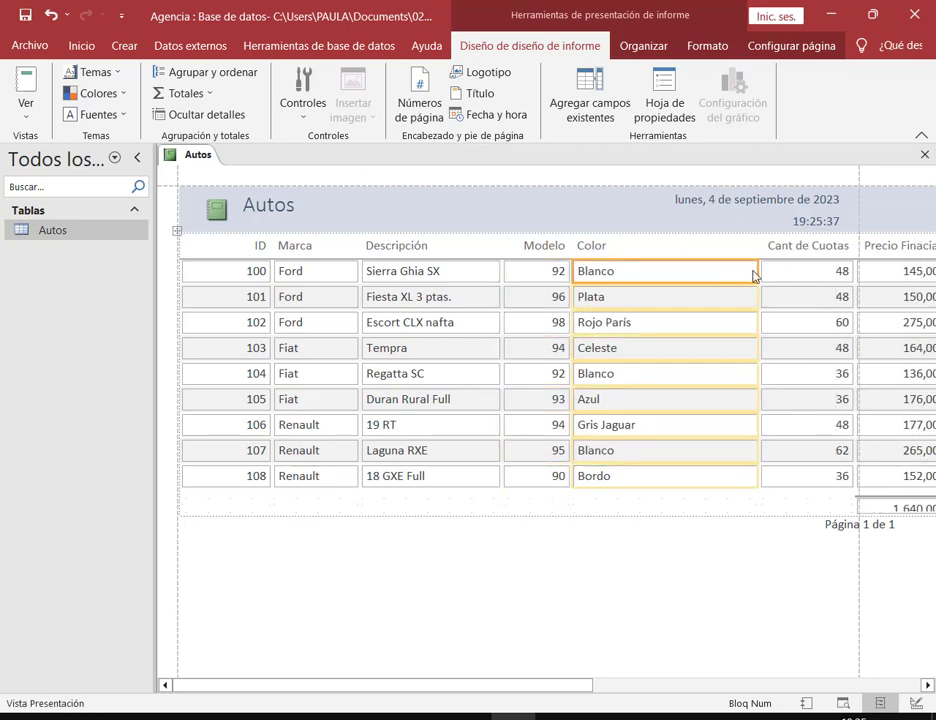
drag(757, 277, 661, 291)
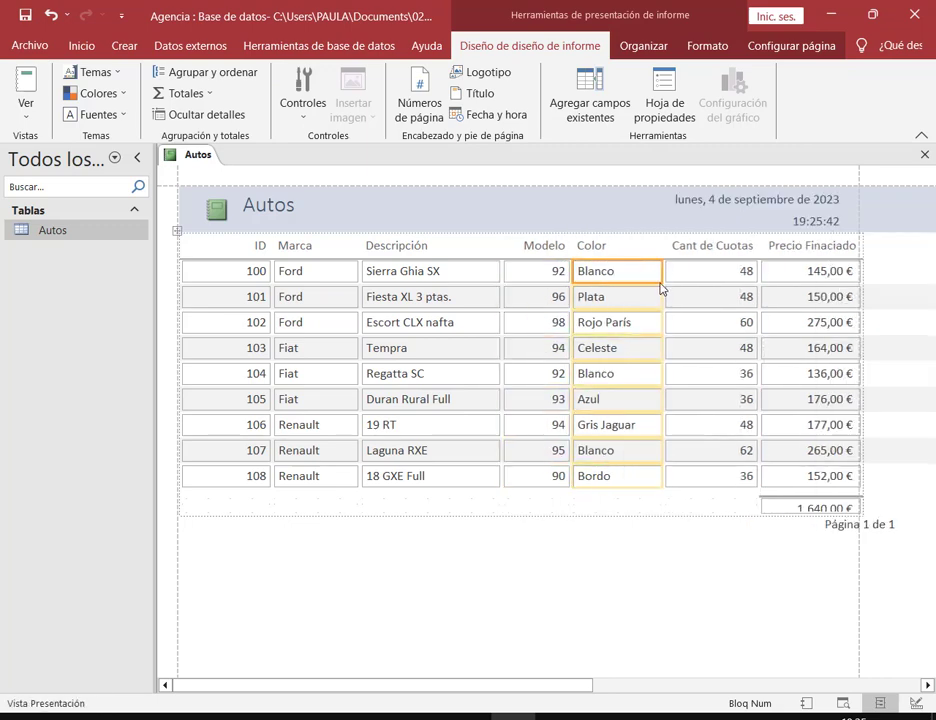
click(721, 274)
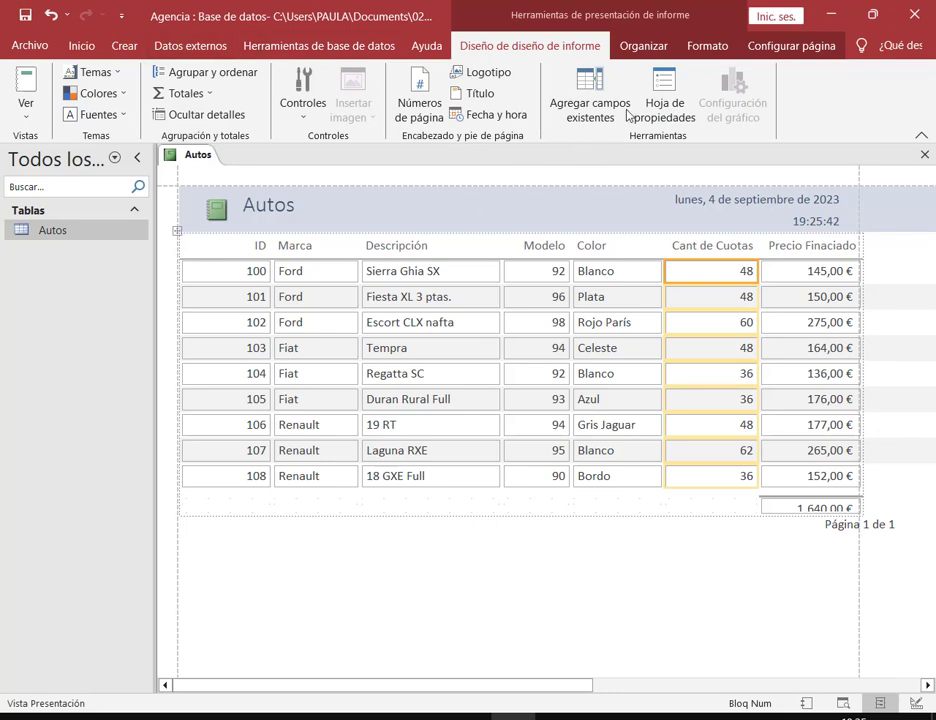
Step: Try landscape orientation for the Autos report, check its width and restore portrait orientation
click(643, 46)
click(705, 47)
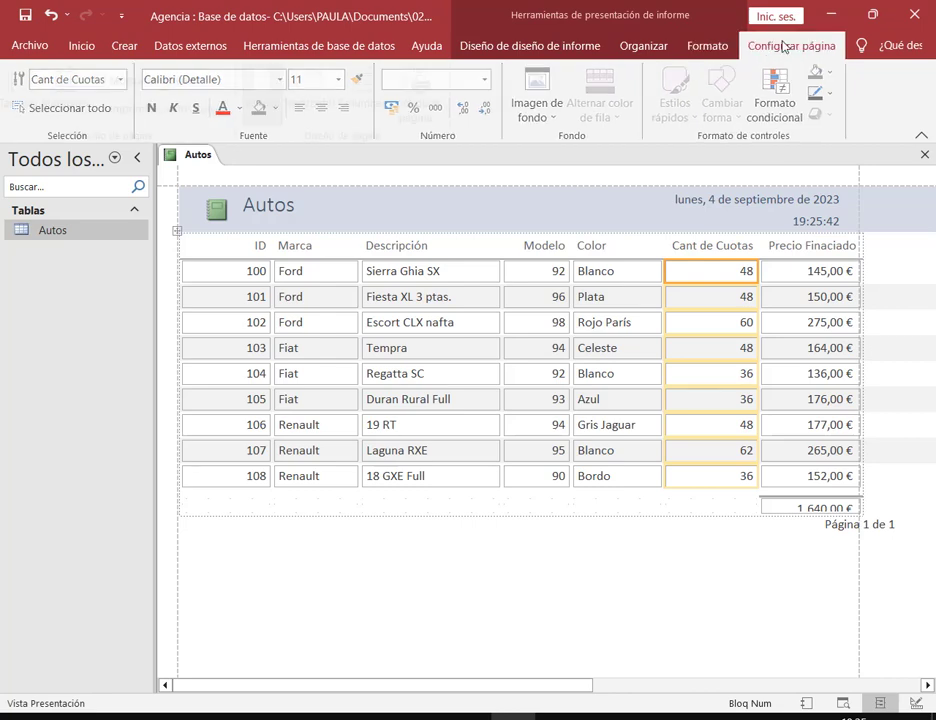
click(781, 46)
click(272, 95)
drag(244, 57, 360, 142)
click(319, 95)
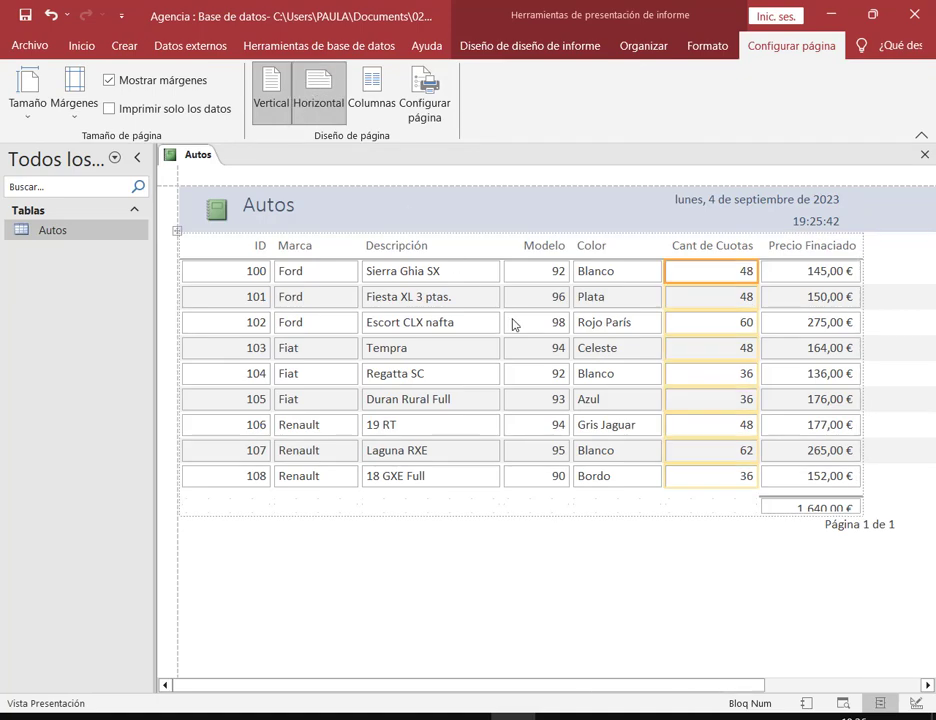
scroll(664, 689, right, 3)
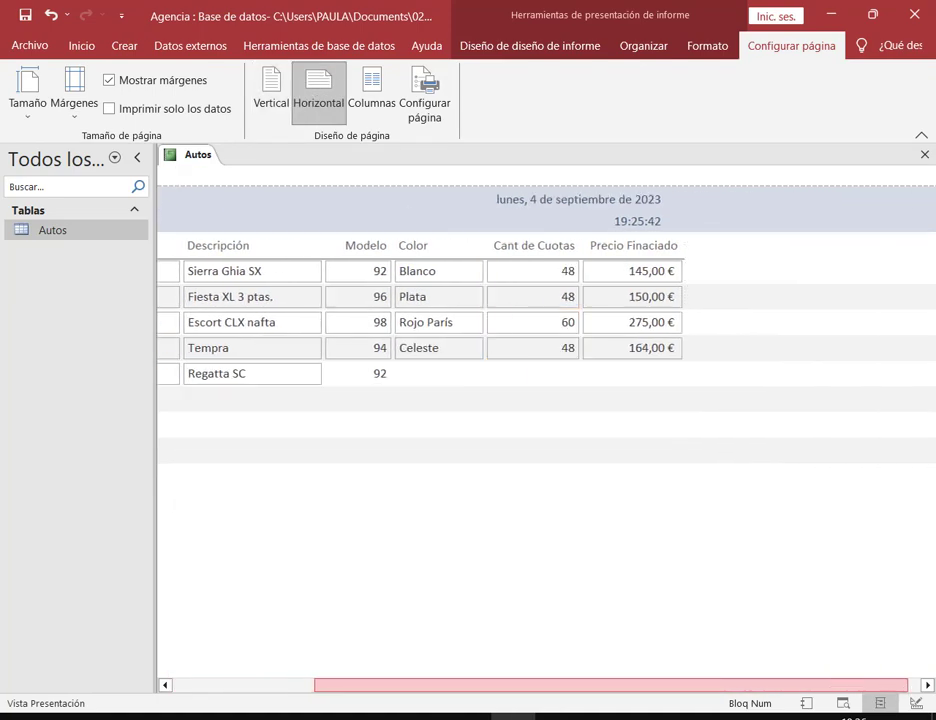
scroll(643, 690, left, 3)
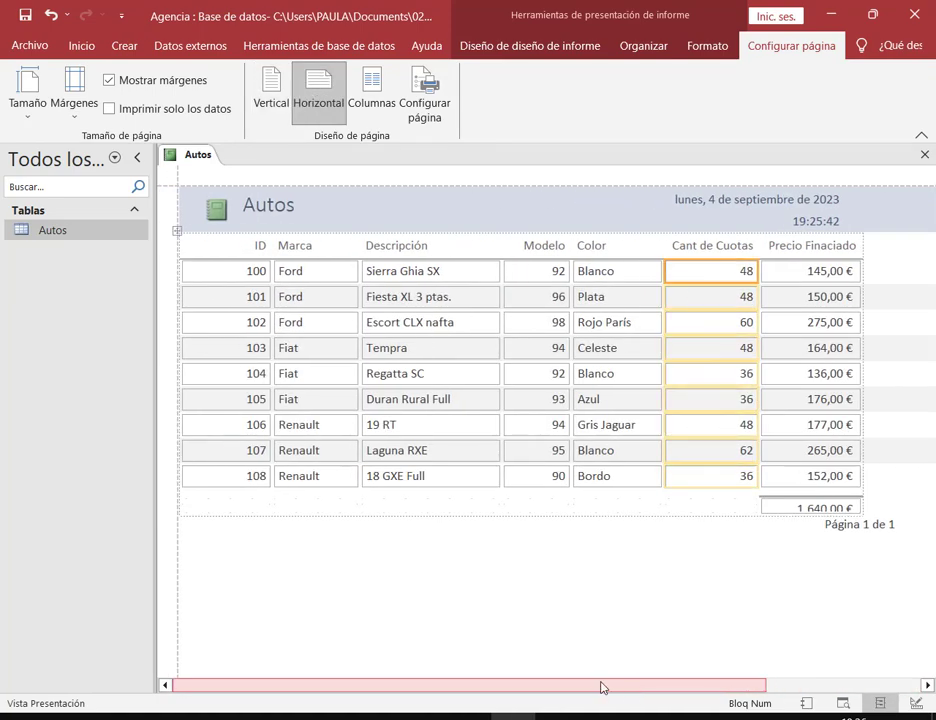
click(268, 96)
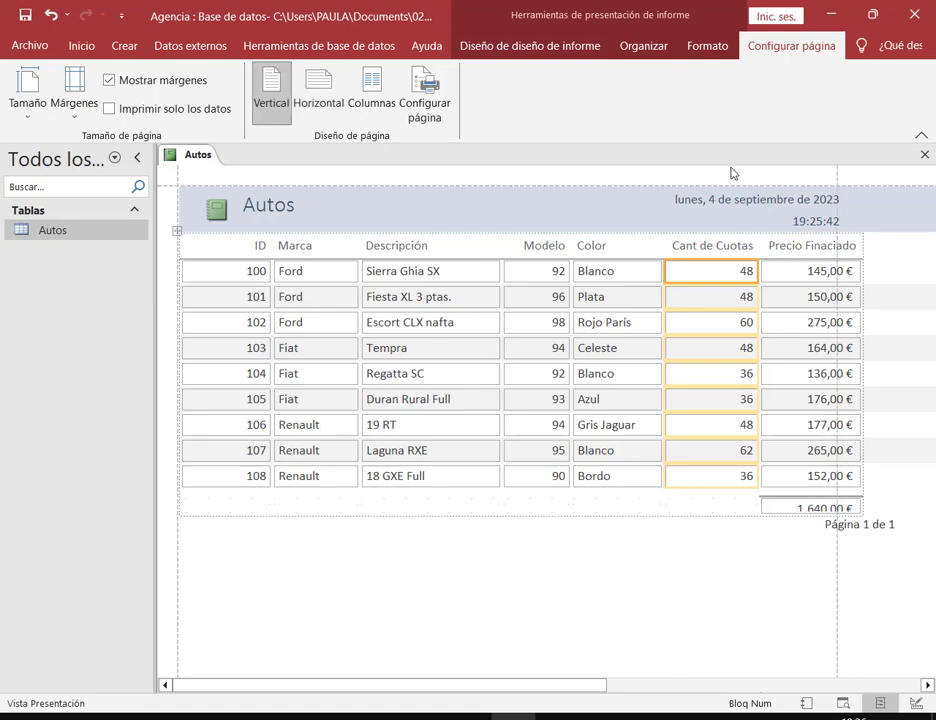
Step: Narrow the ID column to fit the table within the page margin and make the total box under Precio Finaciado taller
click(220, 275)
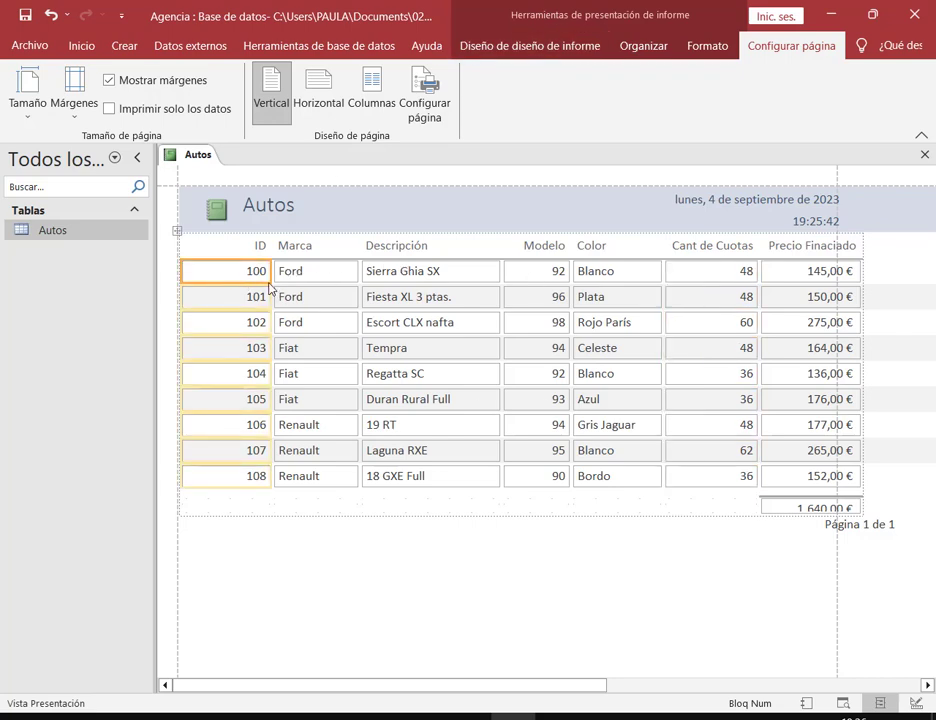
drag(267, 290, 252, 300)
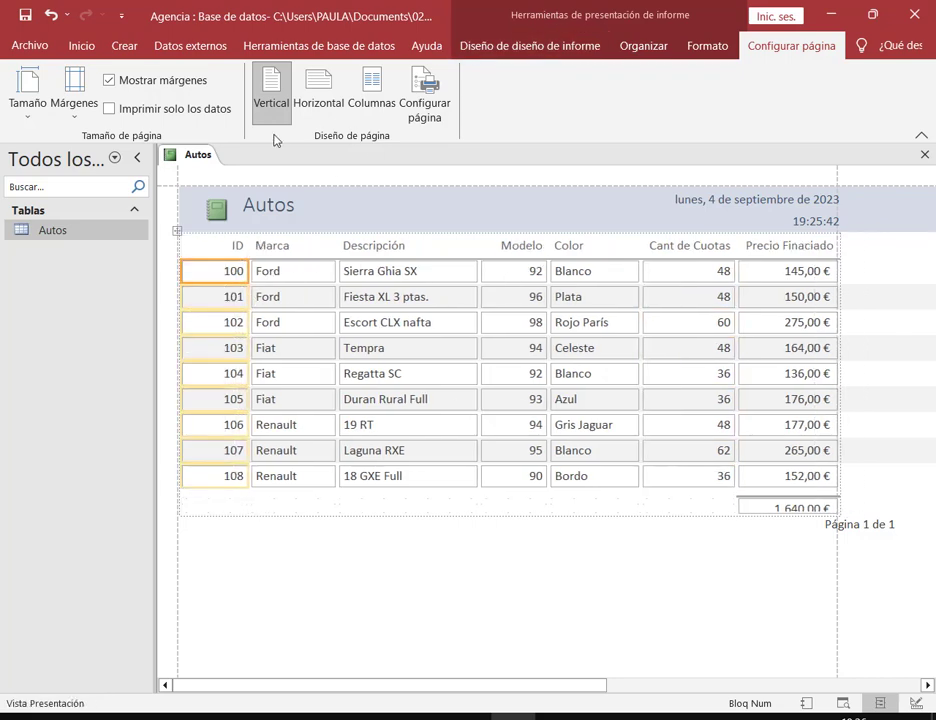
click(420, 586)
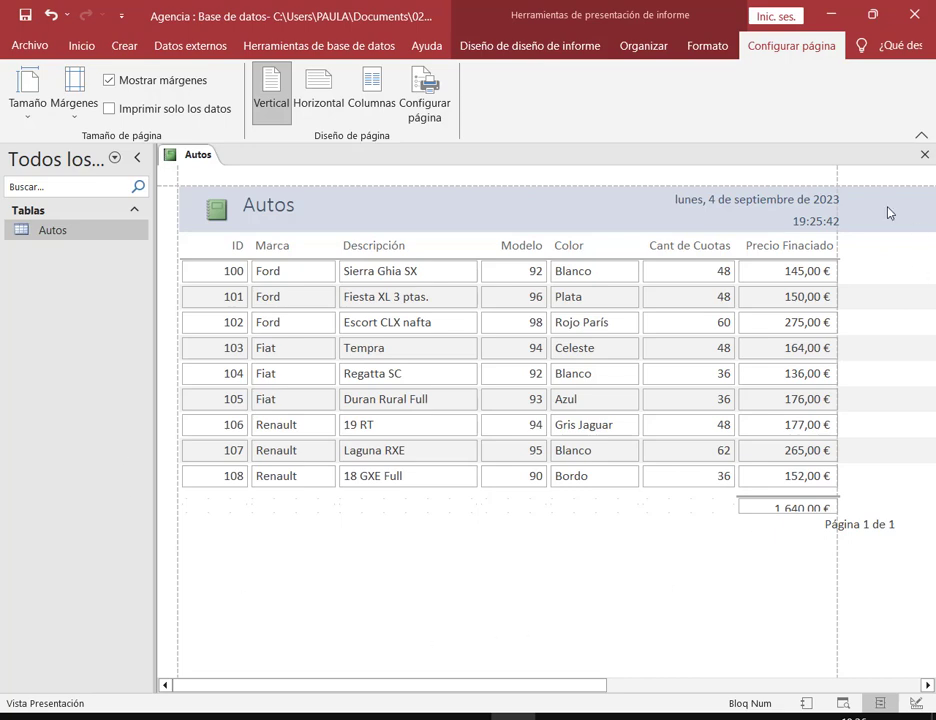
click(758, 509)
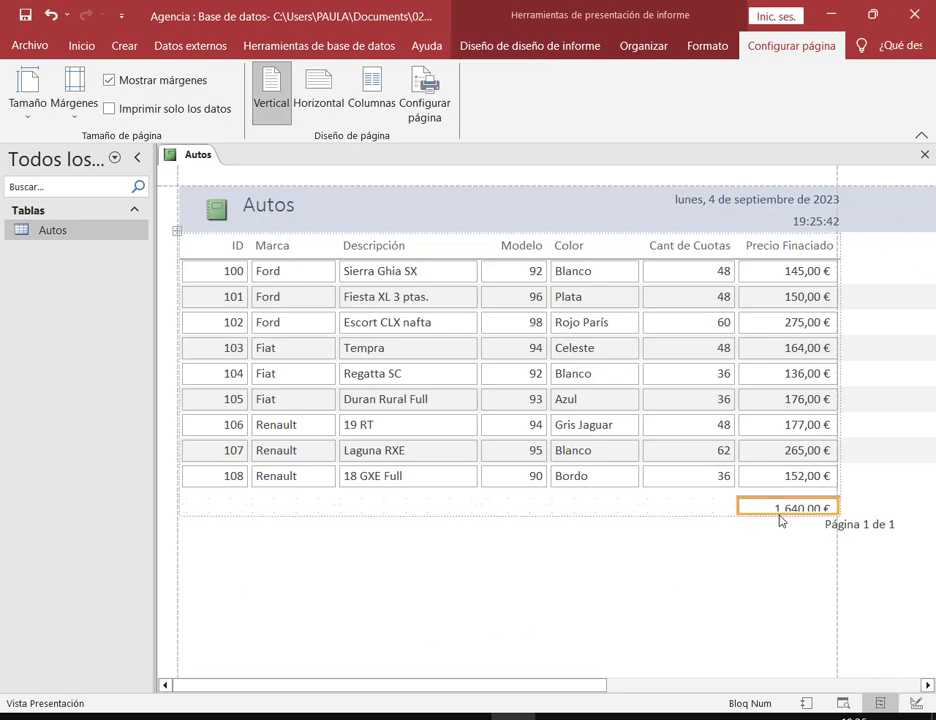
click(769, 606)
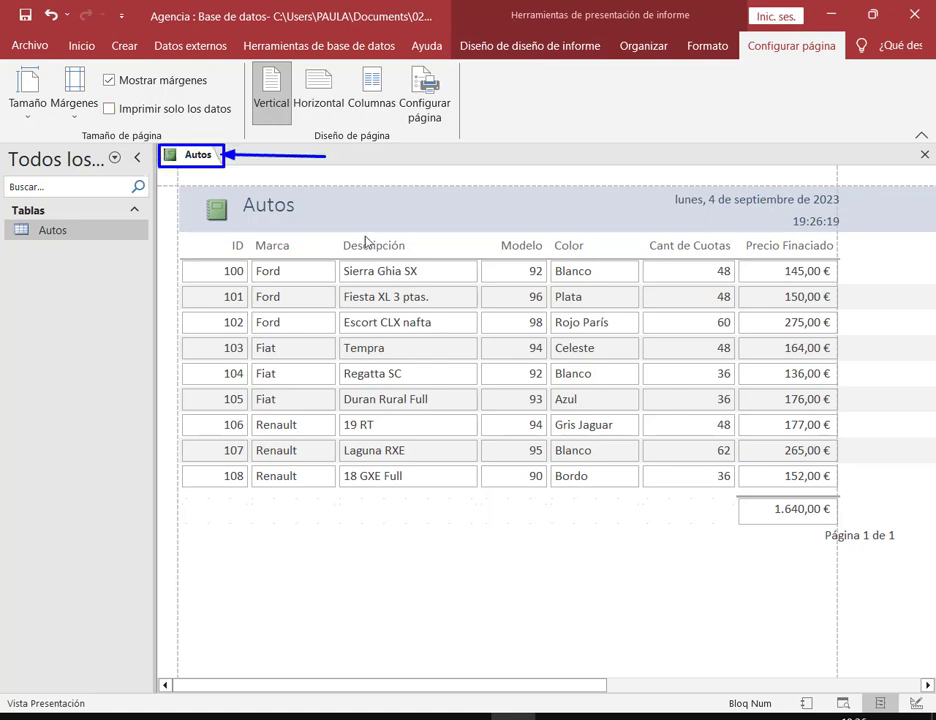
Step: Show the Autos report in print preview and examine the page from its header down past the total
right_click(190, 158)
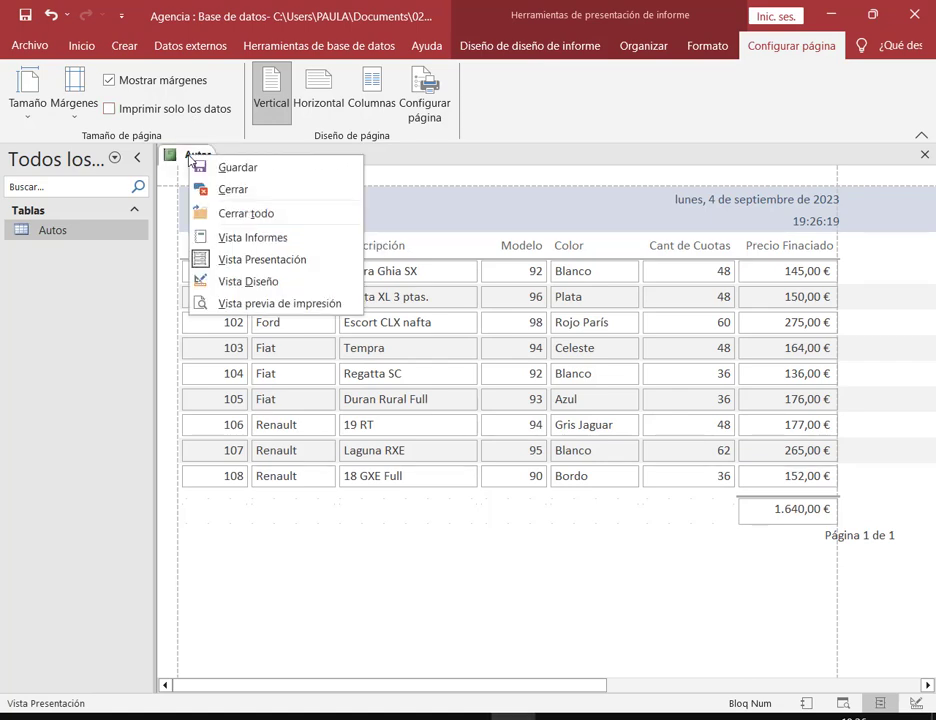
click(292, 304)
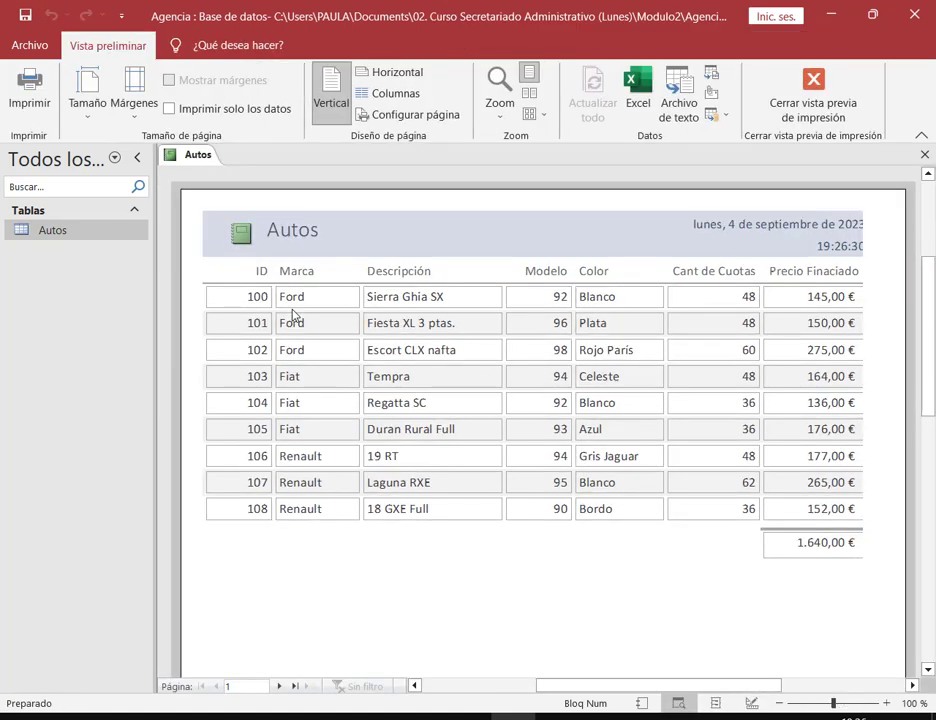
scroll(843, 403, down, 3)
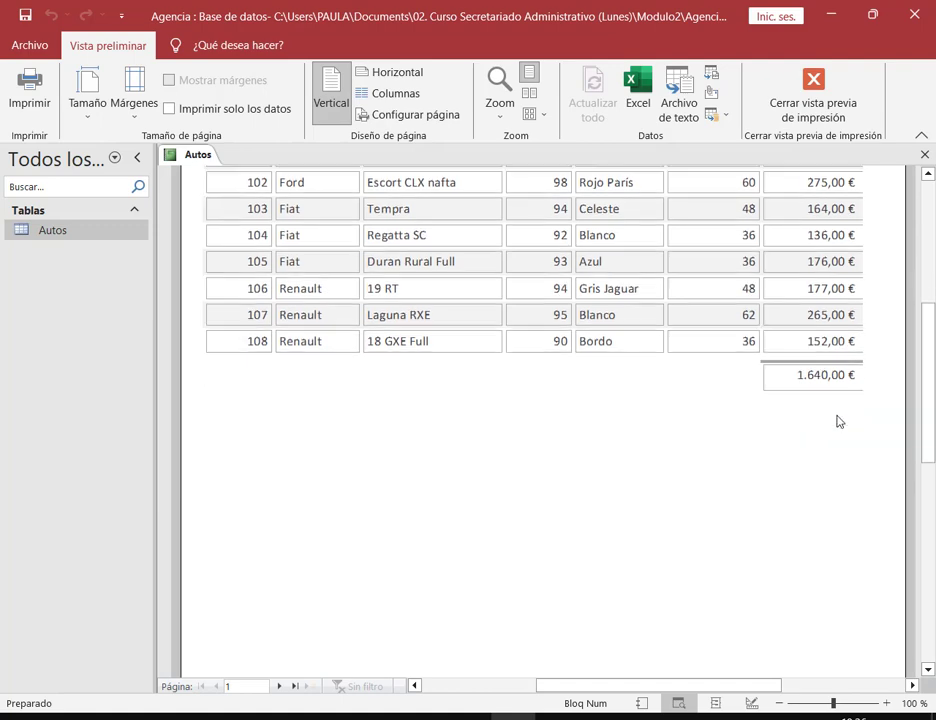
scroll(838, 422, up, 4)
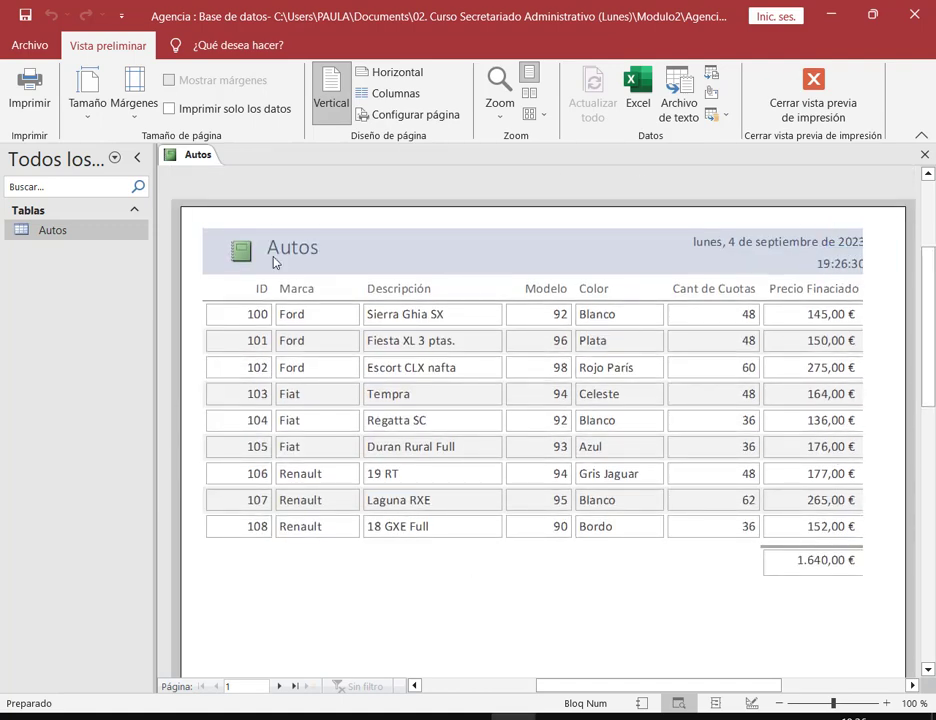
Step: Return the Autos report to Layout view and switch it to Report view
right_click(189, 156)
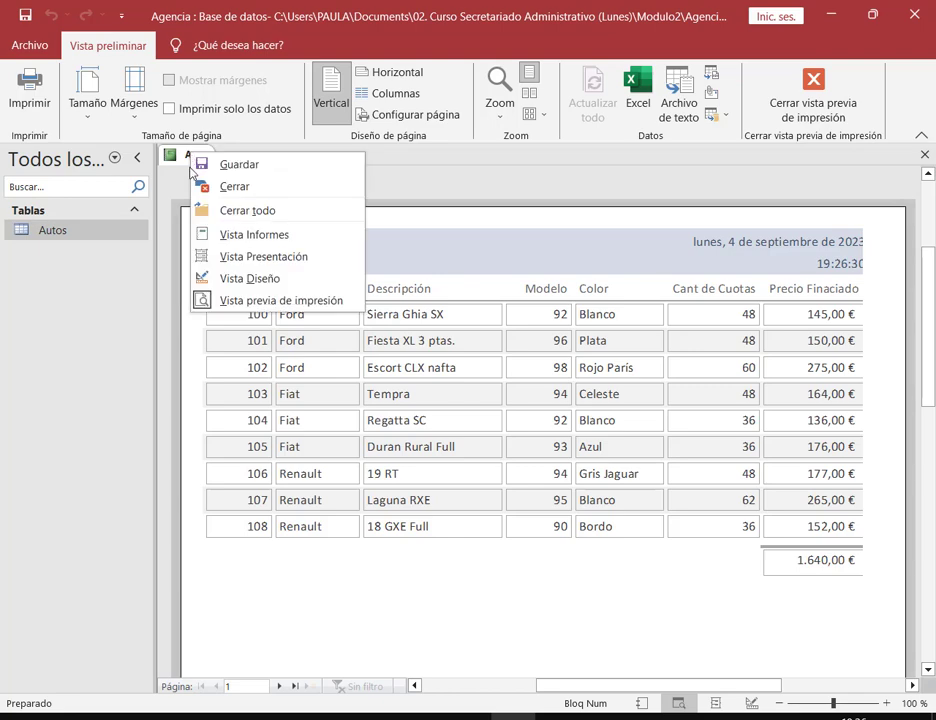
click(277, 257)
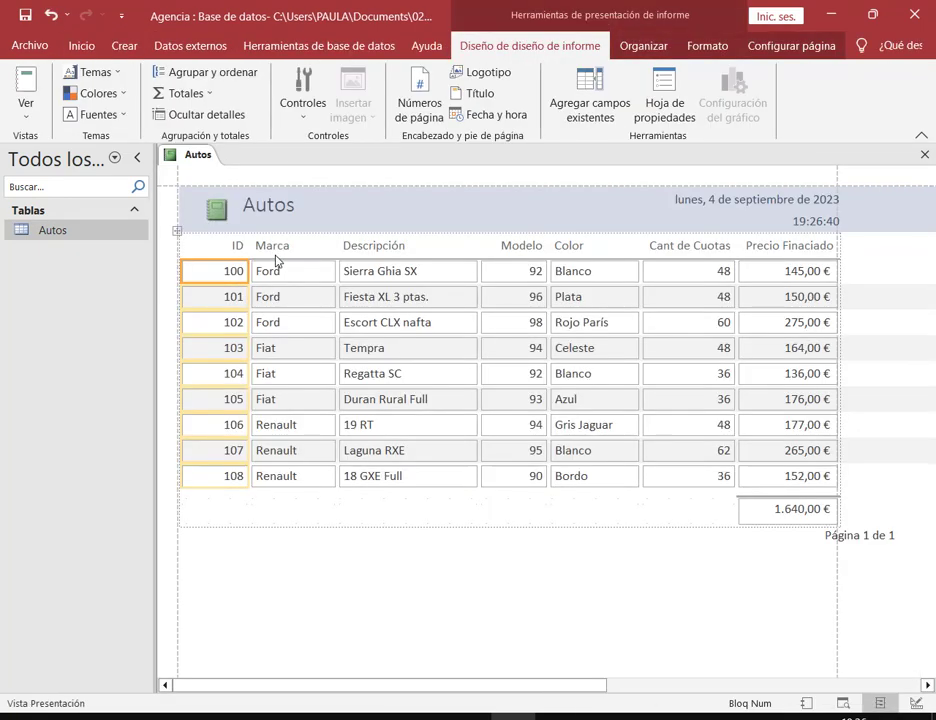
right_click(199, 155)
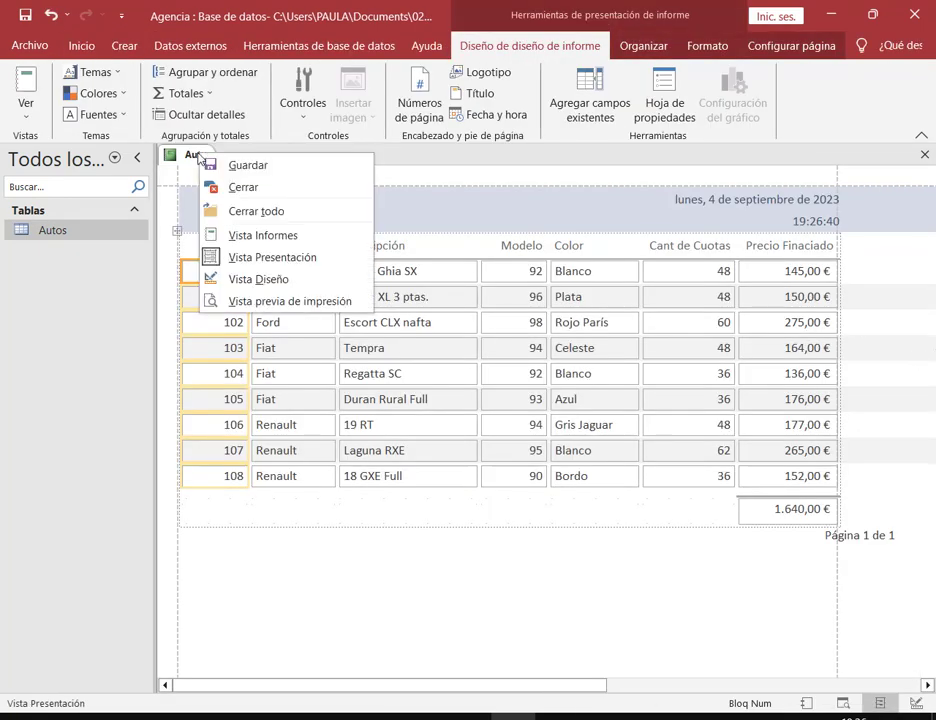
click(263, 235)
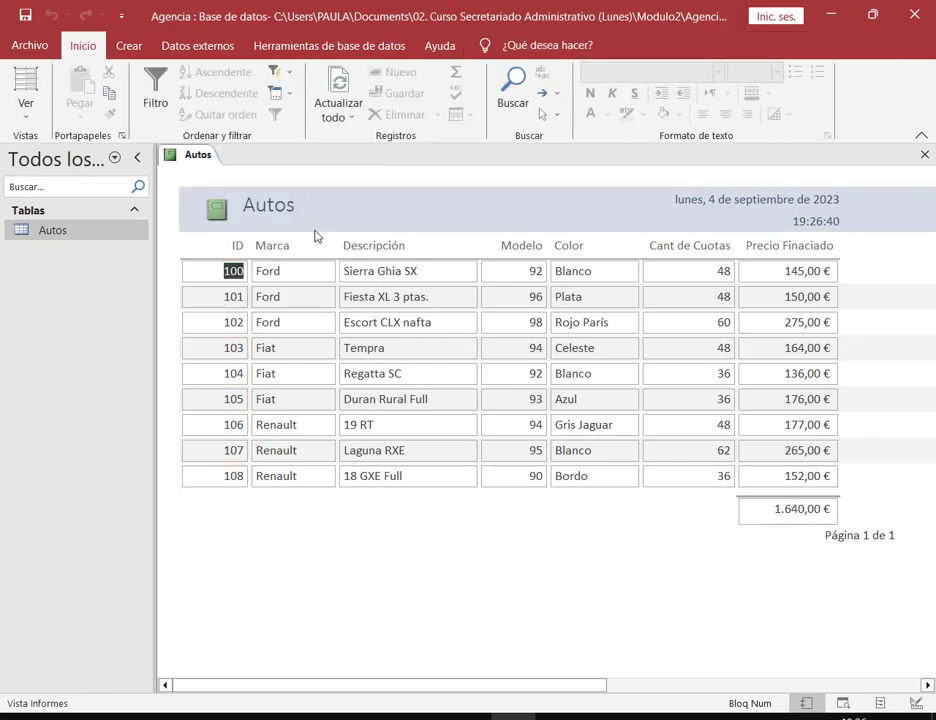
Step: Switch the Autos report to Layout view and back to Report view to compare the two
right_click(202, 155)
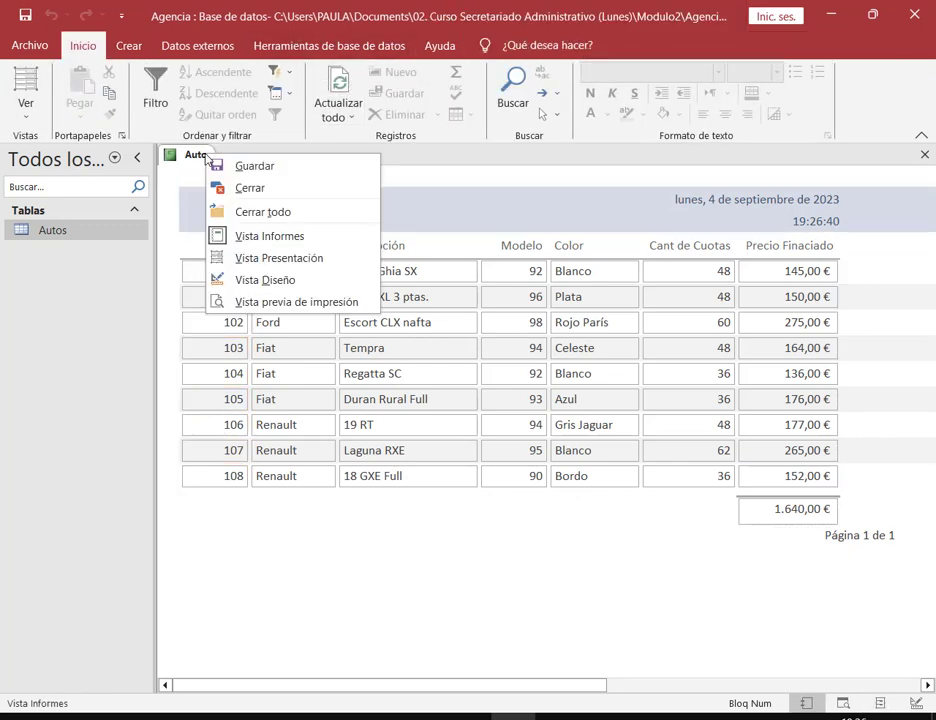
click(240, 260)
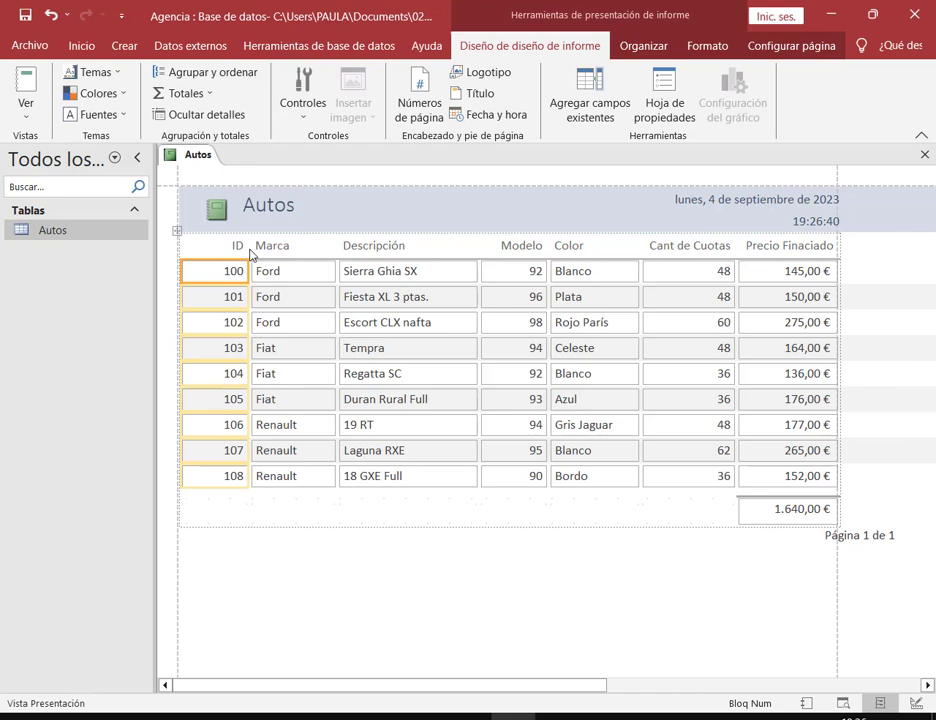
right_click(198, 160)
click(252, 236)
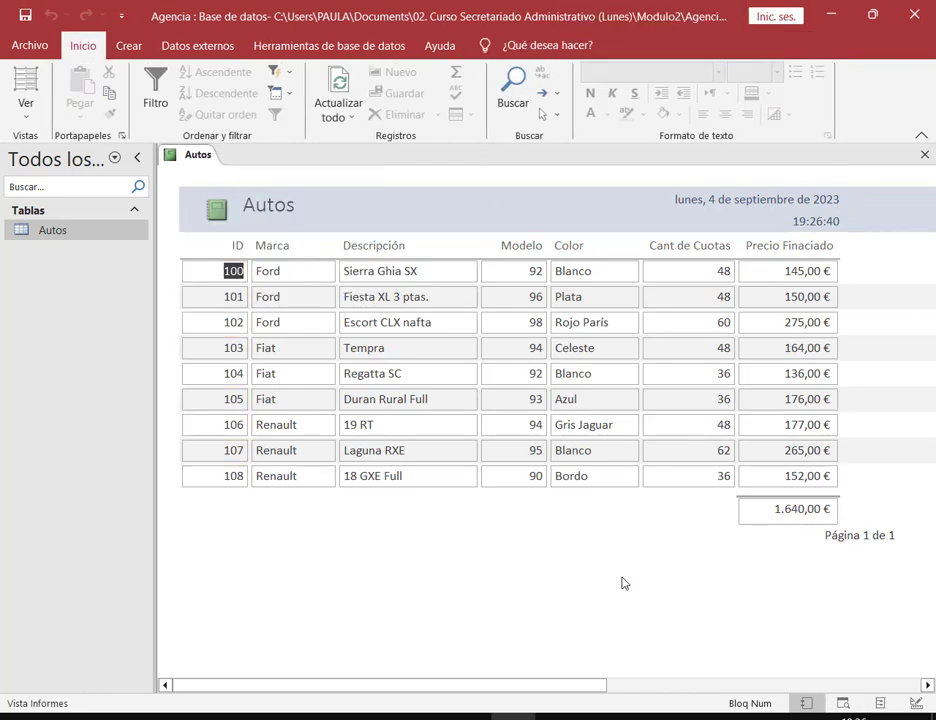
right_click(190, 158)
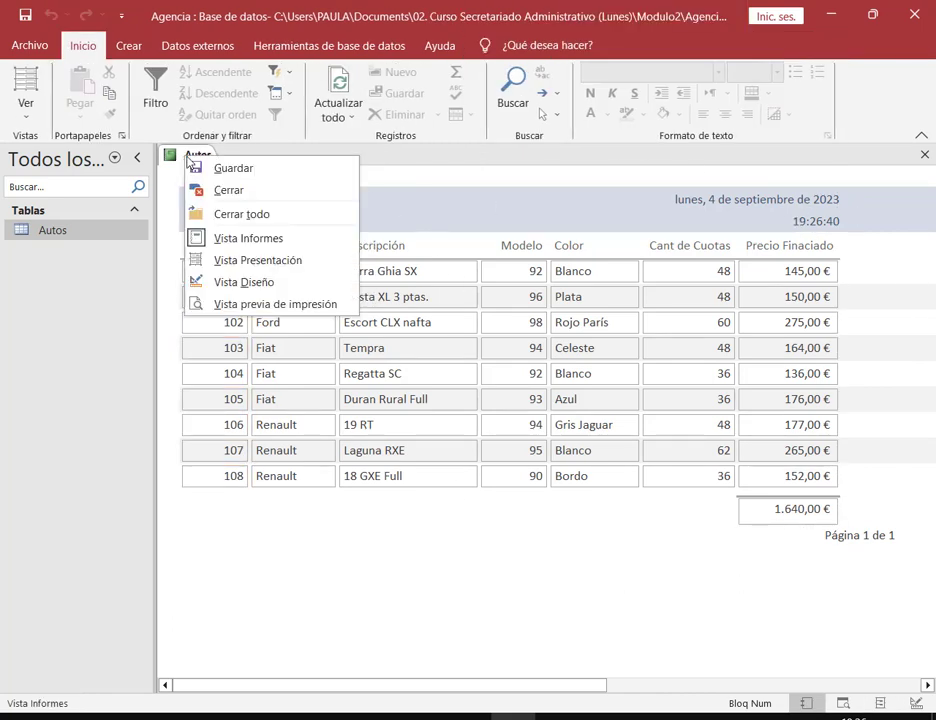
click(200, 238)
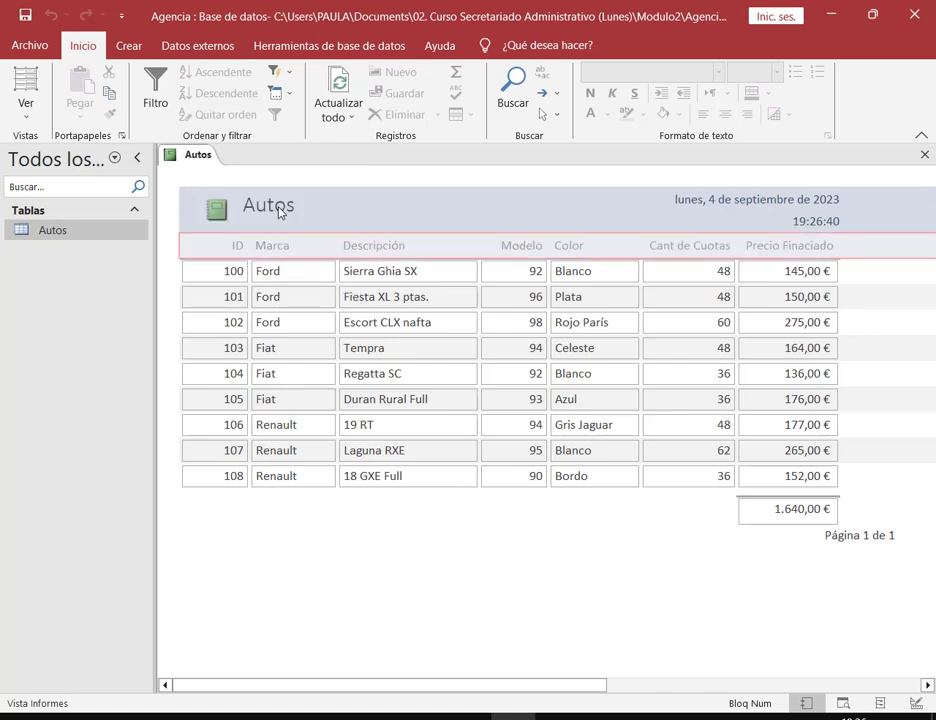
Step: Check in Report view how the Color values and the Precio Finaciado total respond to selection and editing
click(598, 271)
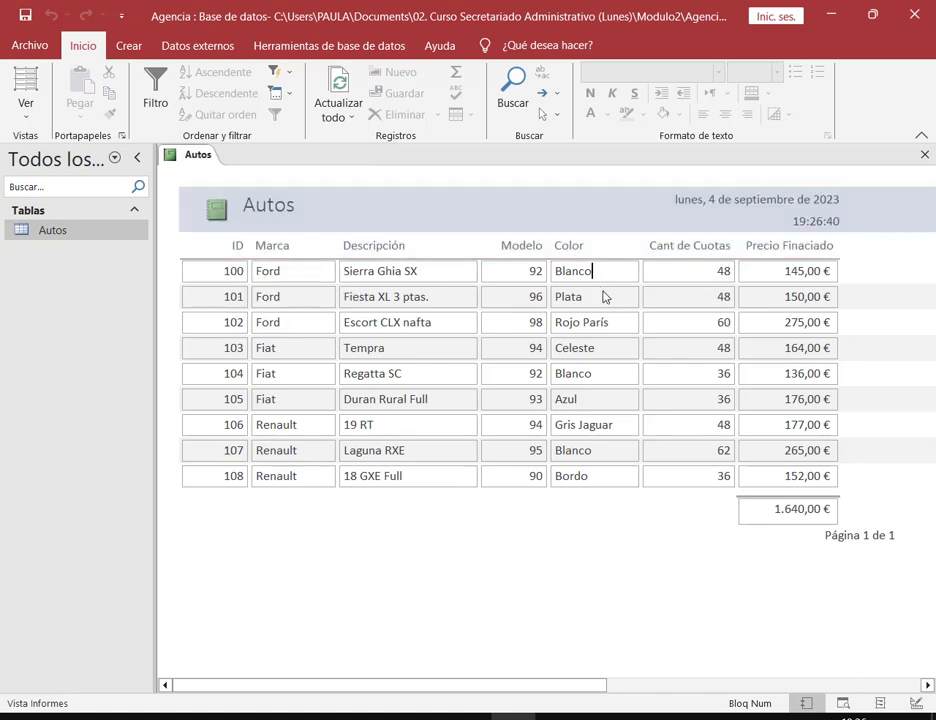
key(Down)
key(Down)
key(Down)
key(Down)
key(Down)
key(Down)
double_click(781, 520)
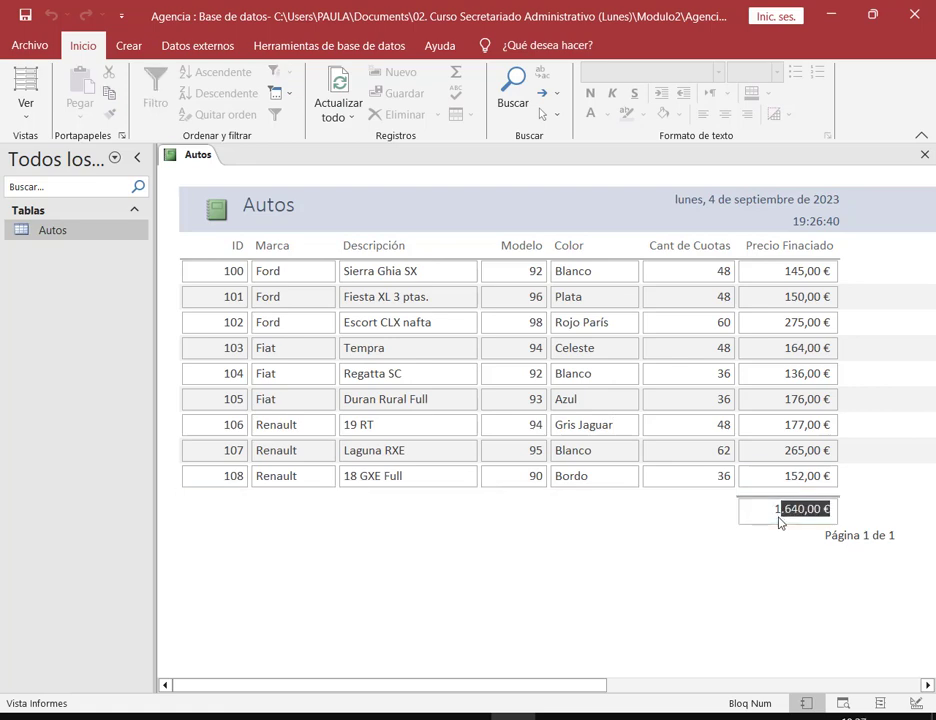
right_click(196, 158)
click(494, 27)
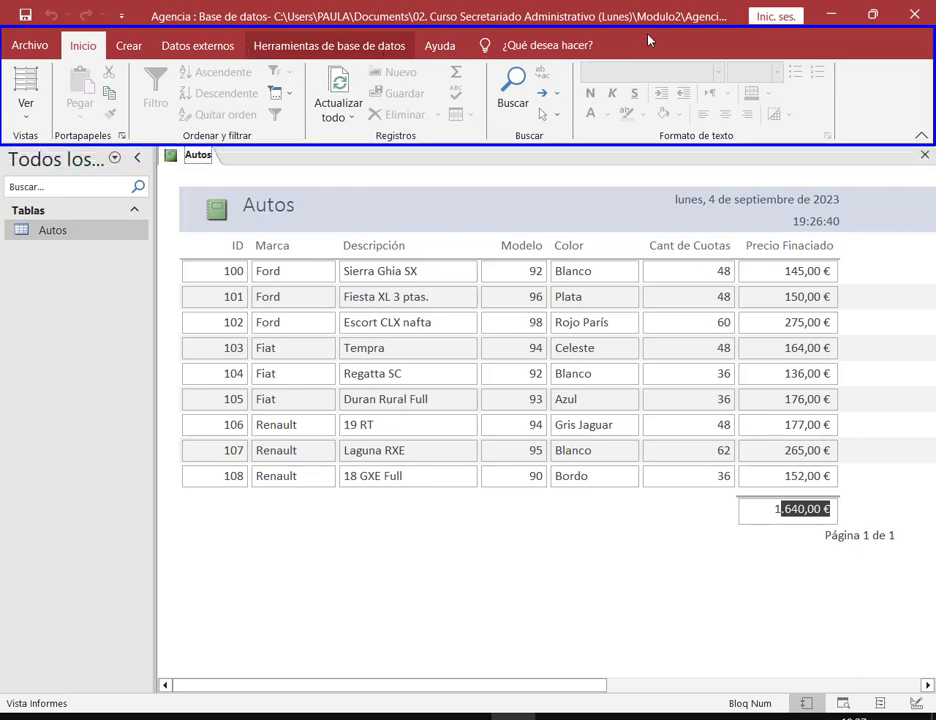
Step: Switch the Autos report to Layout view and narrow the Color column so the table sits inside the page margin
right_click(201, 157)
click(262, 258)
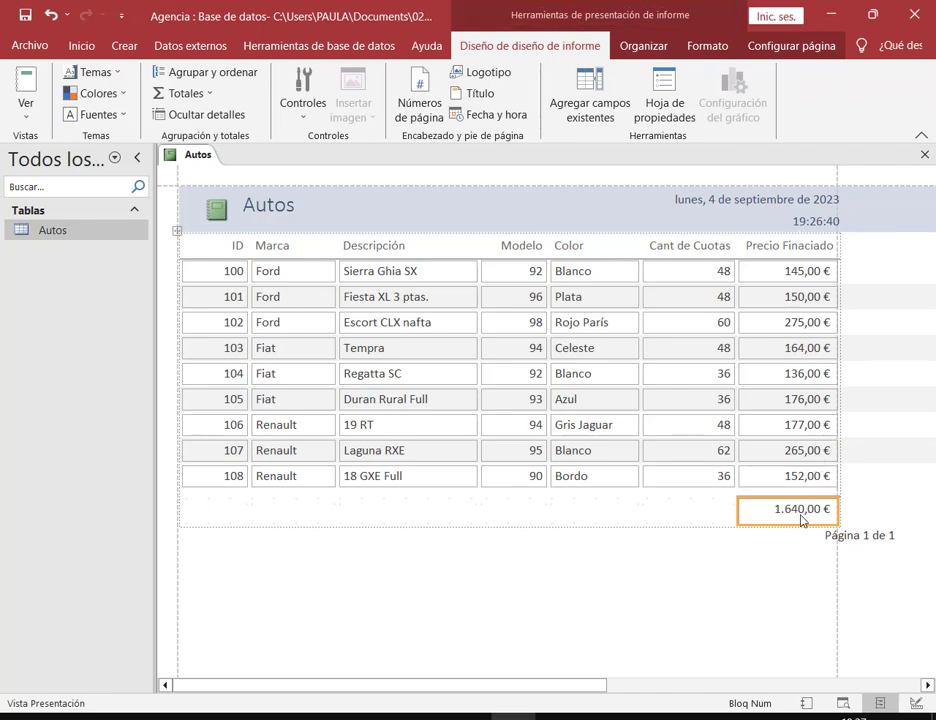
click(810, 478)
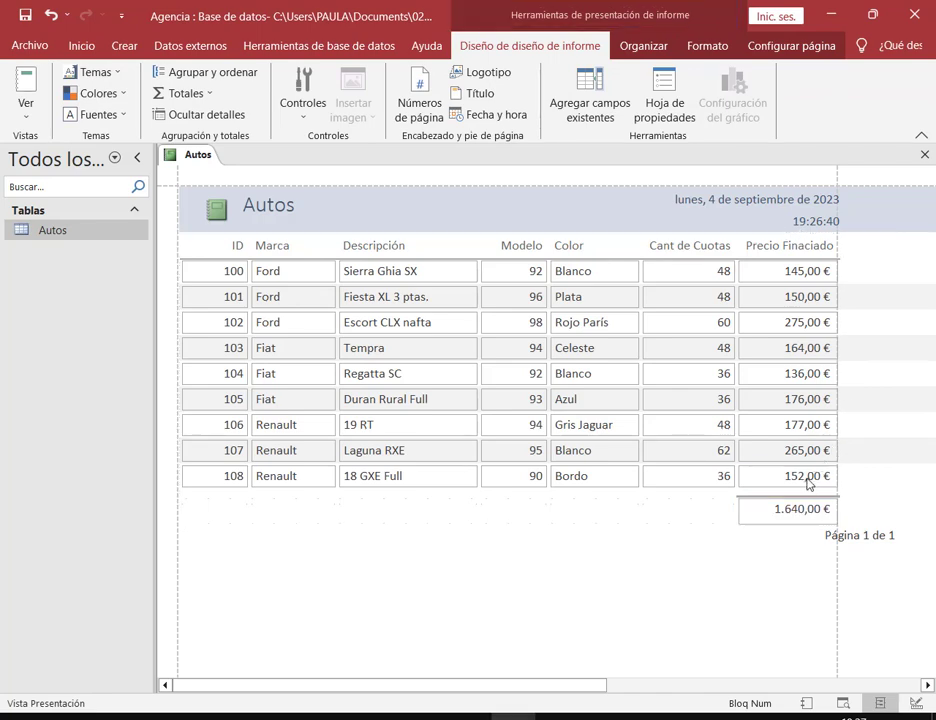
click(717, 272)
click(598, 281)
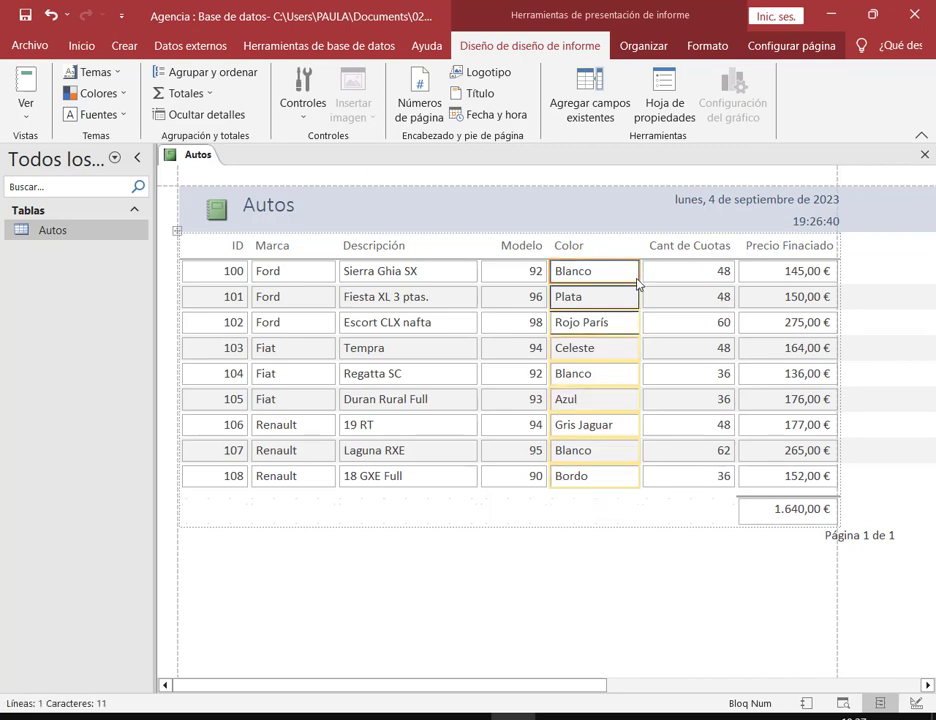
drag(640, 284, 629, 285)
Step: Narrow the header's date and time boxes to fit within the page margin and move the page number to the centre below the table
click(808, 192)
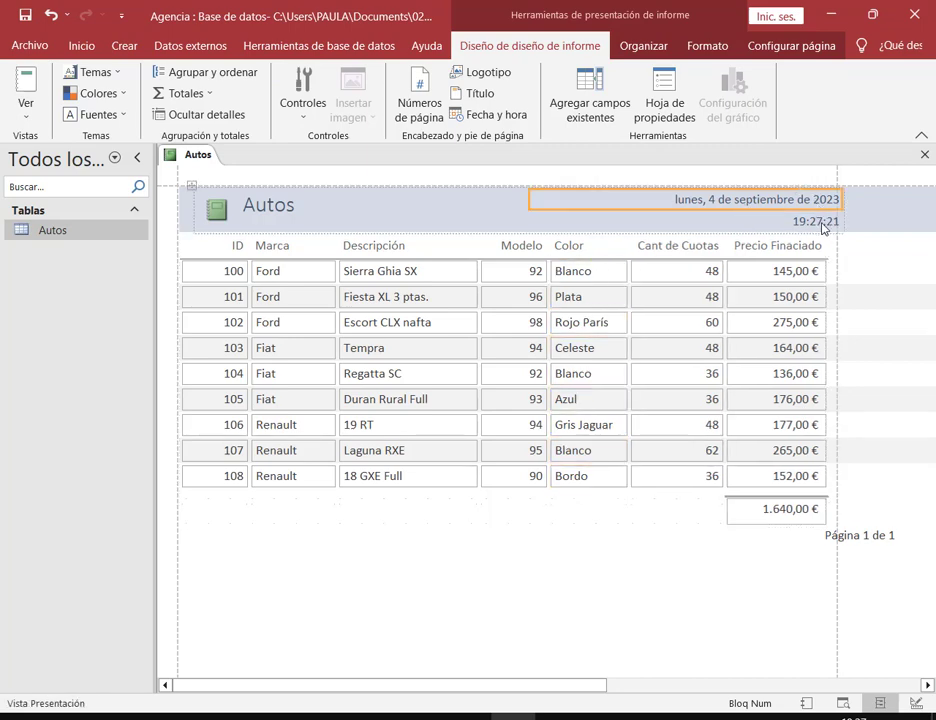
click(823, 226)
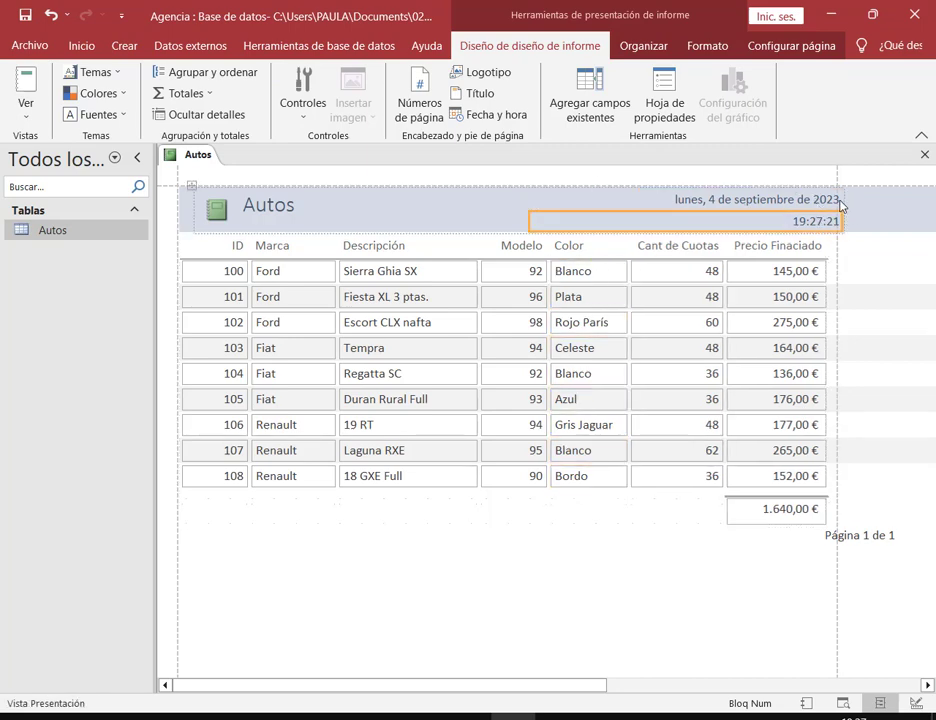
click(817, 203)
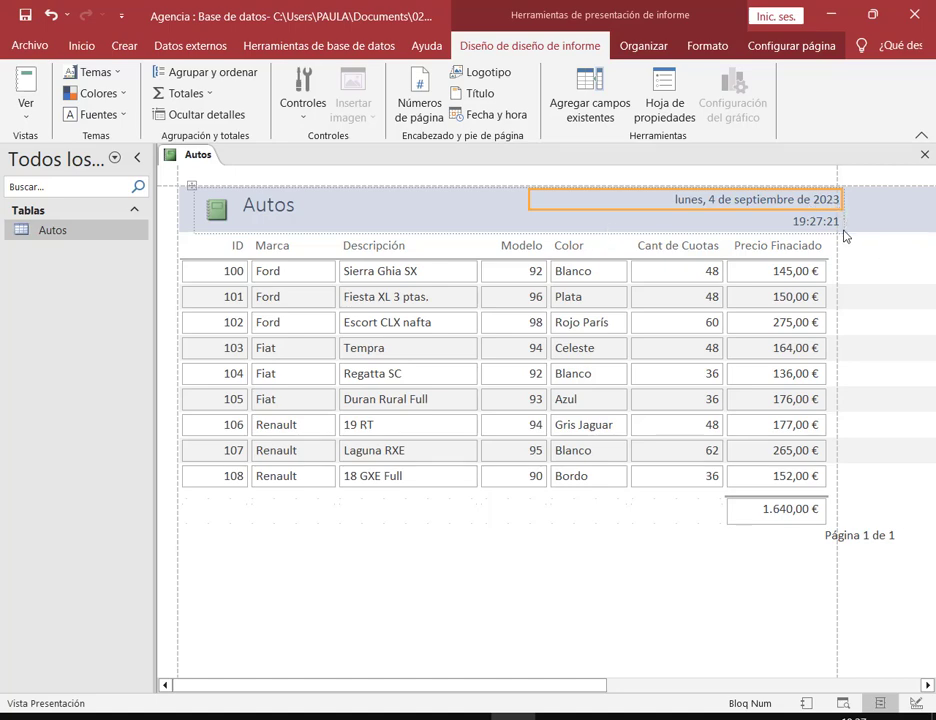
click(831, 221)
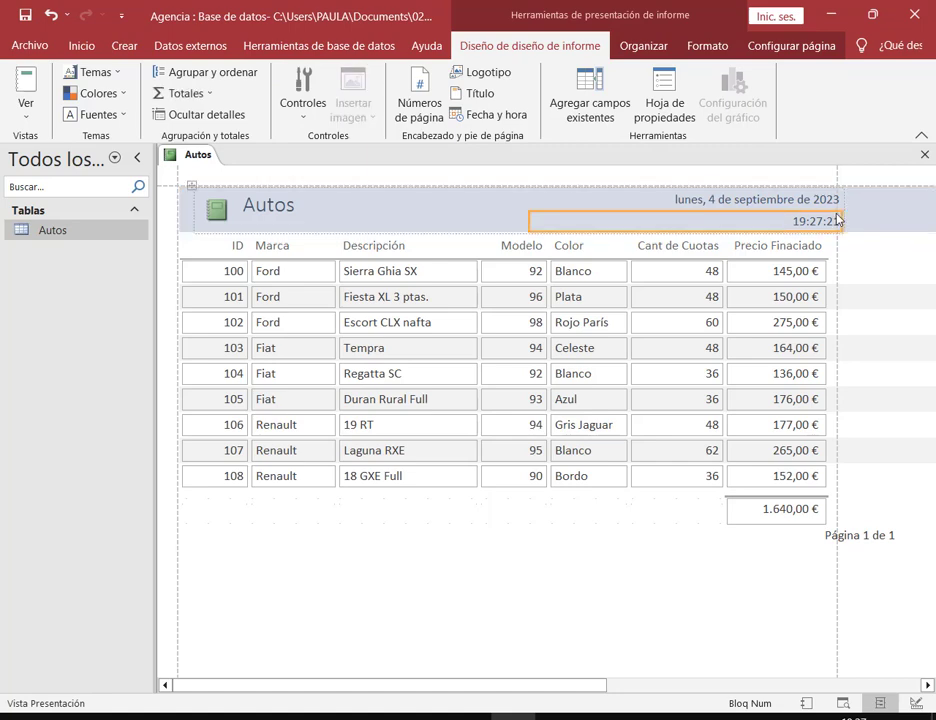
drag(843, 224, 821, 221)
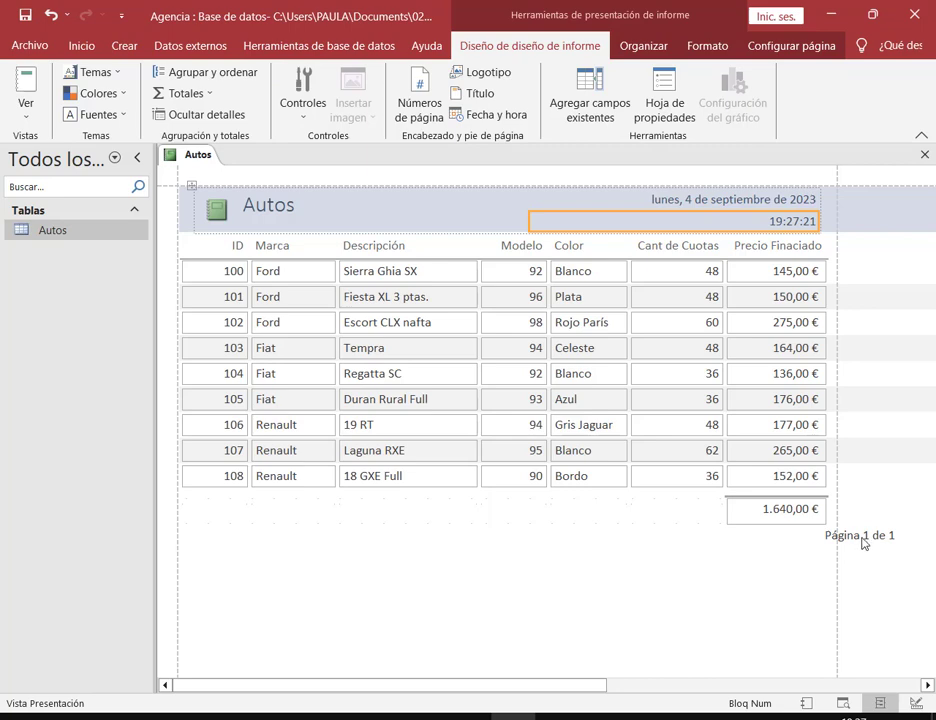
drag(860, 540, 484, 541)
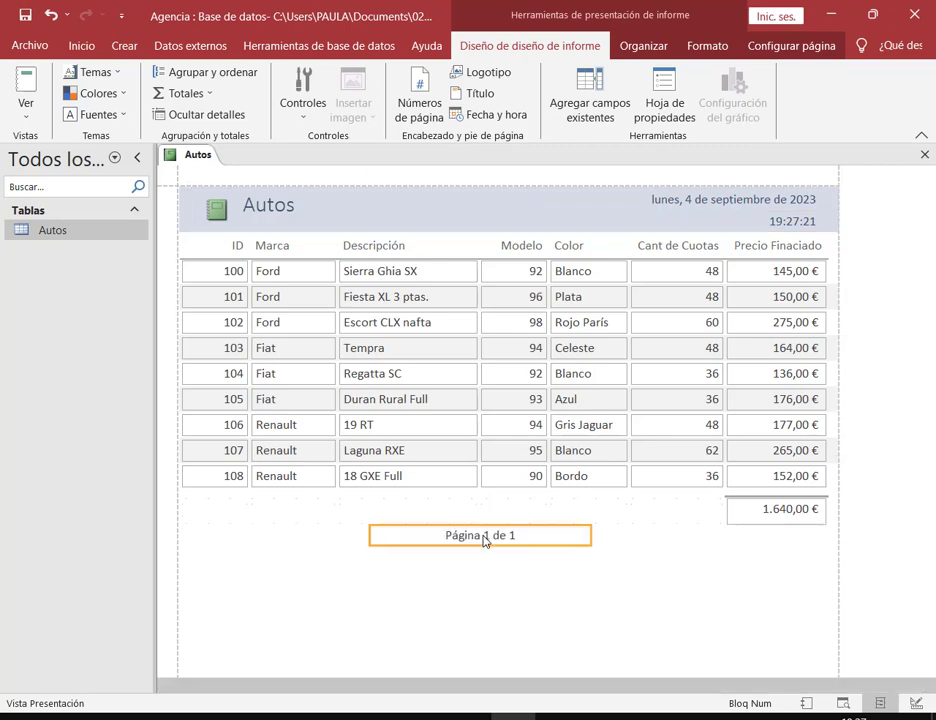
click(610, 620)
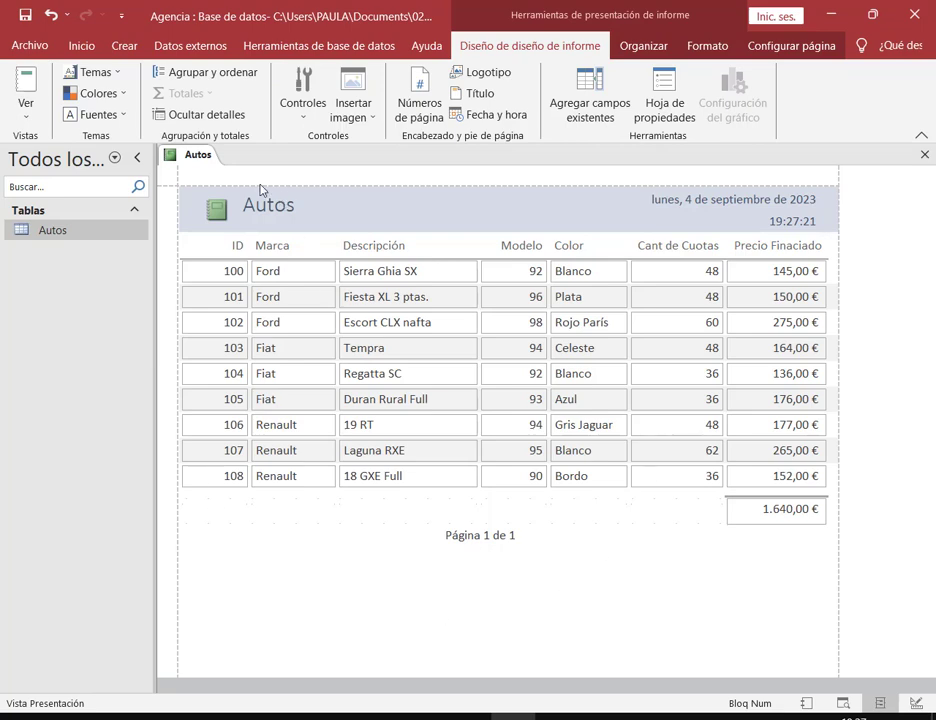
Step: Show the Autos report in print preview, examine the Precio Finaciado column and the header's date and time, and close the preview
right_click(198, 154)
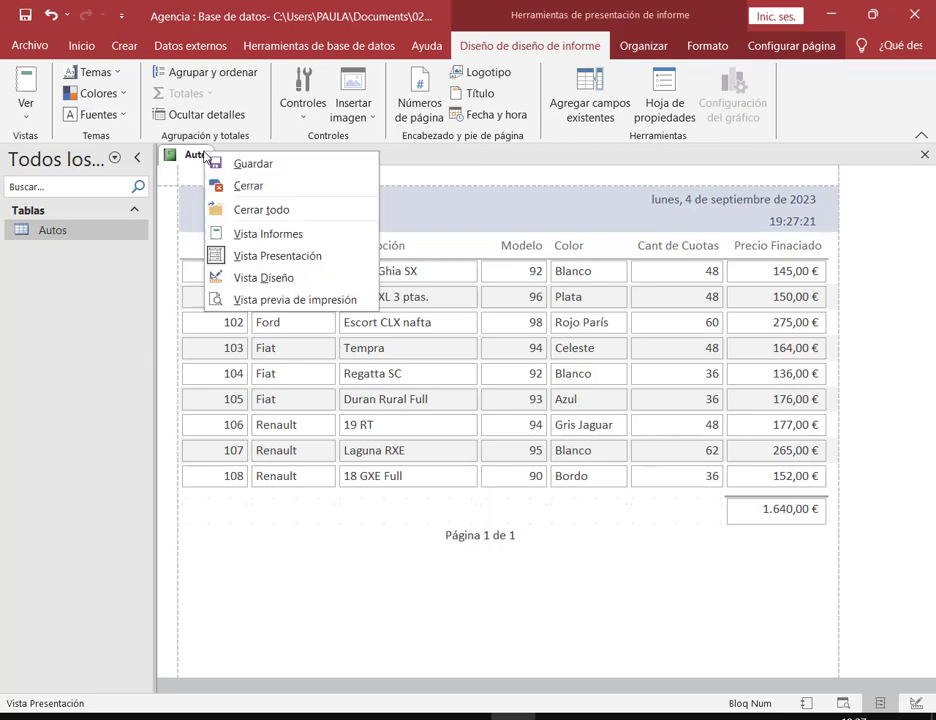
click(288, 300)
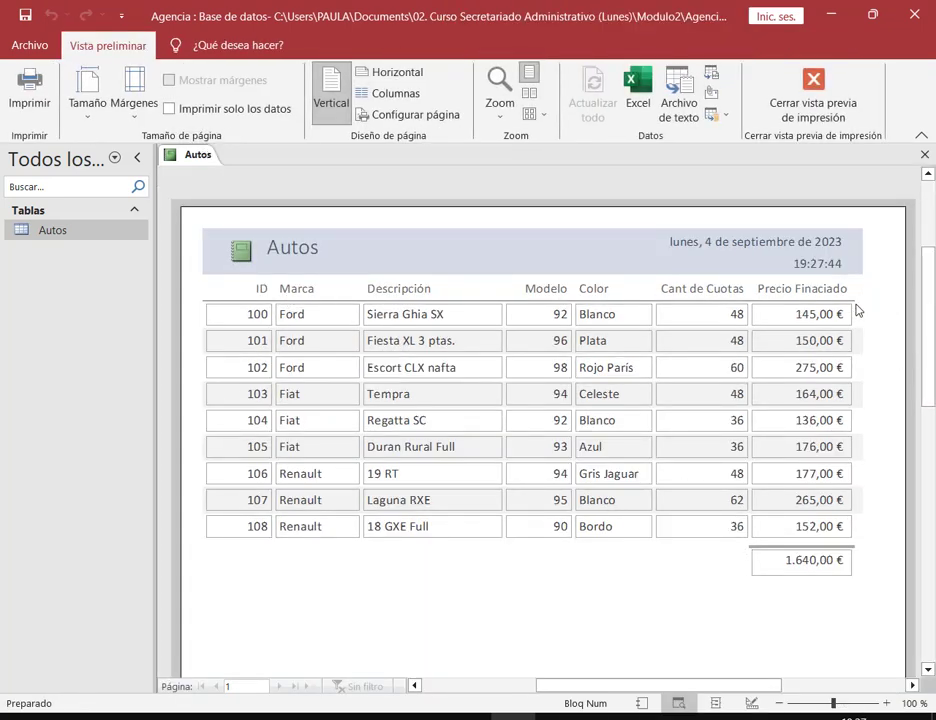
drag(833, 317, 872, 546)
drag(659, 235, 848, 282)
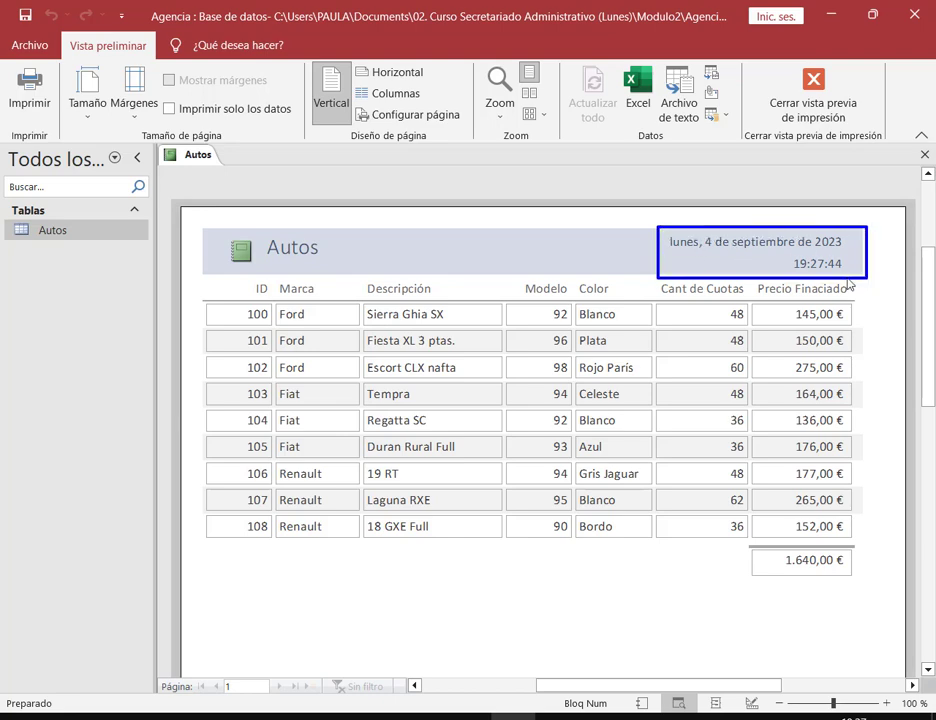
click(752, 110)
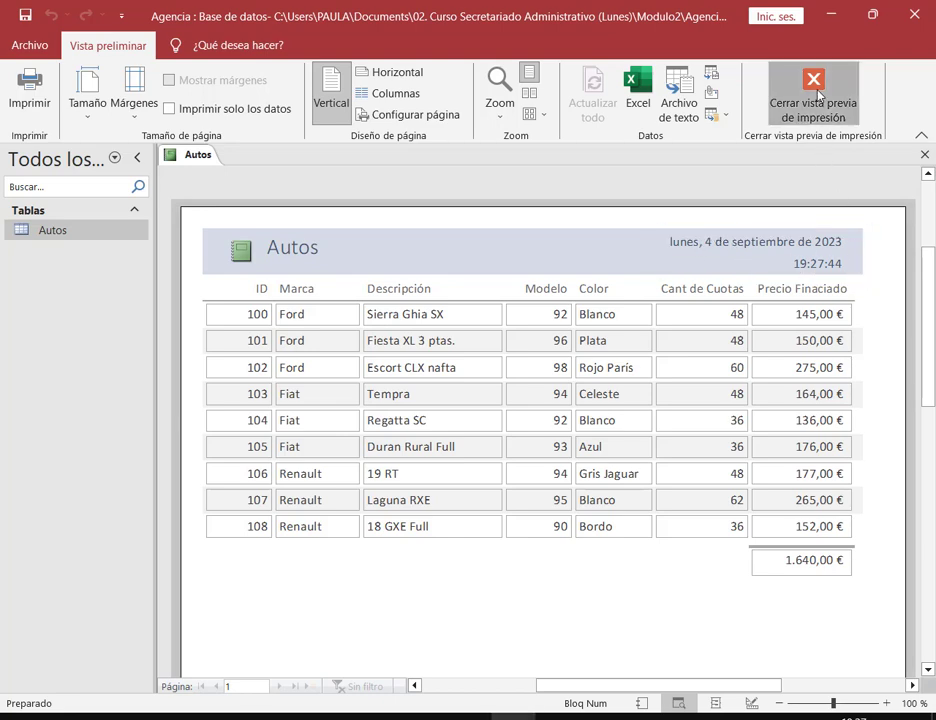
Step: Switch the Autos report to Design view and examine the Fecha and HoraActual functions in the report header
right_click(200, 157)
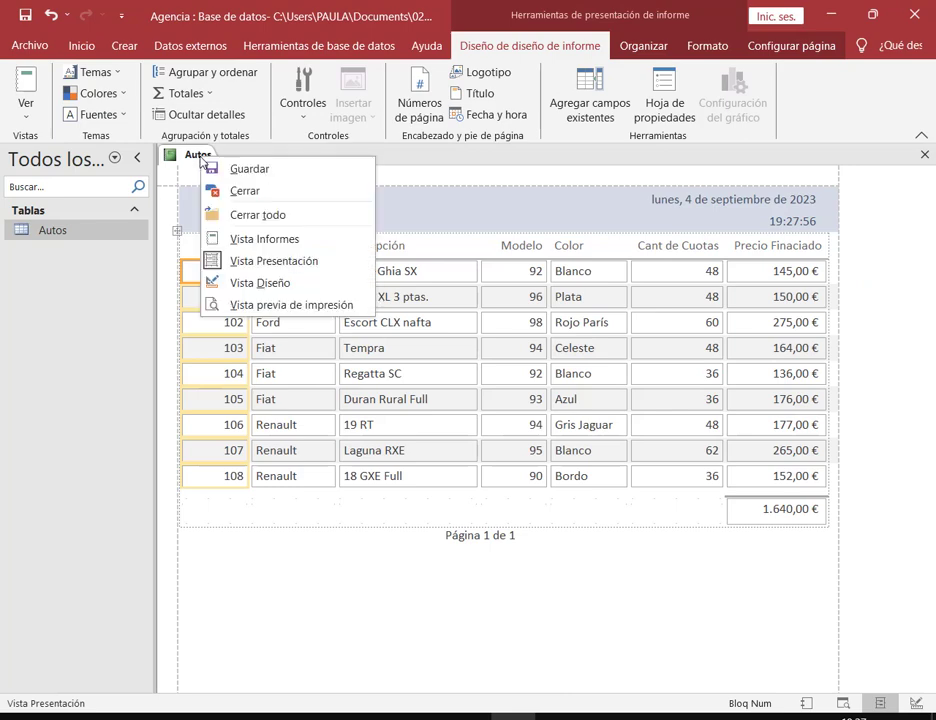
click(237, 285)
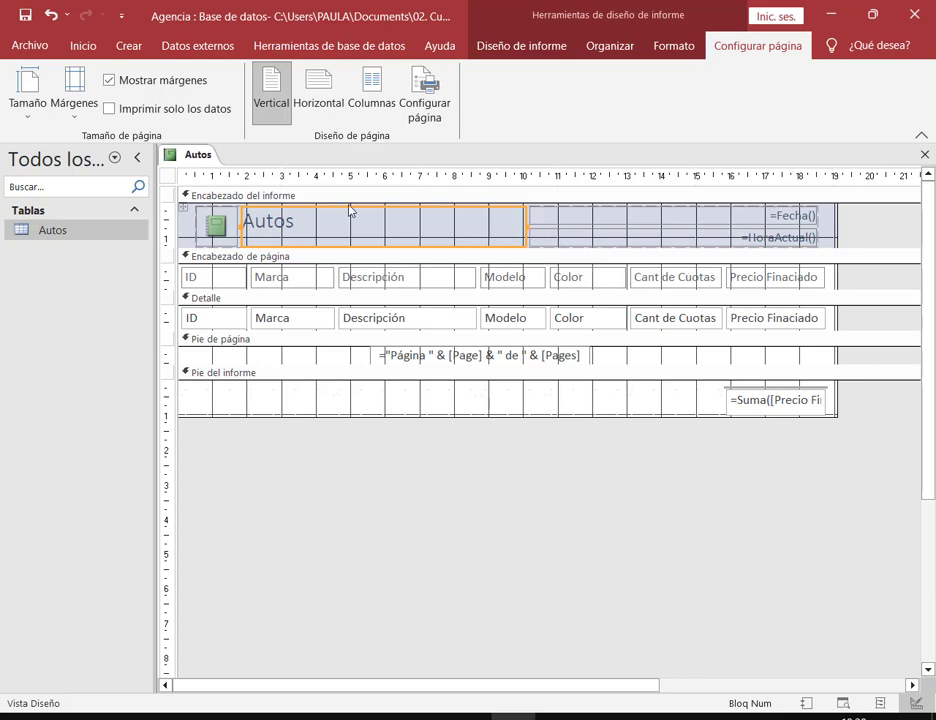
drag(755, 201, 829, 235)
click(829, 230)
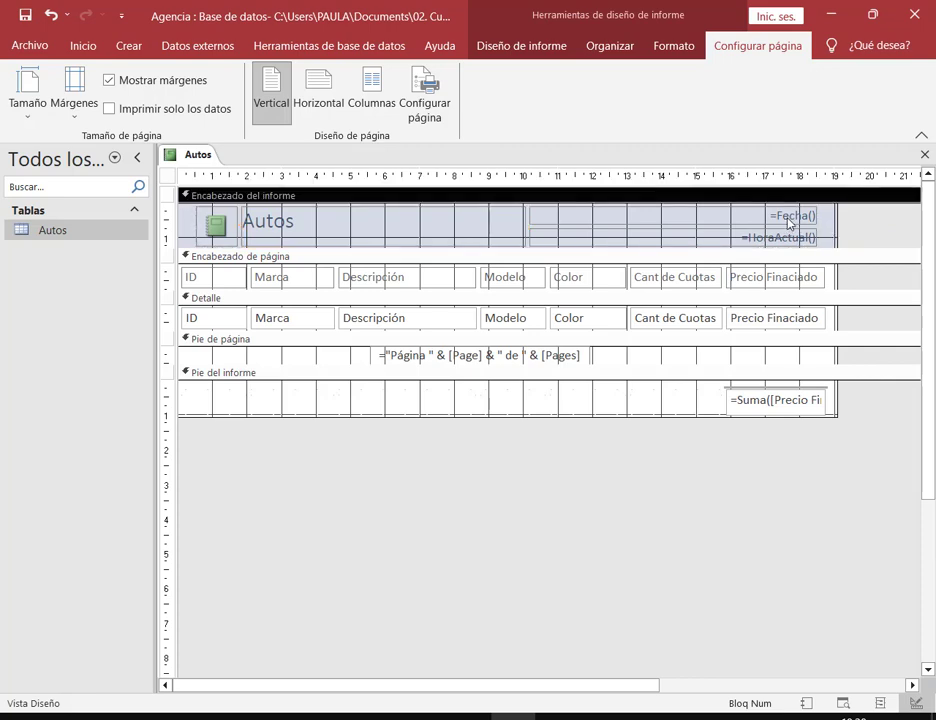
click(790, 222)
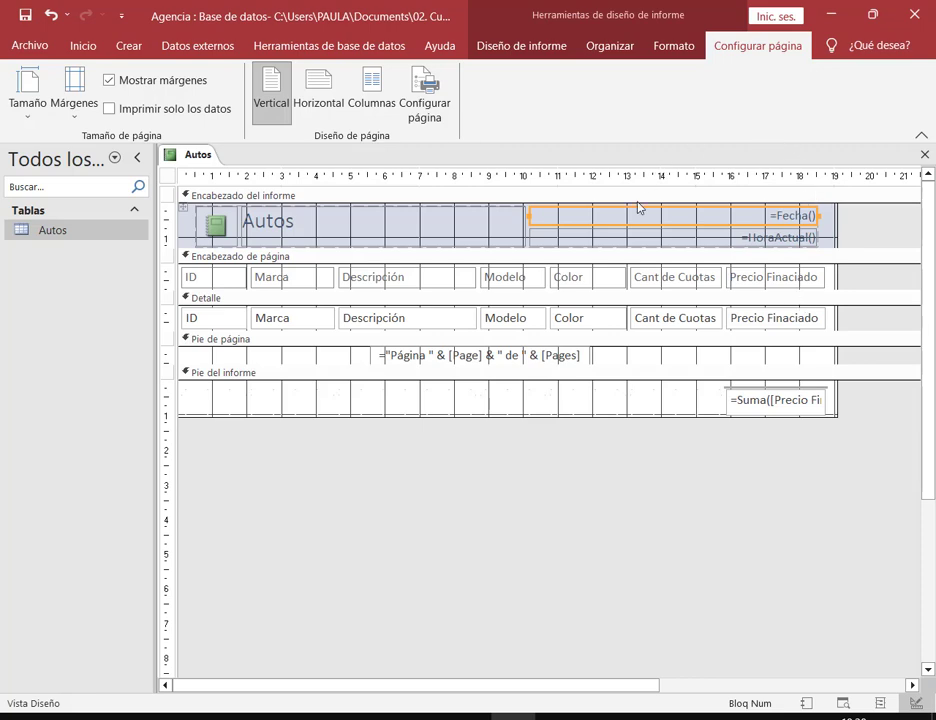
click(816, 240)
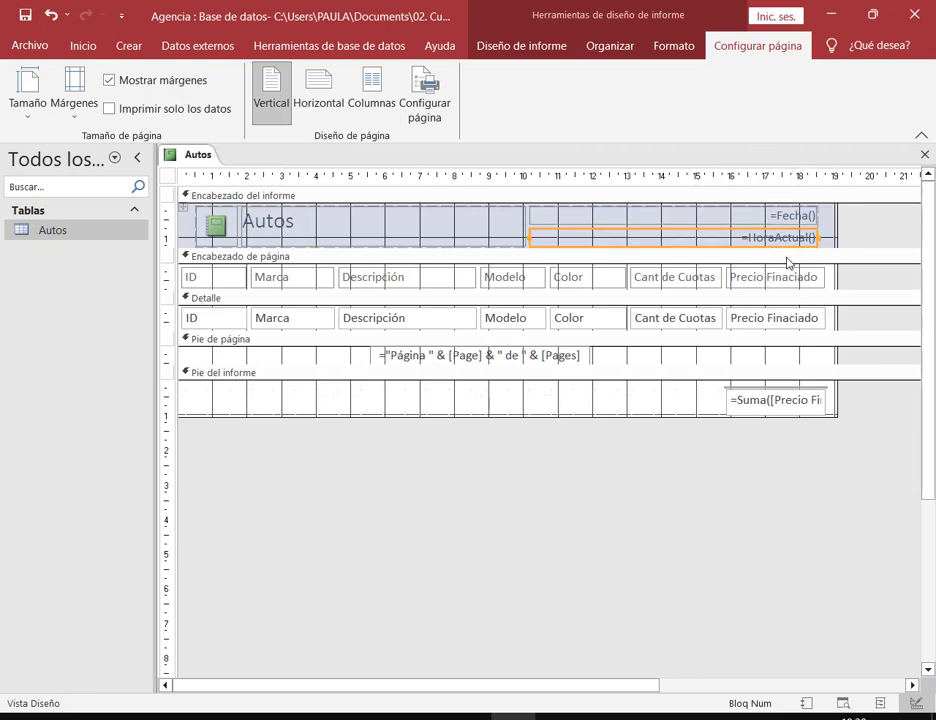
click(830, 235)
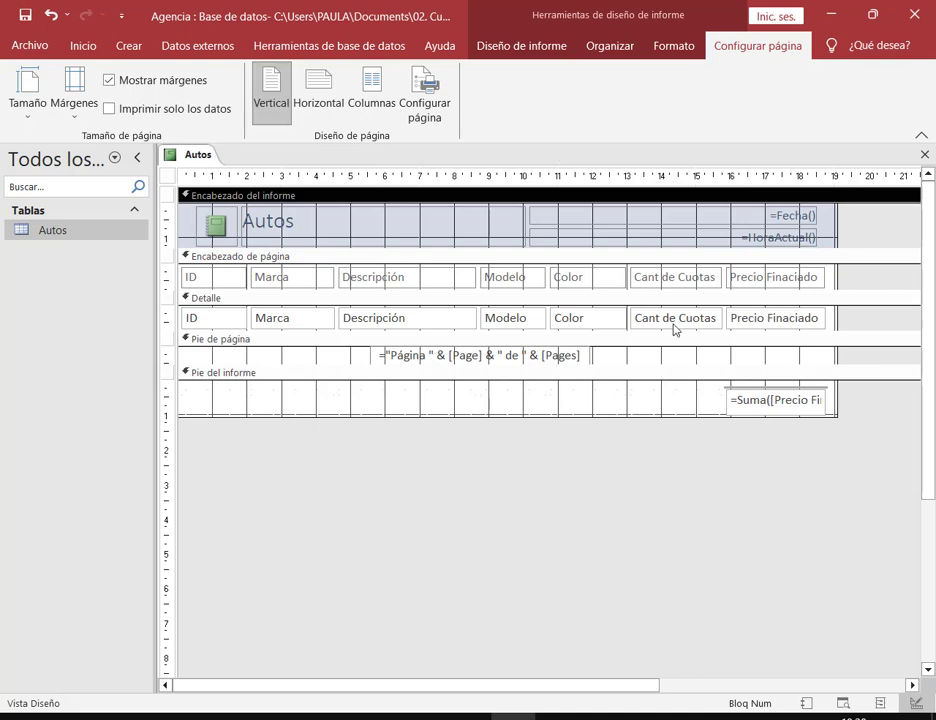
Step: Widen the Precio Finaciado column over the Cant de Cuotas space until the full formula in the report footer's total box fits
drag(722, 390, 836, 428)
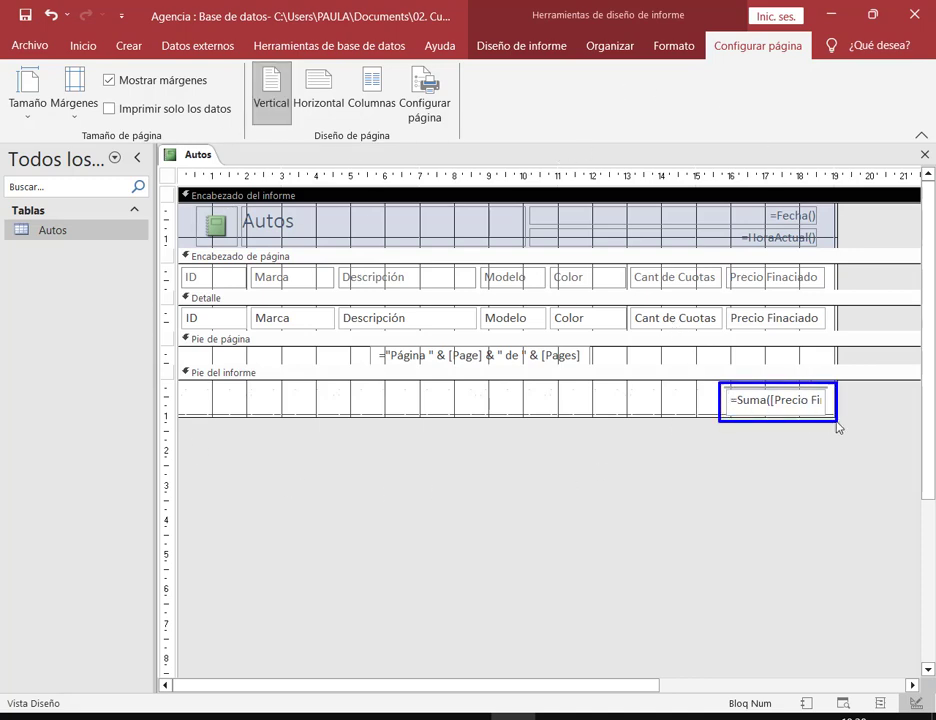
click(730, 410)
drag(727, 408, 788, 414)
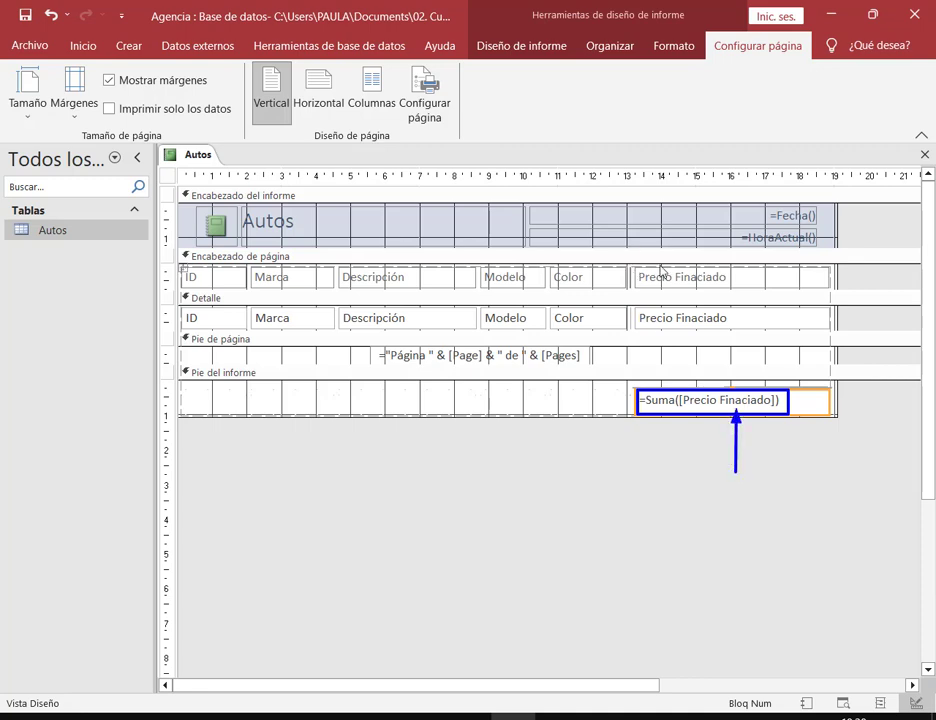
drag(630, 264, 836, 291)
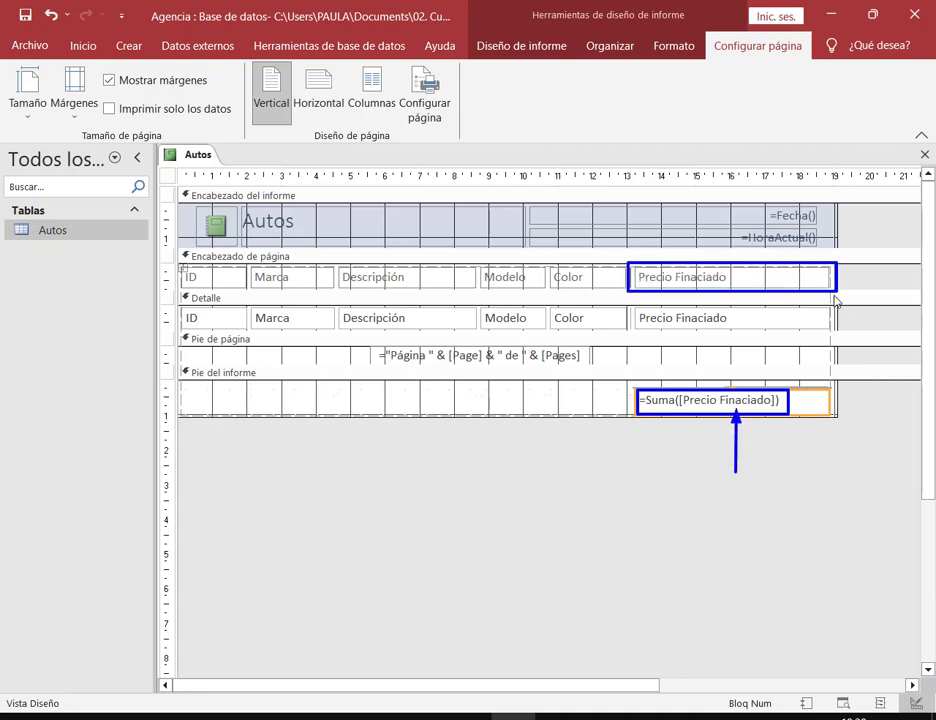
Step: Examine the Precio Finaciado sum formula in the report footer and the time function among the report header's controls
click(569, 409)
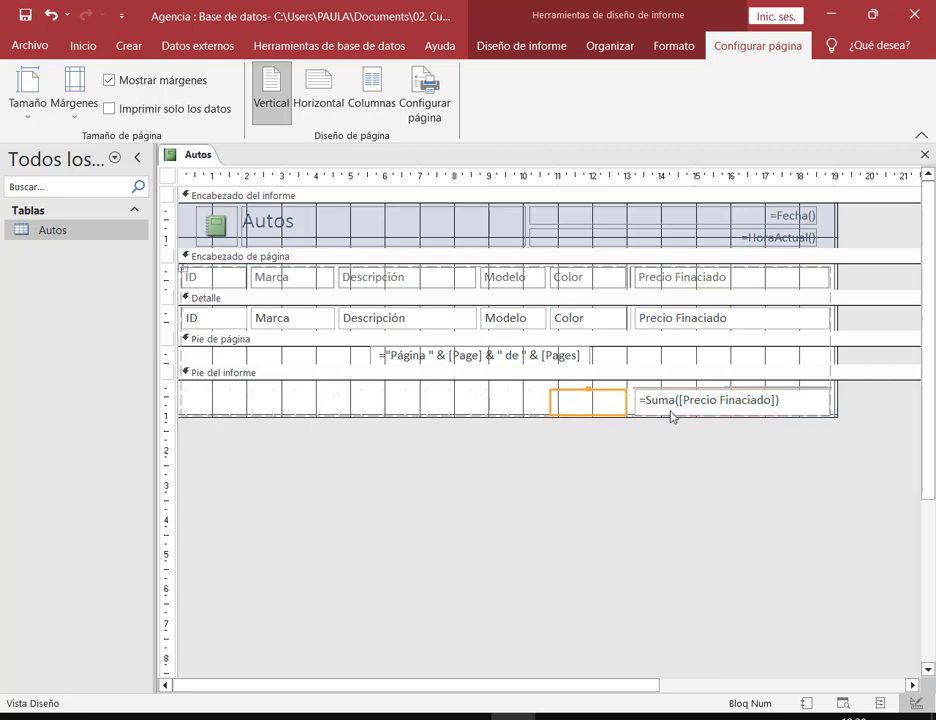
click(673, 409)
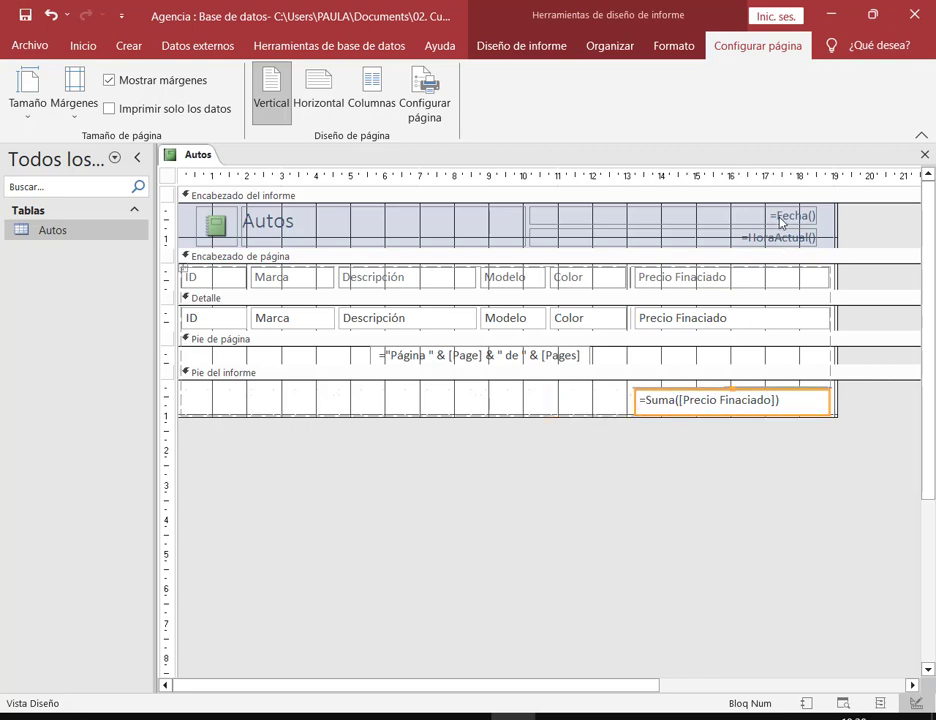
click(777, 240)
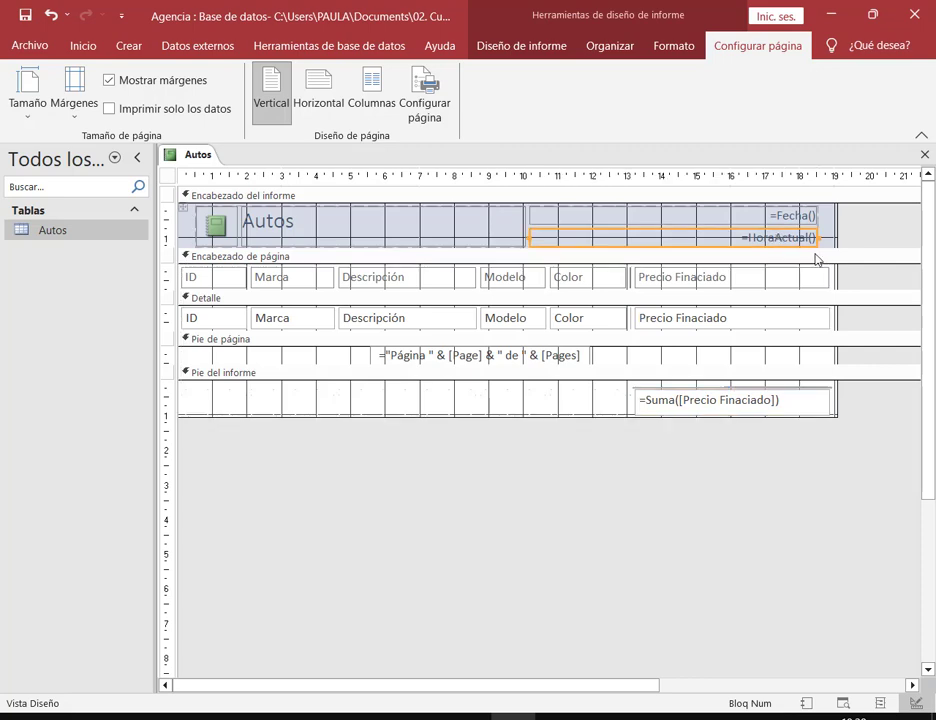
click(829, 232)
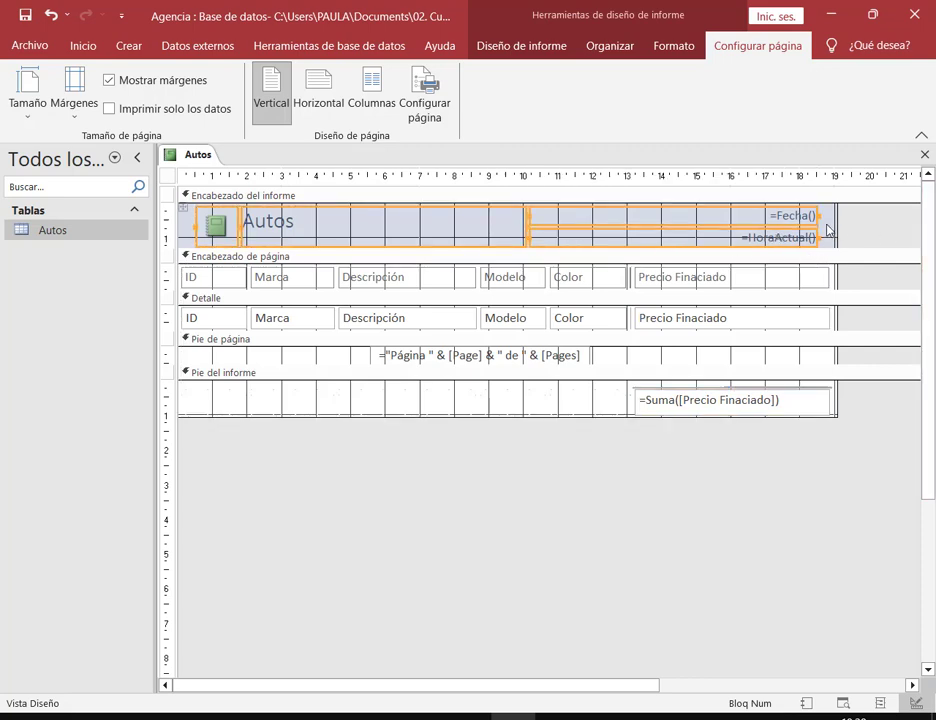
Step: Narrow the report header's date and time boxes to about 8 cm and delete the HoraActual function box
click(655, 364)
click(740, 240)
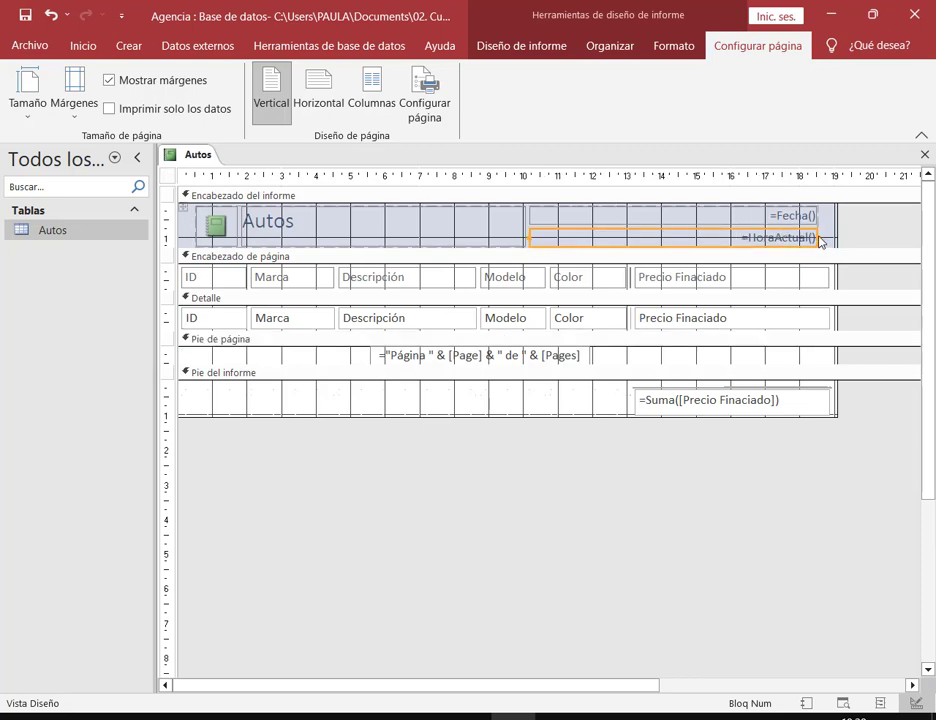
drag(820, 240, 803, 240)
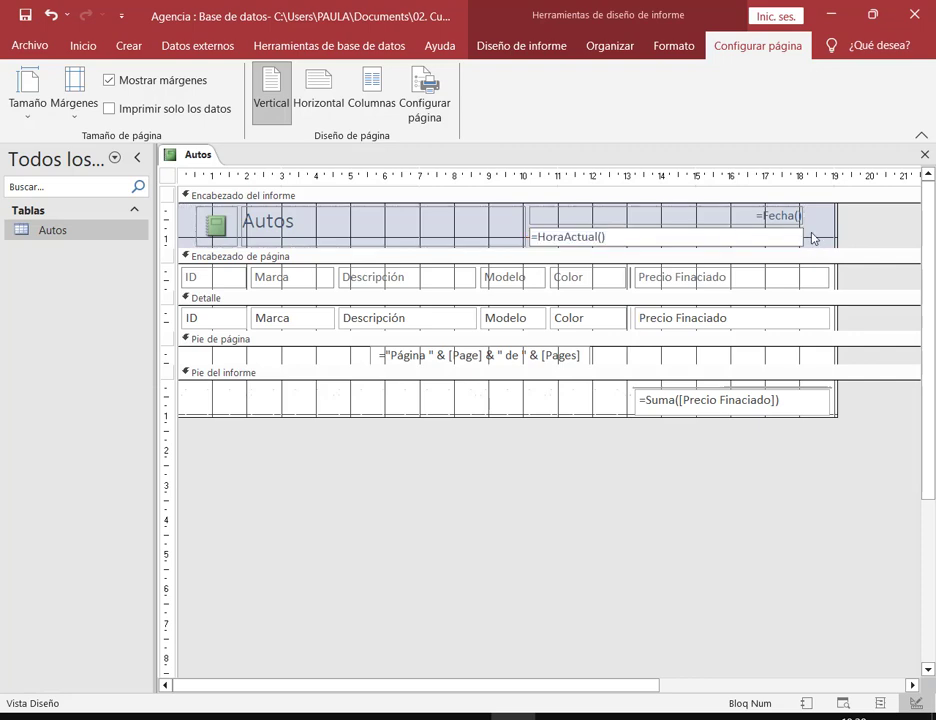
click(784, 246)
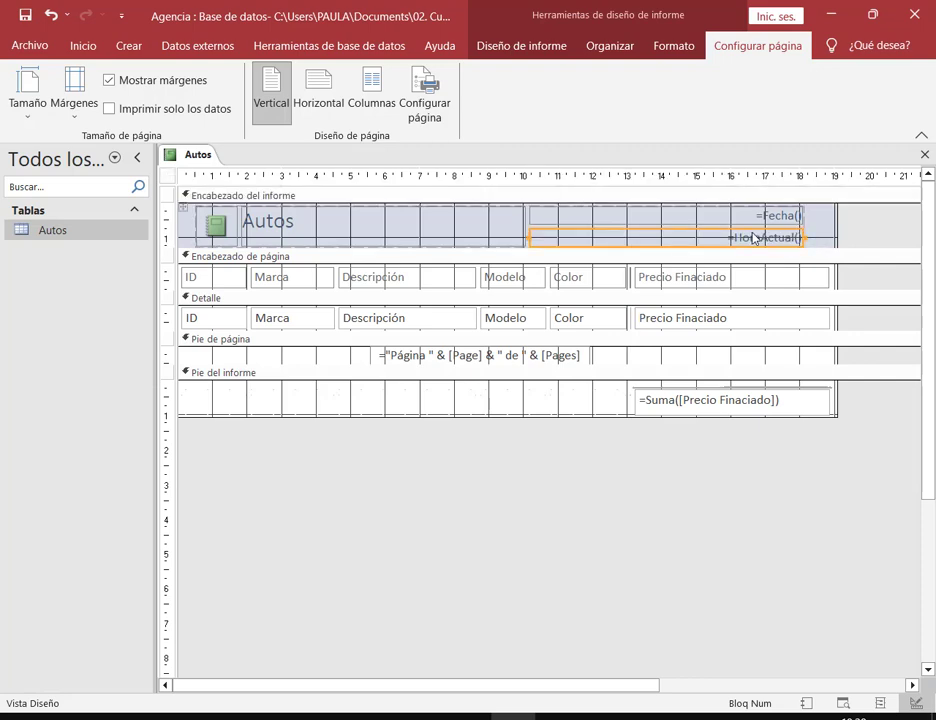
key(Delete)
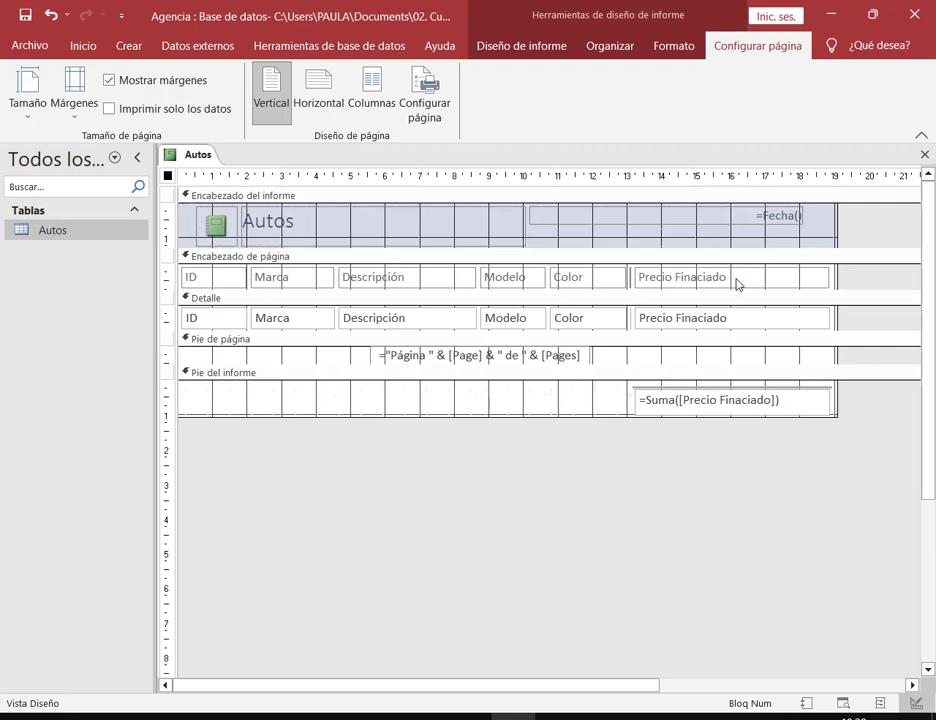
Step: Switch the Autos report from Design view to Layout view (Vista Presentación)
right_click(196, 154)
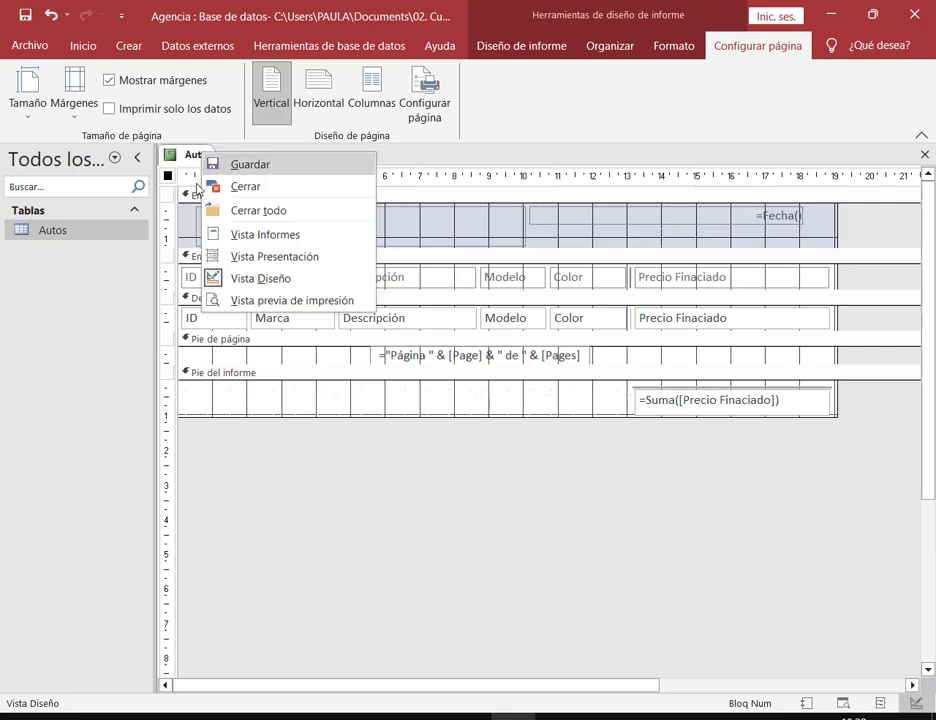
click(256, 273)
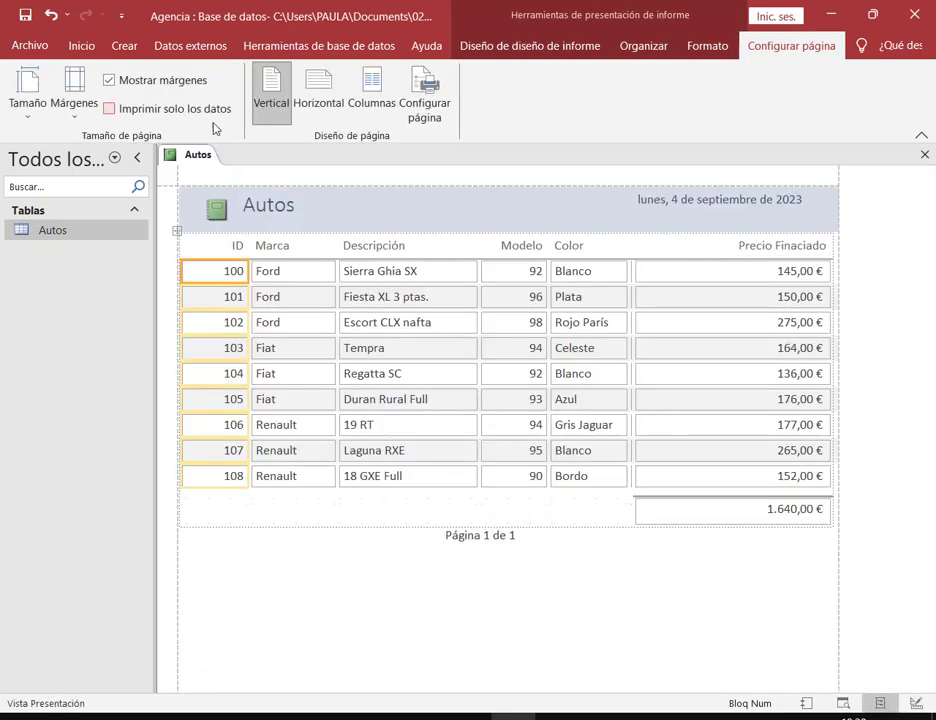
right_click(190, 158)
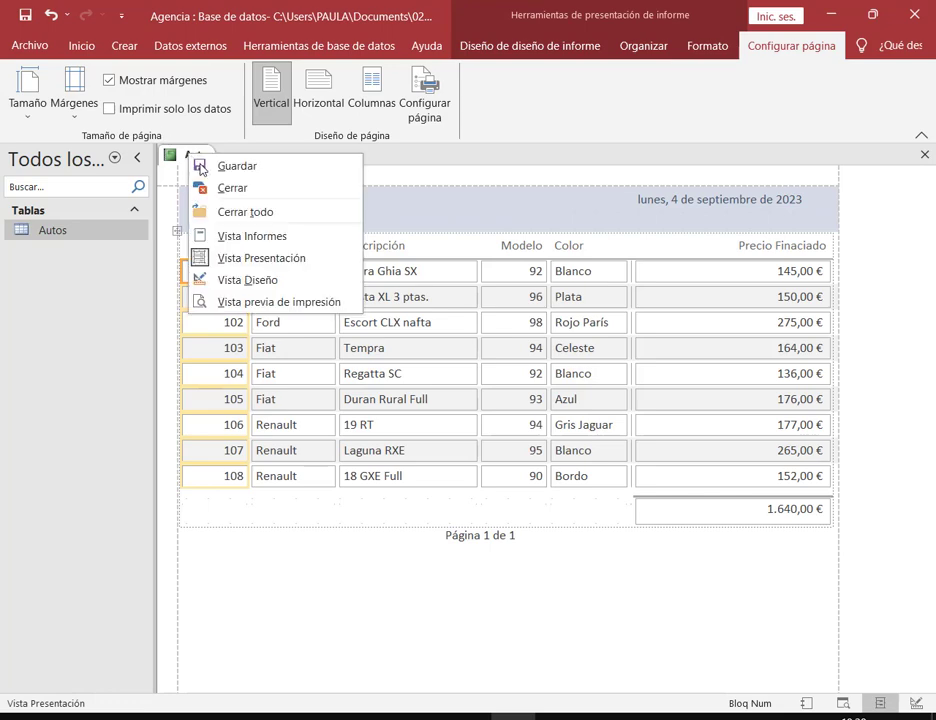
click(290, 262)
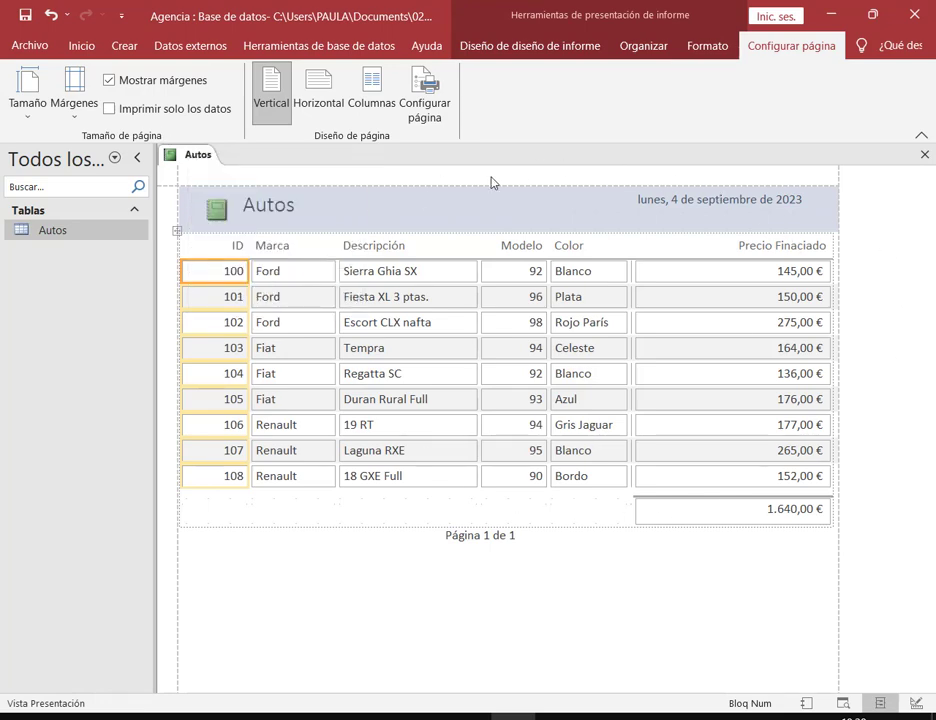
Step: Delete the Precio Finaciado total box below the records, undo the deletion and deselect the box
click(758, 512)
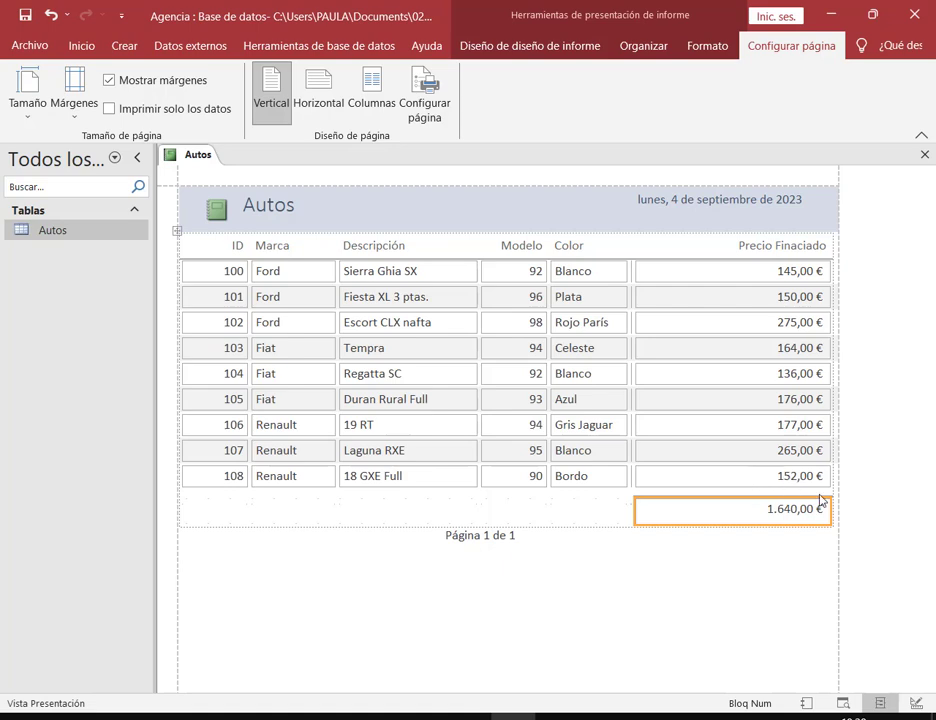
key(Delete)
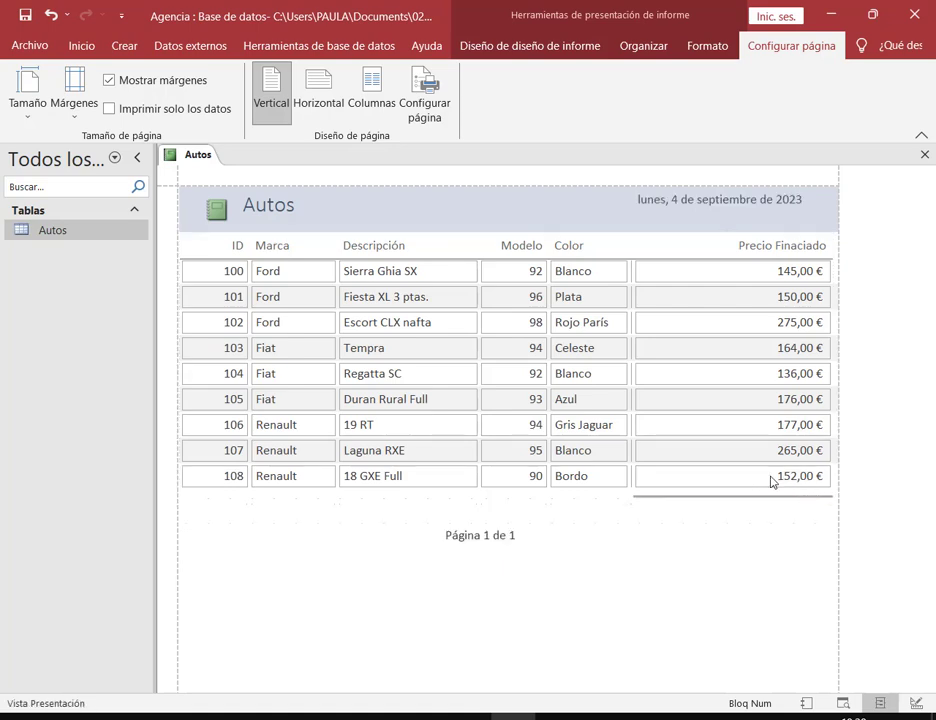
key(ctrl+z)
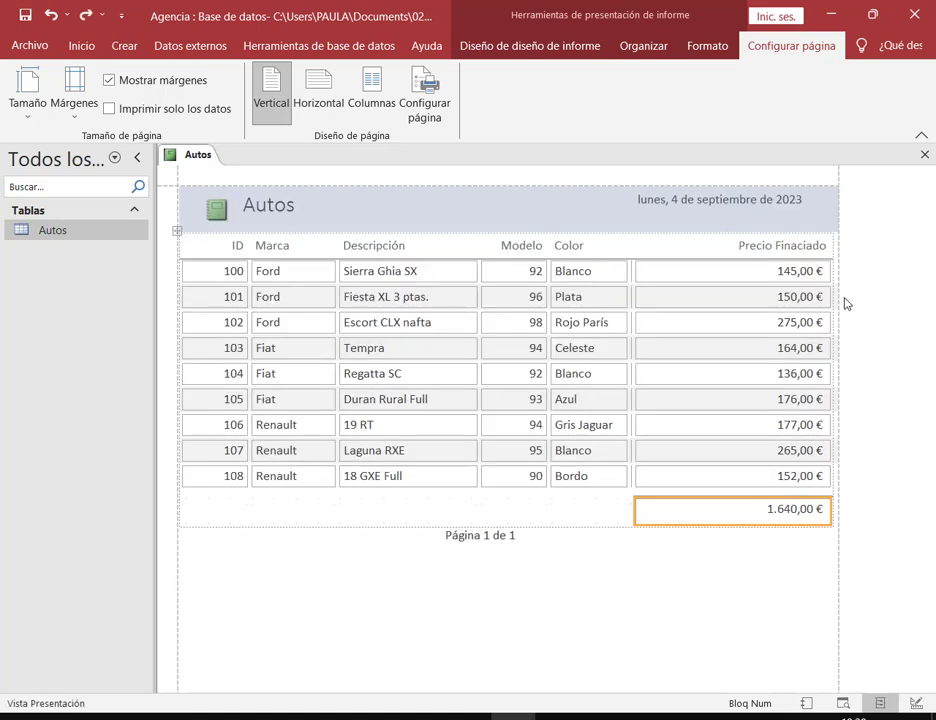
click(838, 304)
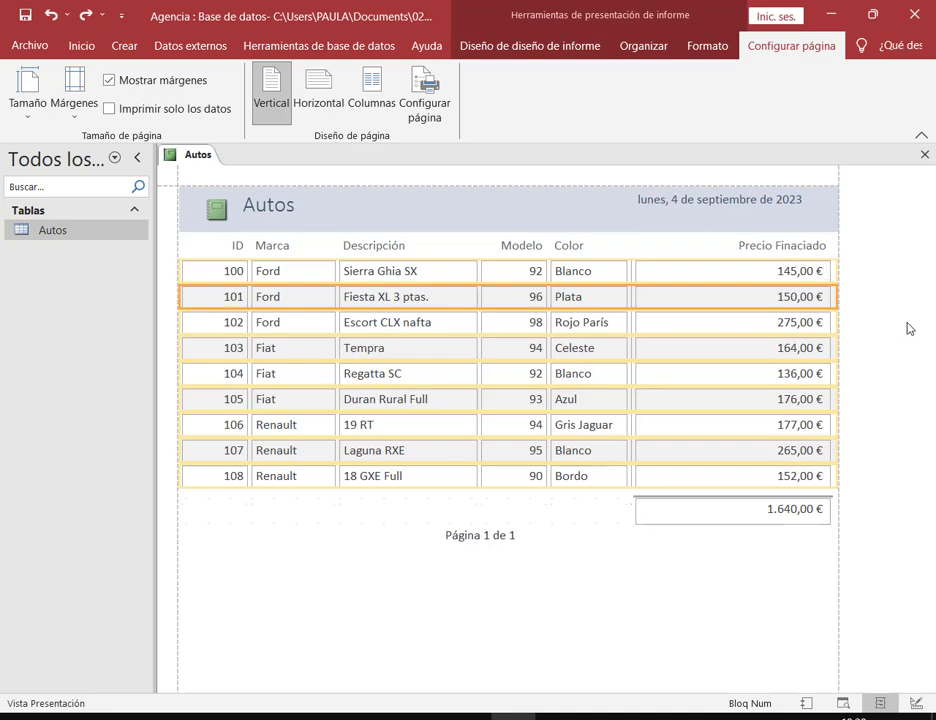
key(Down)
click(716, 230)
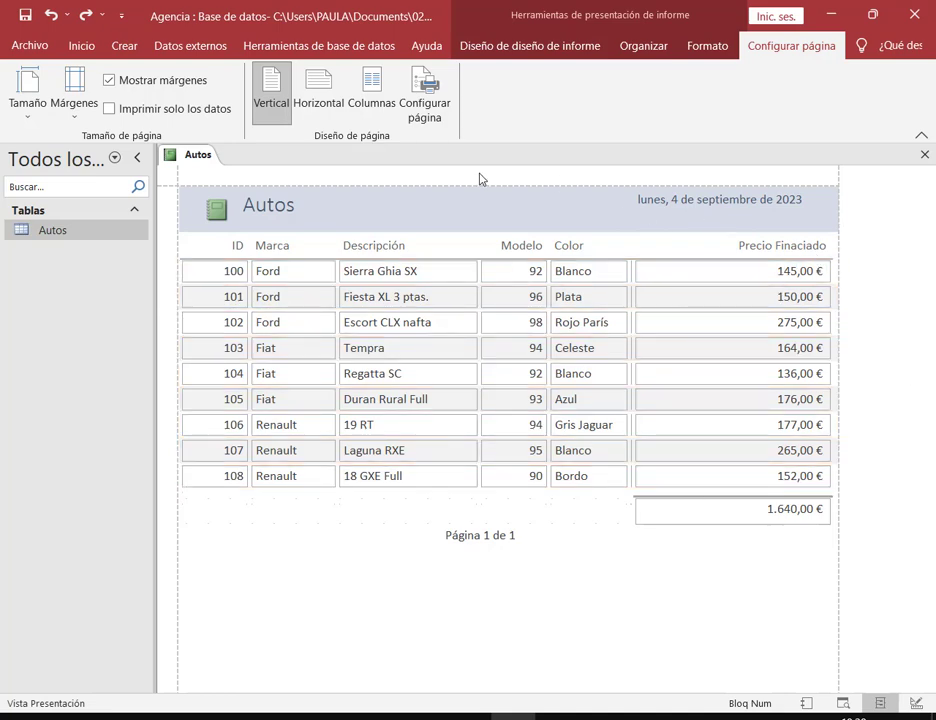
Step: Change the title in the report header to Informe de Autos
click(226, 215)
click(268, 215)
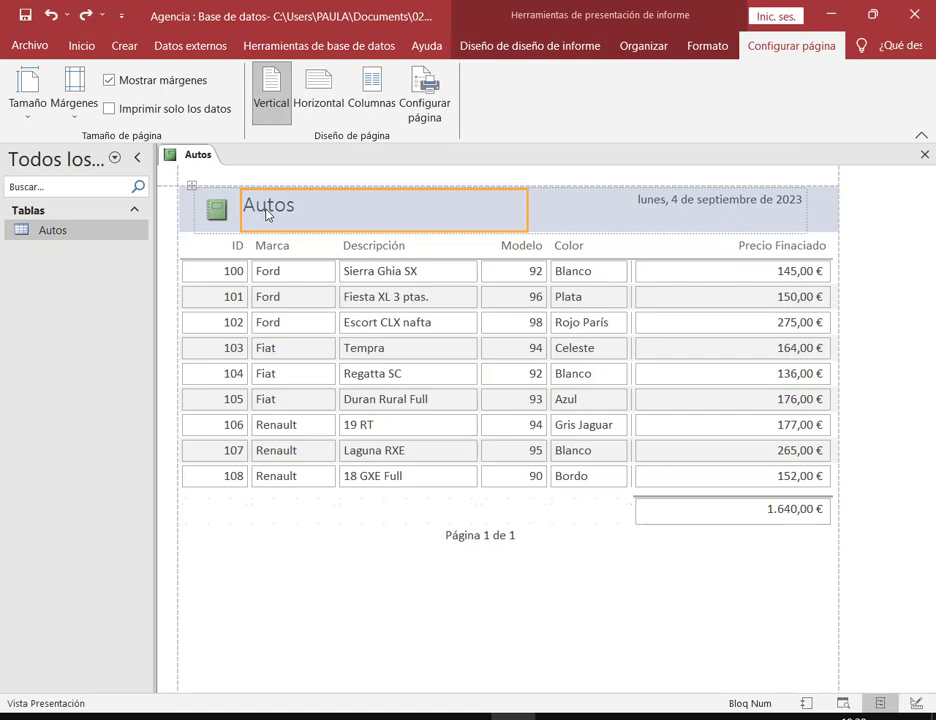
click(268, 215)
double_click(268, 215)
click(325, 210)
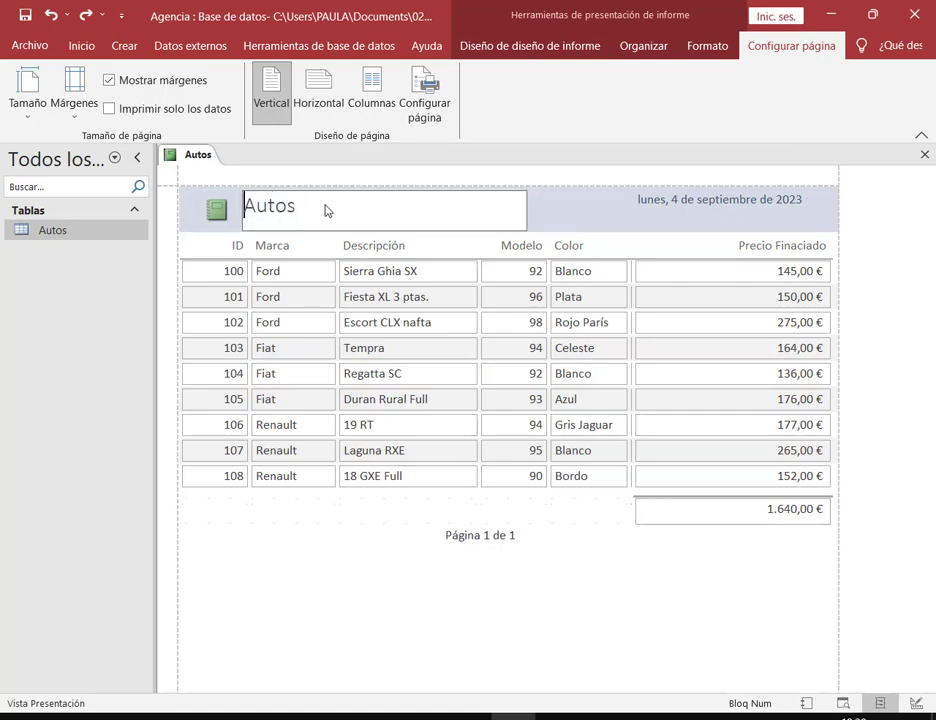
text(Informe)
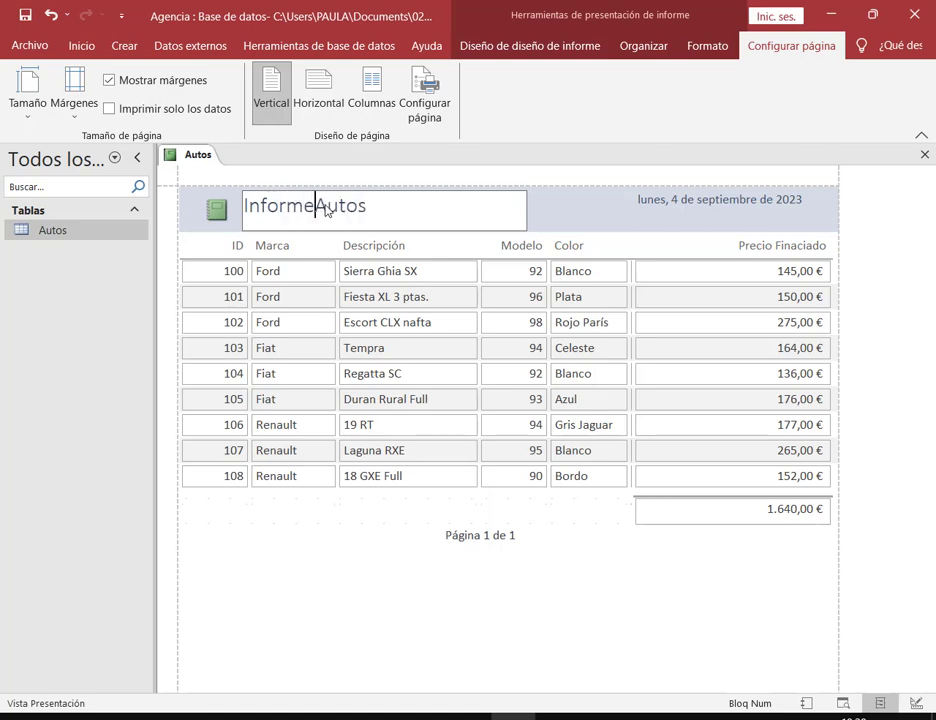
text( de)
click(538, 224)
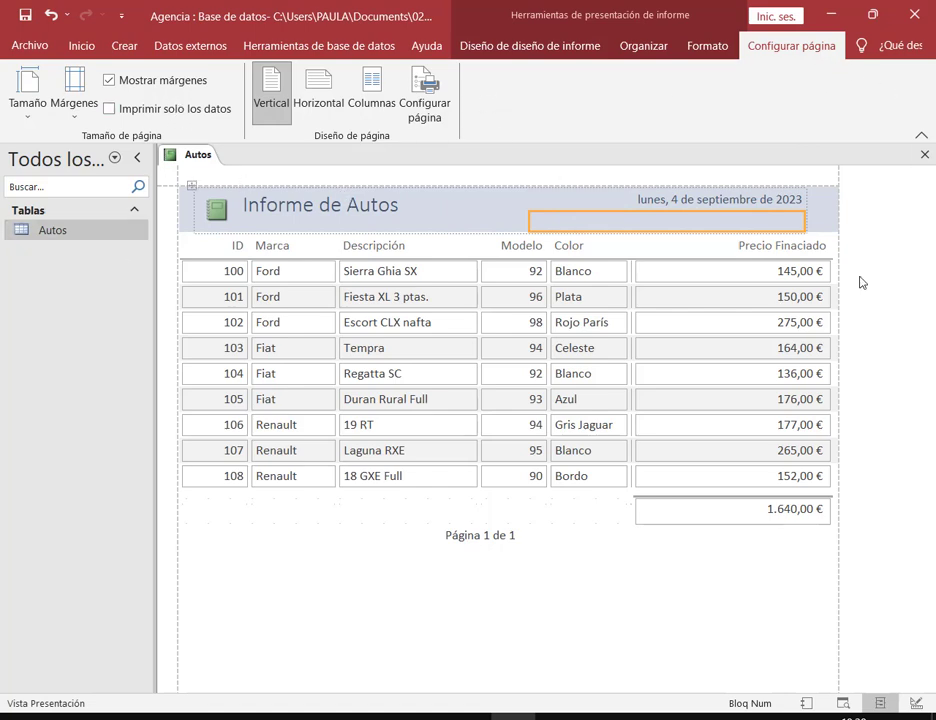
click(921, 246)
Step: Show the Autos report in print preview, check how the new title and columns print, and close the preview
click(50, 232)
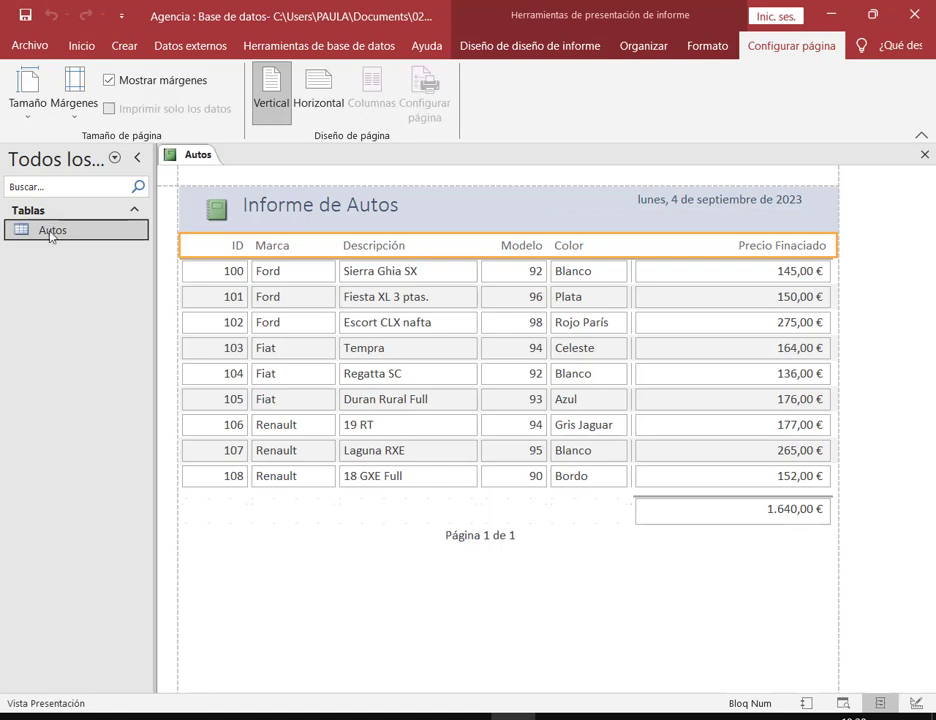
click(24, 50)
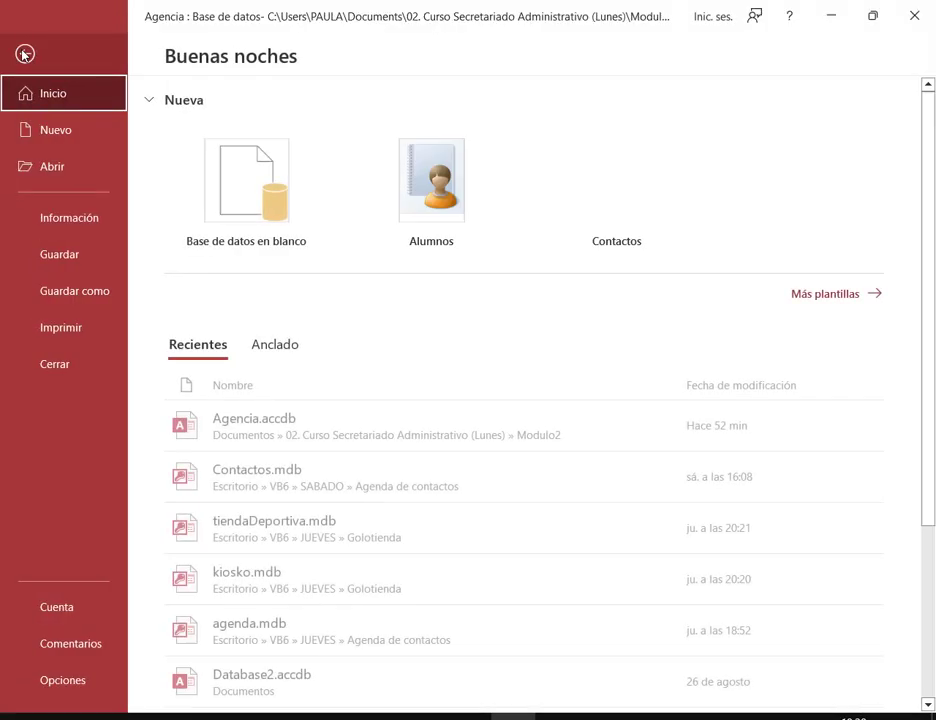
click(100, 327)
click(256, 250)
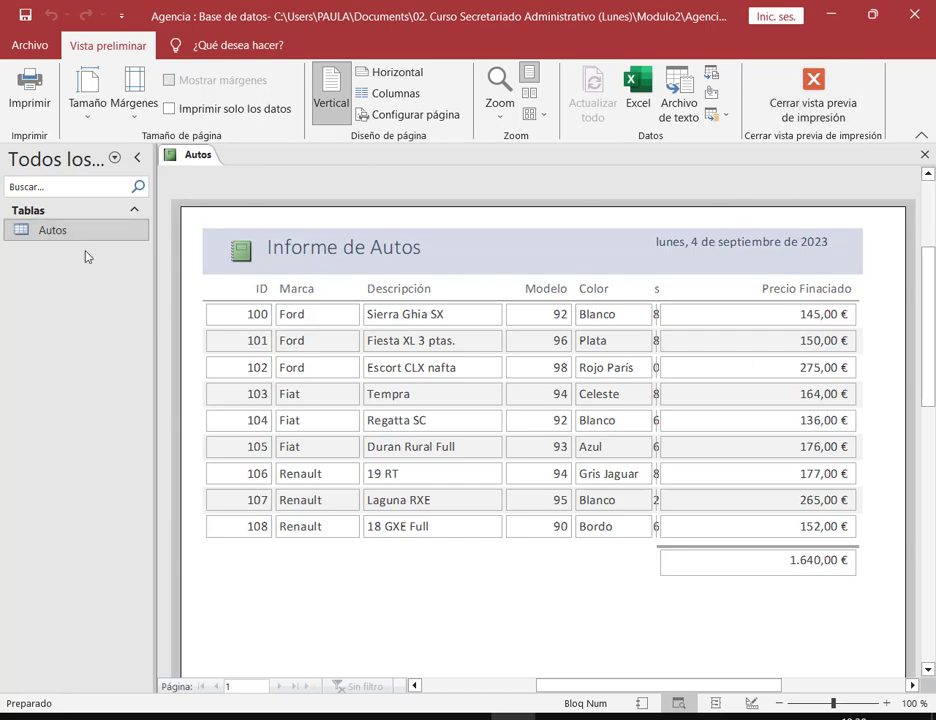
click(813, 100)
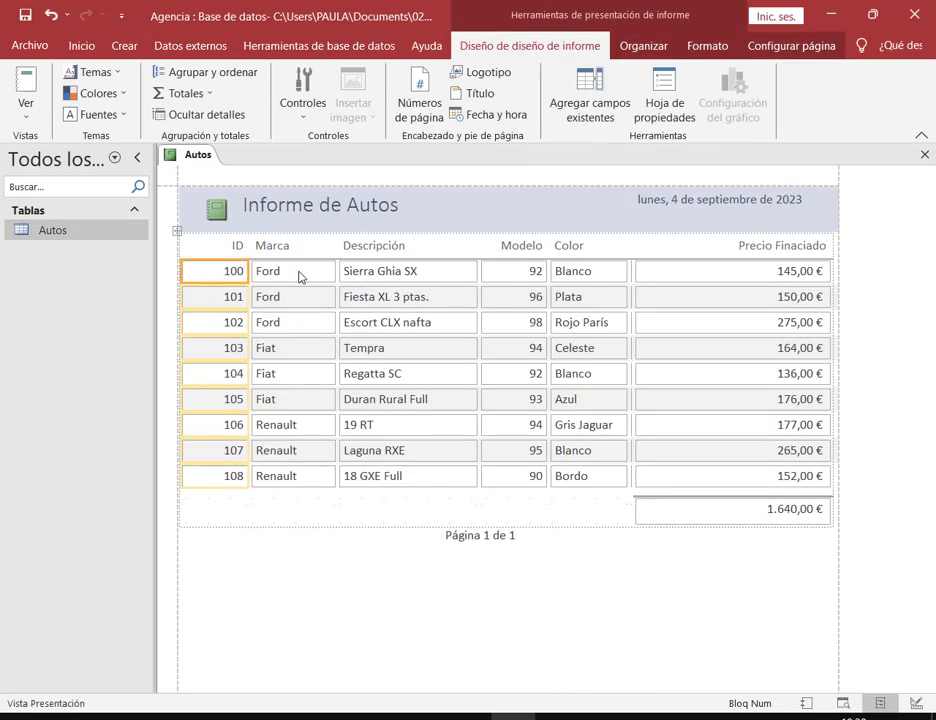
click(40, 230)
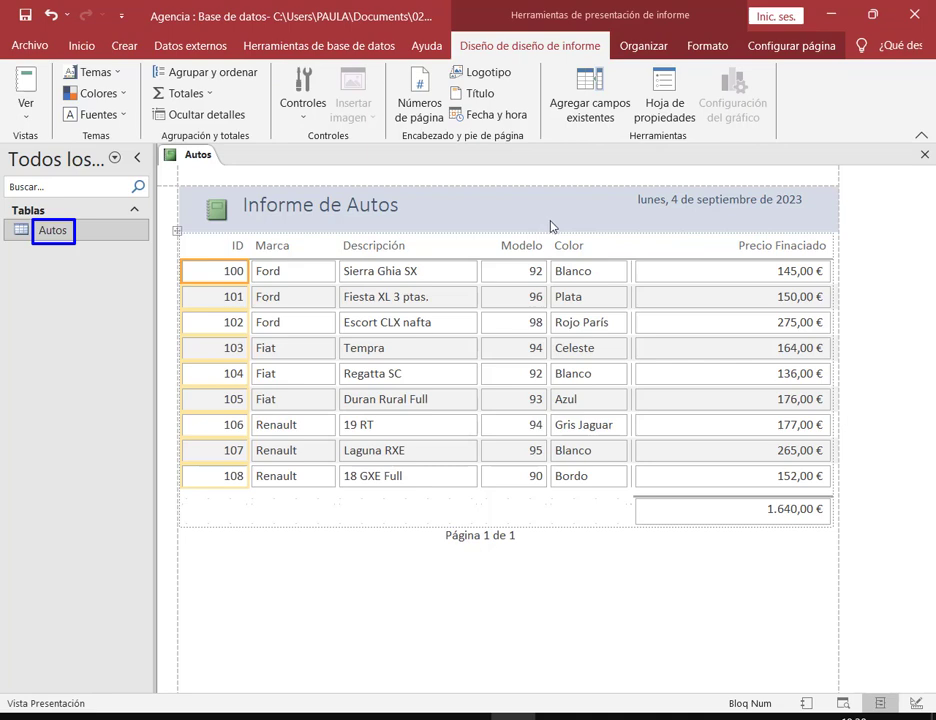
click(474, 203)
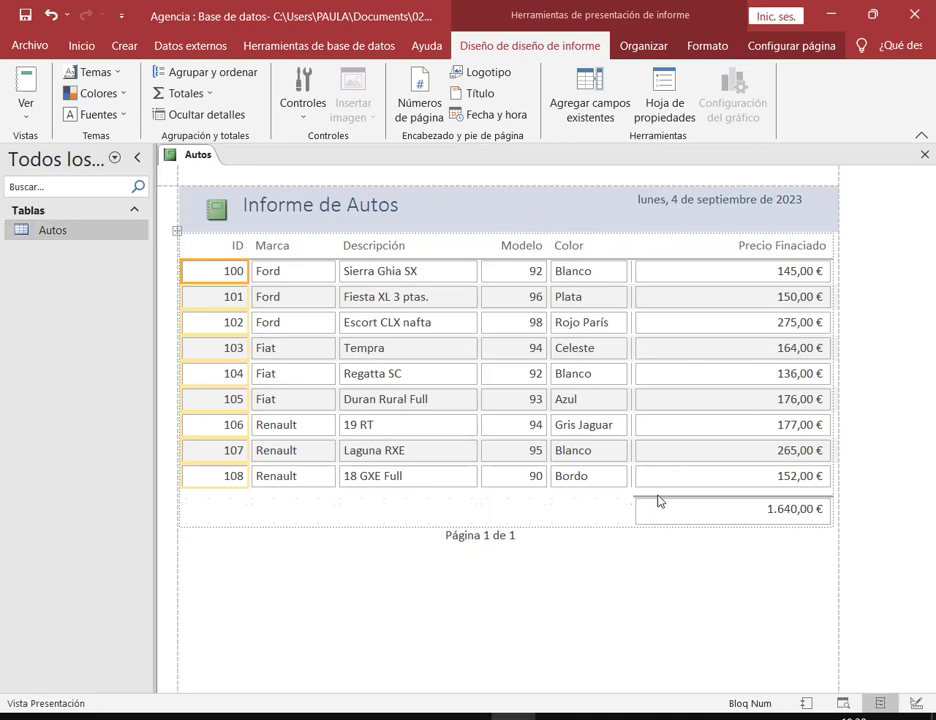
click(210, 205)
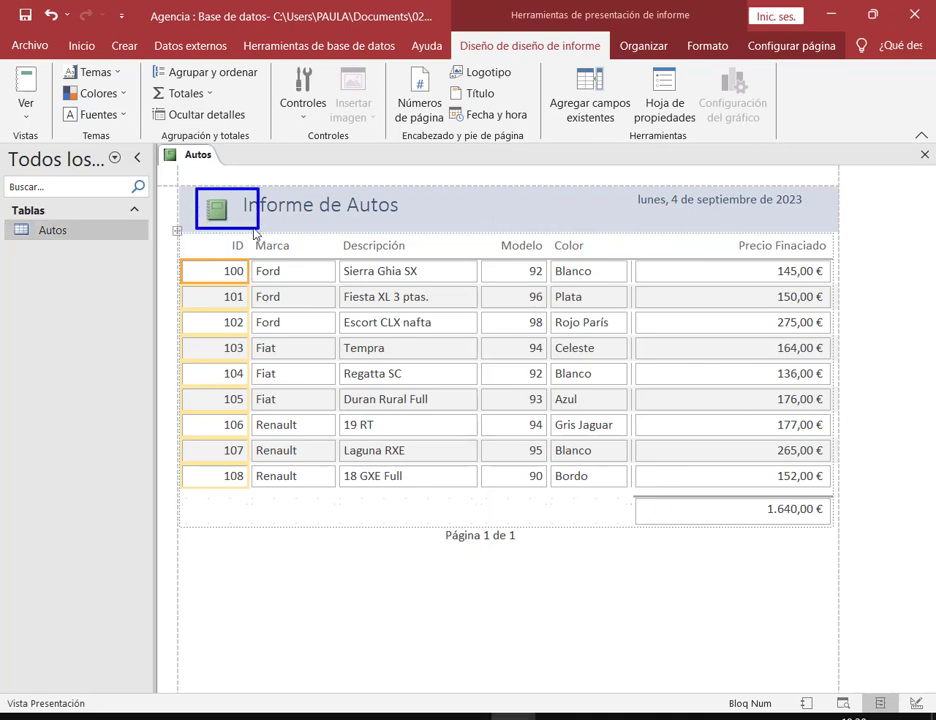
Step: Replace the report header's logo with the purple lightning photo from the example photos folder inside Imágenes
click(234, 226)
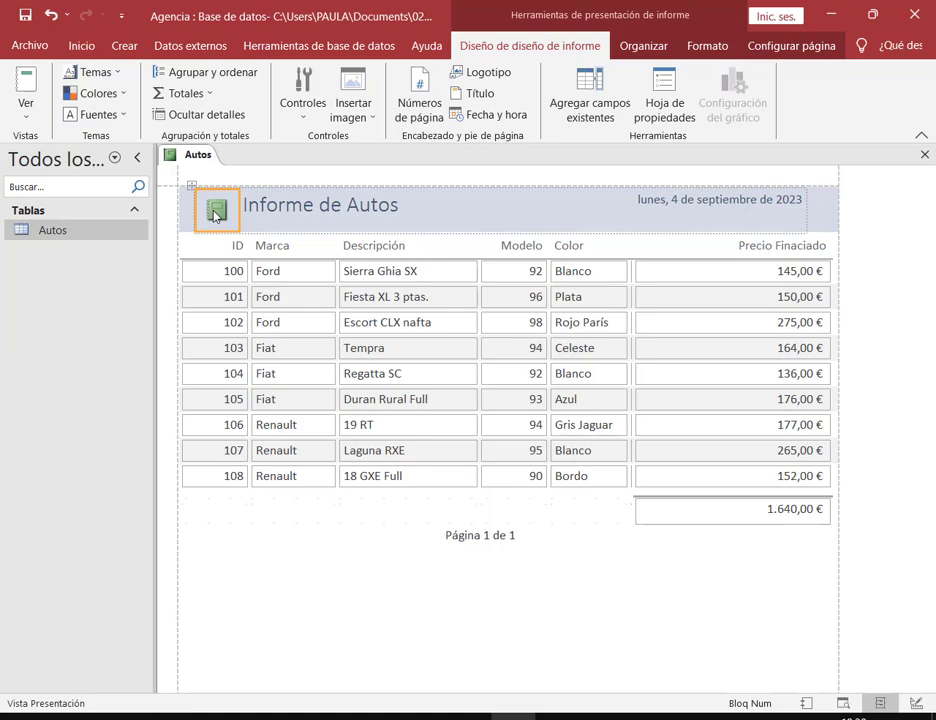
click(484, 74)
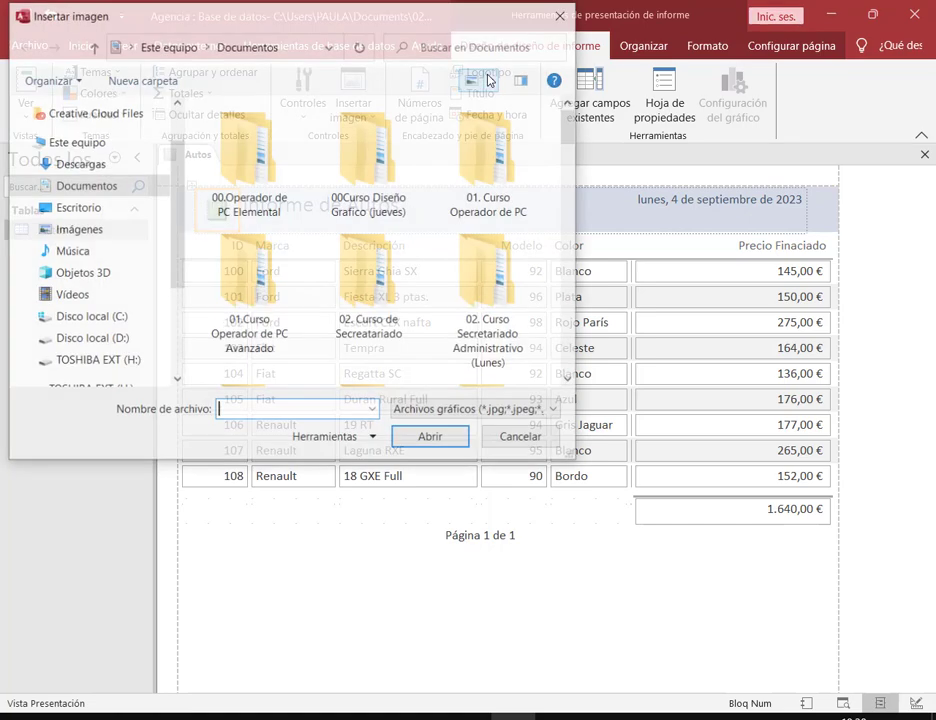
click(90, 229)
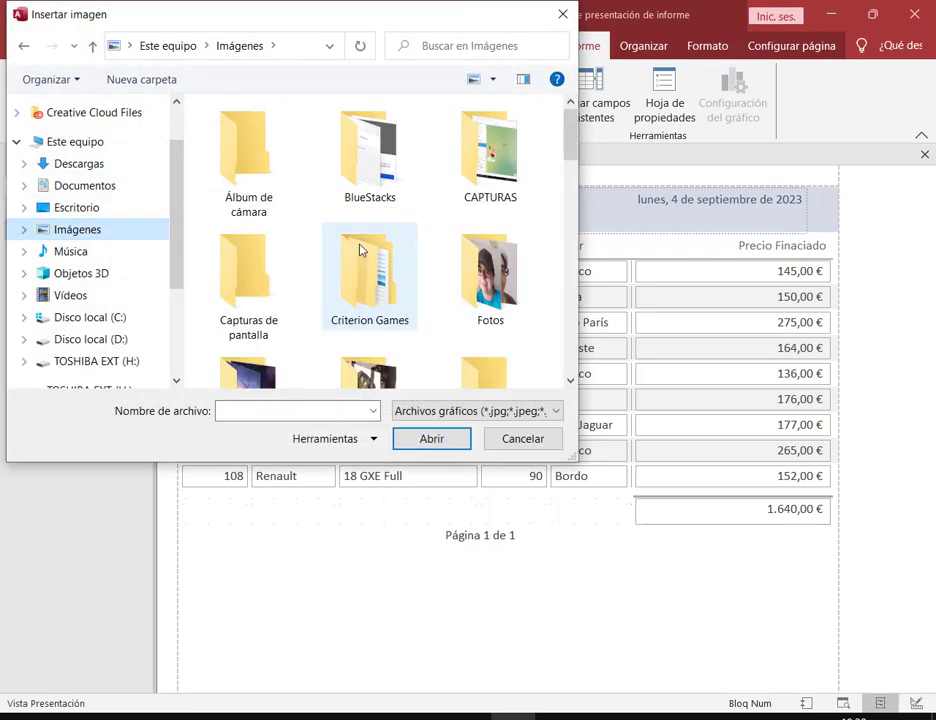
scroll(363, 285, down, 2)
double_click(245, 300)
double_click(267, 194)
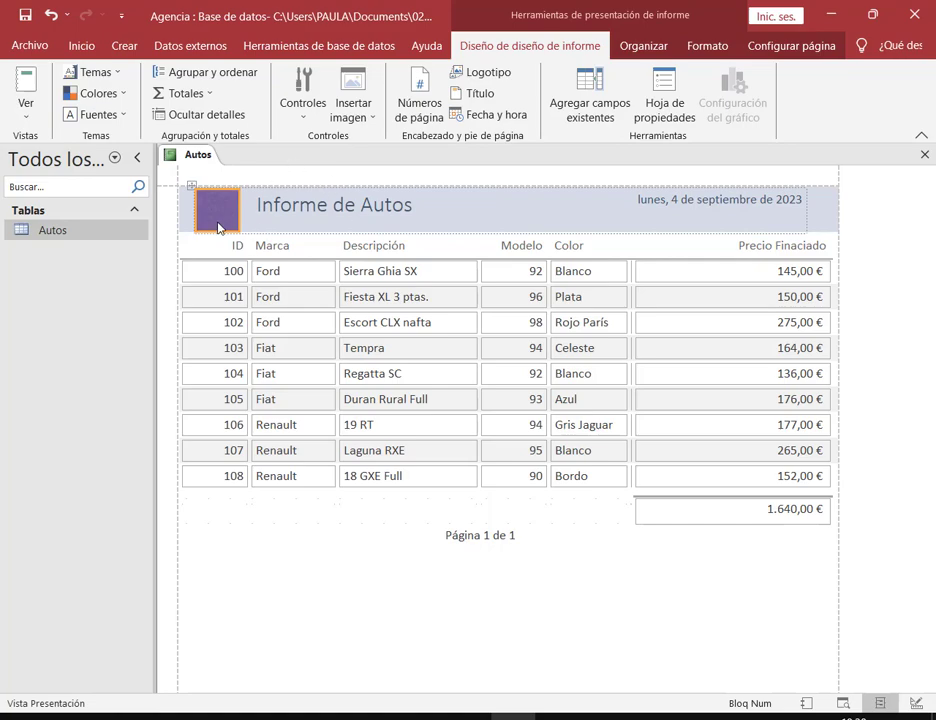
Step: Try the sunset coast photo from the same folder as the logo and undo the recent report header changes
click(494, 74)
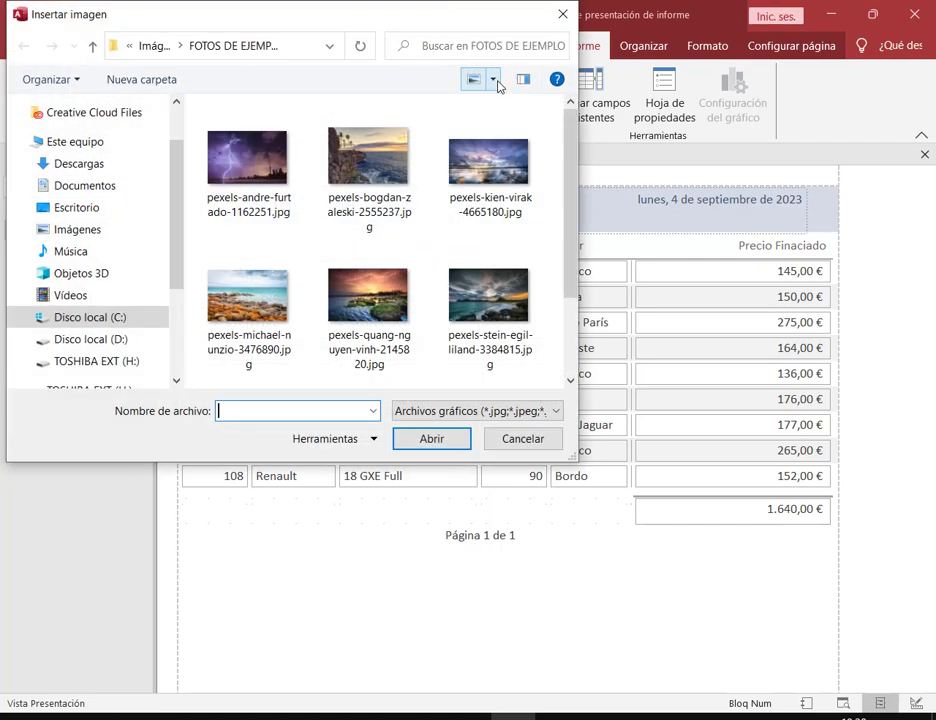
double_click(370, 318)
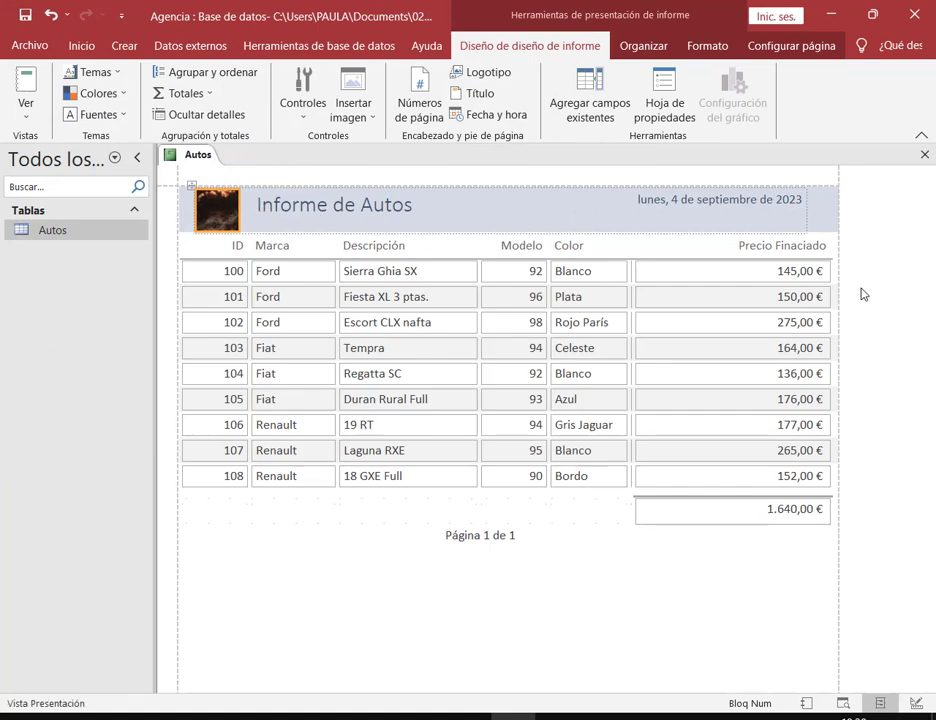
key(ctrl+z)
key(ctrl+z)
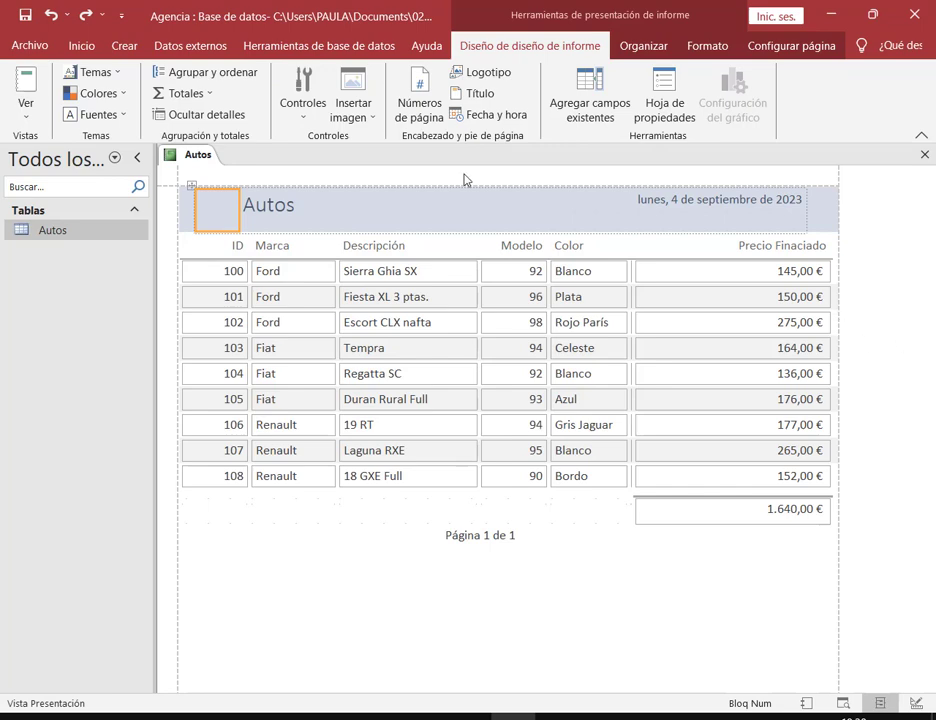
Step: Redo the title change to Informe de Autos and delete the empty logo box from the report header
click(410, 183)
click(221, 215)
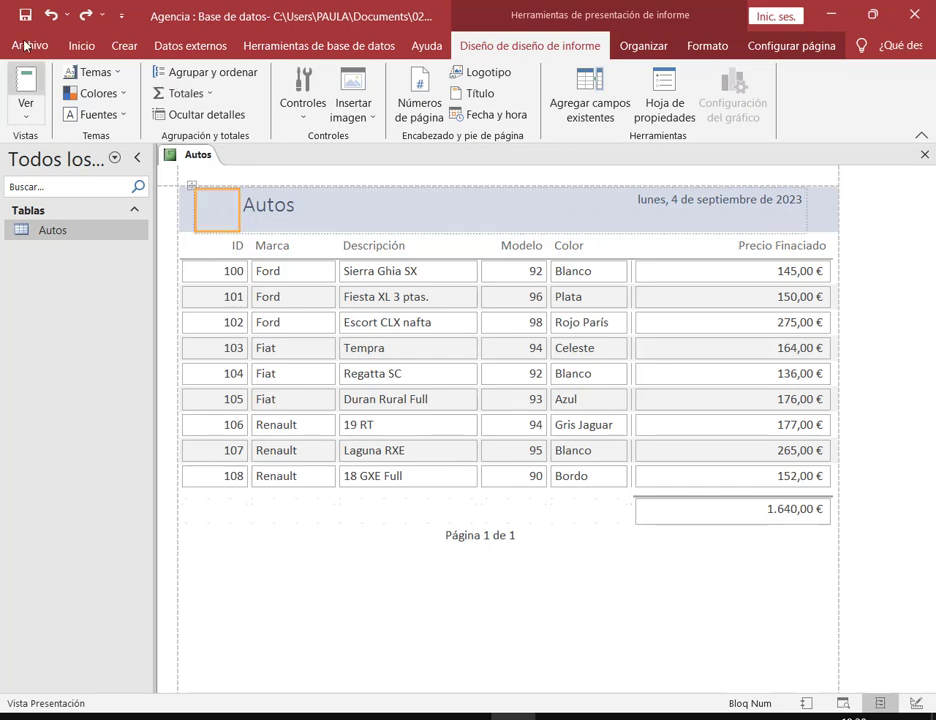
click(86, 15)
click(236, 182)
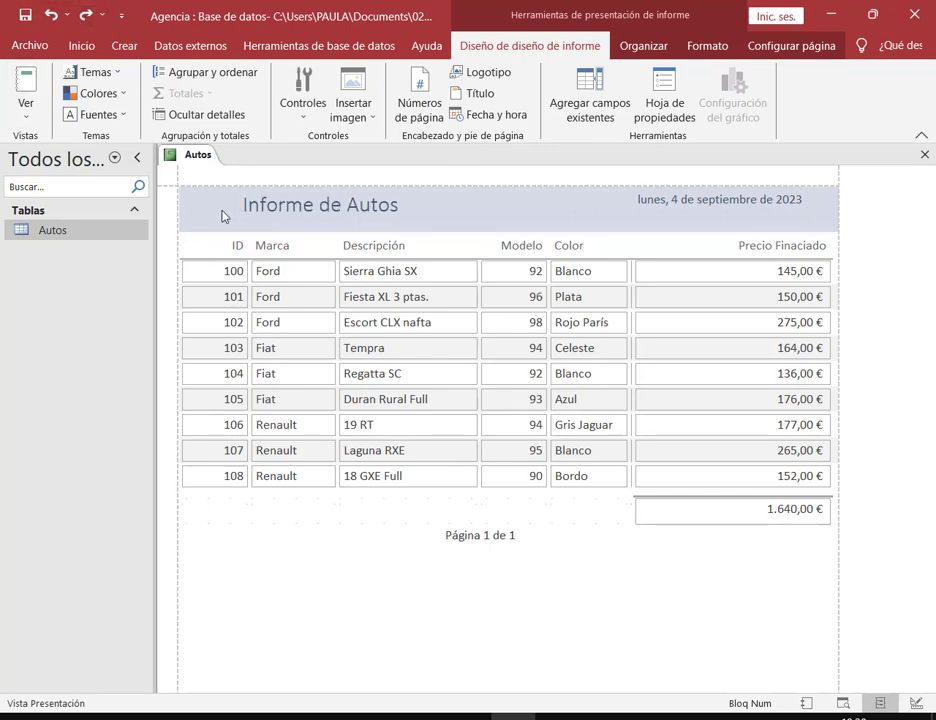
click(224, 215)
key(Delete)
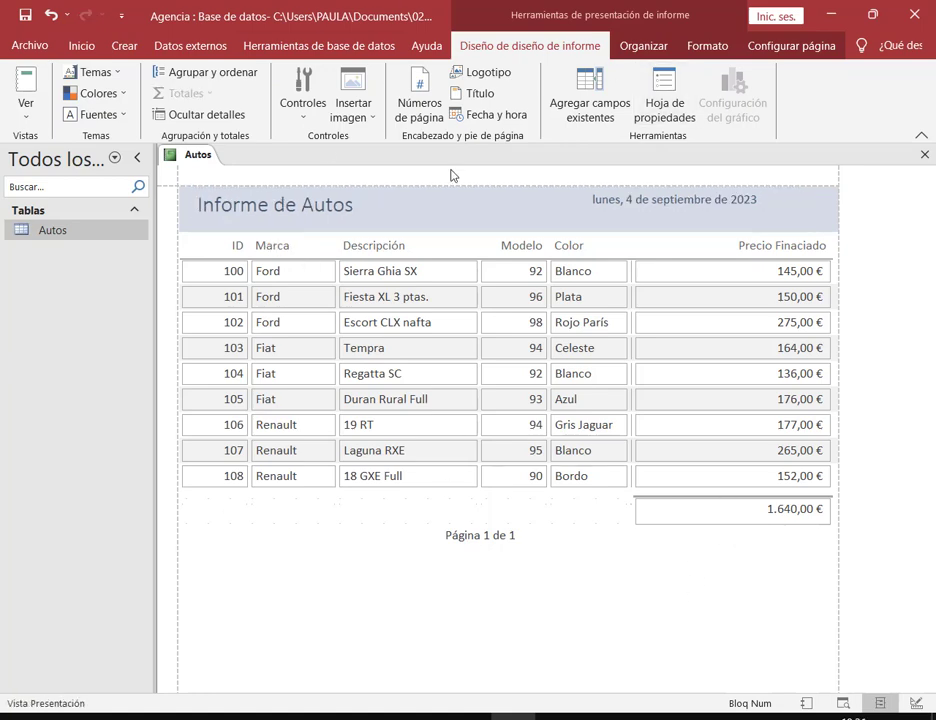
Step: Switch to the Notepad notes and correct the Informes definition to start with "Presenta" instead of "Presentaban"
click(513, 714)
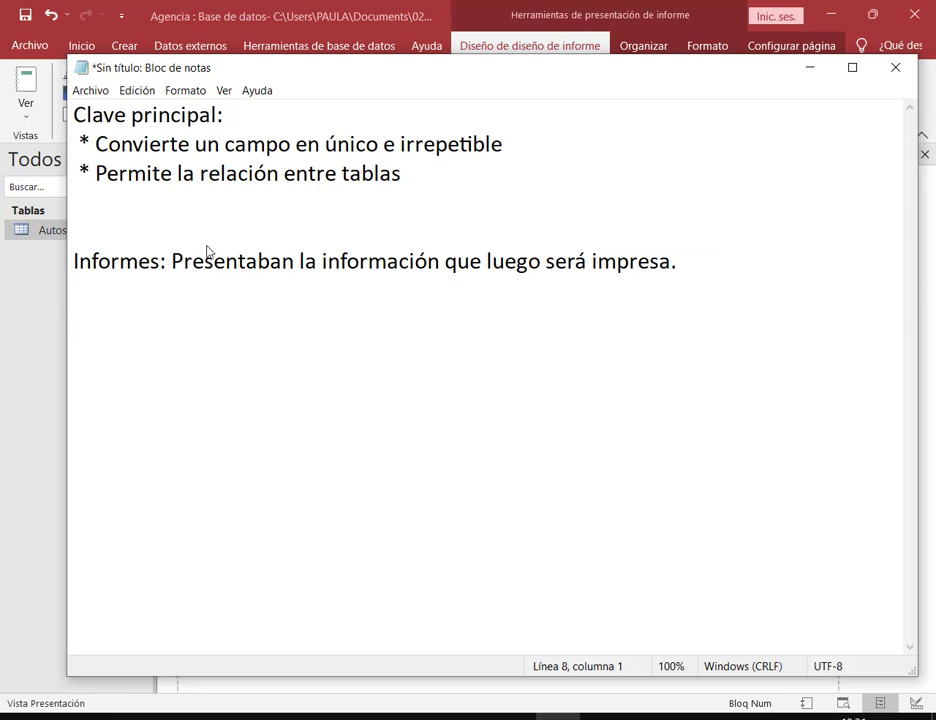
drag(171, 262, 617, 263)
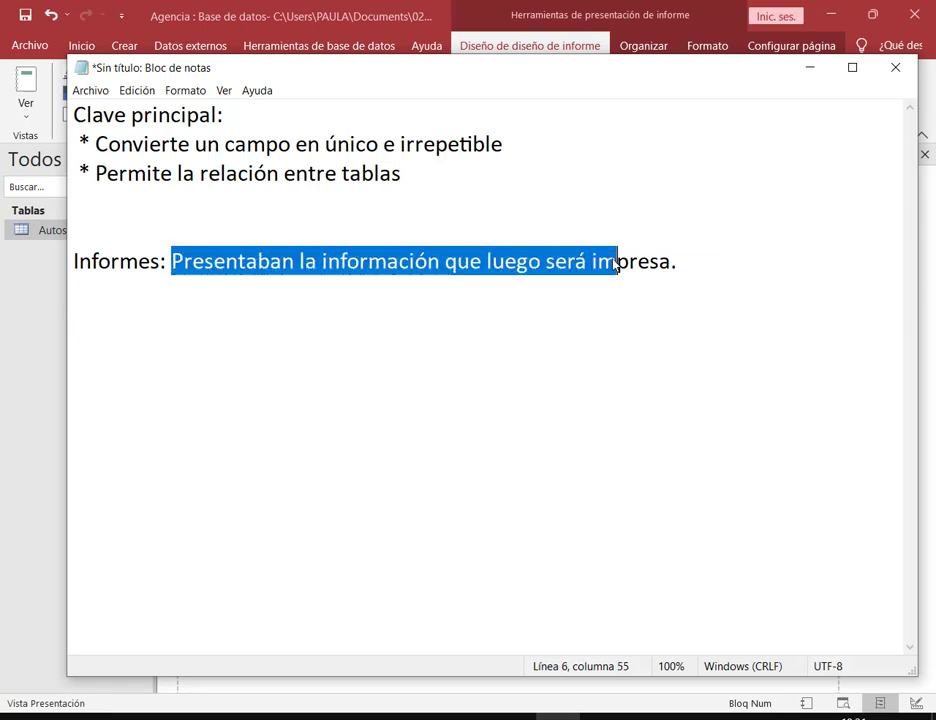
click(336, 320)
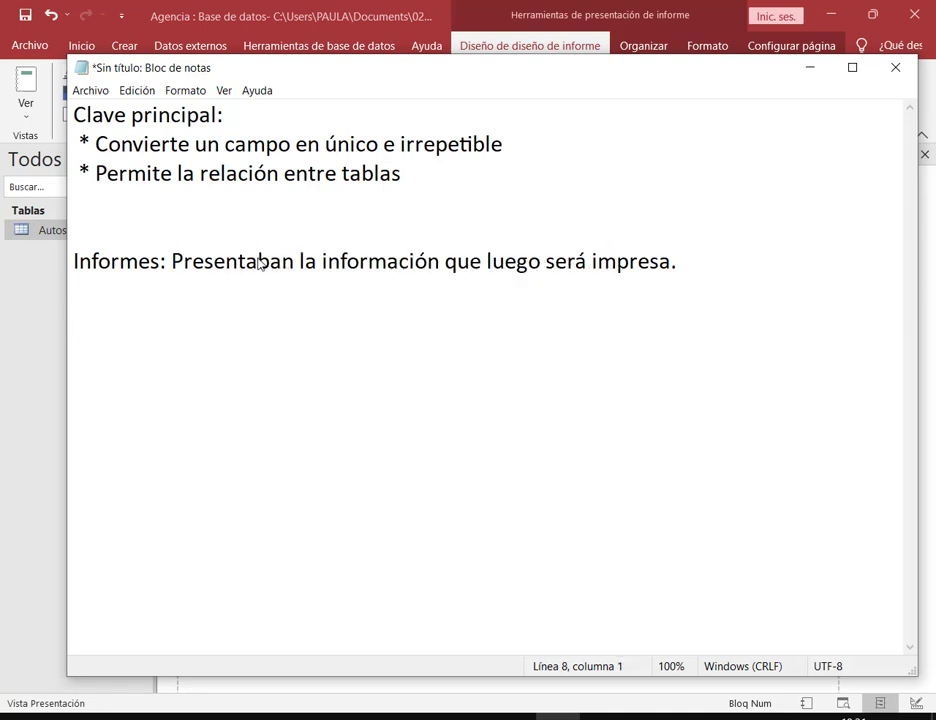
drag(258, 262, 294, 262)
key(BackSpace)
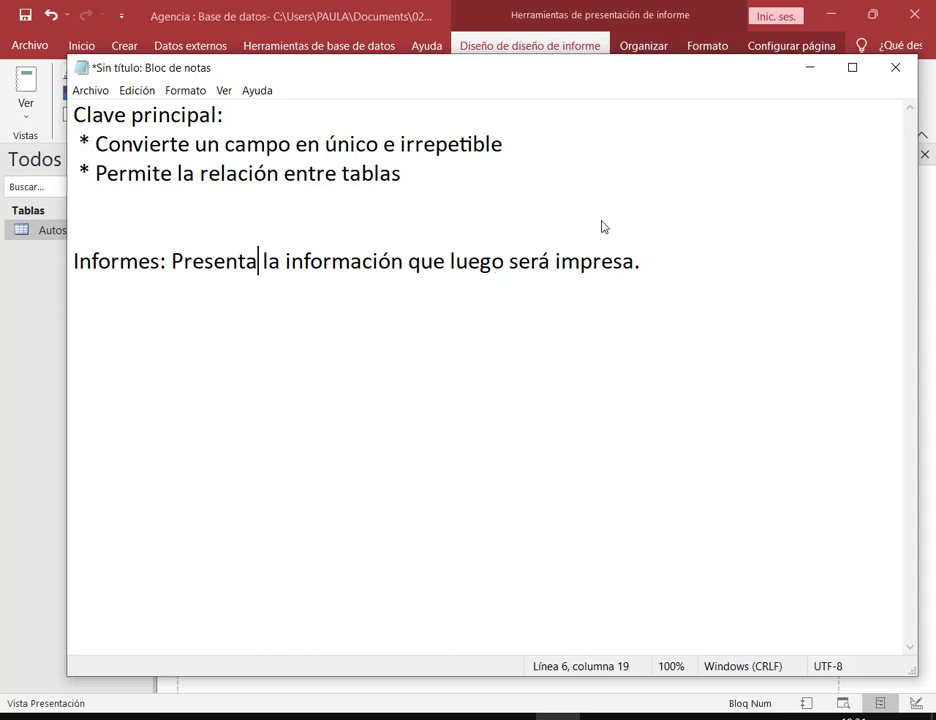
Step: Return to the Access database, save the report under the name Autos and close it
click(342, 12)
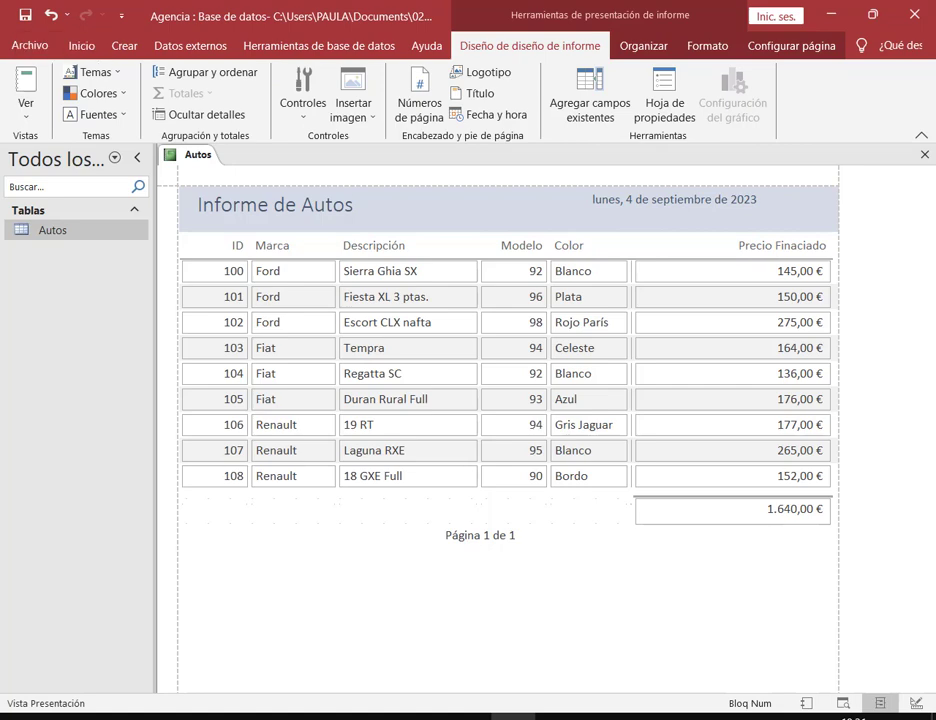
click(26, 17)
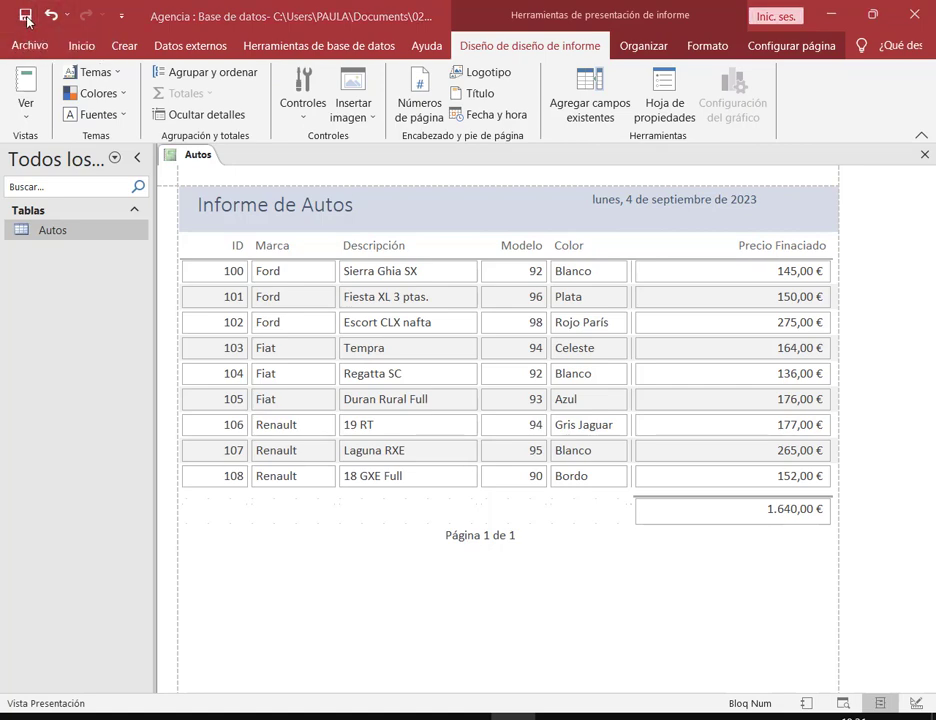
click(361, 257)
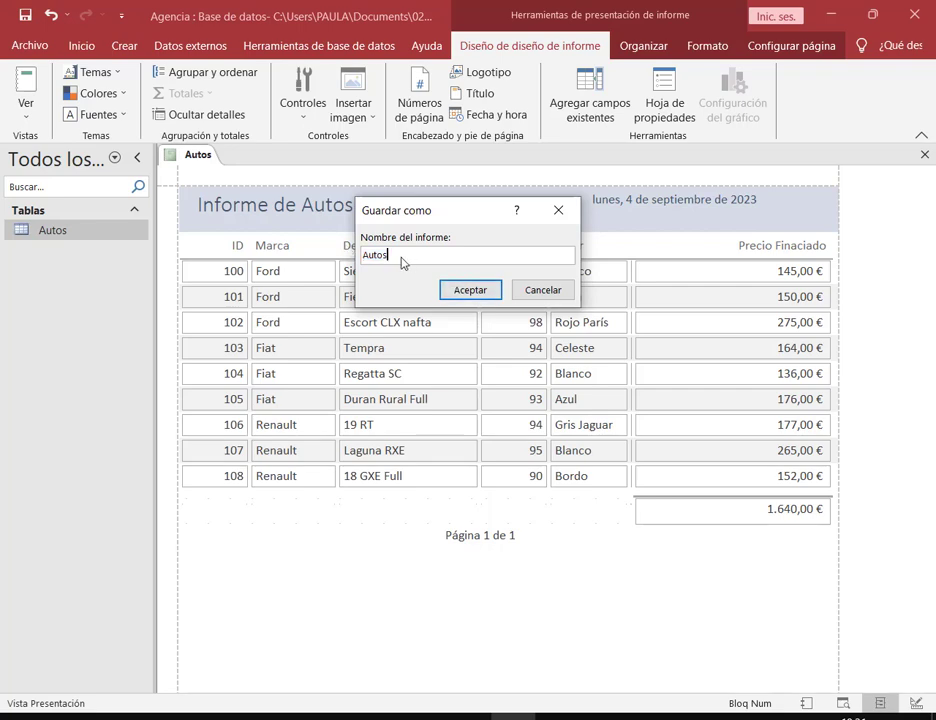
click(469, 291)
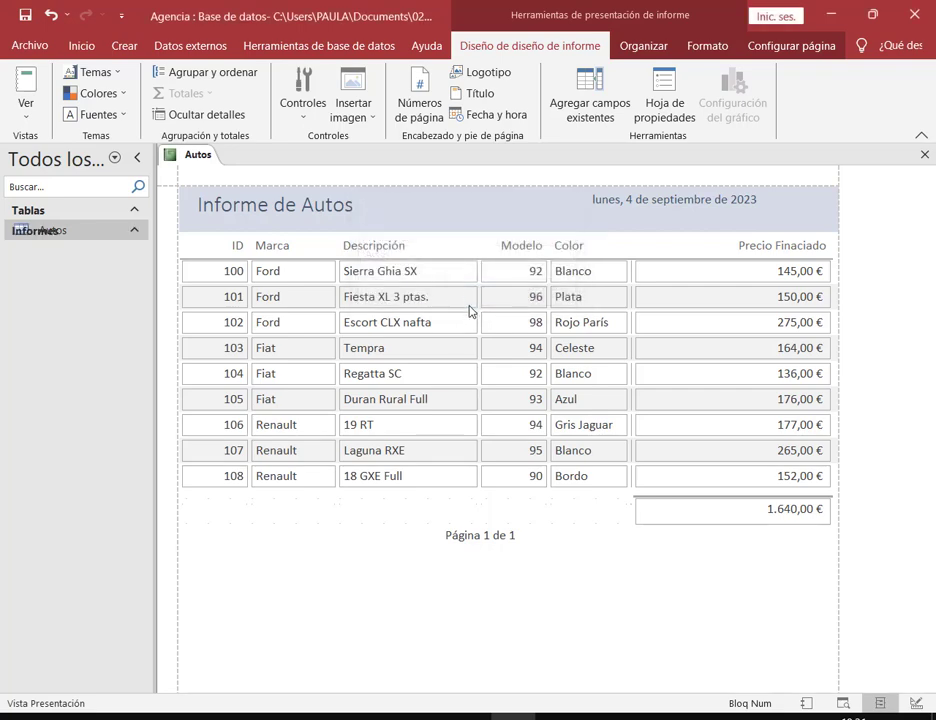
click(925, 156)
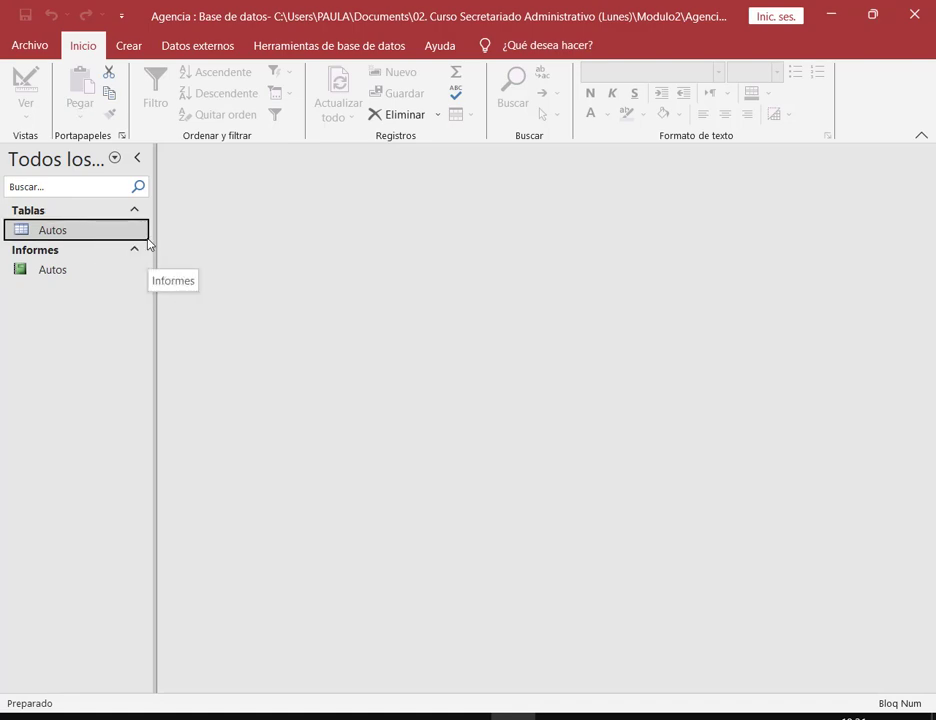
Step: Examine the available ways of creating a report, including report design, blank report and the report wizard
click(129, 47)
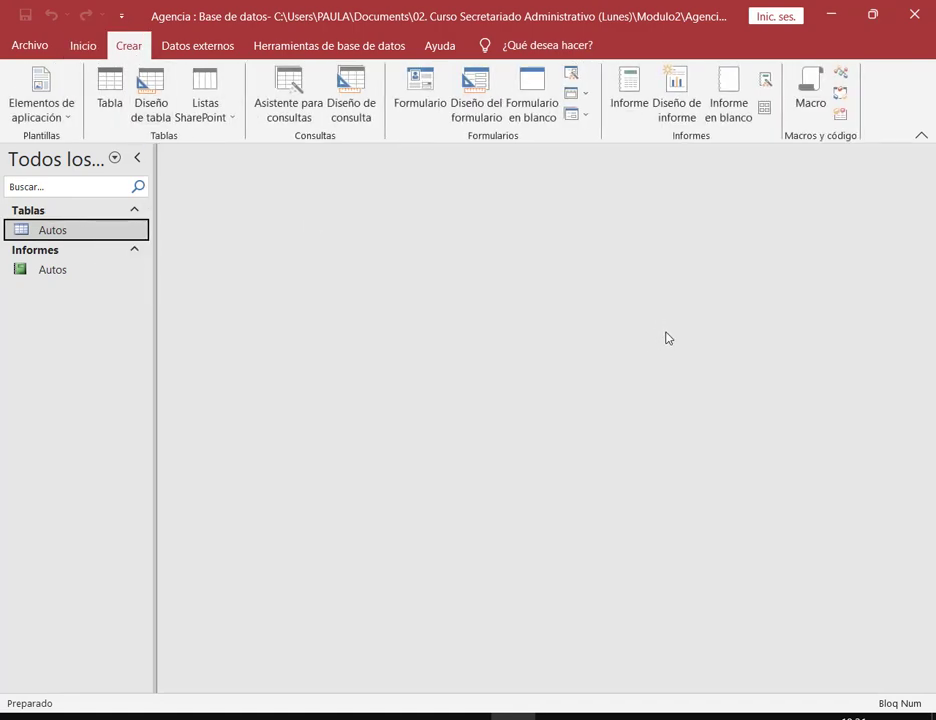
drag(603, 58, 787, 154)
drag(668, 172, 670, 126)
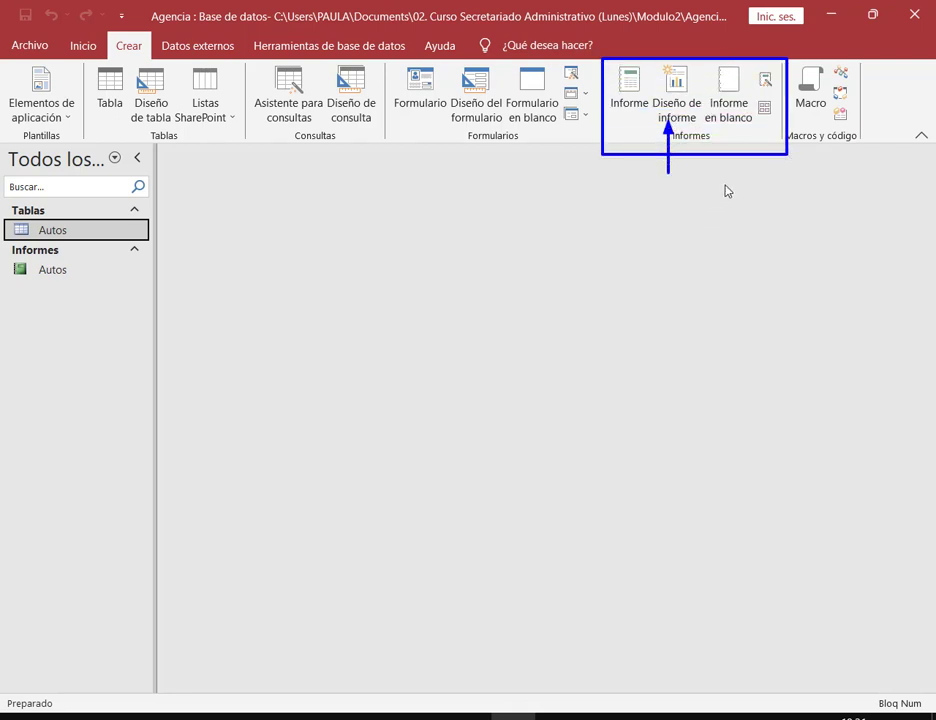
drag(724, 197, 726, 126)
drag(752, 66, 779, 96)
mouse_move(802, 44)
mouse_down()
mouse_move(790, 70)
mouse_move(772, 76)
mouse_up()
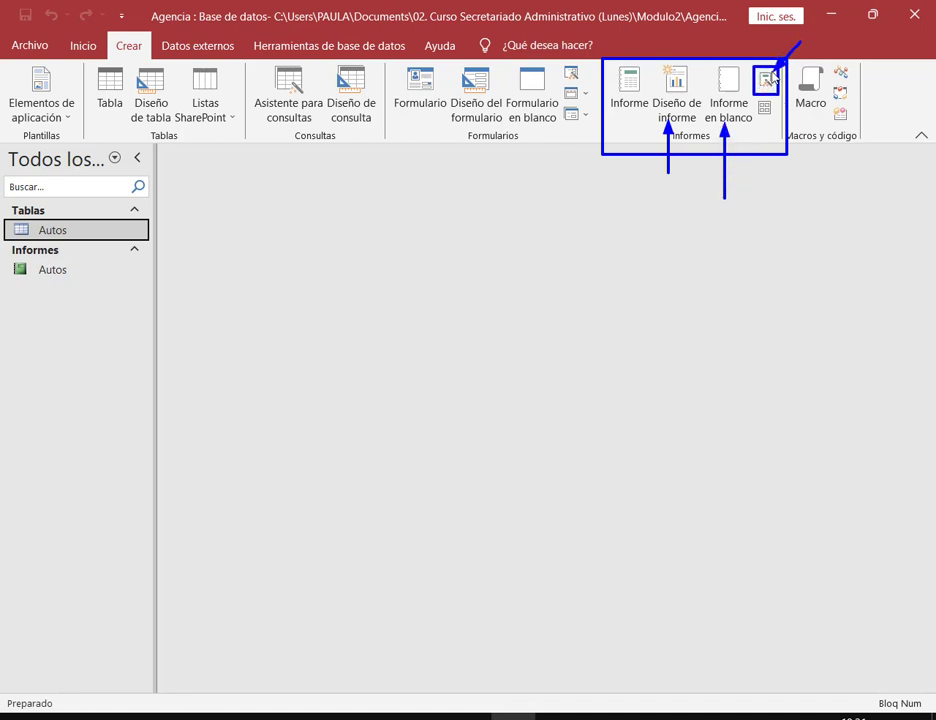
key(Escape)
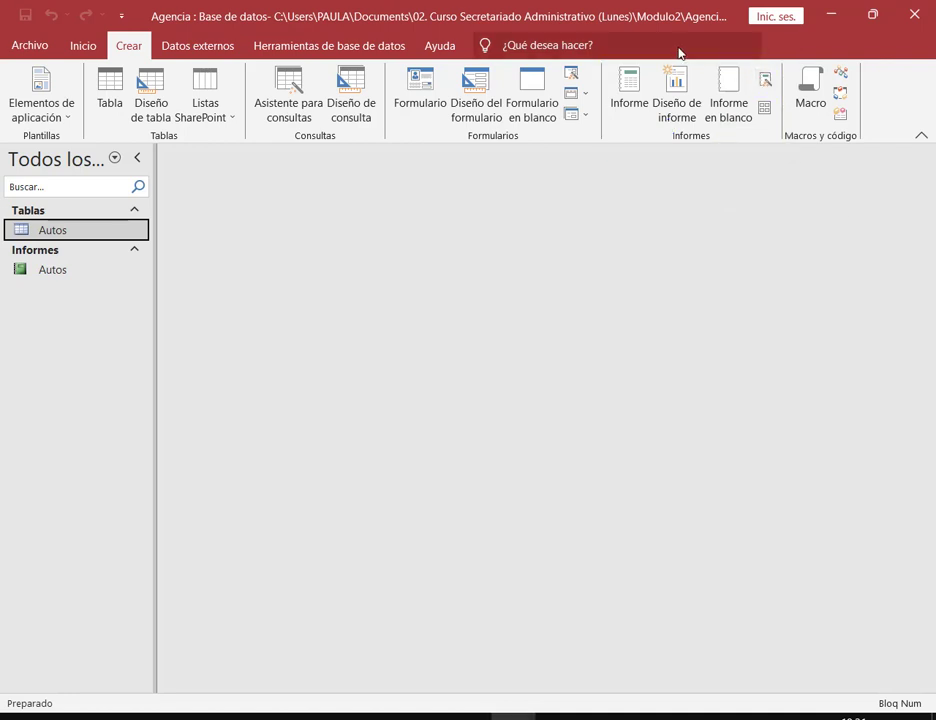
drag(643, 63, 759, 137)
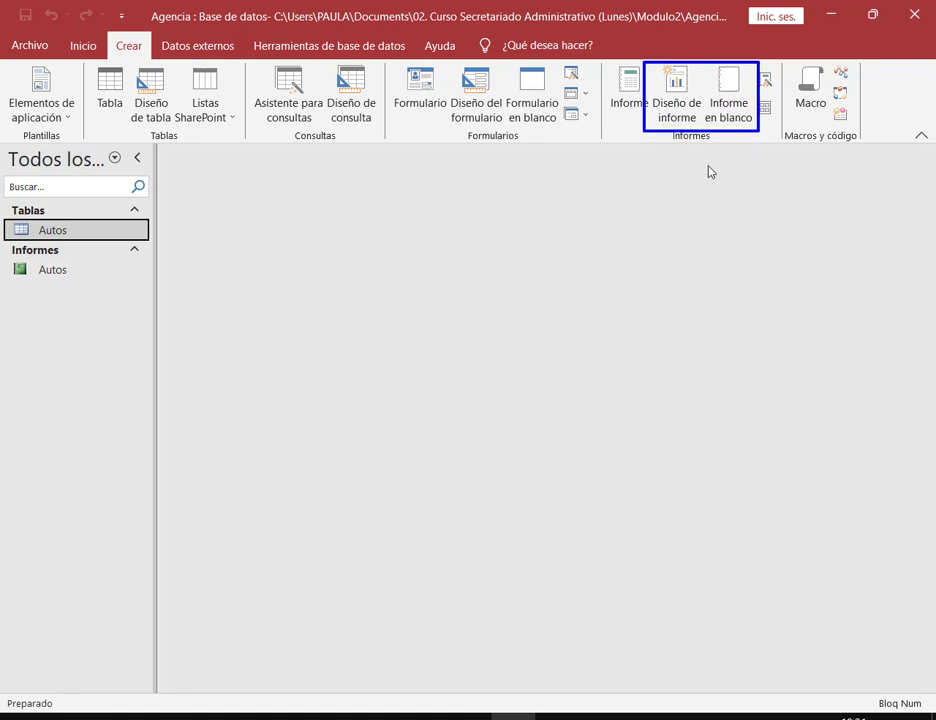
key(Escape)
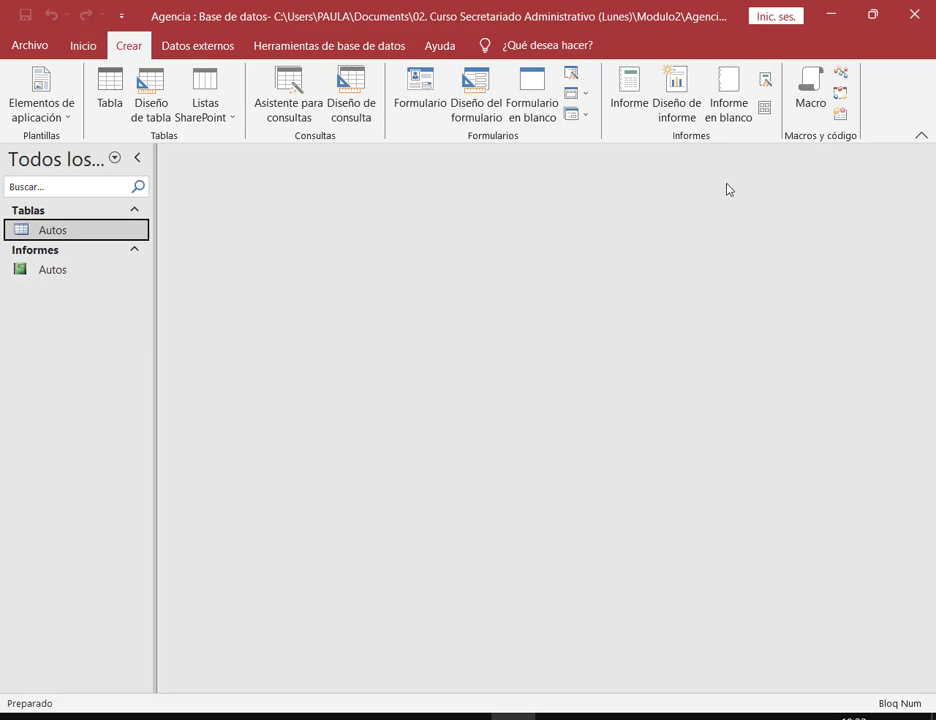
Step: Start the report wizard based on the Autos table and review its available fields and the options for adding them
click(762, 79)
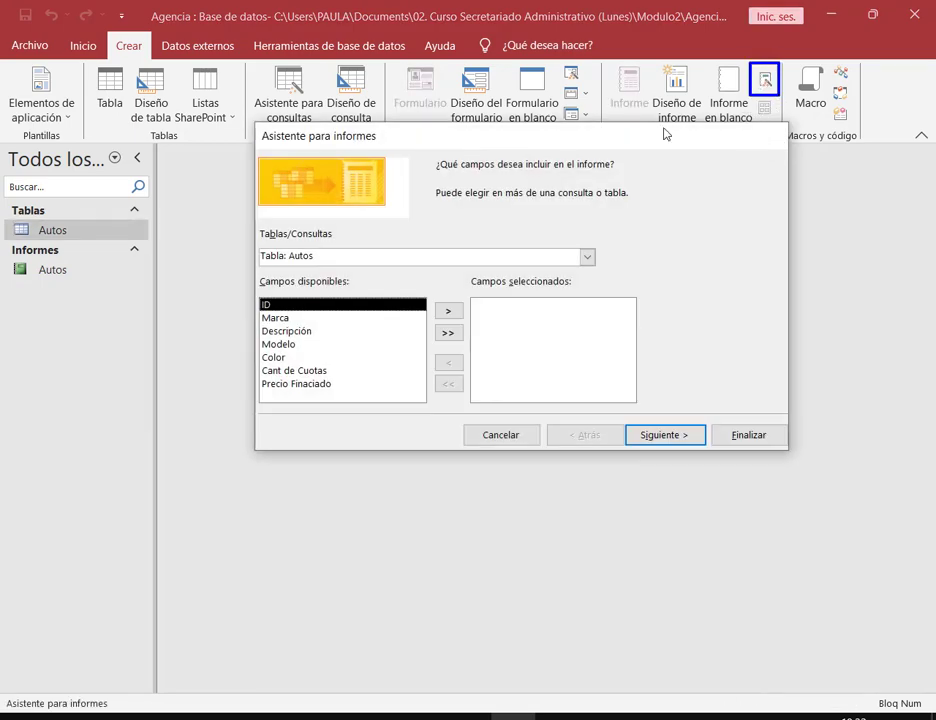
drag(259, 129, 390, 152)
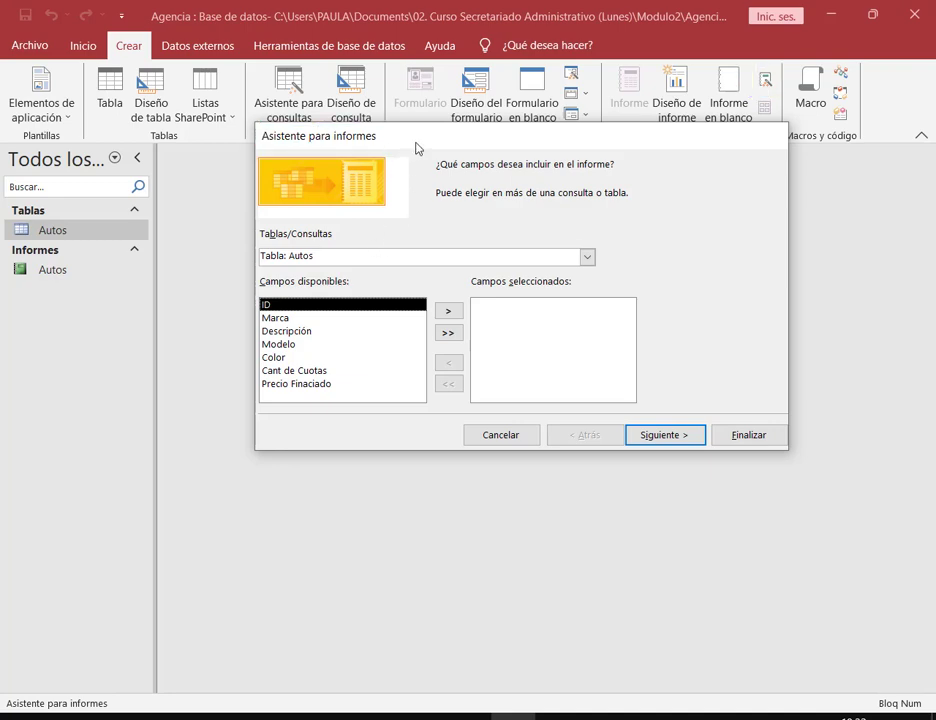
drag(418, 147, 428, 134)
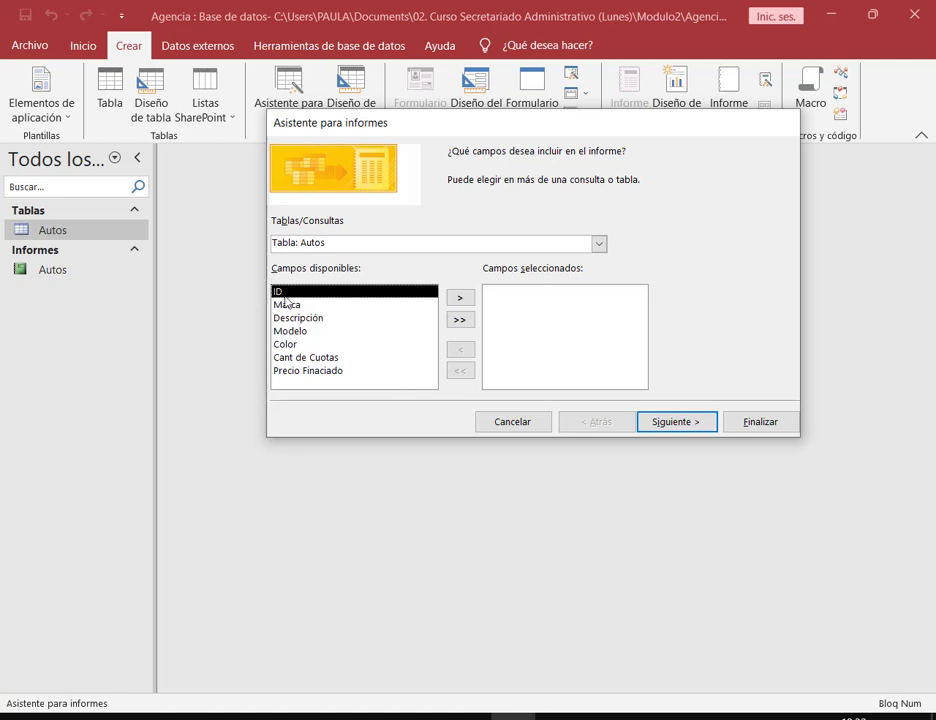
drag(268, 281, 358, 386)
drag(442, 283, 478, 337)
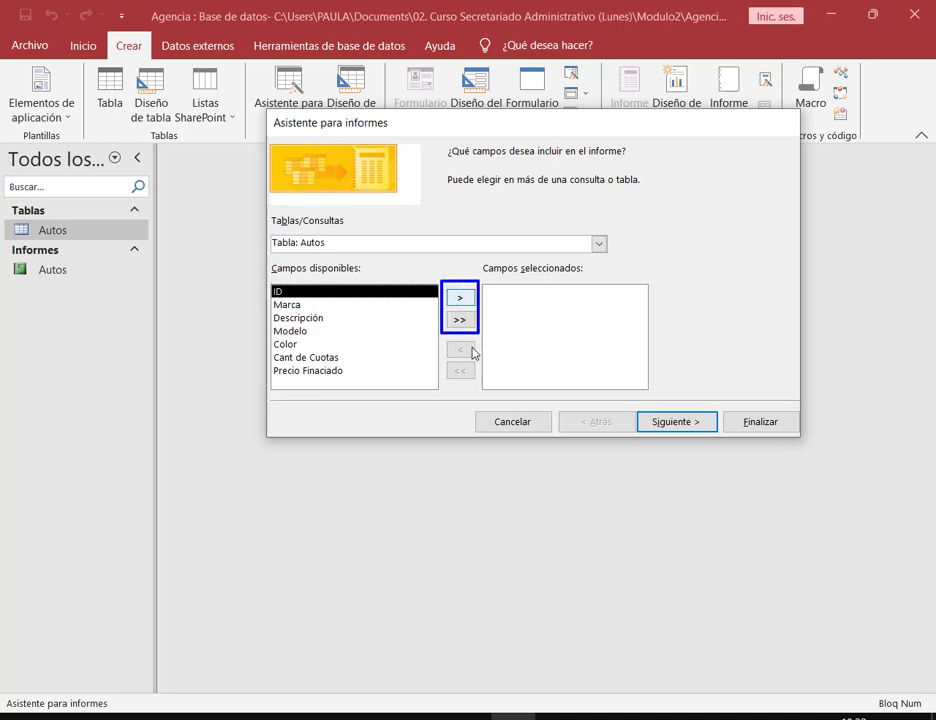
drag(510, 271, 472, 294)
drag(213, 273, 271, 290)
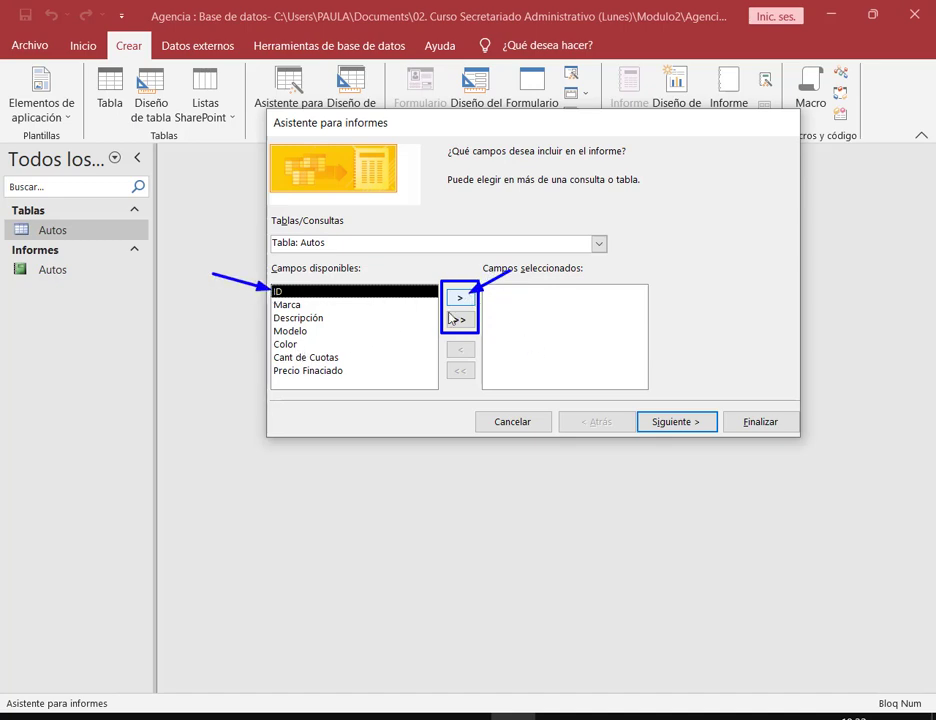
drag(518, 301, 480, 318)
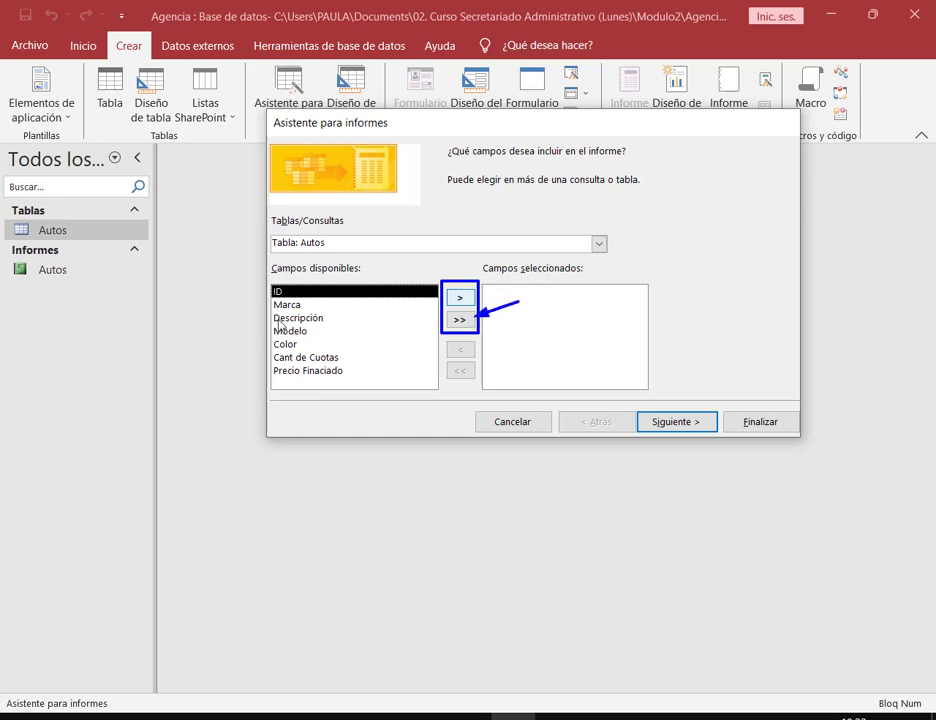
mouse_move(266, 283)
mouse_down()
mouse_move(347, 352)
mouse_move(356, 381)
mouse_up()
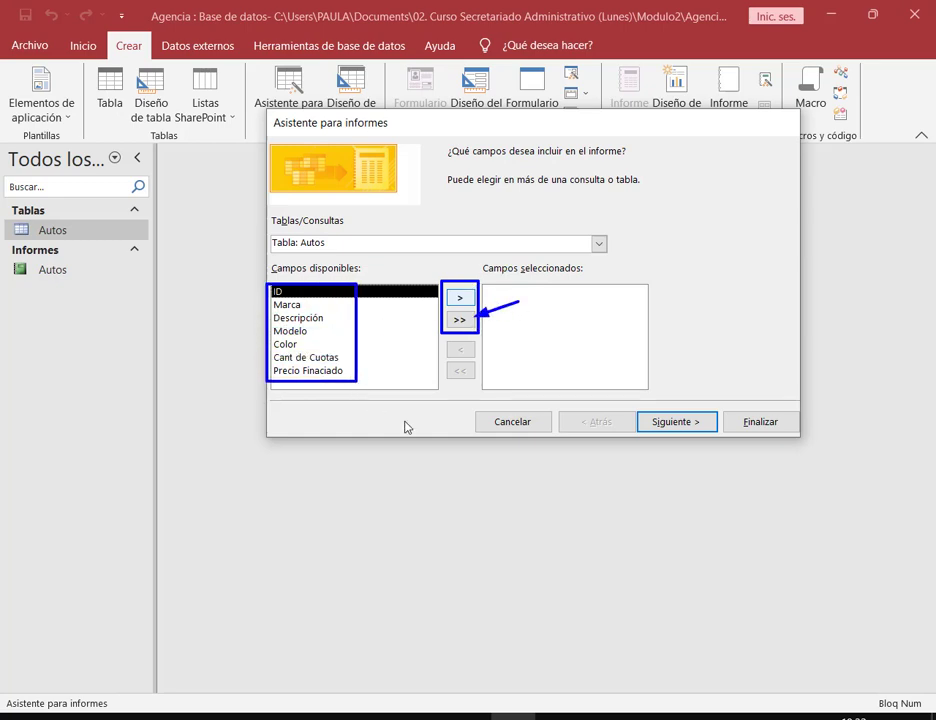
key(Escape)
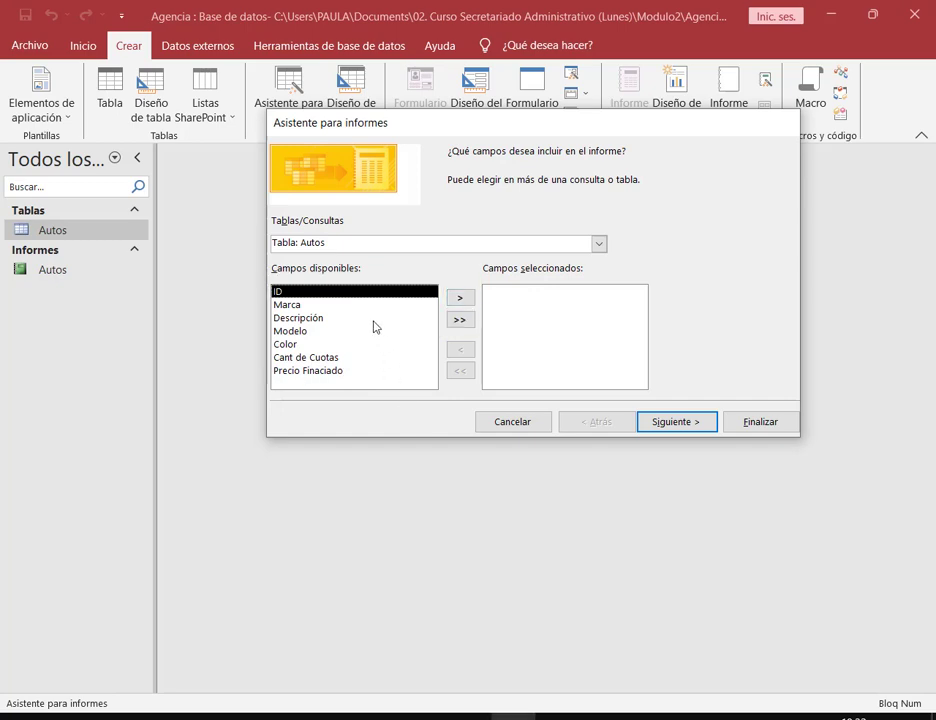
Step: Include ID, Marca, Descripción, Modelo, Color and Precio Finaciado in the report, leave out Cant de Cuotas, and proceed to the grouping levels
click(460, 299)
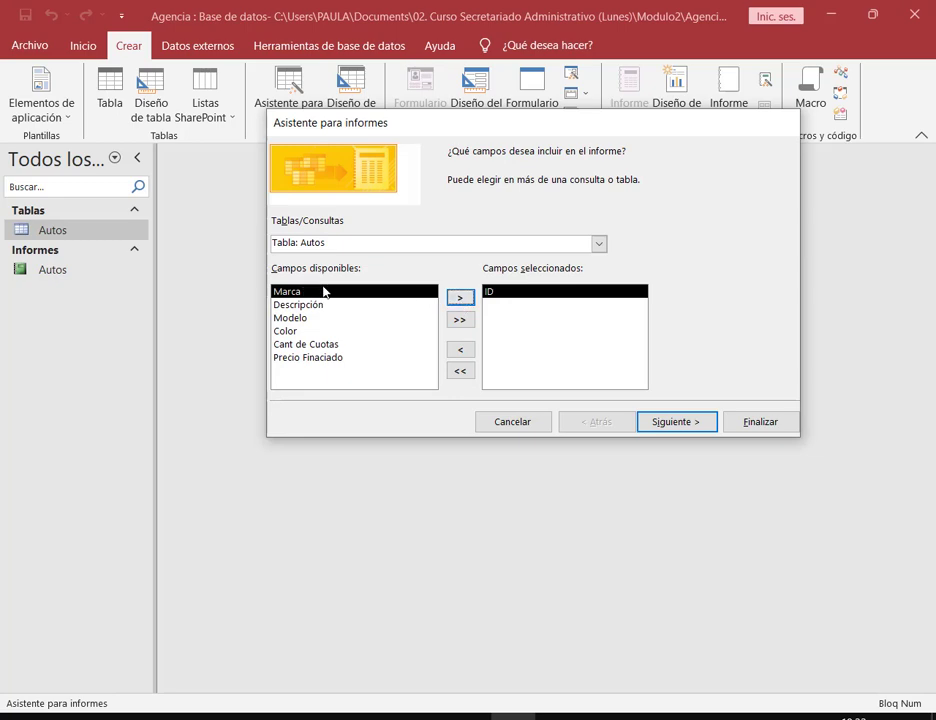
mouse_move(323, 291)
mouse_down()
mouse_move(405, 241)
mouse_move(487, 288)
mouse_move(486, 266)
mouse_up()
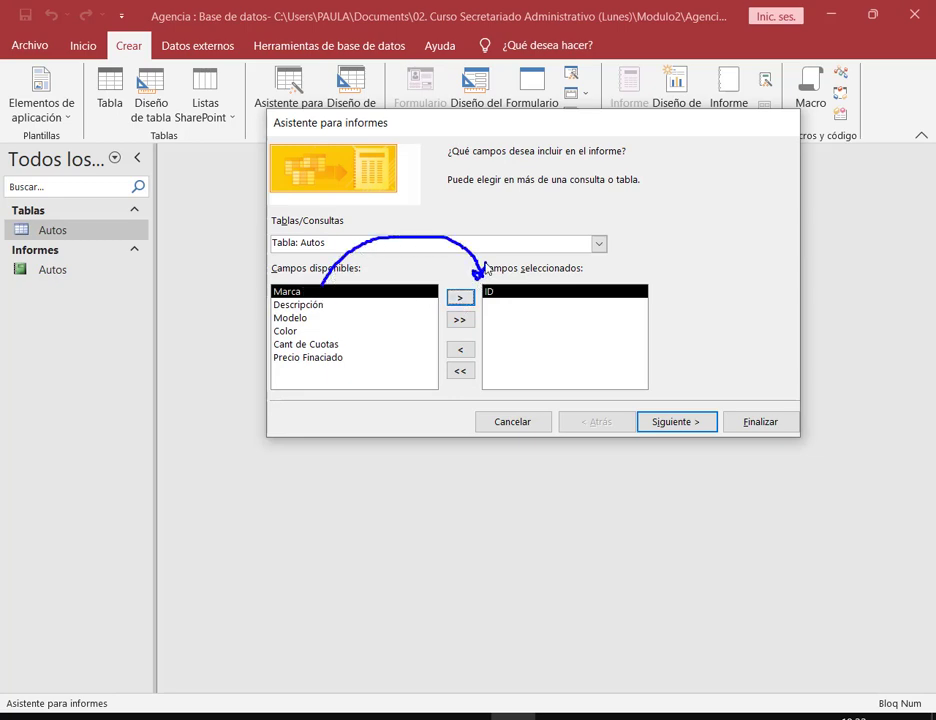
key(Escape)
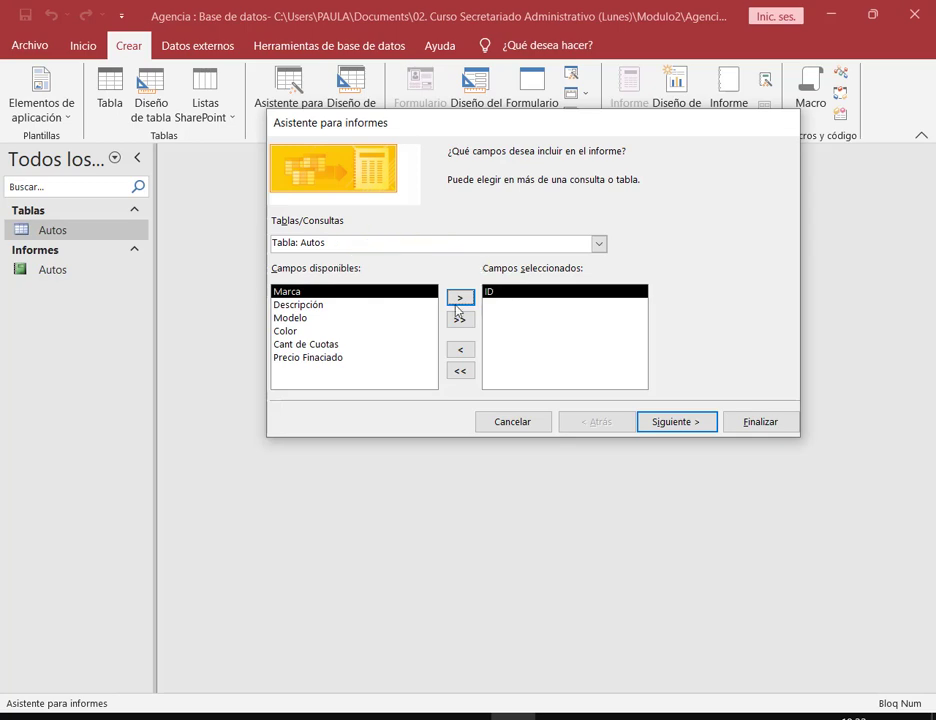
click(462, 298)
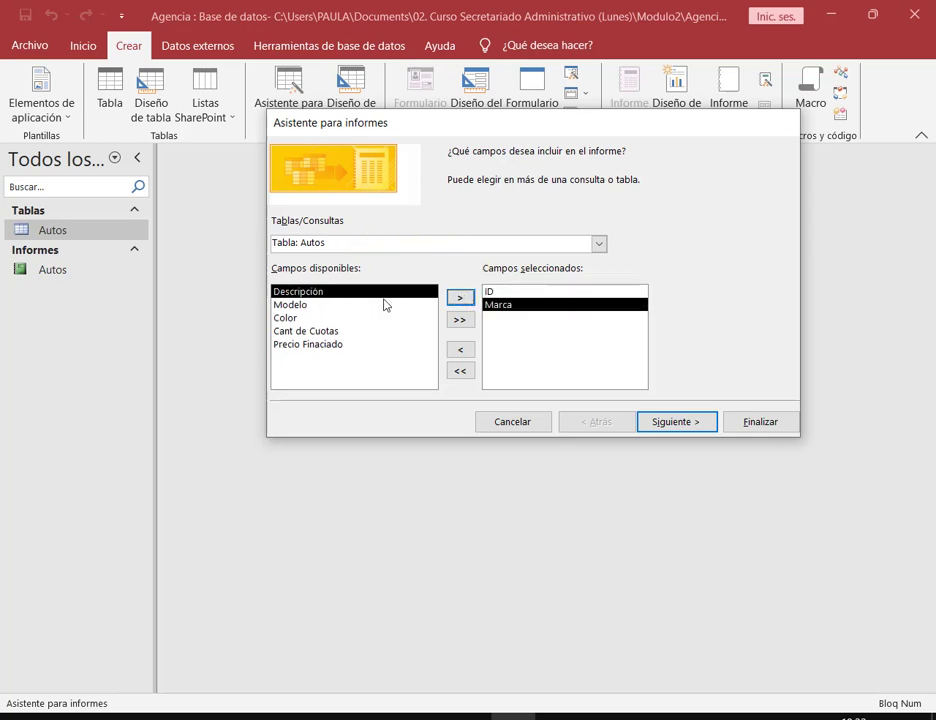
click(460, 297)
click(460, 299)
click(460, 299)
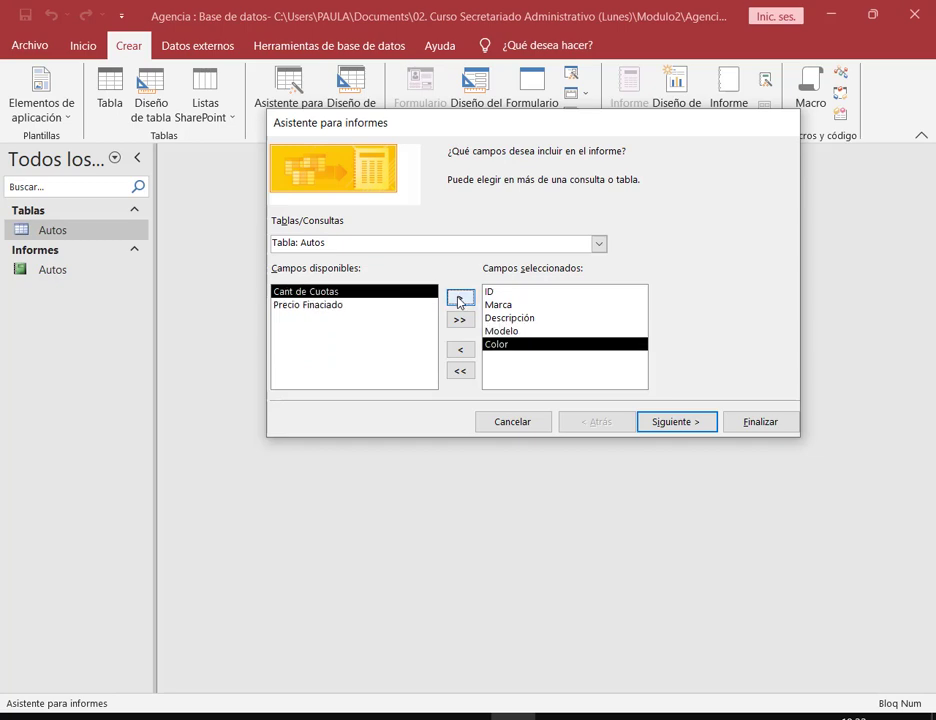
click(390, 305)
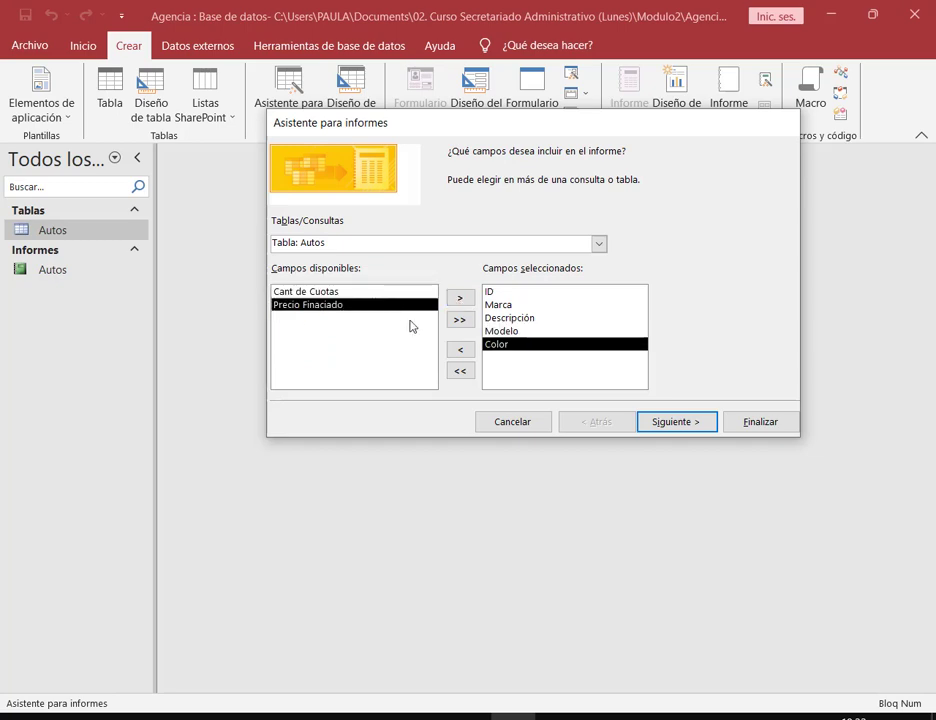
double_click(460, 297)
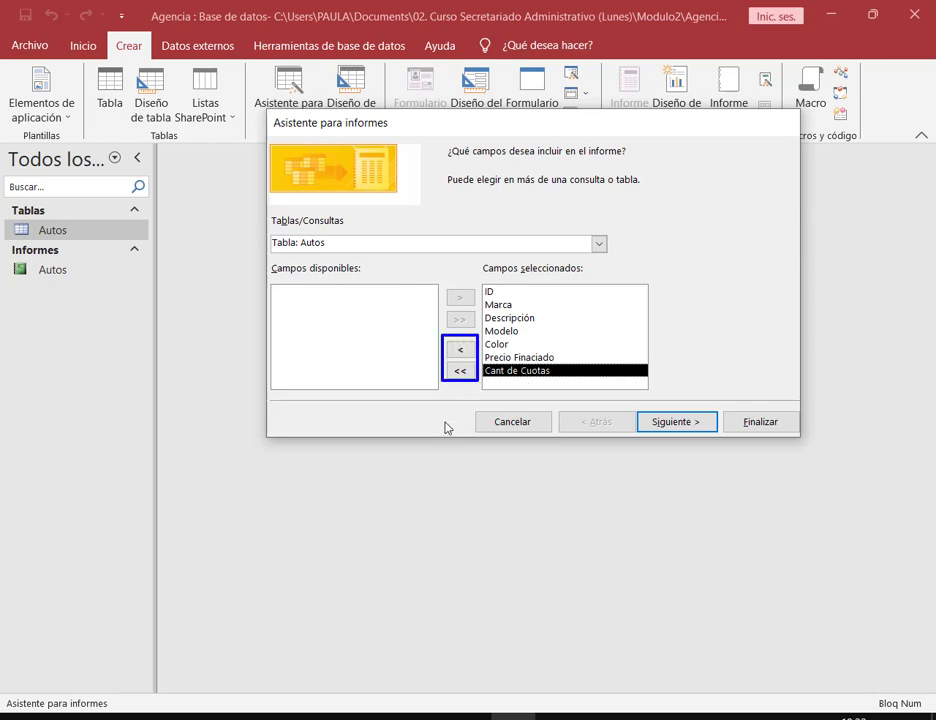
click(460, 349)
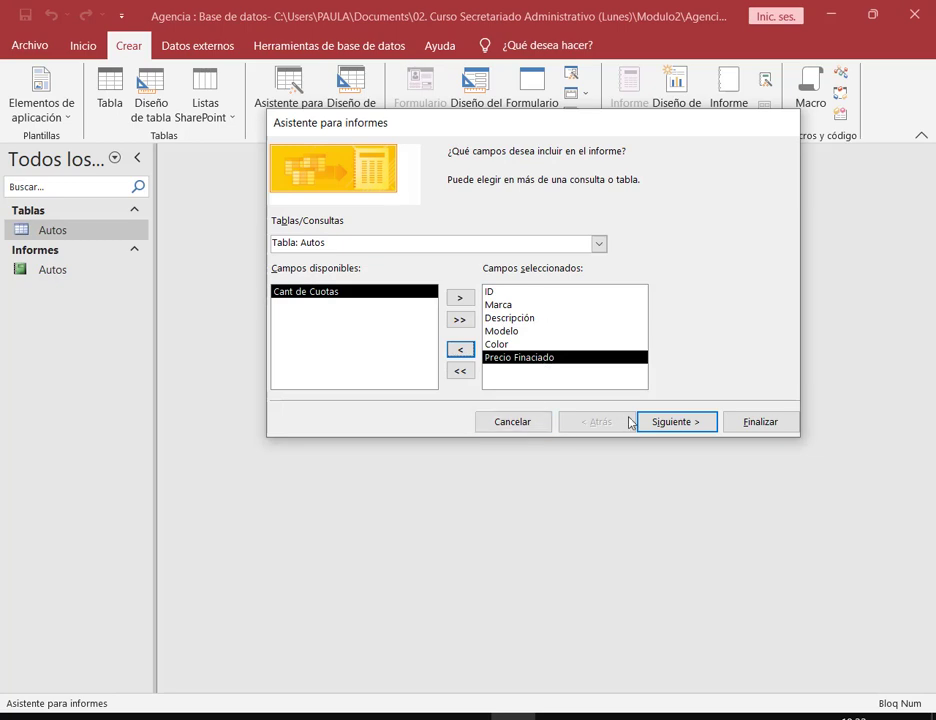
click(675, 421)
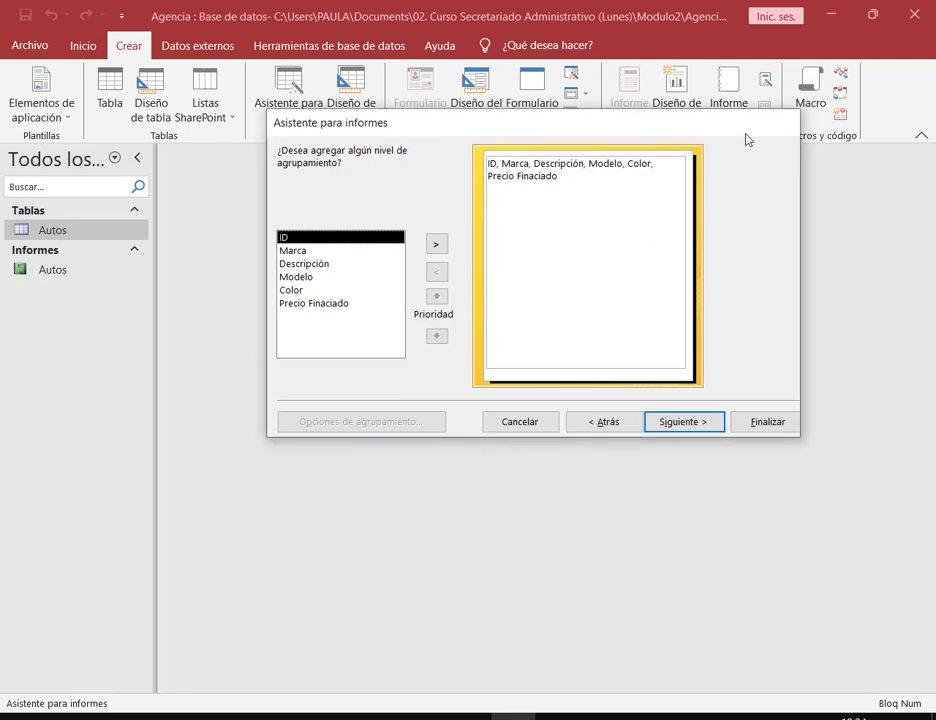
Step: Switch to Tabla.pdf in the browser and examine how the cars could be grouped by Marca, Modelo or Color
click(215, 710)
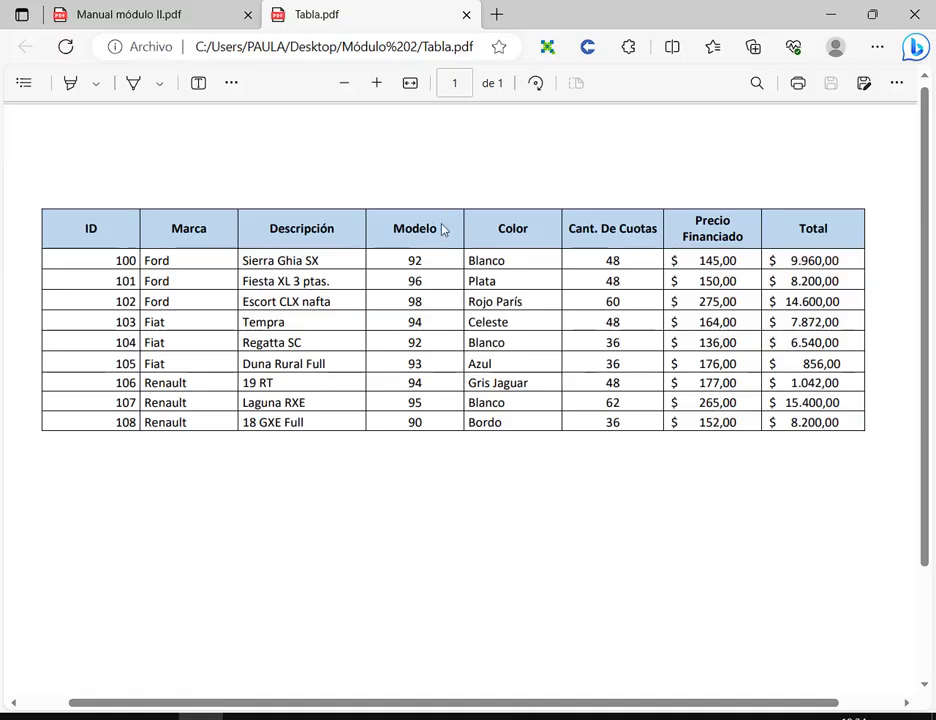
drag(38, 195, 876, 450)
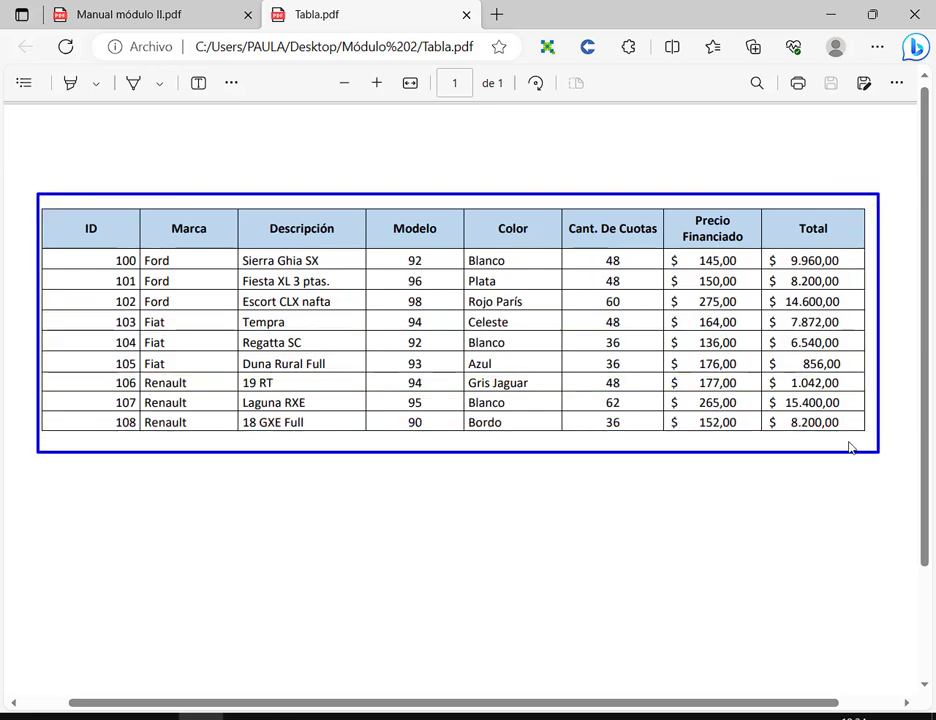
drag(38, 252, 867, 313)
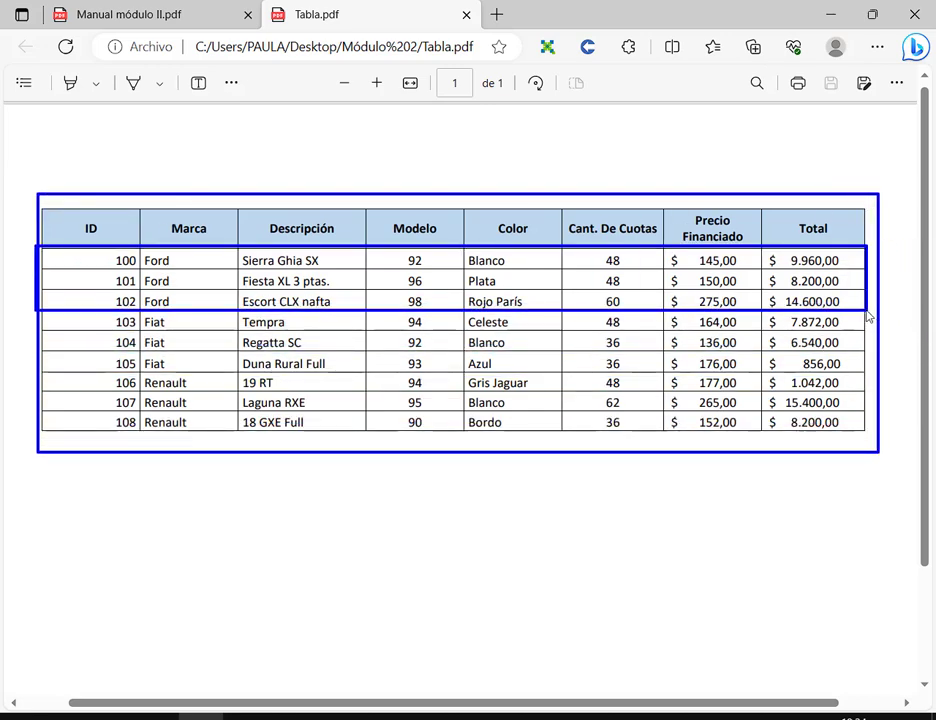
drag(36, 312, 867, 369)
drag(31, 374, 856, 438)
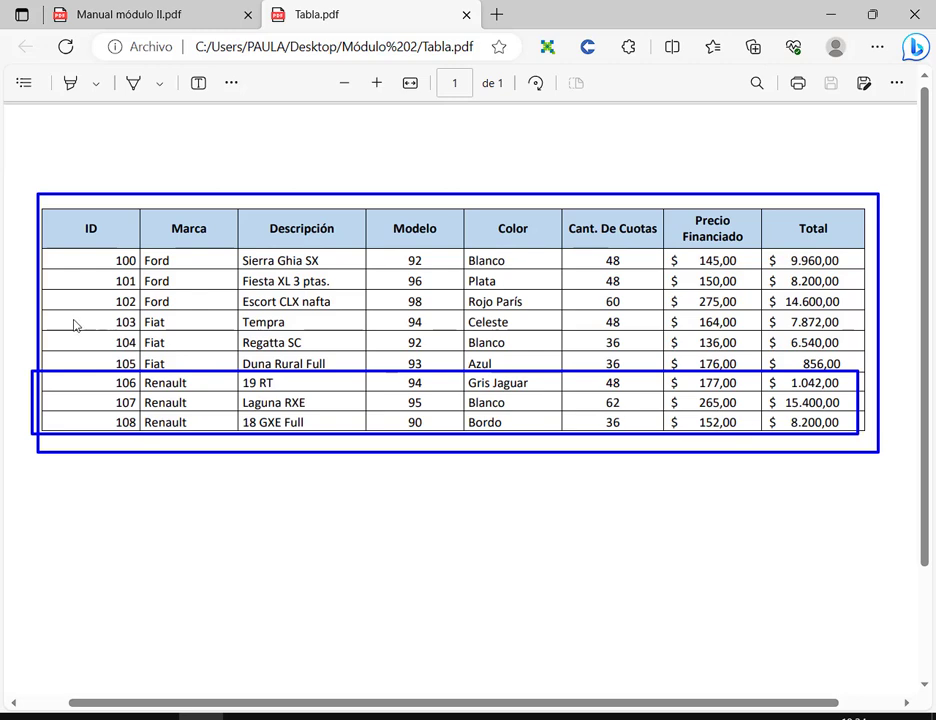
drag(36, 311, 879, 376)
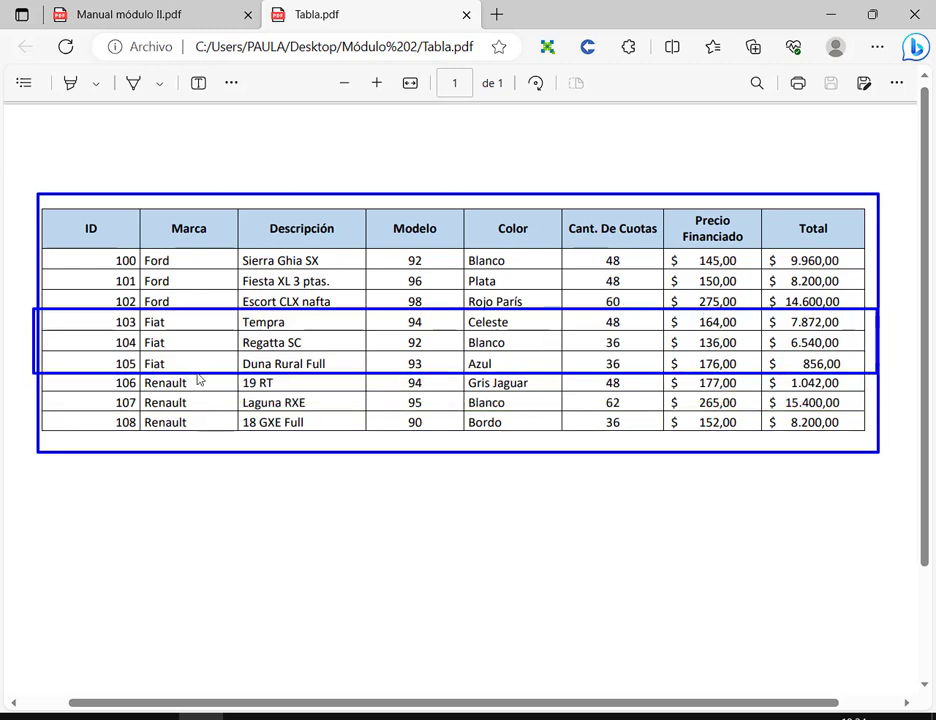
key(e)
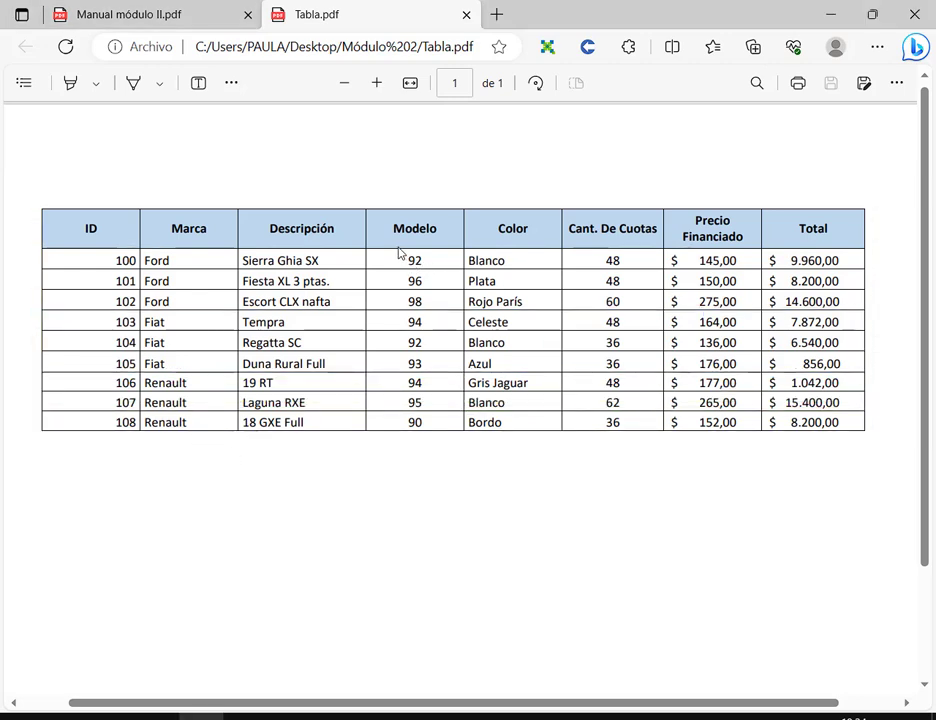
drag(399, 249, 445, 436)
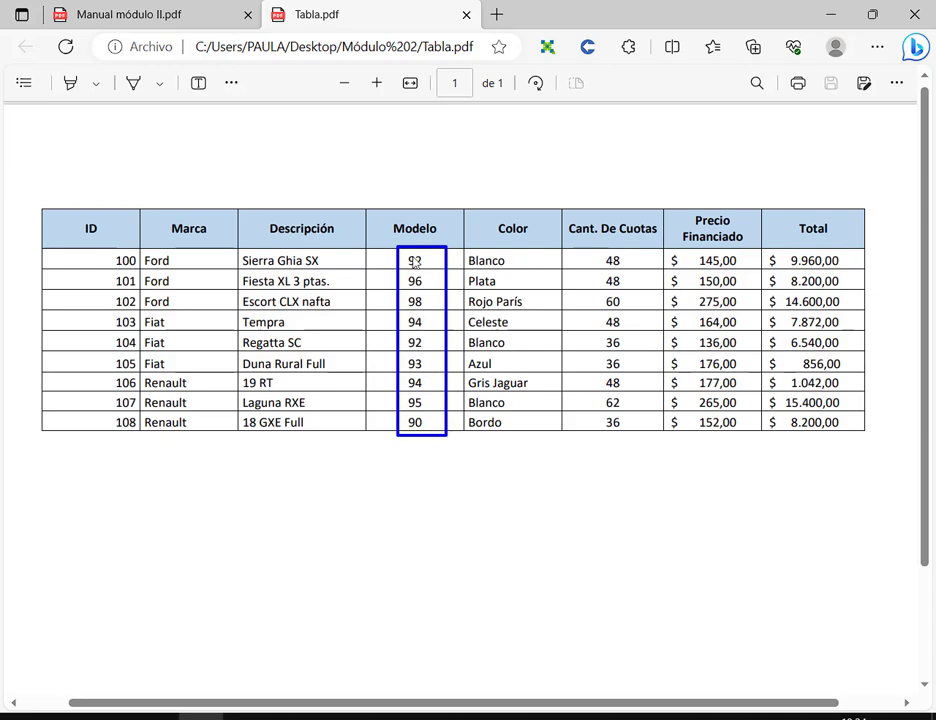
key(e)
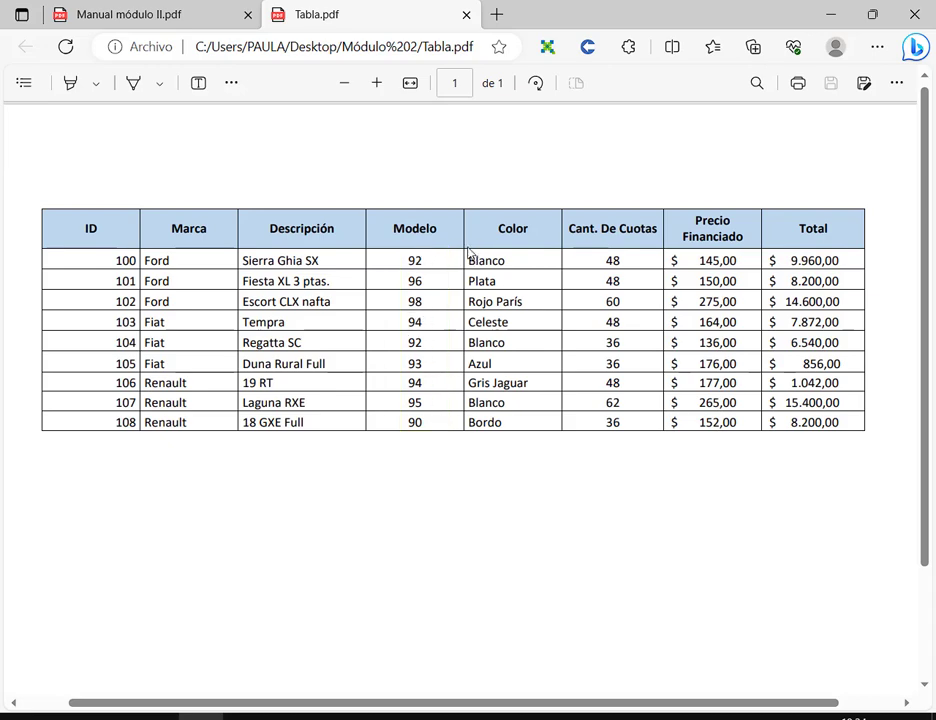
drag(467, 247, 556, 445)
key(e)
drag(382, 214, 462, 436)
drag(103, 253, 180, 300)
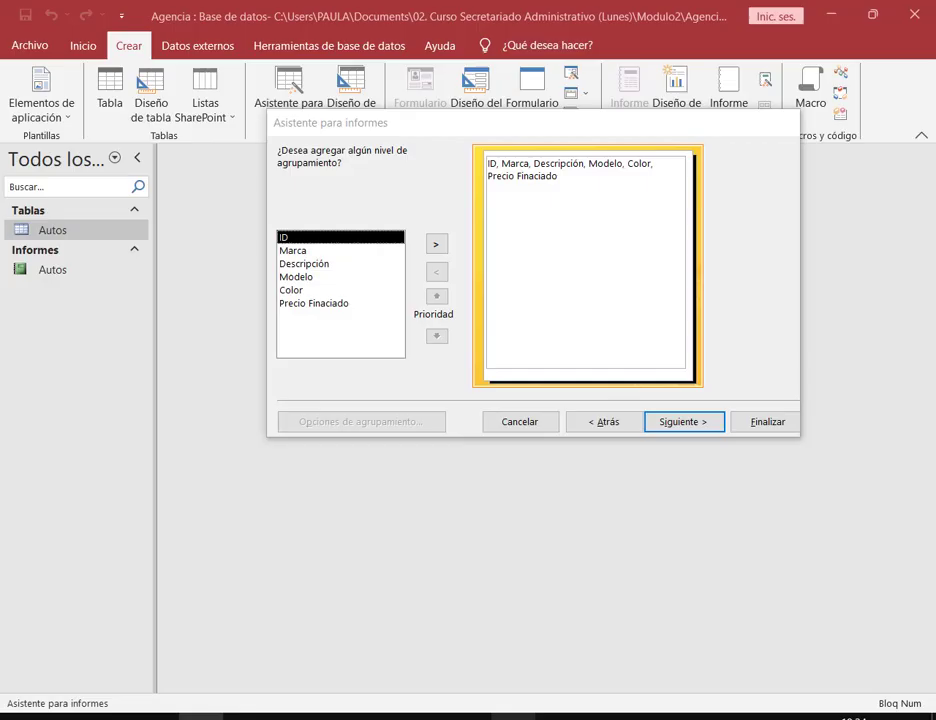
Step: Return to the Access report wizard, add Marca as the grouping level and proceed to the sorting options
click(411, 361)
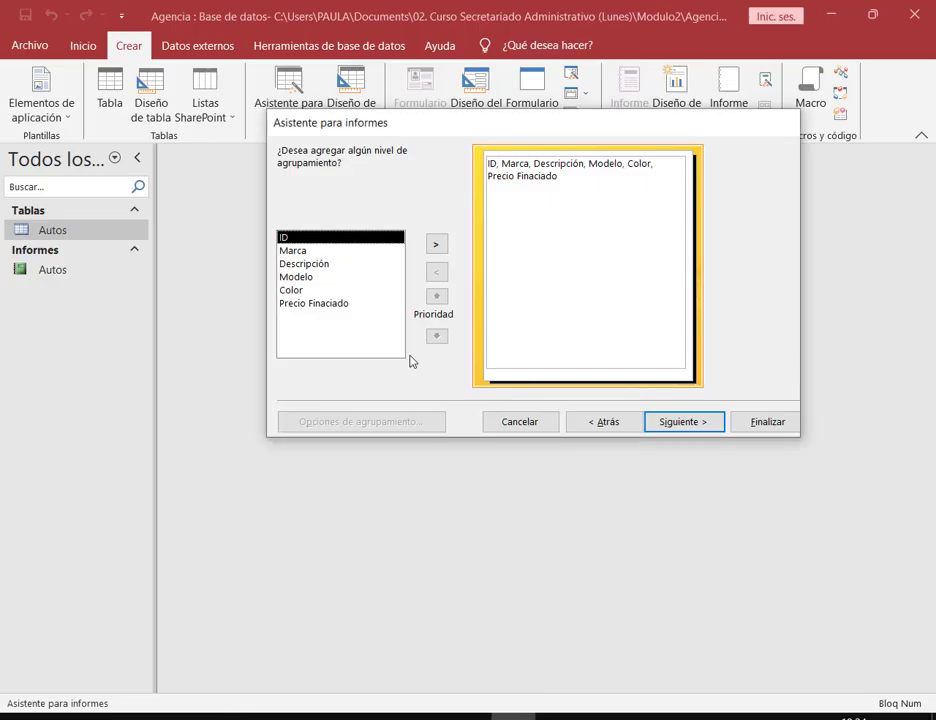
click(295, 252)
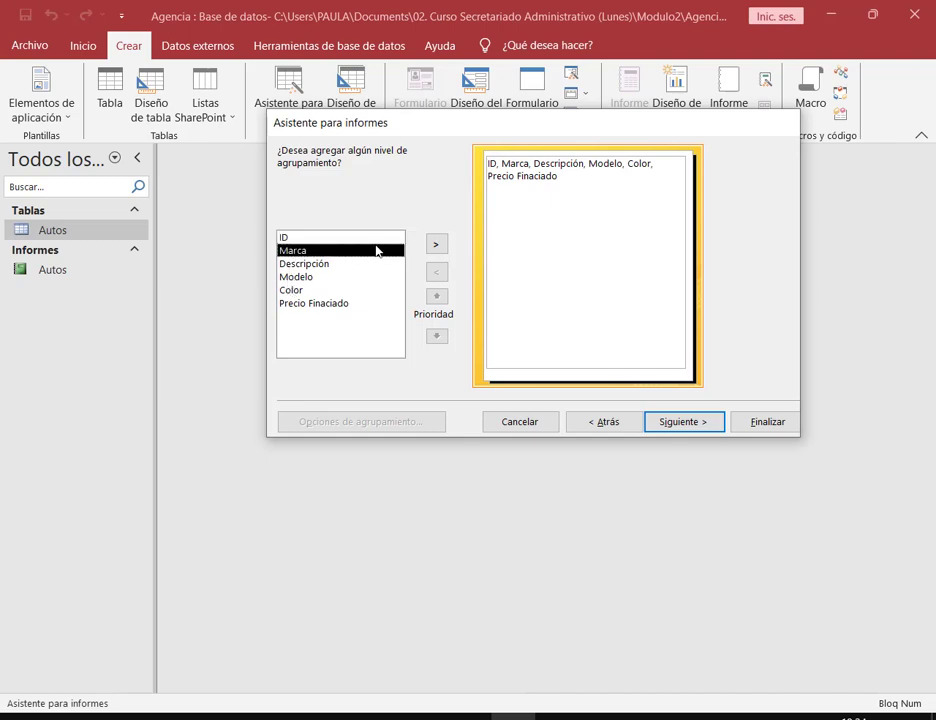
click(436, 245)
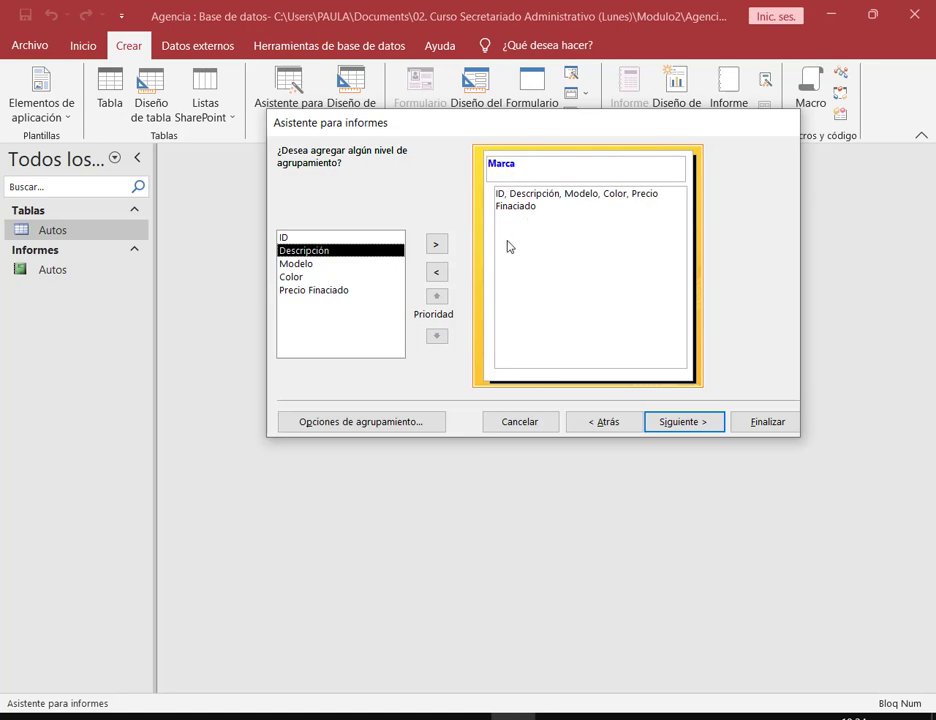
click(487, 160)
click(687, 431)
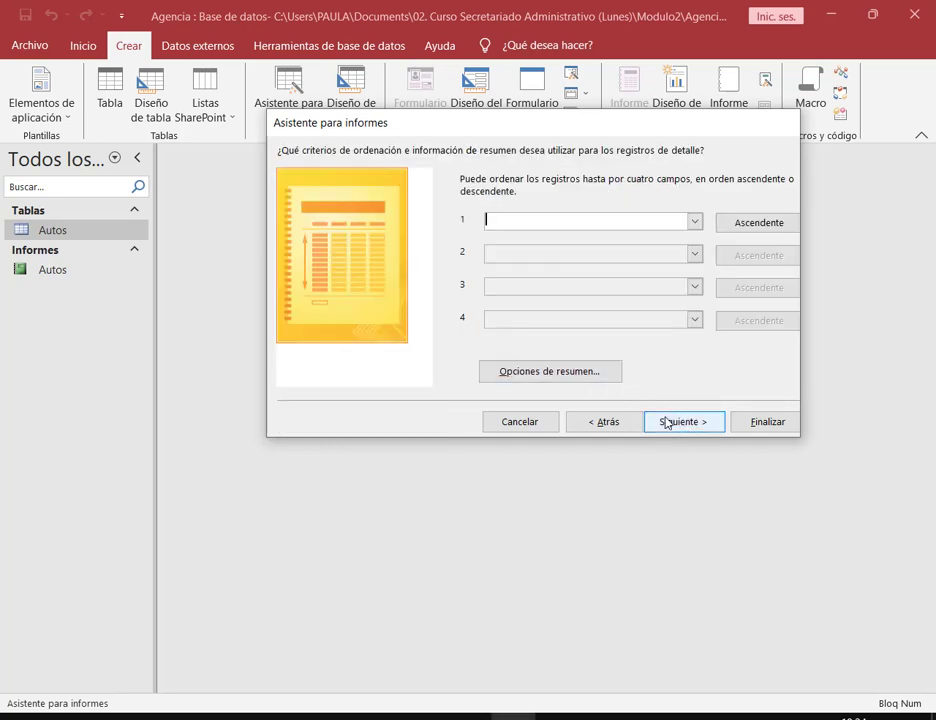
Step: Finish the wizard without sort fields, keeping the En pasos layout, Vertical orientation and the suggested title Autos1
click(665, 423)
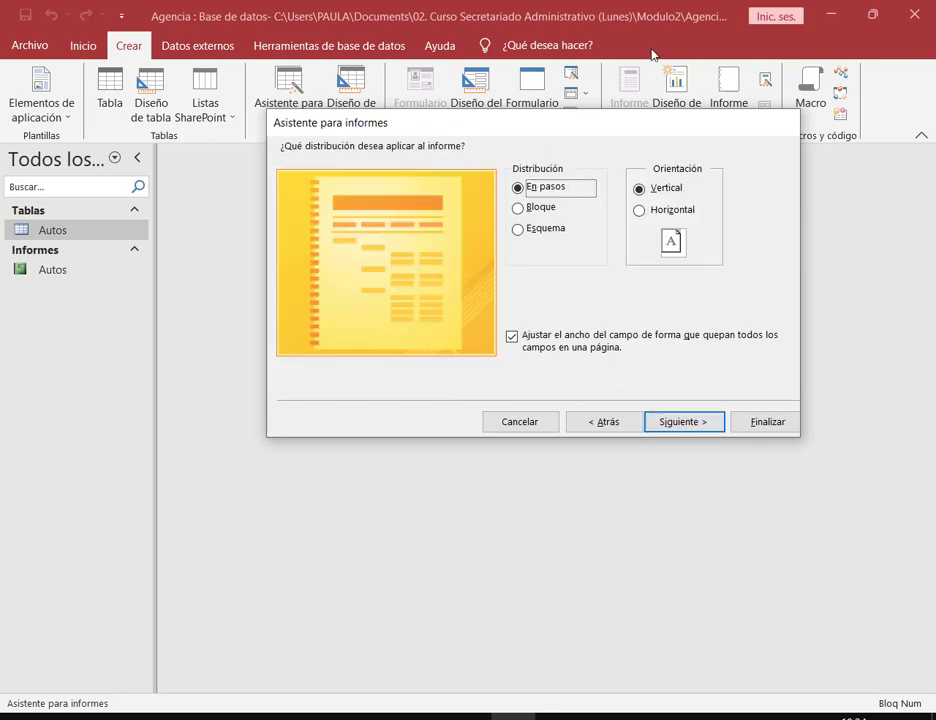
click(670, 422)
click(760, 426)
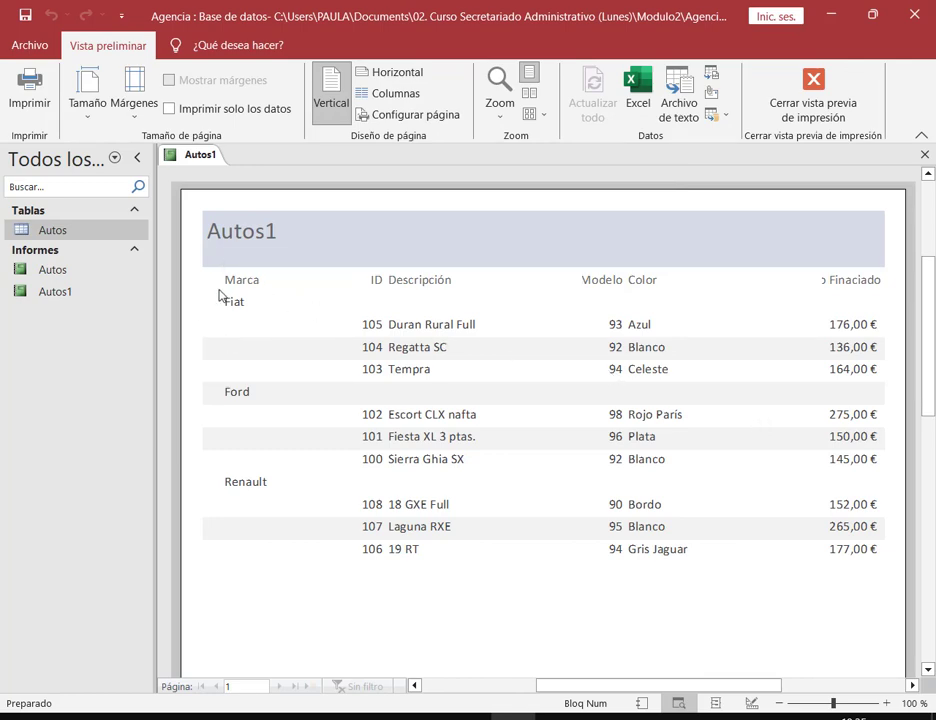
Step: Examine the Autos1 preview, matching each brand heading with the car records listed beneath it
mouse_move(214, 269)
mouse_down()
mouse_move(265, 299)
mouse_move(273, 318)
mouse_up()
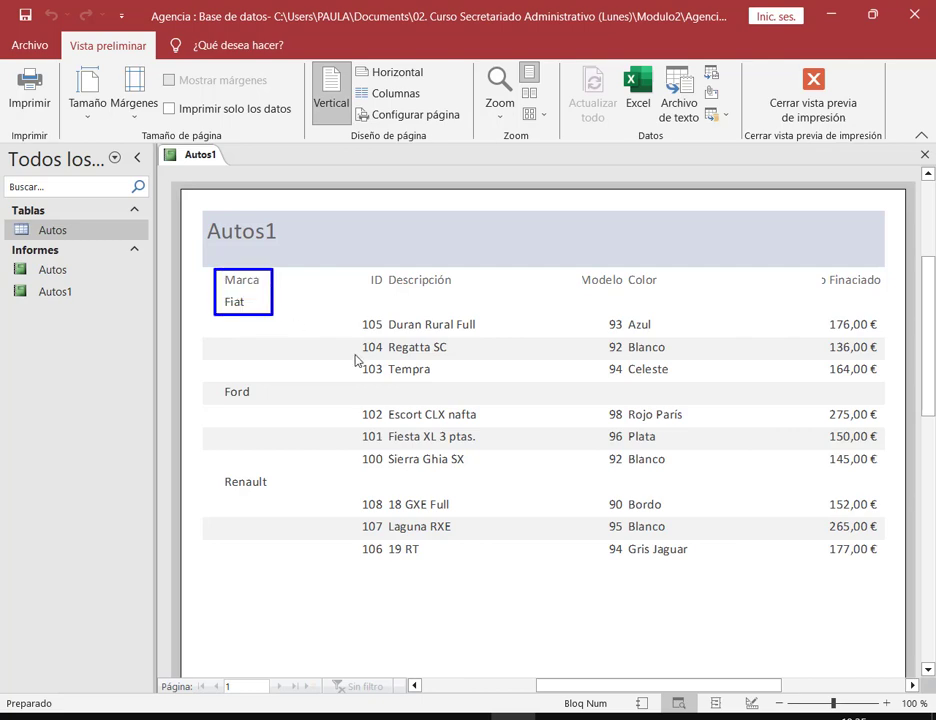
mouse_move(358, 312)
mouse_down()
mouse_move(593, 361)
mouse_move(896, 392)
mouse_up()
drag(215, 385, 259, 401)
mouse_move(363, 407)
mouse_down()
mouse_move(903, 474)
mouse_move(891, 468)
mouse_up()
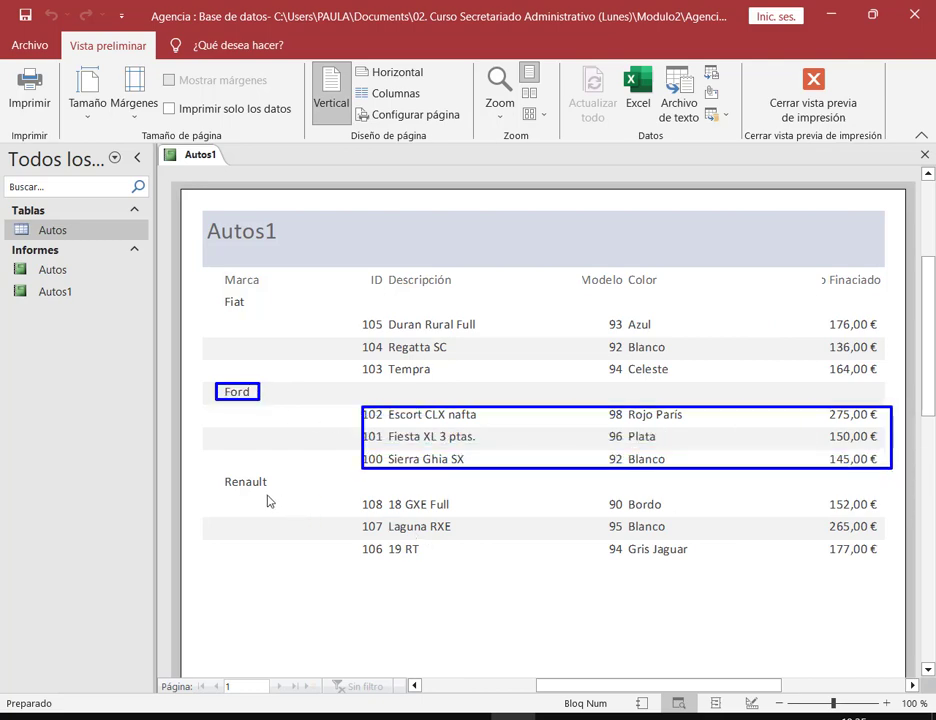
drag(217, 475, 276, 489)
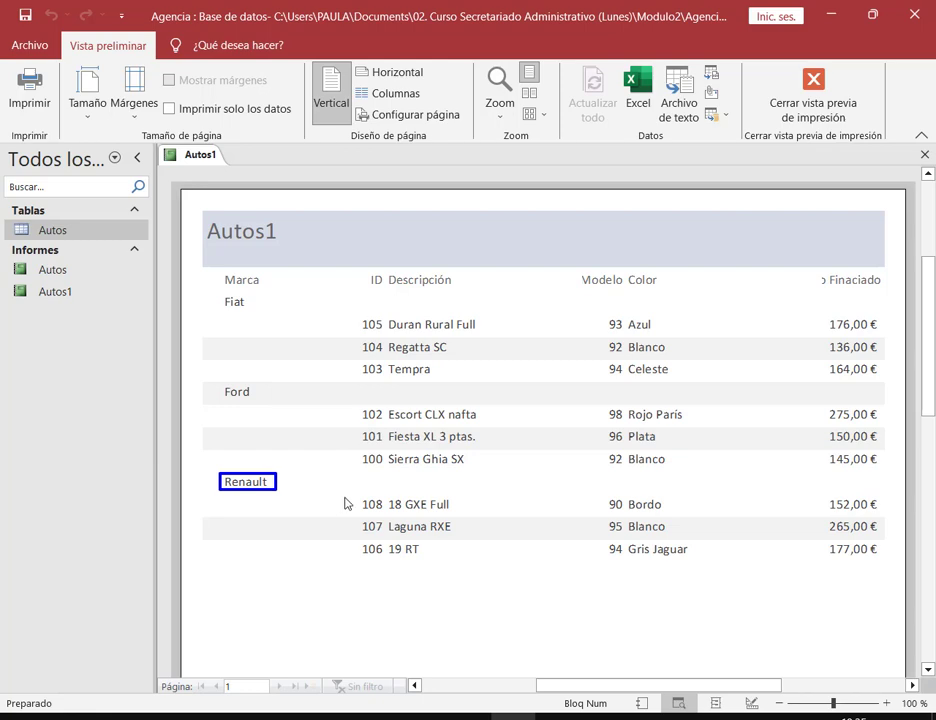
drag(356, 497, 887, 568)
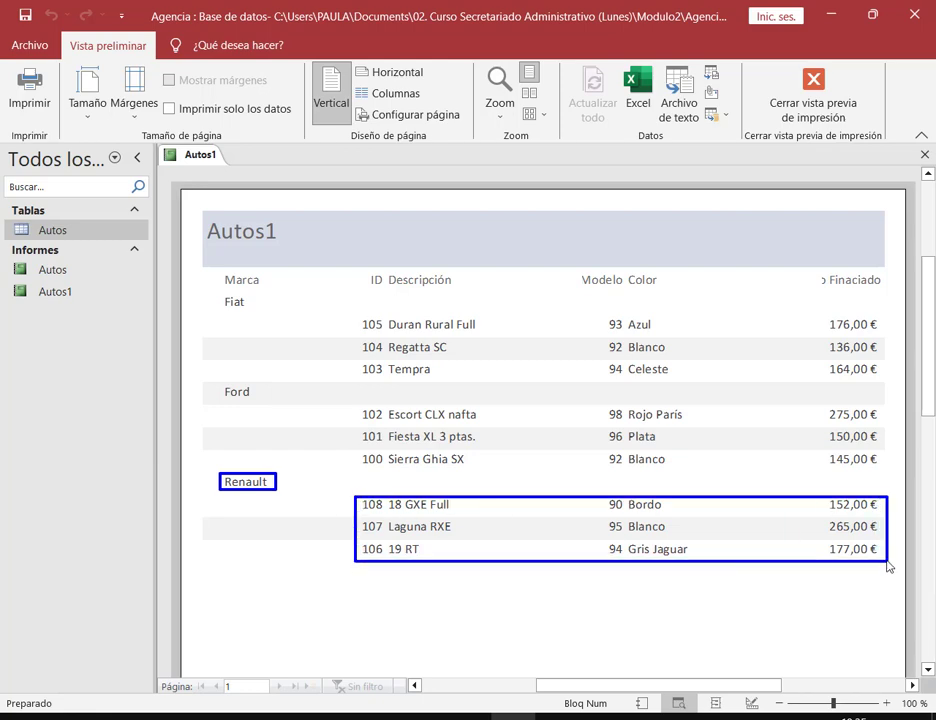
key(Escape)
Step: Open the Autos report for comparison and return to Autos1 to review the Fiat, Ford and Renault groups
click(44, 278)
double_click(44, 278)
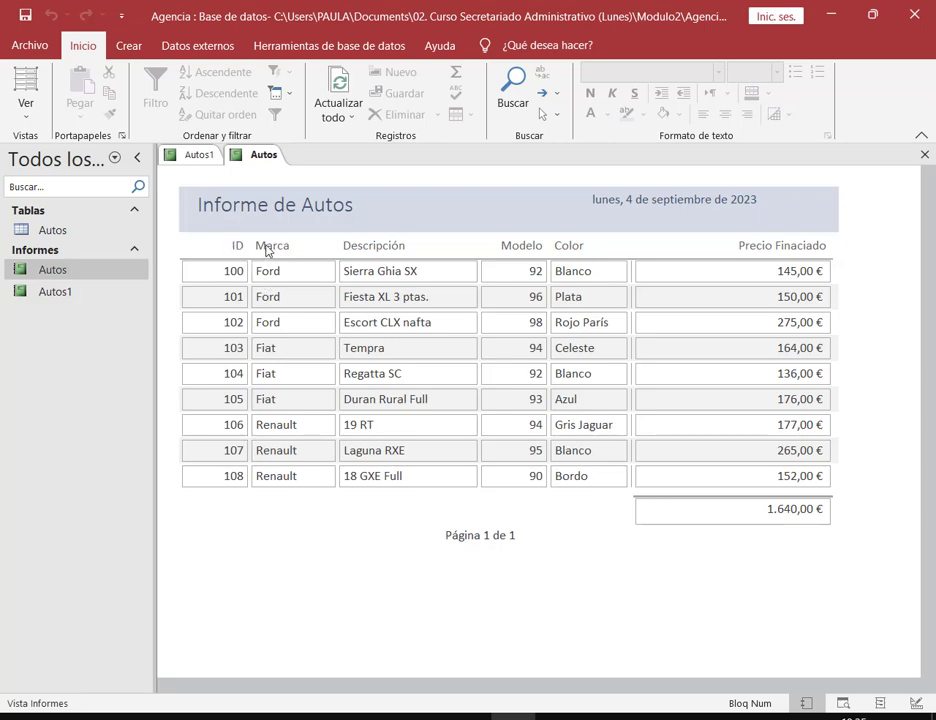
click(190, 157)
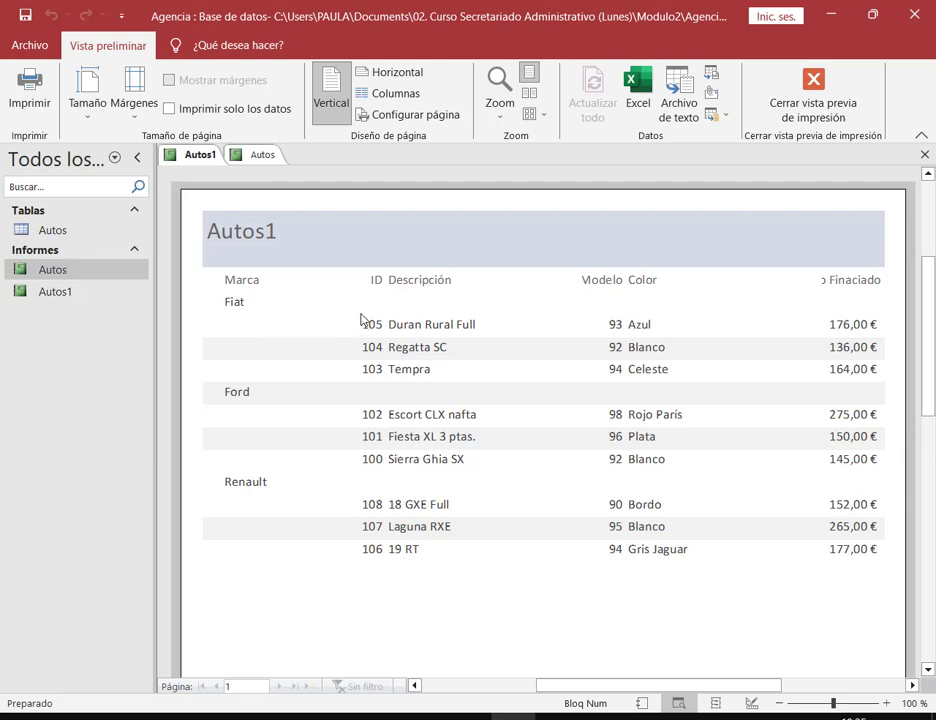
drag(358, 315, 886, 378)
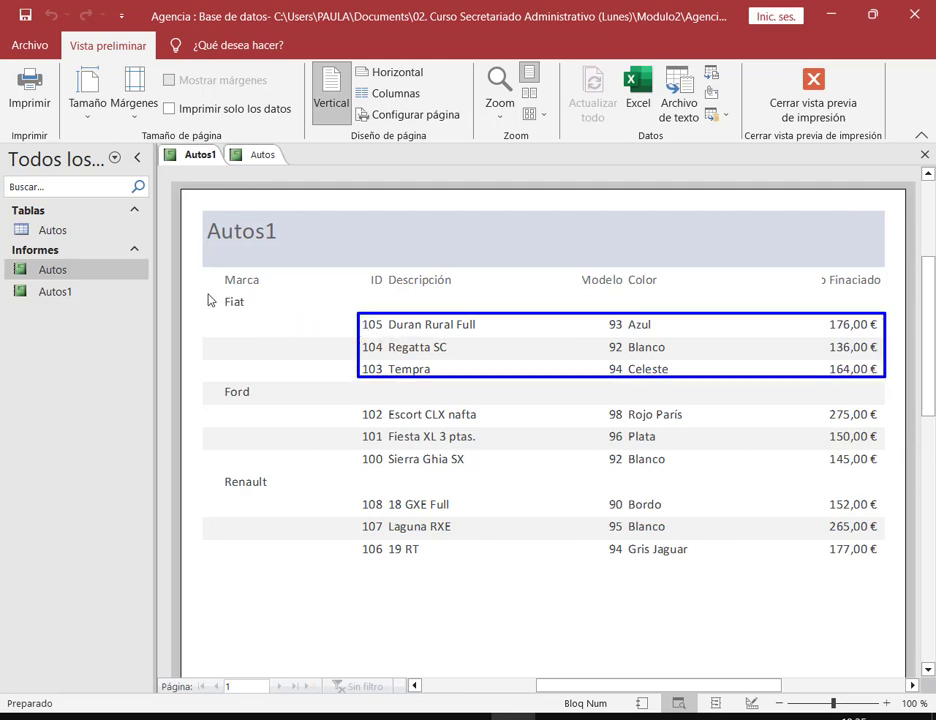
drag(214, 292, 257, 309)
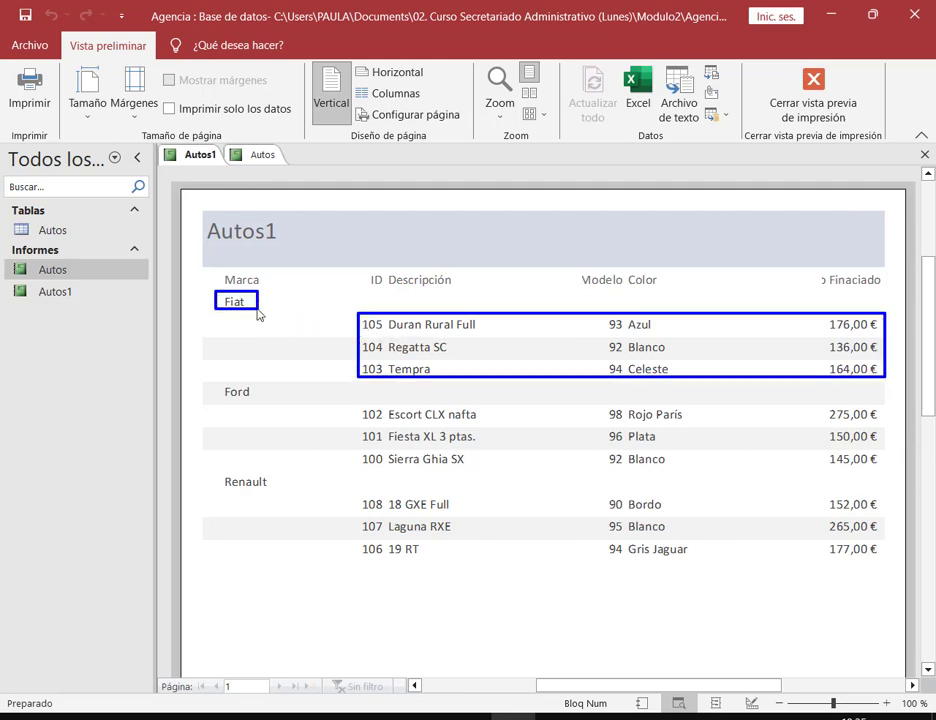
click(391, 413)
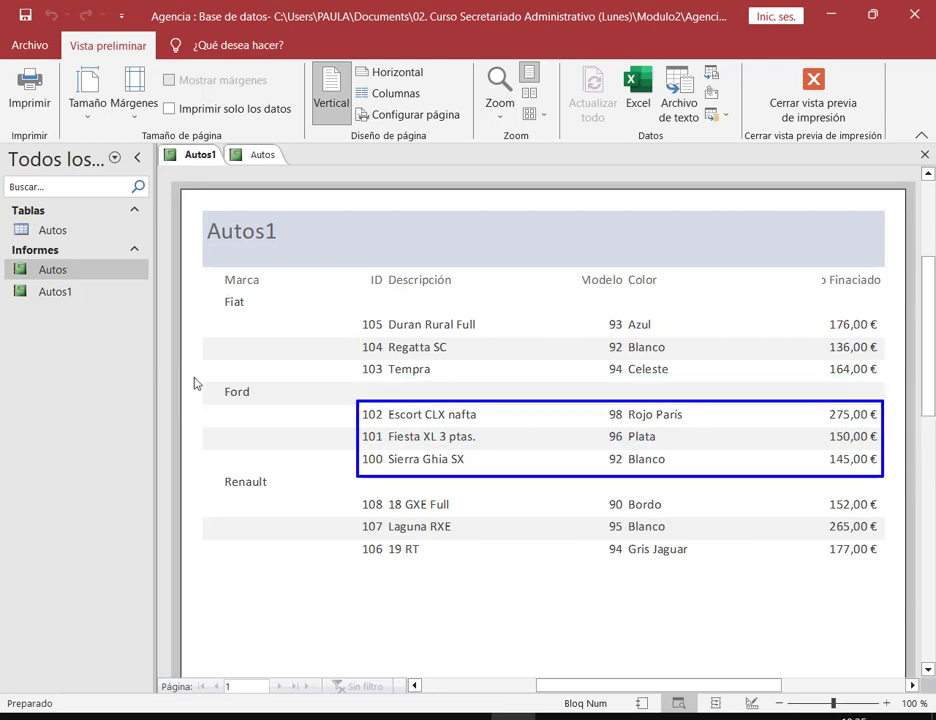
click(352, 500)
drag(352, 500, 894, 570)
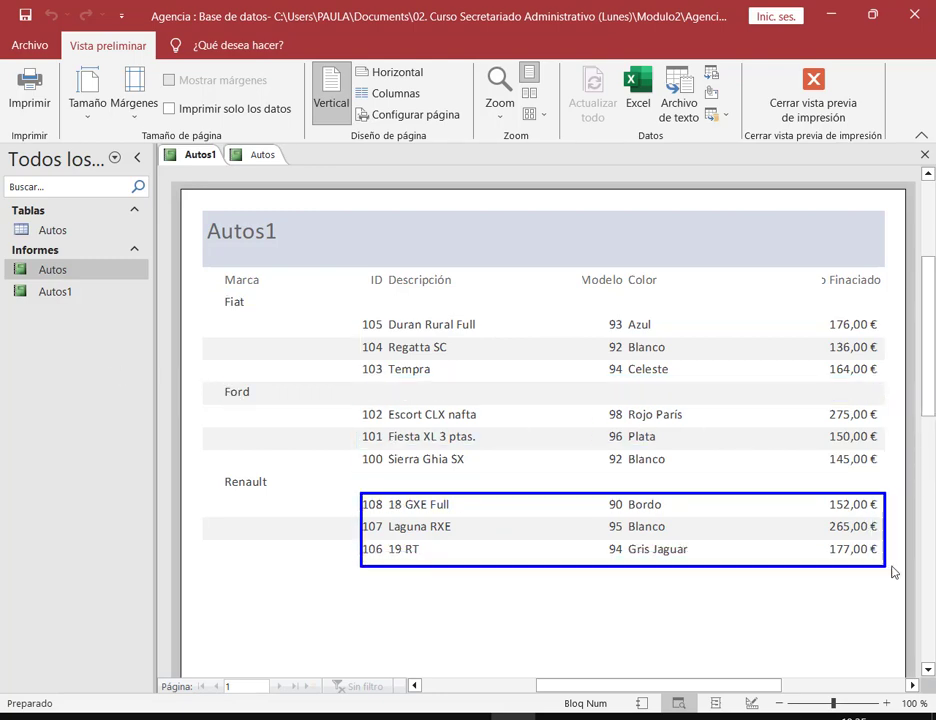
click(278, 487)
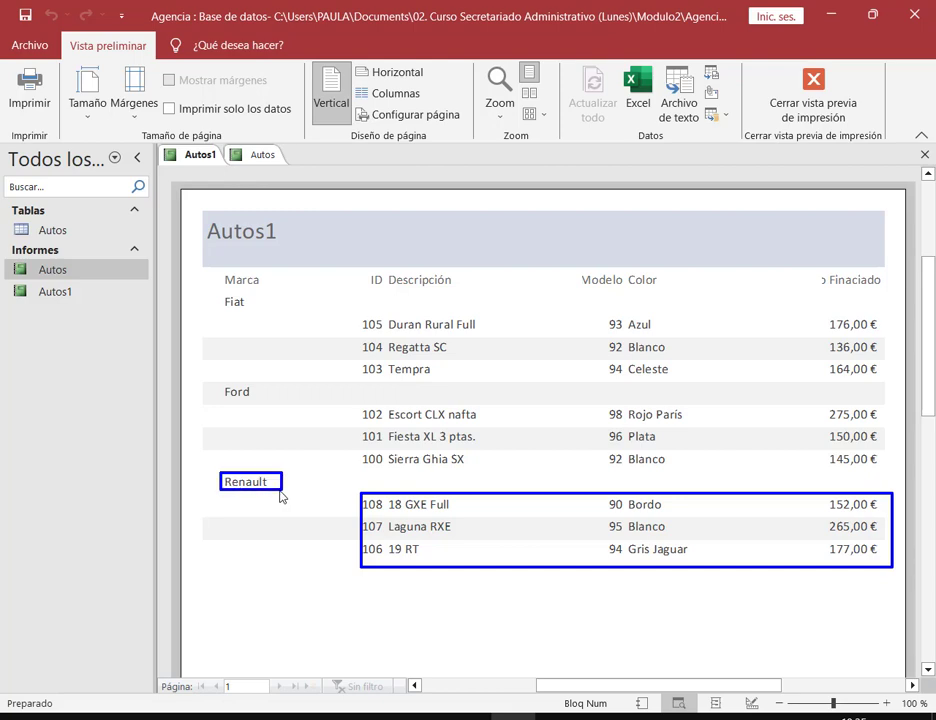
click(305, 421)
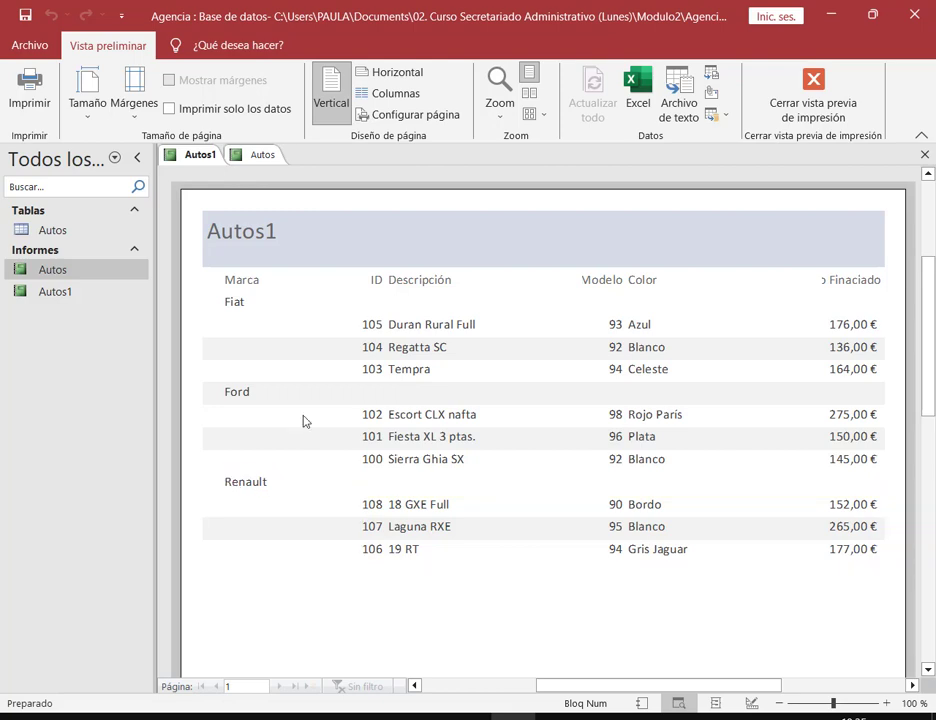
Step: Compare the repeated Marca values in the Autos report with the grouped brands in Autos1
click(262, 154)
drag(263, 270, 321, 457)
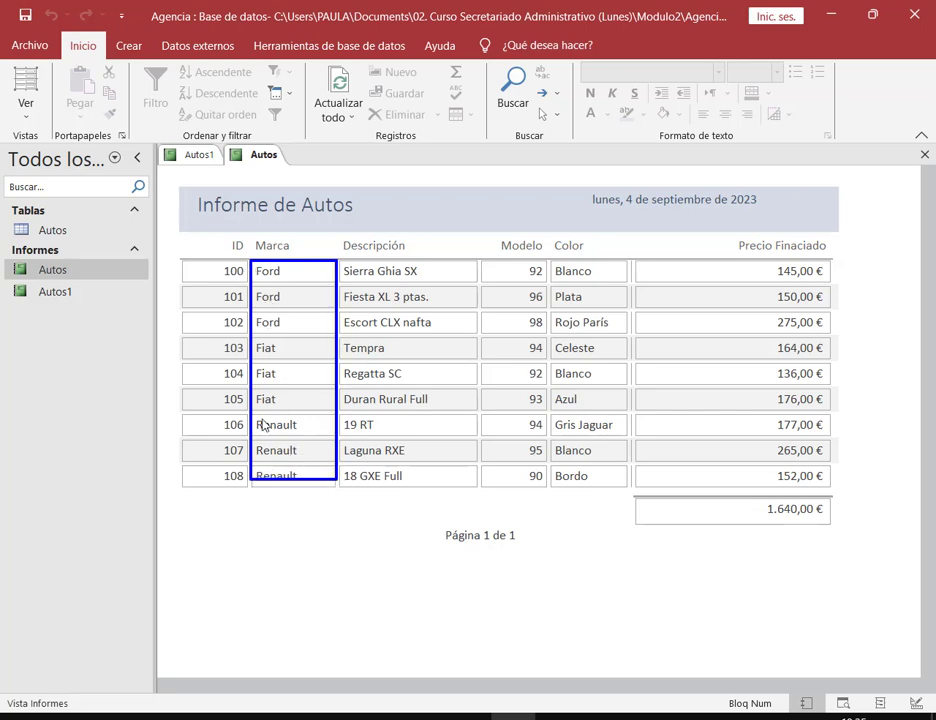
click(253, 363)
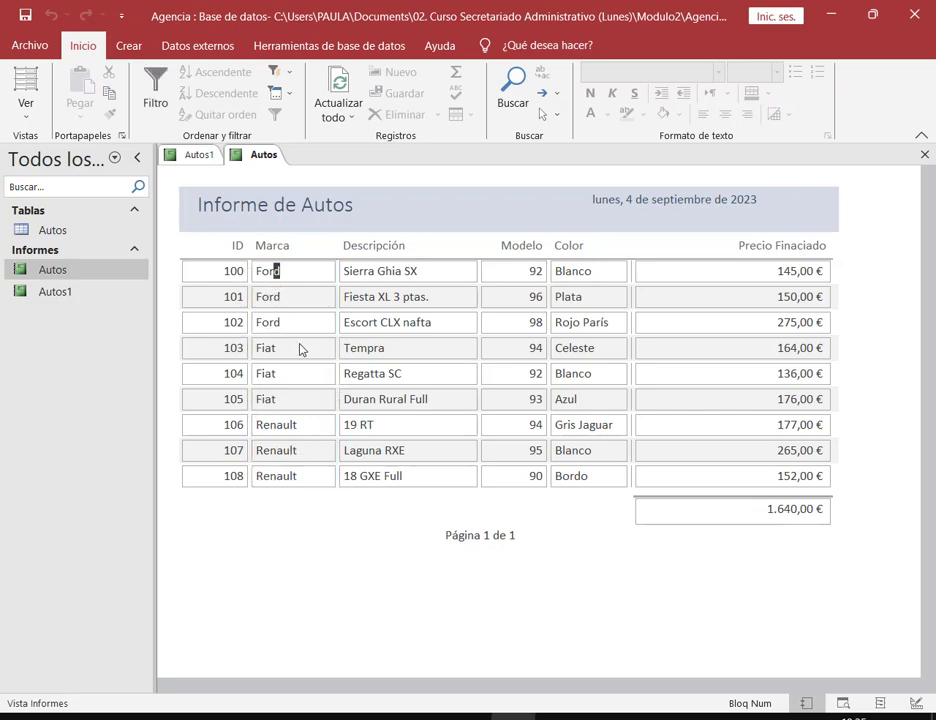
click(299, 350)
click(250, 450)
click(249, 324)
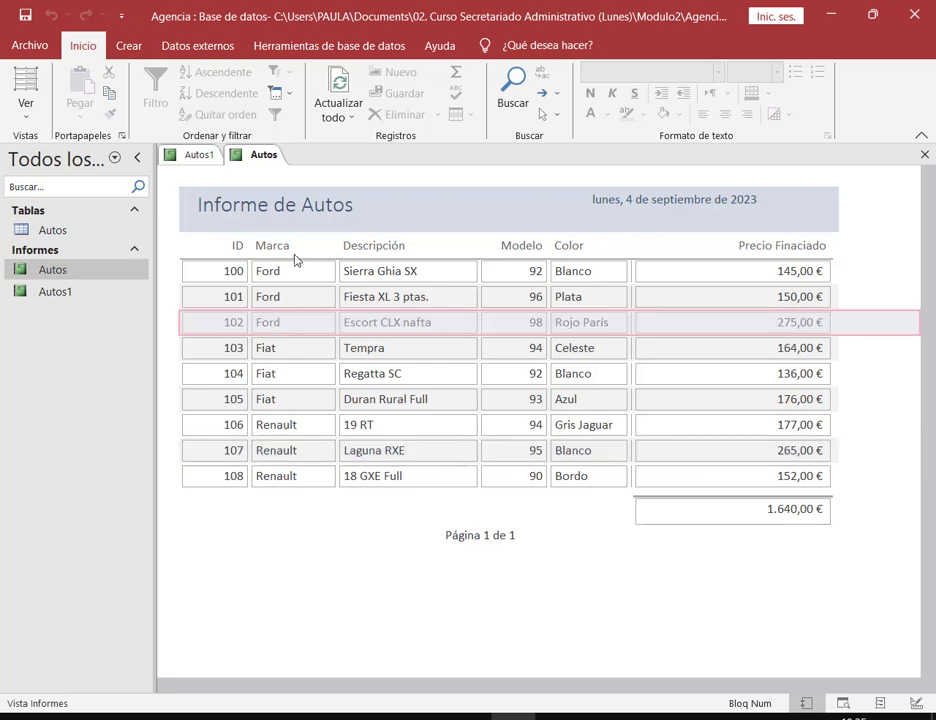
click(293, 268)
click(290, 298)
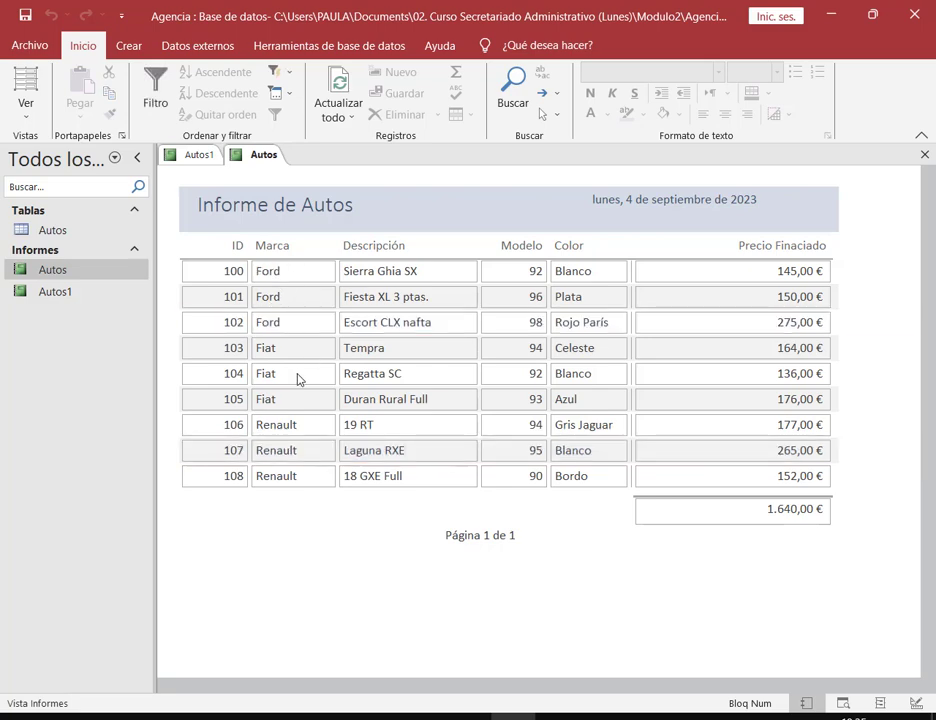
click(203, 156)
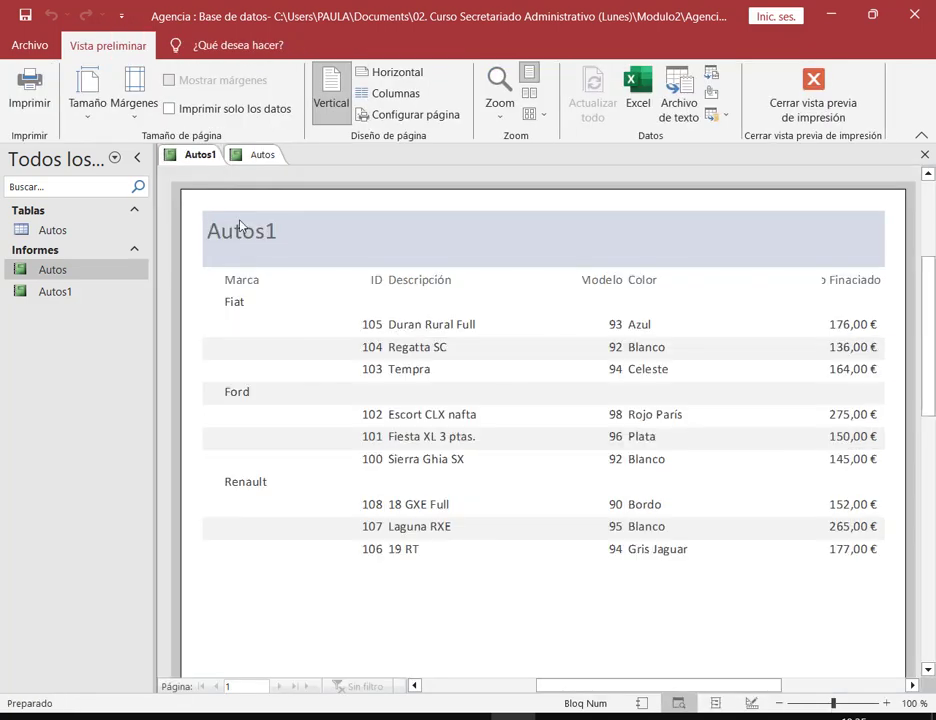
mouse_move(217, 298)
mouse_down()
mouse_move(928, 365)
mouse_move(880, 397)
mouse_up()
click(247, 157)
click(219, 160)
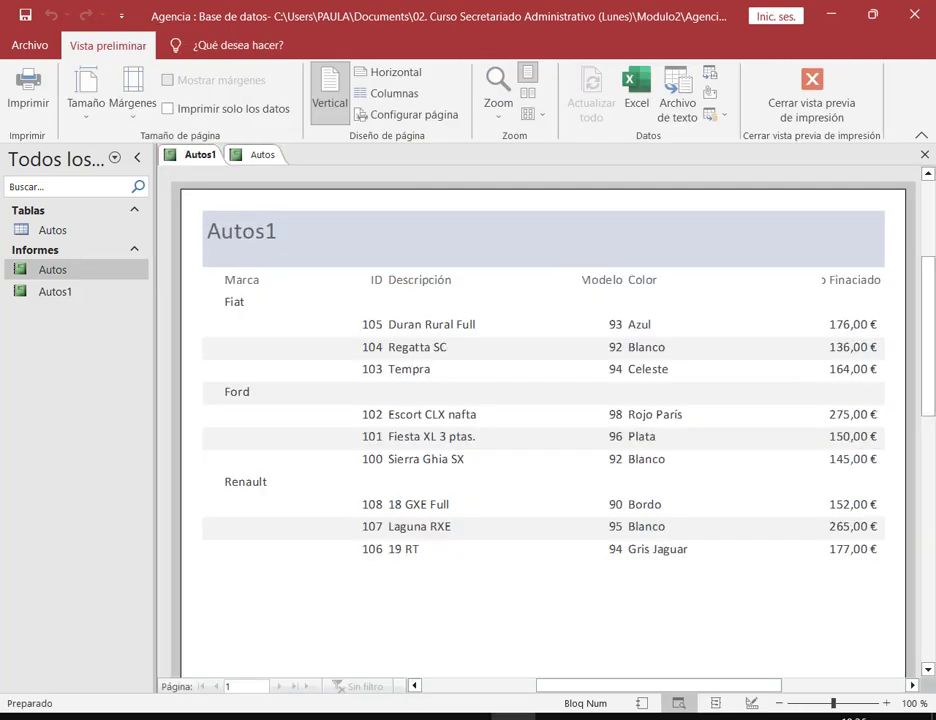
Step: Close the print preview and field list of Autos1, and close that report
click(845, 97)
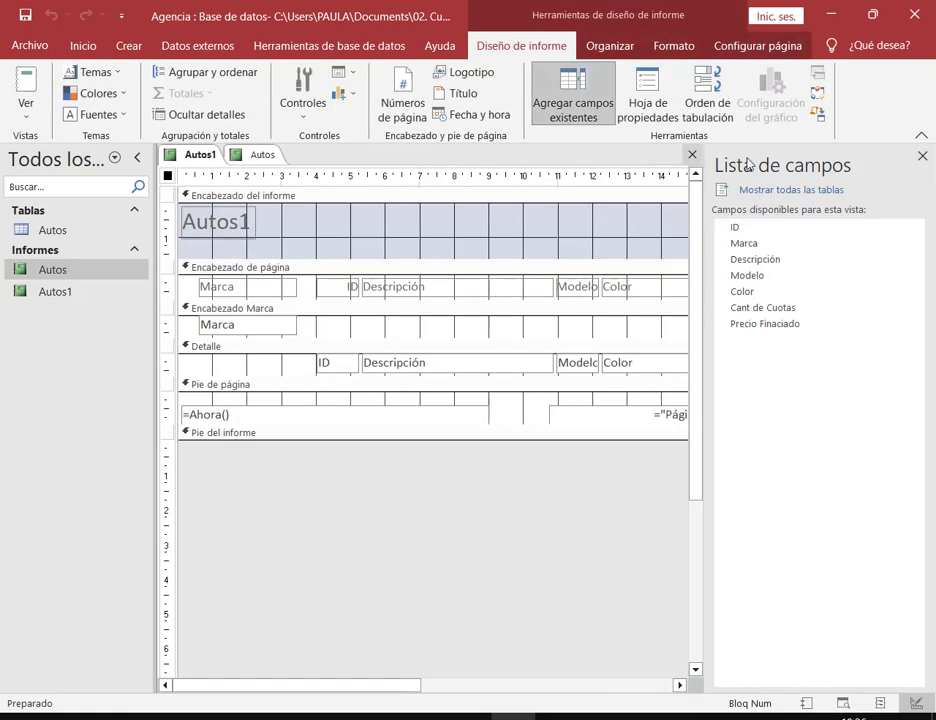
click(922, 156)
click(924, 154)
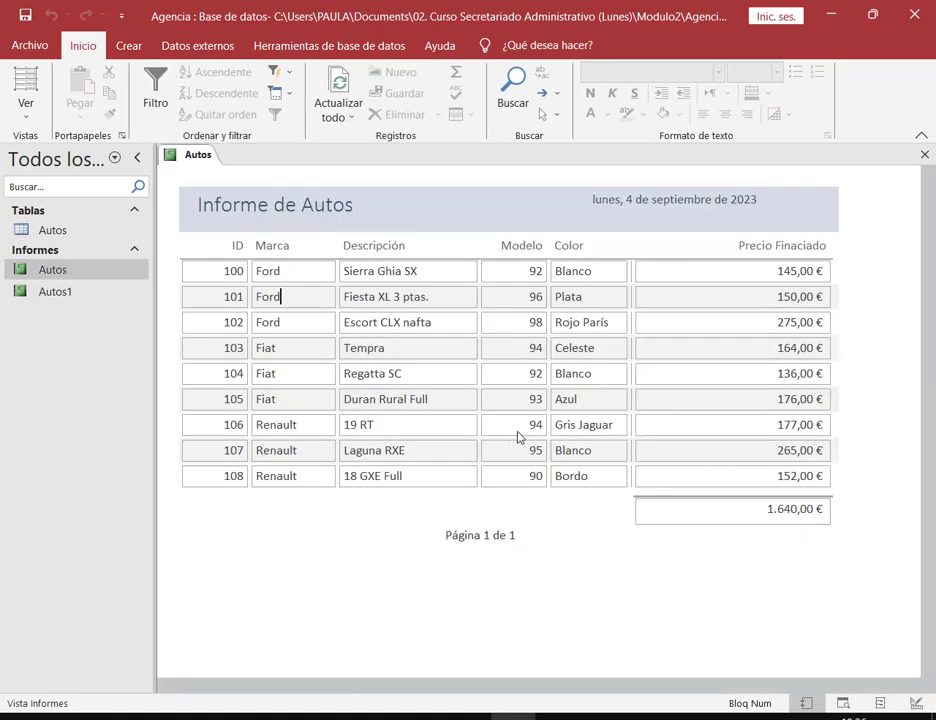
Step: Close the Autos report and start a wizard report that includes all fields of the Autos table
click(922, 154)
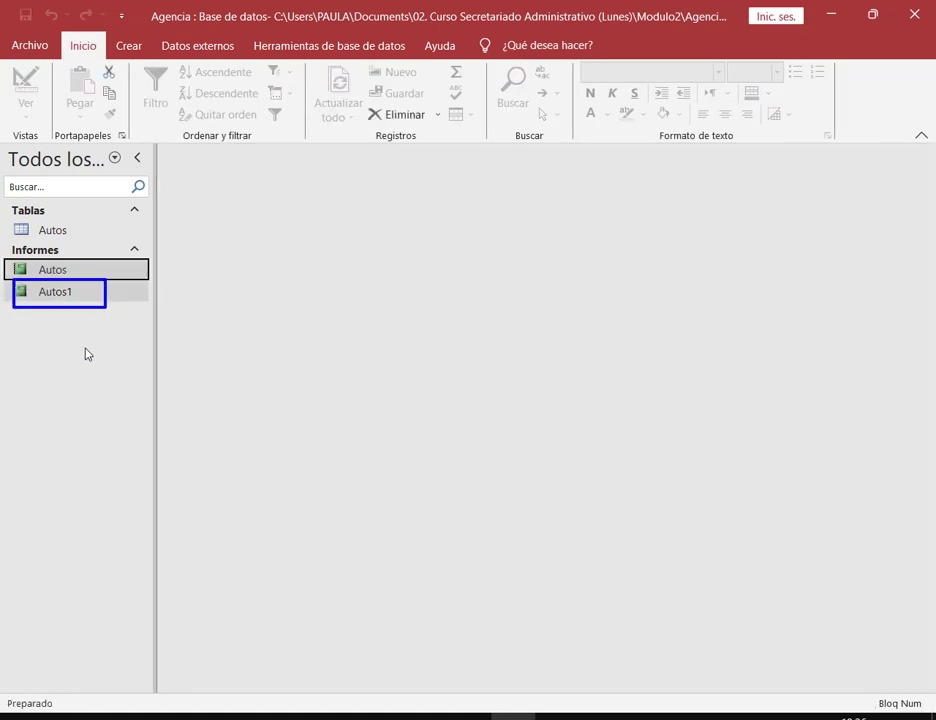
click(132, 47)
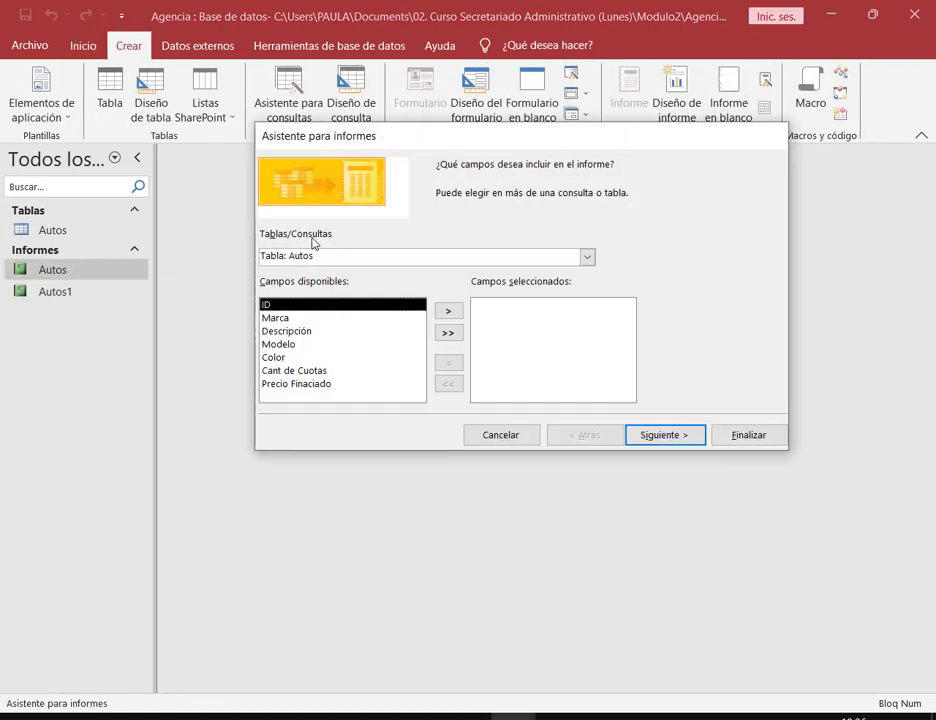
click(280, 318)
click(448, 332)
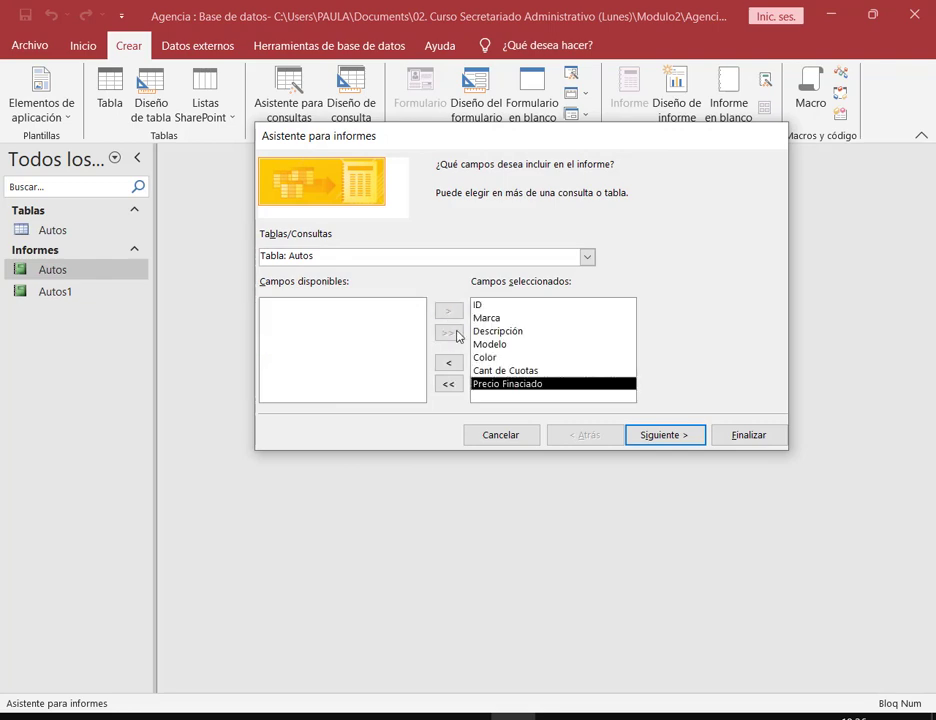
click(656, 434)
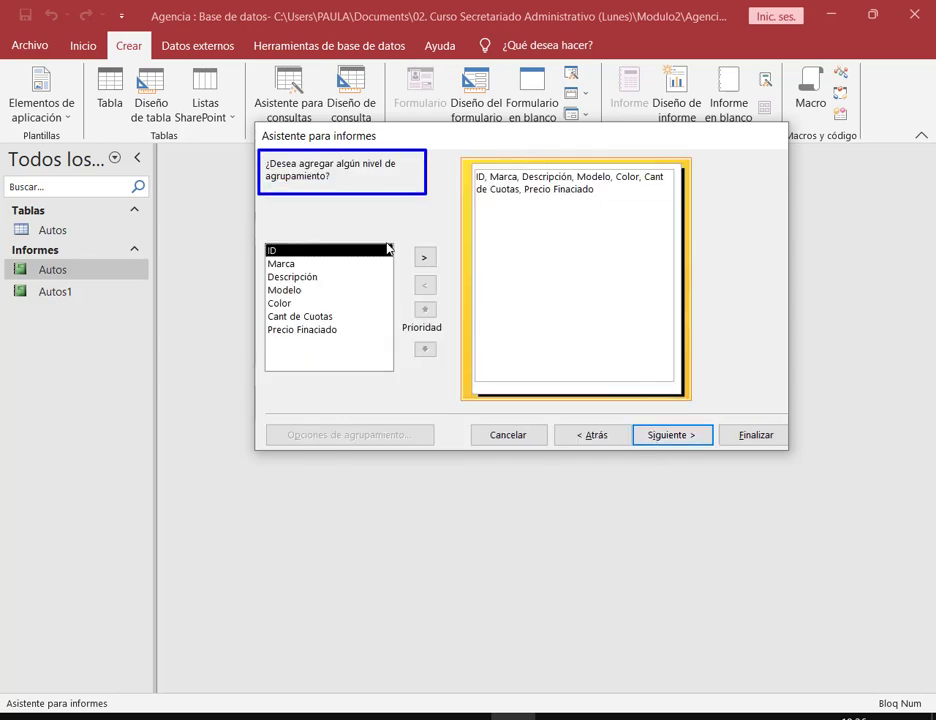
Step: Add Modelo as the first grouping level and Marca as the second
click(290, 290)
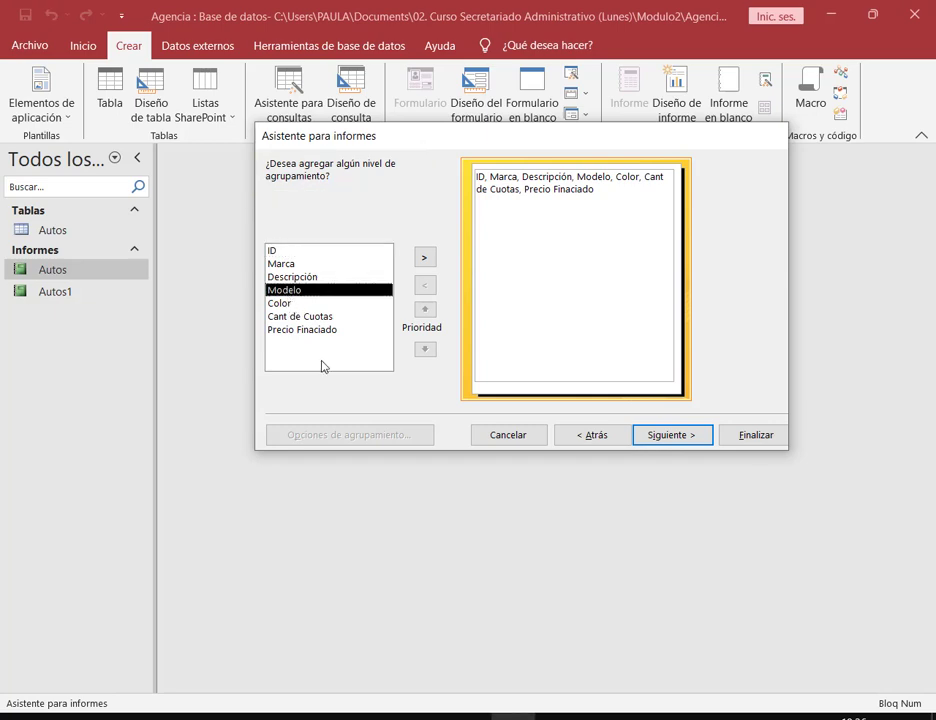
click(424, 258)
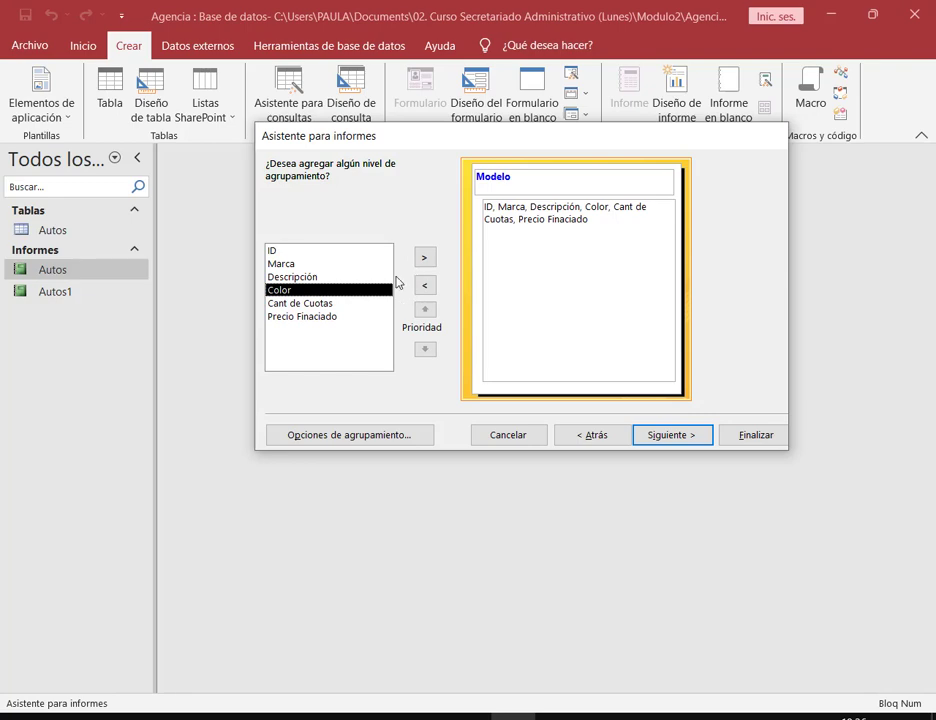
click(307, 264)
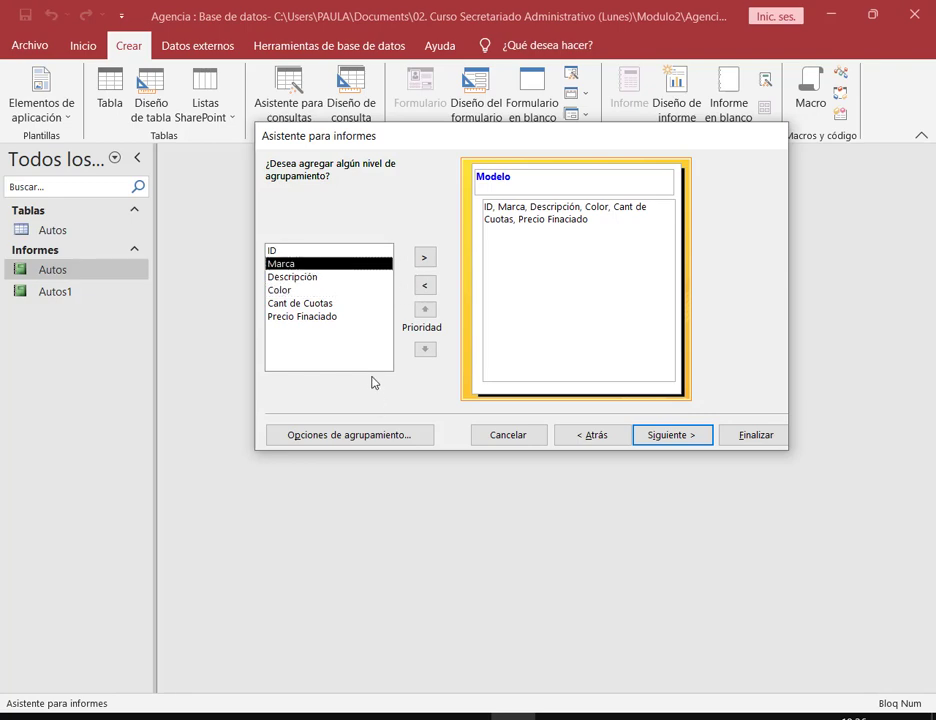
click(424, 258)
mouse_move(461, 166)
mouse_down()
mouse_move(606, 194)
mouse_move(707, 199)
mouse_up()
drag(469, 198, 689, 231)
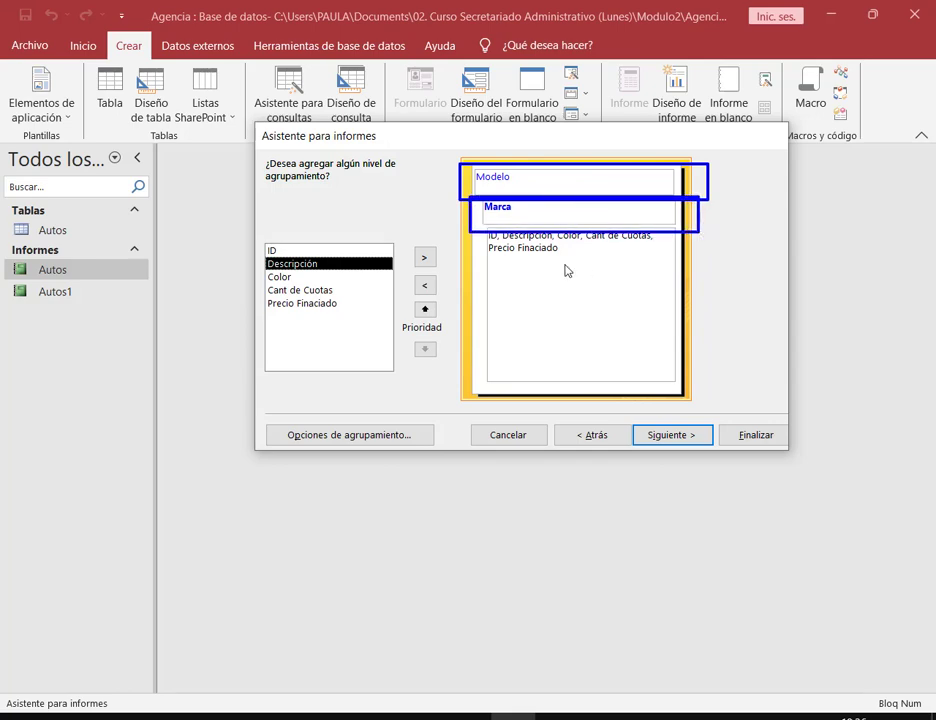
key(ctrl+z)
key(ctrl+z)
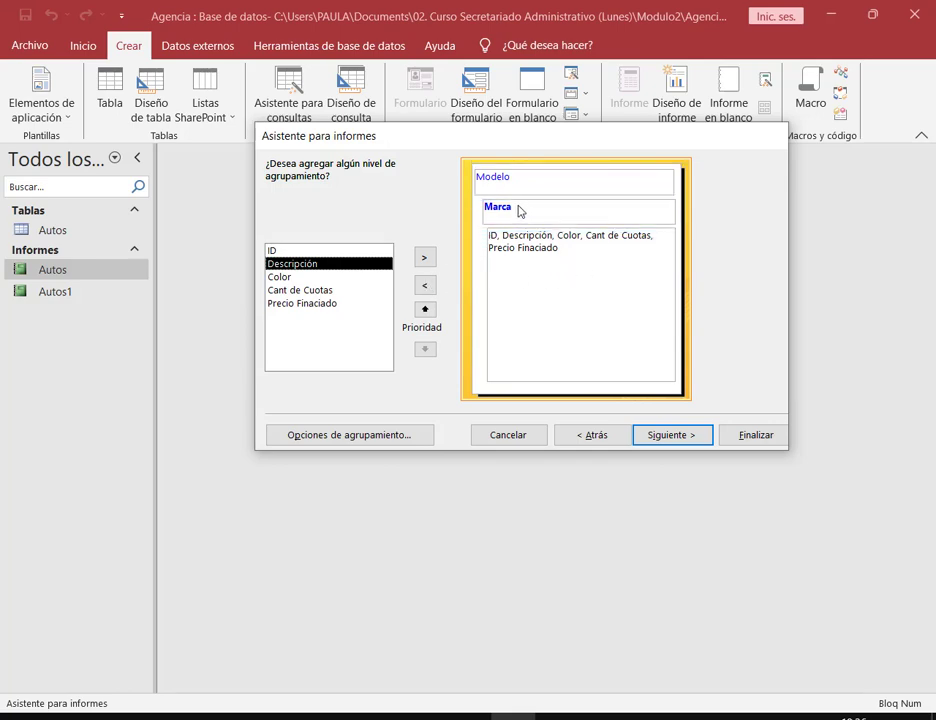
Step: Remove the Modelo grouping level and add it again beneath Marca
click(512, 185)
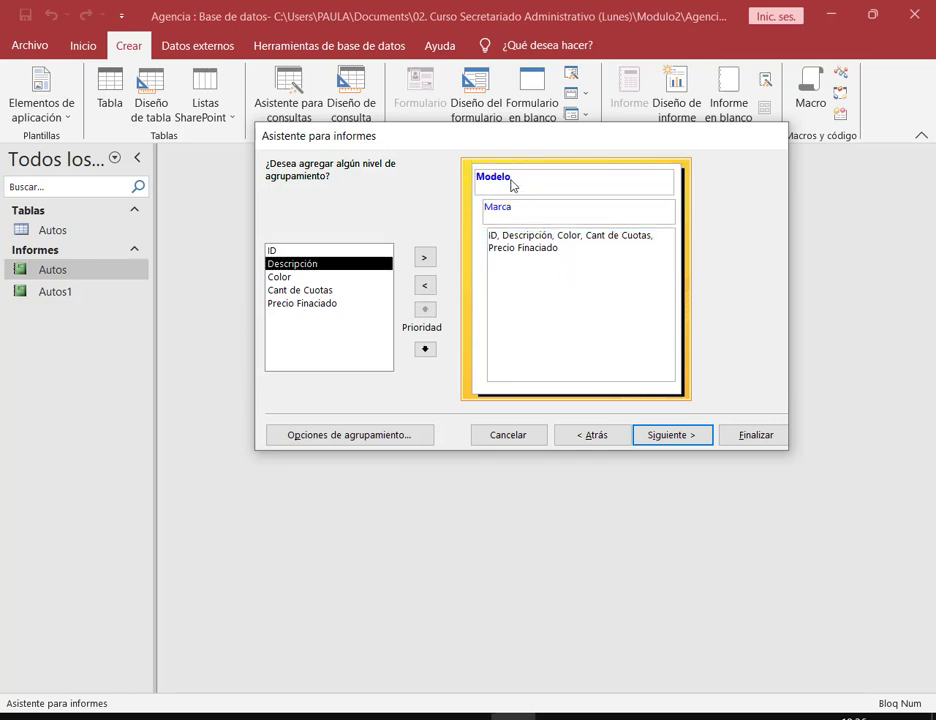
click(424, 285)
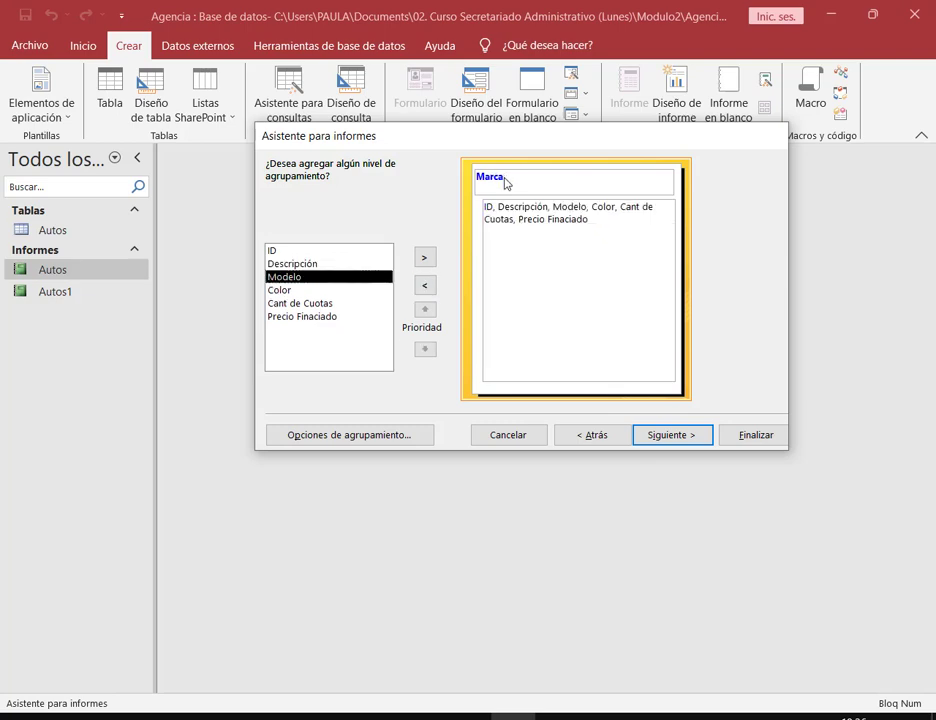
click(424, 257)
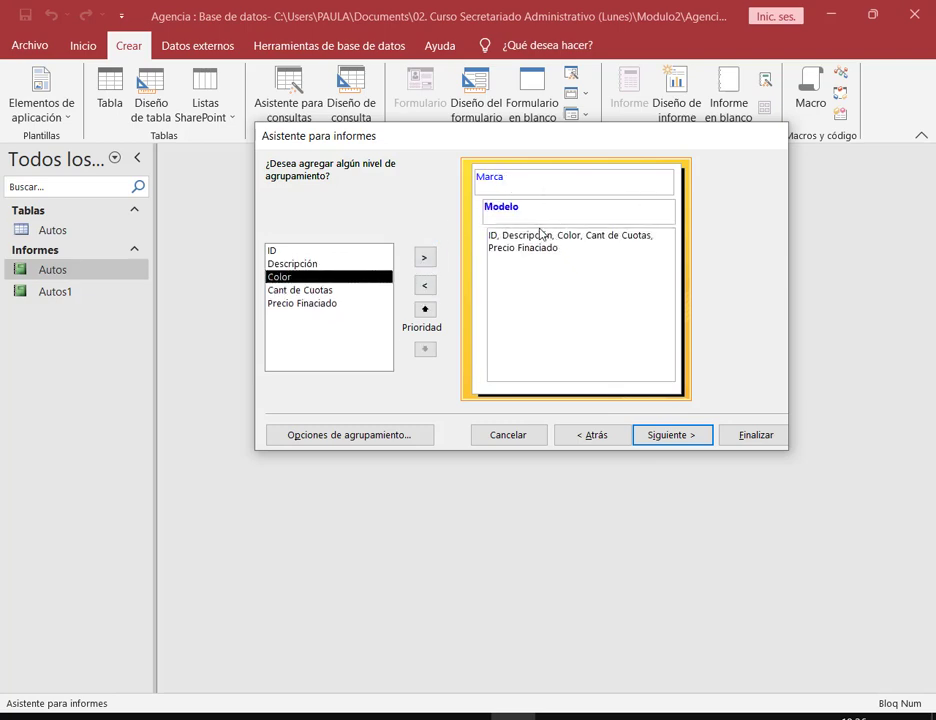
Step: Generate the report with the En pasos layout, Vertical orientation and default title, and close its print preview
click(686, 444)
click(686, 437)
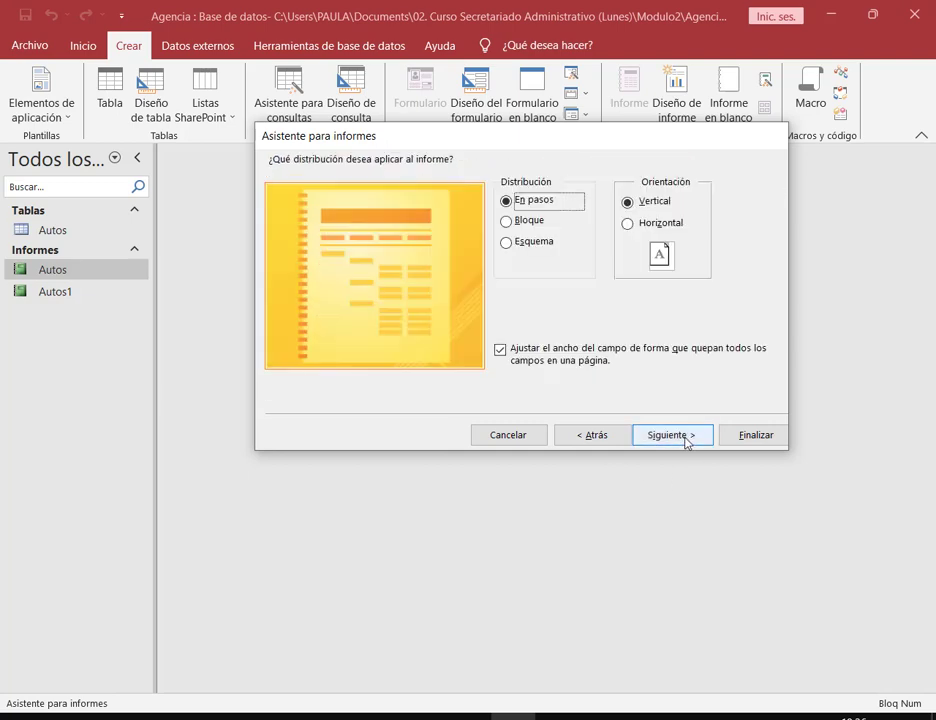
click(686, 437)
click(742, 433)
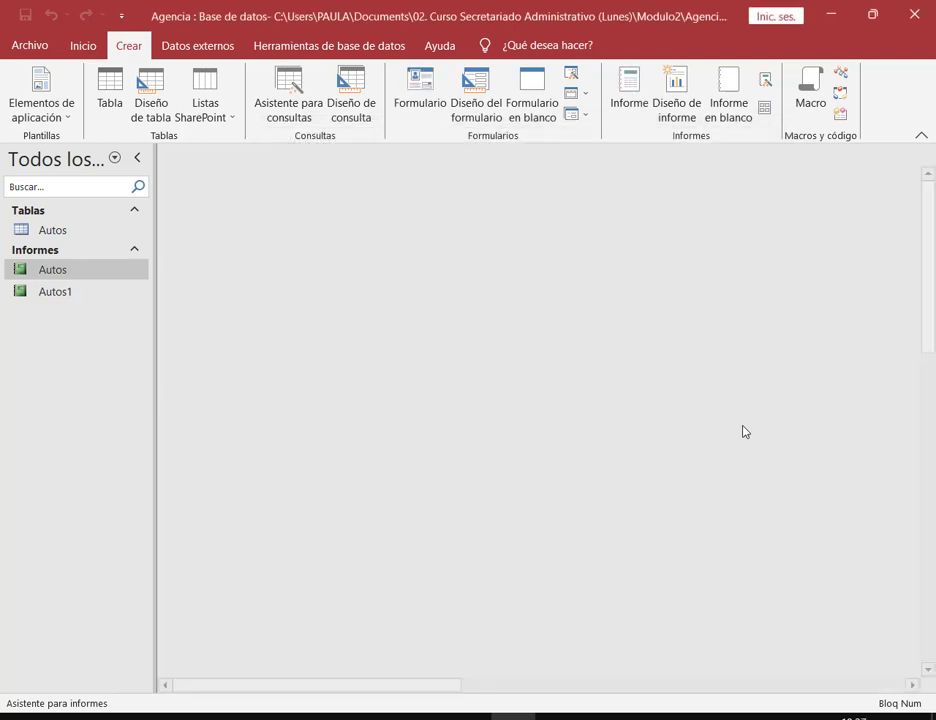
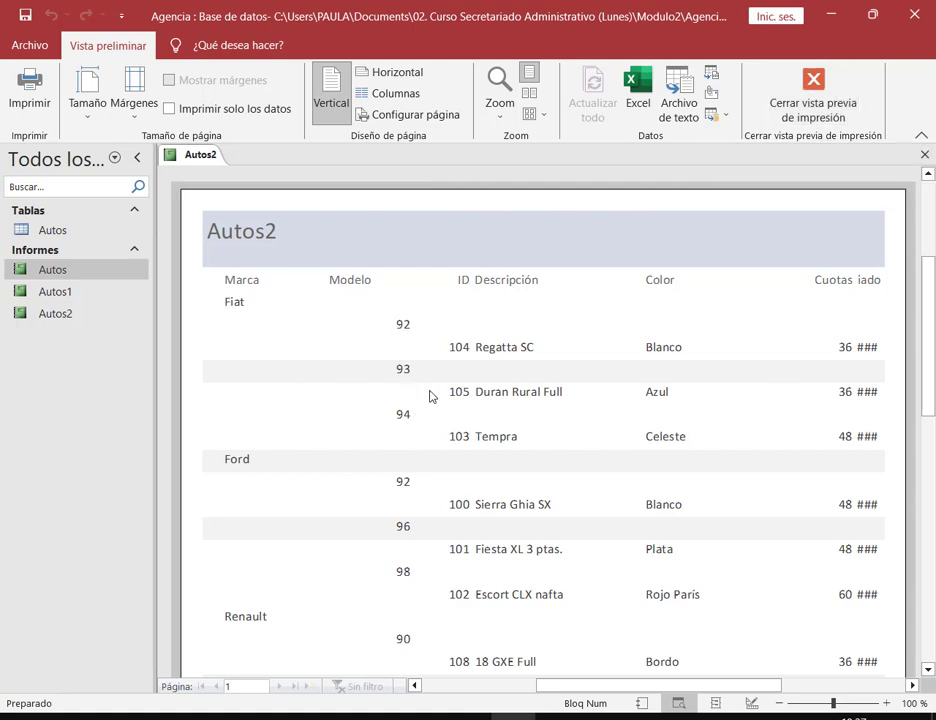
click(813, 97)
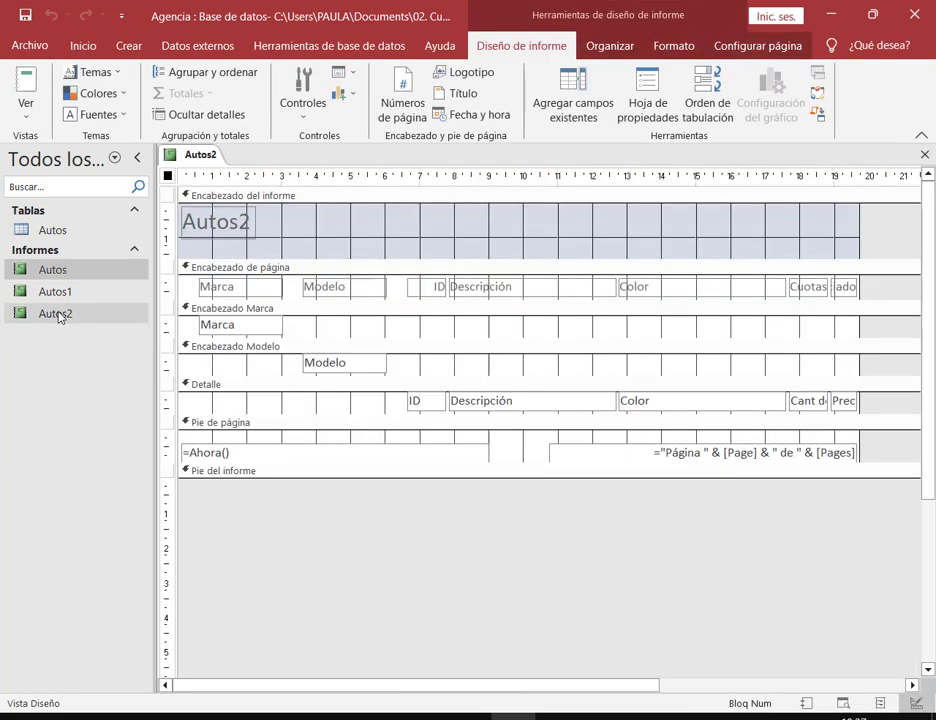
click(60, 313)
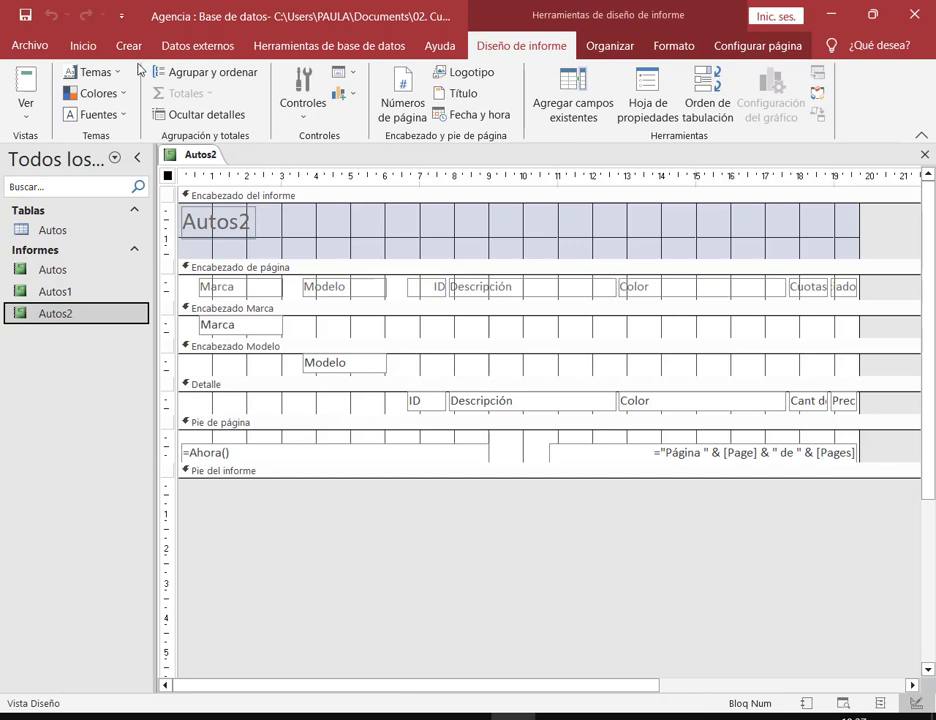
Step: Start another wizard report based on the Autos table, including all of its fields
click(60, 230)
click(128, 45)
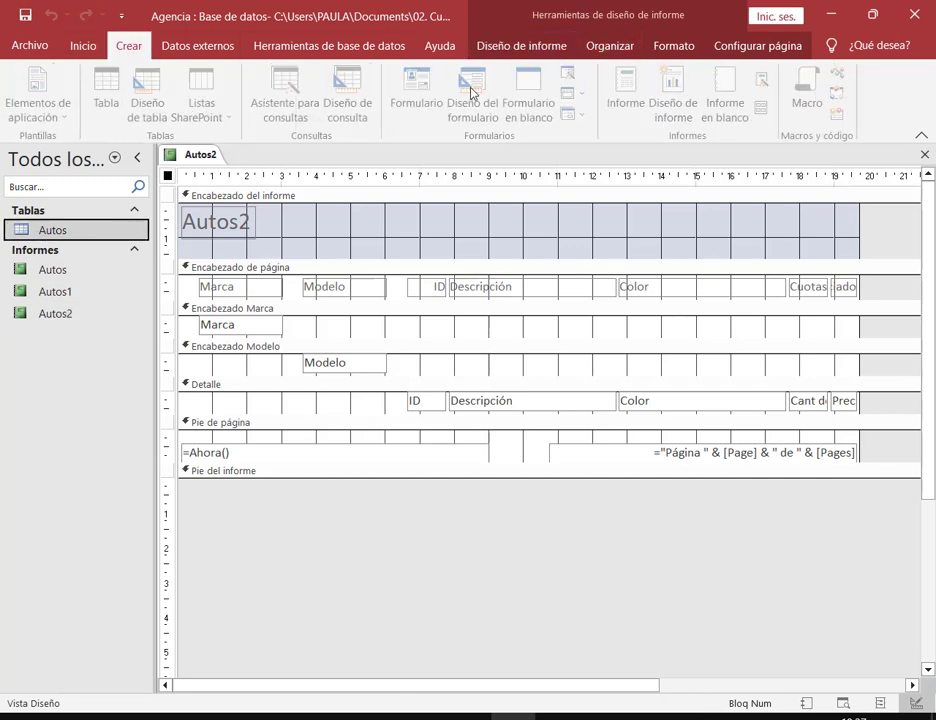
click(765, 78)
click(449, 331)
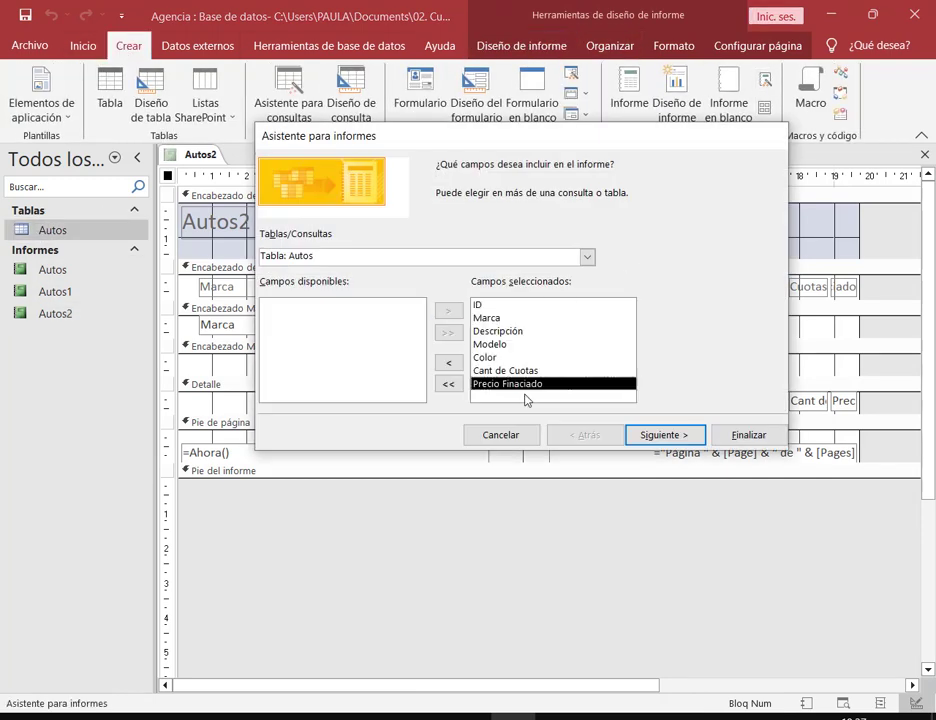
click(660, 437)
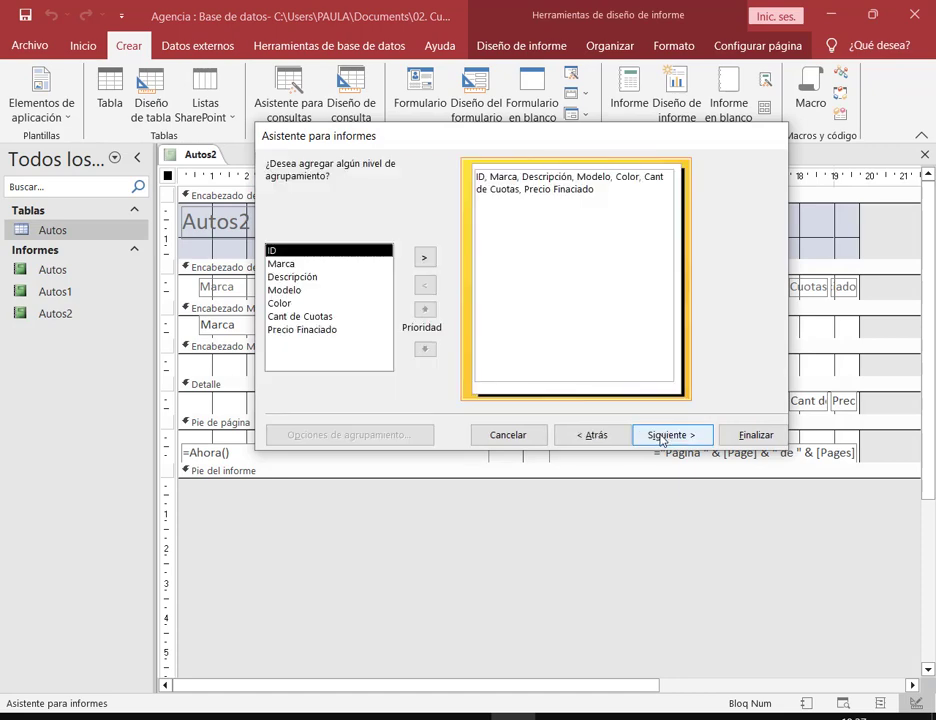
Step: Group the new report by Modelo first and by Marca within each Modelo
click(290, 264)
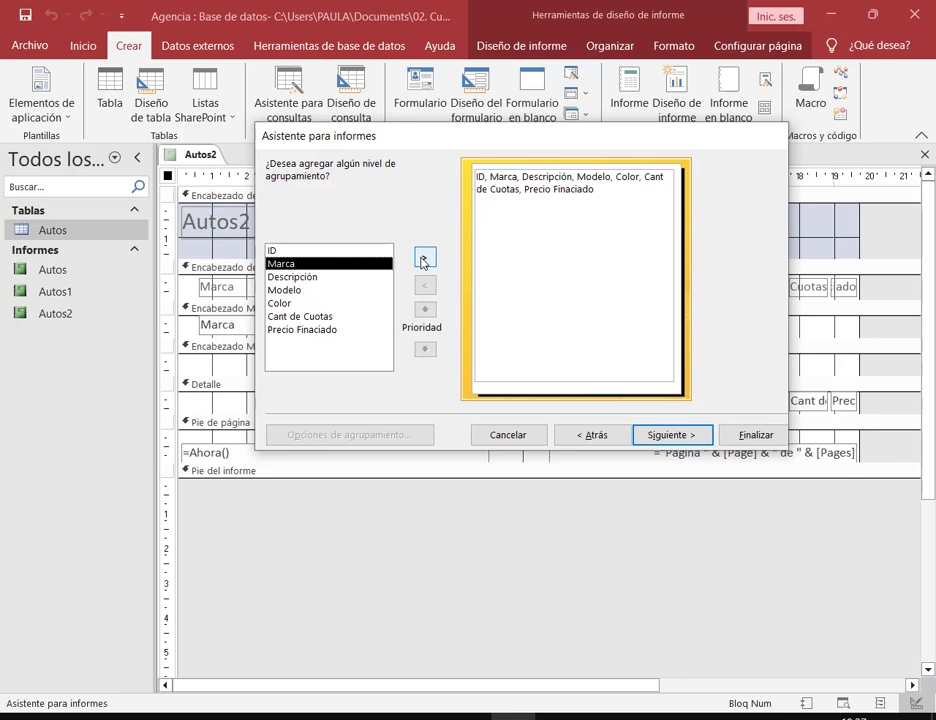
click(284, 290)
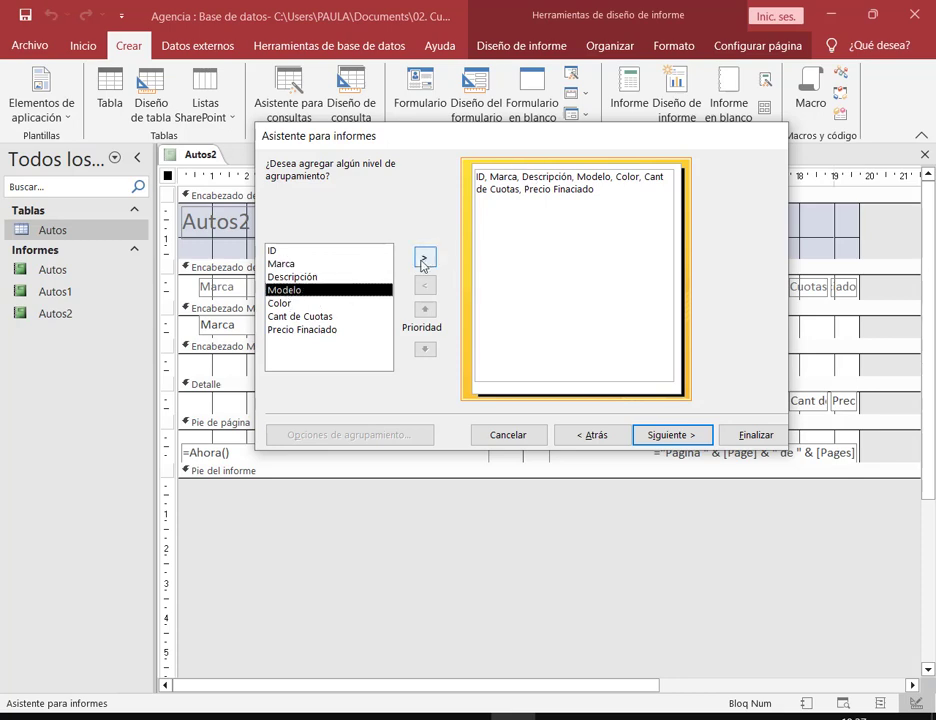
click(424, 263)
click(370, 263)
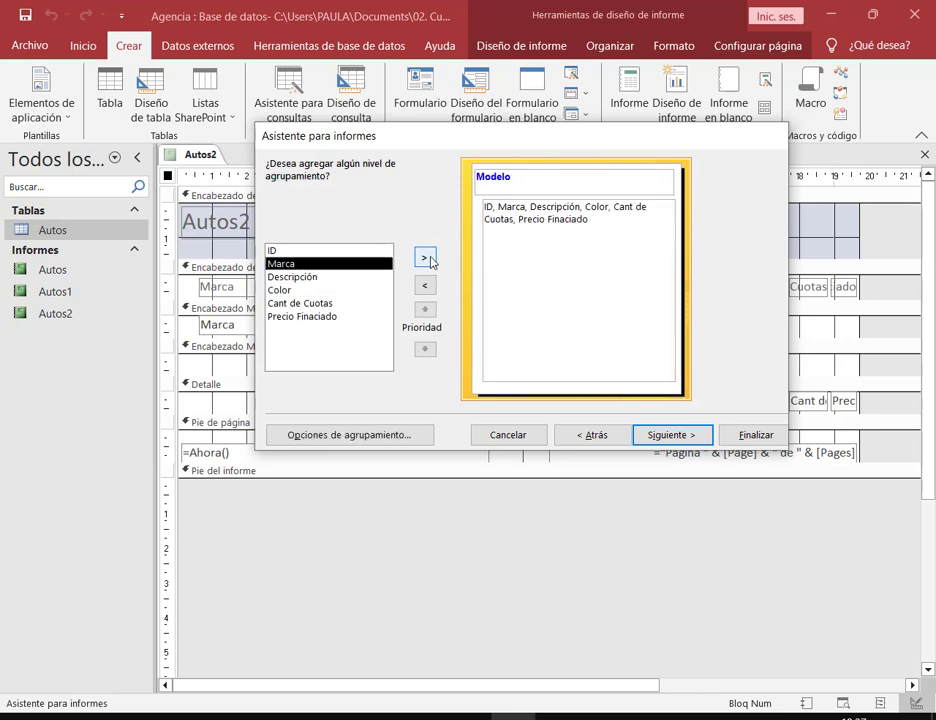
click(427, 259)
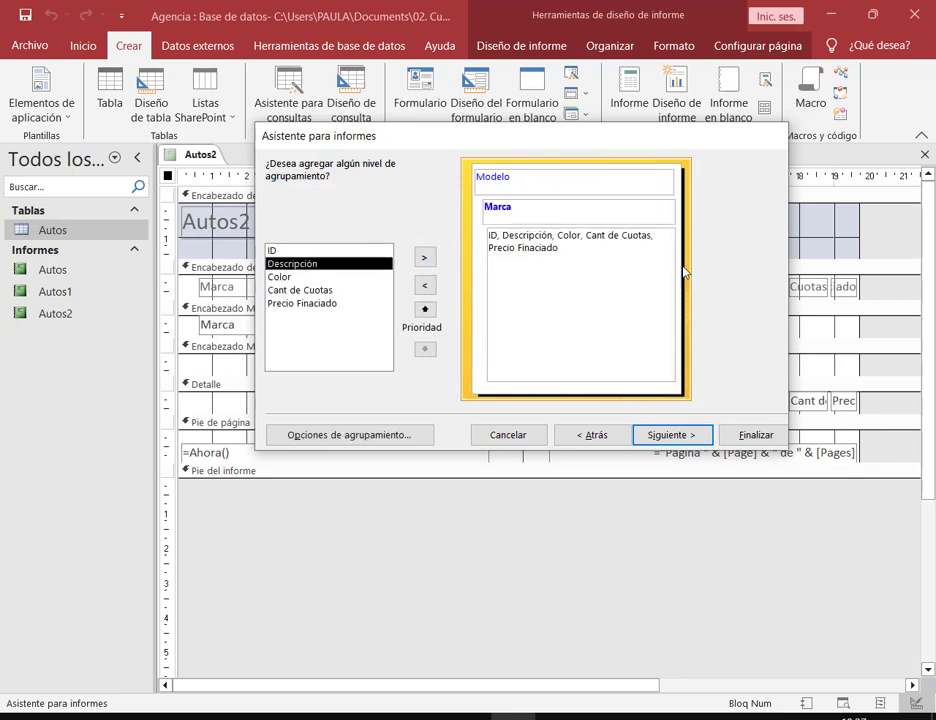
Step: Keep the En pasos layout and Vertical orientation, and finish the wizard to generate the Modelo-grouped report
click(676, 434)
click(680, 436)
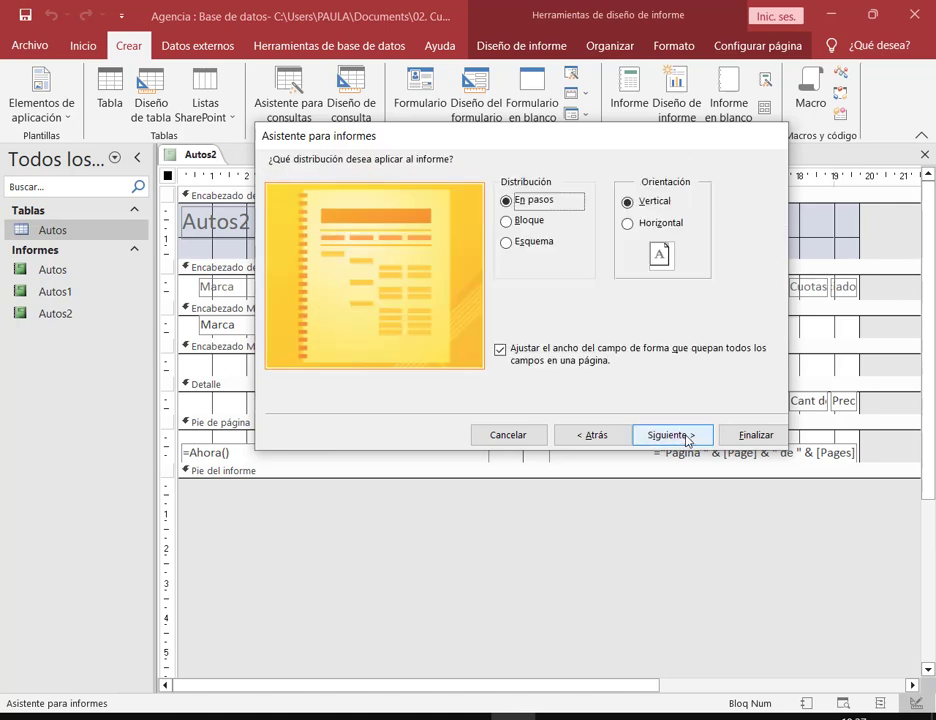
click(692, 436)
click(758, 436)
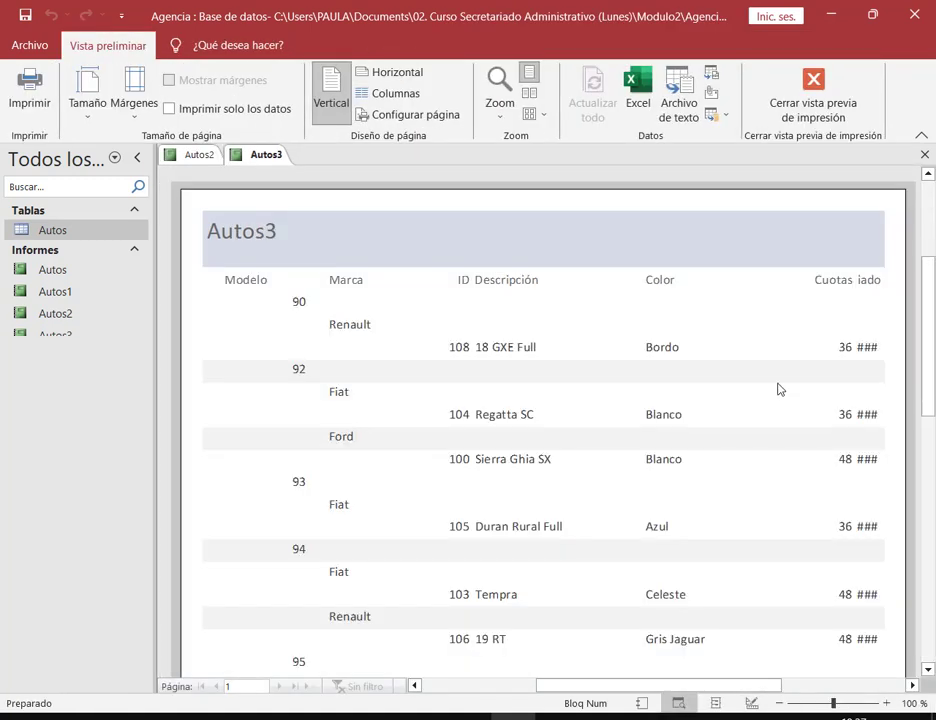
Step: Examine the brands and car records listed under models 90 and 92 in the Autos3 preview
click(295, 302)
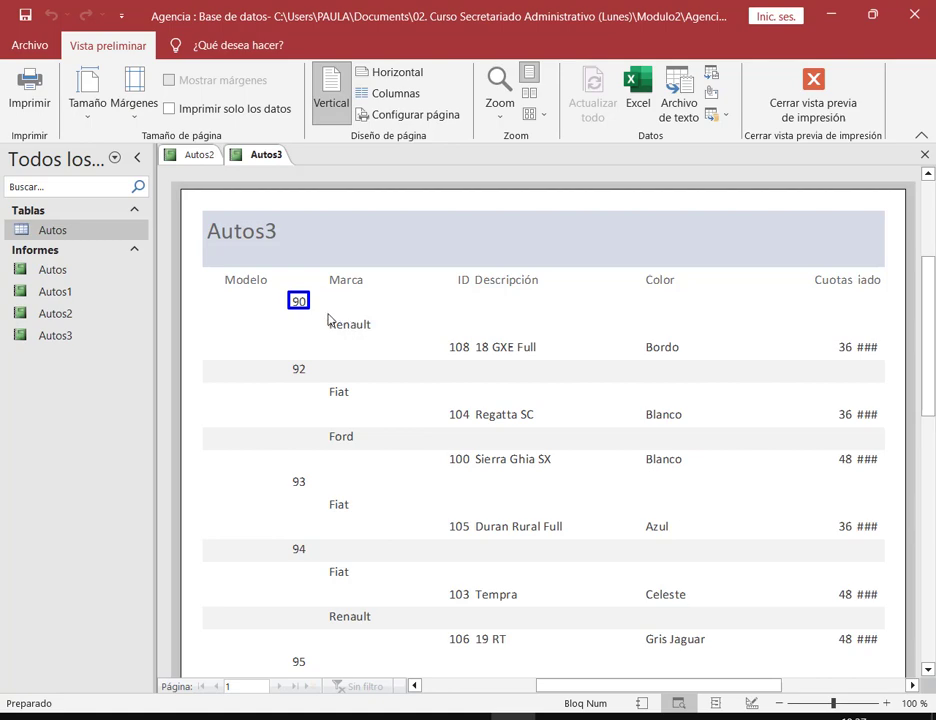
click(327, 322)
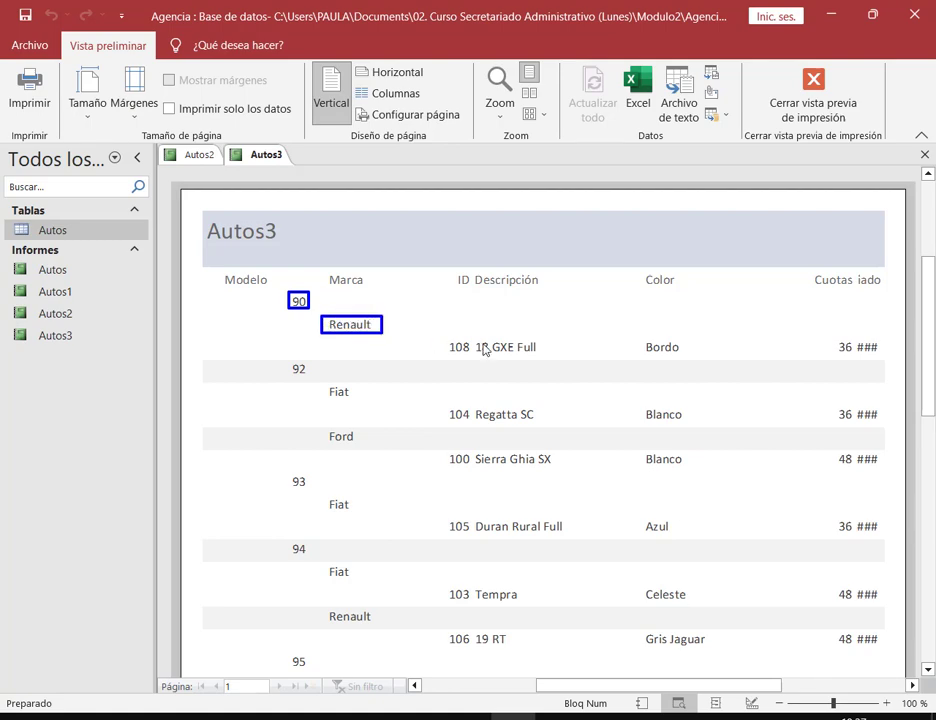
drag(443, 334, 900, 362)
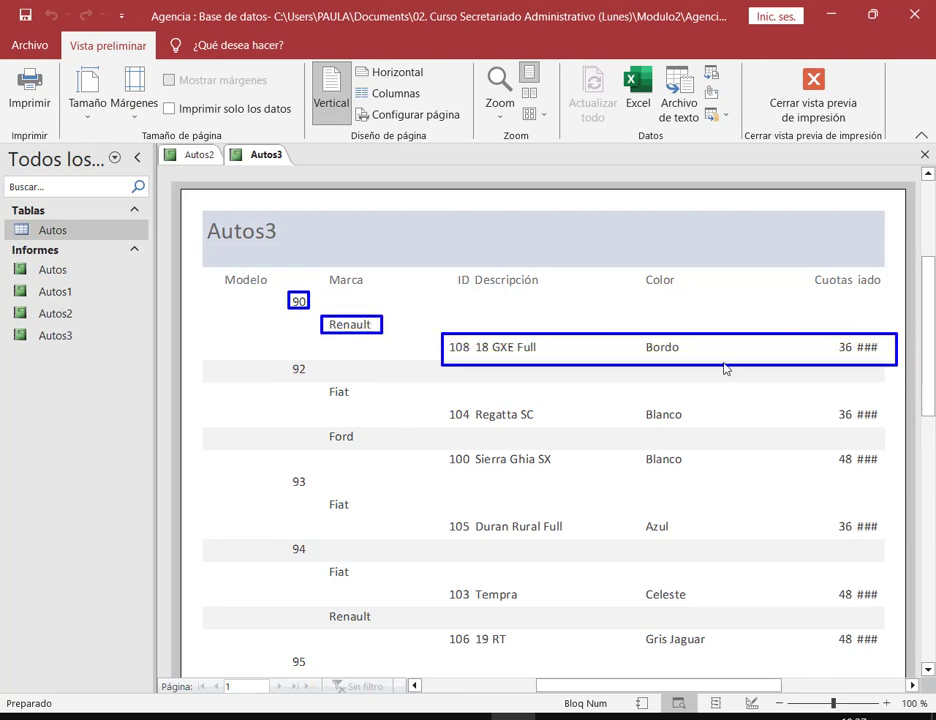
click(303, 376)
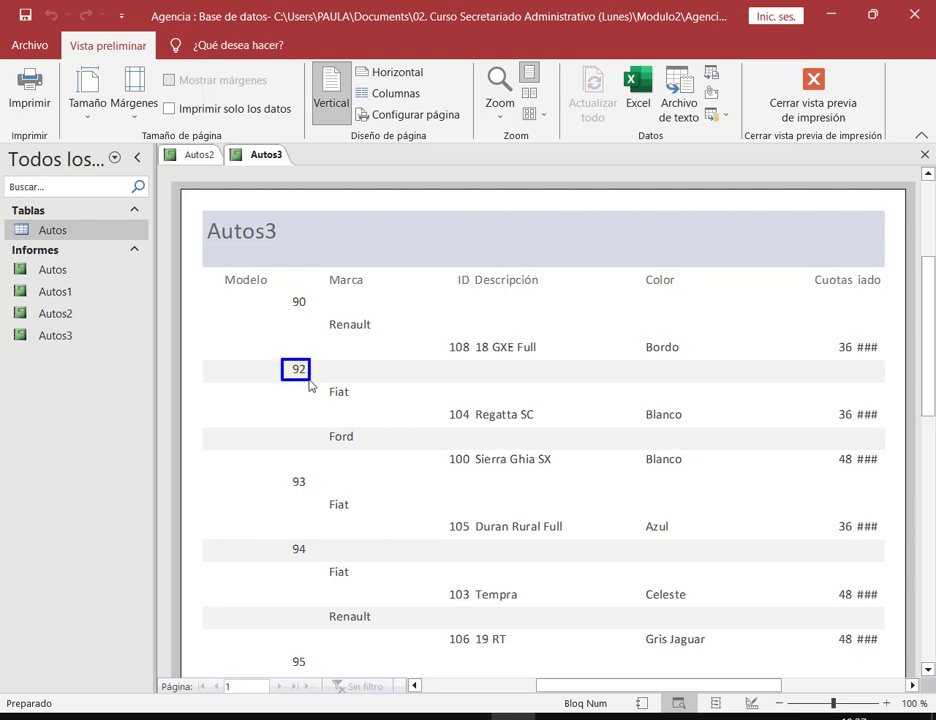
drag(322, 388, 880, 426)
drag(325, 432, 887, 474)
Step: Examine the brand groups and car records under models 93 and 94, and review the Ford heading in Autos3
scroll(756, 455, down, 1)
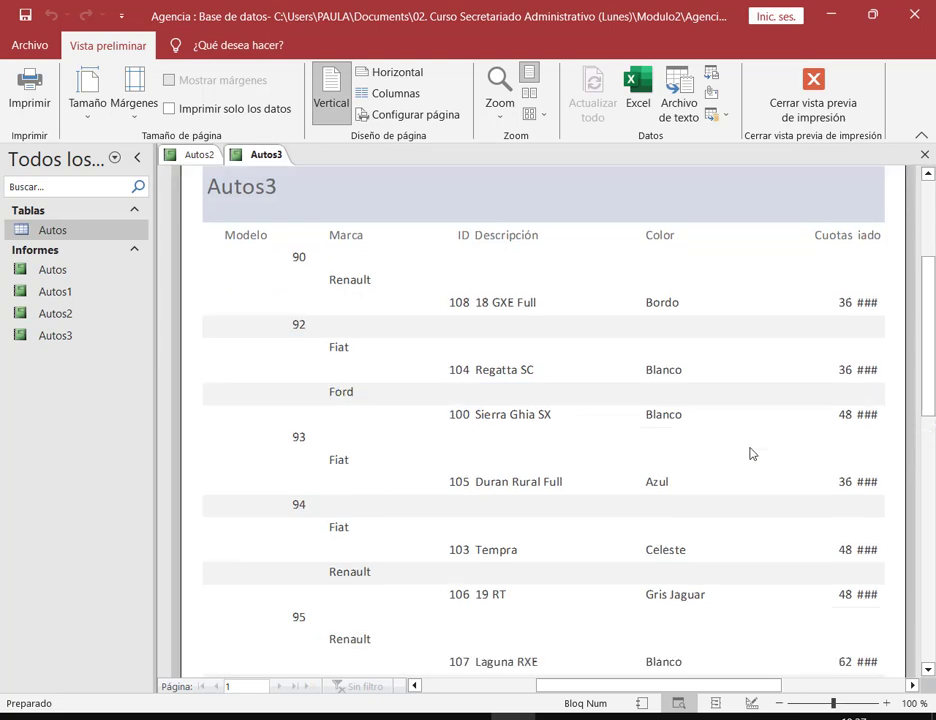
mouse_move(287, 438)
mouse_down()
mouse_move(313, 452)
mouse_move(307, 447)
mouse_move(779, 501)
mouse_move(907, 485)
mouse_move(902, 492)
mouse_up()
key(ctrl+z)
mouse_move(279, 495)
mouse_down()
mouse_move(307, 515)
mouse_move(506, 552)
mouse_move(850, 600)
mouse_move(890, 562)
mouse_up()
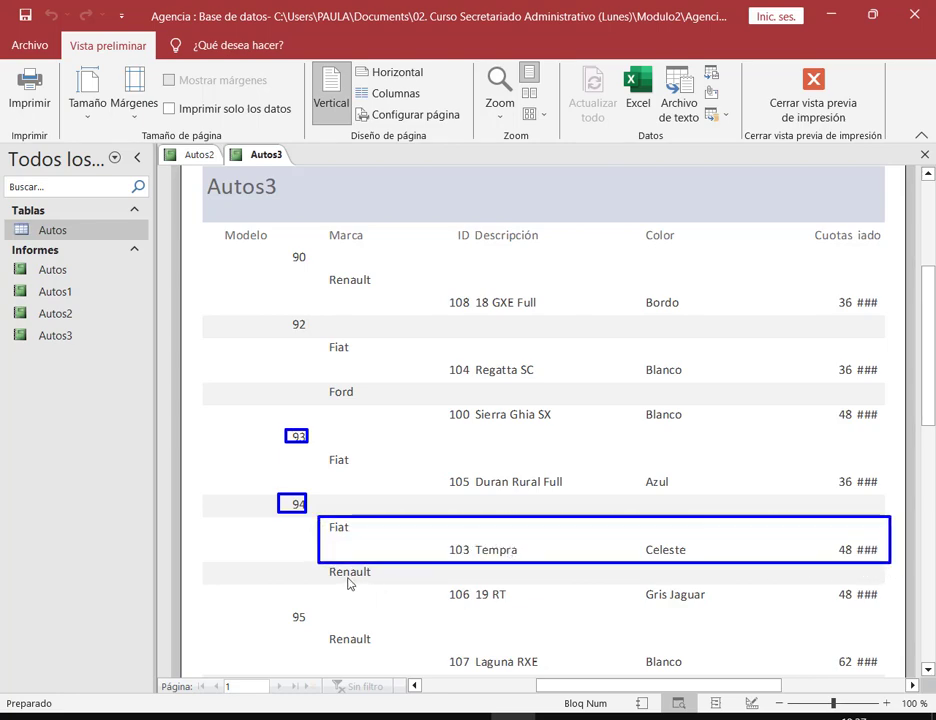
key(ctrl+z)
drag(320, 563, 896, 615)
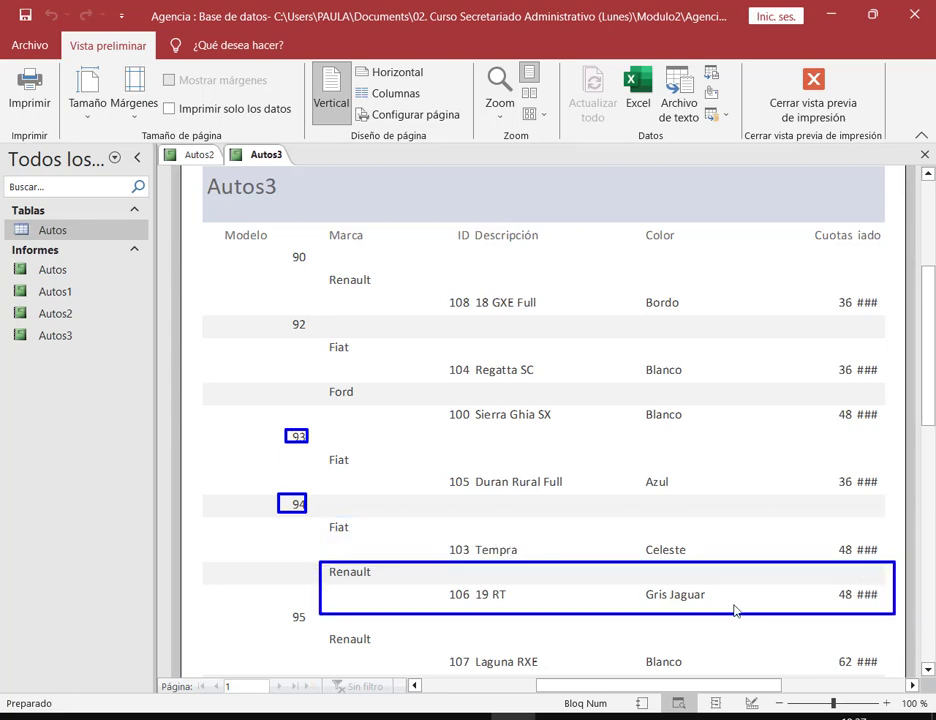
key(Escape)
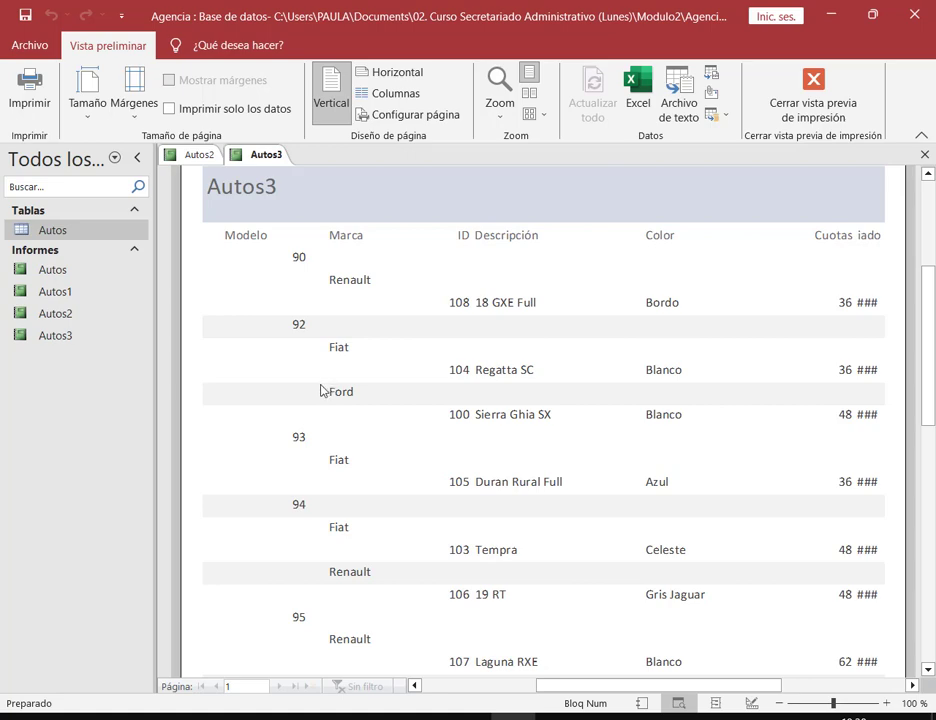
drag(320, 385, 364, 400)
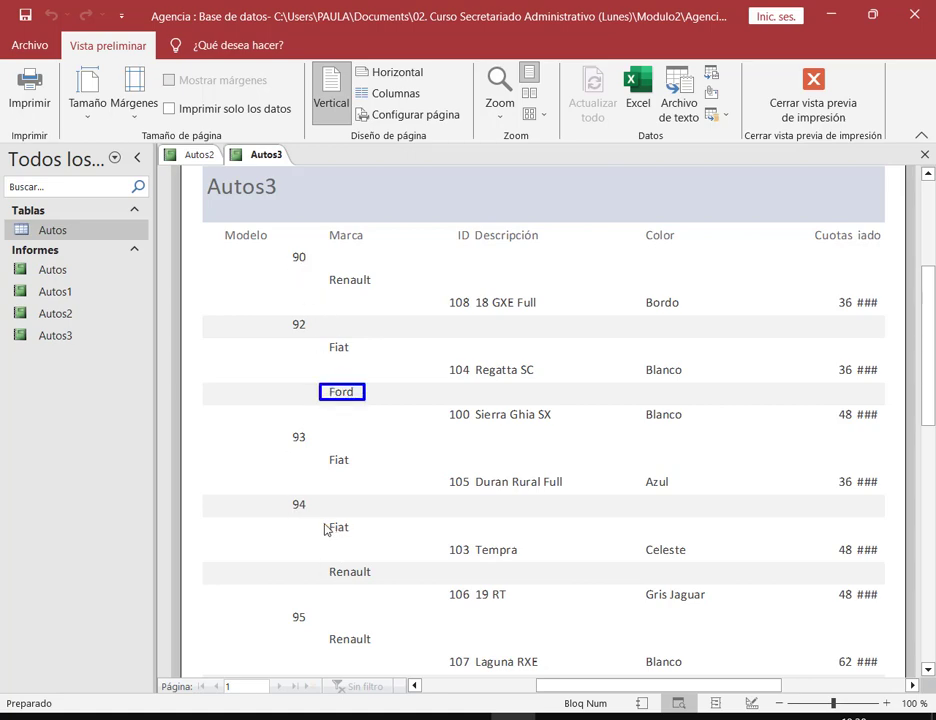
Step: Examine the Fiat and Renault groups under model 94 and the remaining model groups through 98 in the Autos3 preview
mouse_move(325, 520)
mouse_down()
mouse_move(359, 604)
mouse_move(389, 620)
mouse_up()
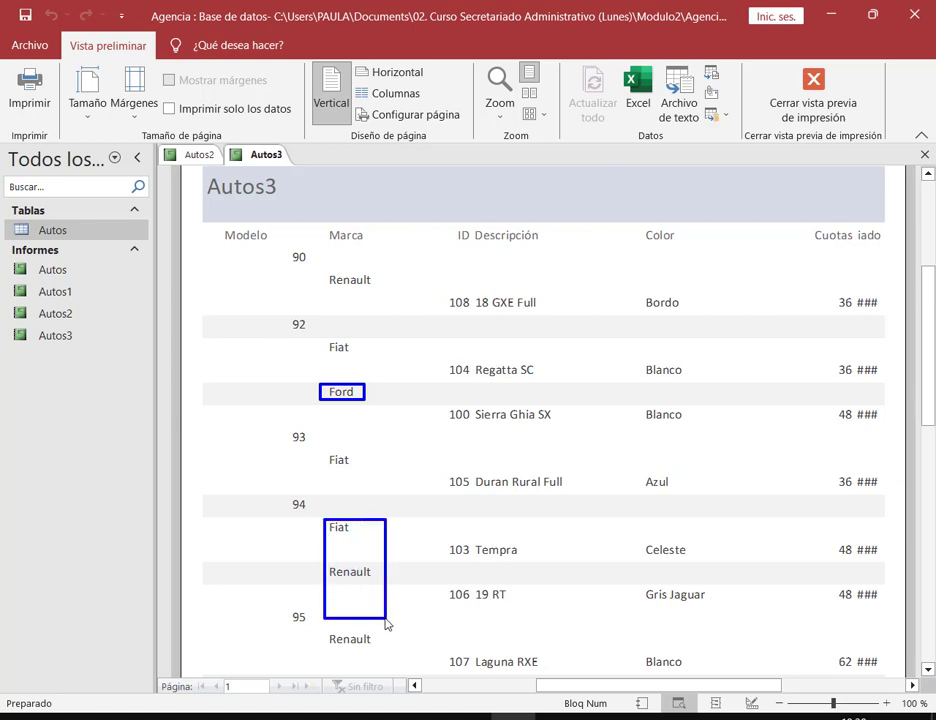
drag(288, 493, 308, 518)
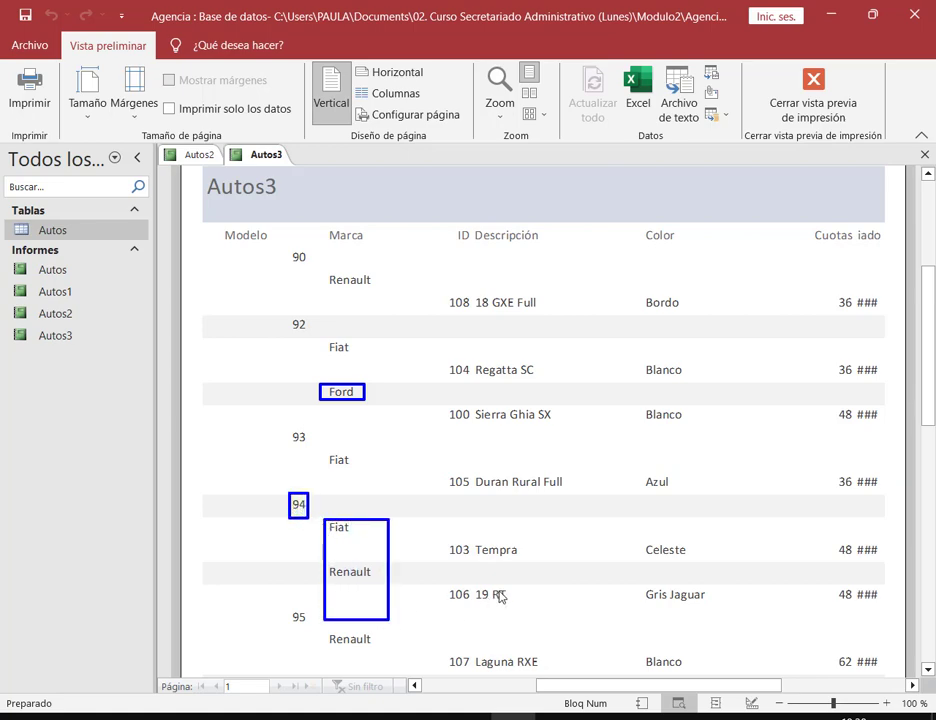
key(Escape)
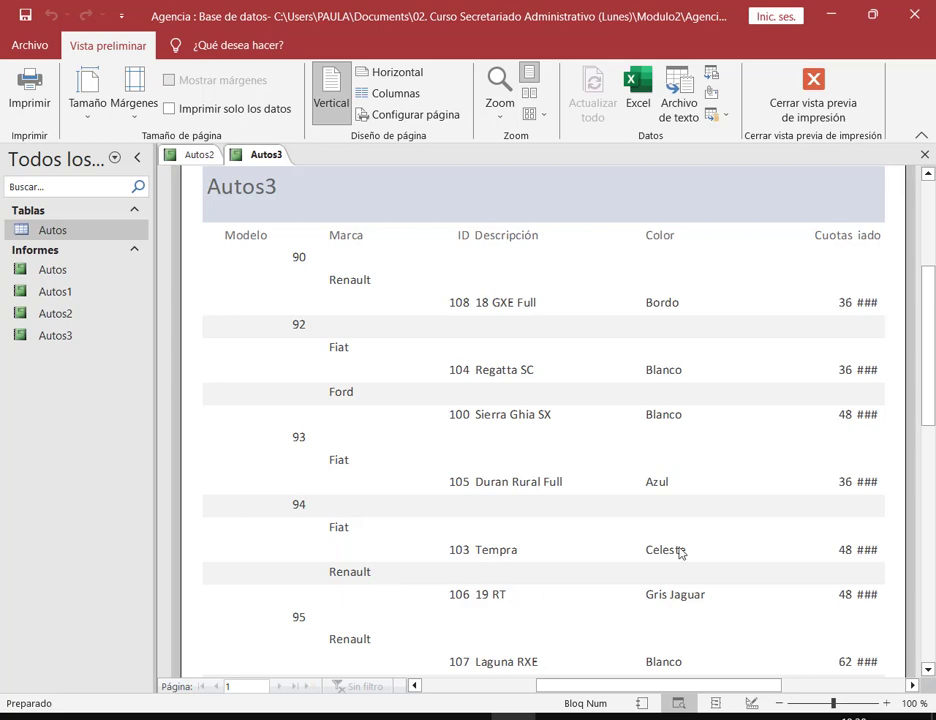
scroll(497, 472, down, 1)
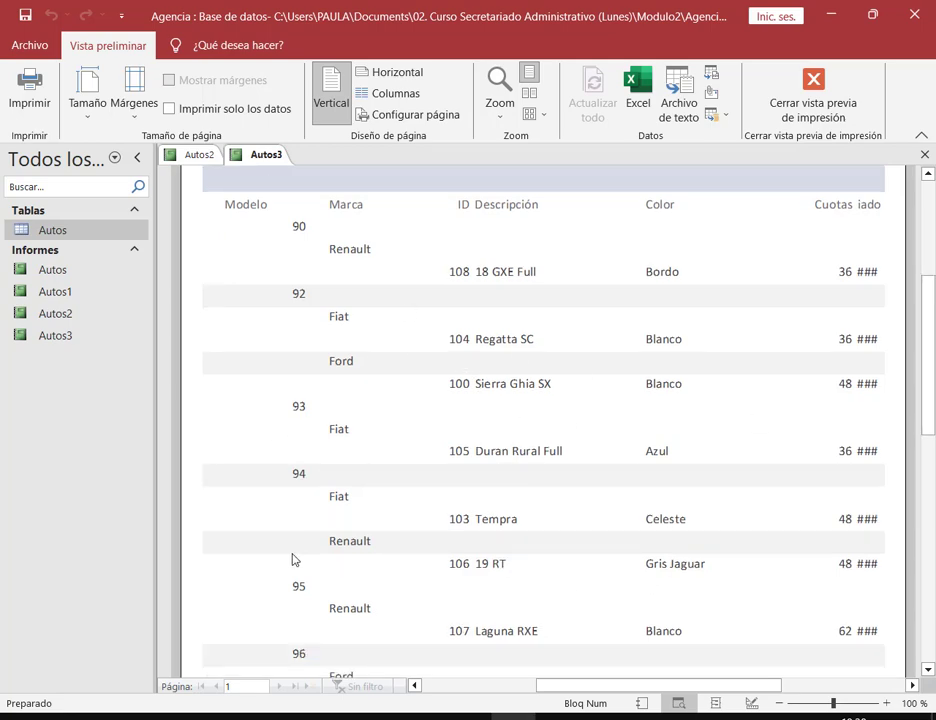
scroll(293, 560, down, 3)
scroll(349, 562, down, 4)
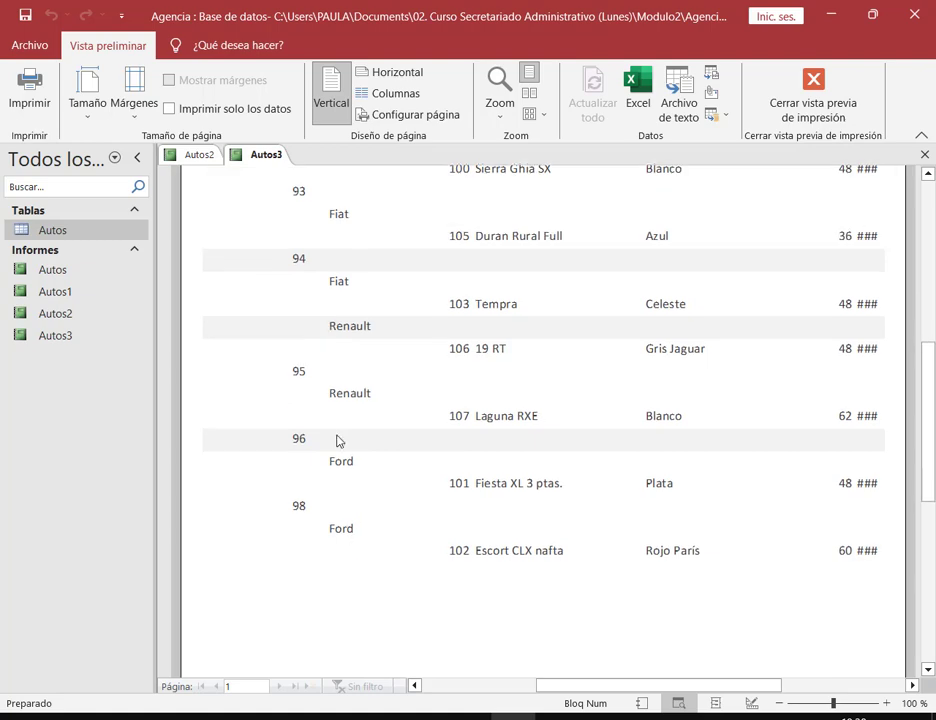
scroll(296, 535, up, 10)
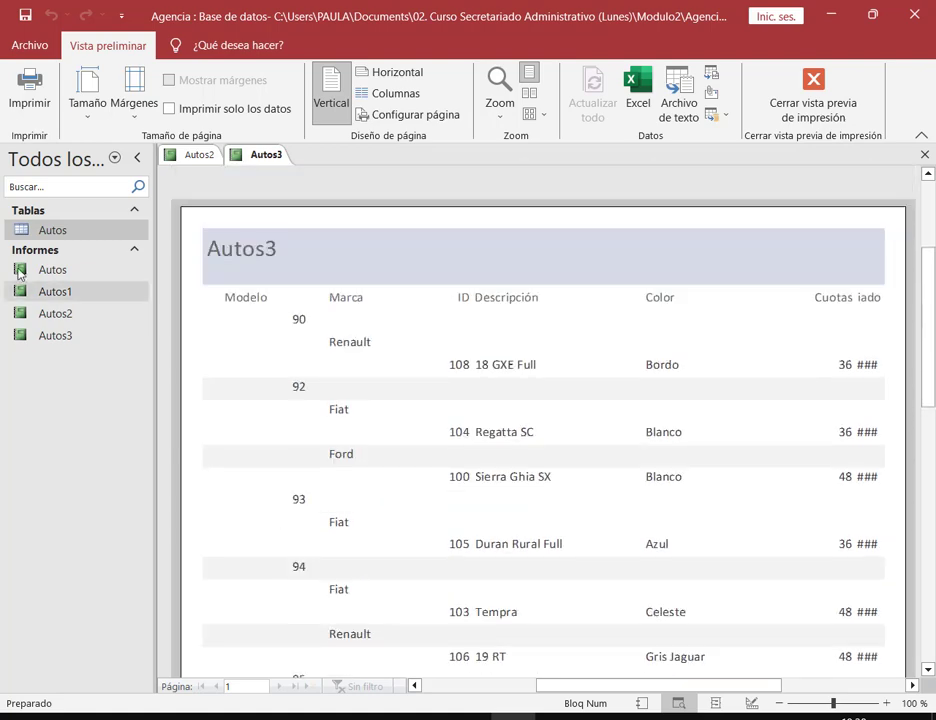
Step: Open the customised Autos report alongside the Autos2 and Autos3 previews
click(48, 273)
double_click(48, 271)
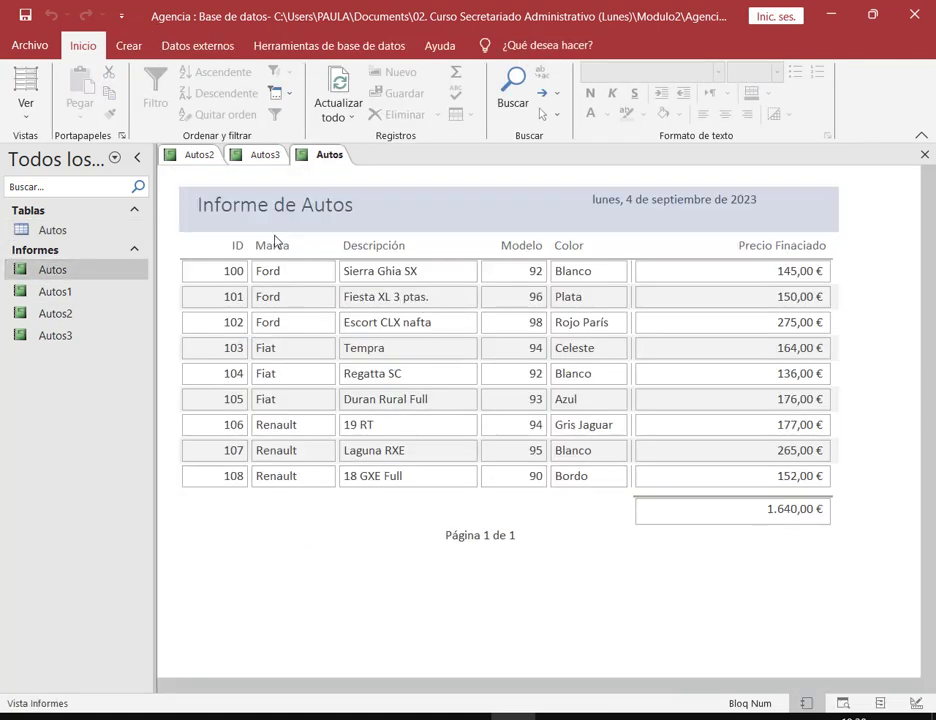
Step: Compare the Autos1 report, grouped by Marca, with the Autos report and check the call messages in Google Meet
double_click(84, 294)
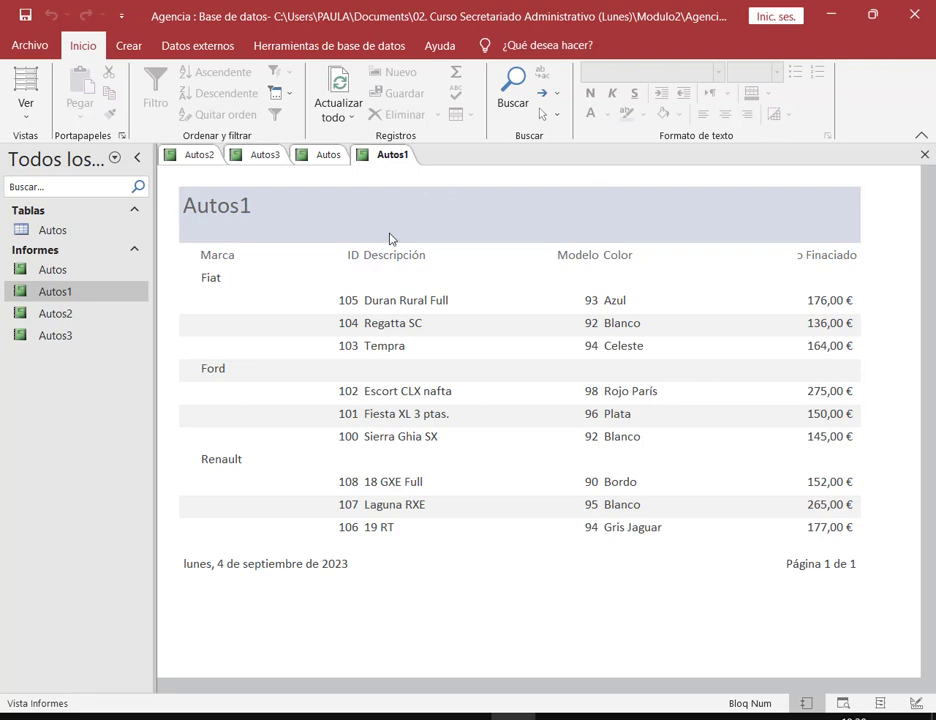
click(326, 155)
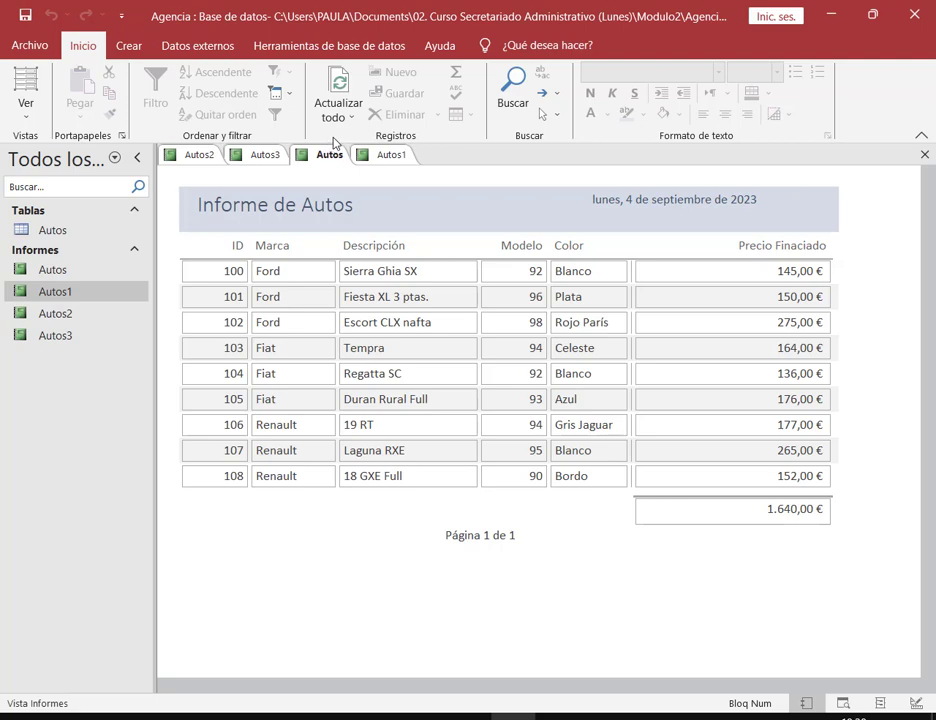
click(390, 154)
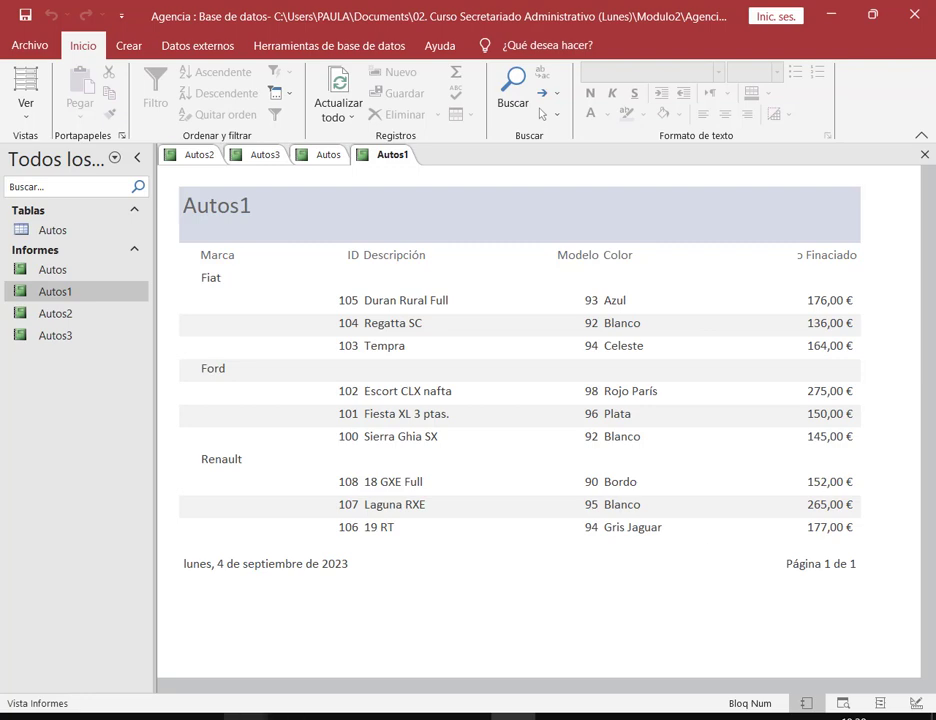
click(124, 680)
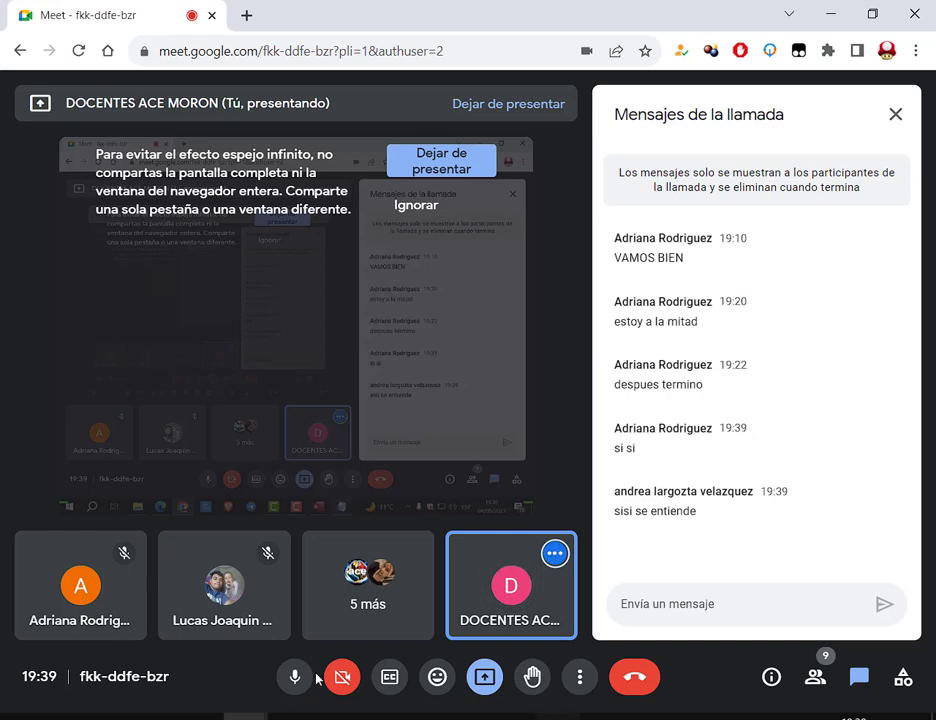
key(alt+Tab)
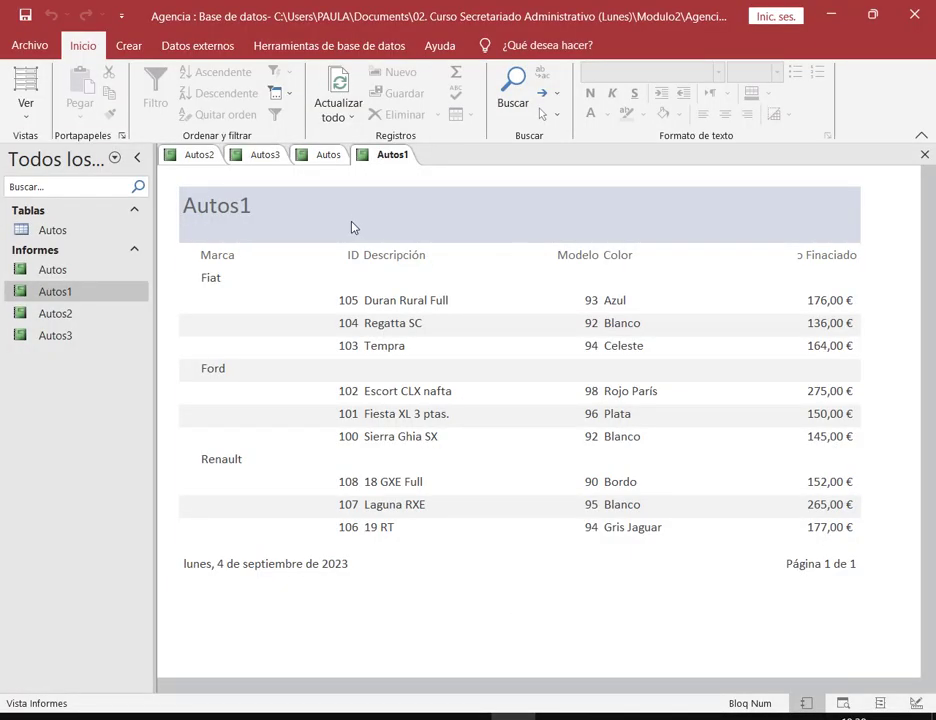
Step: Close all the open reports: Autos1, Autos, Autos3 and Autos2
click(924, 154)
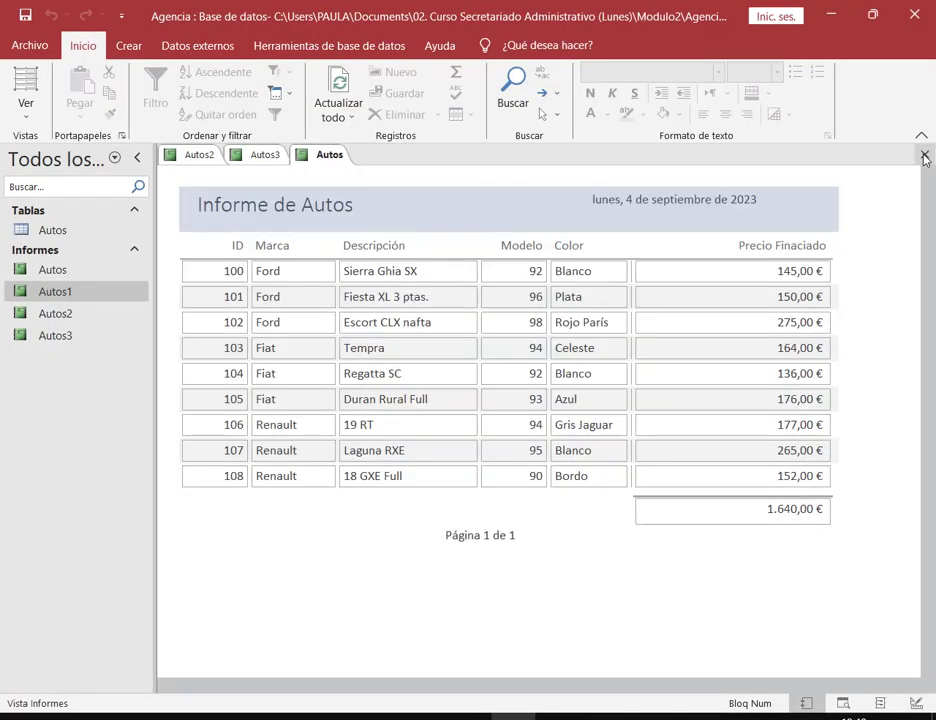
click(924, 155)
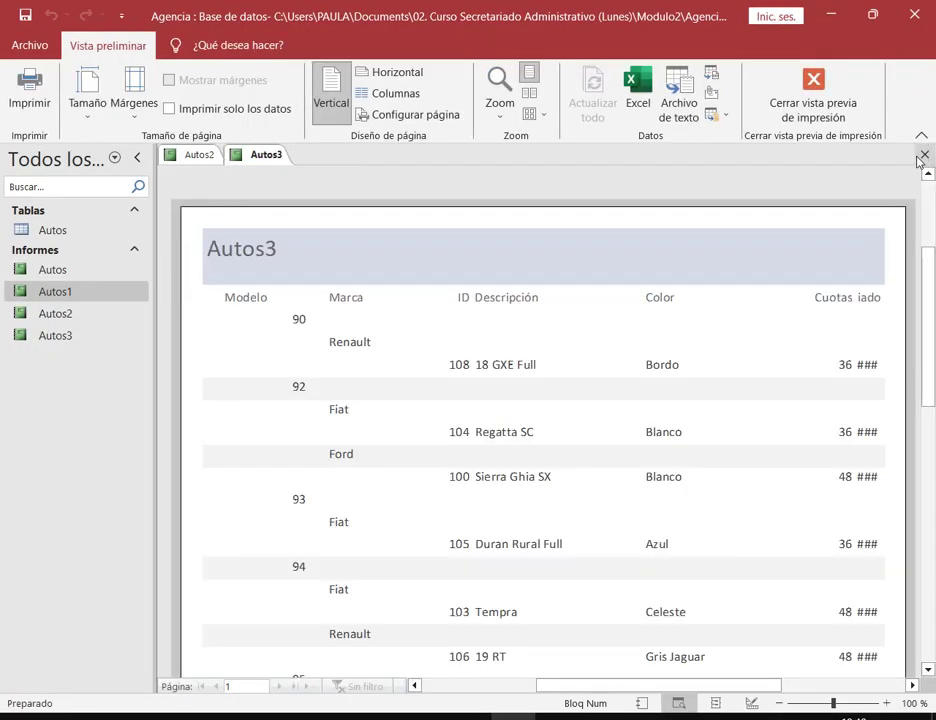
click(924, 155)
click(924, 156)
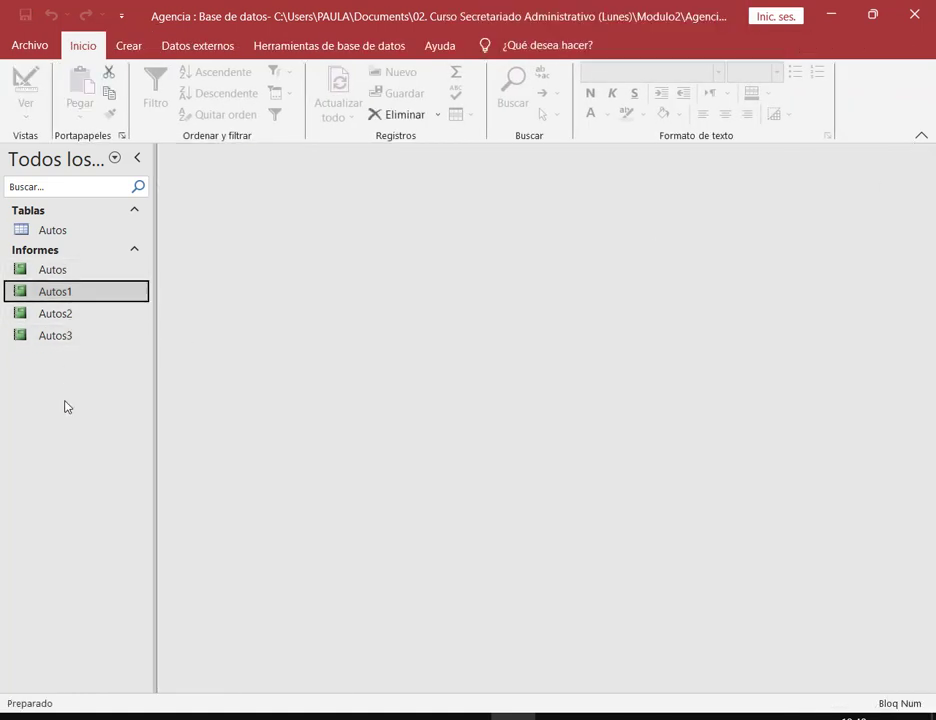
Step: Open the Autos1 report to check how its records are grouped, and close it again
click(72, 270)
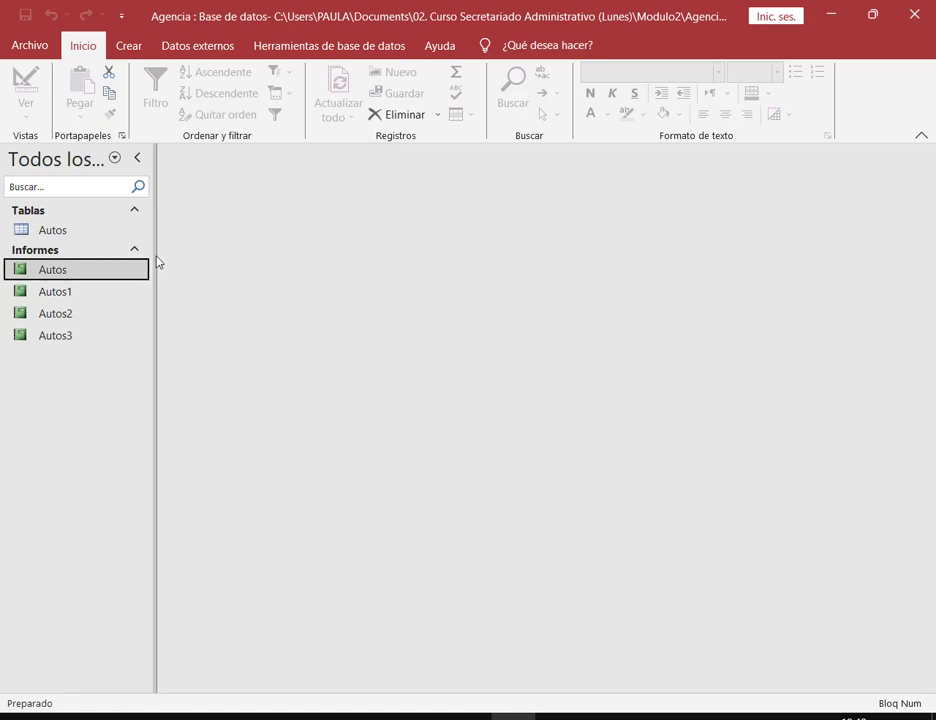
click(58, 292)
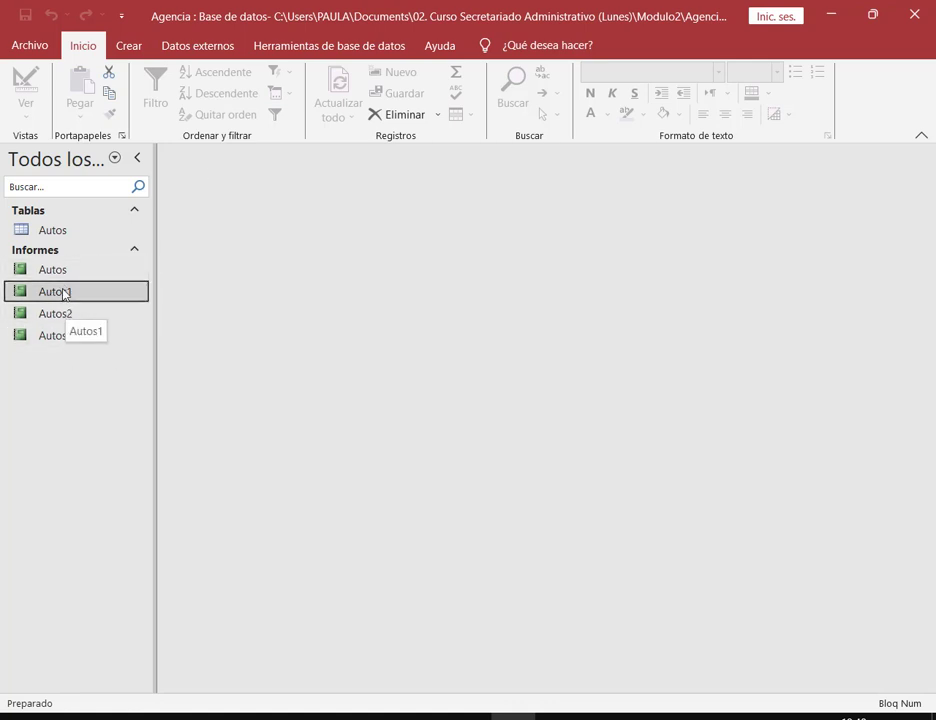
click(70, 273)
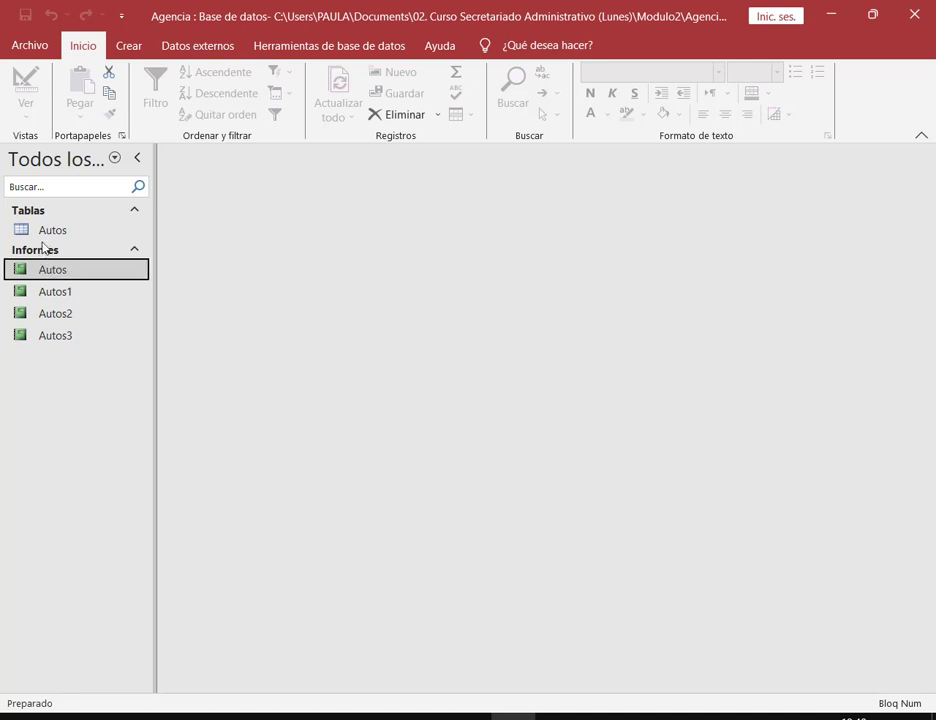
click(63, 293)
double_click(63, 293)
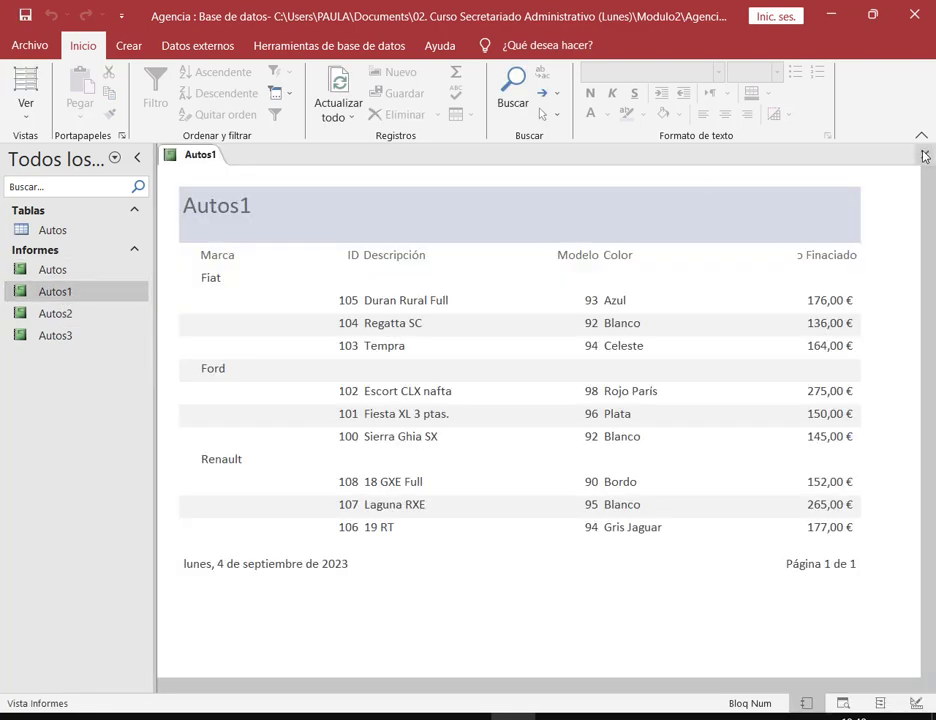
click(925, 153)
Step: Rename the Autos1 report as Autos por Marca
right_click(52, 292)
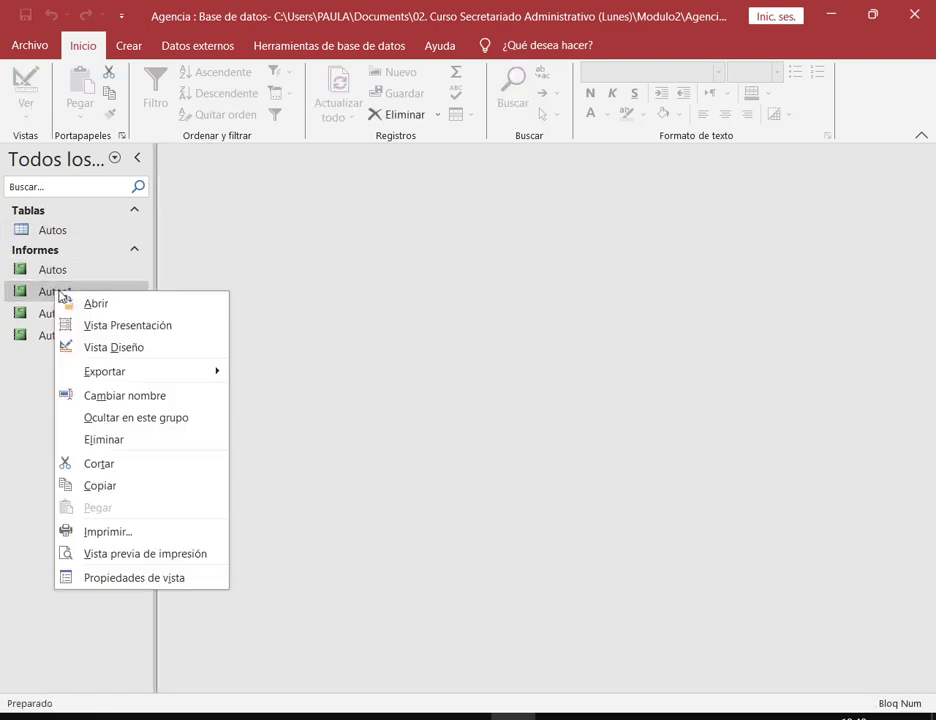
click(117, 393)
click(86, 299)
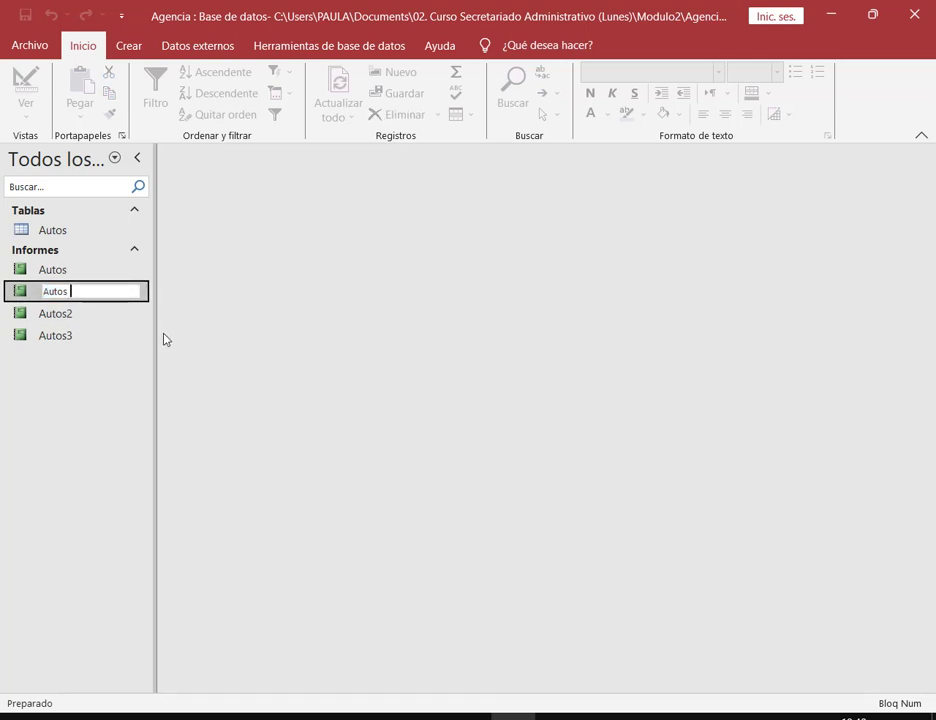
text(afr)
text(por Marca)
key(Return)
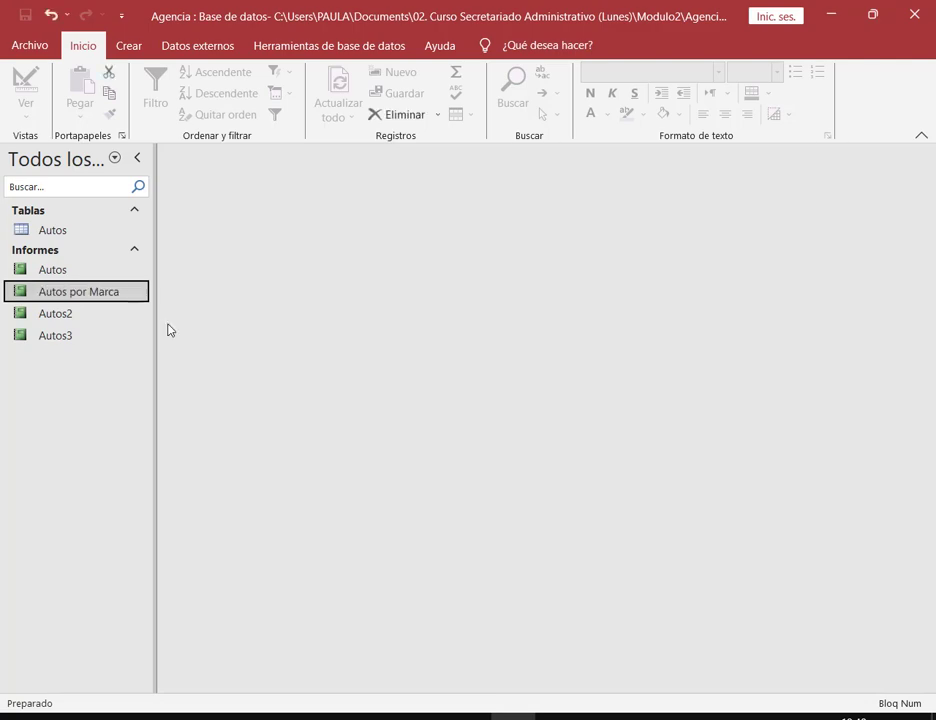
Step: Open the Autos2 report to check its grouping by Marca and Modelo, and close it again
double_click(57, 315)
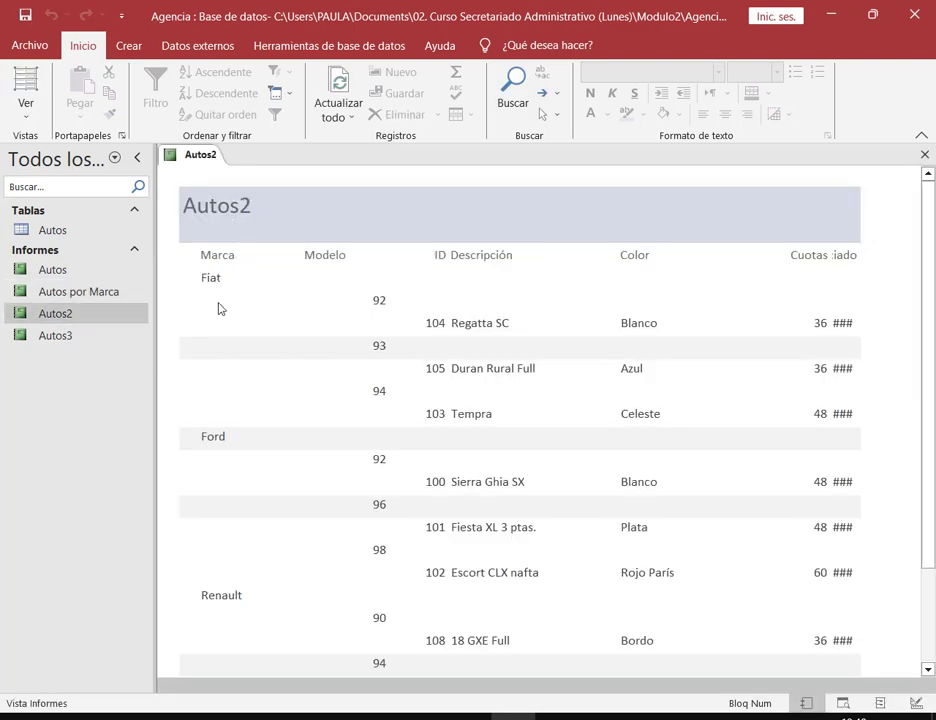
click(924, 154)
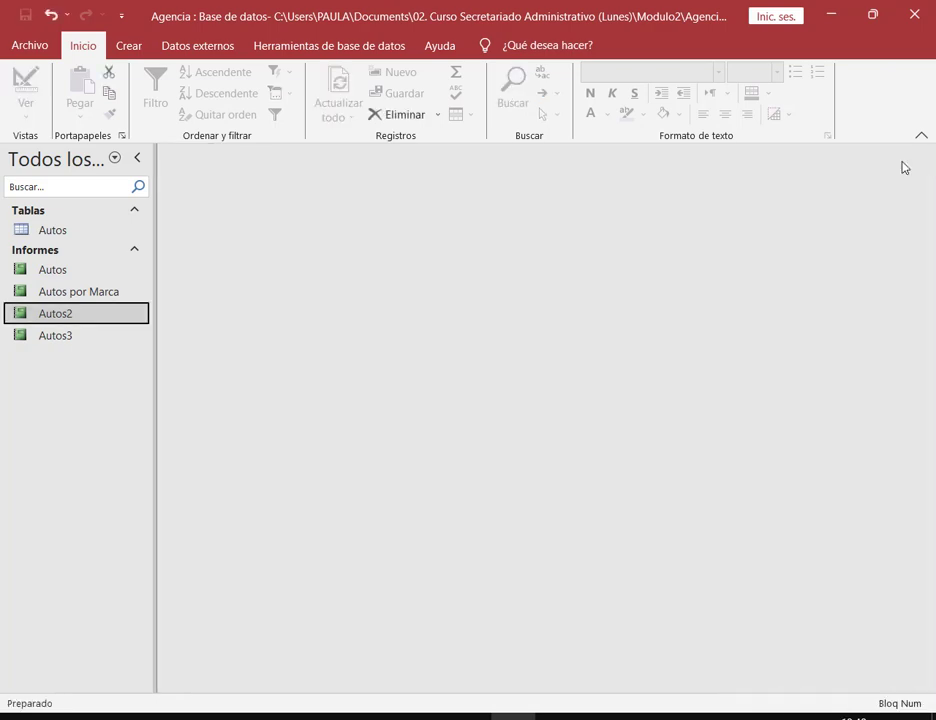
right_click(46, 316)
click(45, 315)
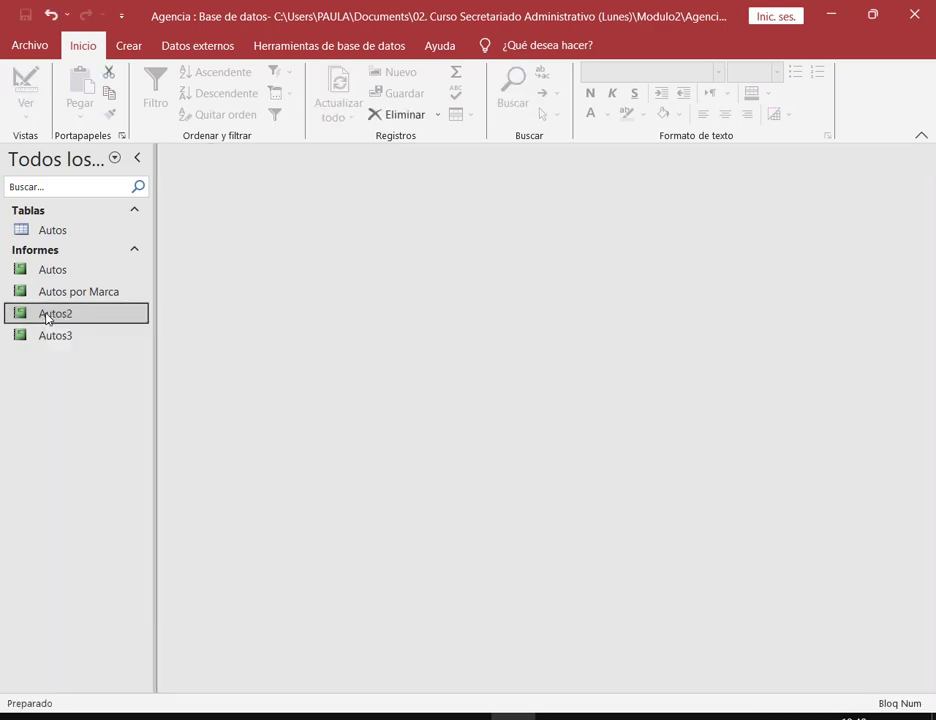
Step: Open the Autos2 report and try to delete it while it is still open
double_click(46, 318)
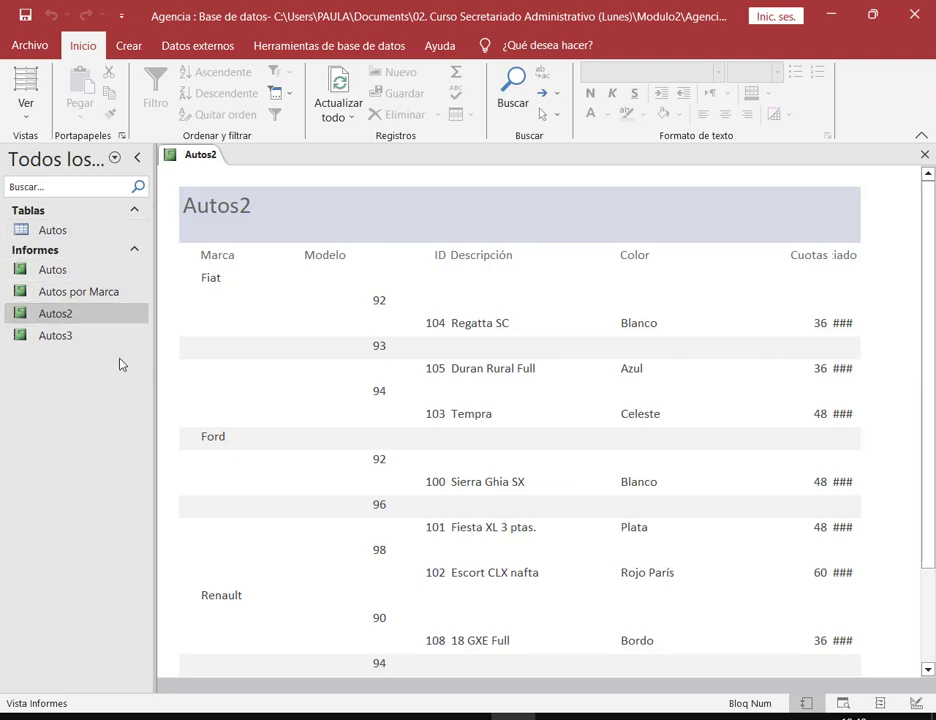
right_click(62, 316)
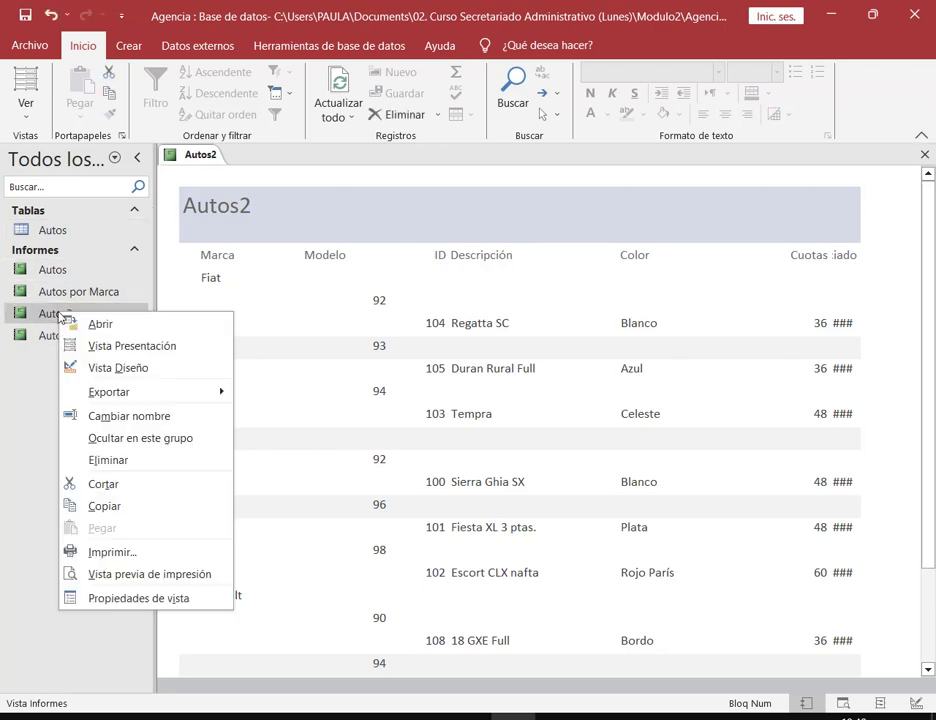
click(132, 462)
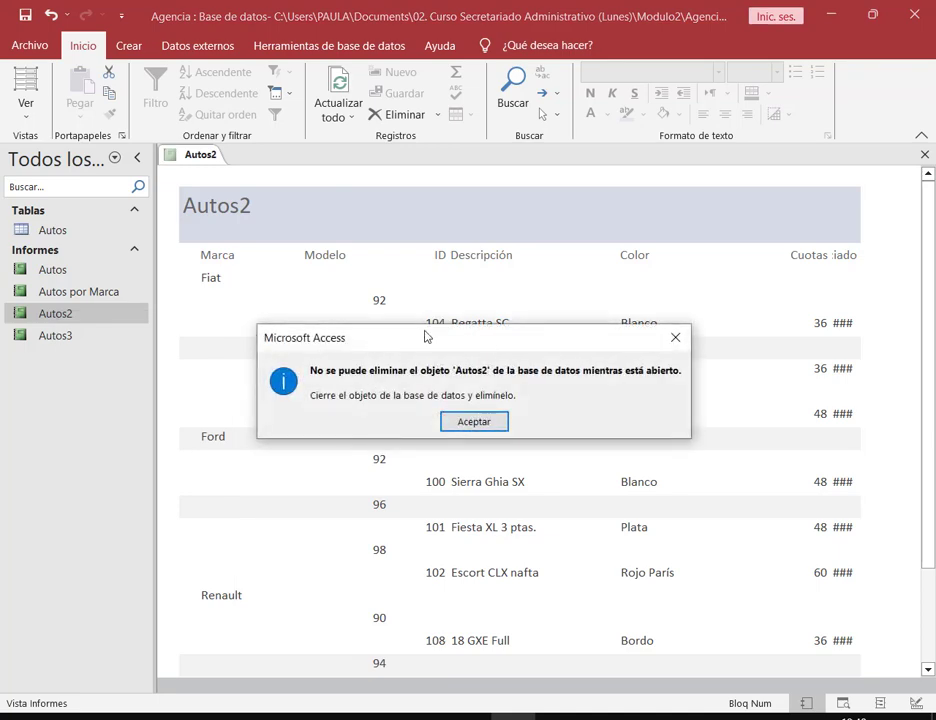
mouse_move(305, 358)
mouse_down()
mouse_move(712, 418)
mouse_move(683, 432)
mouse_up()
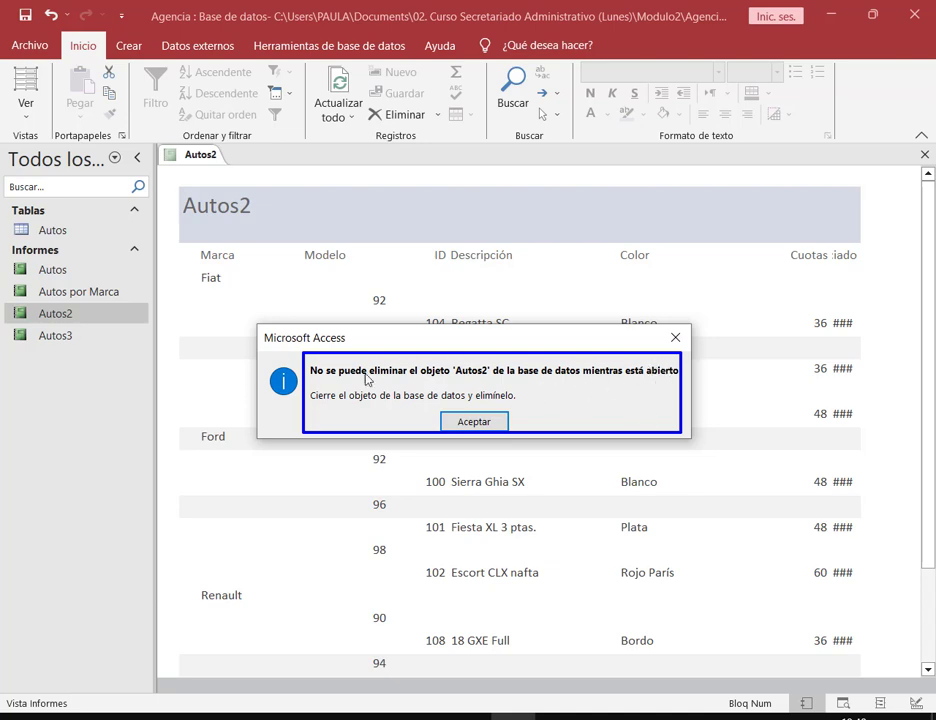
mouse_move(305, 384)
mouse_down()
mouse_move(365, 402)
mouse_move(520, 410)
mouse_up()
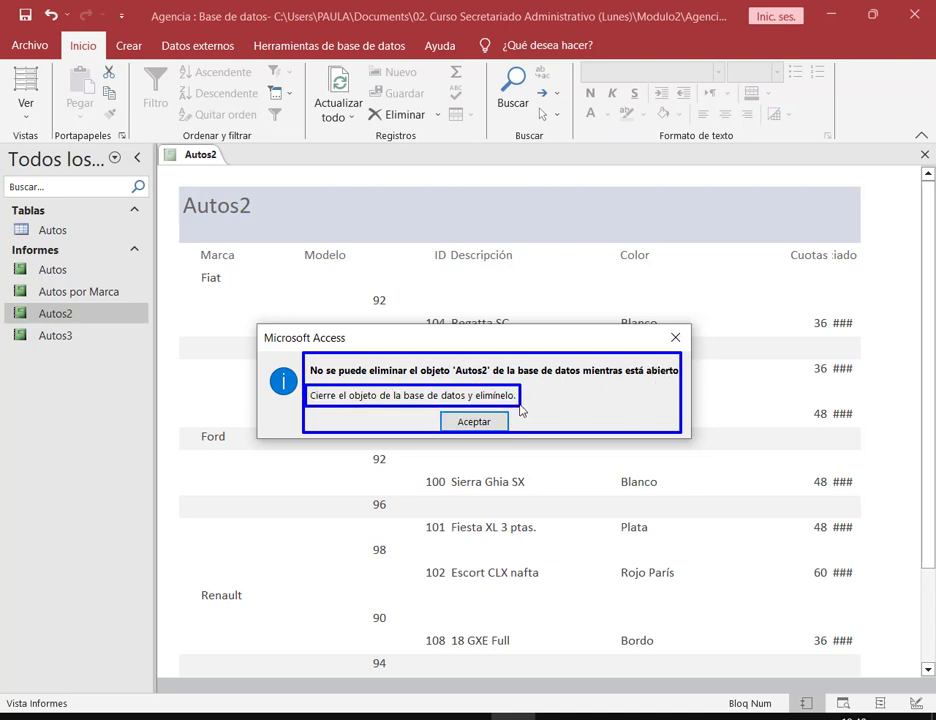
click(503, 423)
right_click(46, 320)
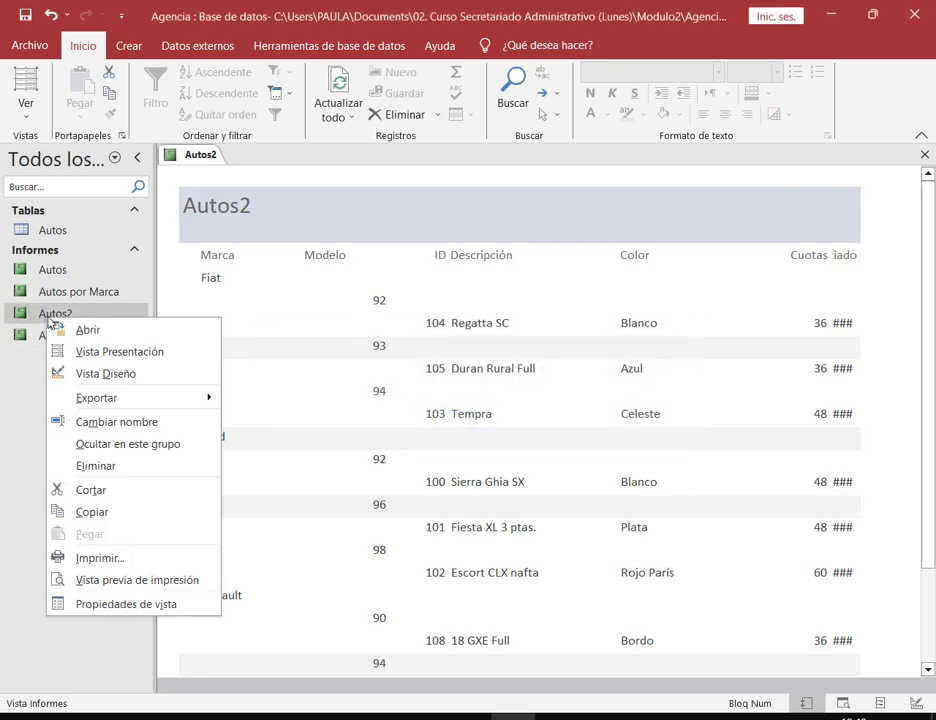
click(112, 468)
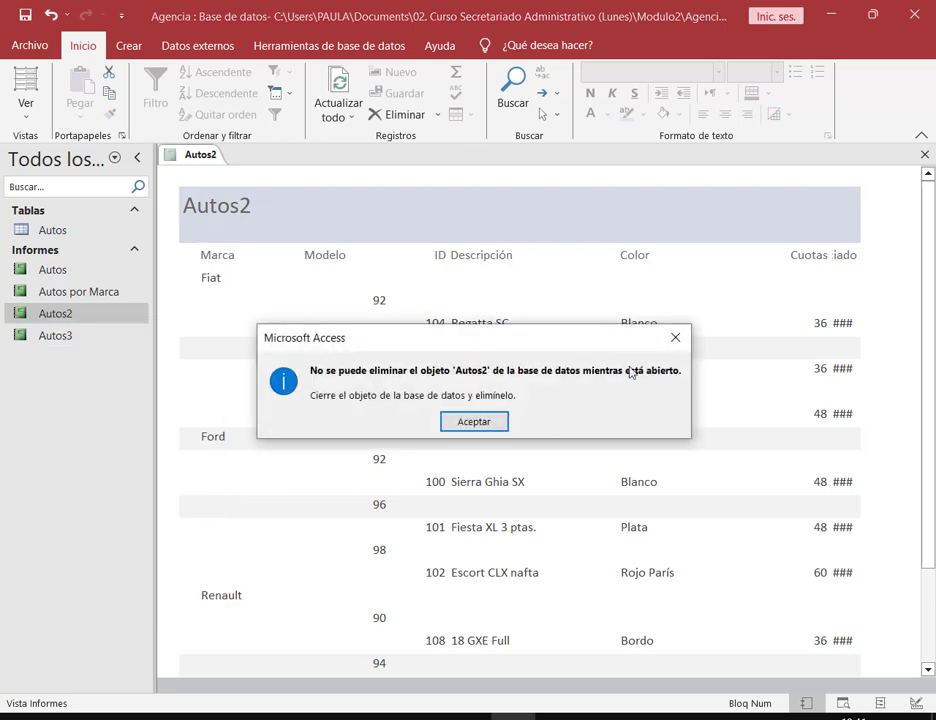
click(662, 336)
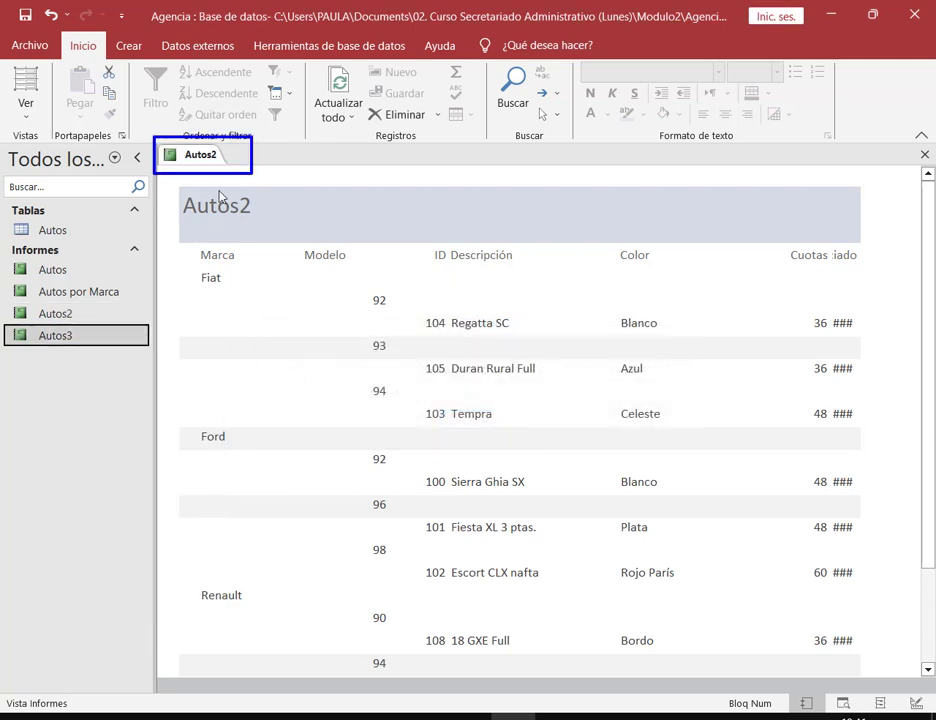
Step: Close the Autos2 report and delete it permanently from the database
click(925, 156)
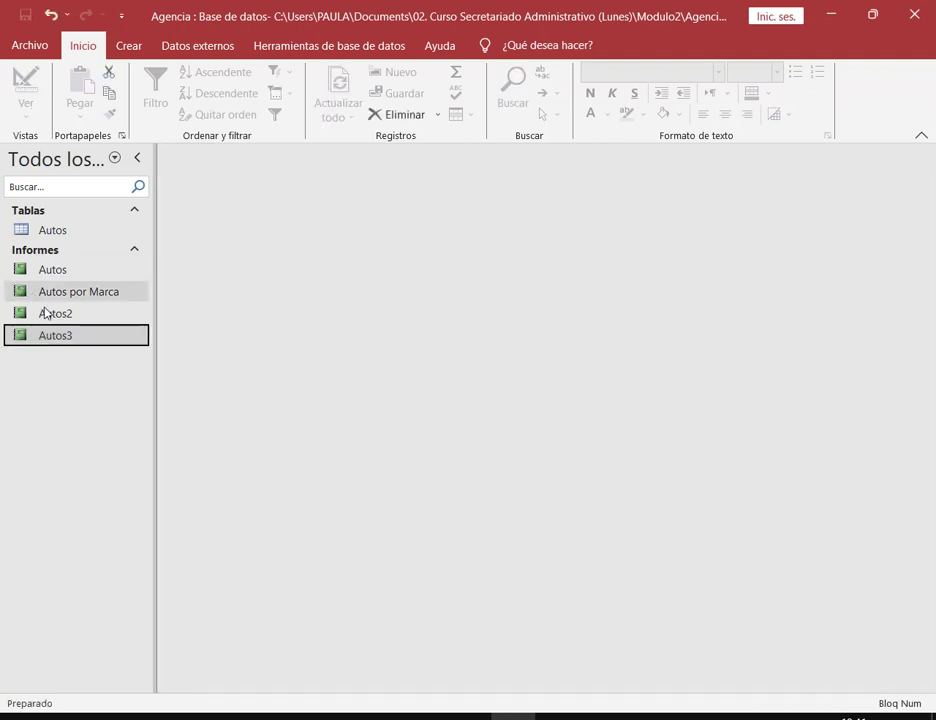
click(46, 315)
right_click(46, 315)
click(127, 457)
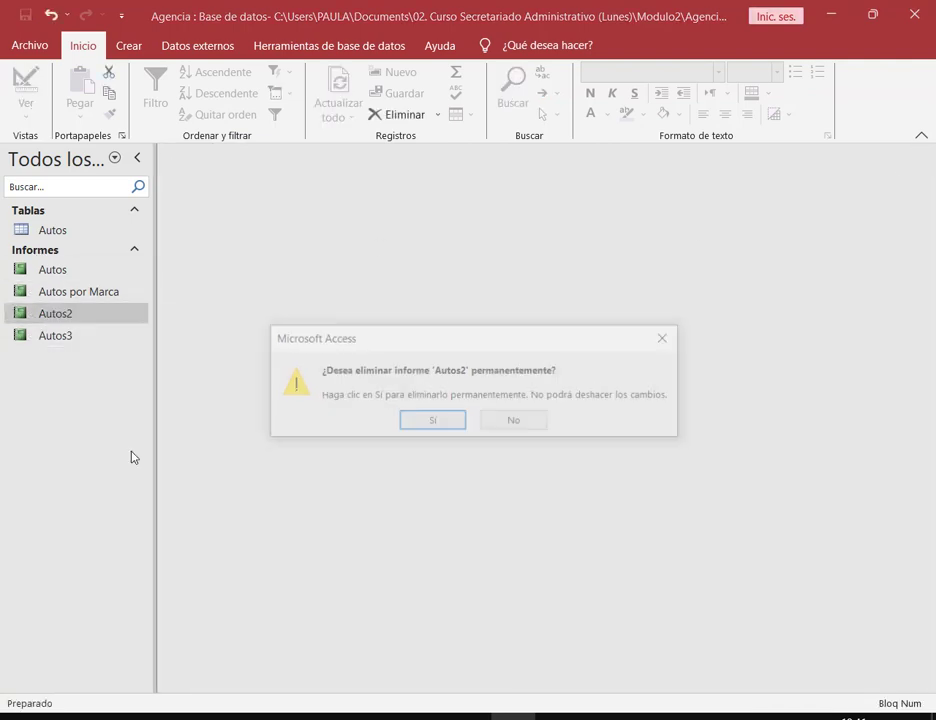
mouse_move(304, 350)
mouse_down()
mouse_move(620, 409)
mouse_move(686, 440)
mouse_up()
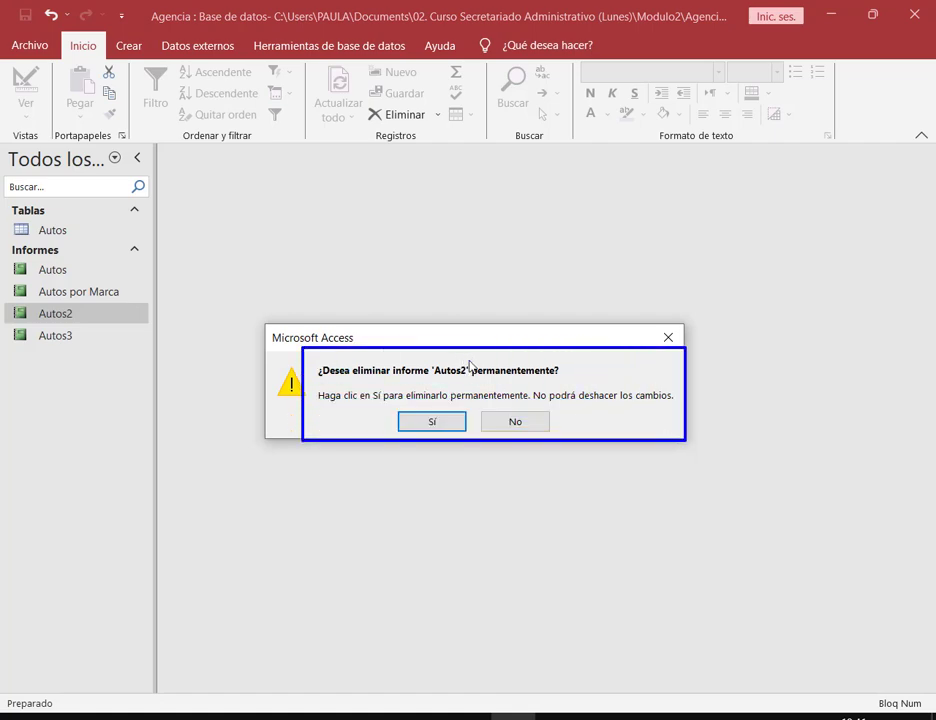
drag(469, 360, 571, 380)
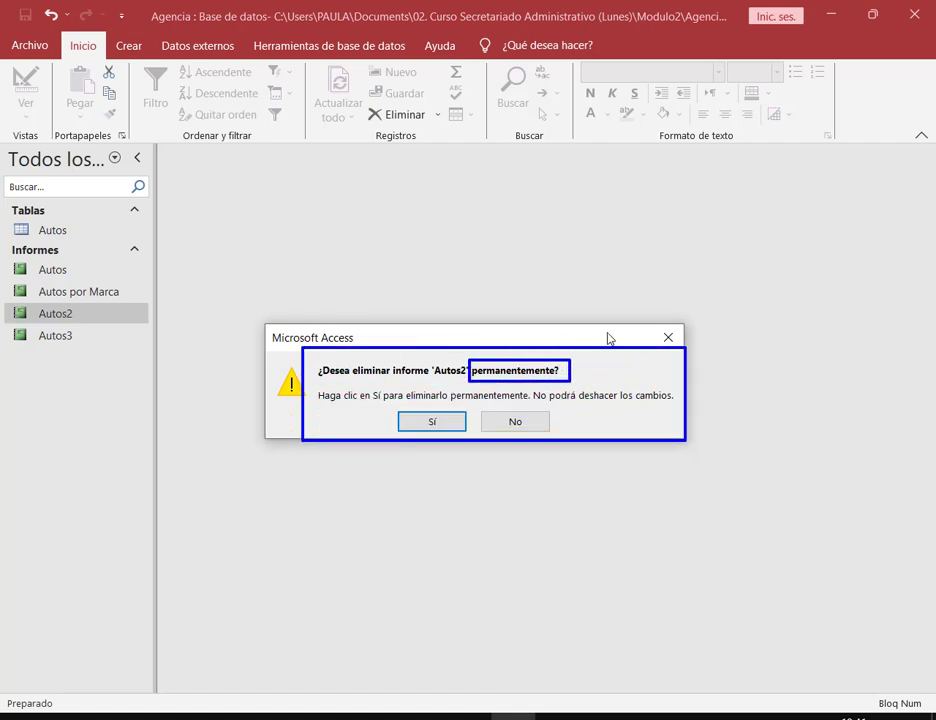
click(432, 421)
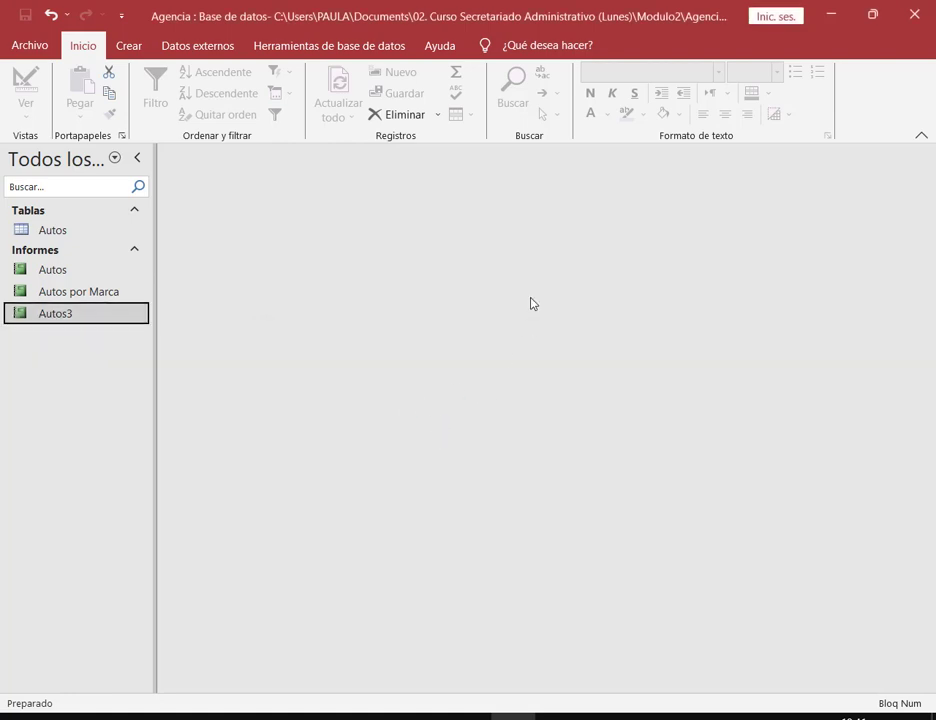
Step: Undo and redo the renaming of the Autos1 report as Autos por Marca
click(50, 18)
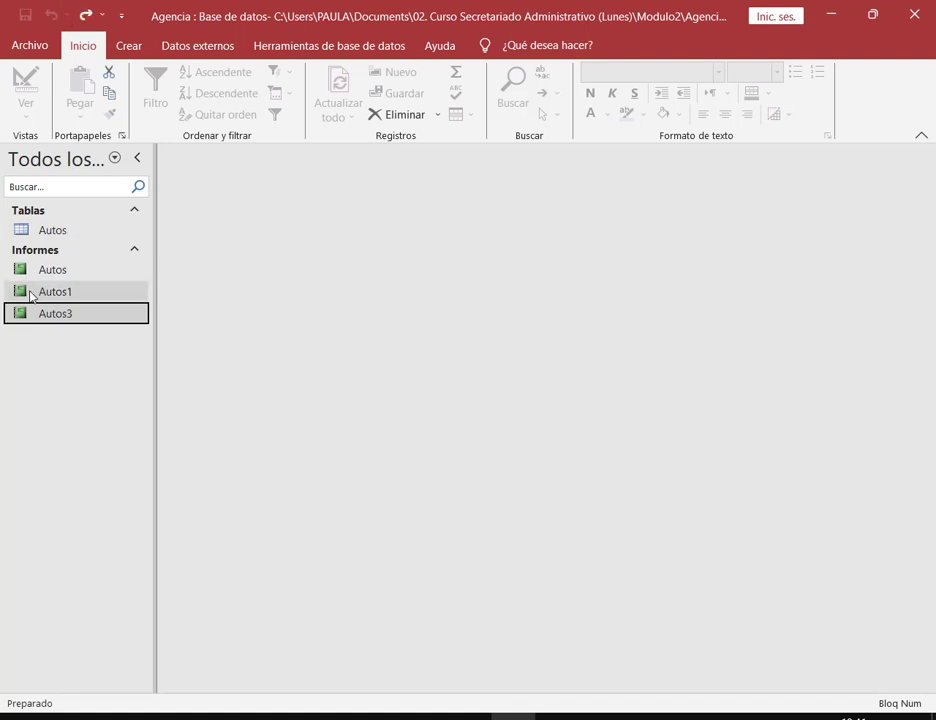
drag(5, 281, 88, 300)
drag(135, 245, 86, 284)
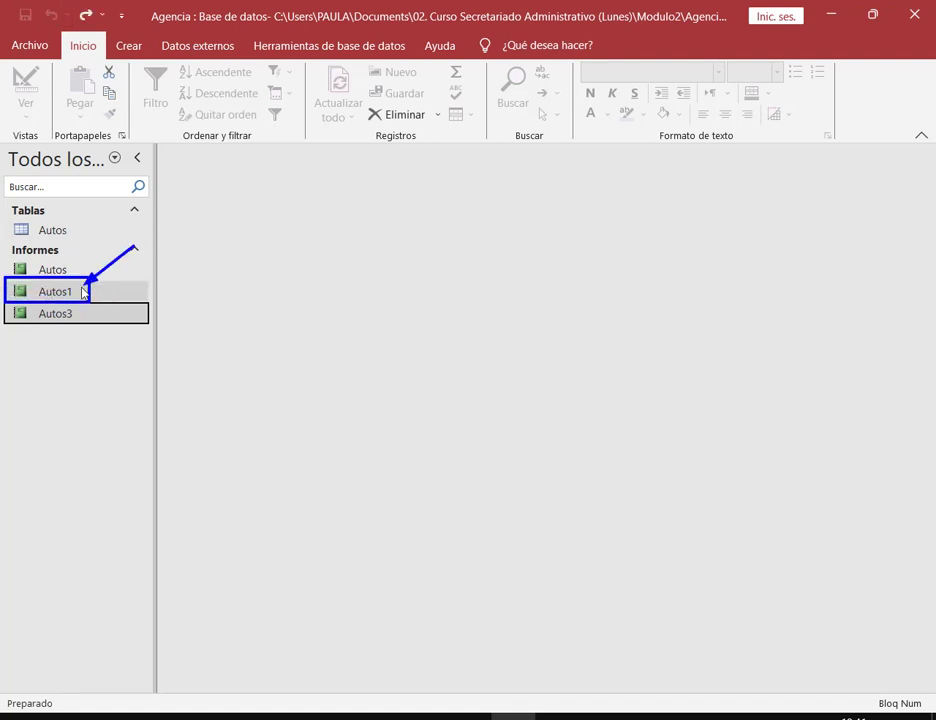
click(86, 15)
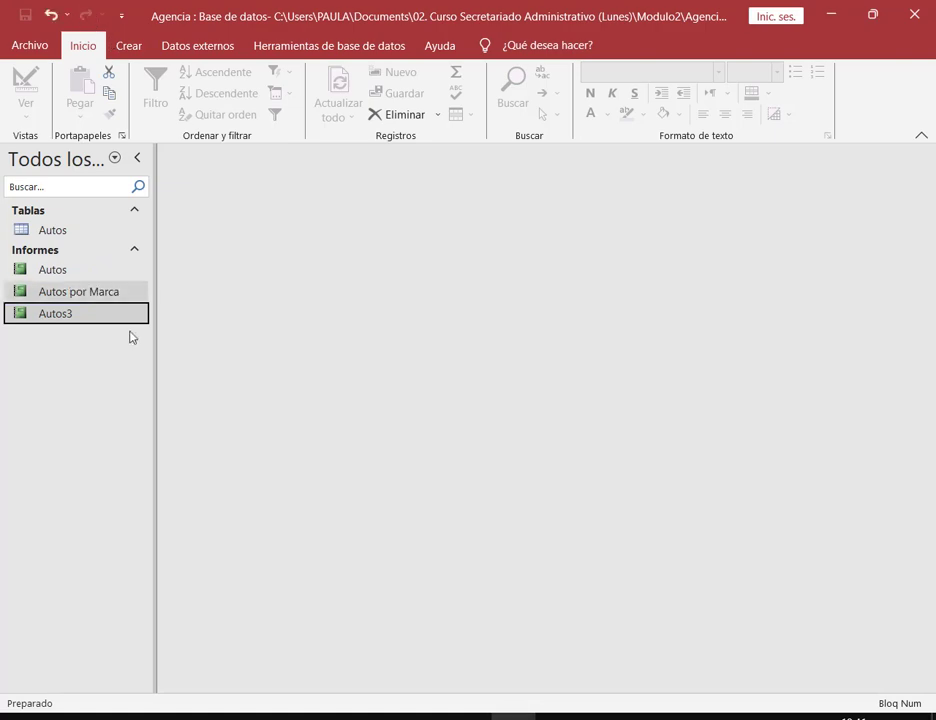
Step: Open the Autos3 report to check how it groups the cars by model and brand, and close it again
double_click(69, 314)
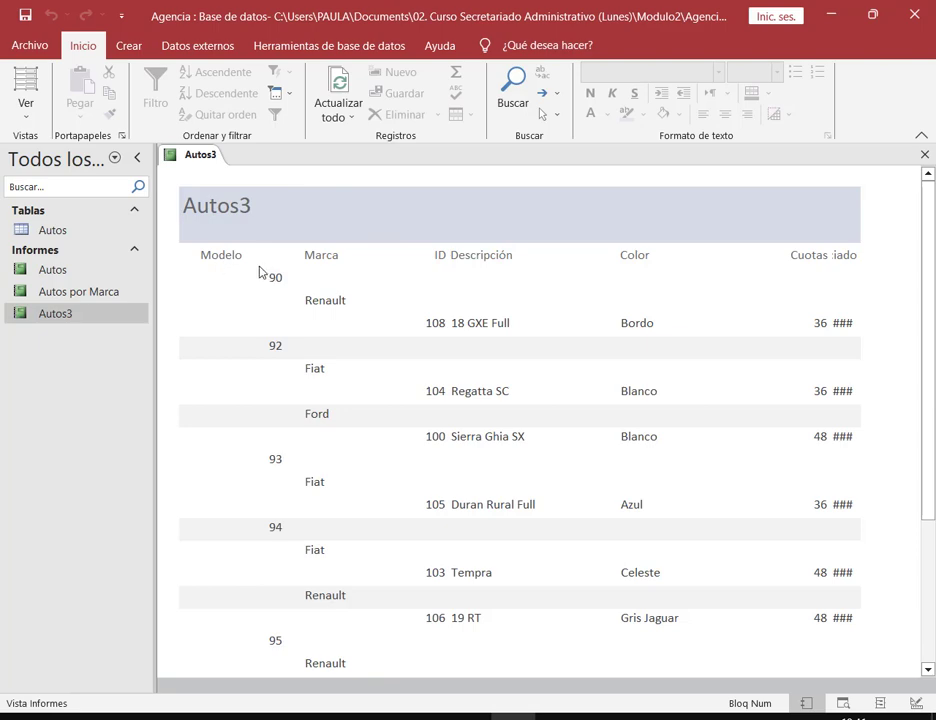
drag(256, 265, 367, 324)
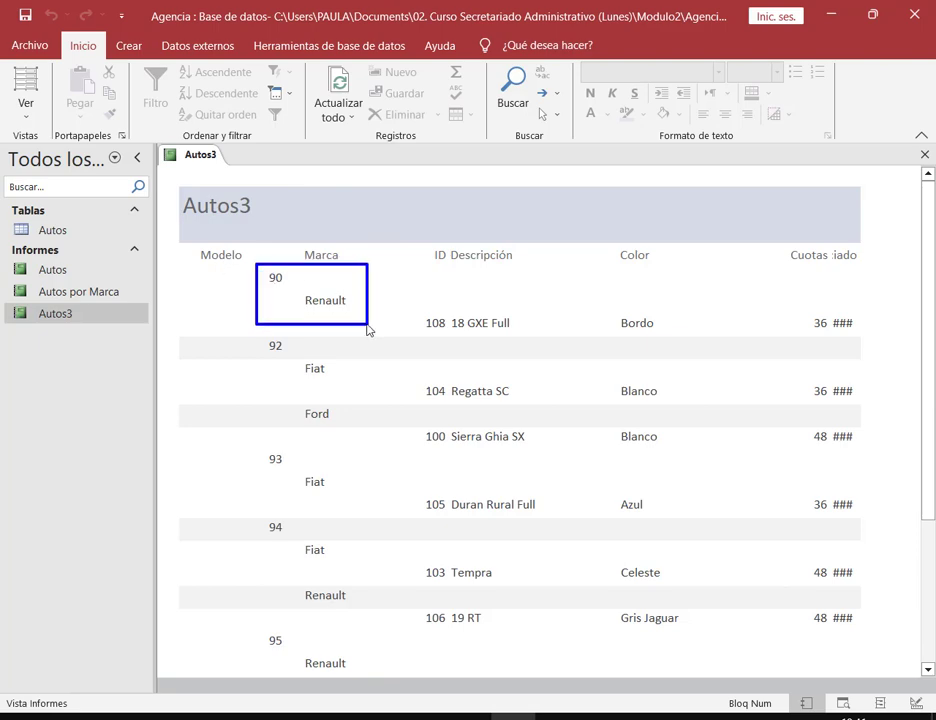
click(924, 154)
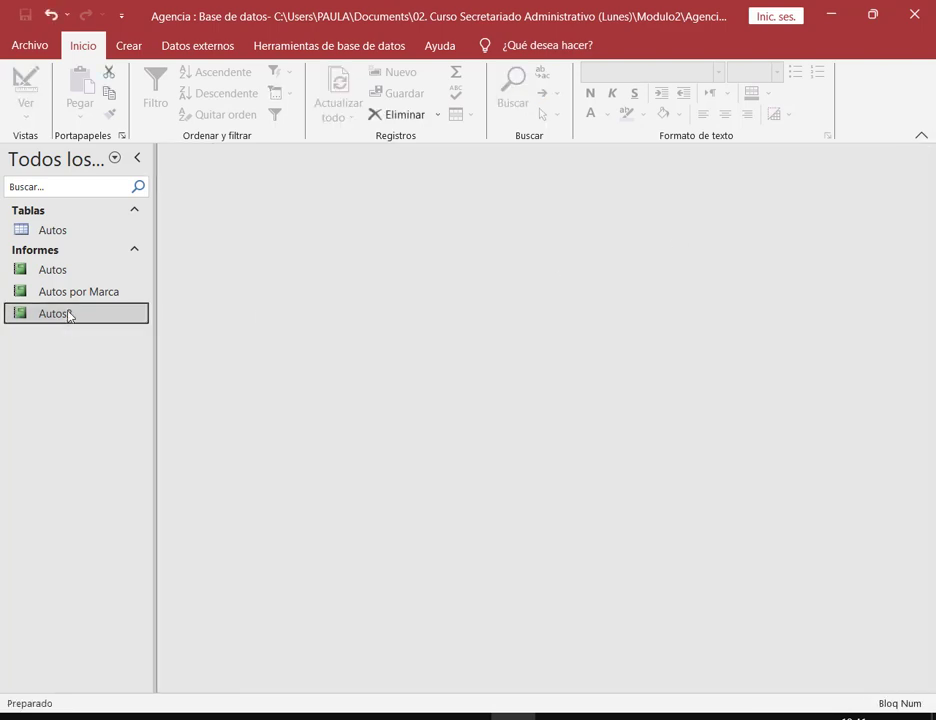
Step: Rename the Autos3 report as Marca y Modelo
right_click(68, 318)
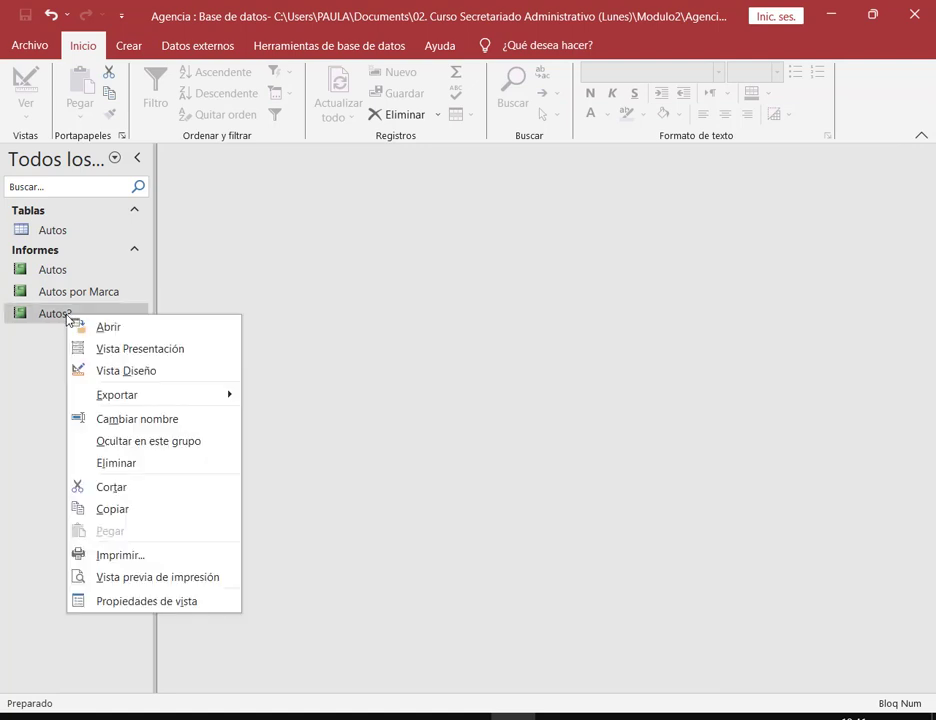
click(110, 419)
click(110, 318)
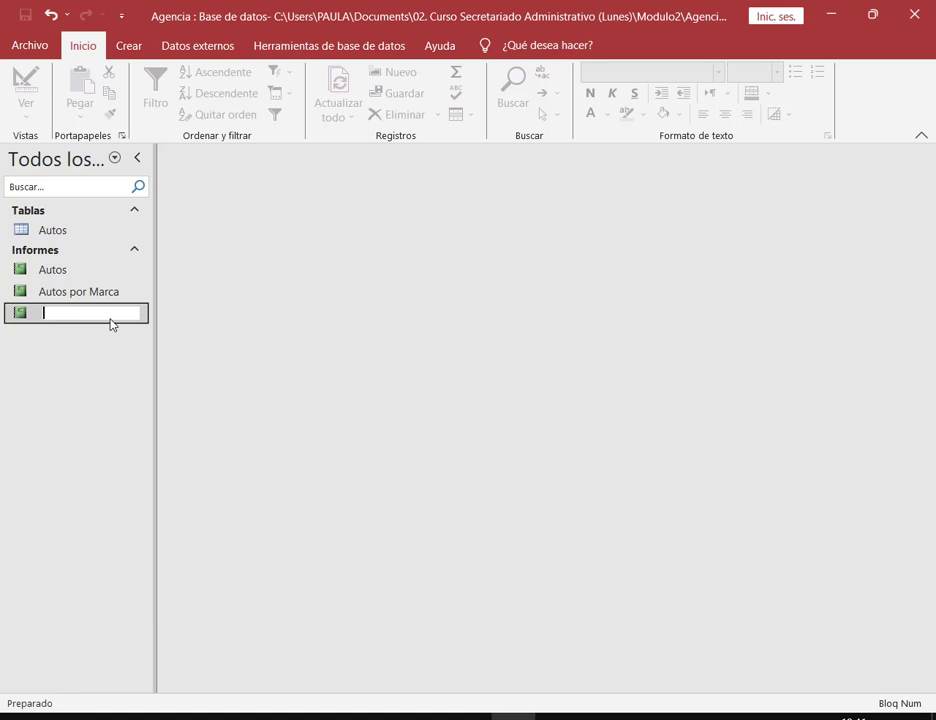
text(Marca y Modelo)
key(Return)
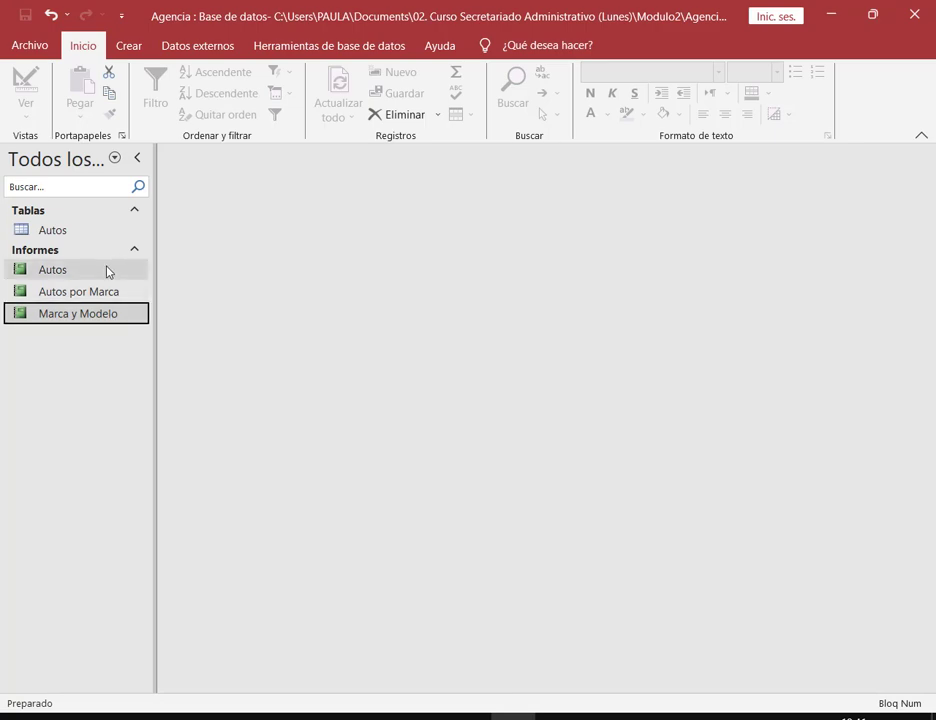
Step: Open the Marca y Modelo report and switch it to Vista Presentación for layout editing
double_click(83, 316)
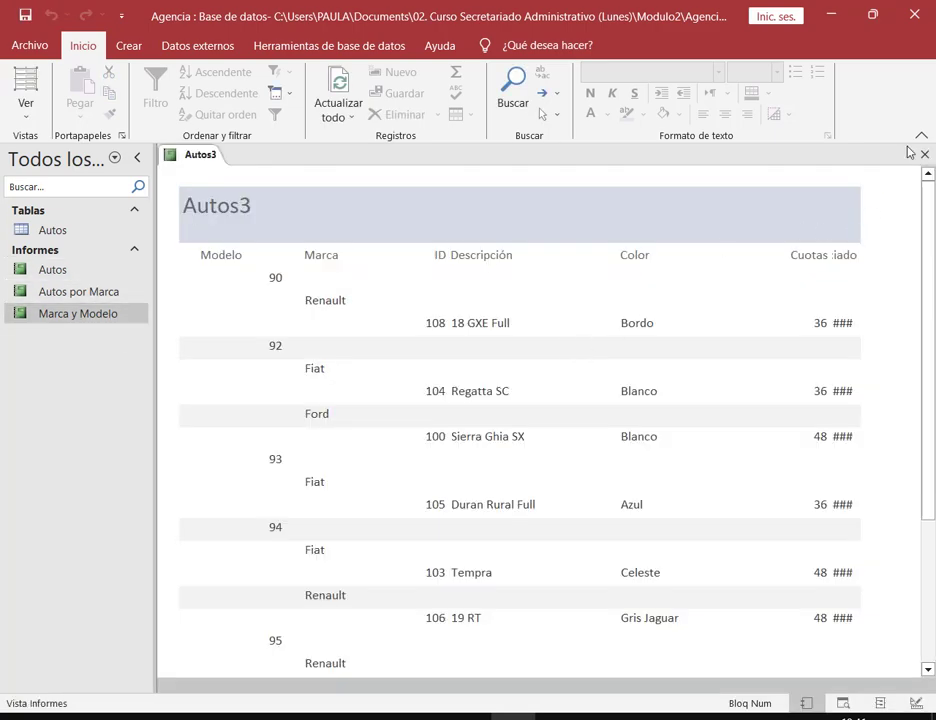
click(845, 324)
click(853, 334)
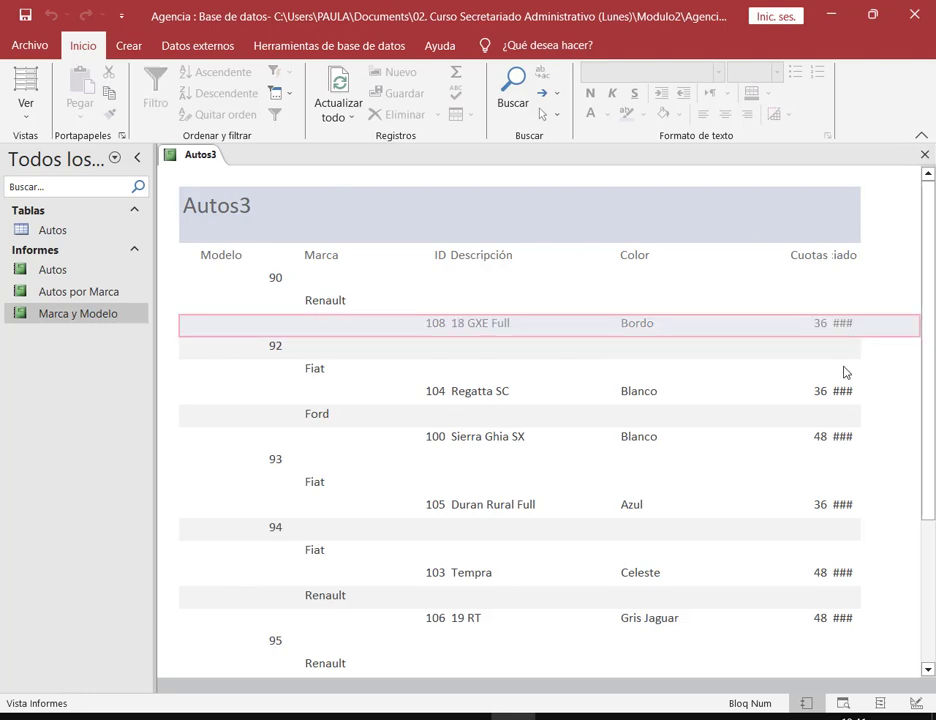
click(867, 414)
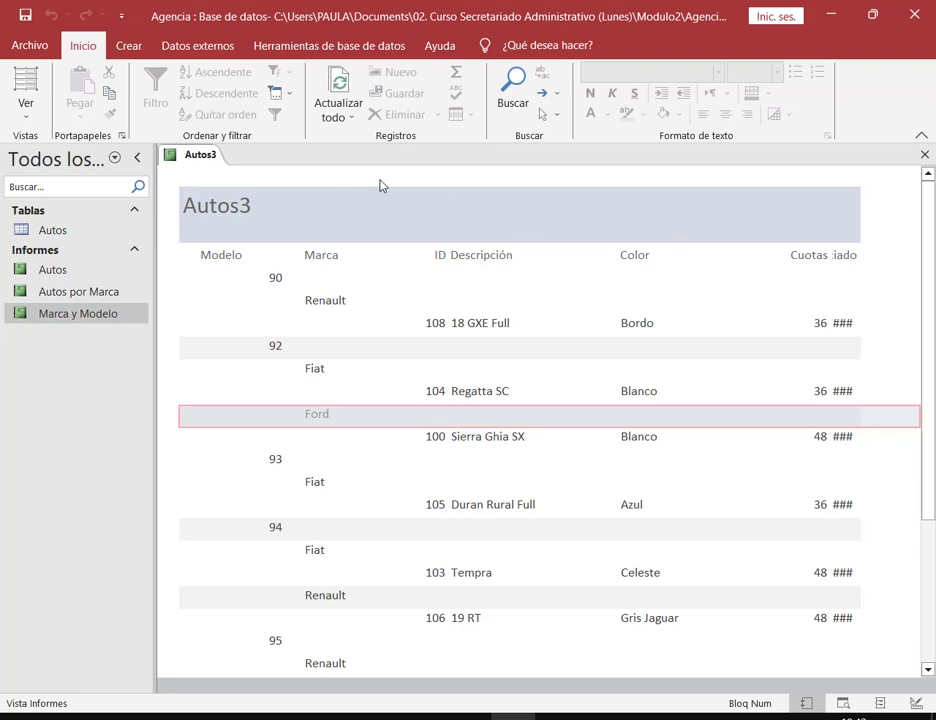
right_click(198, 164)
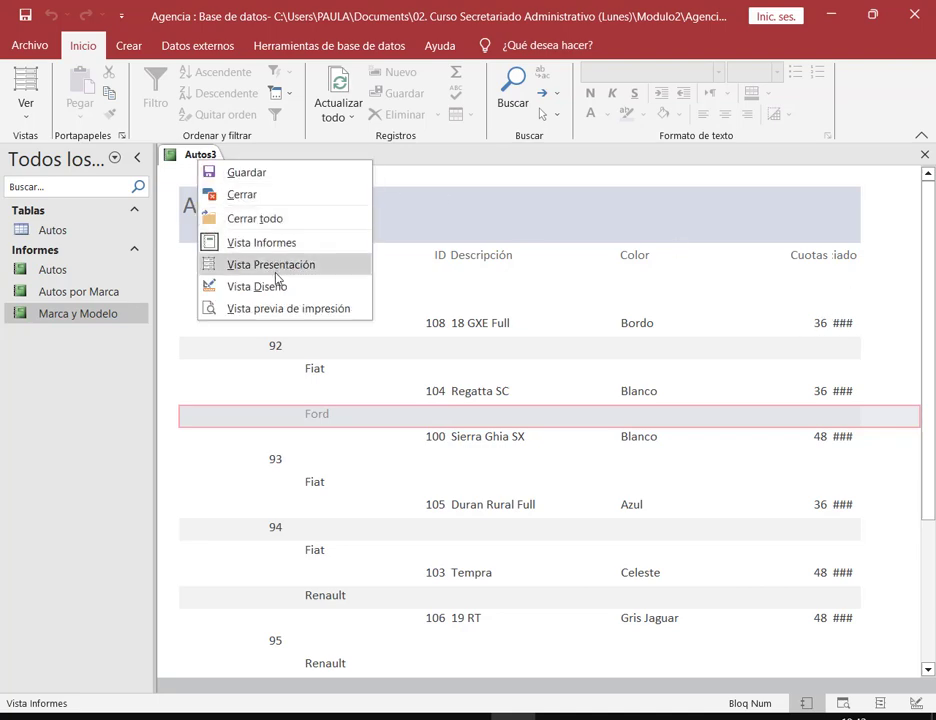
click(274, 268)
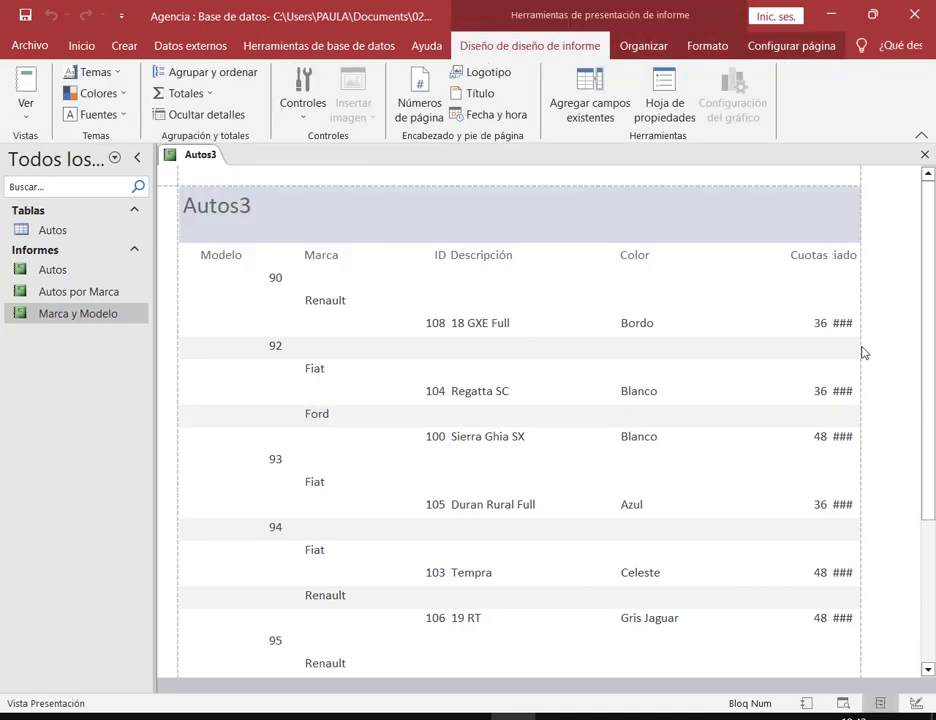
Step: Narrow the Color heading and the Color values from their right edges to free space for the columns beside them
click(805, 256)
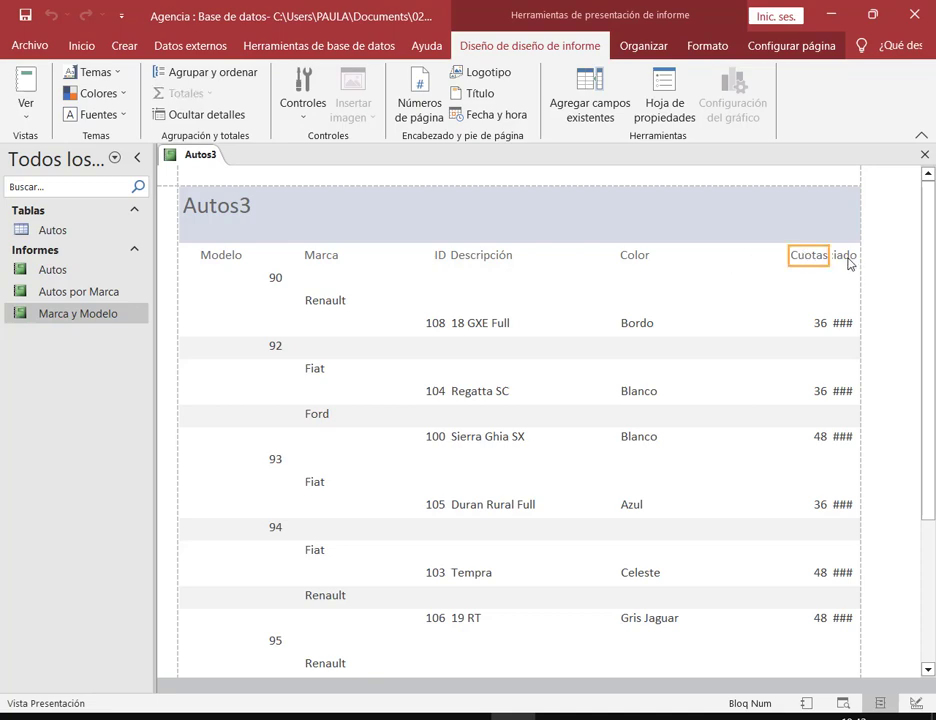
click(846, 259)
click(818, 259)
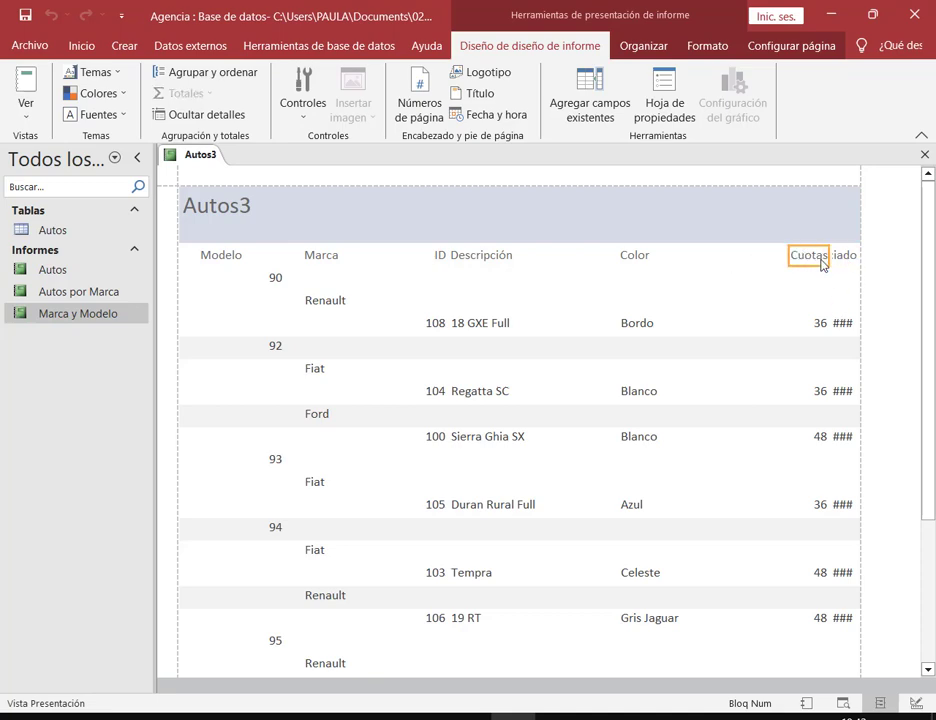
click(722, 261)
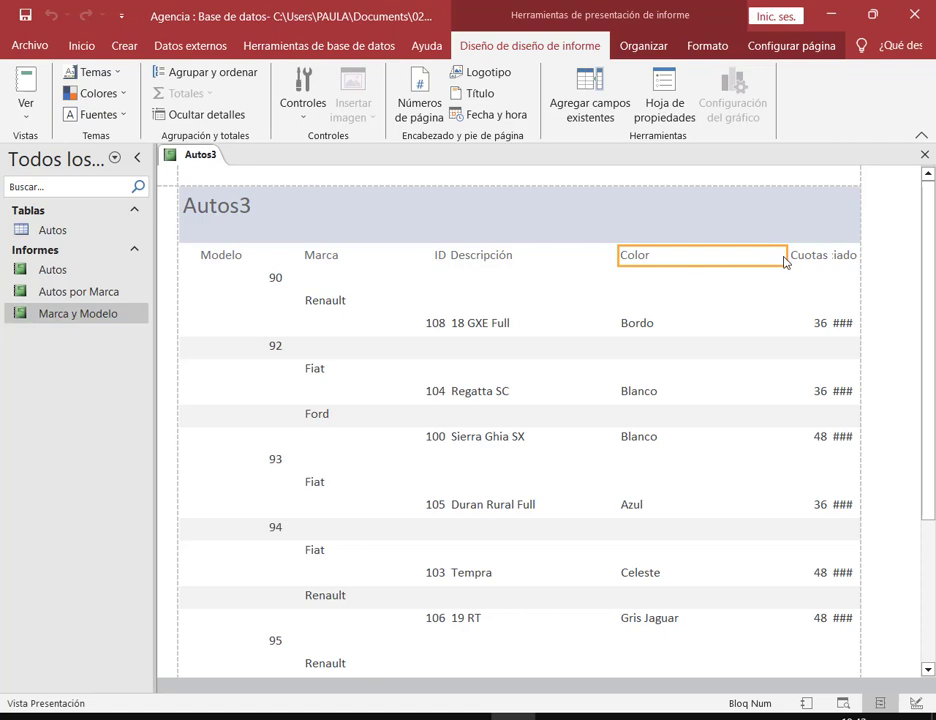
drag(789, 262, 742, 265)
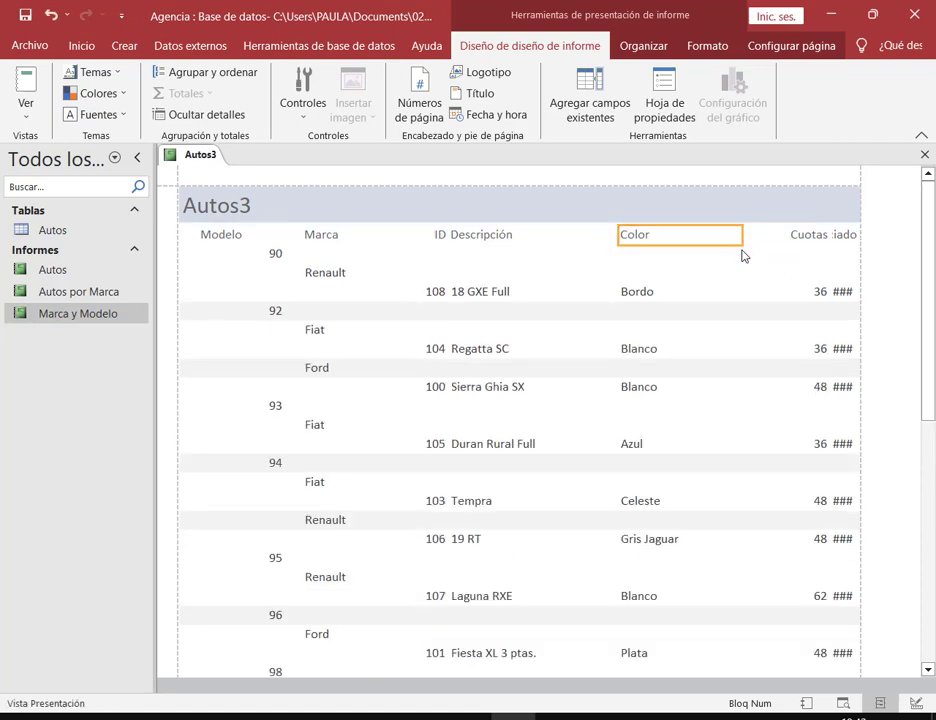
click(738, 272)
click(744, 297)
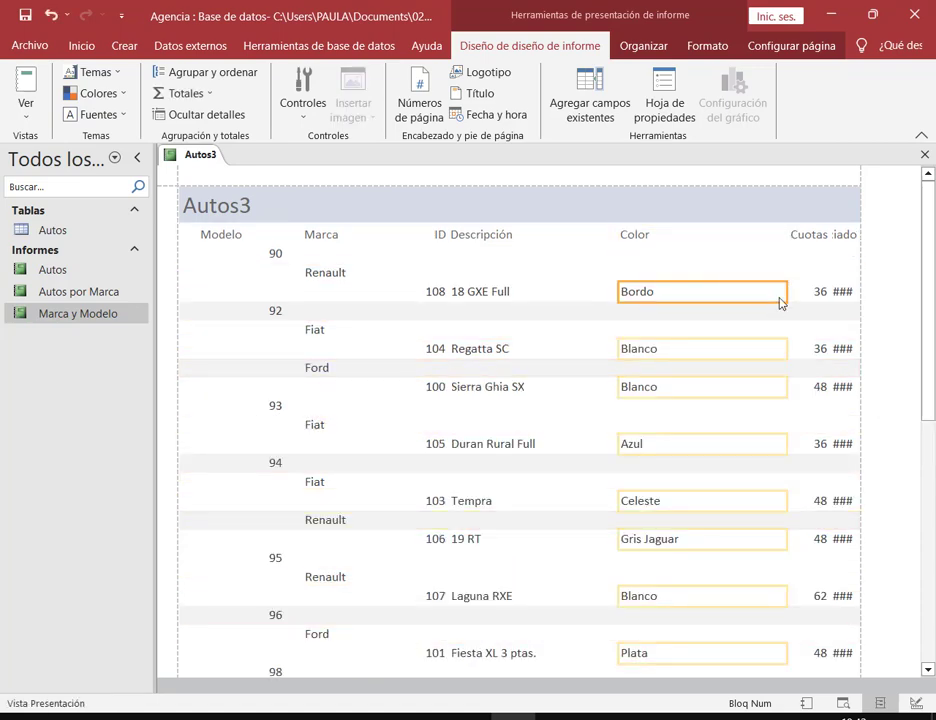
drag(788, 297, 698, 303)
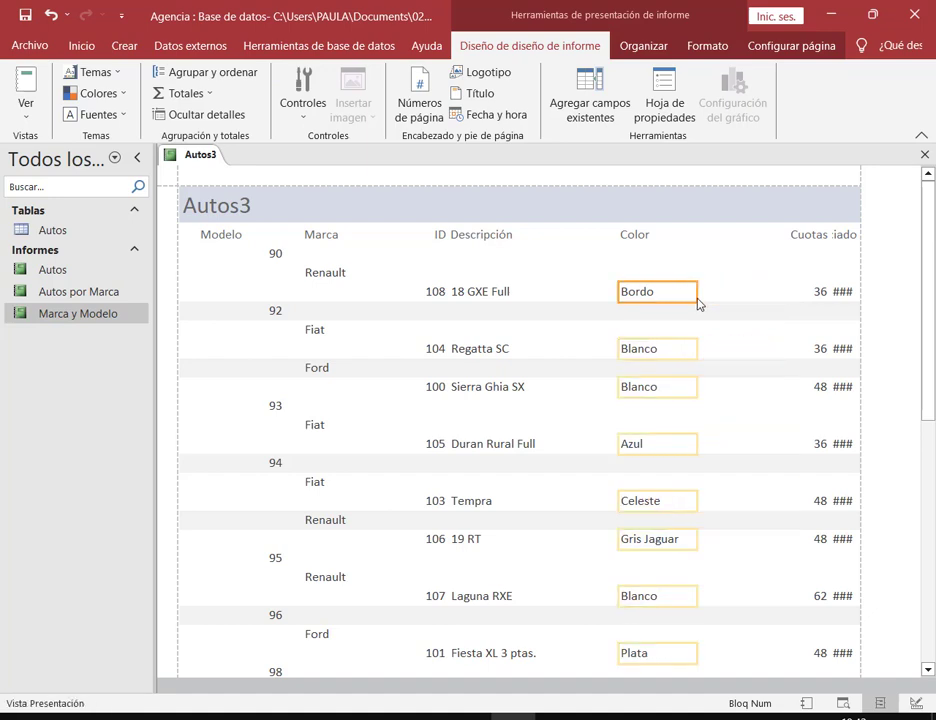
Step: Extend the Cuotas heading leftwards to show Cant de Cuotas in full, and pull in its right edge
click(797, 240)
click(775, 240)
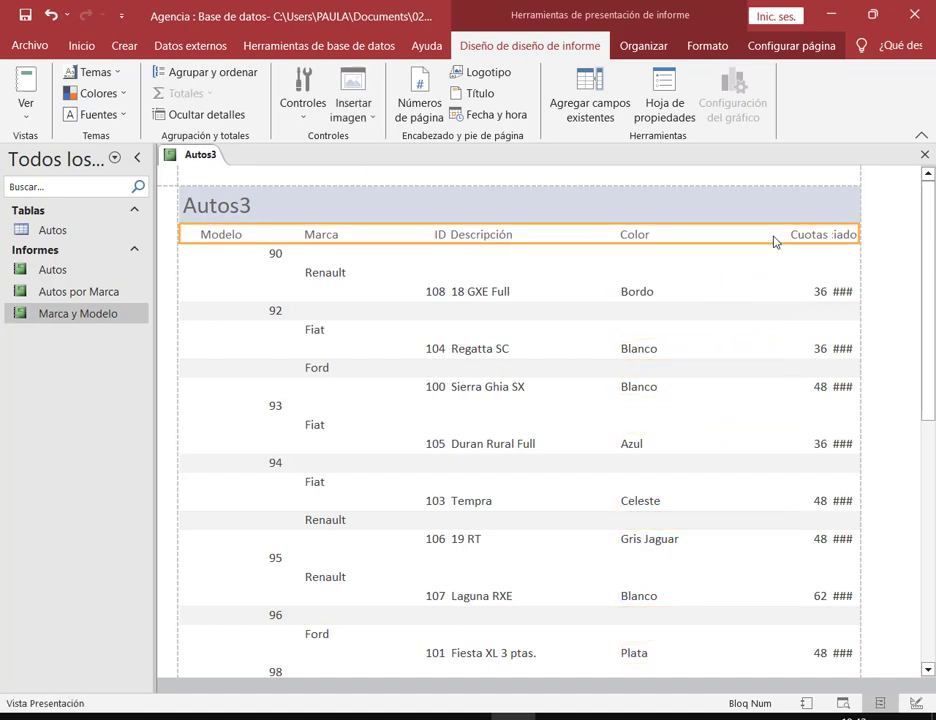
click(707, 244)
click(769, 236)
click(795, 242)
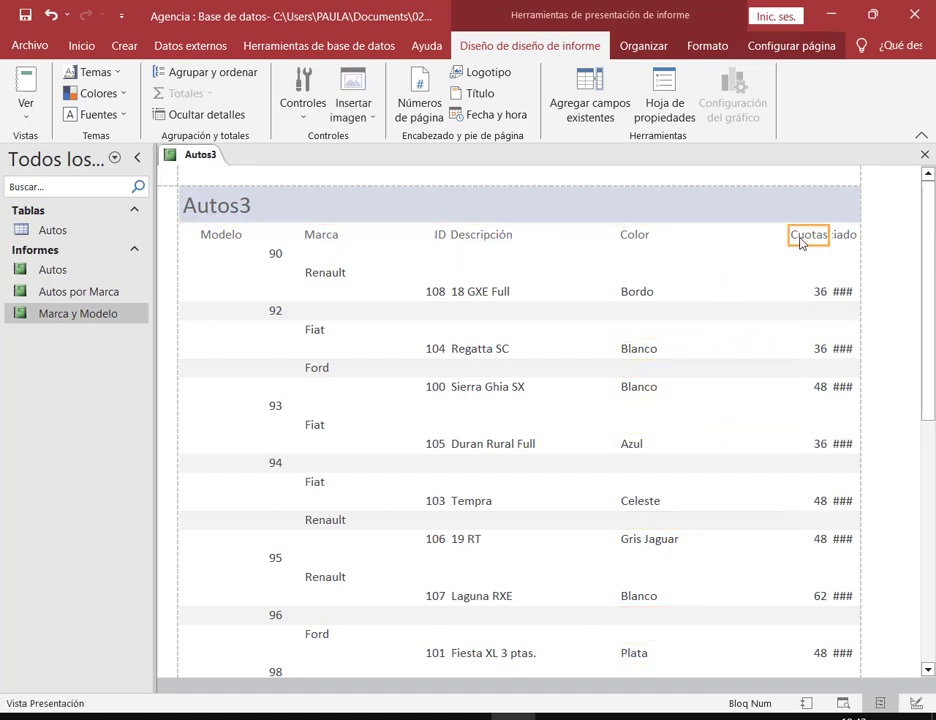
drag(790, 241, 706, 246)
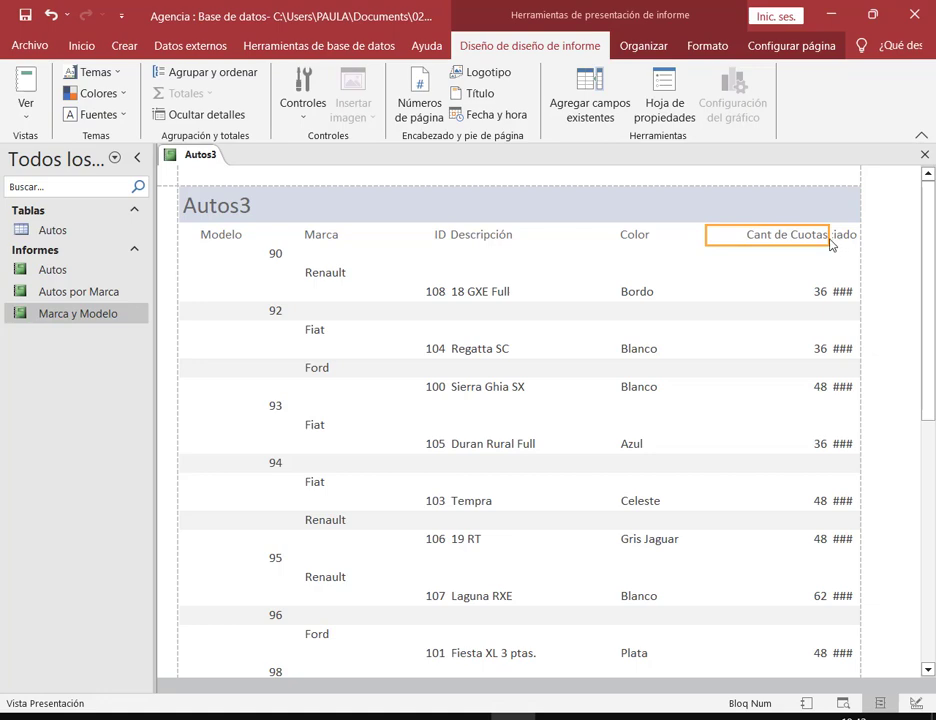
drag(829, 243, 796, 248)
Step: Extend the Cant de Cuotas values leftwards and pull in their right edge to place the numbers under their heading
click(790, 301)
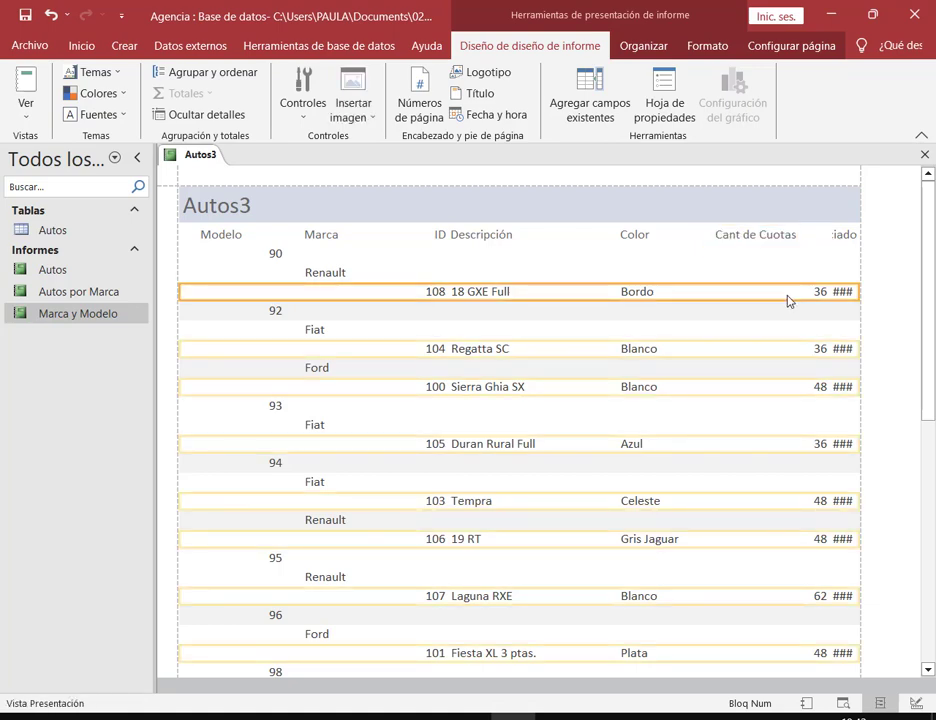
click(800, 295)
drag(790, 297, 716, 303)
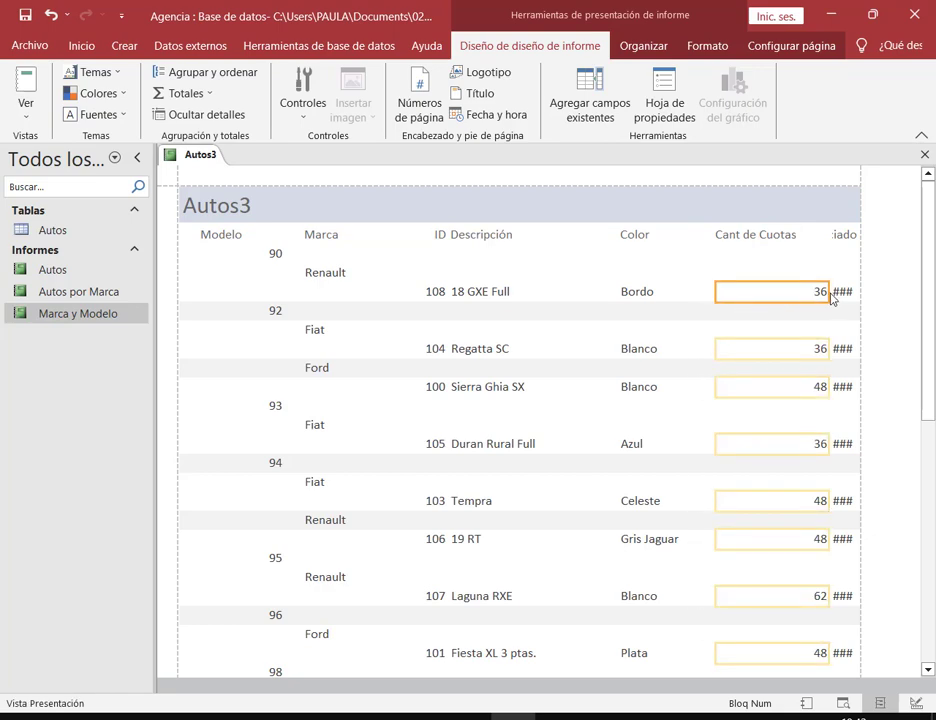
drag(830, 297, 767, 300)
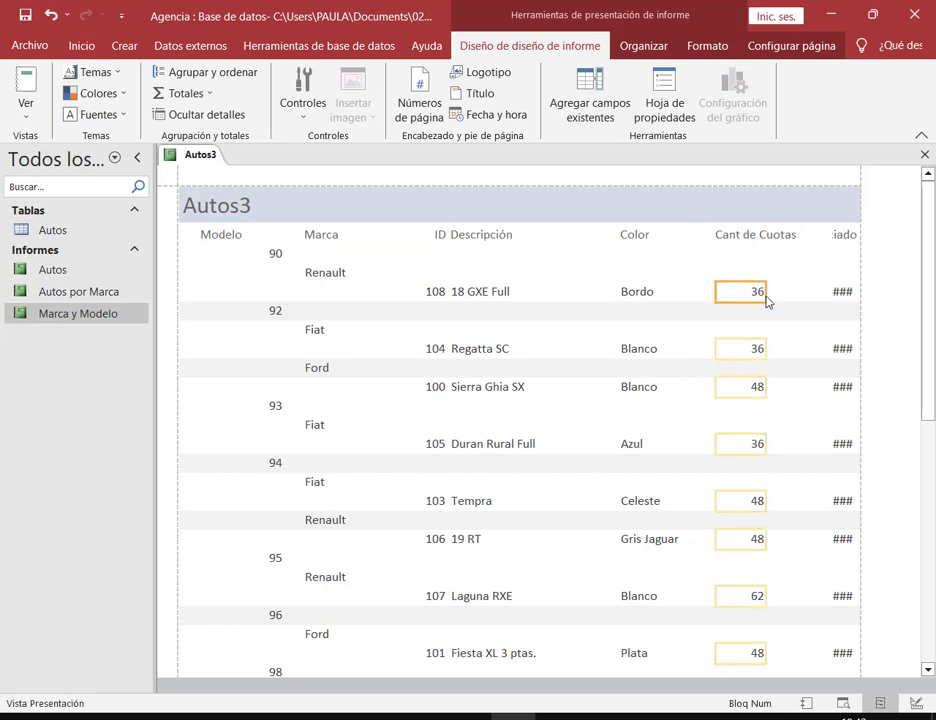
Step: Widen the financed price values and their heading leftwards so the amounts fit in the column
click(832, 295)
drag(830, 300, 793, 302)
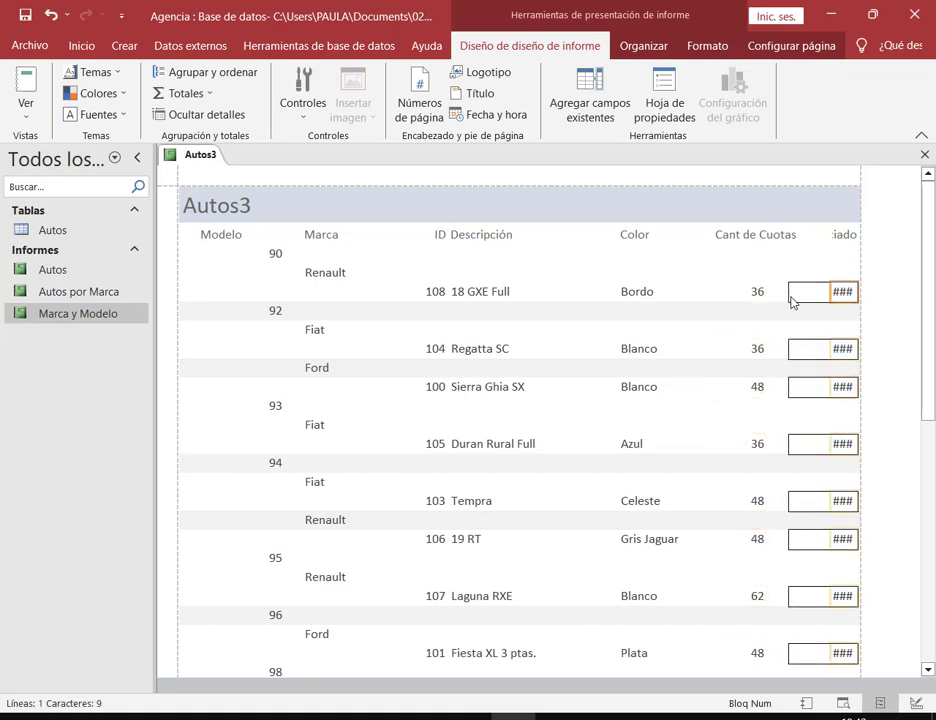
click(840, 236)
drag(831, 237, 806, 246)
Step: Shift the Cant de Cuotas values and their heading further left, next to the Color column, by resizing both edges
click(742, 238)
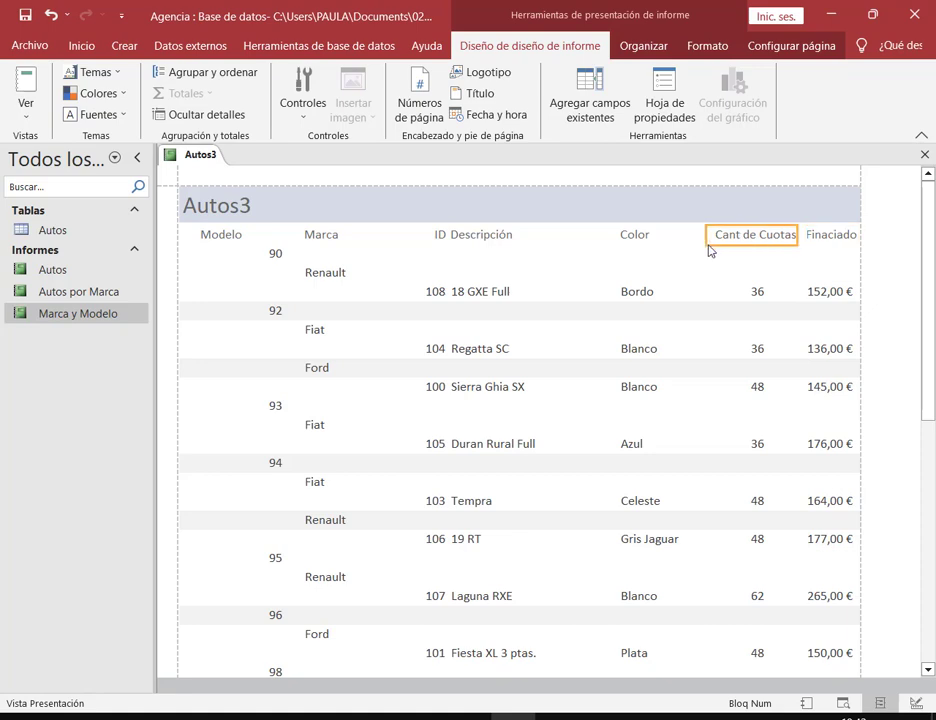
click(724, 297)
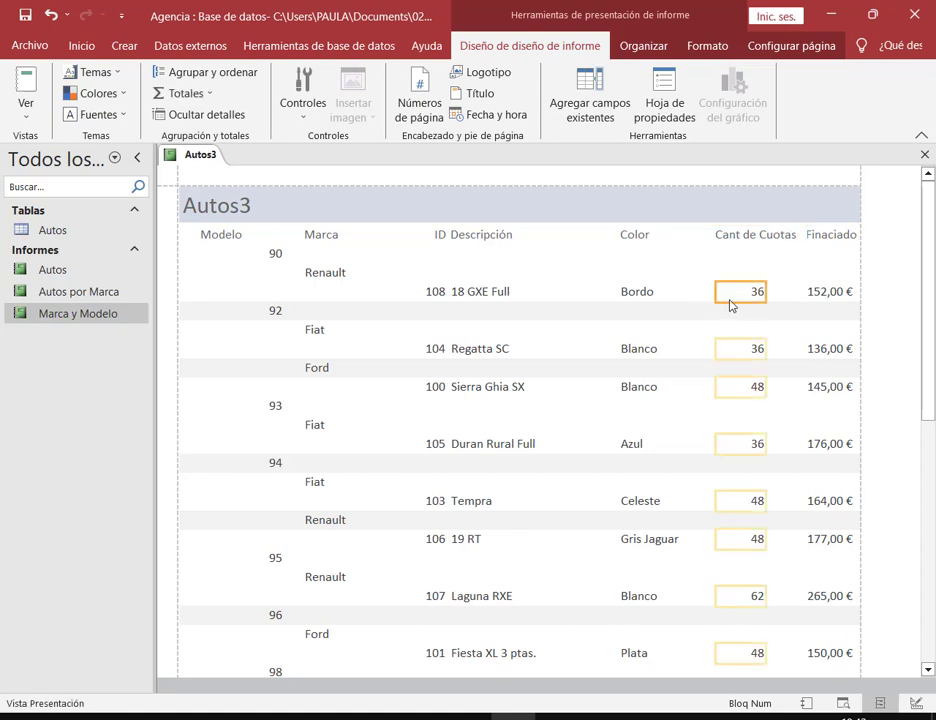
drag(720, 300, 684, 294)
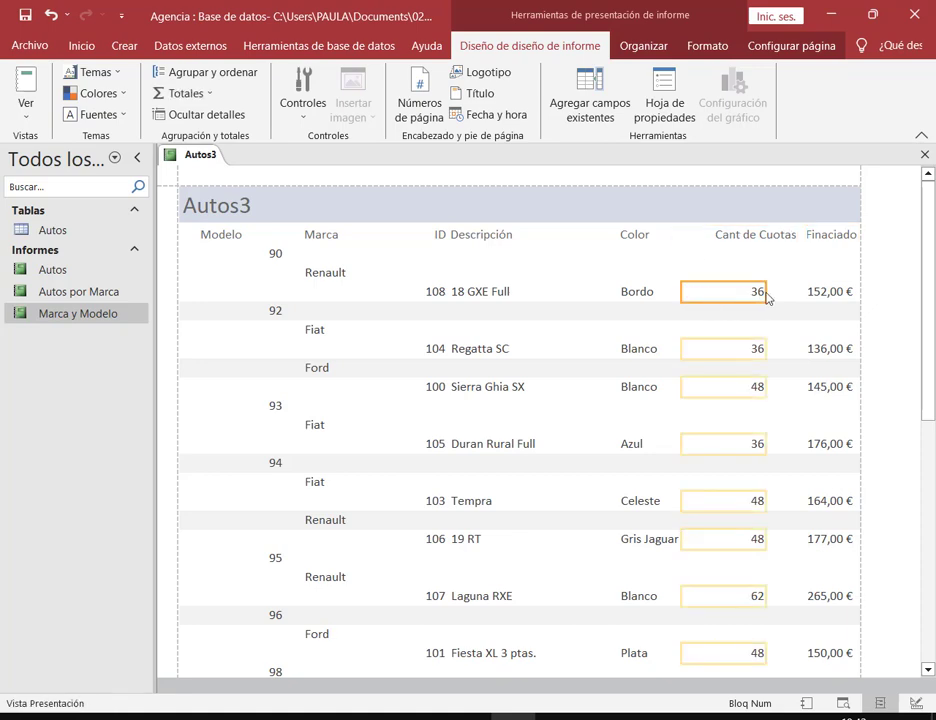
drag(764, 298, 735, 300)
click(738, 238)
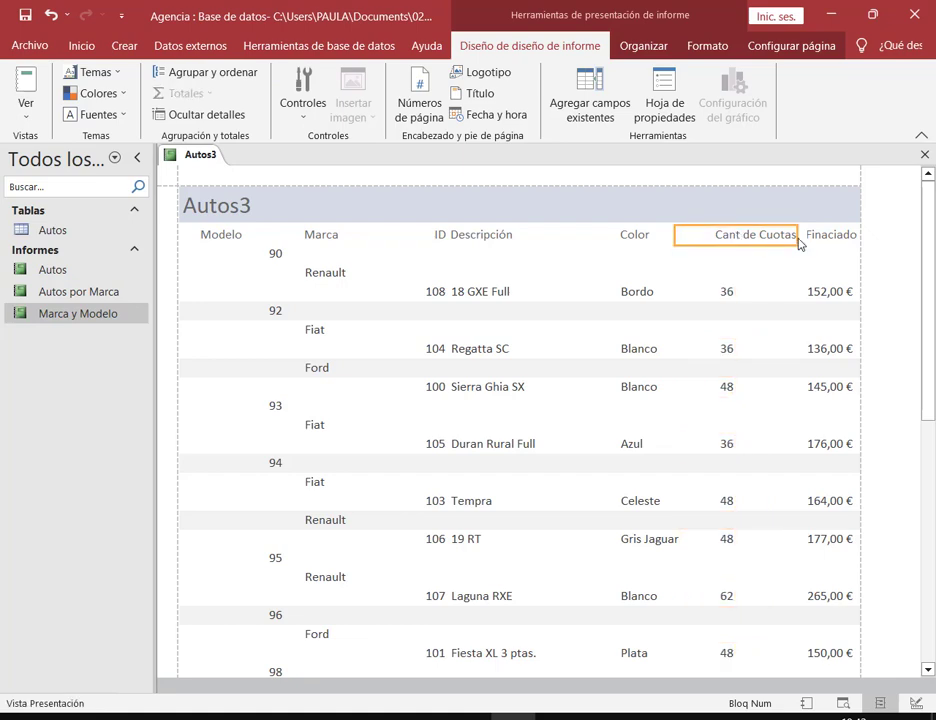
drag(797, 238, 763, 244)
Step: Widen the financed price heading leftwards to show Precio Finaciado in full
click(826, 238)
click(723, 248)
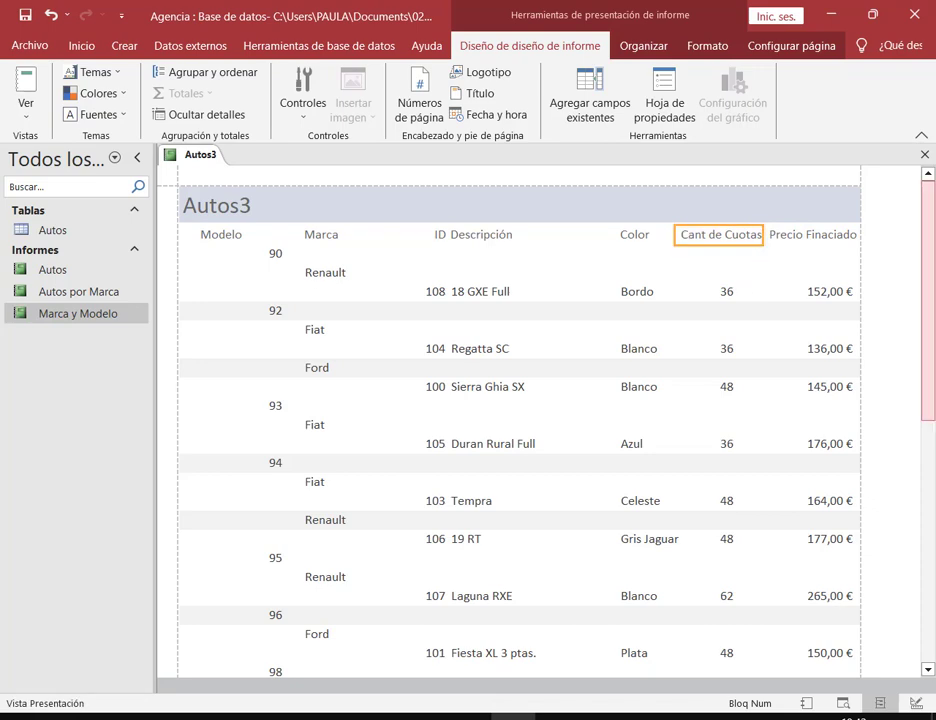
click(890, 290)
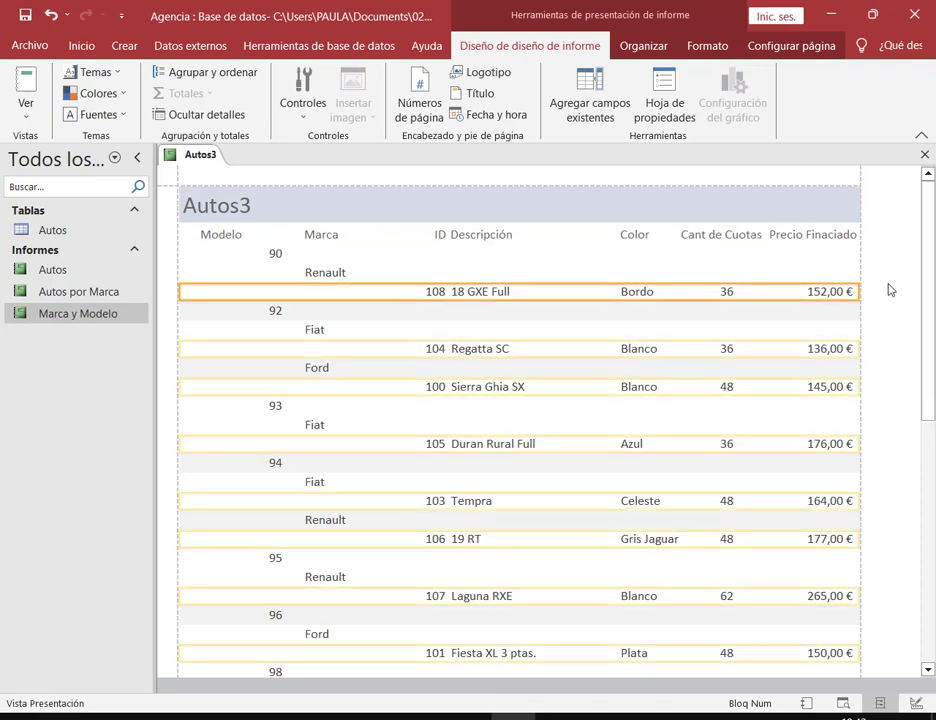
Step: Close the Marca y Modelo report, saving its design changes
click(460, 245)
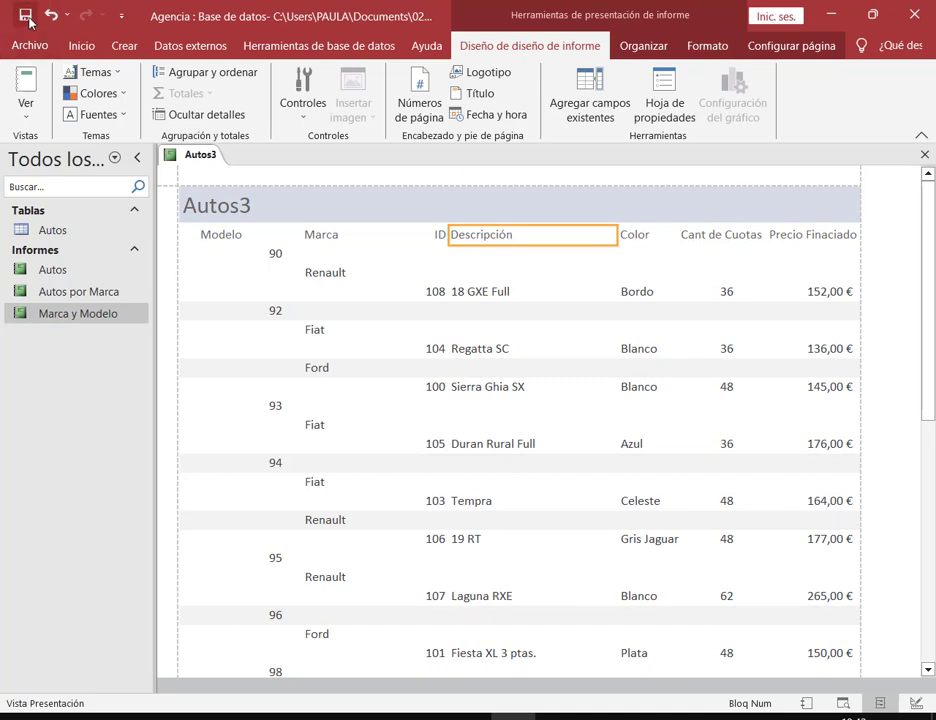
click(925, 155)
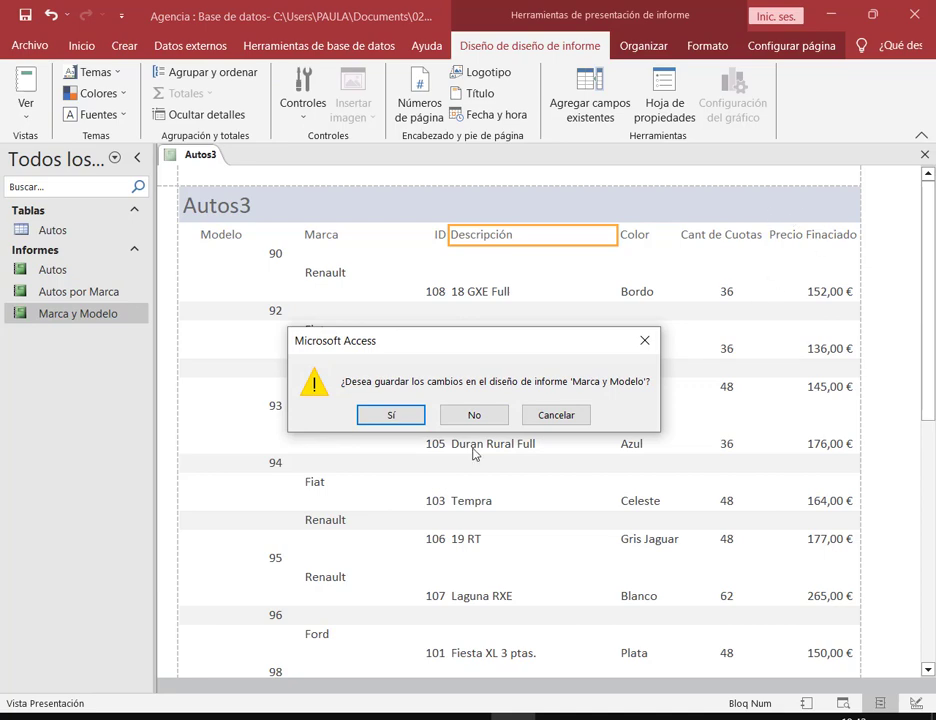
click(414, 415)
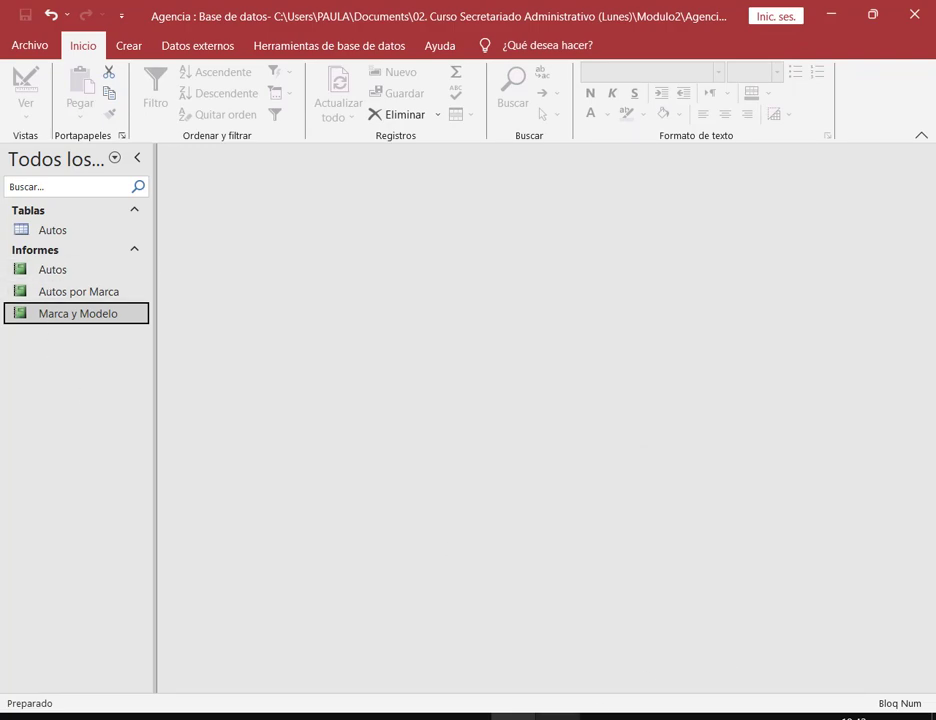
Step: Switch to the Notepad class notes and add a "Formularios:" heading two lines below the Informes definition
click(560, 717)
click(698, 272)
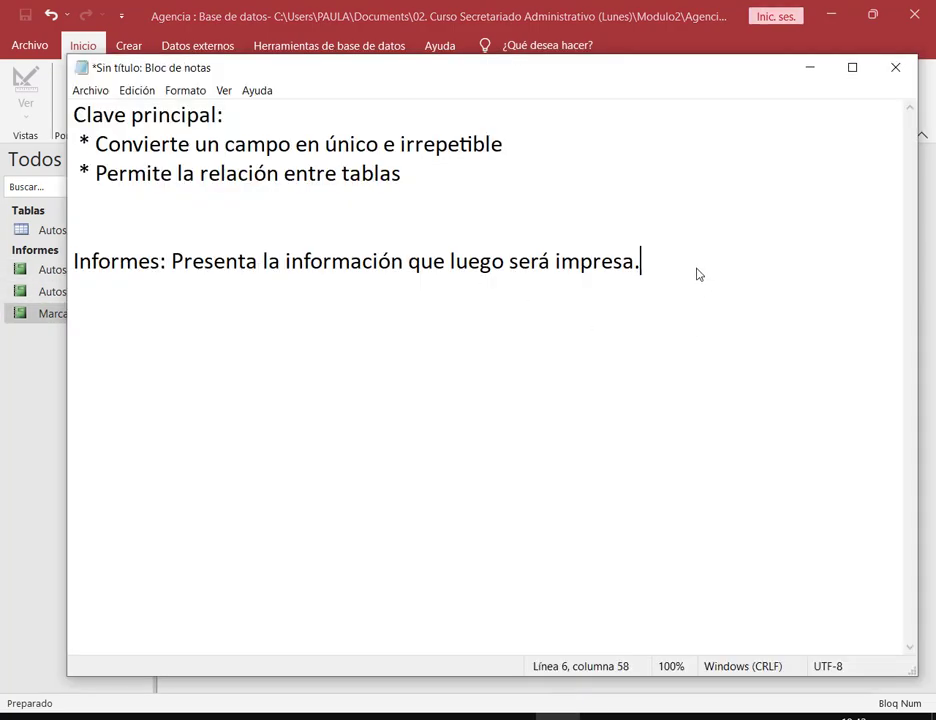
key(Return)
key(Return)
text(Formul)
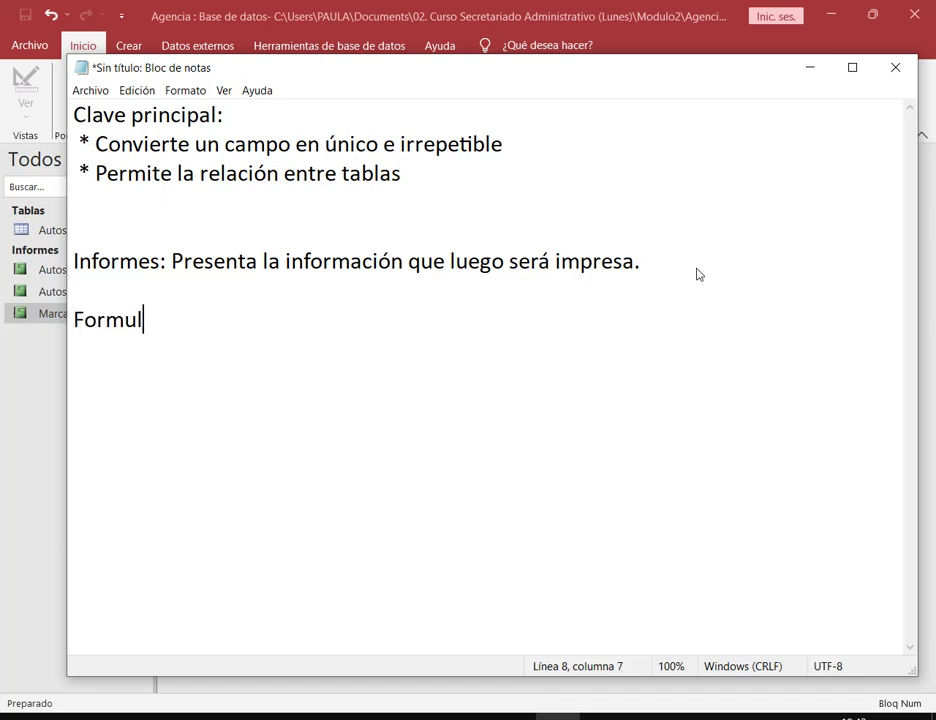
text(arios:)
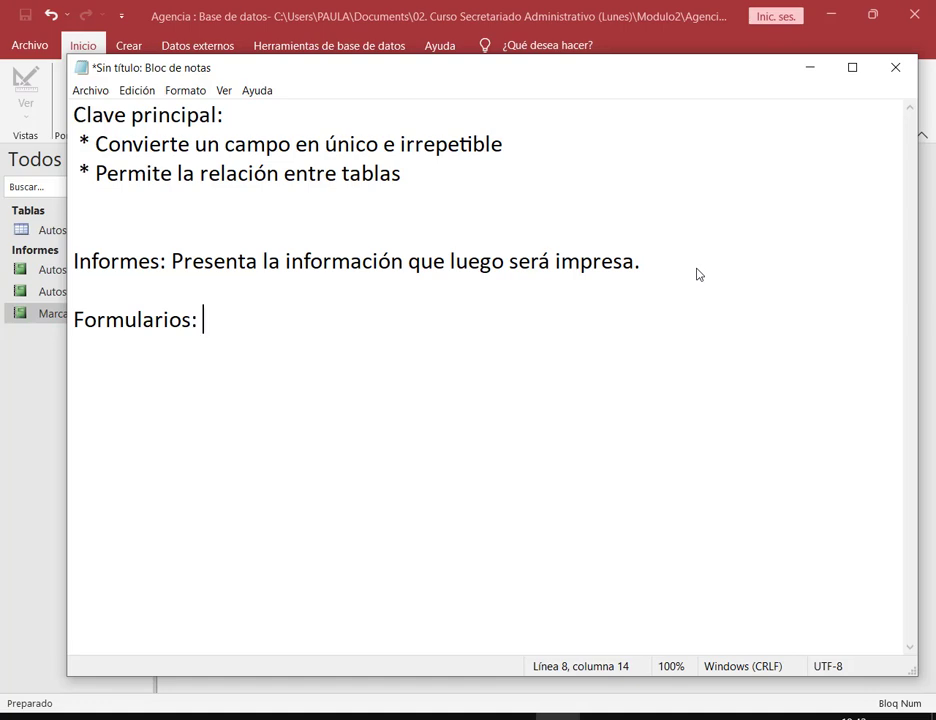
Step: Switch back to the Agencia database in Access and select the Autos table as the source for a new object
click(573, 20)
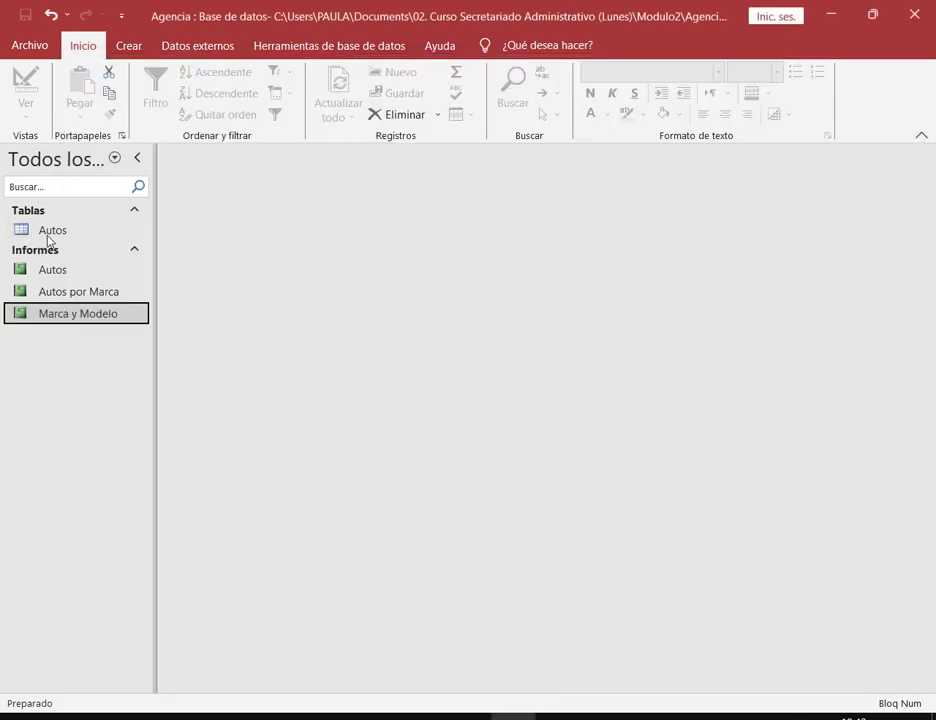
click(48, 234)
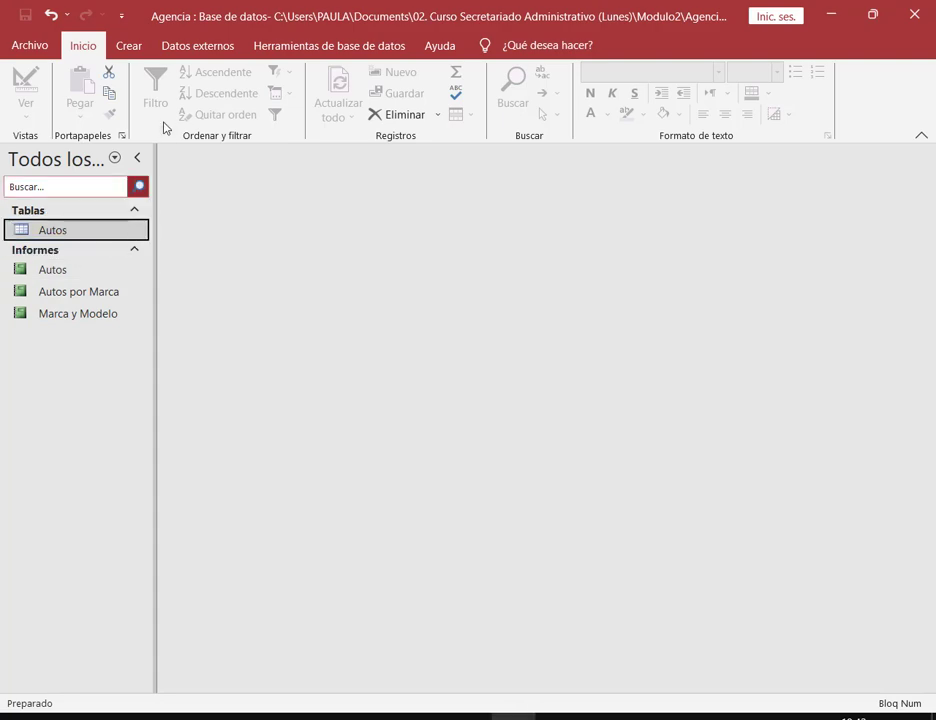
click(131, 46)
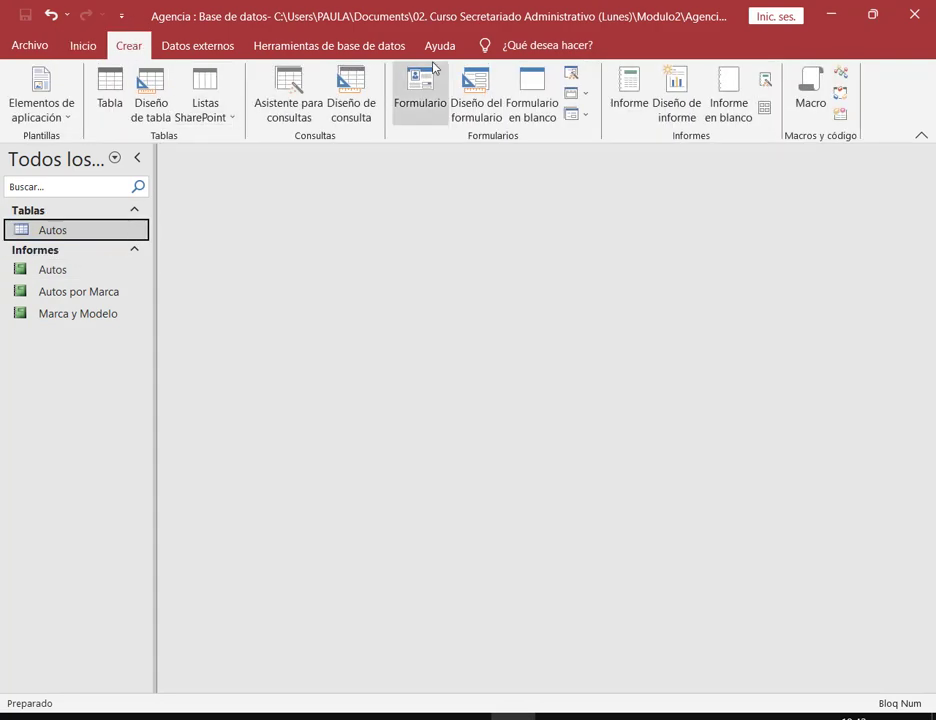
drag(381, 59, 607, 148)
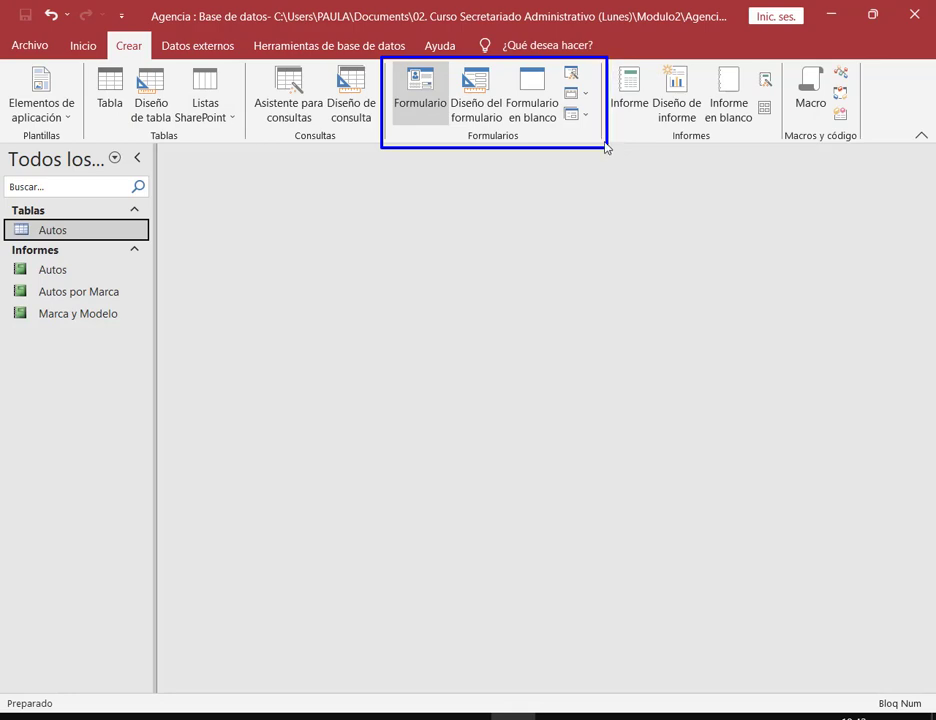
drag(387, 62, 451, 120)
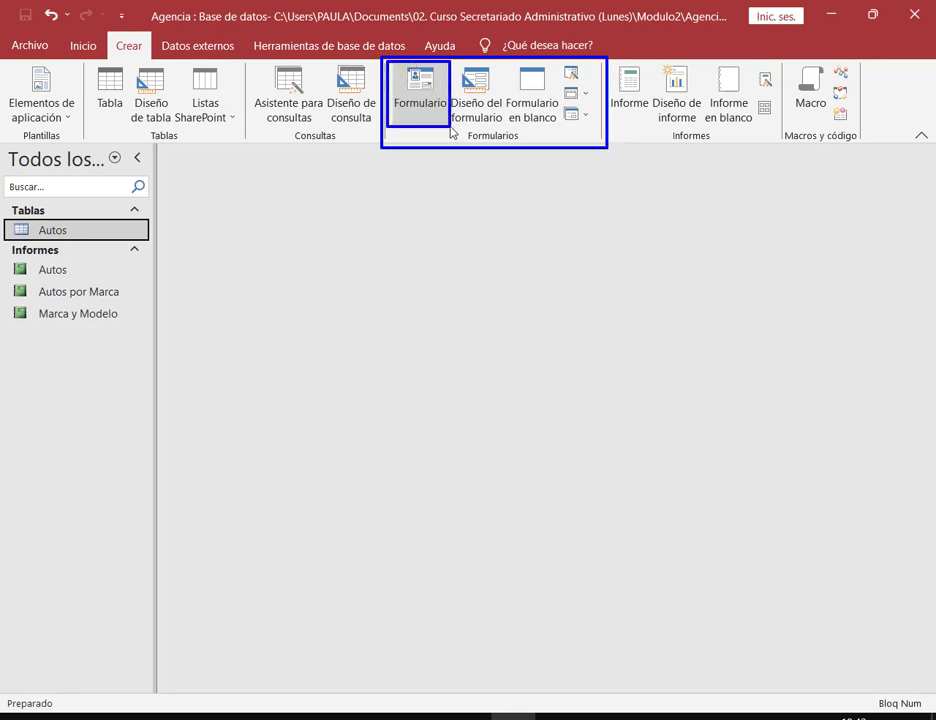
drag(371, 186, 408, 123)
drag(601, 59, 787, 145)
drag(578, 172, 630, 114)
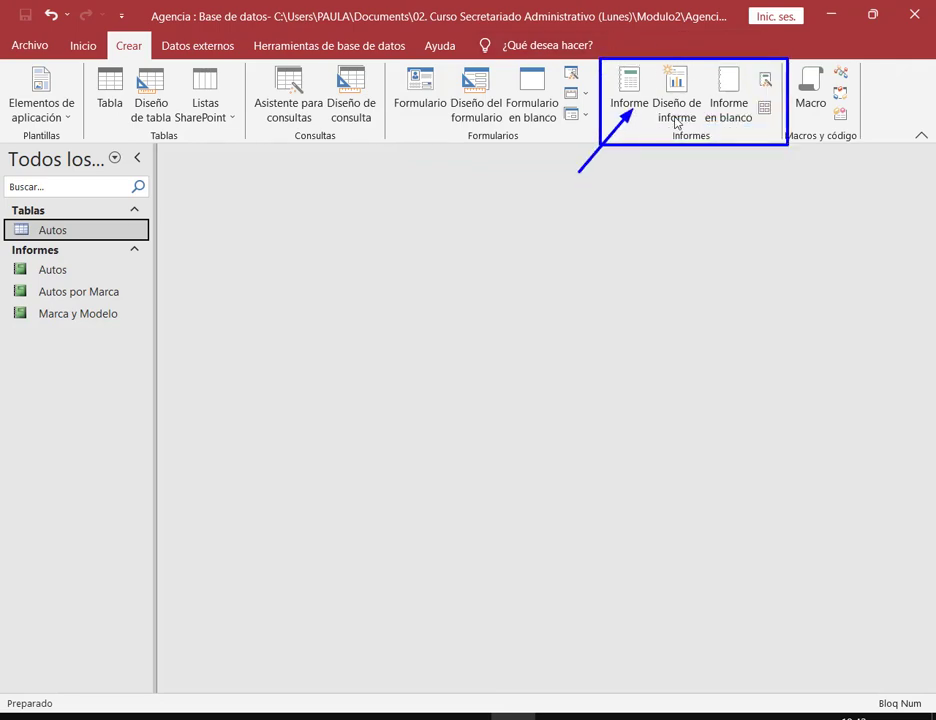
key(Escape)
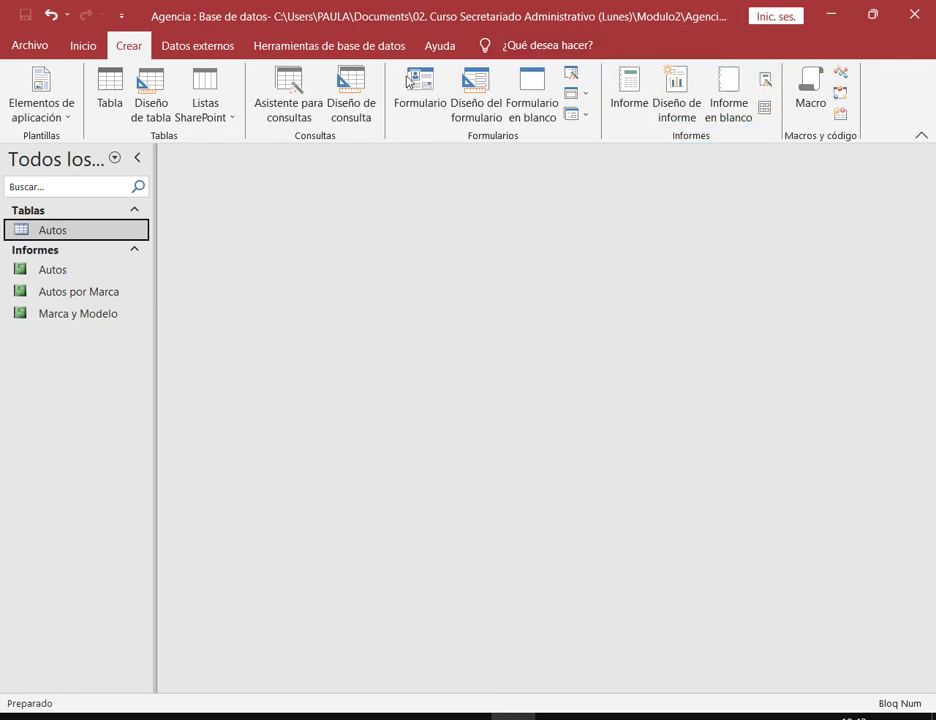
mouse_move(382, 59)
mouse_down()
mouse_move(649, 156)
mouse_move(596, 157)
mouse_up()
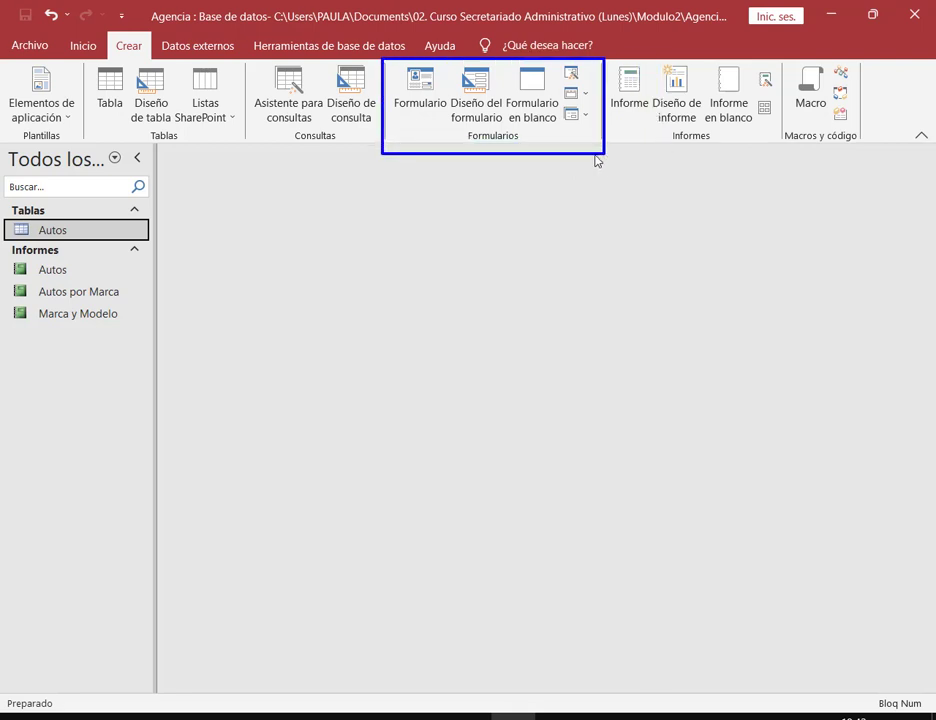
drag(383, 61, 447, 116)
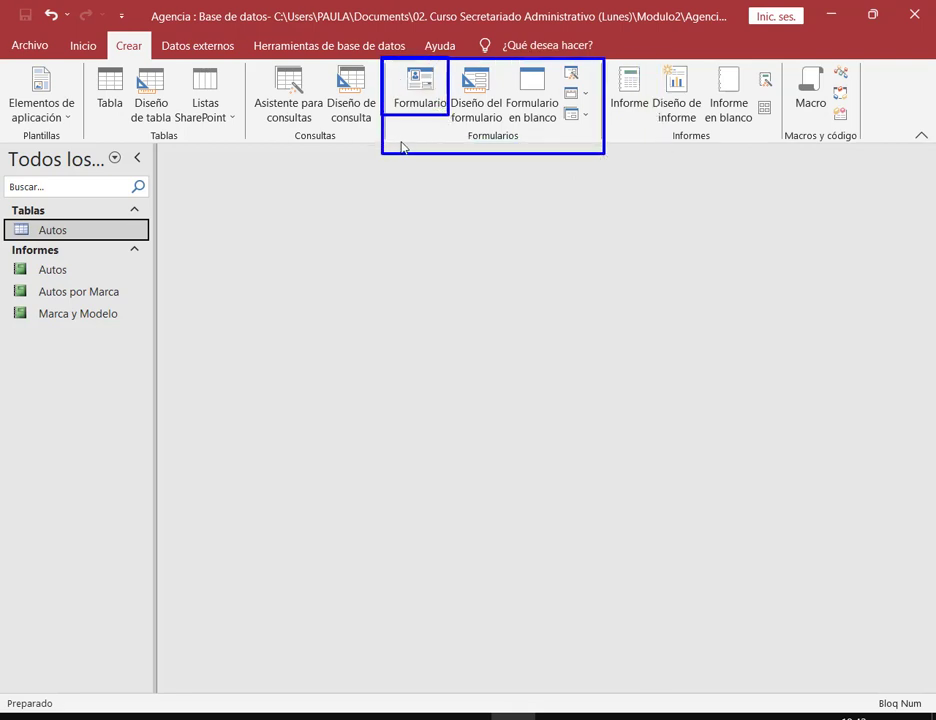
drag(358, 153, 388, 120)
key(Escape)
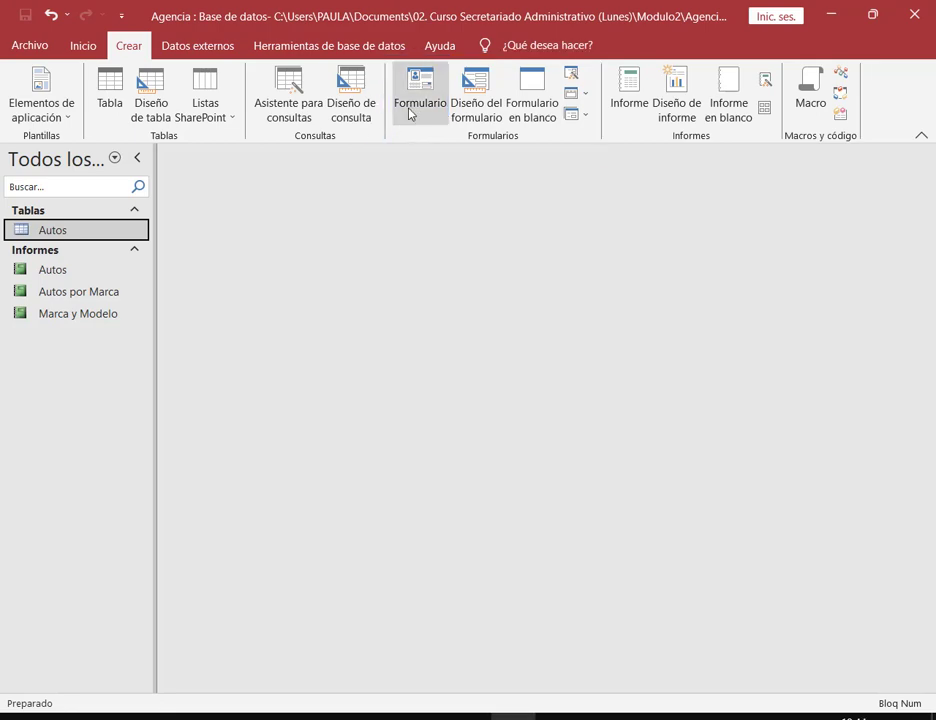
Step: Create a basic form from the selected Autos table
click(418, 92)
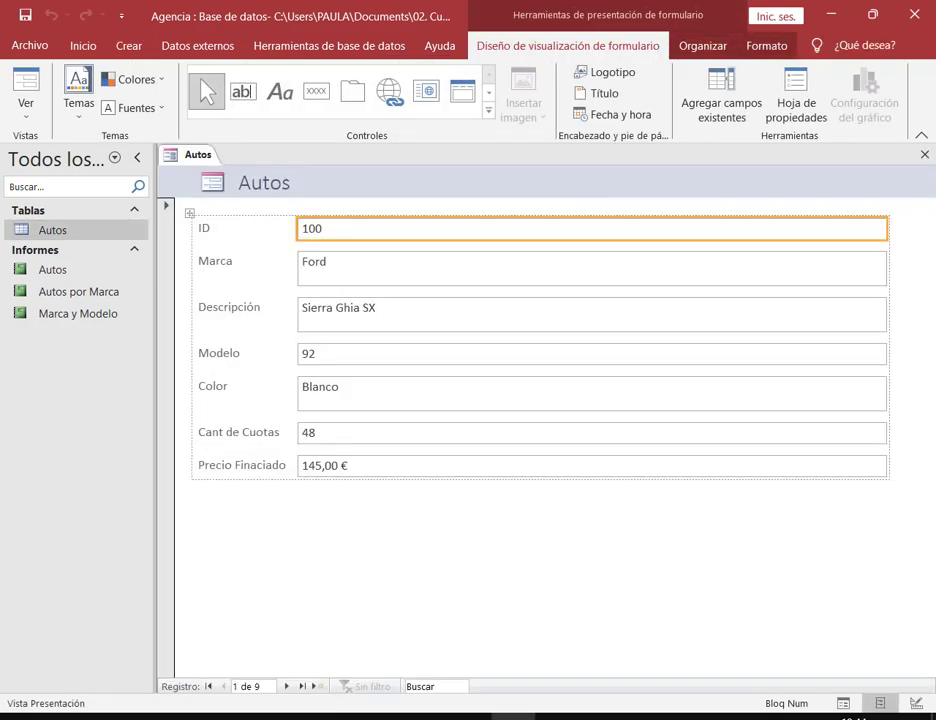
Step: Switch to the Notepad notes and define Formularios as "Muestran la información de una manera más detallada"
key(alt+Tab)
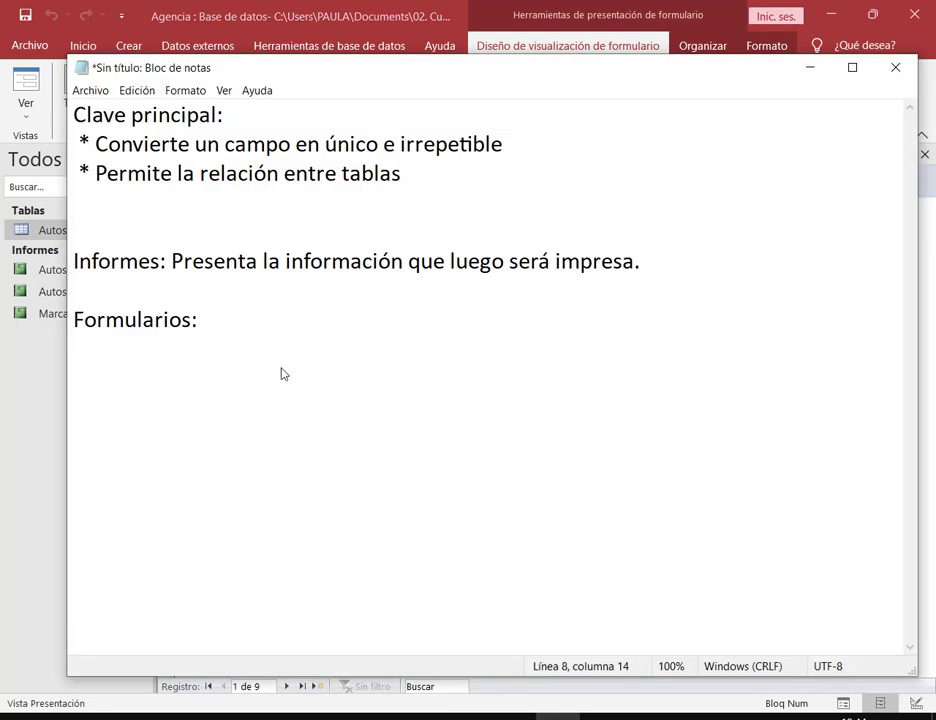
text(Muestran la inform)
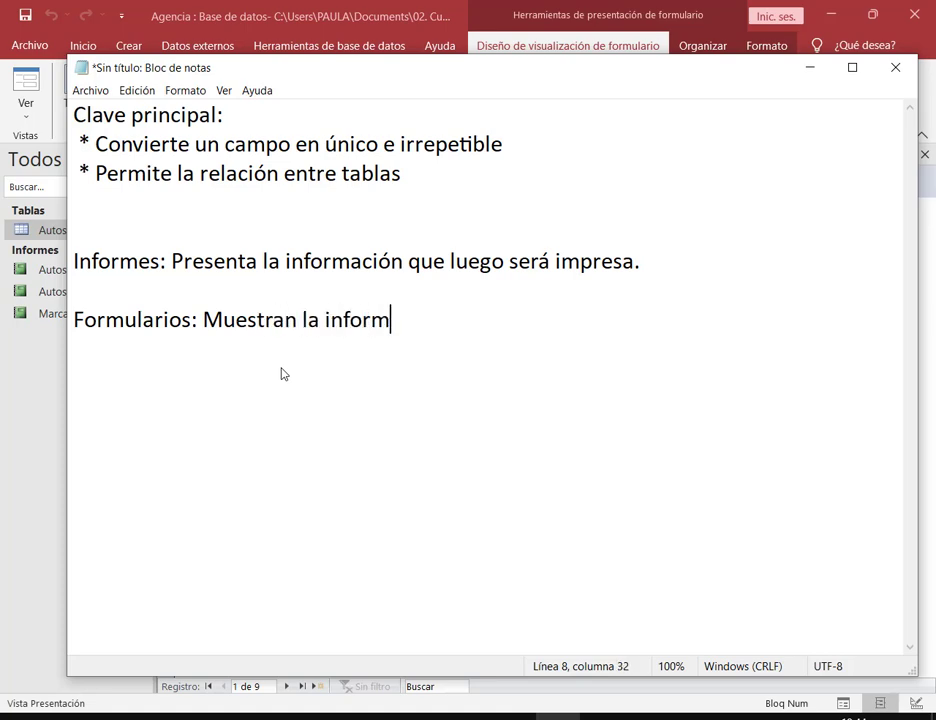
text(ación de un)
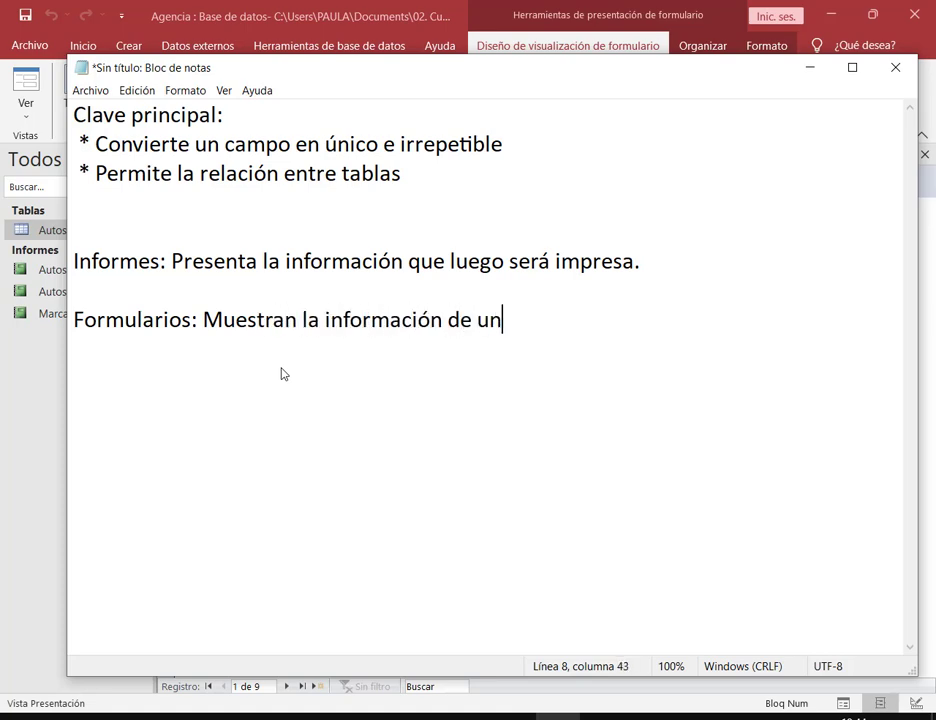
text(a manera má)
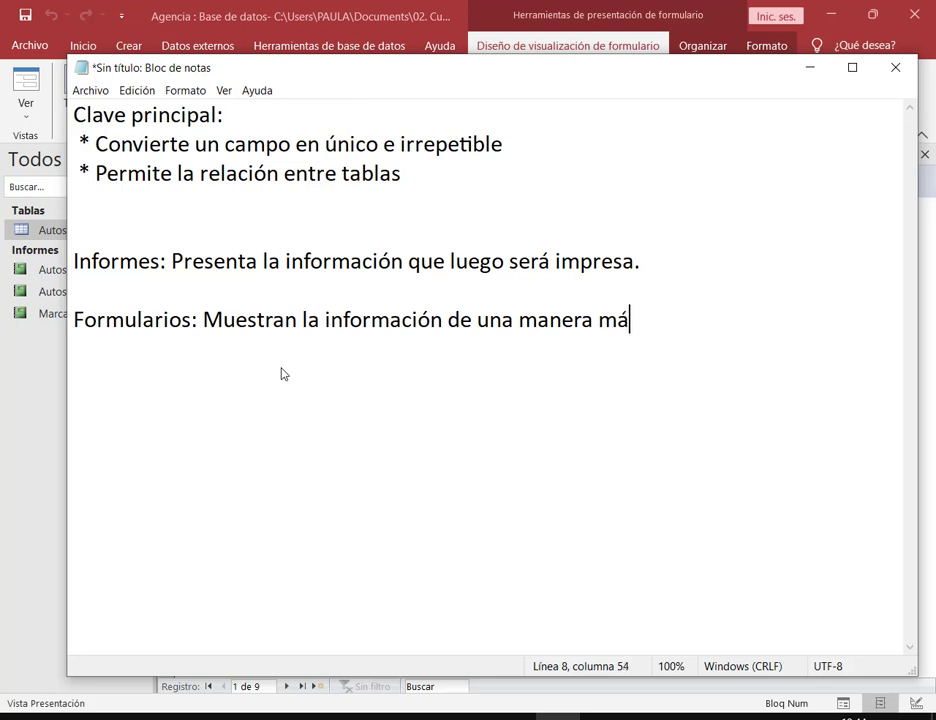
text(s detalla)
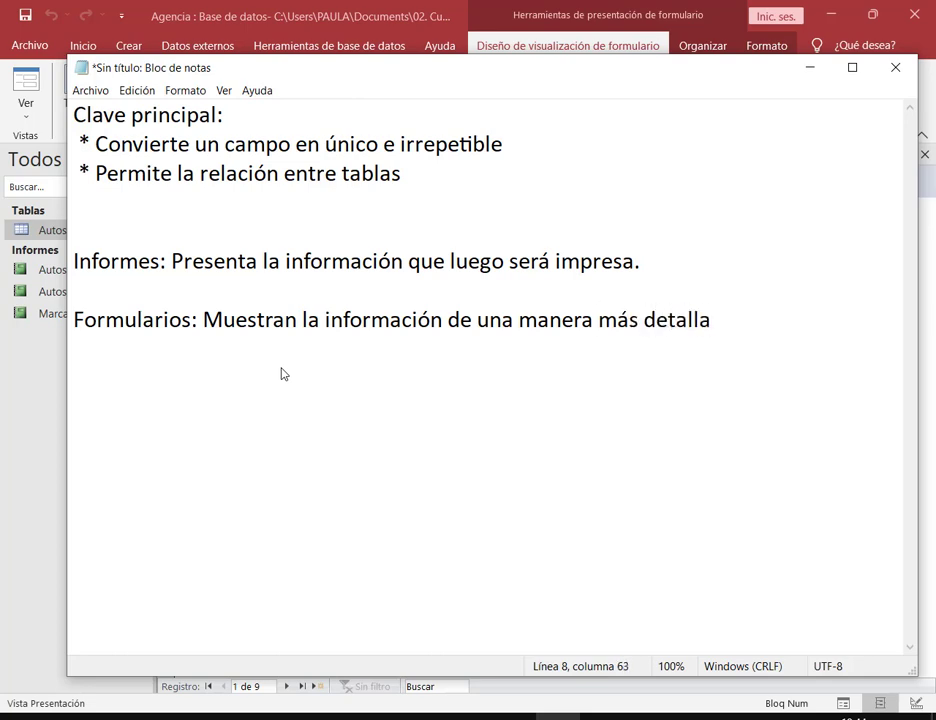
text(da)
Step: Back in Access, view the Autos table and the Autos report for comparison with the new form, closing each one
click(414, 6)
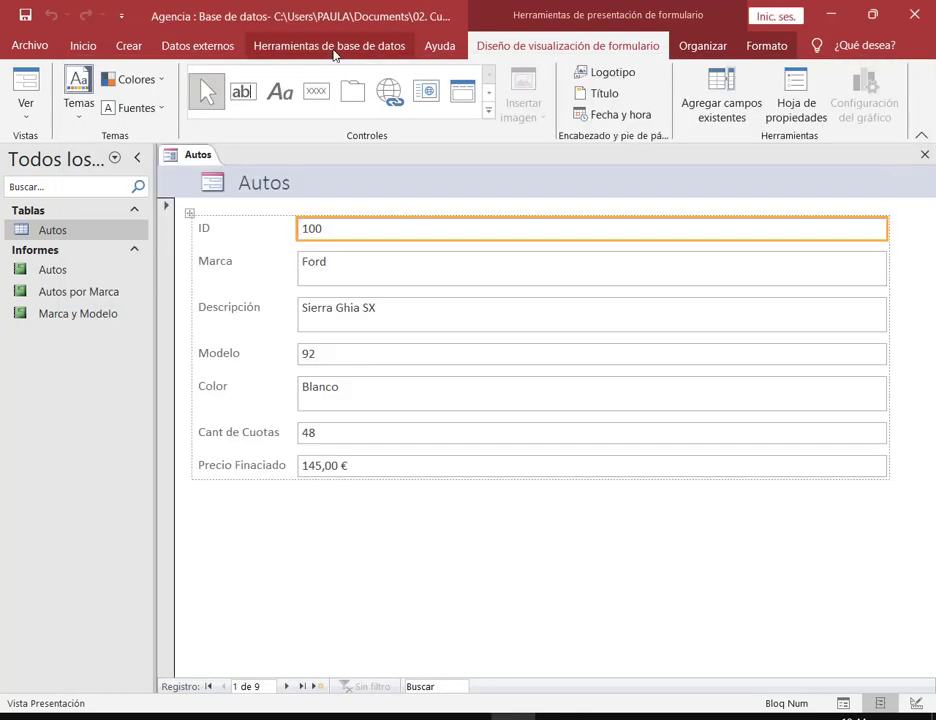
double_click(60, 232)
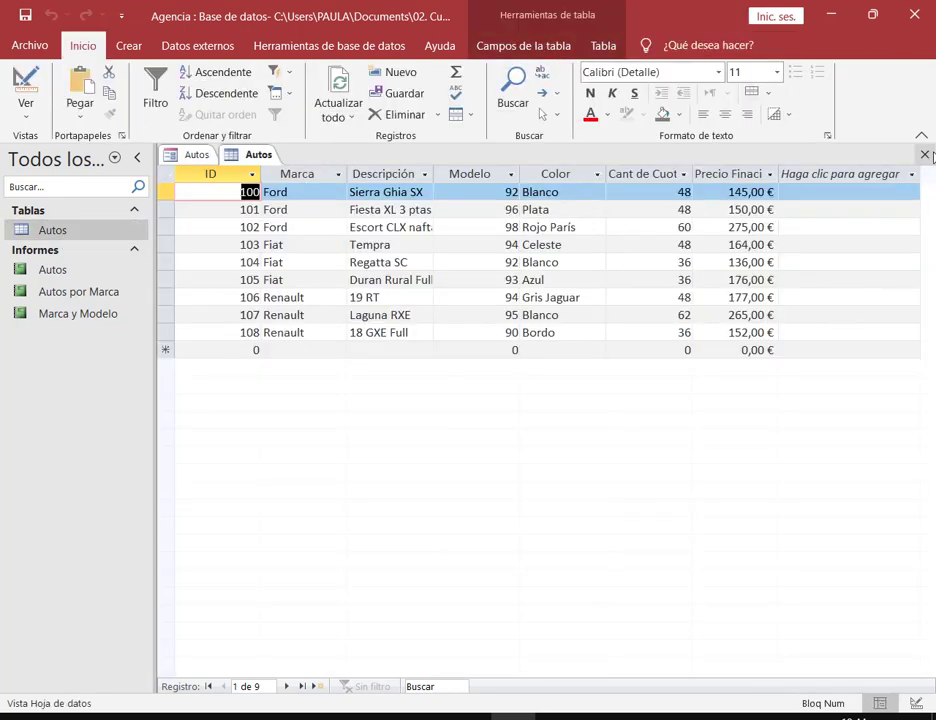
click(924, 154)
click(63, 271)
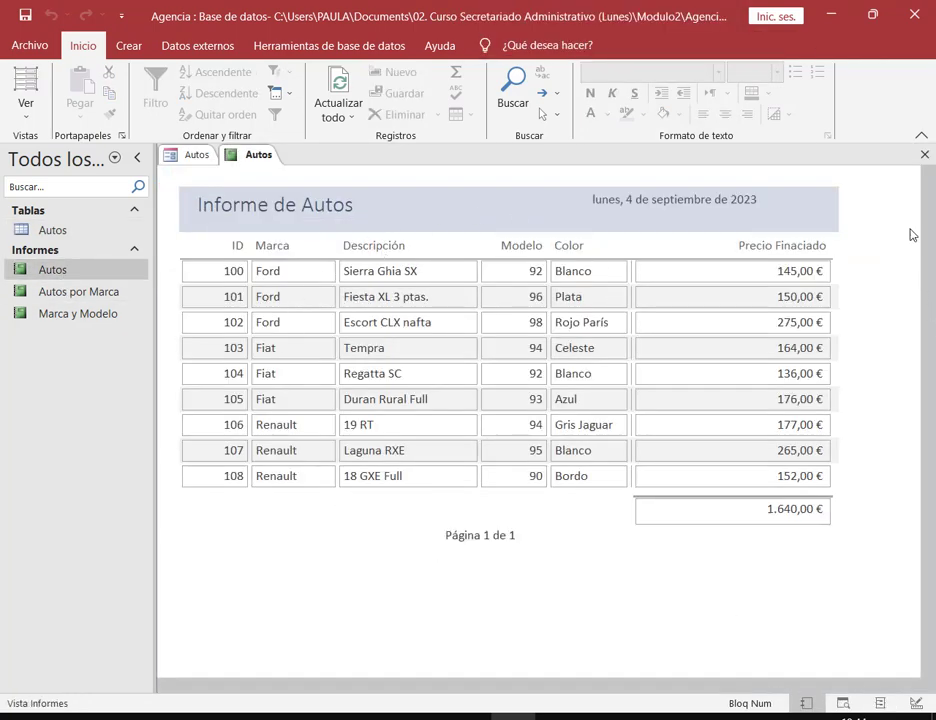
click(924, 155)
click(924, 155)
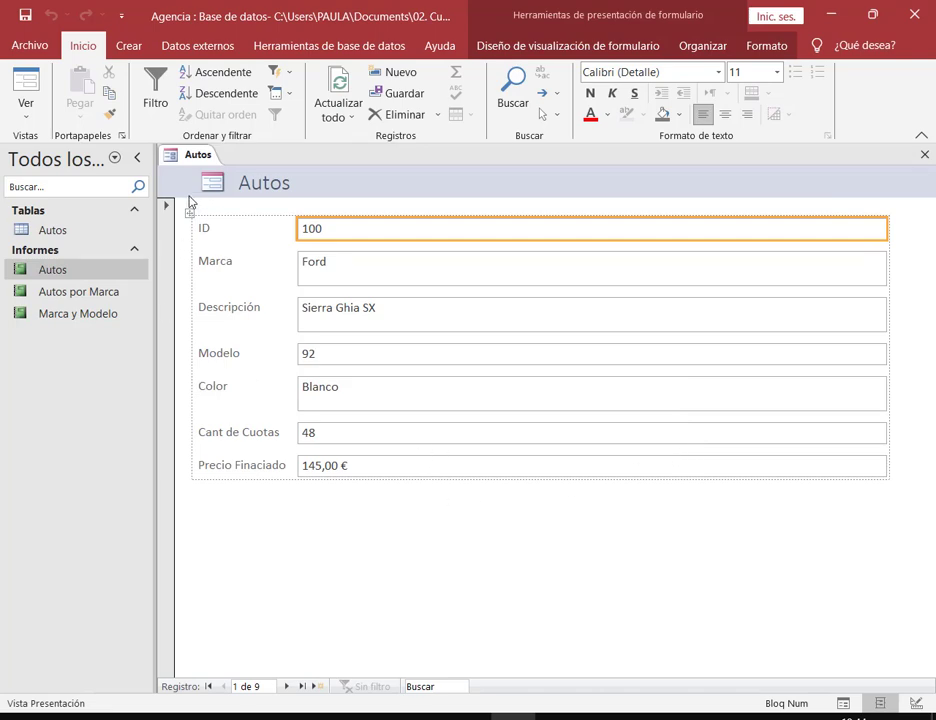
Step: Reopen the Autos table for comparison, and browse the Autos form record by record up to record 8
drag(185, 205, 455, 492)
double_click(42, 231)
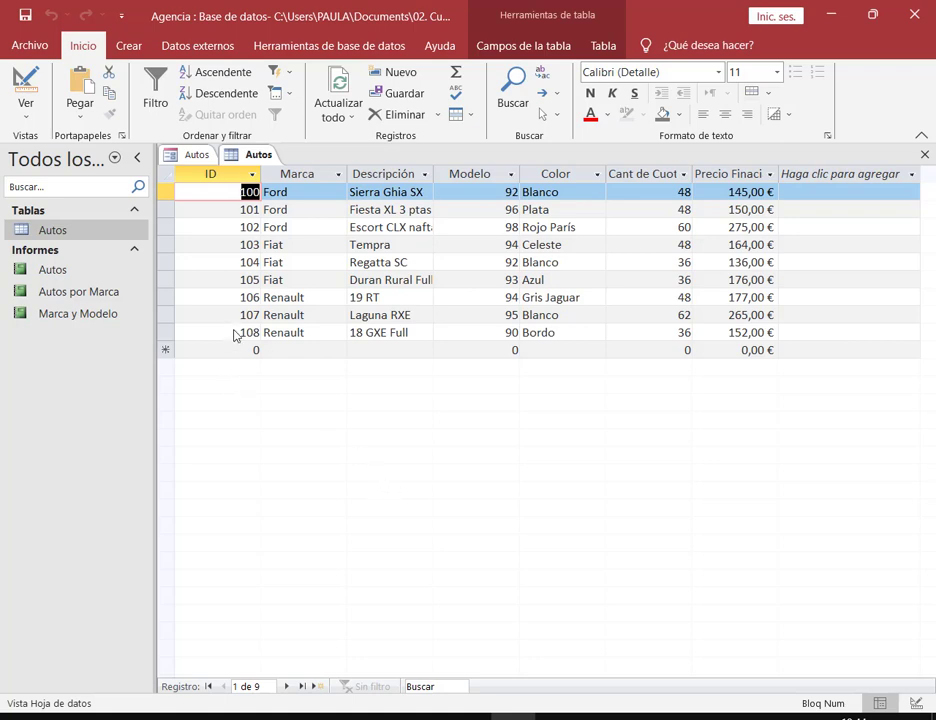
click(196, 154)
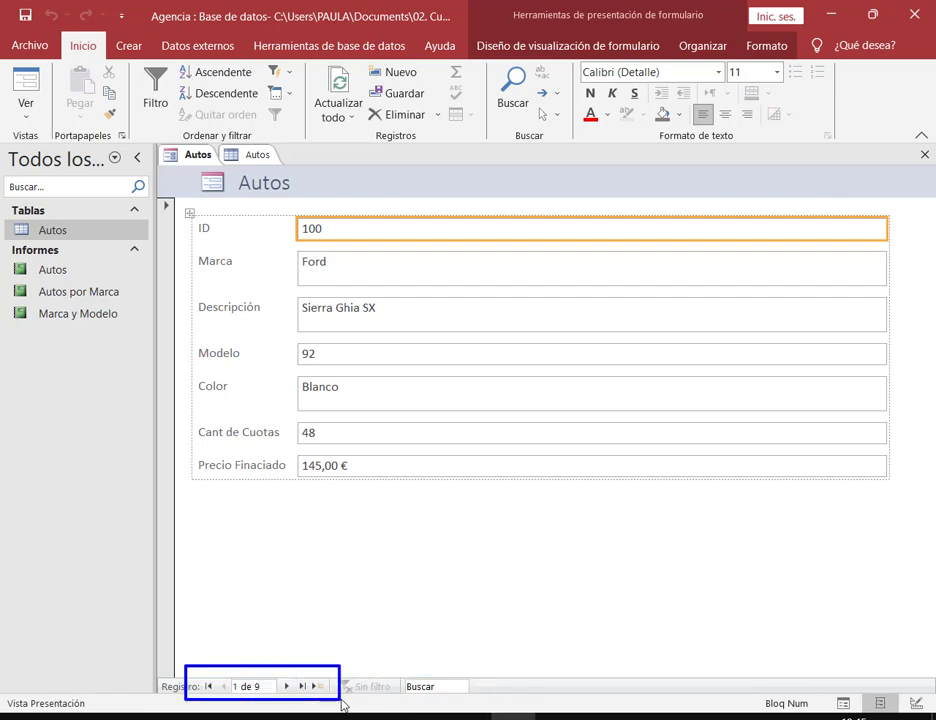
click(287, 687)
click(287, 687)
click(287, 687)
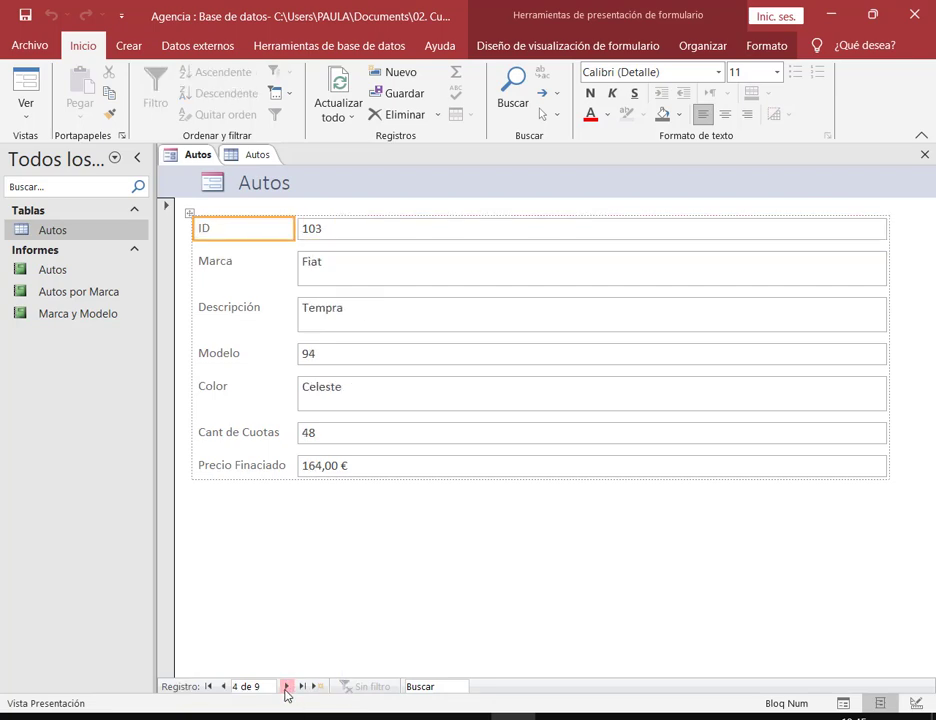
click(287, 687)
click(287, 687)
click(287, 687)
click(287, 687)
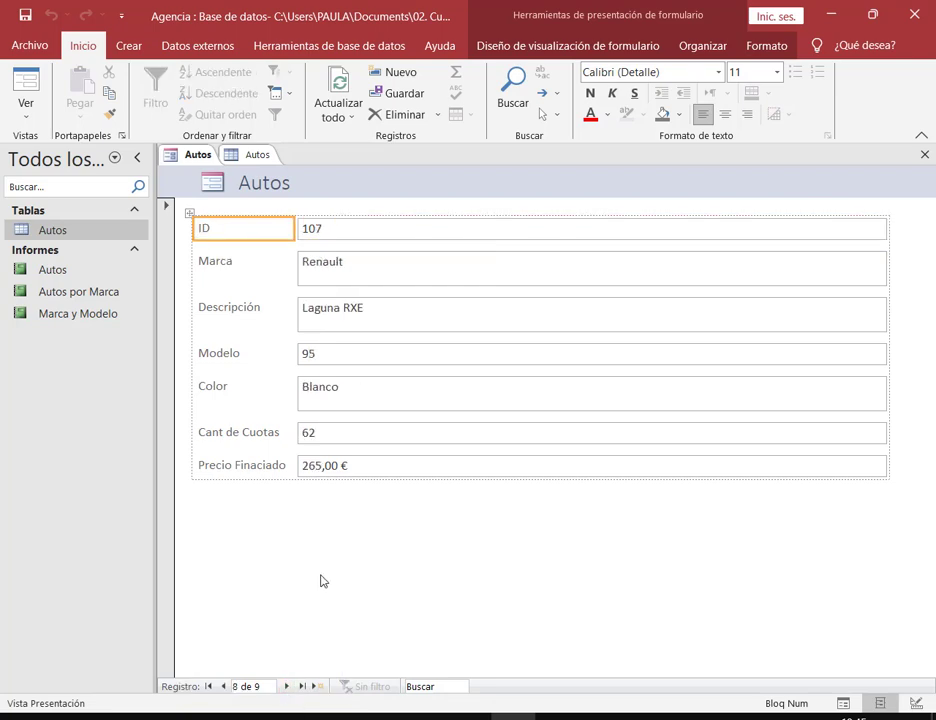
mouse_move(186, 205)
mouse_down()
mouse_move(612, 558)
mouse_move(882, 523)
mouse_move(476, 520)
mouse_up()
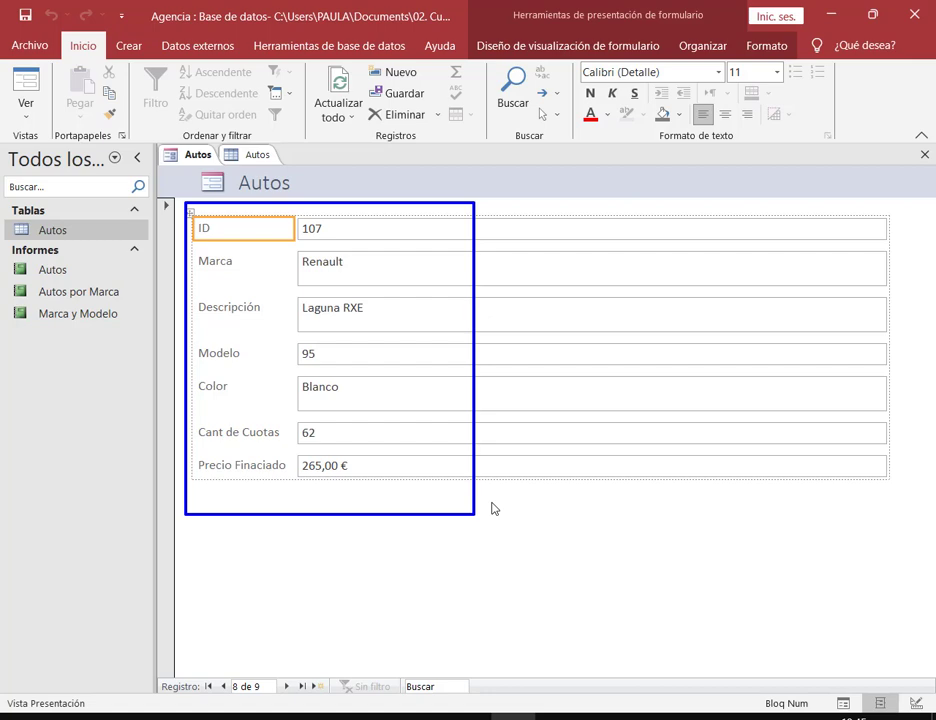
Step: Complete the Formularios definition in the Notepad notes with ", permitiendo ver los registros uno por uno." and minimize the notes
click(558, 716)
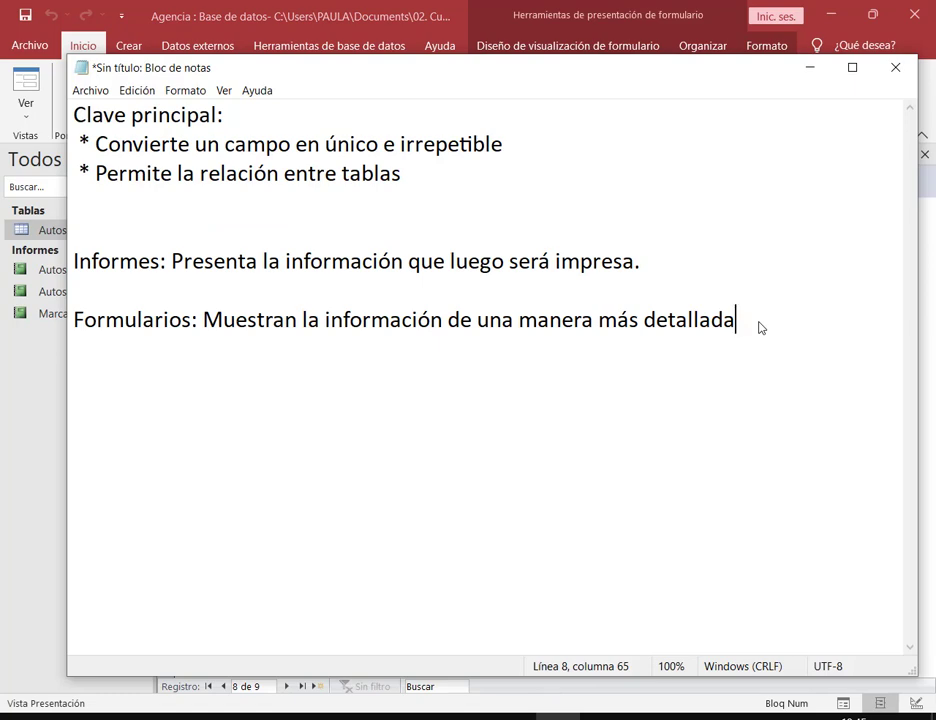
text(, permitiendo )
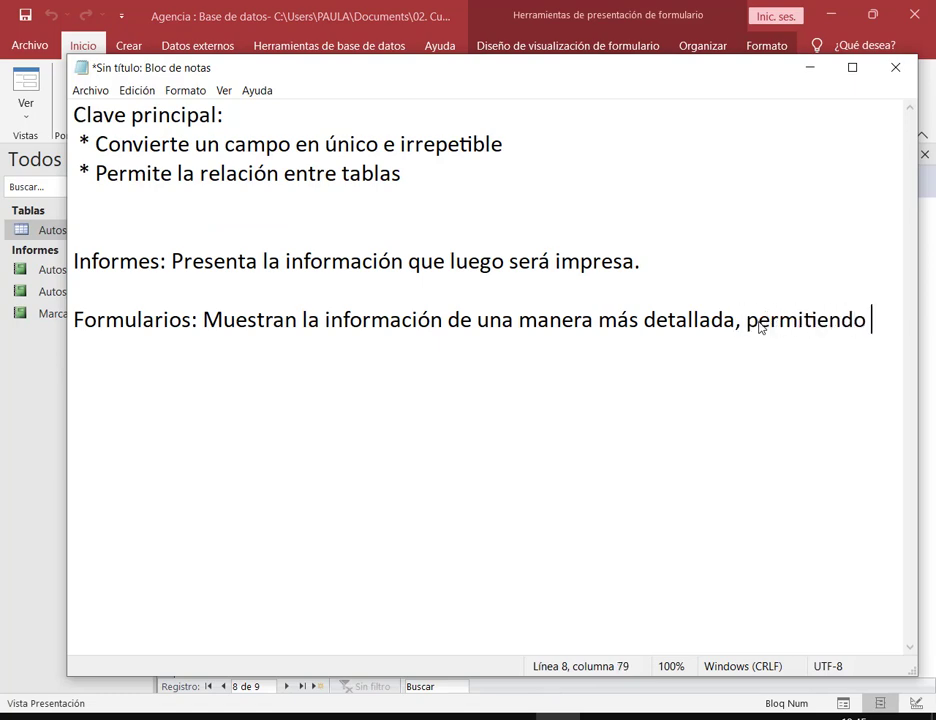
text(ver los r)
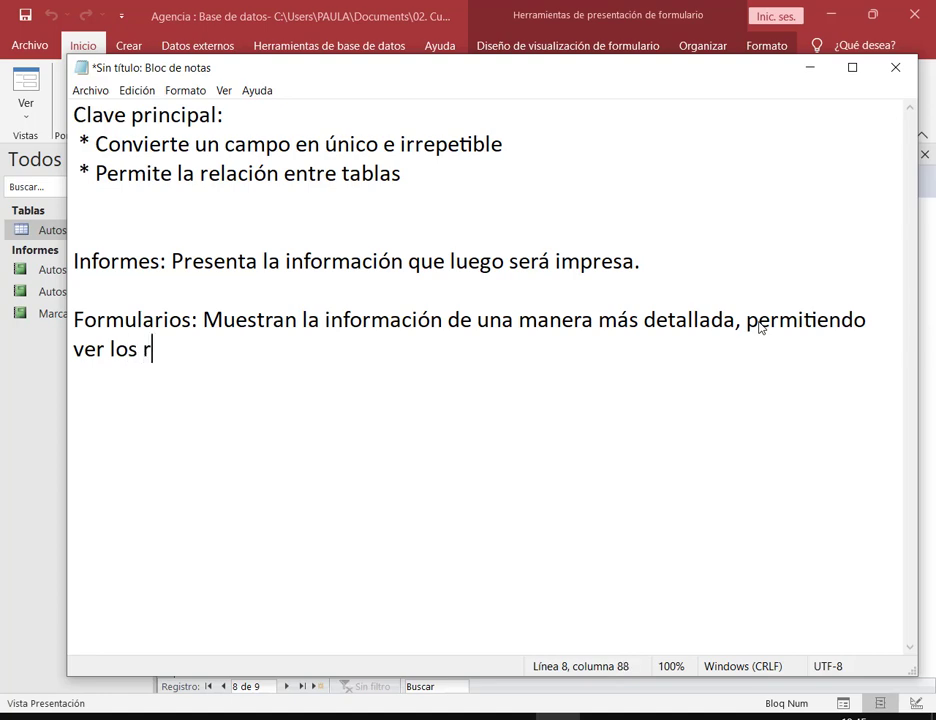
text(egistros uno po)
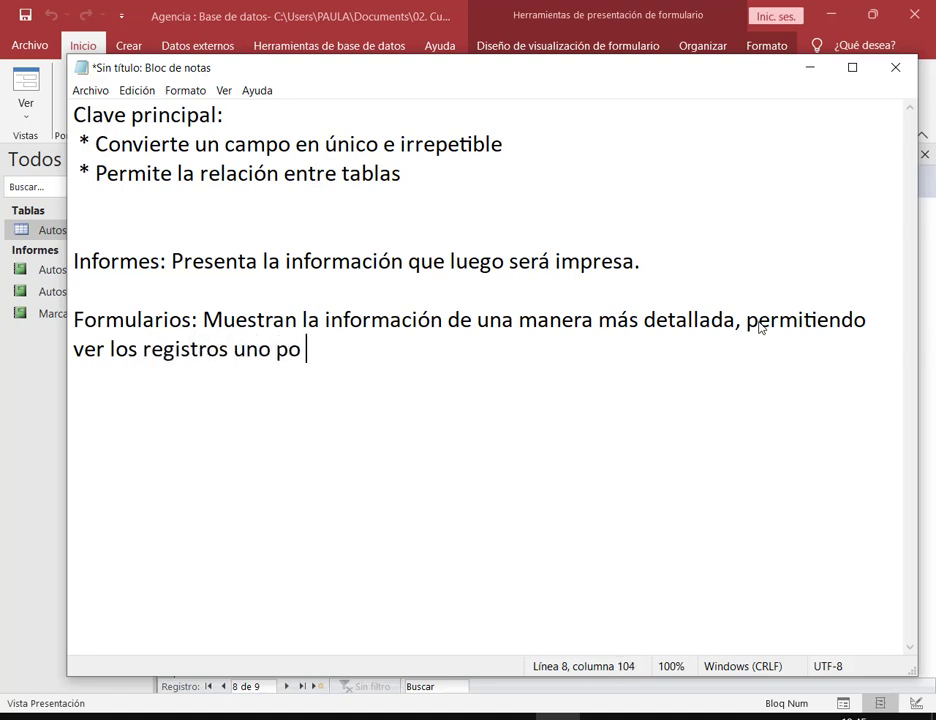
key(BackSpace)
text(r uno.)
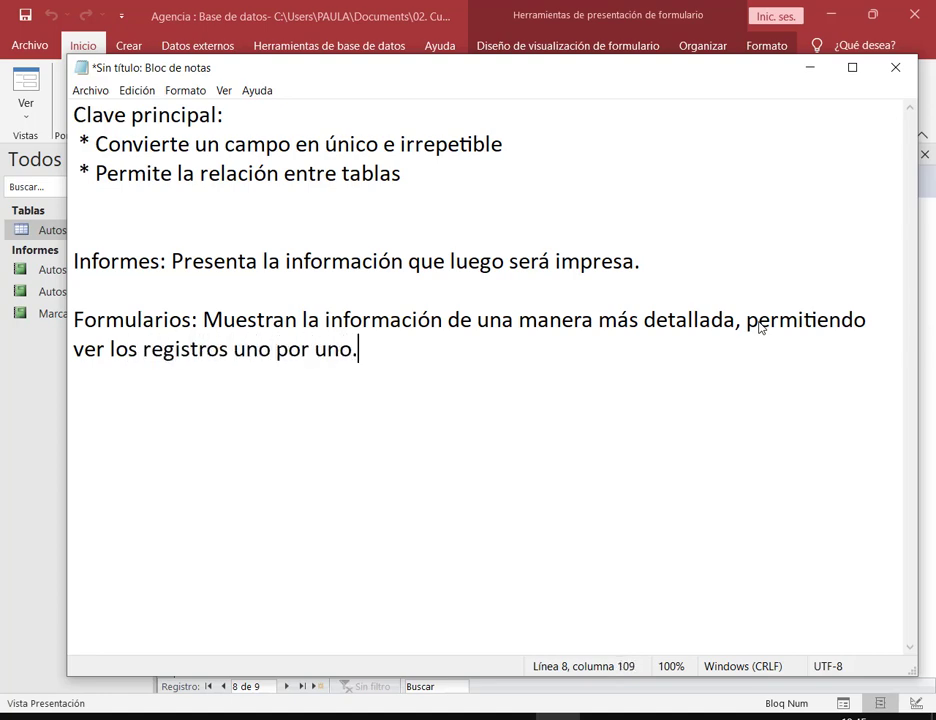
key(Return)
click(809, 67)
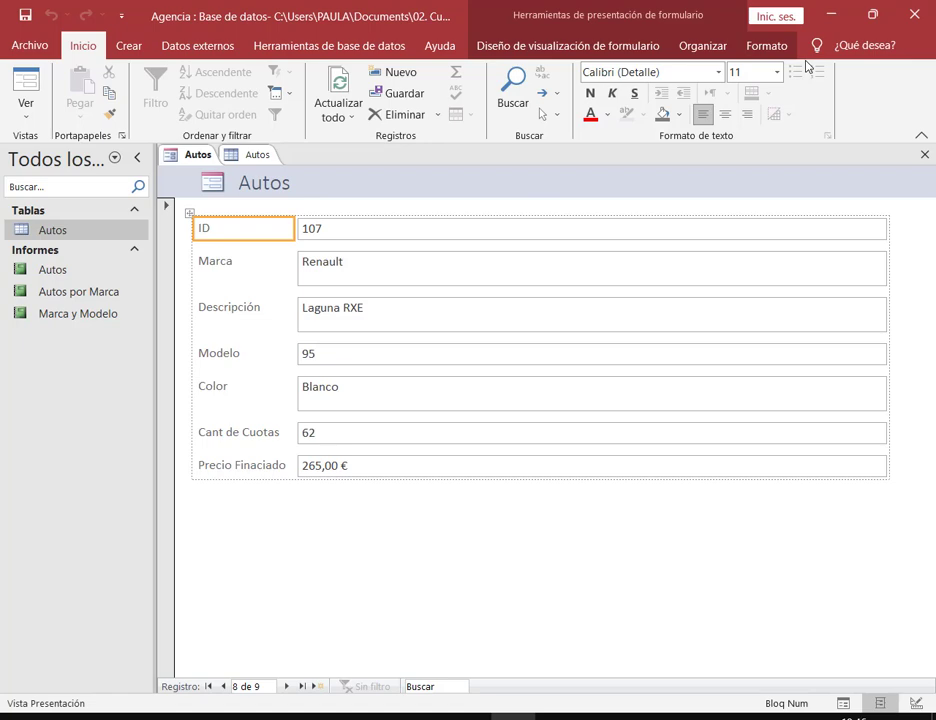
mouse_move(201, 673)
mouse_down()
mouse_move(234, 685)
mouse_move(483, 708)
mouse_up()
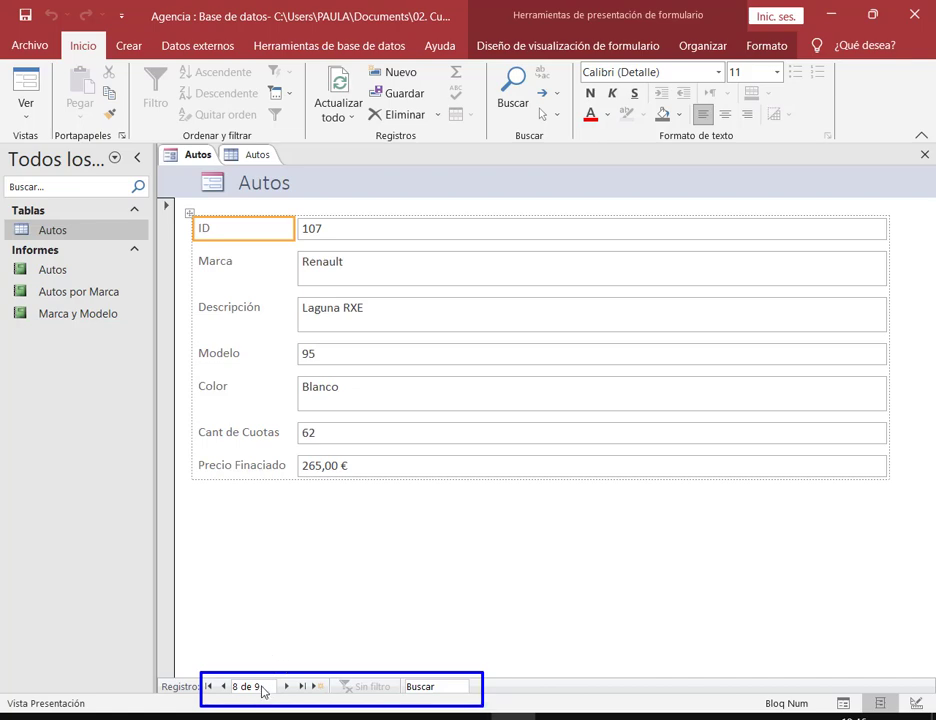
drag(230, 628, 227, 689)
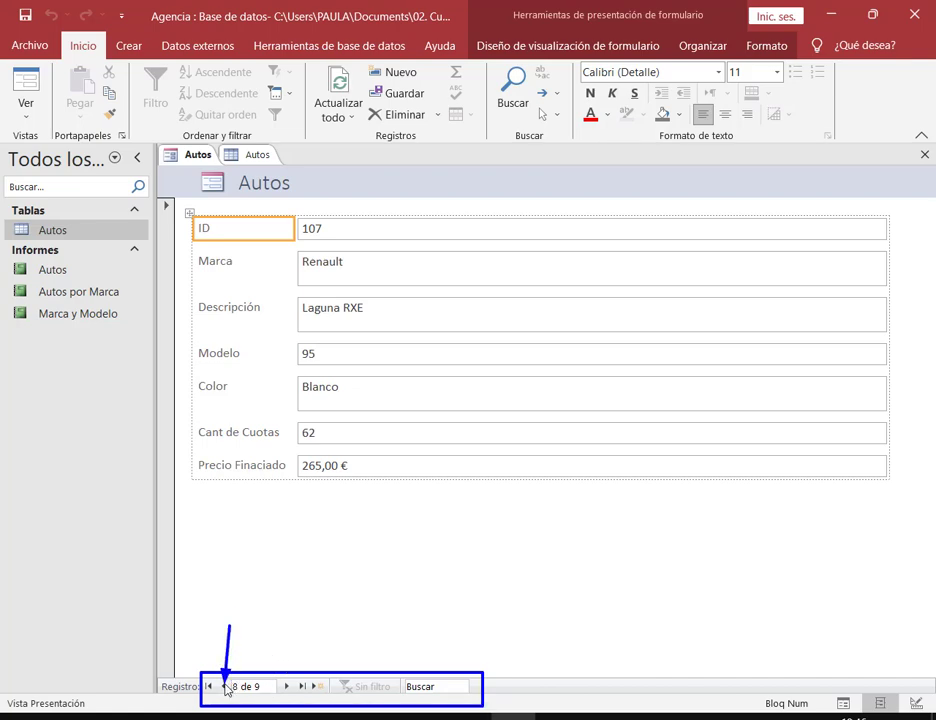
drag(284, 632, 288, 689)
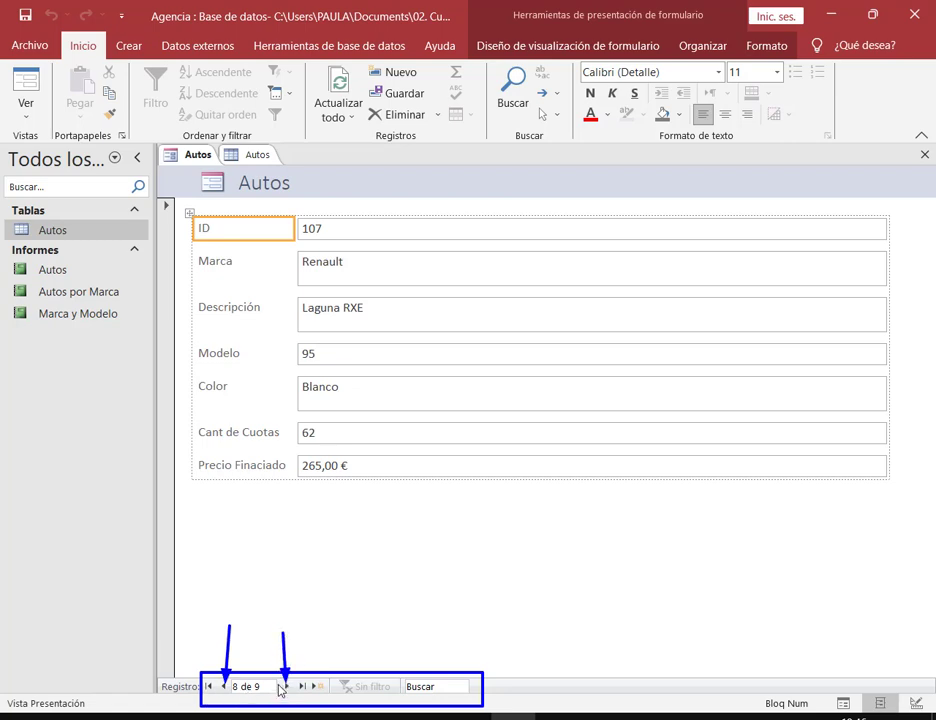
drag(280, 679, 292, 693)
drag(216, 679, 228, 692)
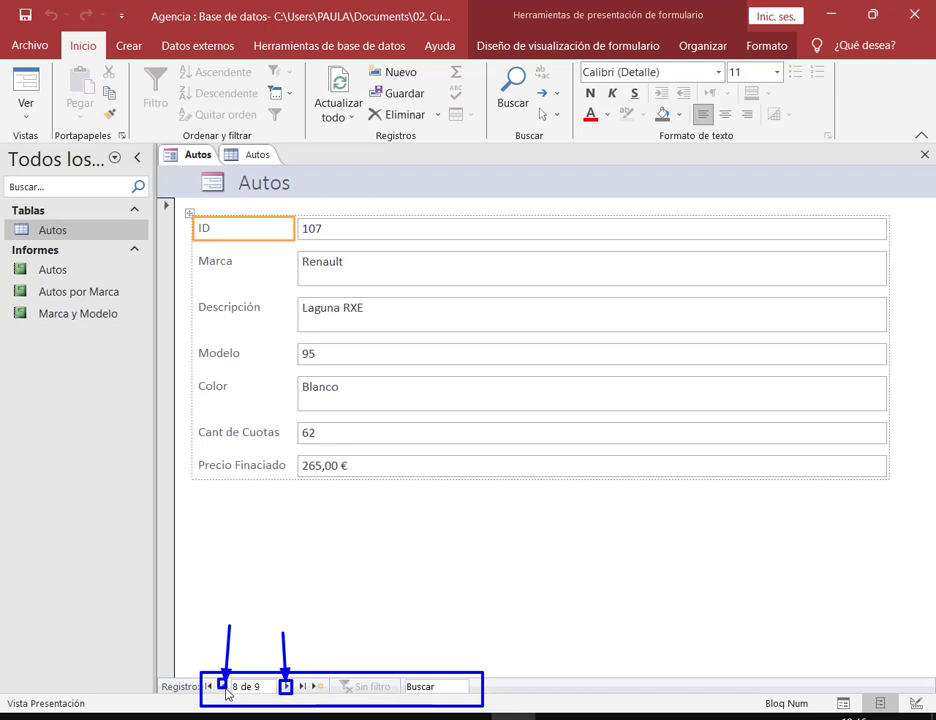
key(ctrl+z)
key(ctrl+z)
key(ctrl+z)
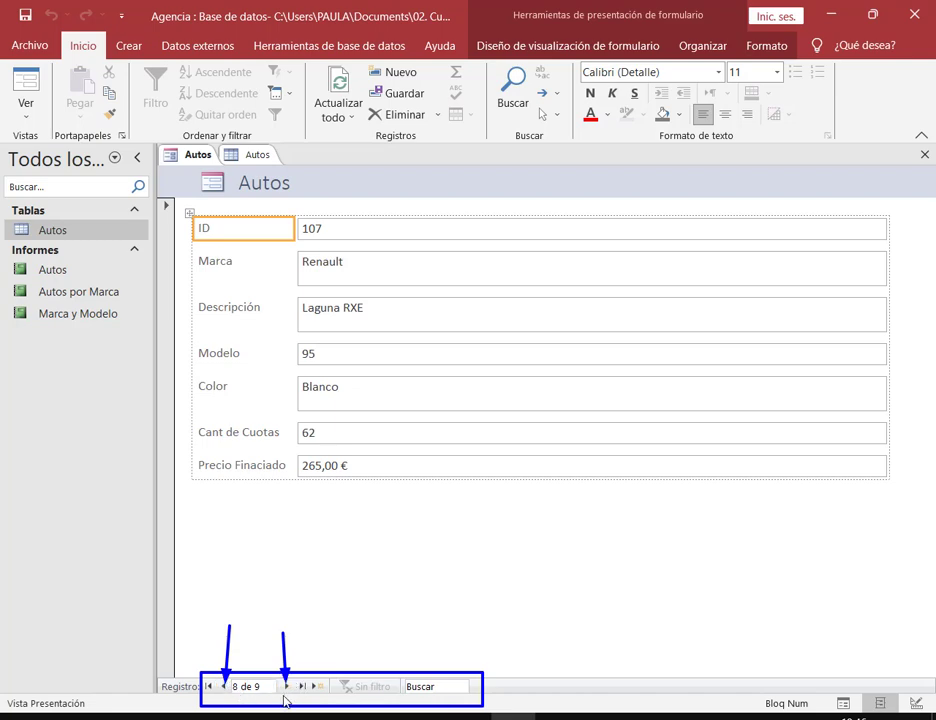
Step: Step backward and forward through the Autos form's records, then jump to the last record and back to the first
click(223, 687)
click(223, 687)
double_click(287, 686)
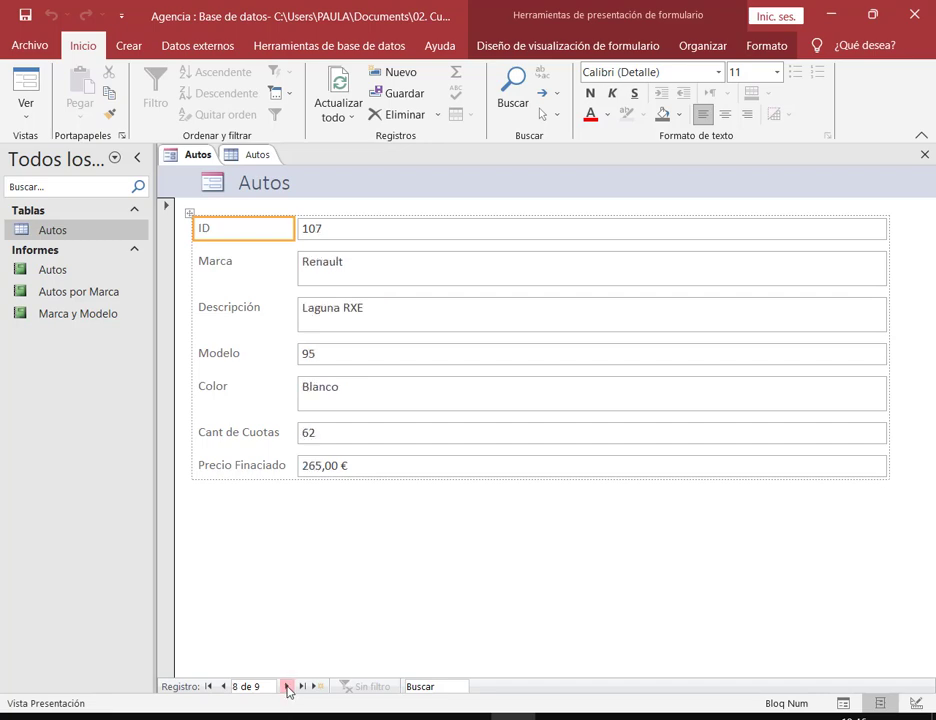
drag(198, 677, 216, 695)
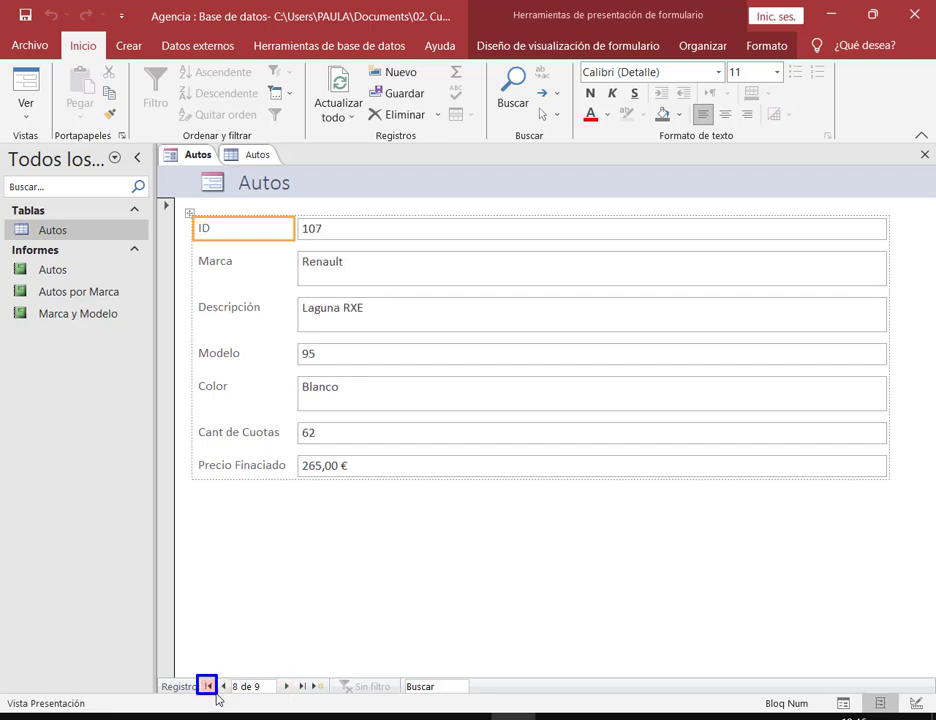
drag(293, 676, 313, 697)
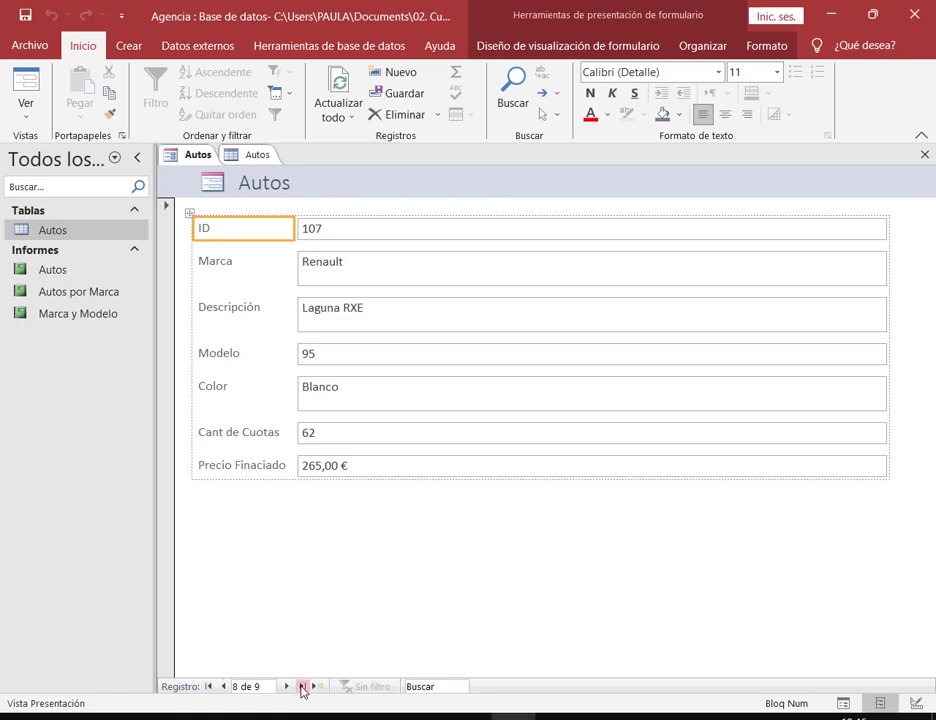
click(302, 687)
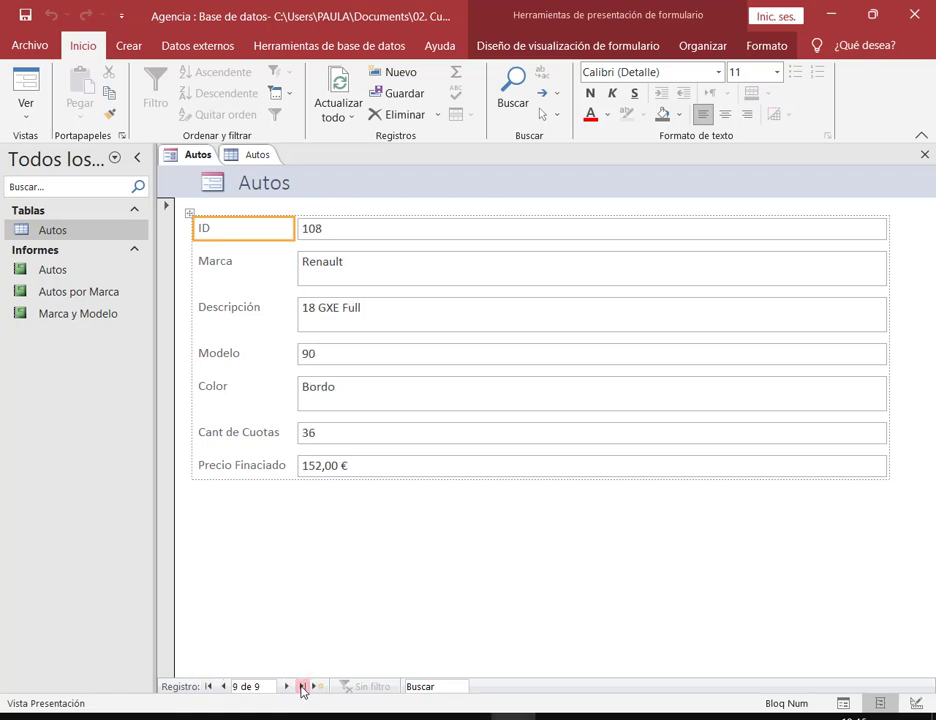
click(209, 687)
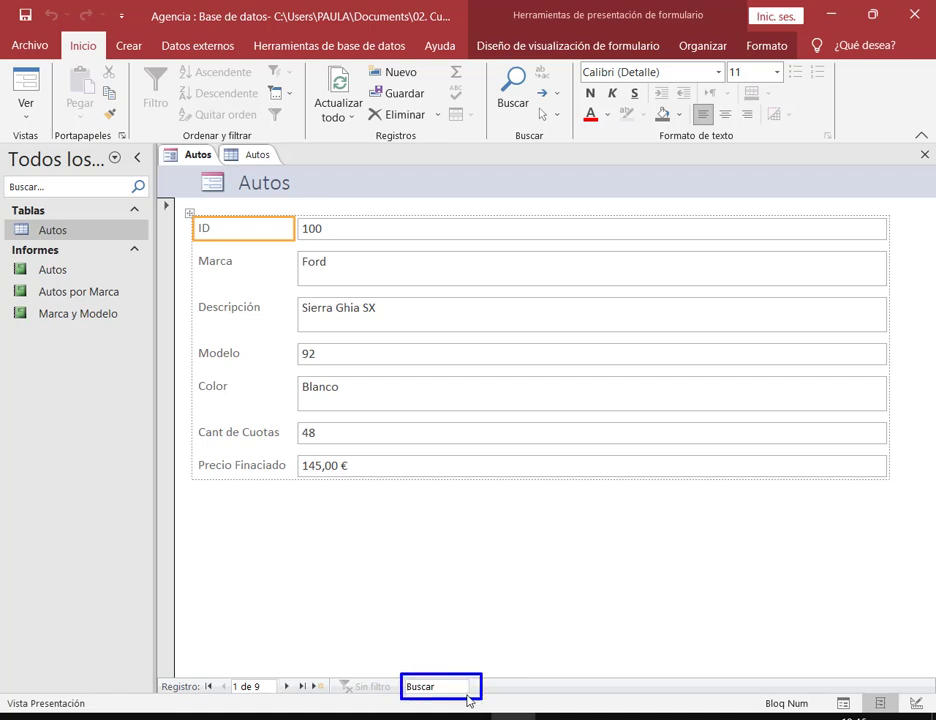
Step: Search the Autos form's records for 102, clear the search, and search for 95
click(437, 686)
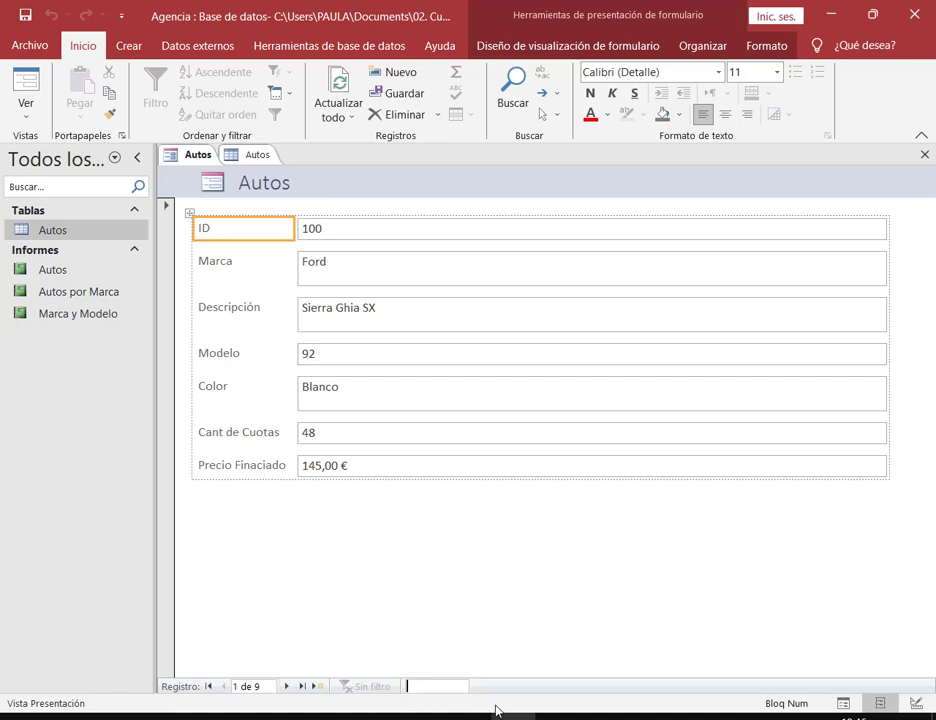
text(102)
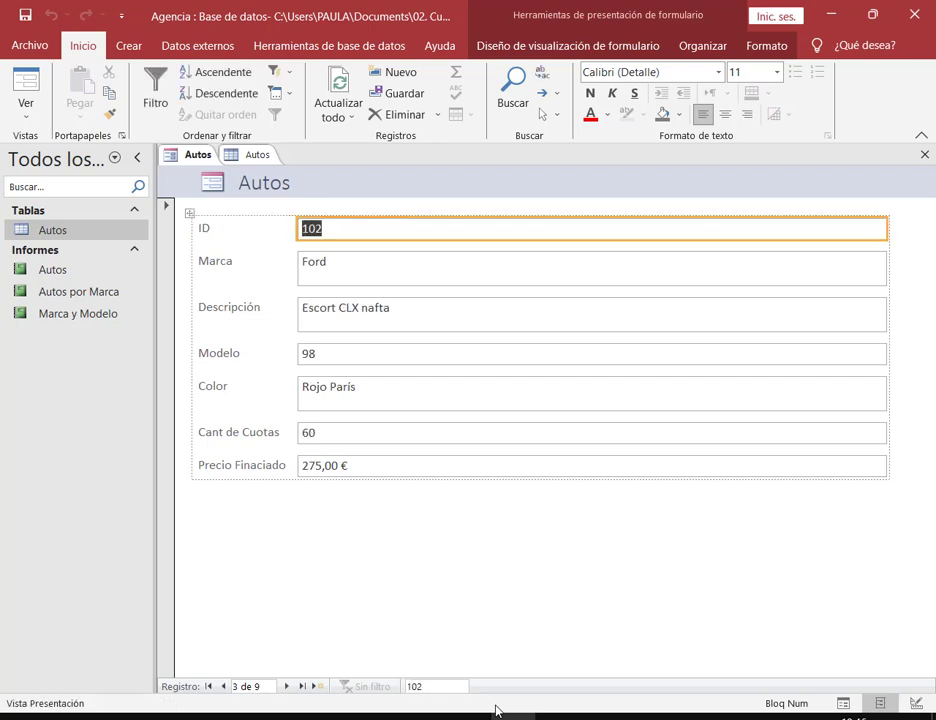
key(BackSpace)
key(BackSpace)
key(BackSpace)
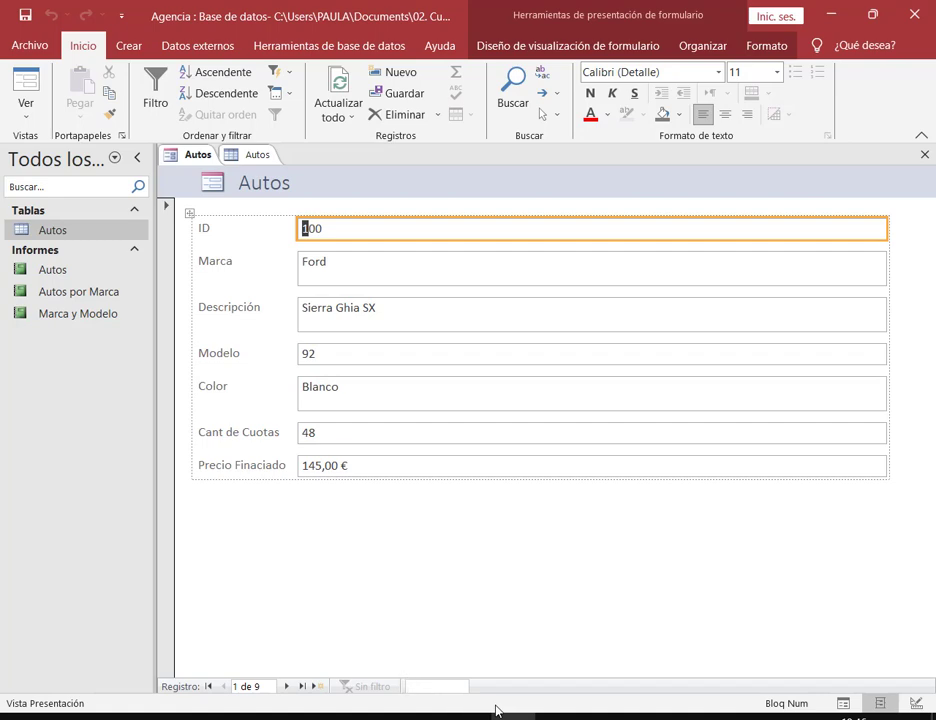
text(9)
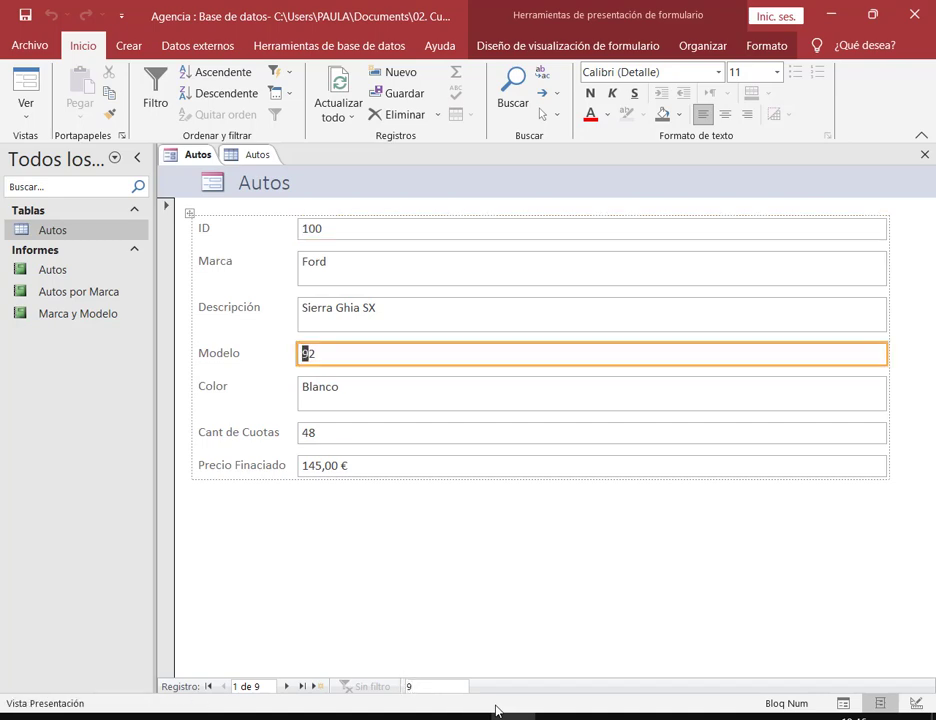
text(5)
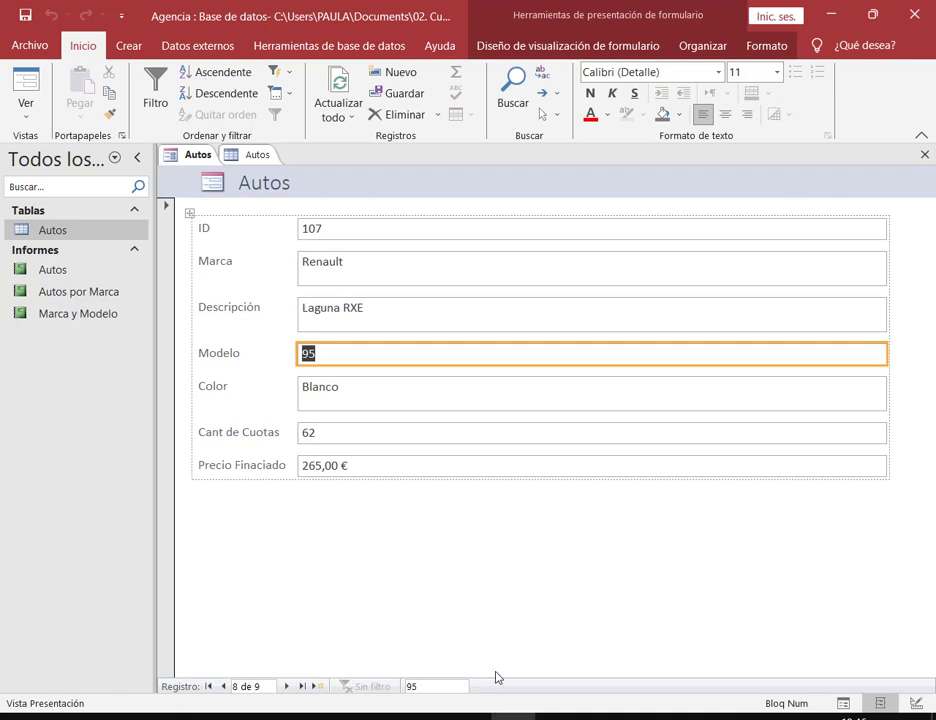
mouse_move(184, 202)
mouse_down()
mouse_move(526, 313)
mouse_move(553, 505)
mouse_up()
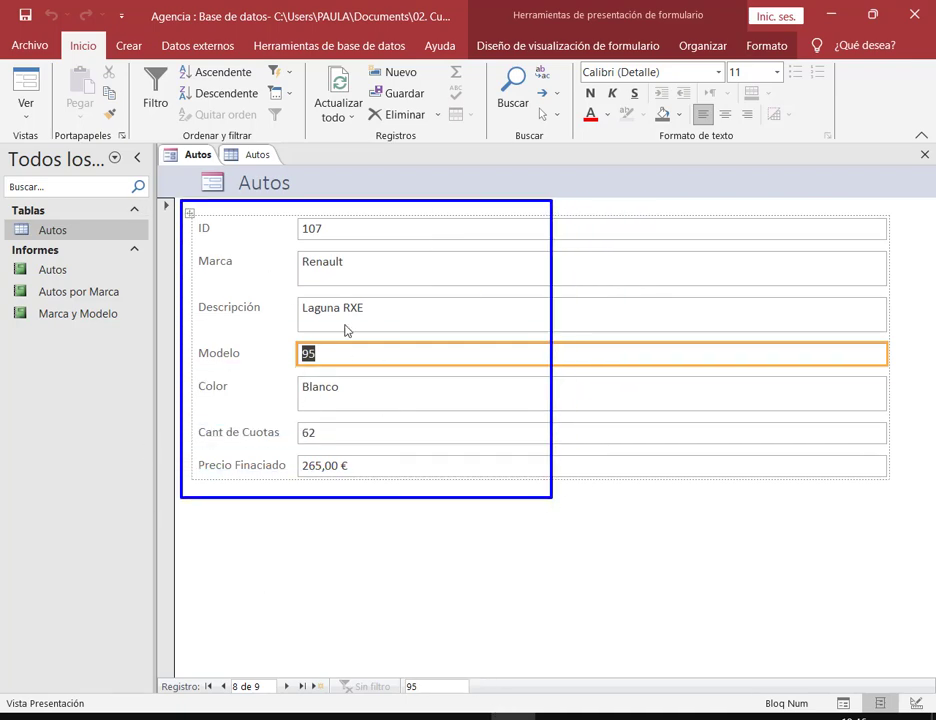
key(Escape)
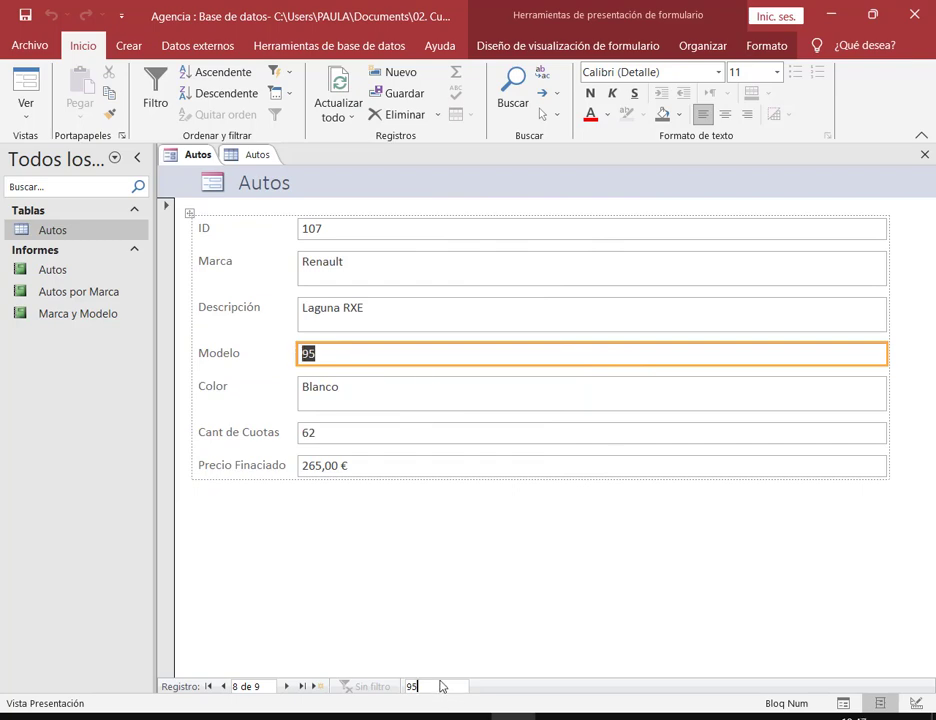
Step: Search the Autos form's records for 93 and then 92, then move to the next record and back
key(BackSpace)
key(BackSpace)
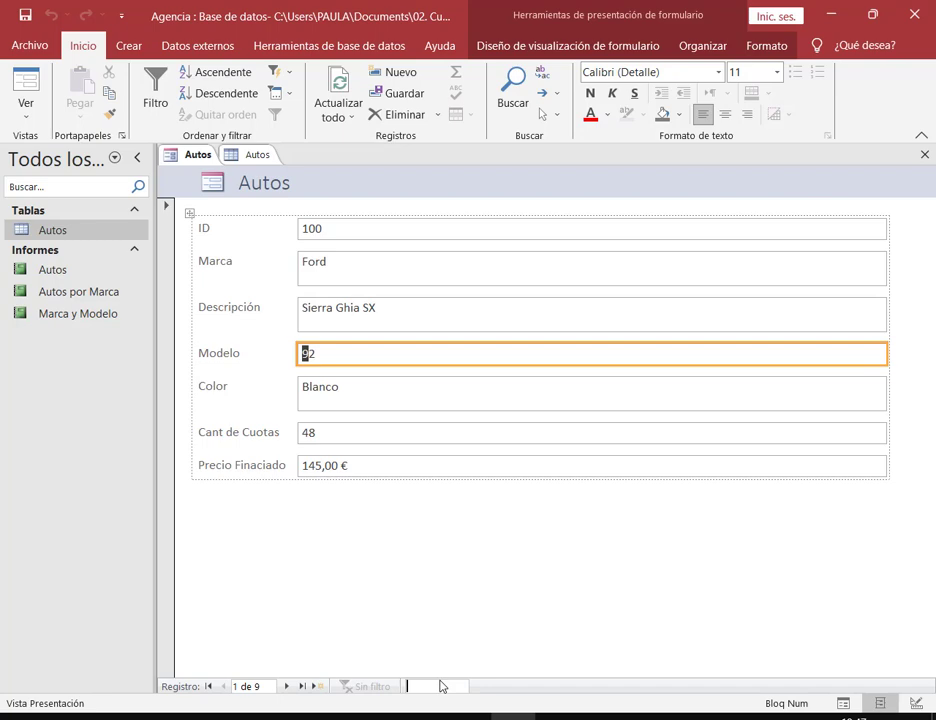
text(3)
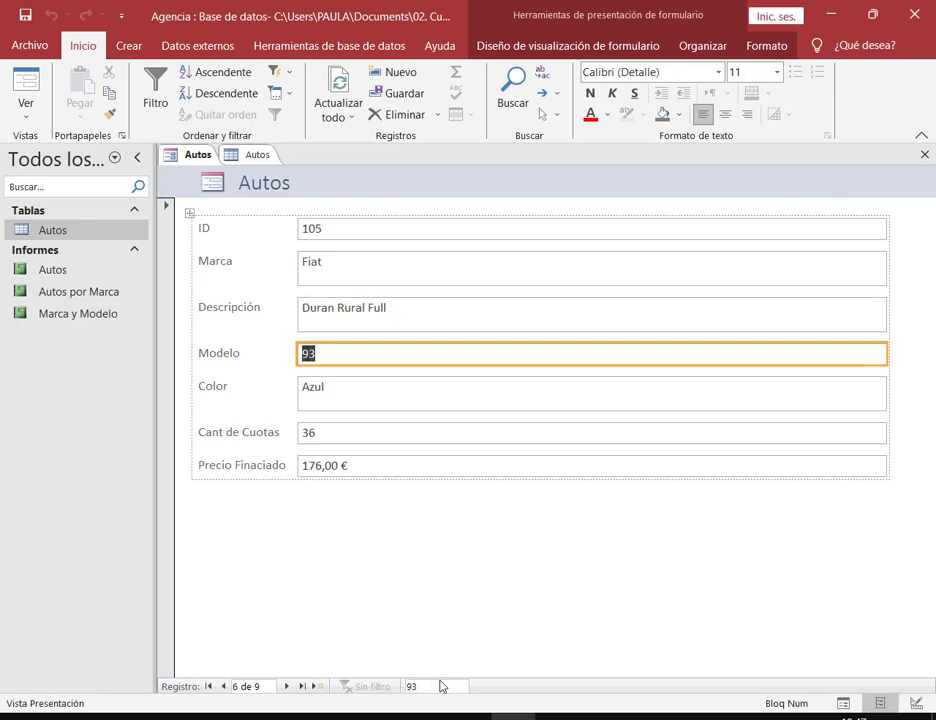
key(BackSpace)
text(3)
key(BackSpace)
text(2)
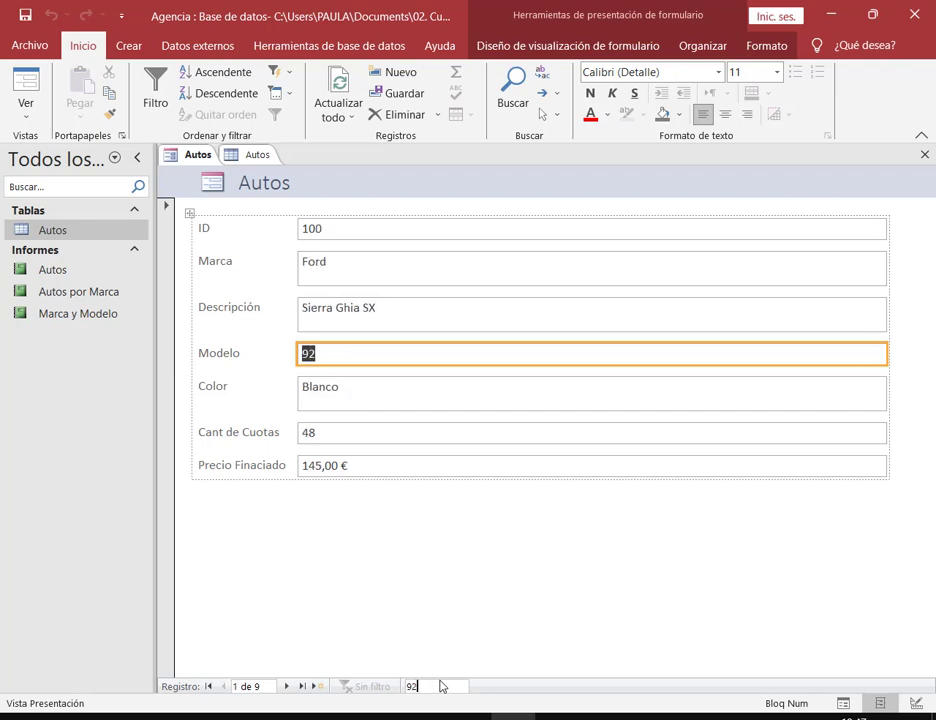
click(288, 686)
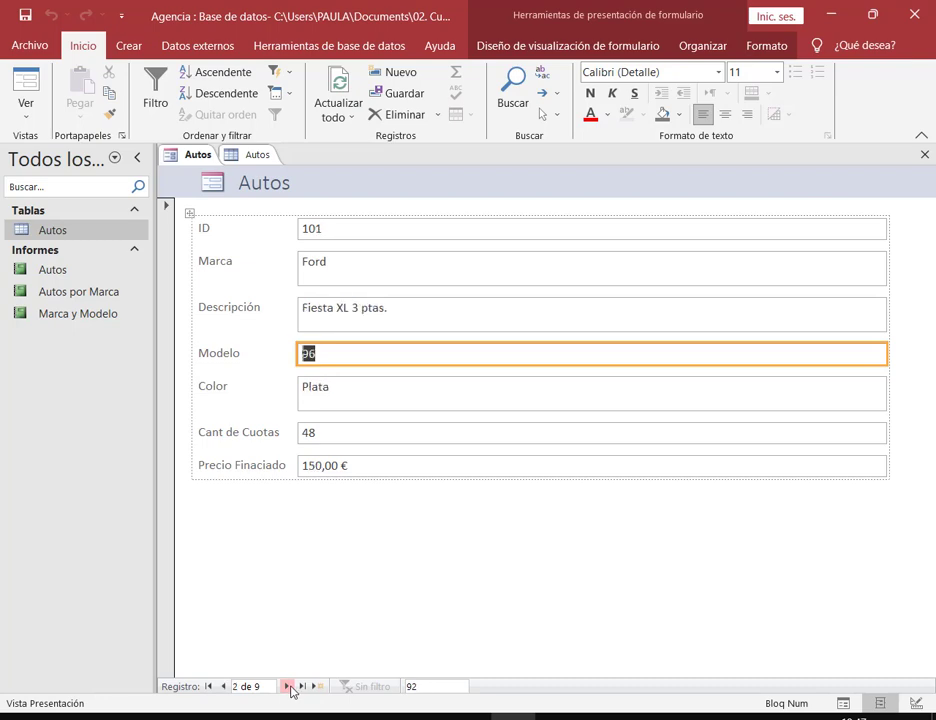
click(223, 686)
click(447, 688)
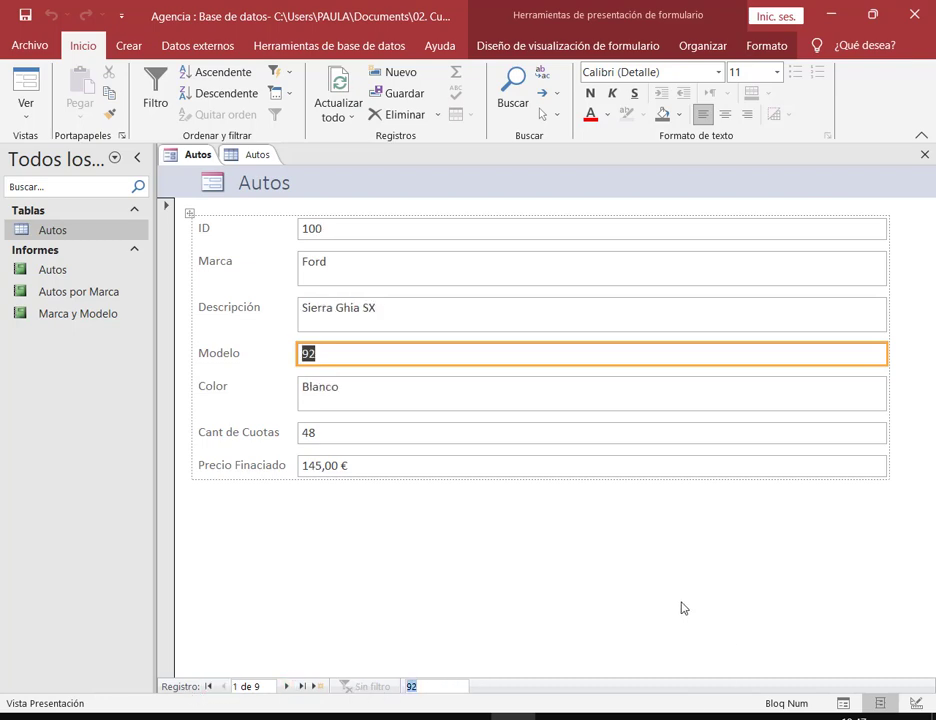
key(Delete)
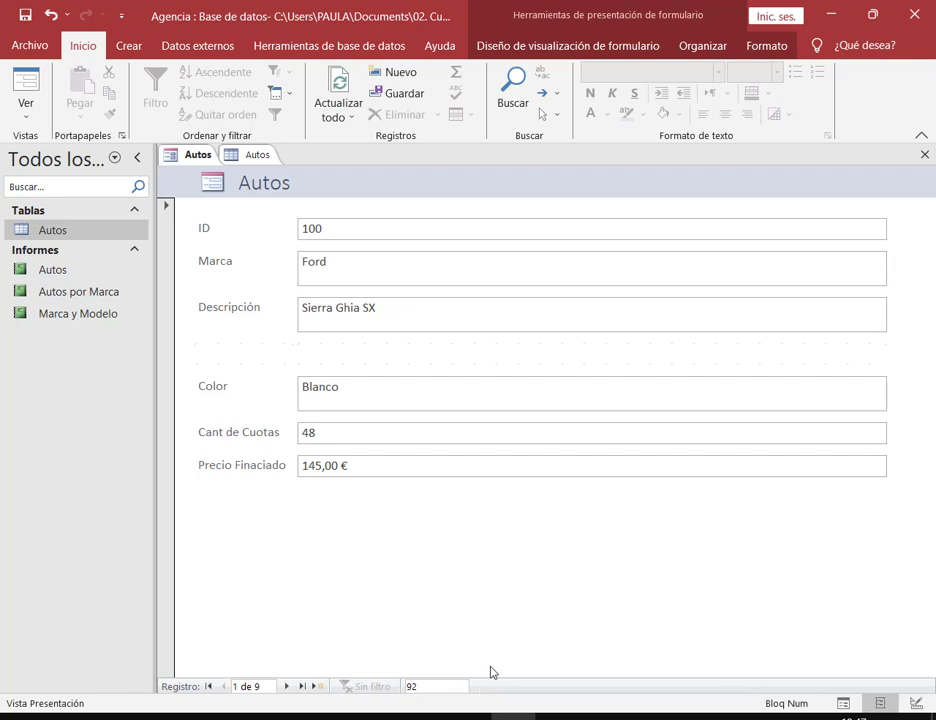
key(BackSpace)
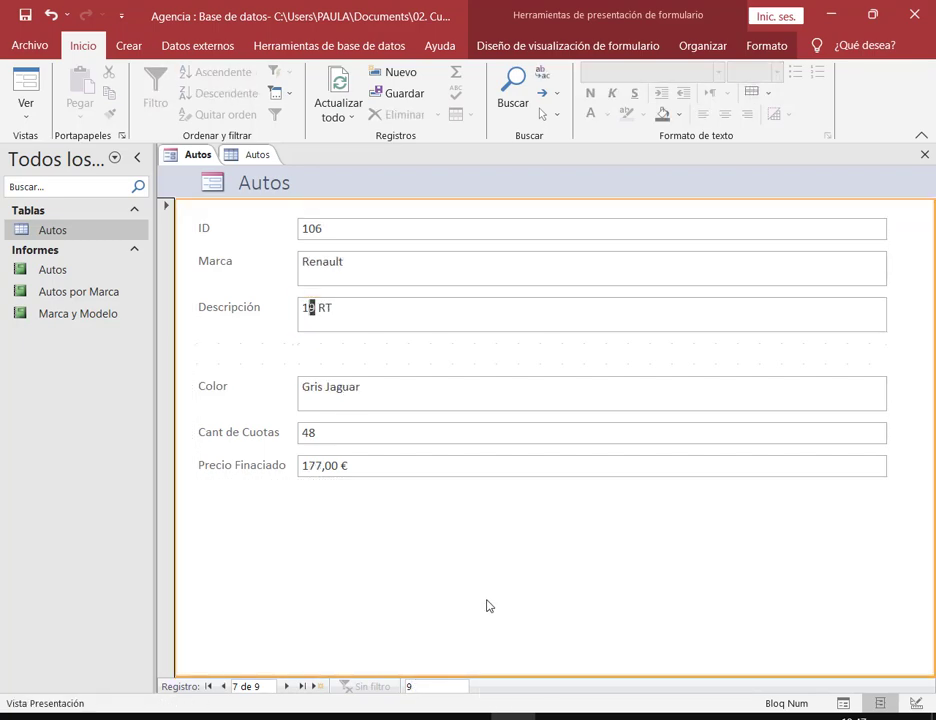
key(ctrl+z)
click(438, 628)
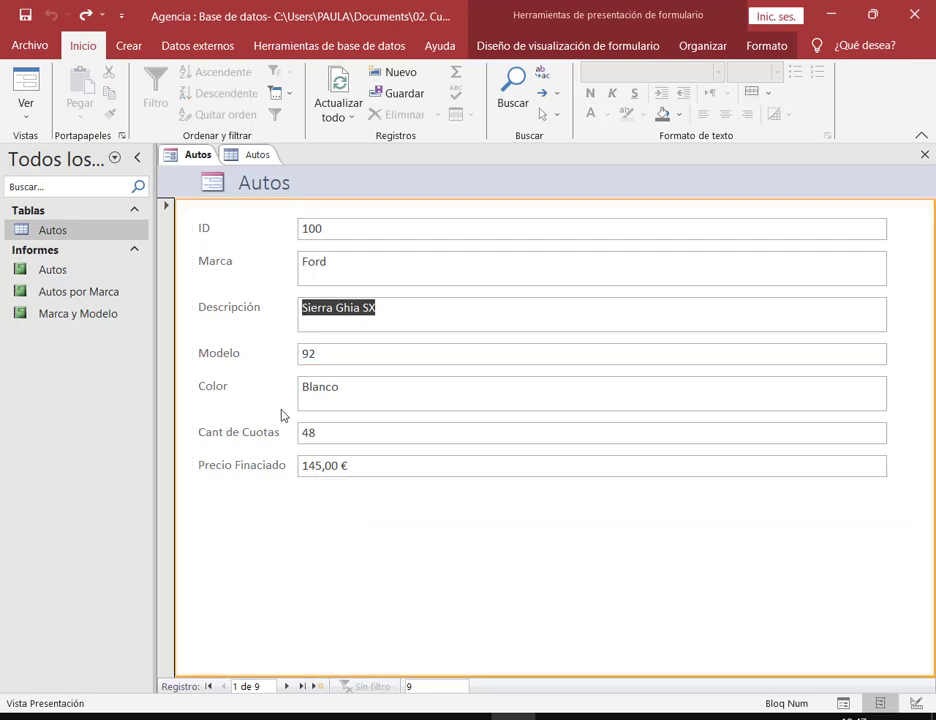
Step: Select the Descripción and Modelo fields in Layout view, then switch the Autos form to Form view
click(324, 361)
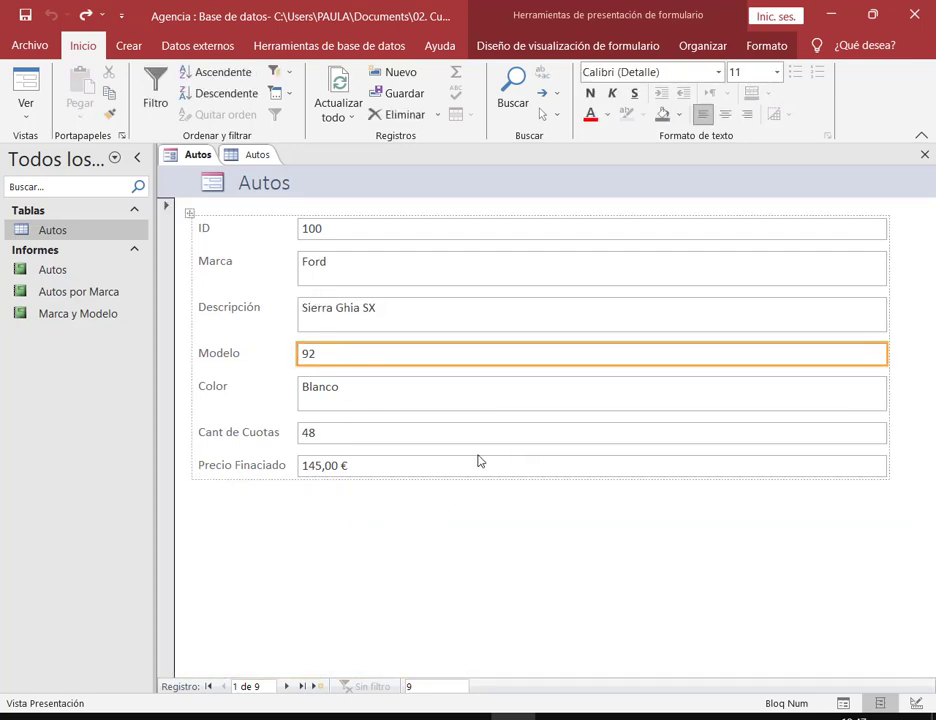
right_click(202, 156)
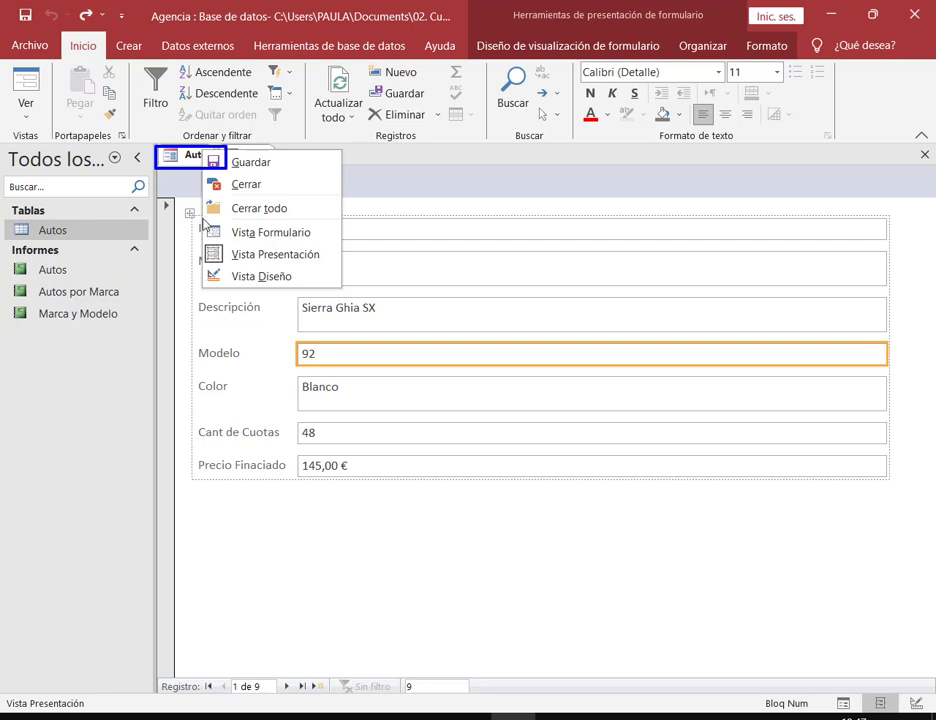
key(Escape)
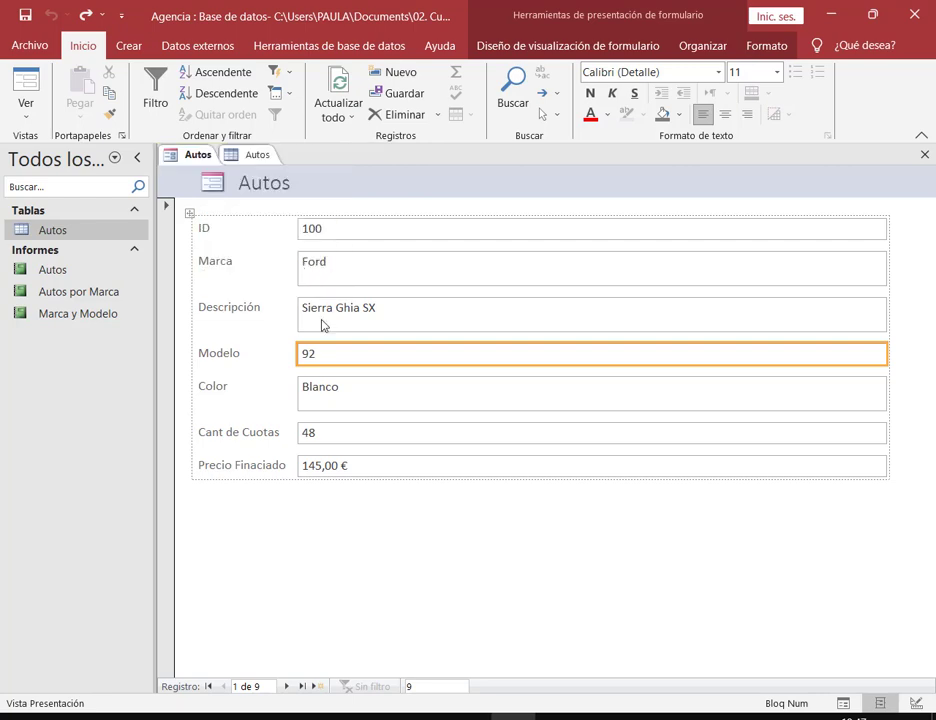
click(357, 320)
click(356, 362)
drag(357, 358, 392, 345)
right_click(205, 157)
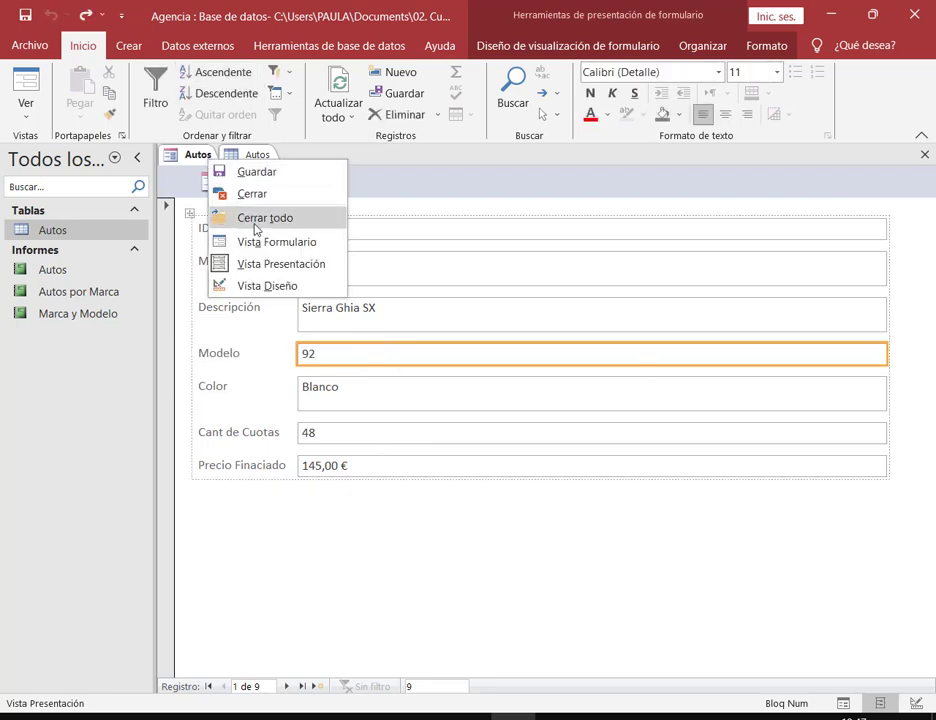
click(261, 249)
Step: Place the cursor in each field of the Autos form, from ID through Precio Finaciado, to examine which parts are editable in Form view
click(341, 358)
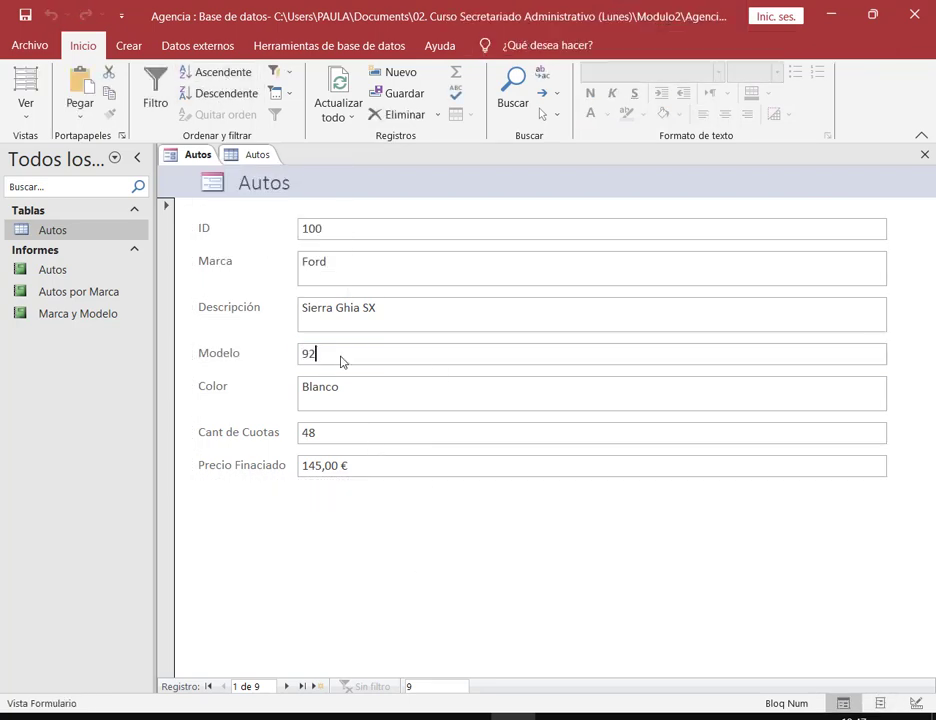
click(336, 308)
click(328, 266)
click(325, 232)
click(324, 266)
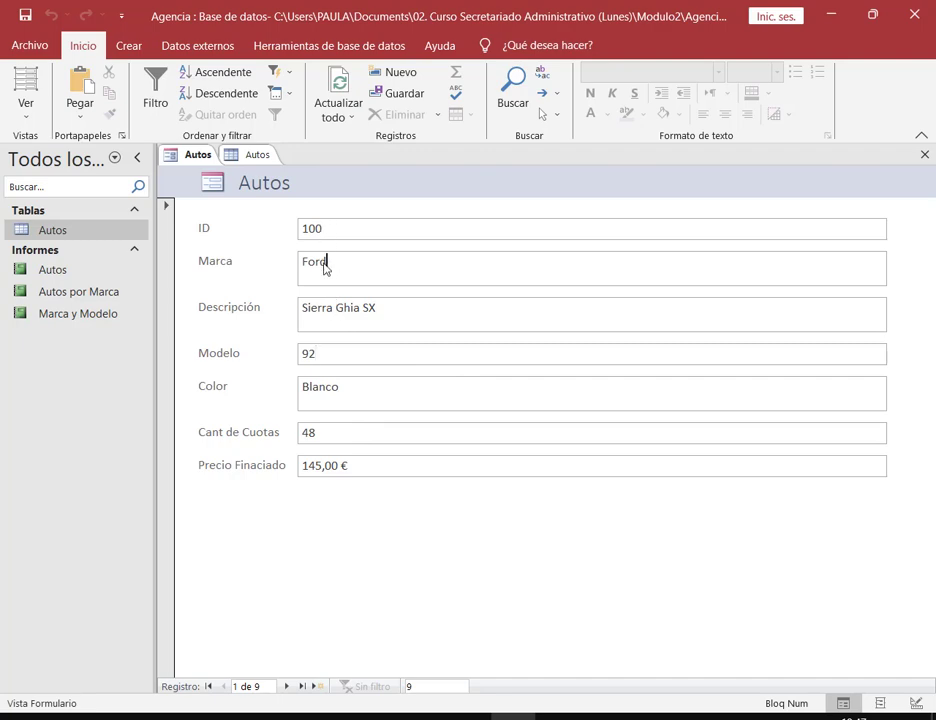
click(325, 314)
click(330, 360)
click(326, 388)
click(317, 434)
click(317, 465)
mouse_move(181, 220)
mouse_down()
mouse_move(255, 280)
mouse_move(290, 476)
mouse_up()
drag(295, 214, 896, 500)
key(Escape)
Step: View the Autos form in Design view and Layout view, then return it to Form view
right_click(190, 155)
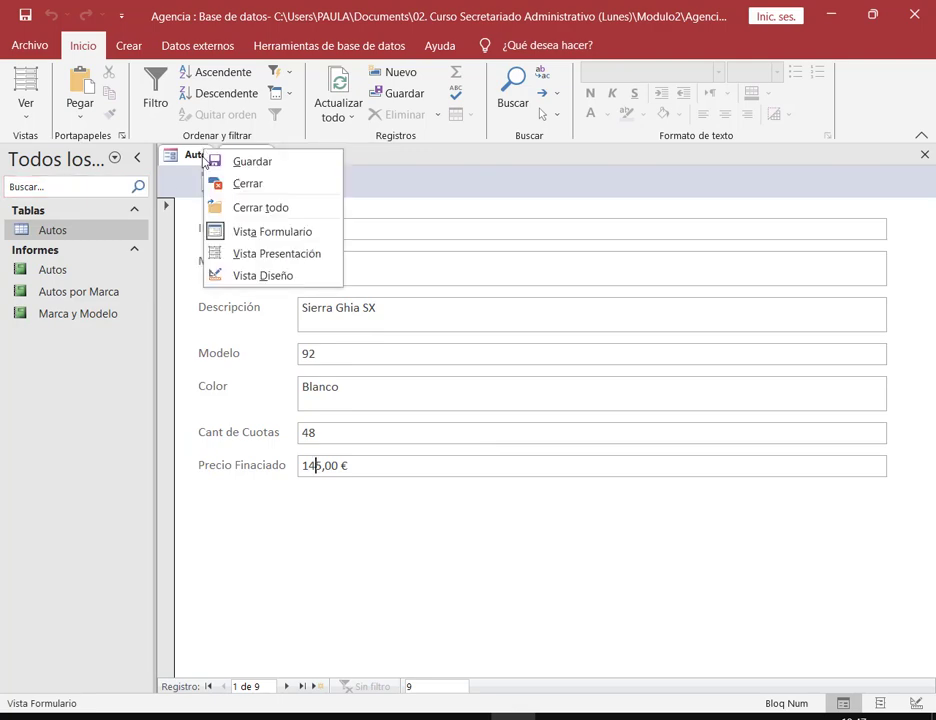
click(263, 276)
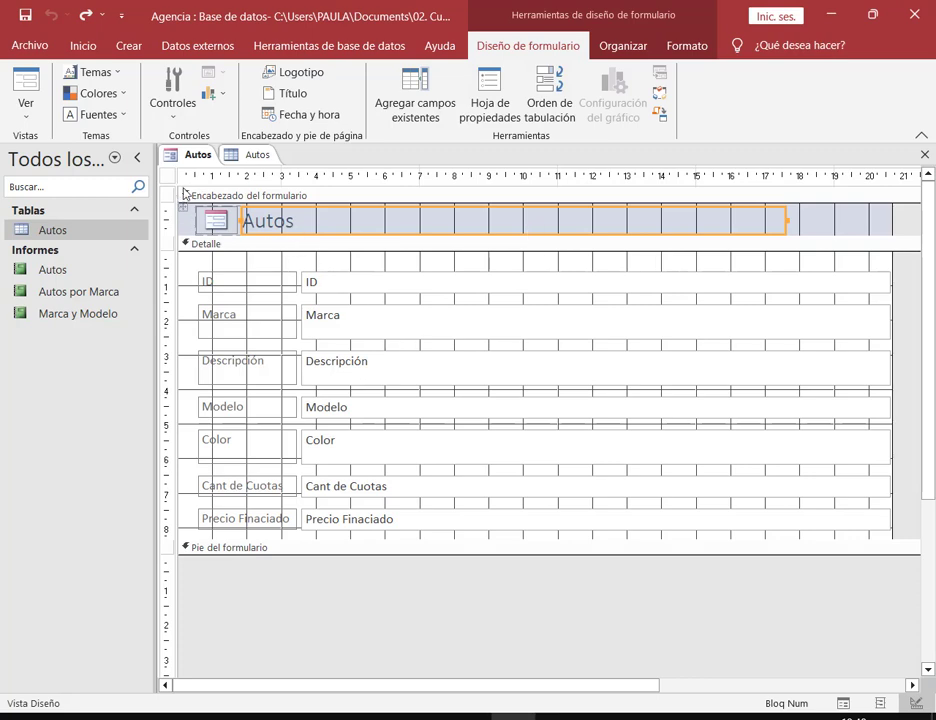
right_click(190, 154)
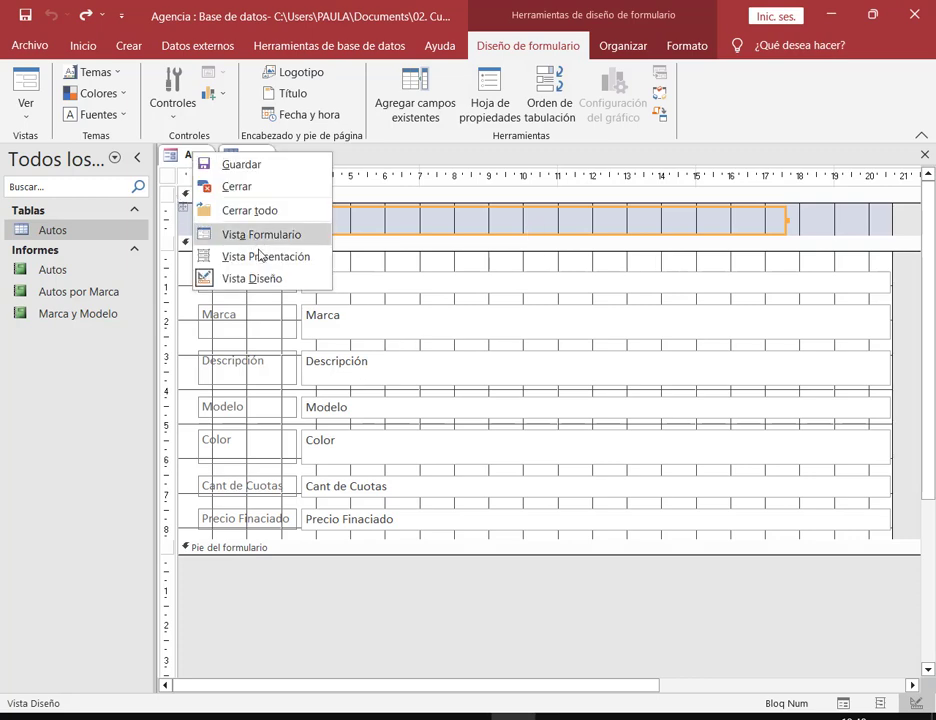
click(262, 256)
right_click(198, 157)
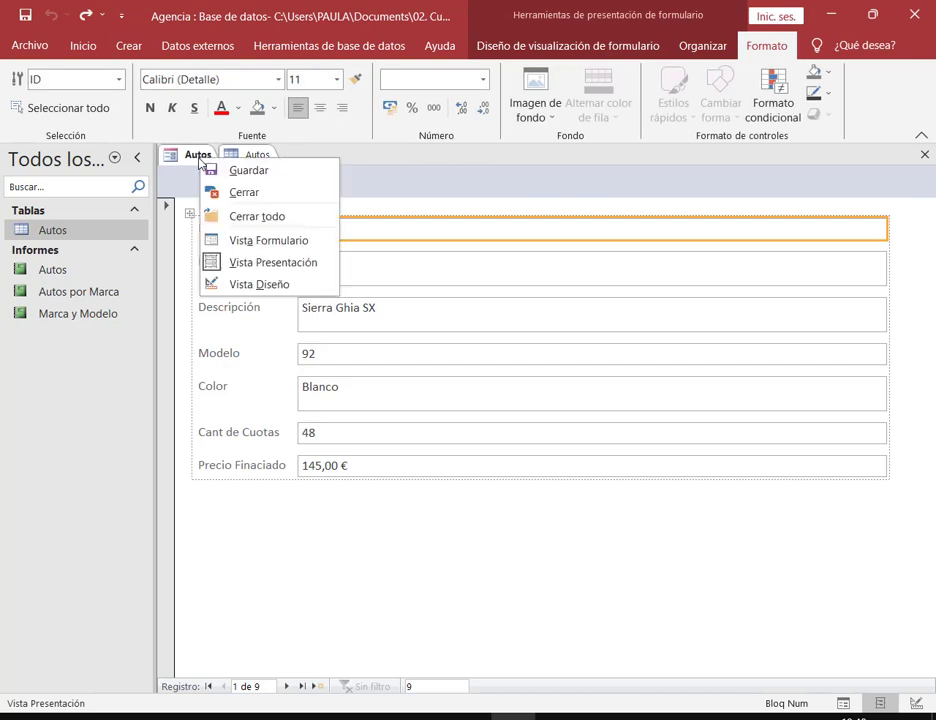
click(258, 241)
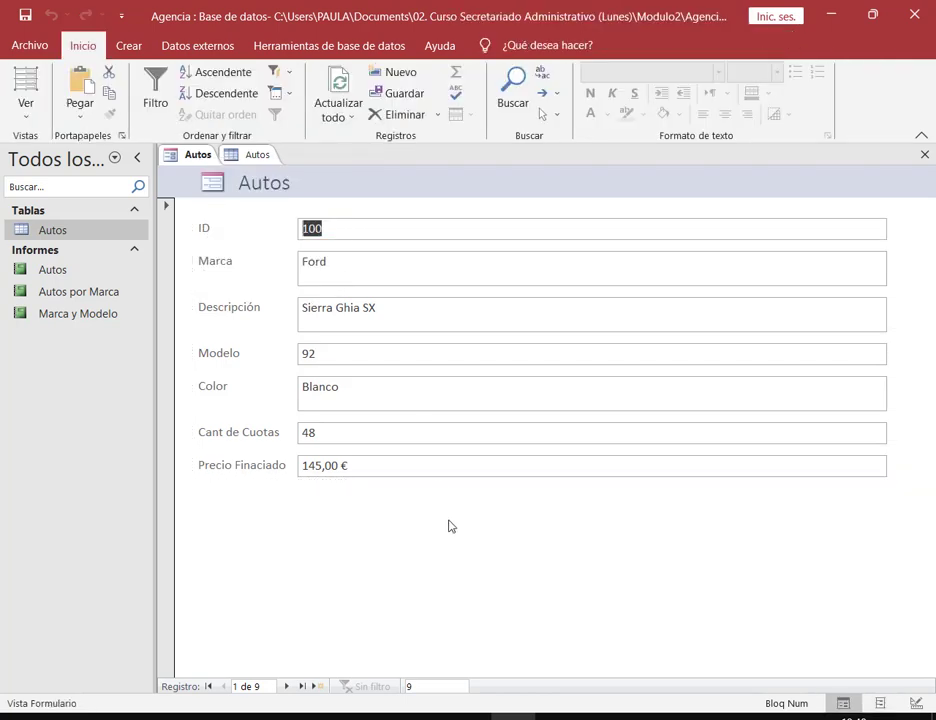
Step: Clear the record search, switch the Autos form to Layout view and display its layout design tools
click(409, 686)
right_click(207, 155)
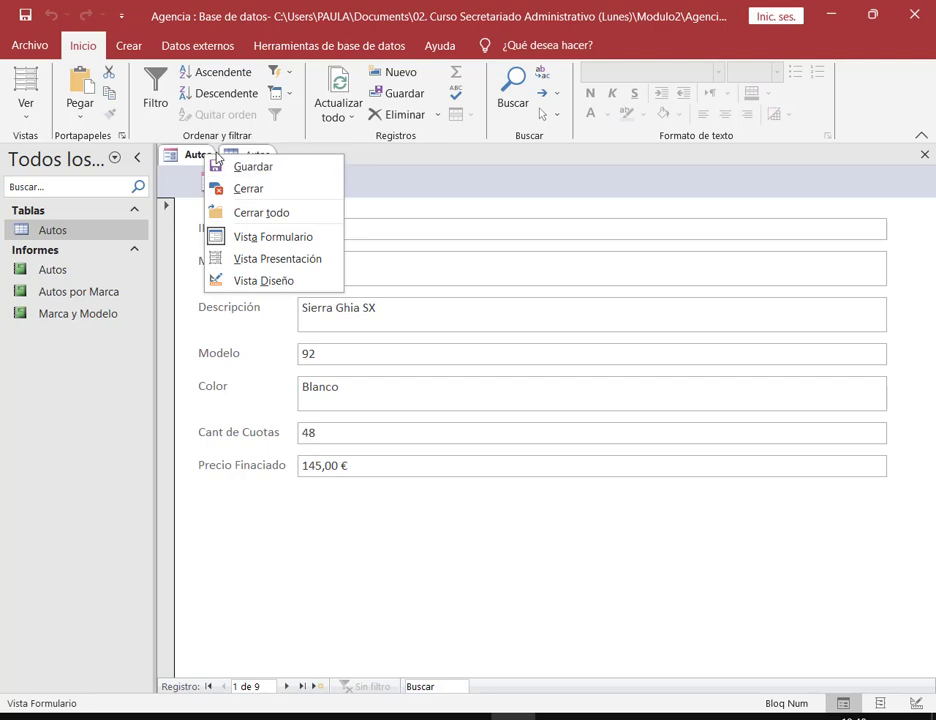
click(262, 258)
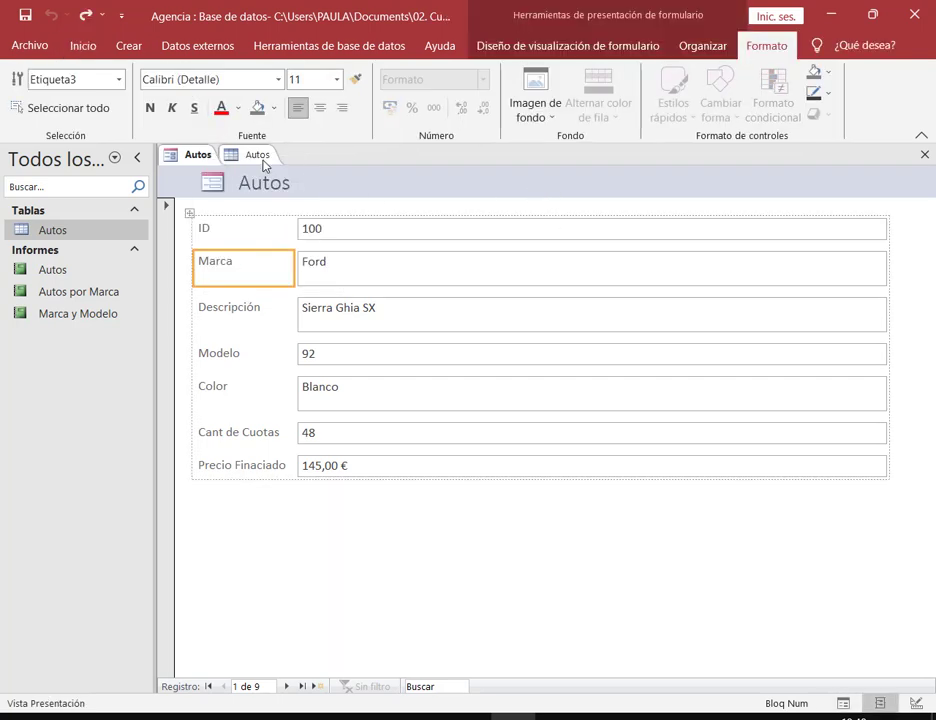
right_click(198, 157)
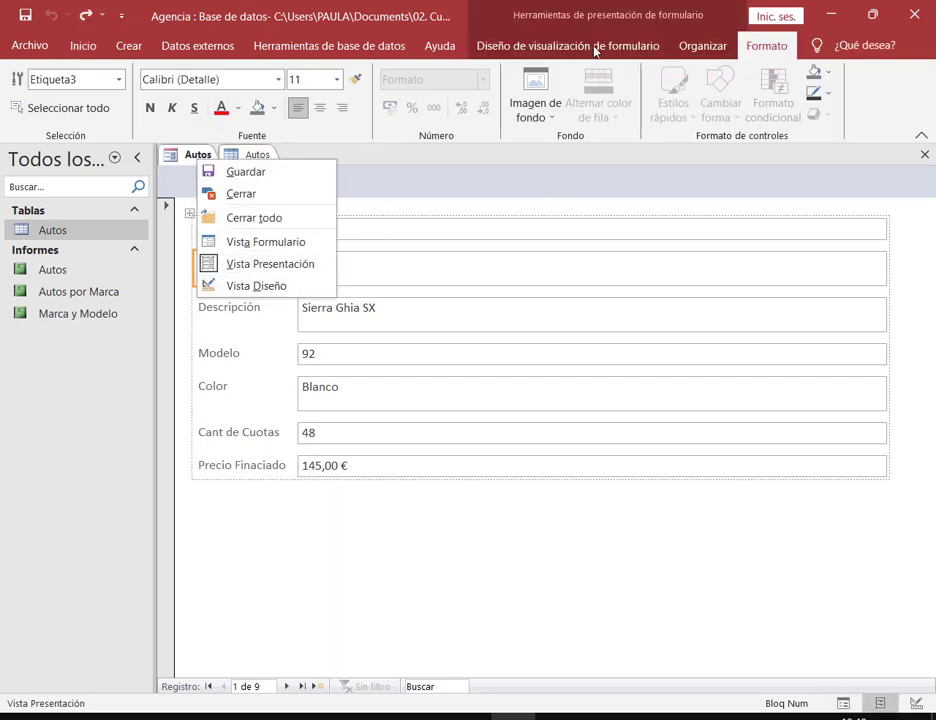
click(598, 14)
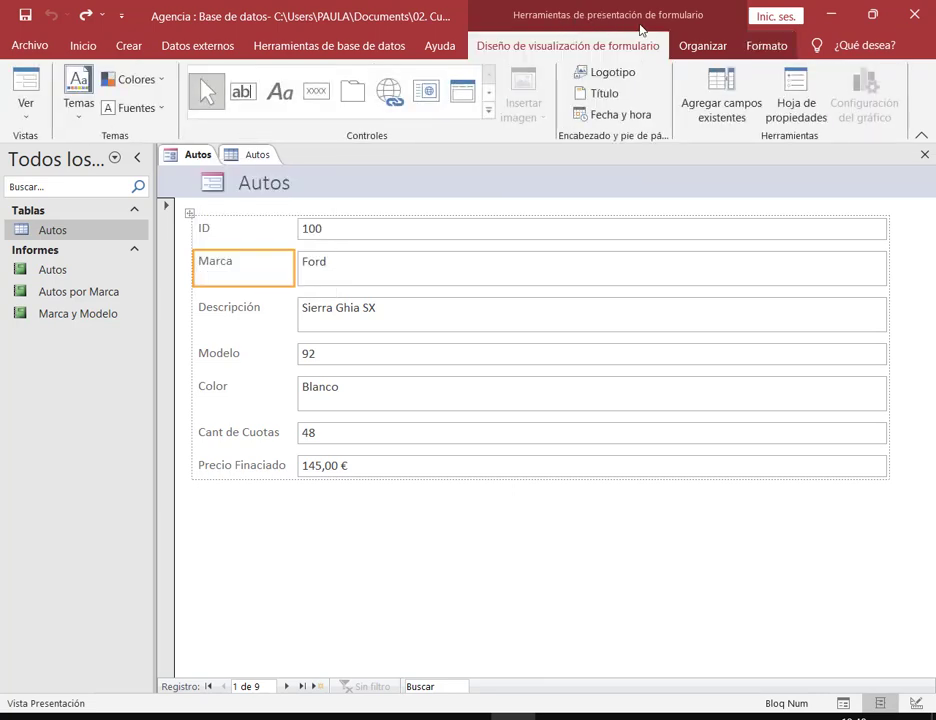
Step: Switch the Autos form to Design view and back to Layout view, comparing the form design tools offered in each
right_click(198, 157)
click(245, 287)
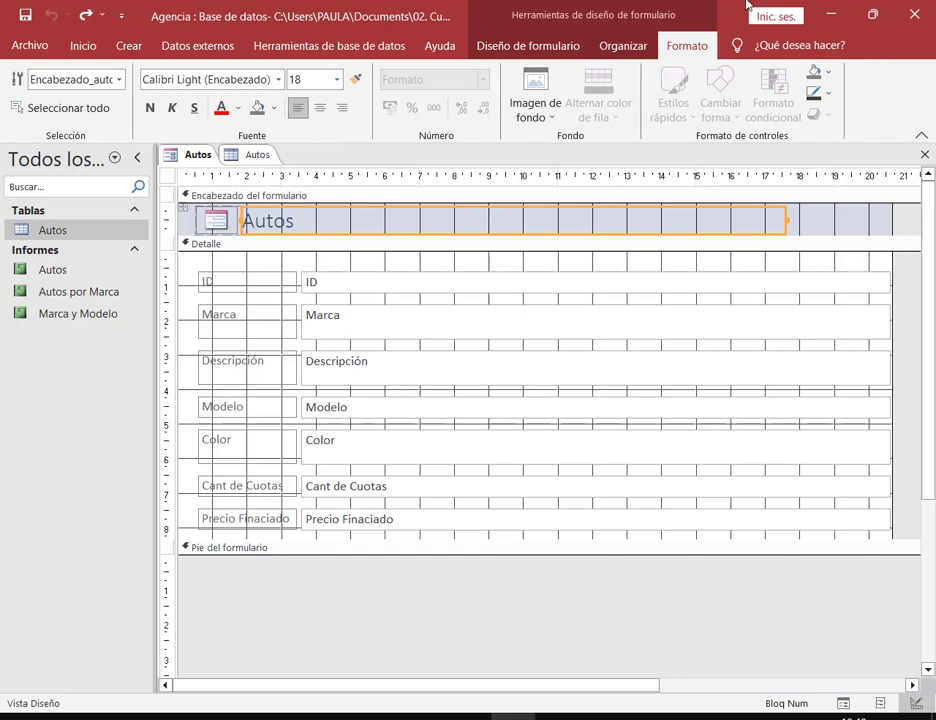
click(588, 22)
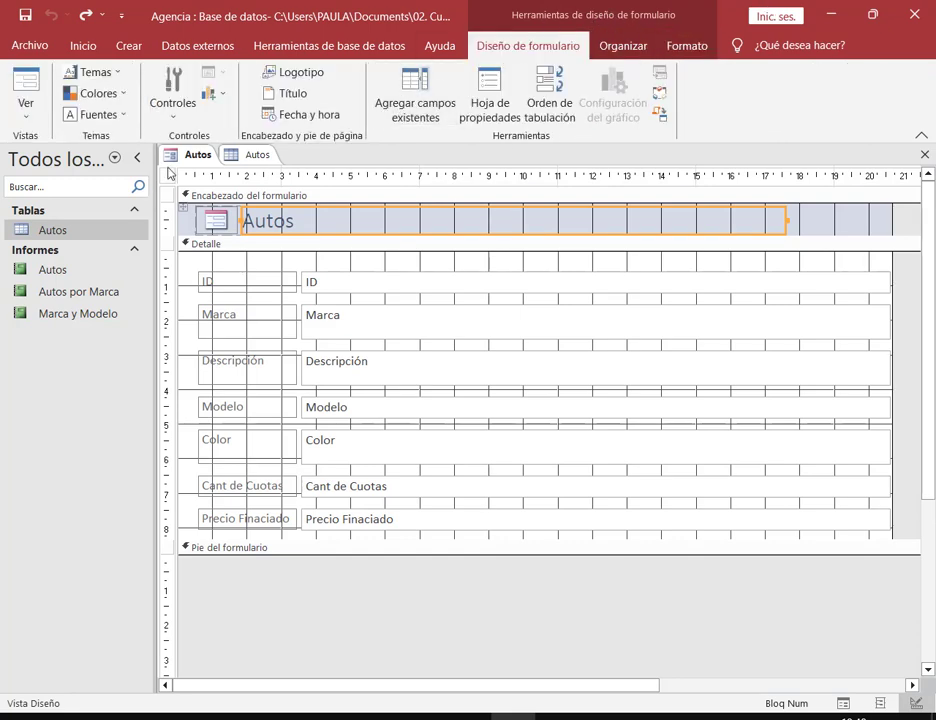
right_click(190, 155)
click(200, 256)
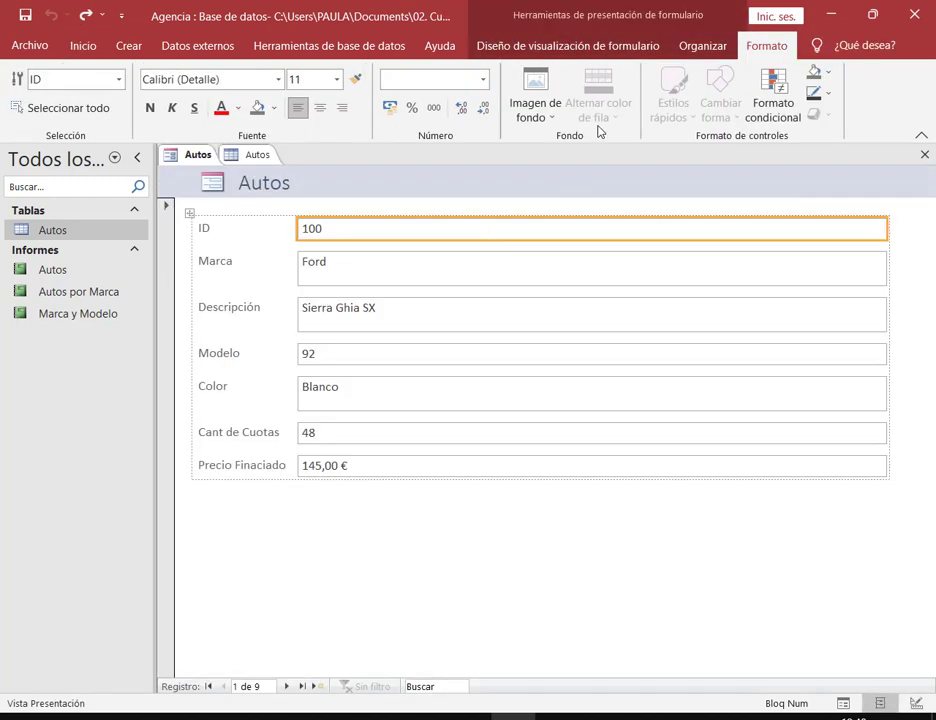
click(606, 47)
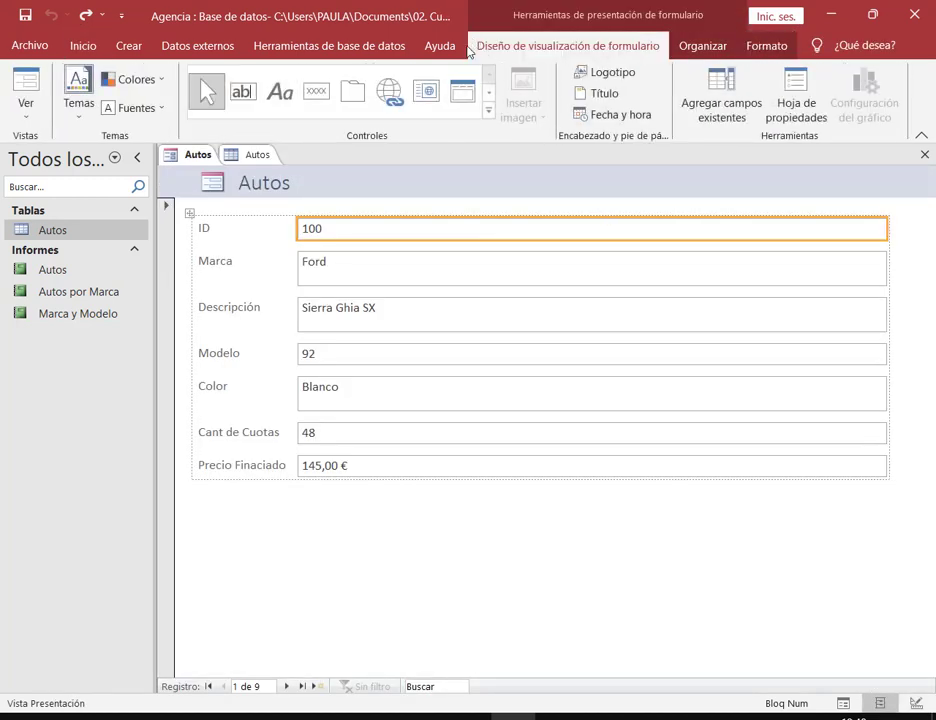
Step: Examine the available form views, the full set of controls in Layout view and the record navigation bar
right_click(188, 155)
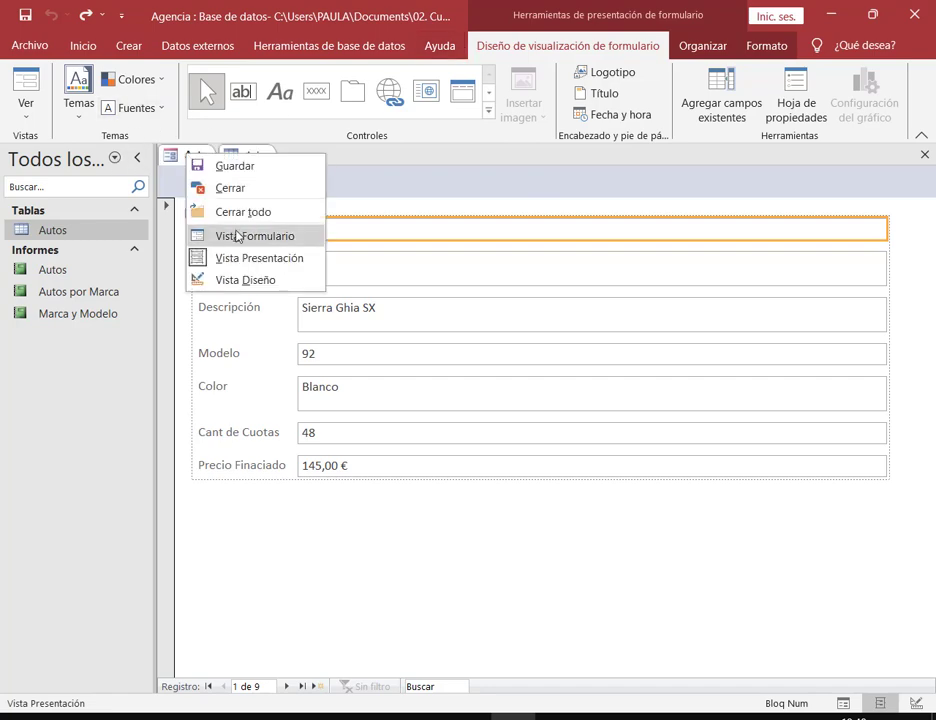
click(446, 155)
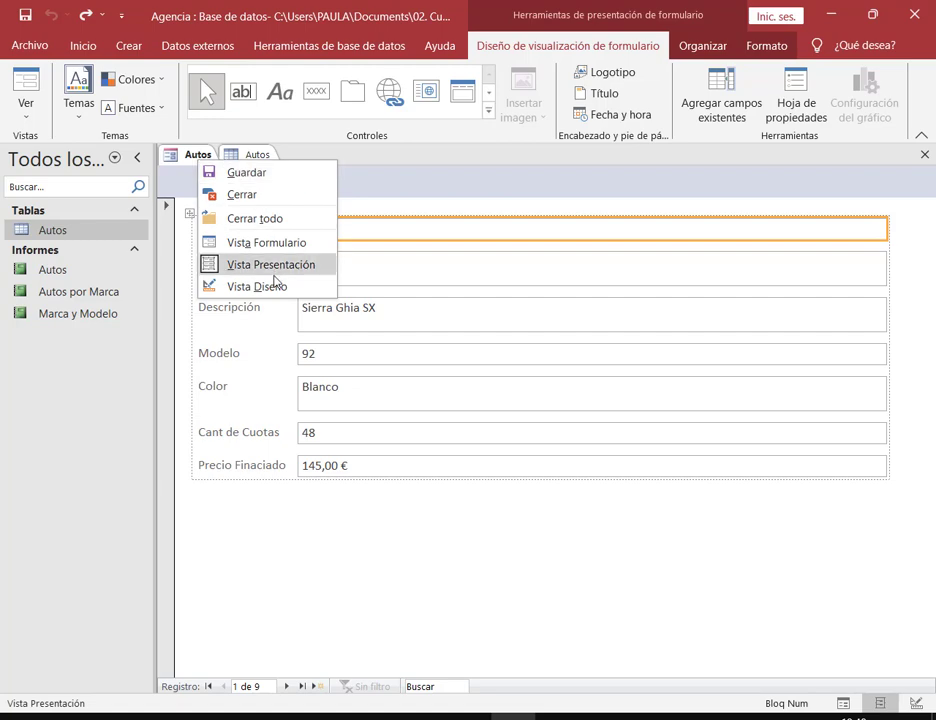
click(424, 168)
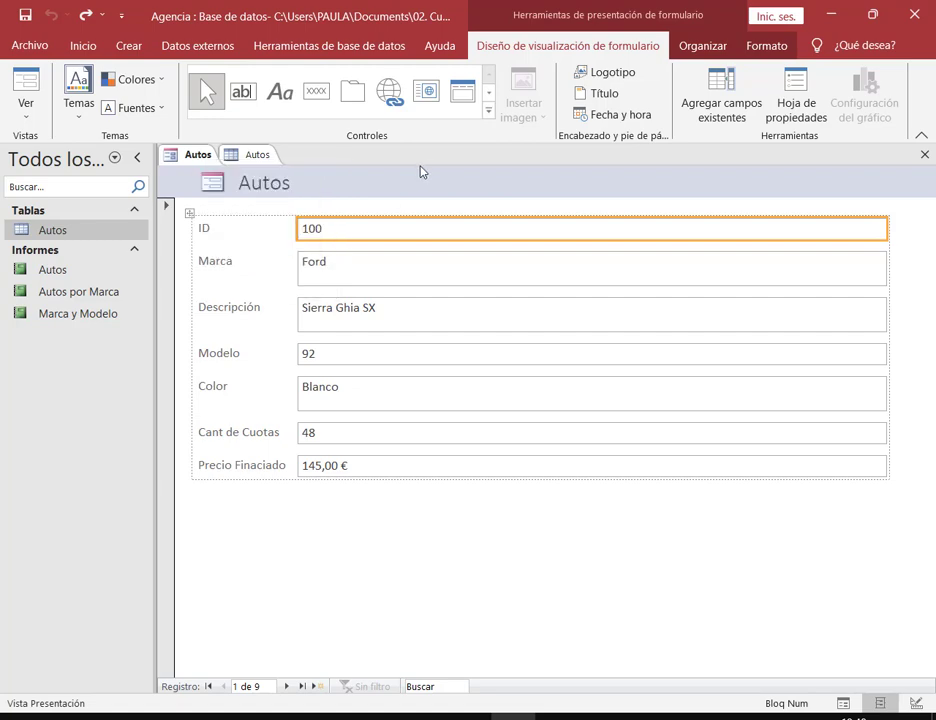
drag(188, 58, 505, 136)
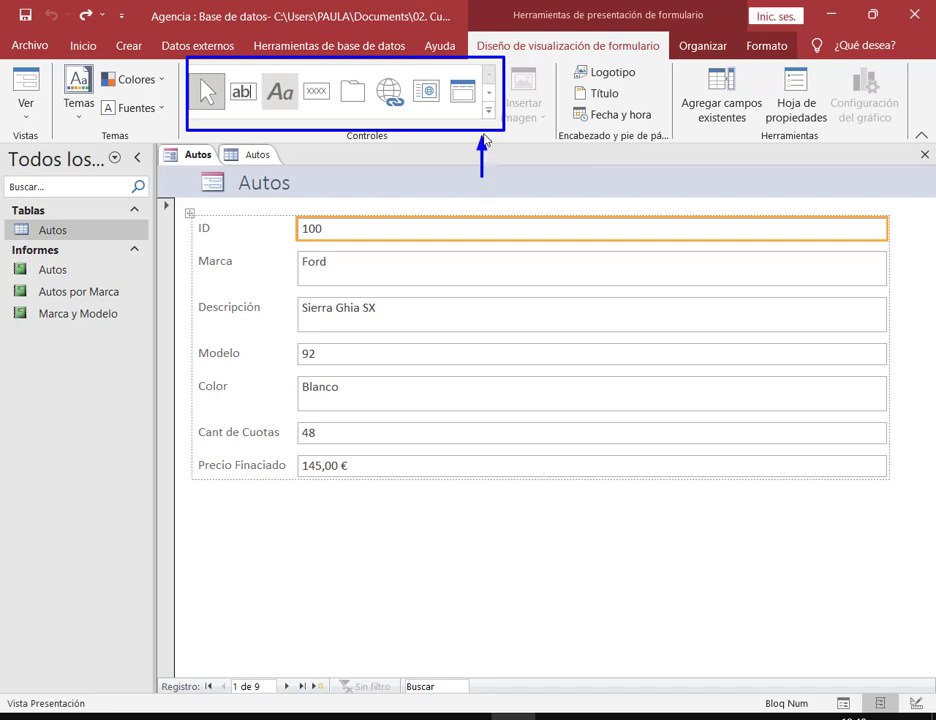
click(488, 113)
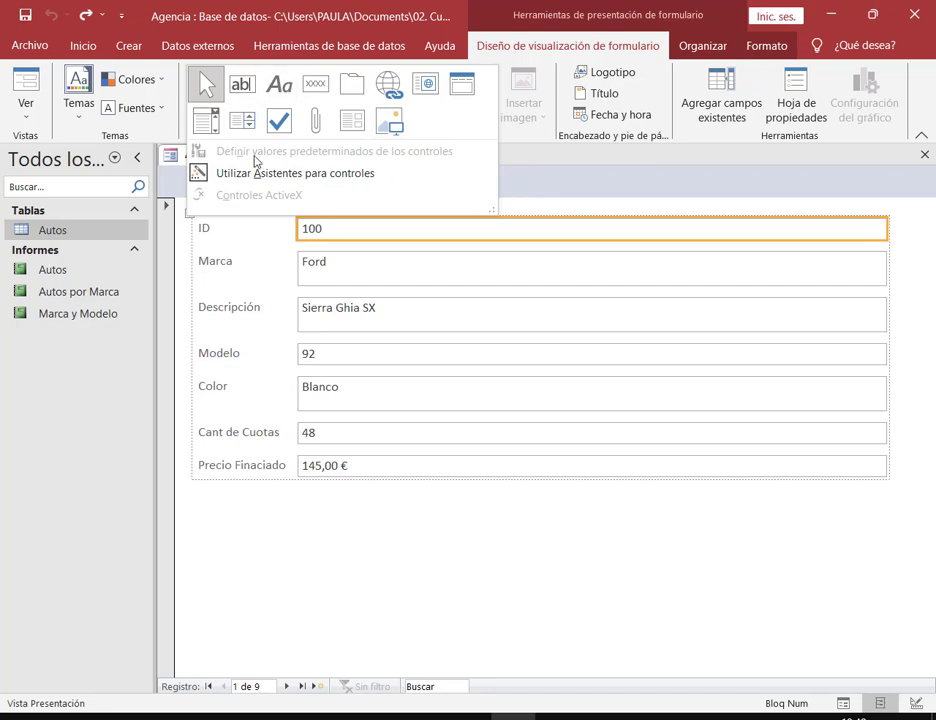
click(562, 198)
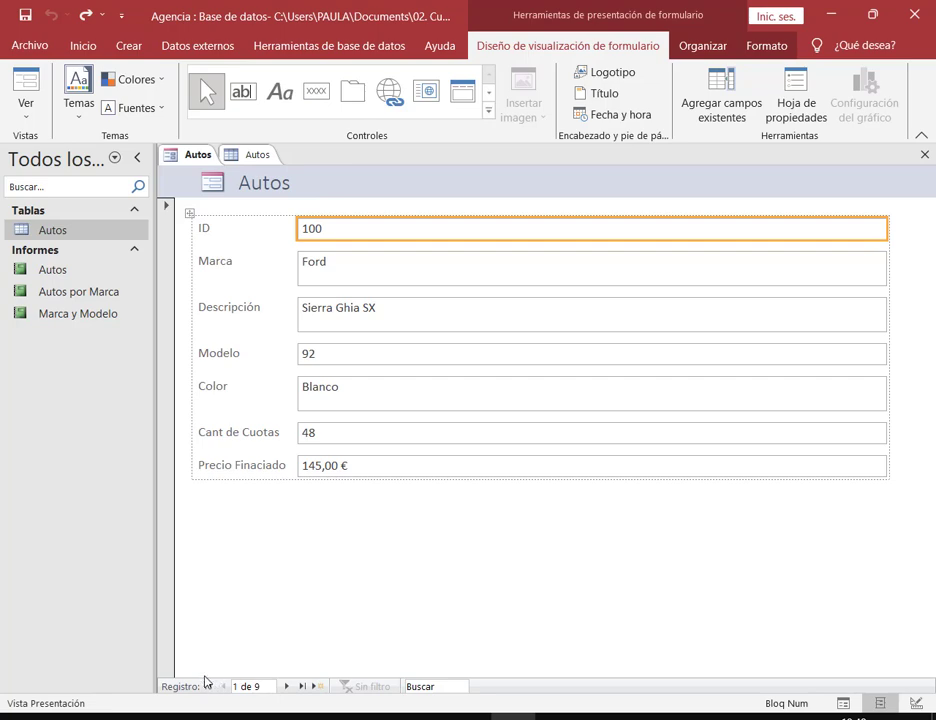
mouse_move(203, 673)
mouse_down()
mouse_move(286, 700)
mouse_move(322, 699)
mouse_up()
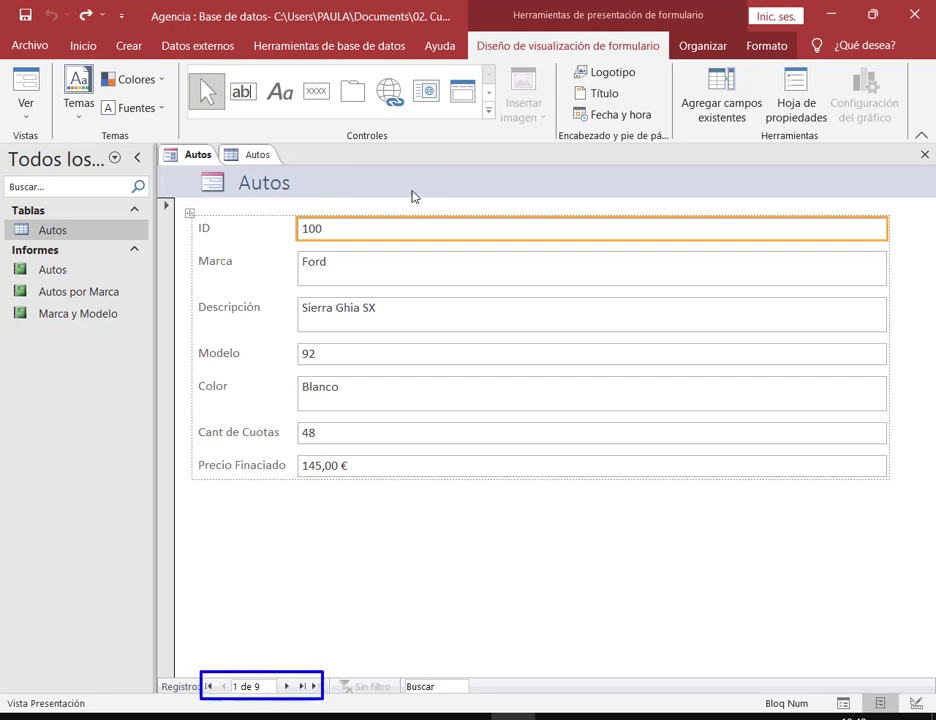
mouse_move(296, 72)
mouse_down()
mouse_move(336, 108)
mouse_move(325, 107)
mouse_up()
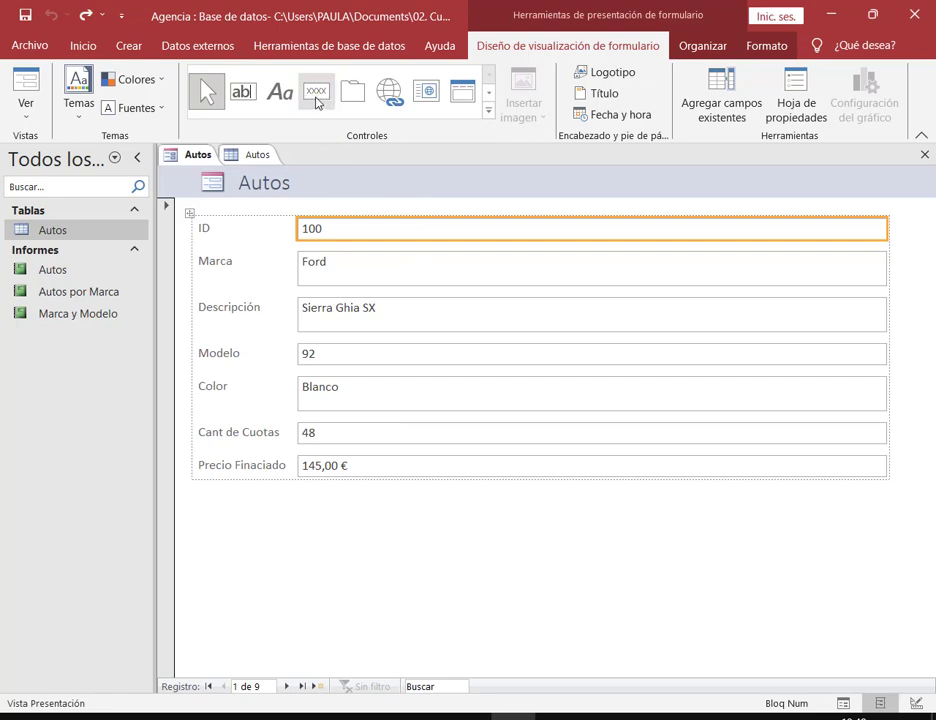
Step: Try inserting a command button below the Precio Finaciado field in Layout view, cancelling the wizard and undoing the placement each time
click(316, 103)
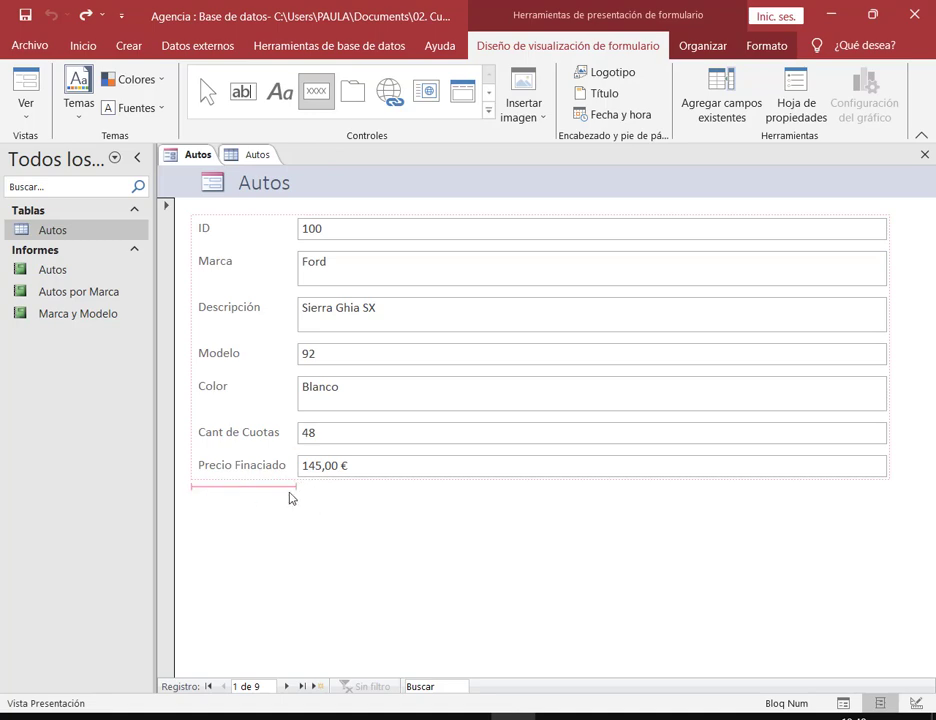
click(382, 532)
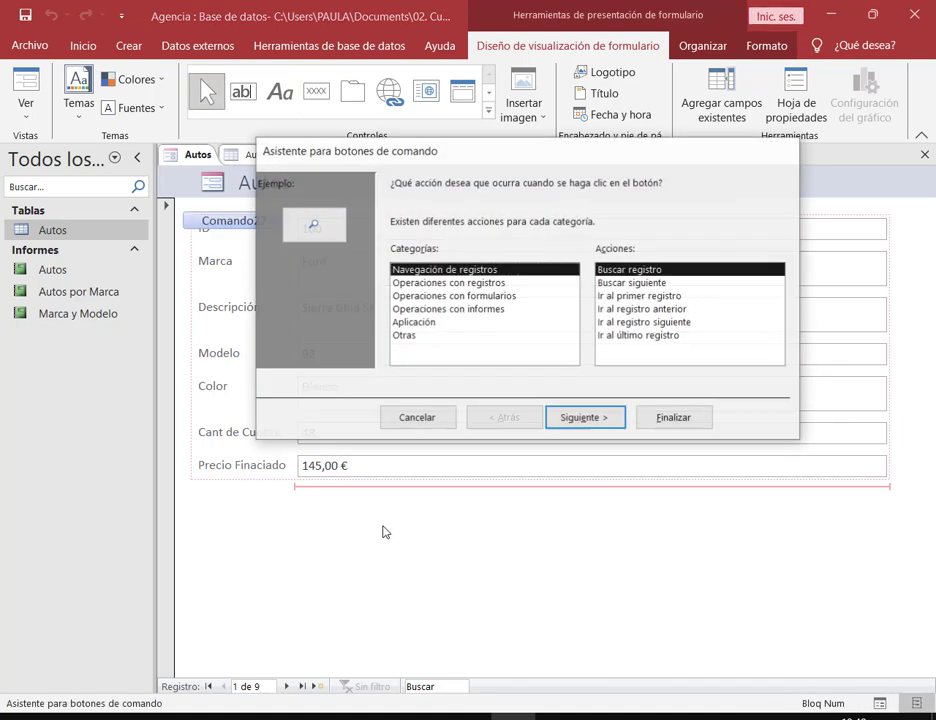
click(416, 420)
key(ctrl+z)
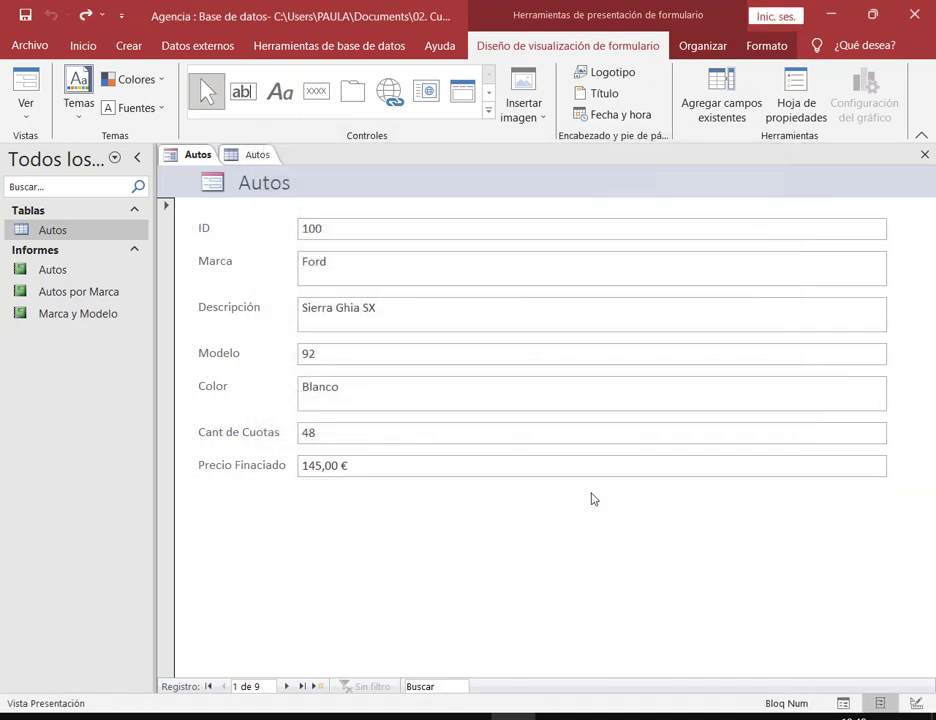
click(316, 91)
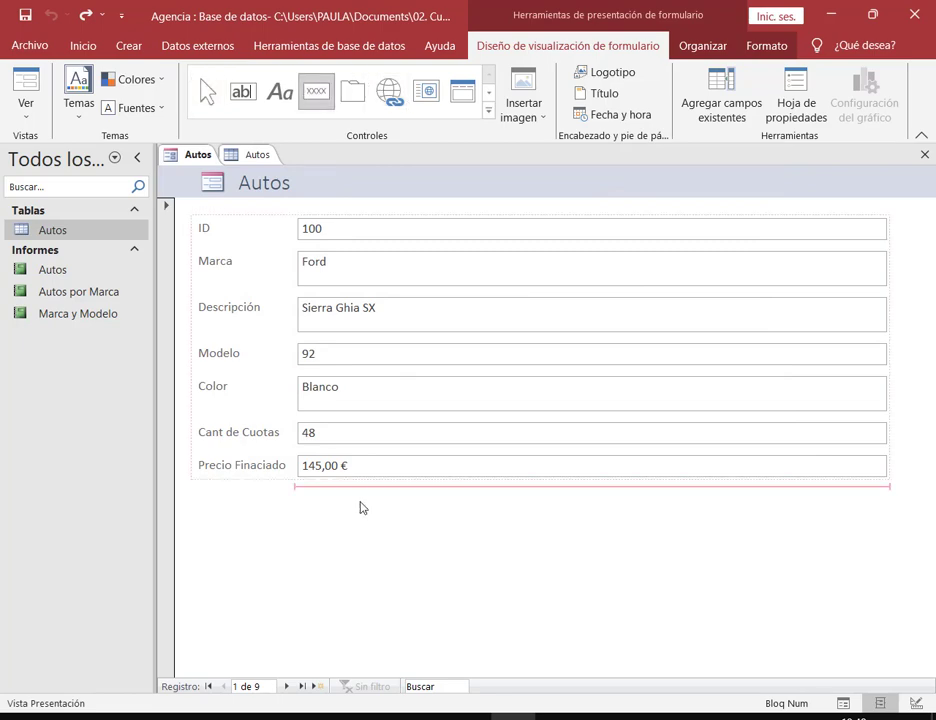
click(362, 494)
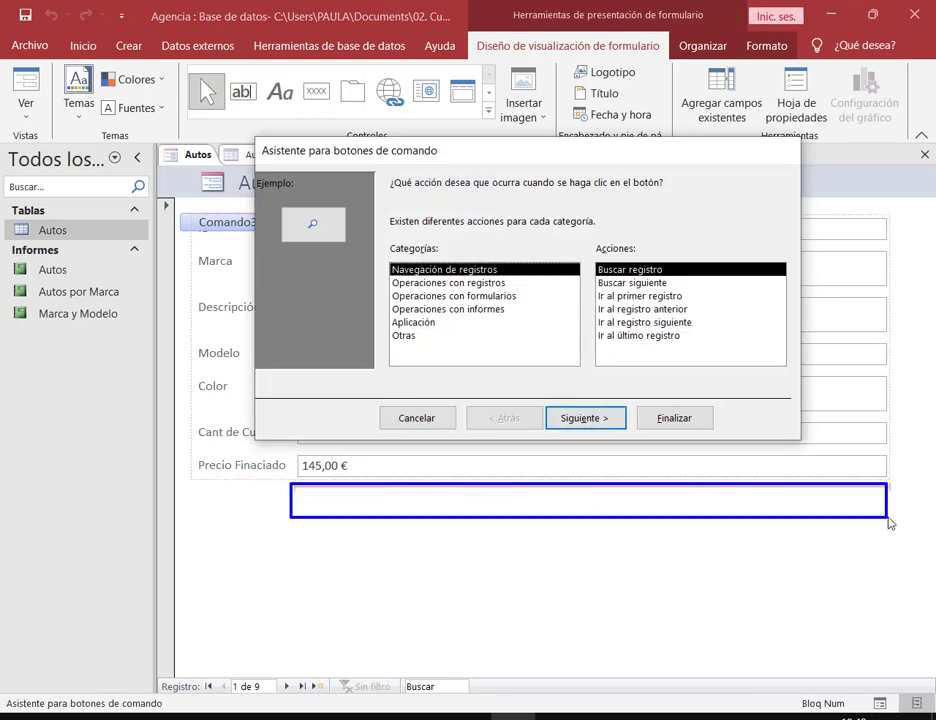
click(432, 424)
click(604, 497)
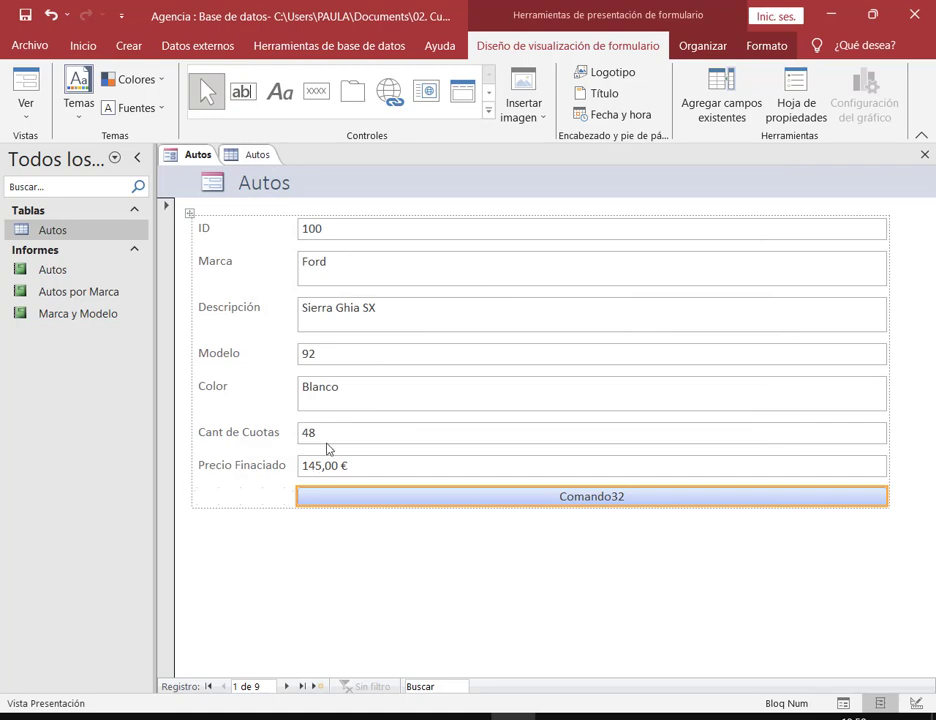
drag(182, 202, 894, 543)
key(ctrl+z)
Step: Switch the Autos form to Design view and display its form design tools
right_click(180, 156)
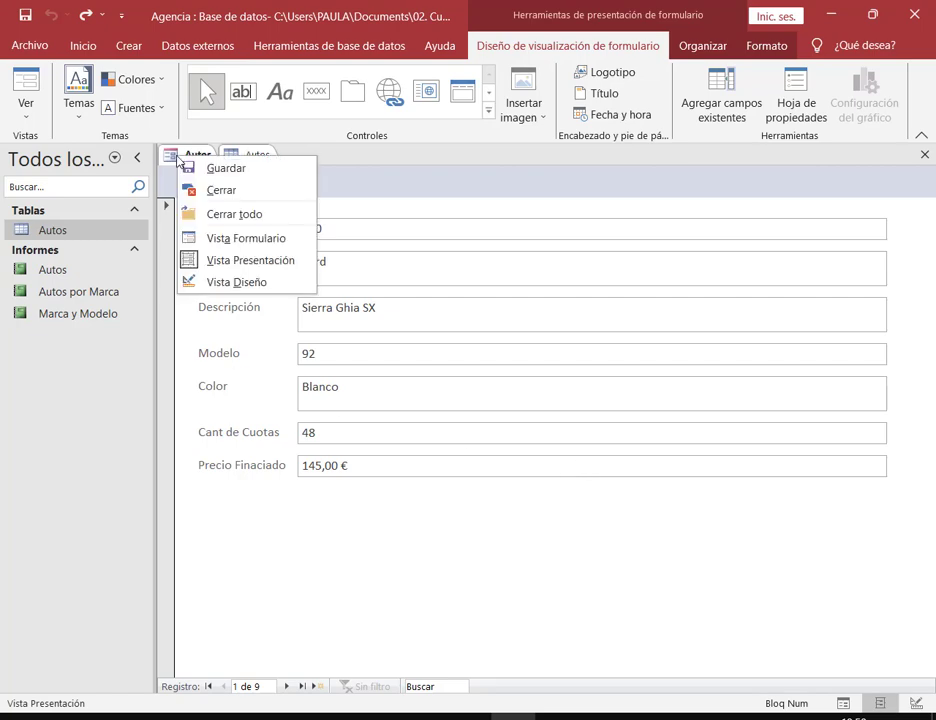
click(239, 286)
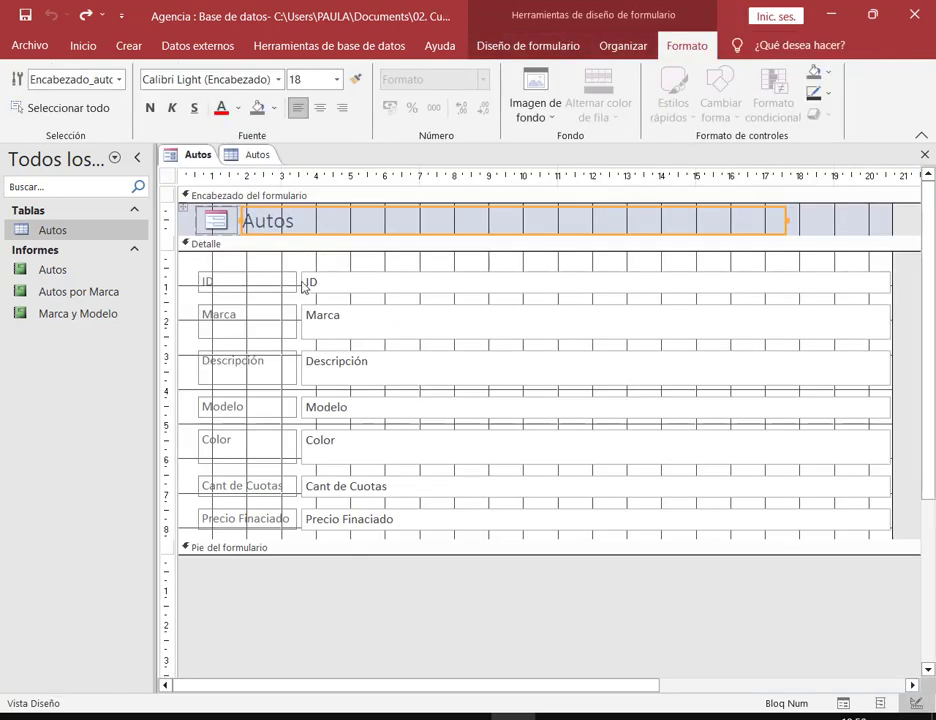
click(576, 40)
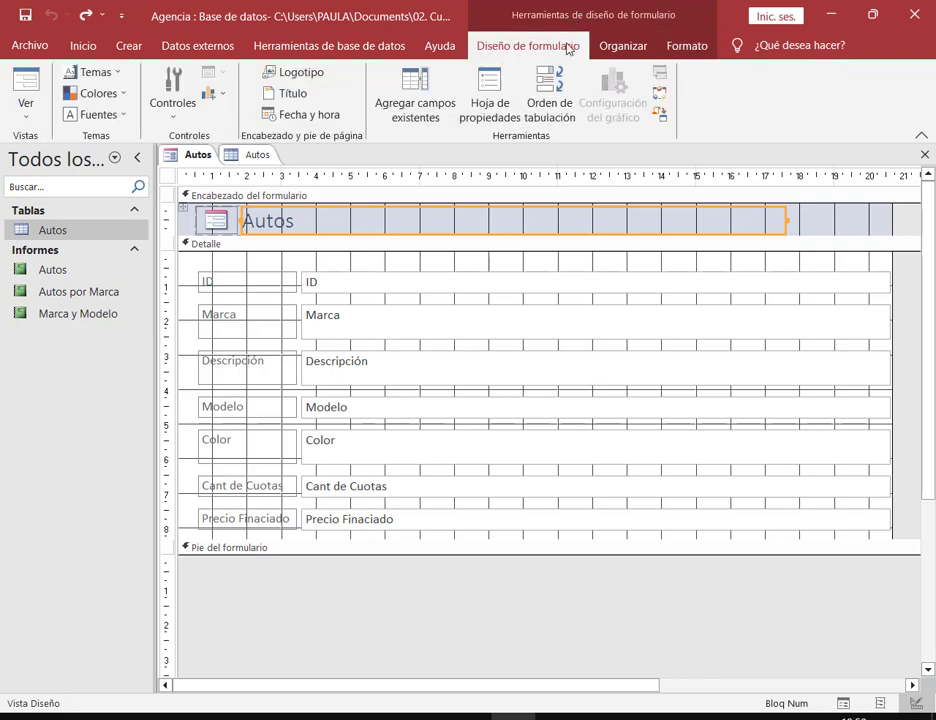
click(478, 42)
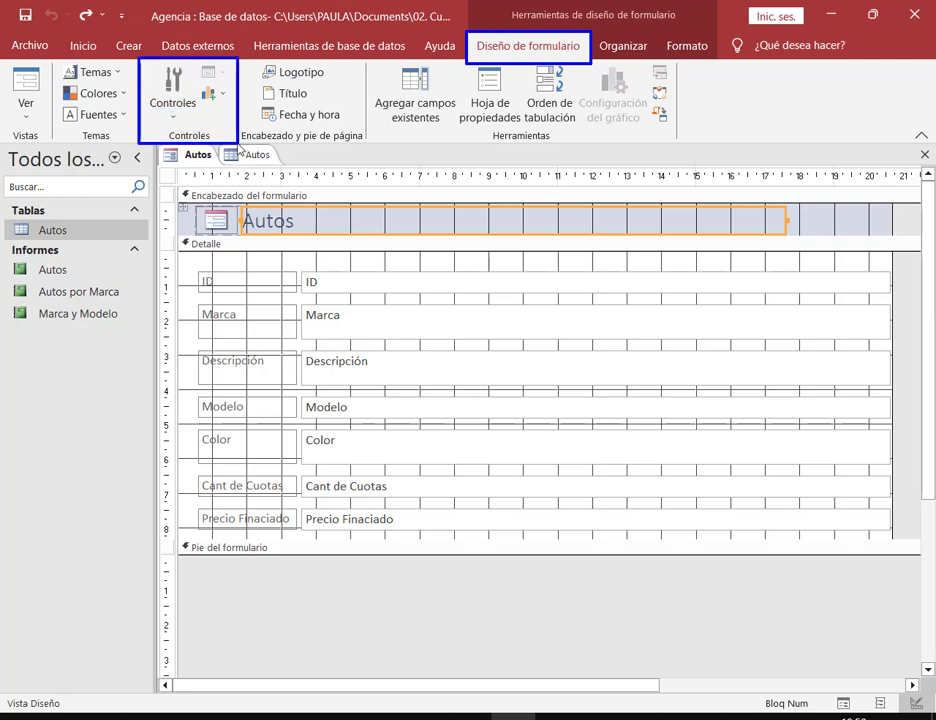
Step: Draw a command button about 2.4 cm wide below the Precio Finaciado label in the Detalle section, and move the wizard dialog clear of the form
click(170, 116)
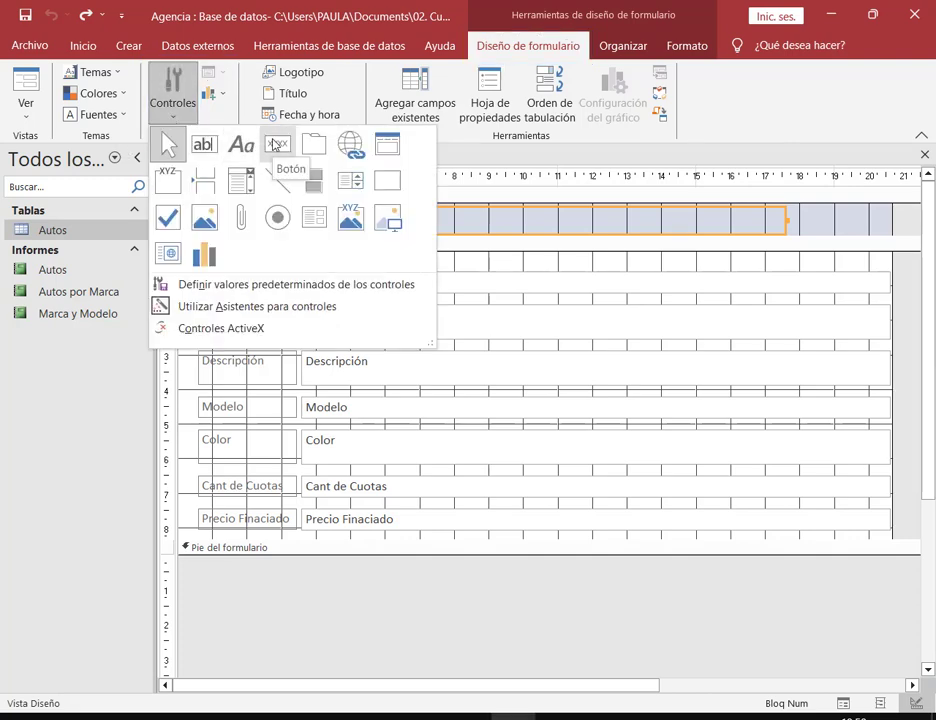
click(274, 146)
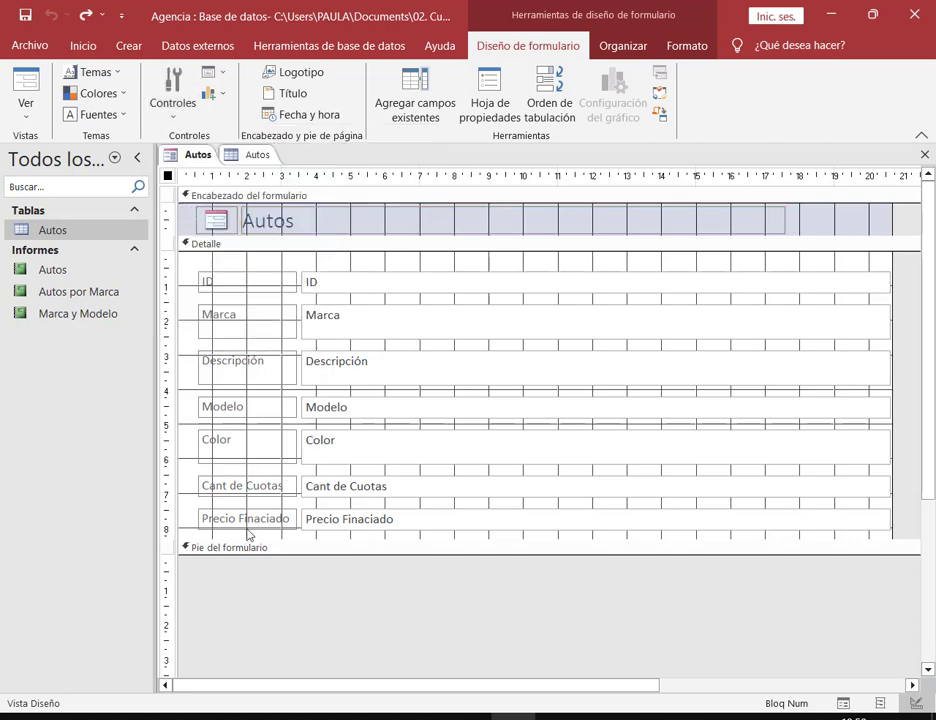
mouse_move(253, 541)
mouse_down()
mouse_move(334, 572)
mouse_move(330, 560)
mouse_up()
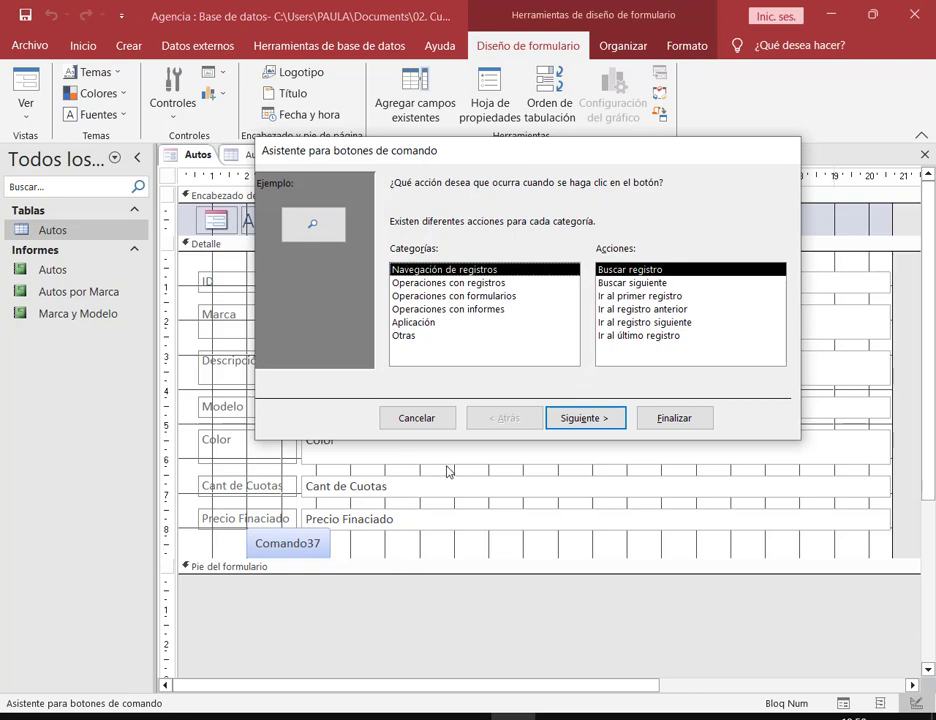
drag(510, 163, 490, 125)
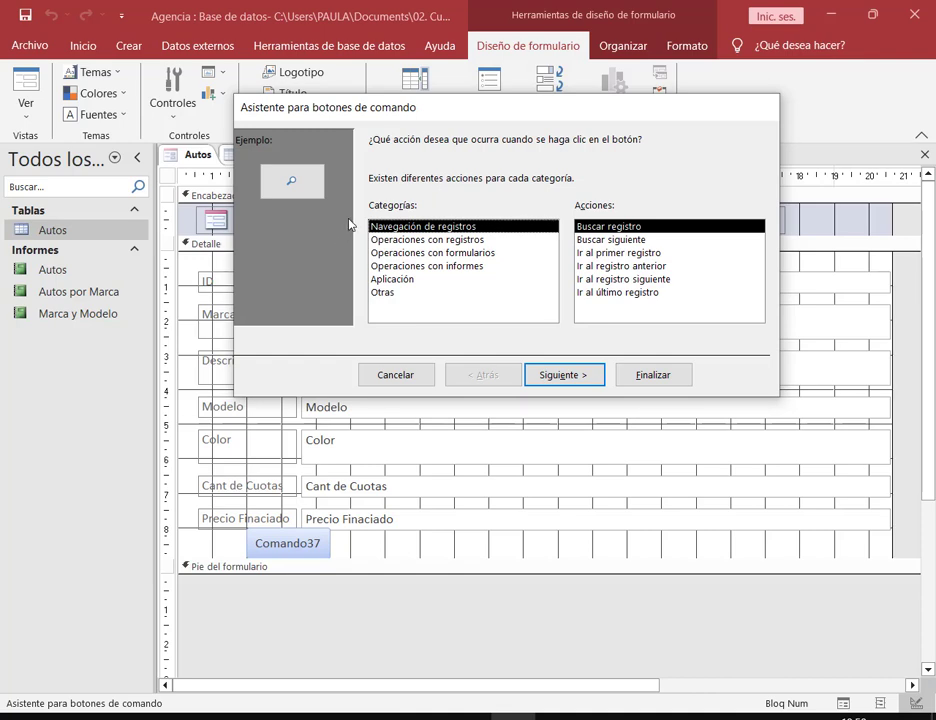
Step: Examine the command button wizard's categories and actions, from Navegación de registros to the selected Operaciones con registros category
drag(366, 194, 509, 318)
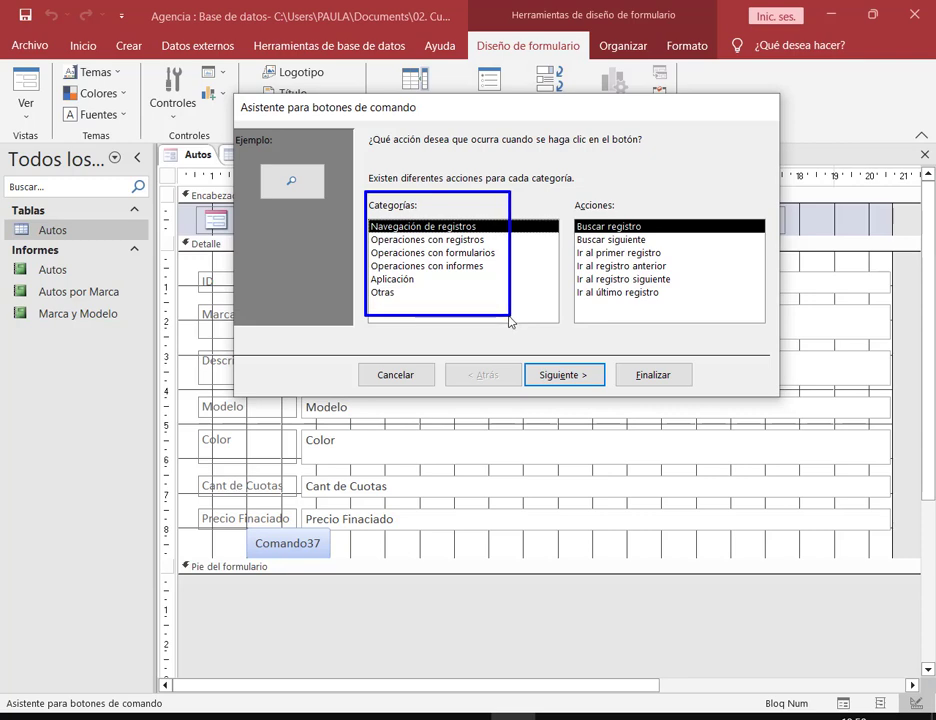
drag(528, 202, 486, 221)
drag(569, 203, 696, 311)
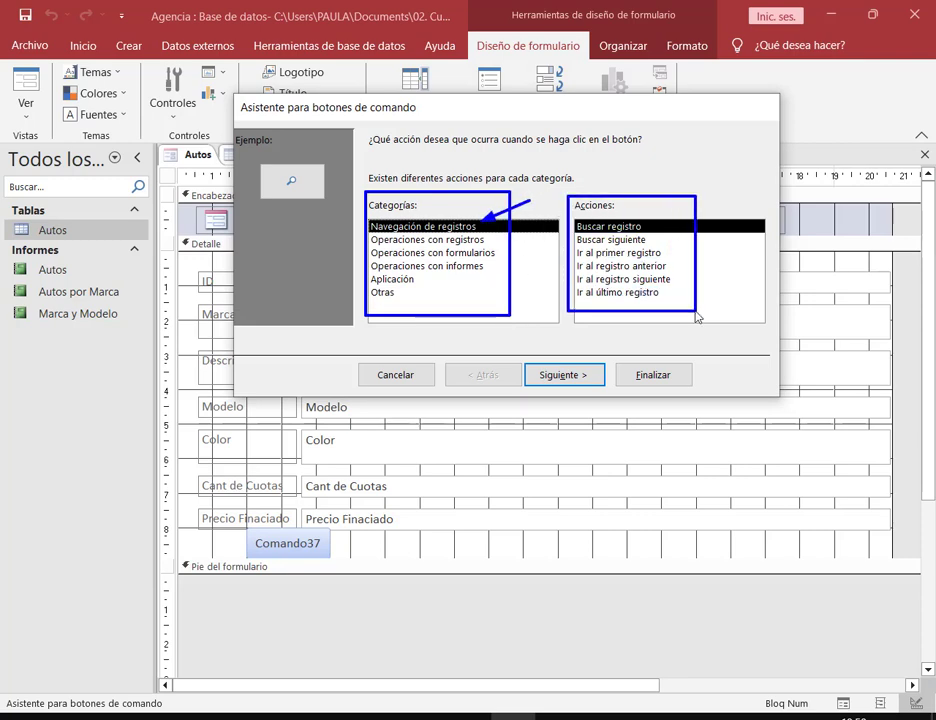
key(Escape)
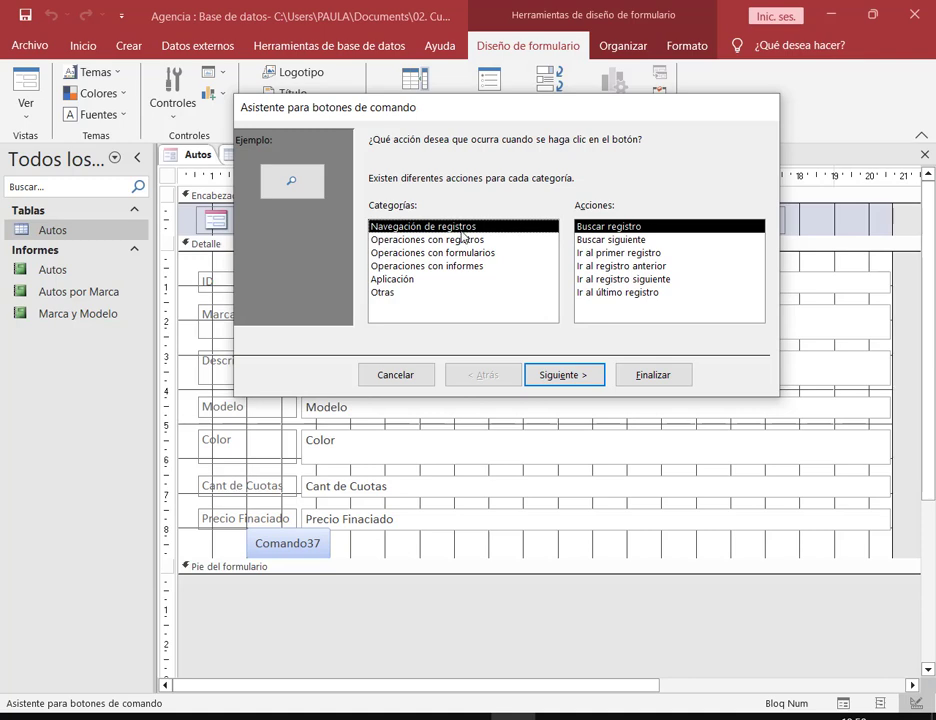
mouse_move(365, 232)
mouse_down()
mouse_move(501, 249)
mouse_move(586, 246)
mouse_up()
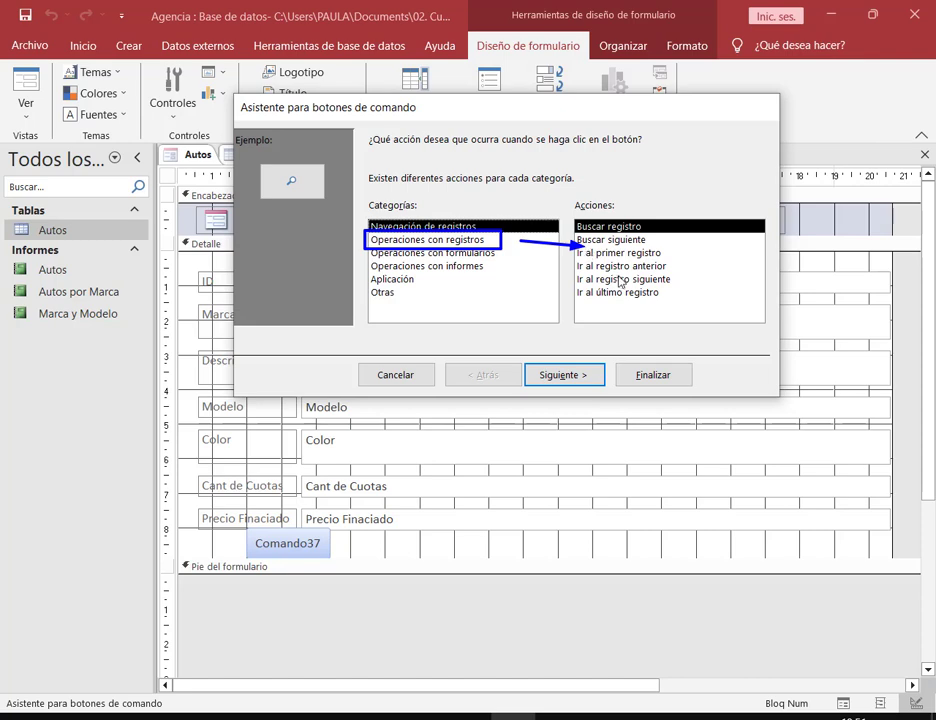
key(Escape)
click(468, 241)
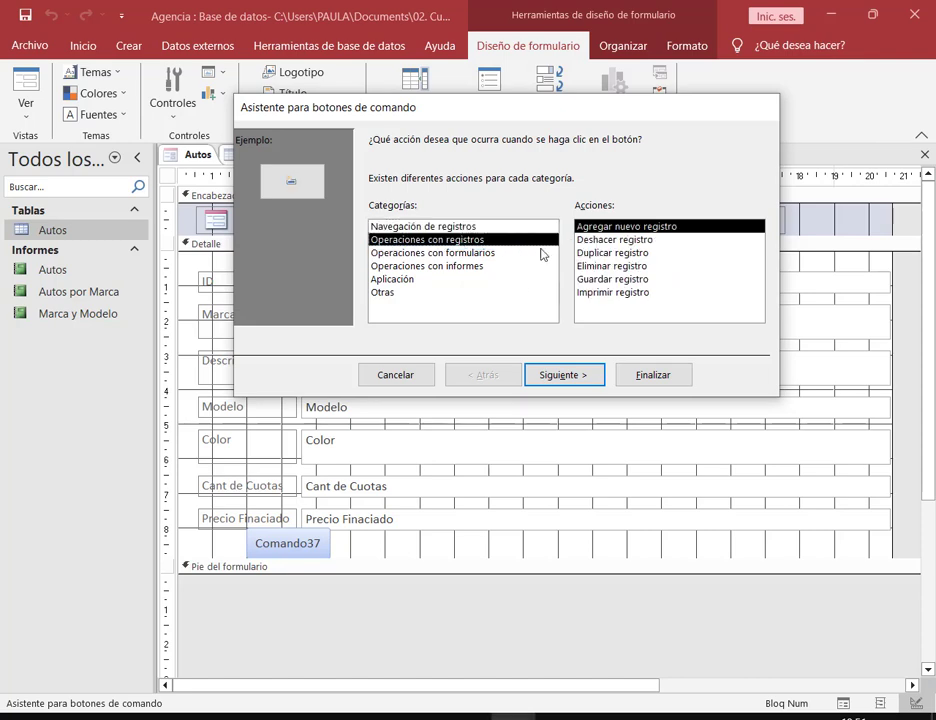
Step: Examine the actions offered under Operaciones con formularios, Operaciones con informes, Aplicación and Otras in the command button wizard
click(473, 258)
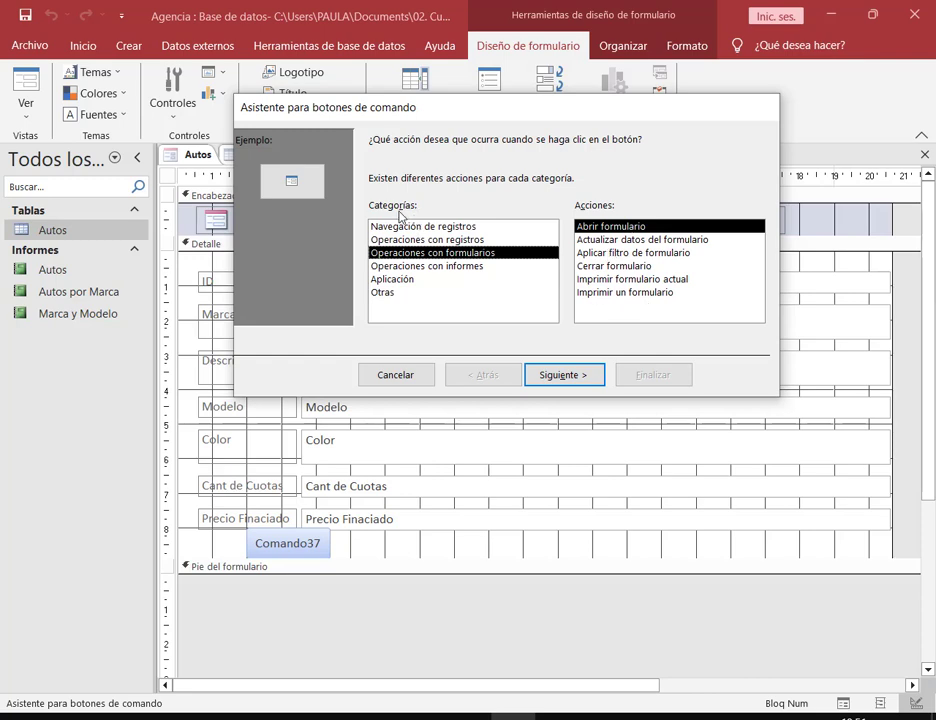
click(412, 267)
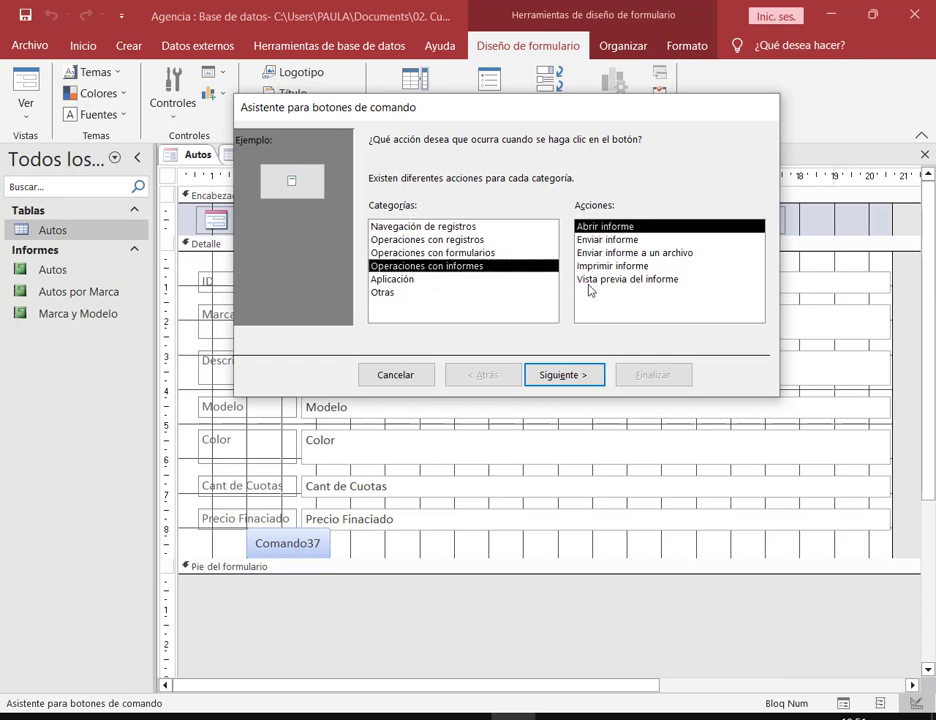
click(414, 280)
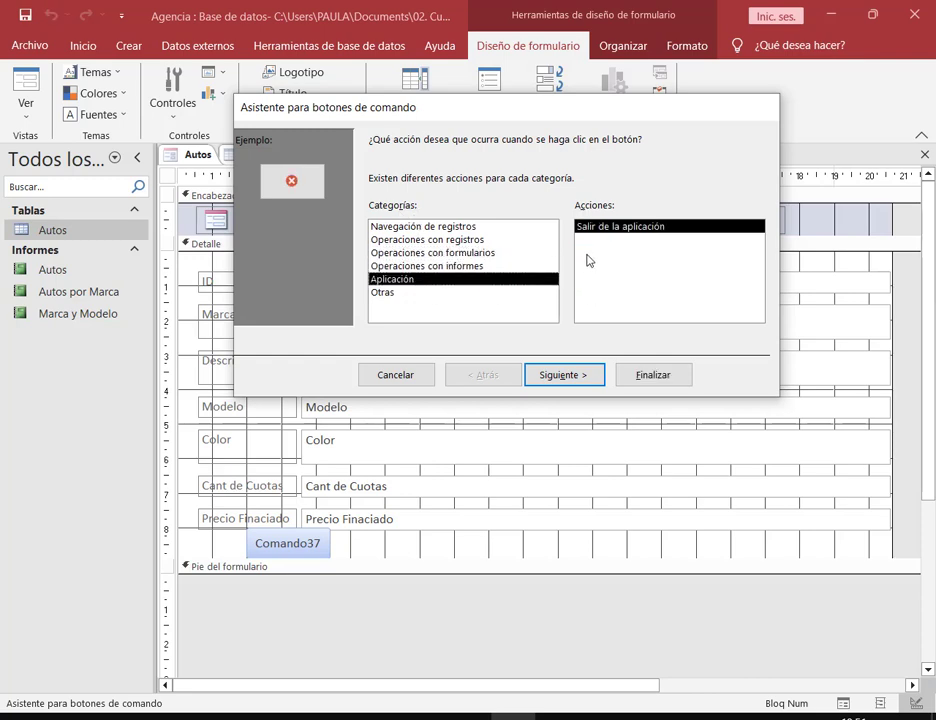
click(390, 294)
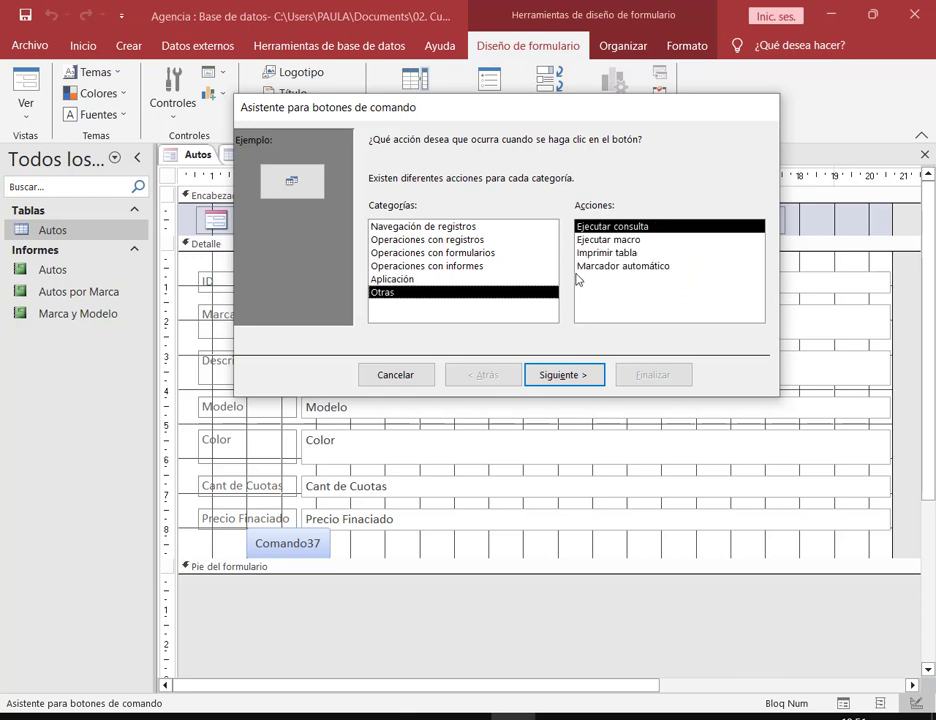
click(390, 227)
click(438, 240)
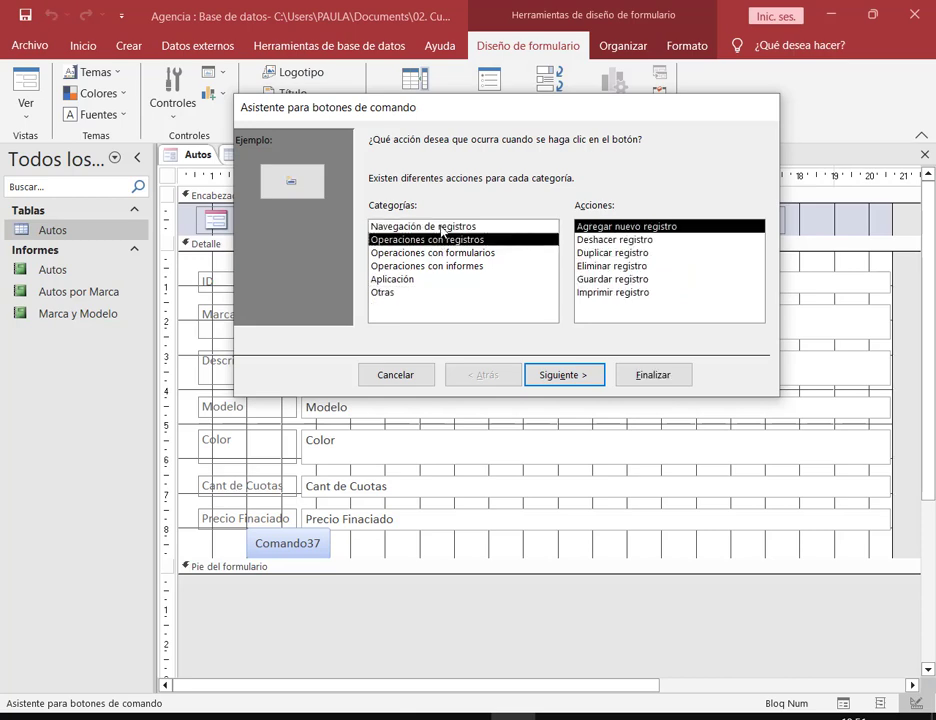
click(424, 227)
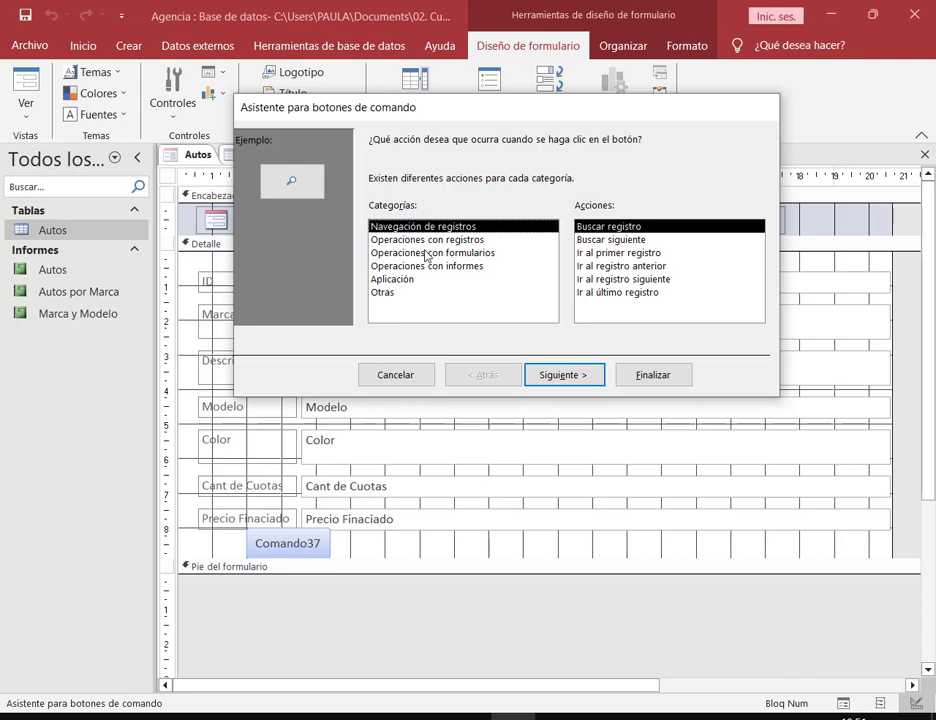
Step: Compare the actions of the form, report and record operation categories with those of Navegación de registros
click(427, 253)
click(427, 266)
click(428, 240)
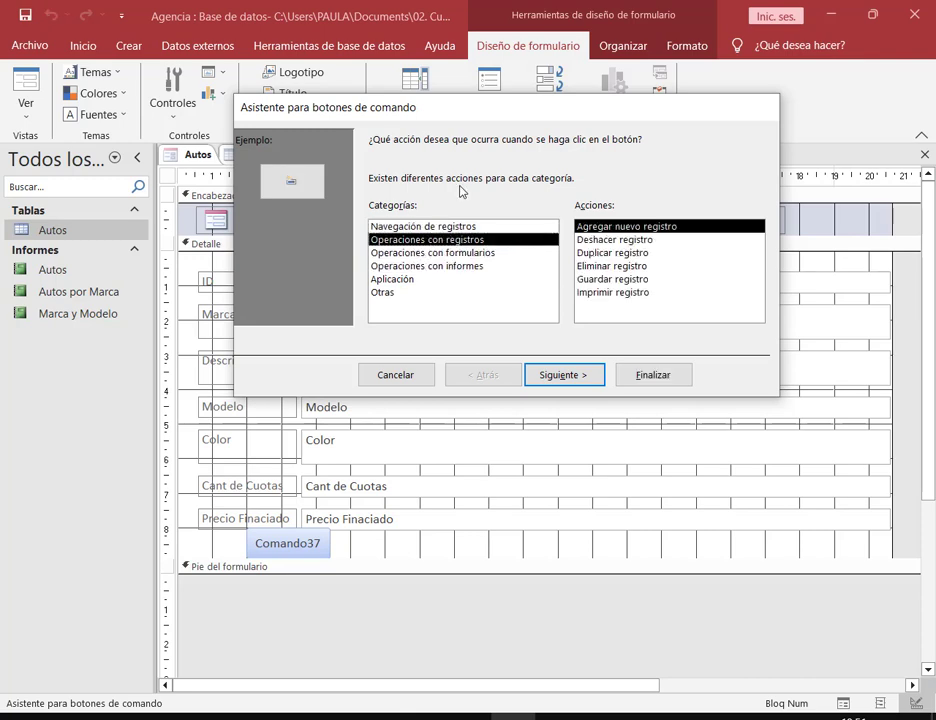
click(450, 227)
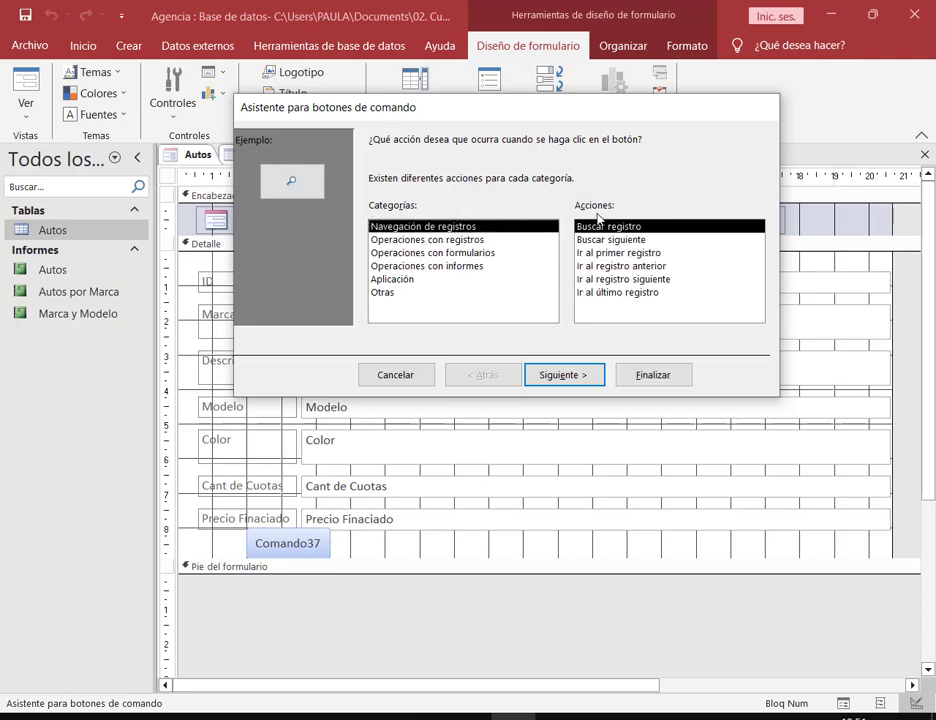
drag(574, 212, 692, 311)
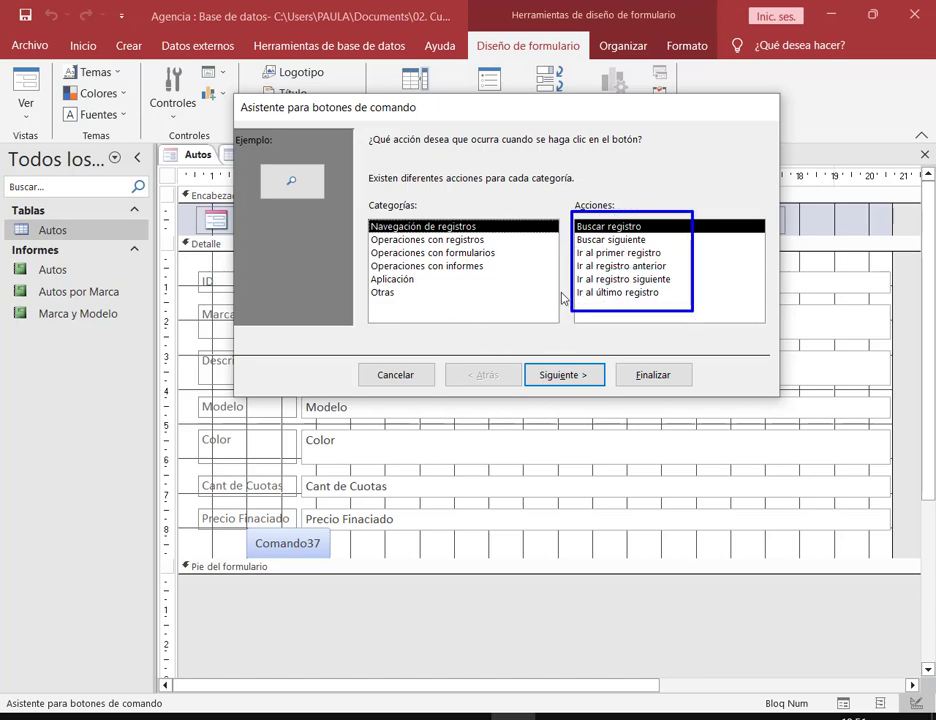
click(451, 241)
click(385, 254)
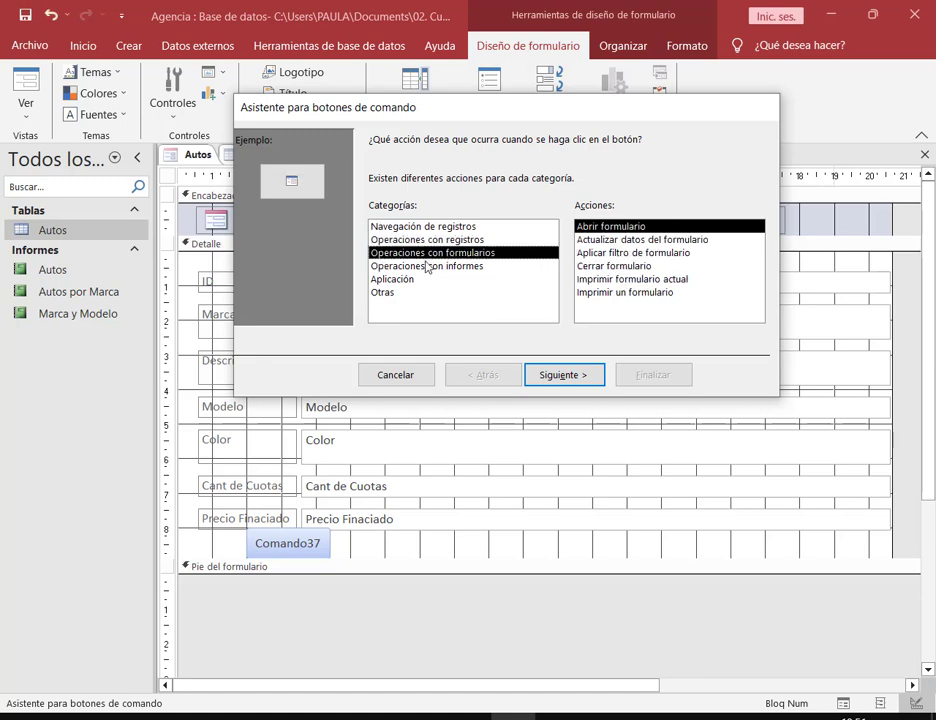
click(401, 228)
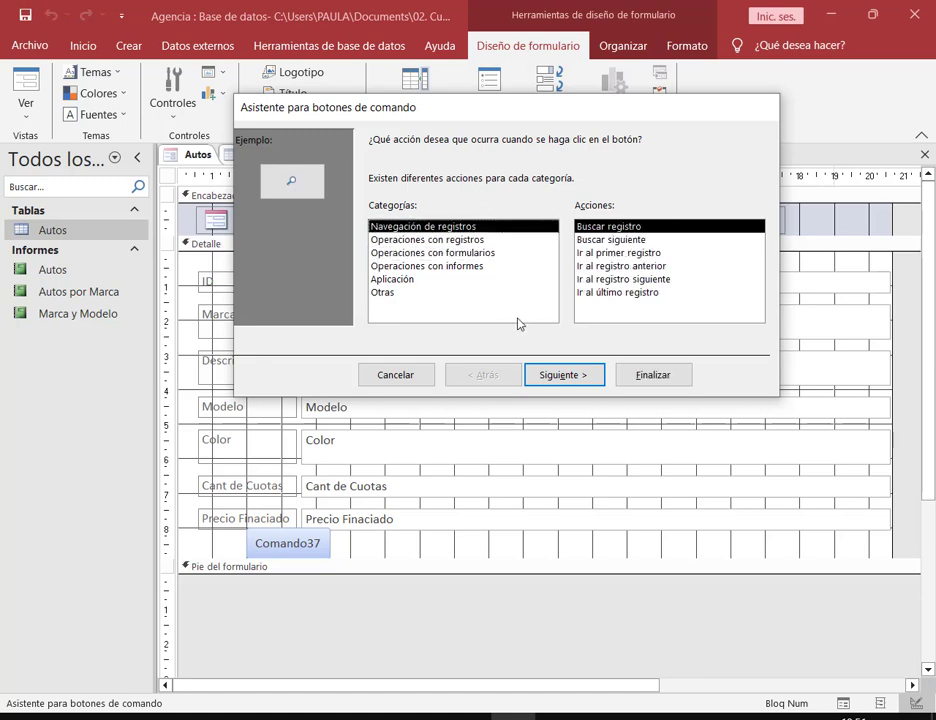
click(414, 241)
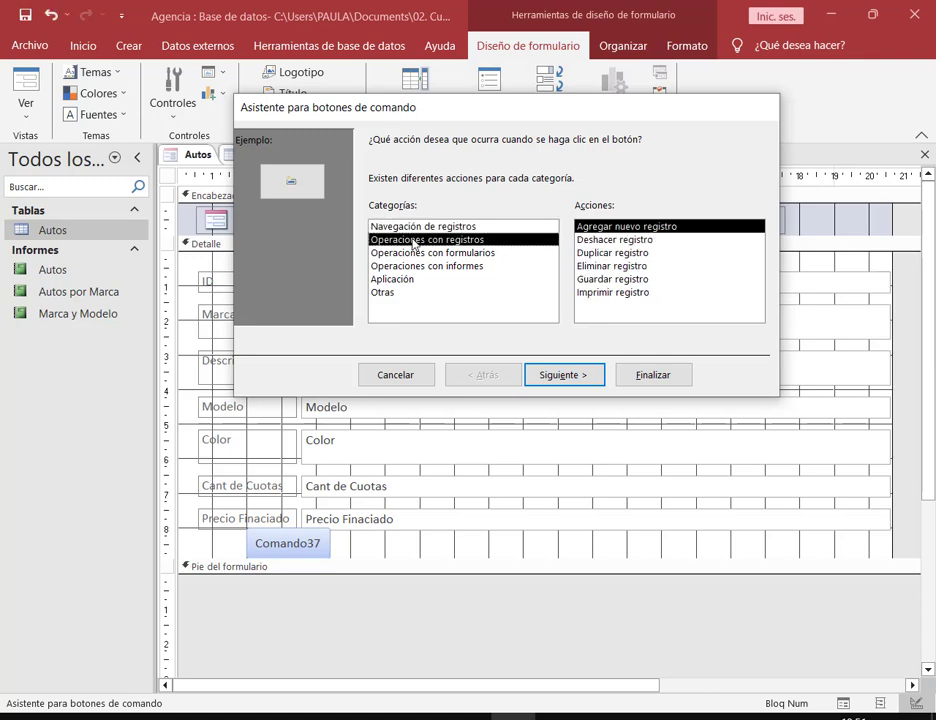
click(433, 227)
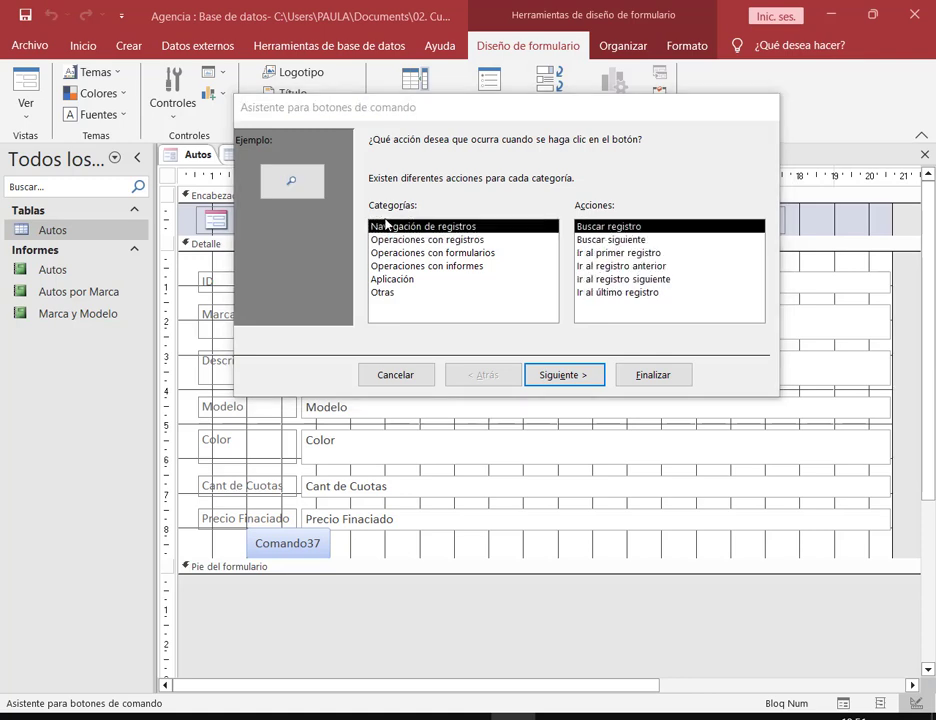
Step: Review the Navegación de registros actions, from Buscar registro to Ir al último registro
drag(360, 209, 494, 241)
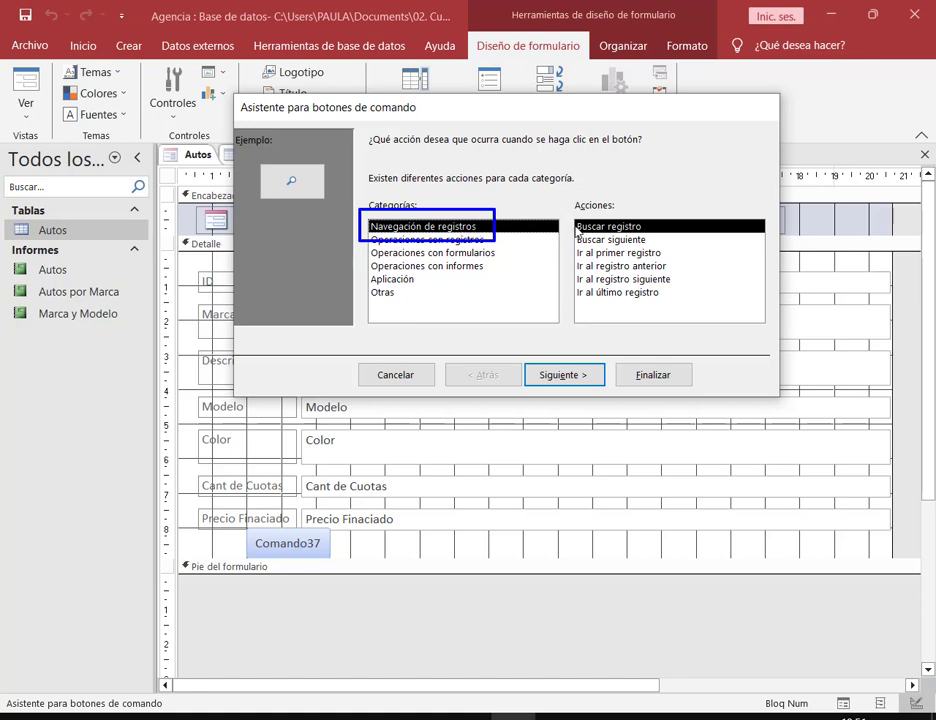
mouse_move(567, 196)
mouse_down()
mouse_move(722, 277)
mouse_move(735, 328)
mouse_up()
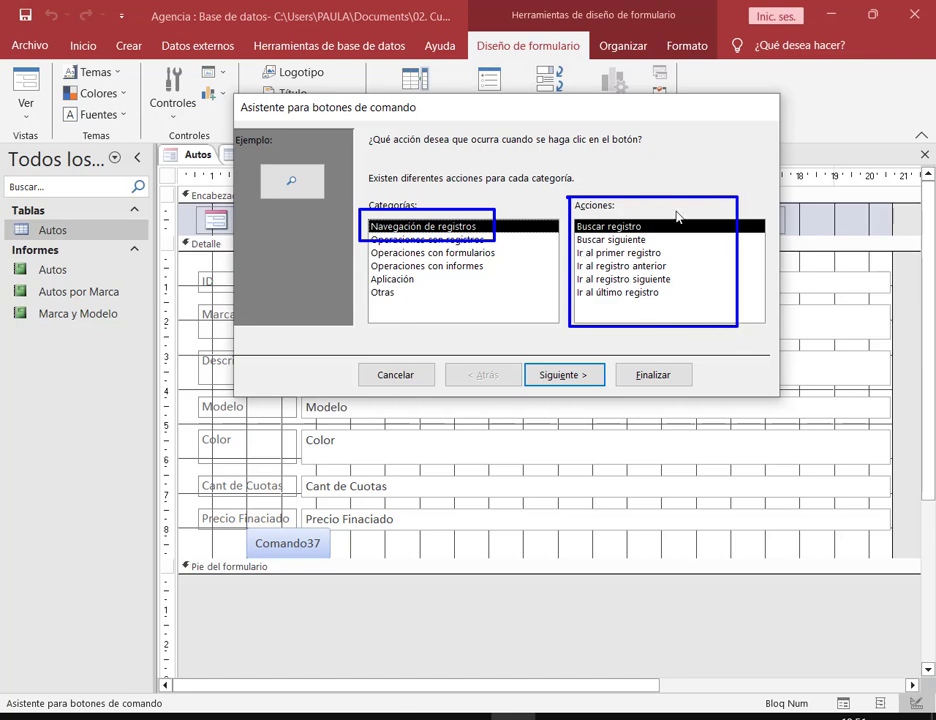
mouse_move(691, 207)
mouse_down()
mouse_move(656, 226)
mouse_move(657, 235)
mouse_up()
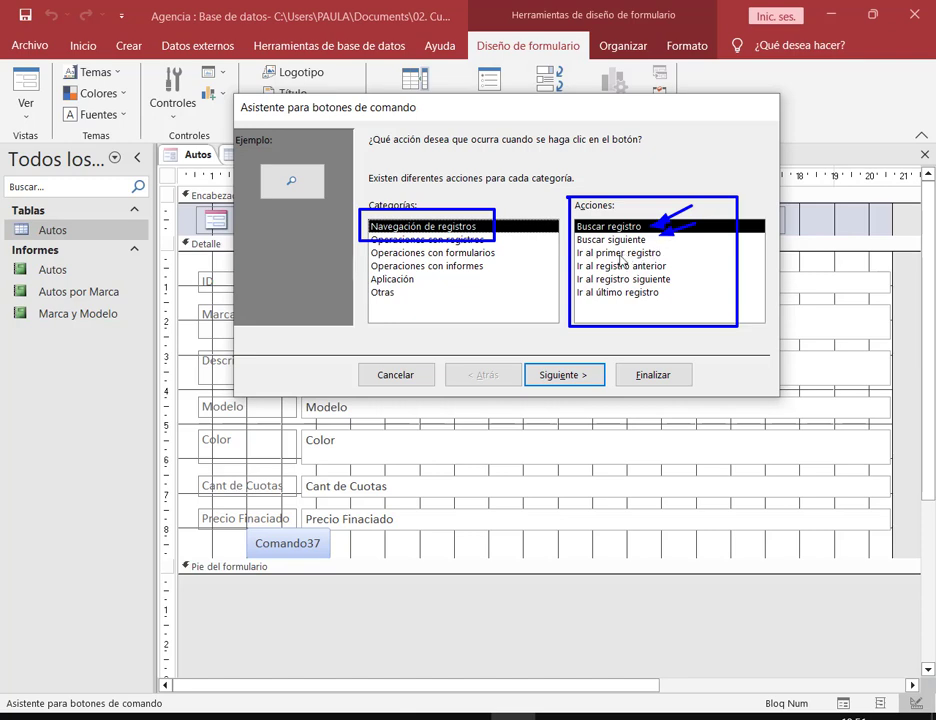
key(e)
mouse_move(577, 249)
mouse_down()
mouse_move(620, 279)
mouse_move(685, 300)
mouse_up()
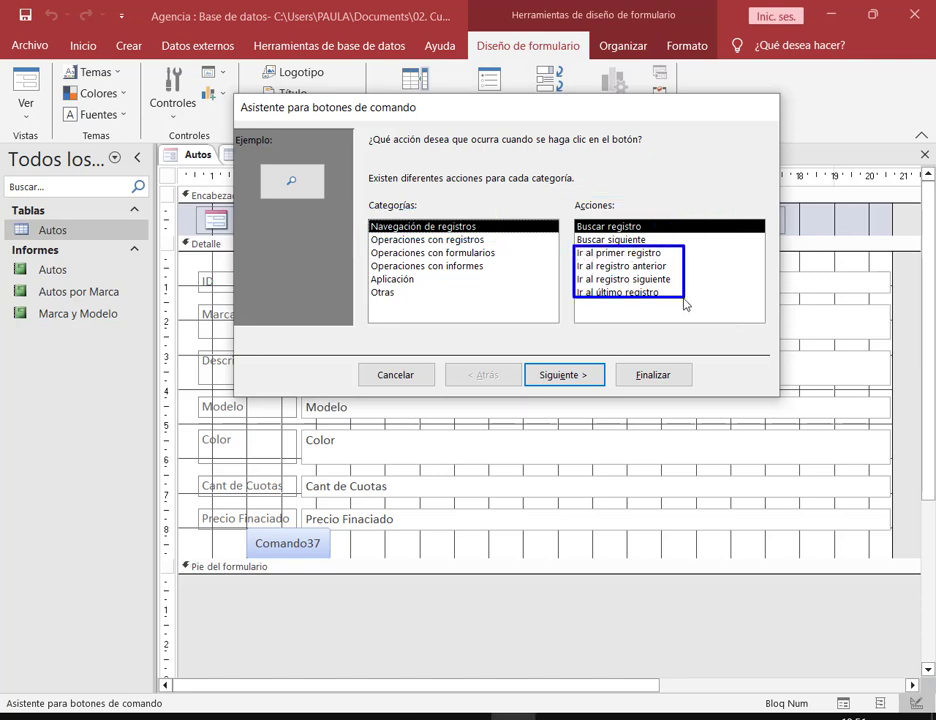
mouse_move(722, 229)
mouse_down()
mouse_move(667, 252)
mouse_move(688, 283)
mouse_move(672, 280)
mouse_up()
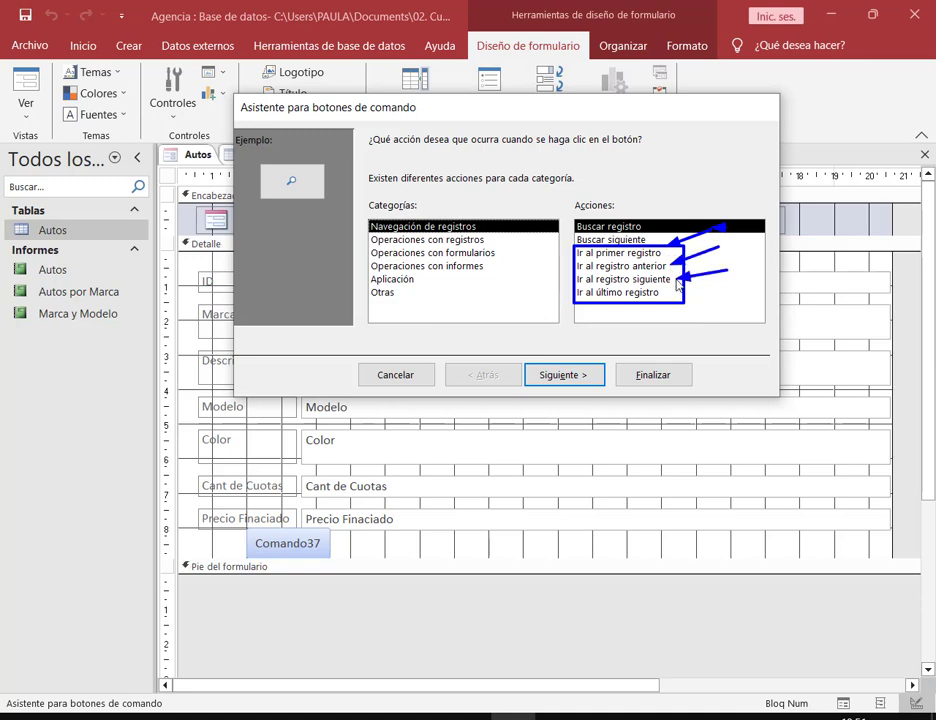
drag(746, 296, 672, 298)
key(Escape)
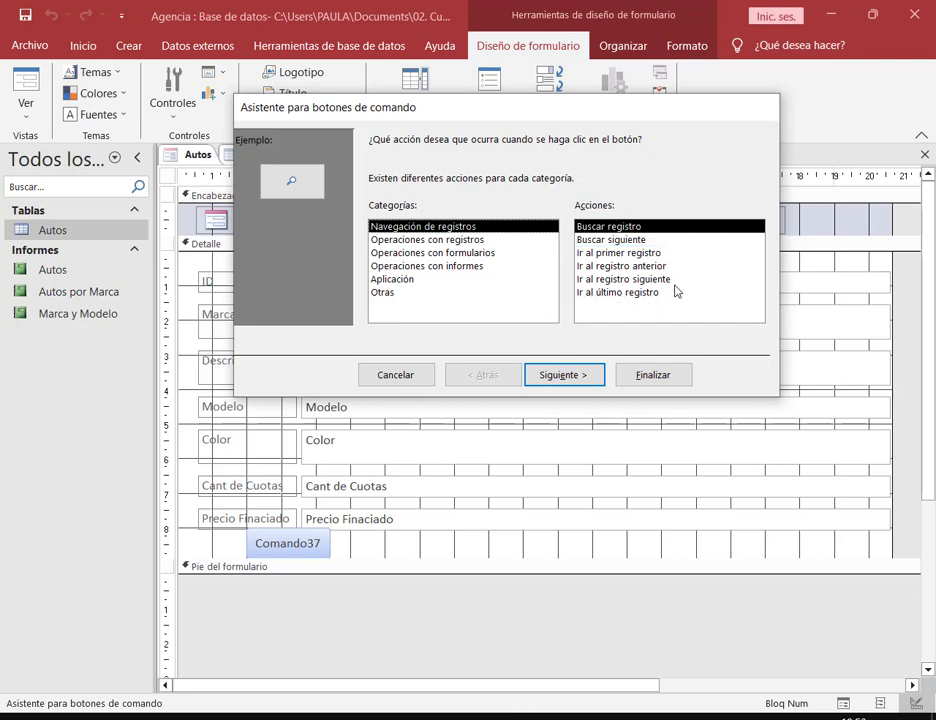
Step: Preview the button images for the first, previous, next and last record actions, comparing them with the form's record navigation bar
click(622, 256)
click(617, 267)
click(617, 280)
click(617, 293)
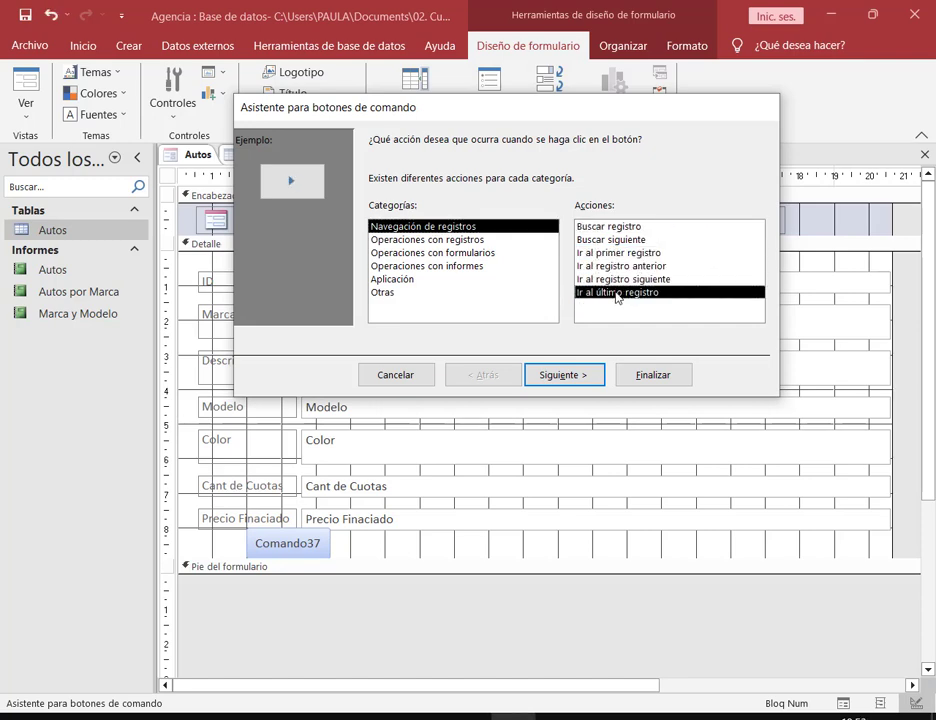
drag(262, 165, 324, 197)
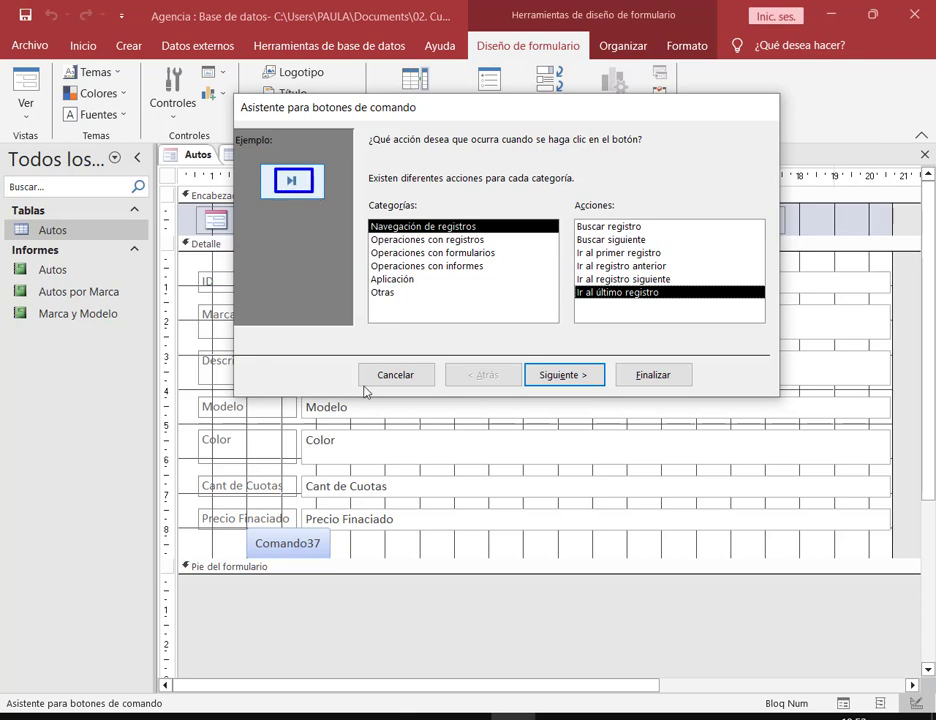
mouse_move(179, 654)
mouse_down()
mouse_move(290, 671)
mouse_move(520, 681)
mouse_up()
mouse_move(287, 620)
mouse_down()
mouse_move(283, 655)
mouse_move(297, 651)
mouse_up()
drag(349, 622, 349, 654)
drag(376, 622, 376, 652)
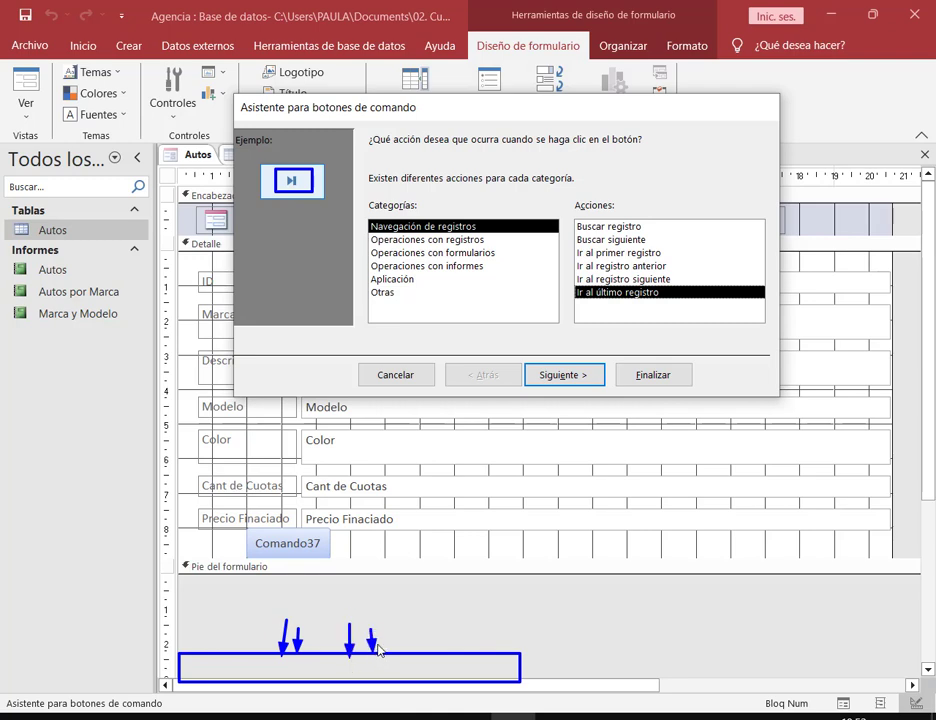
key(Escape)
drag(425, 679, 453, 679)
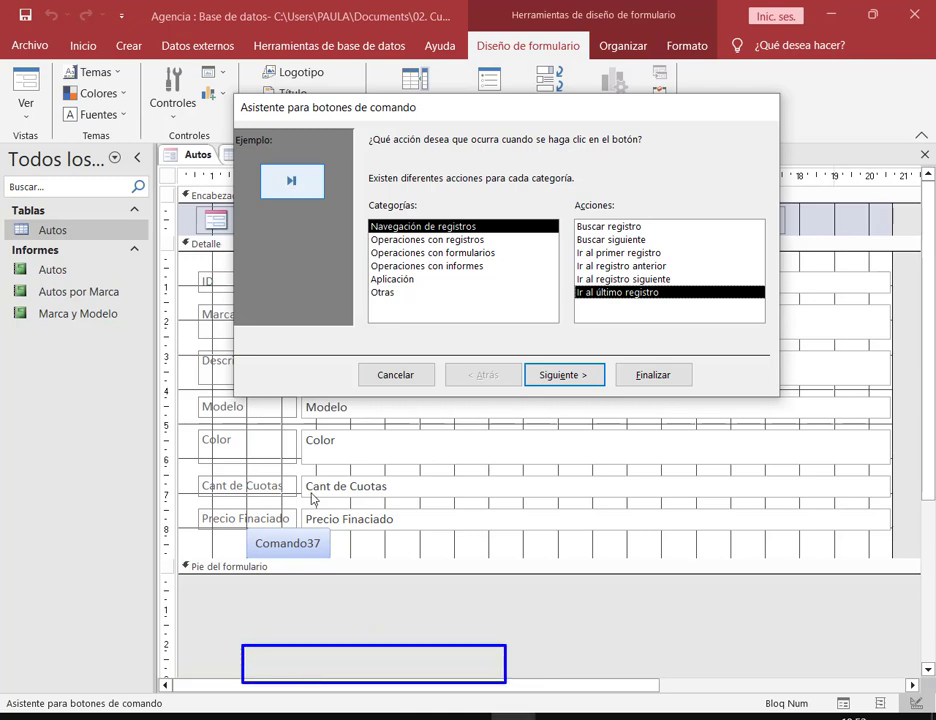
Step: Assign the Ir al registro siguiente action to the command button and continue to the wizard's text or image options
click(596, 256)
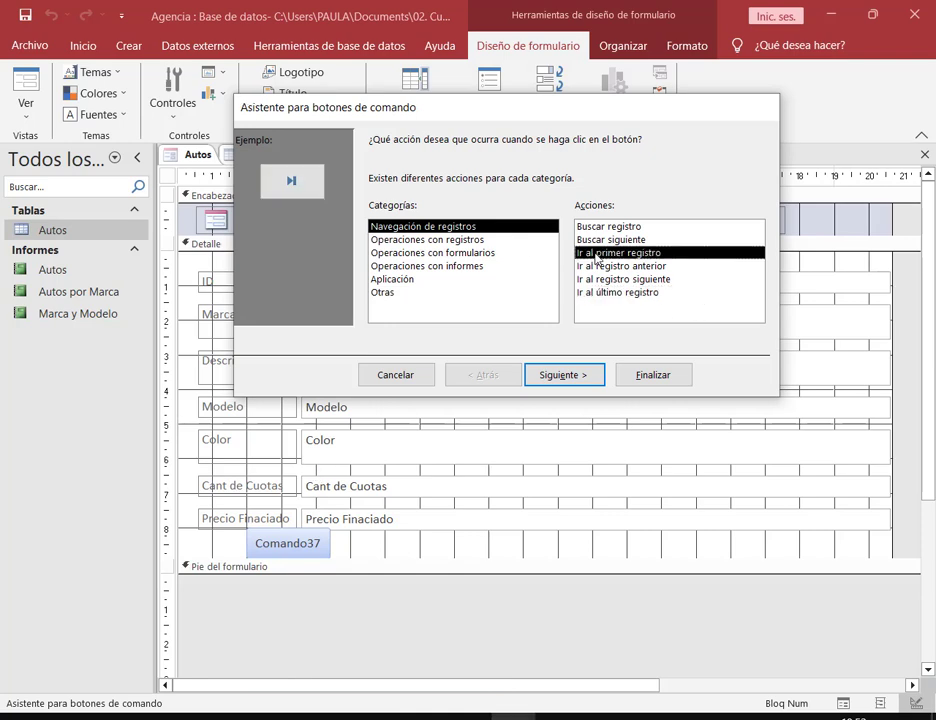
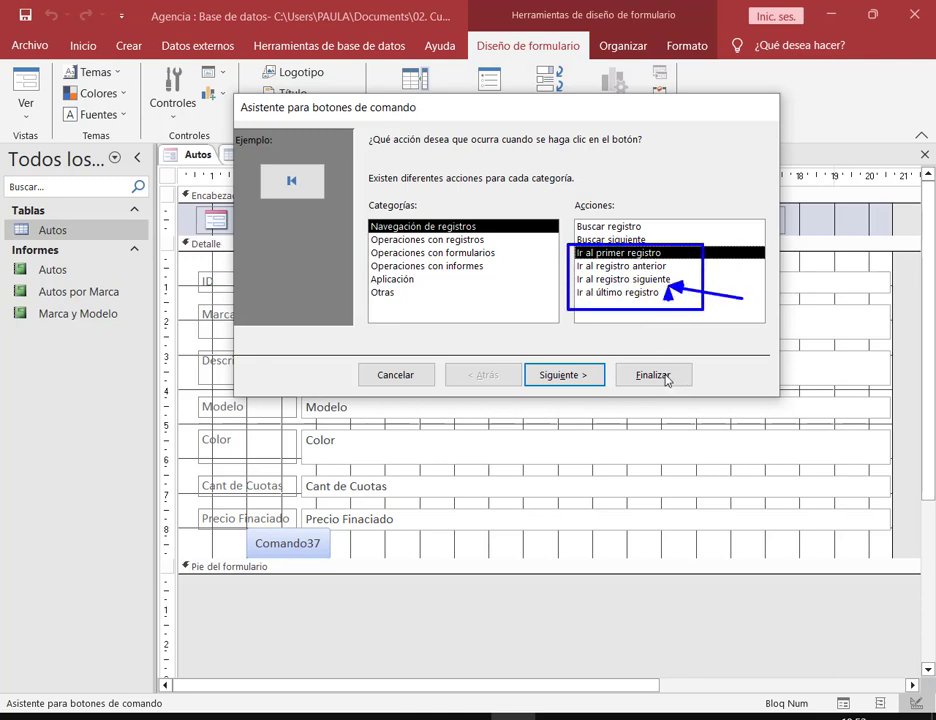
click(660, 281)
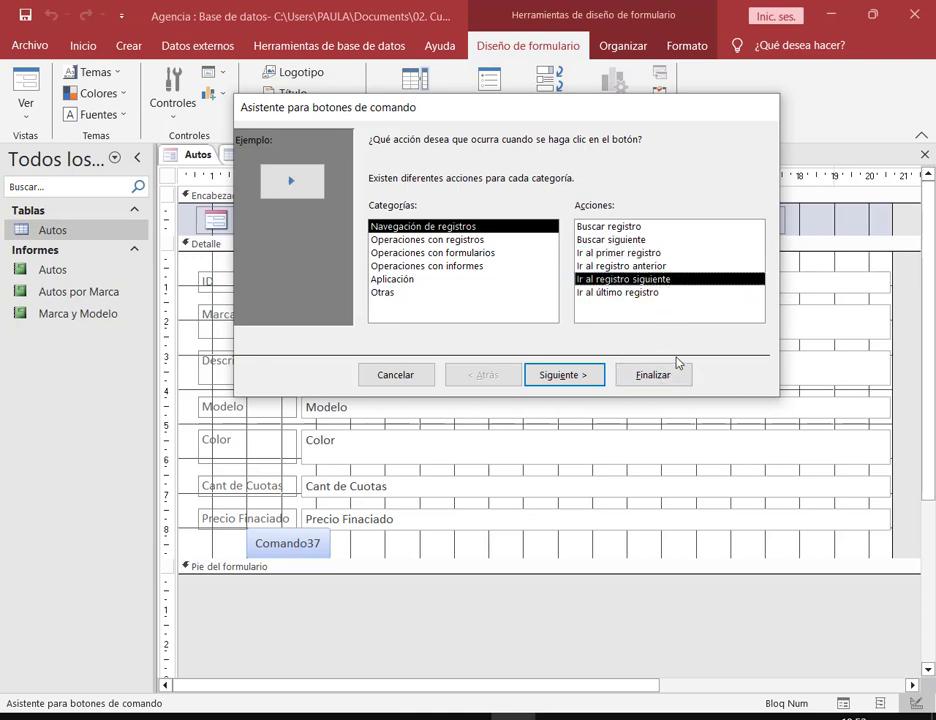
click(594, 377)
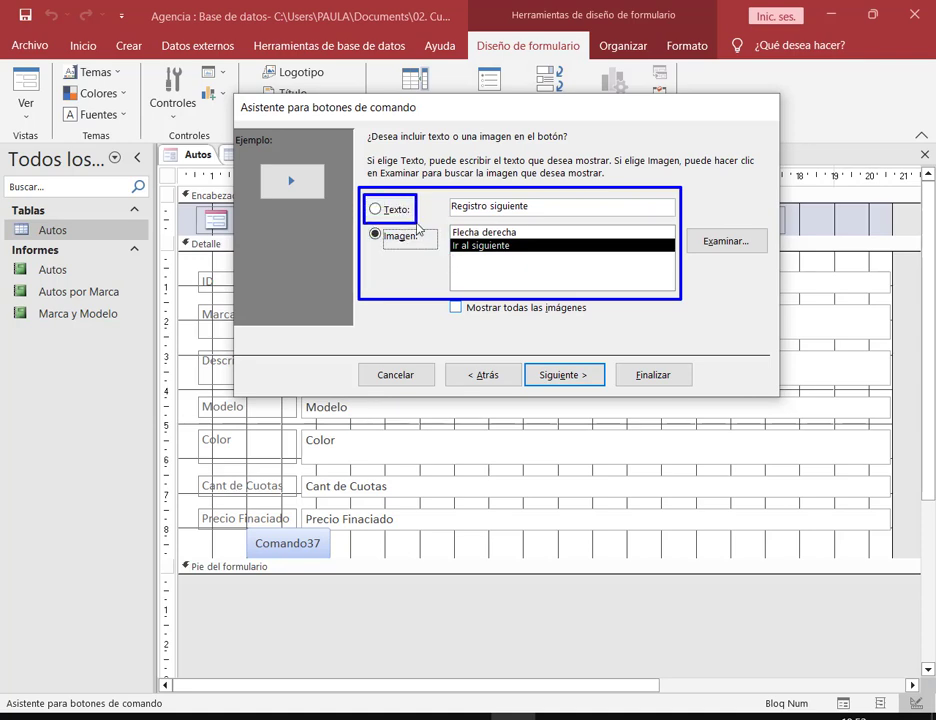
Step: Compare the button's text and image previews, and choose to show the text Registro siguiente on it
click(376, 209)
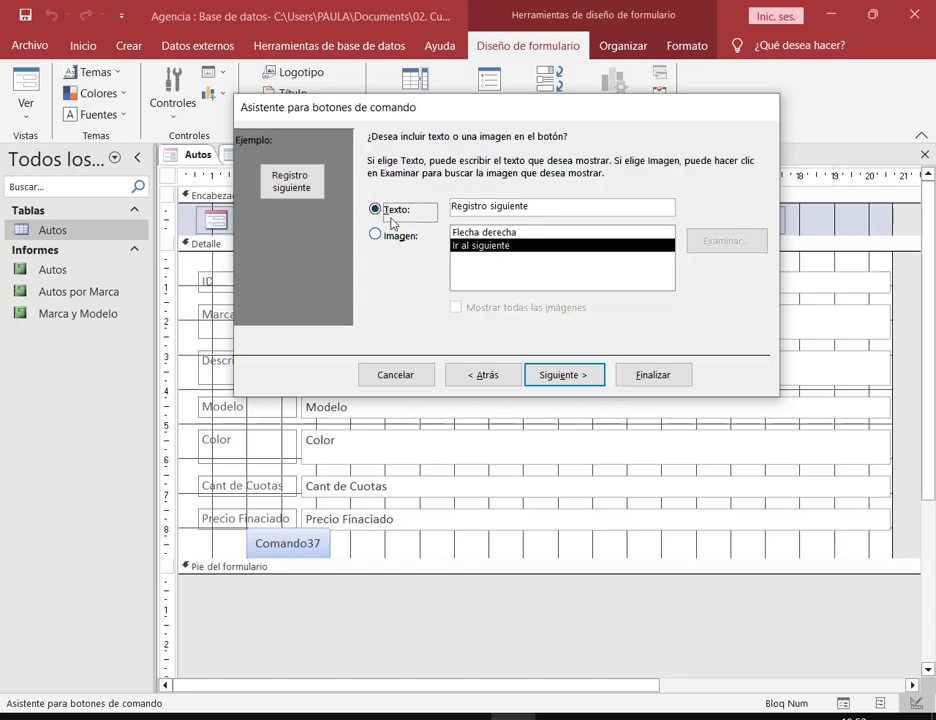
click(377, 236)
click(388, 209)
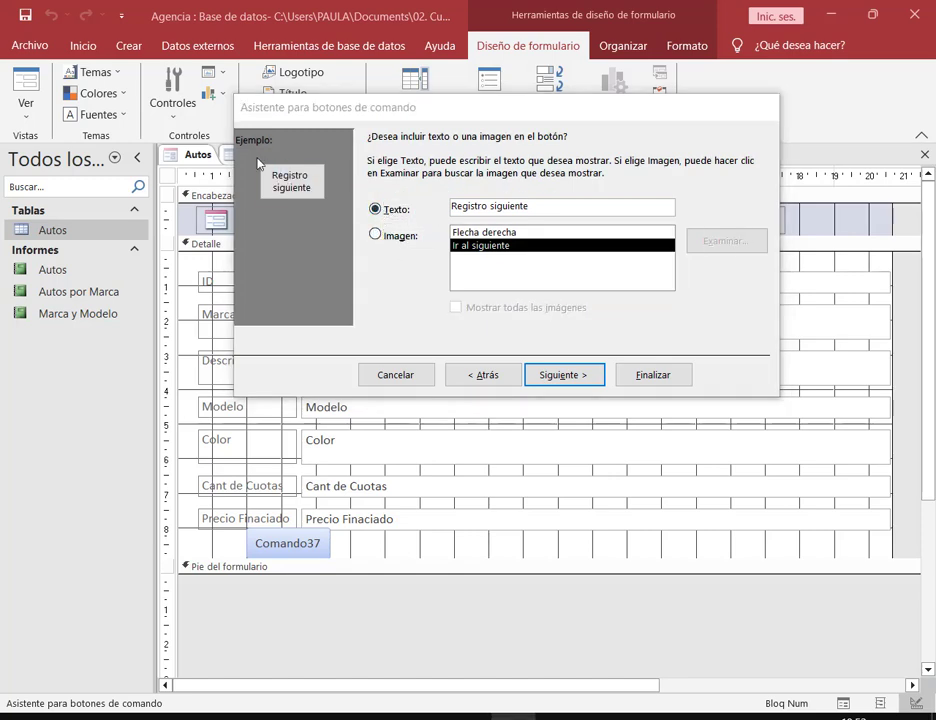
drag(320, 204, 341, 222)
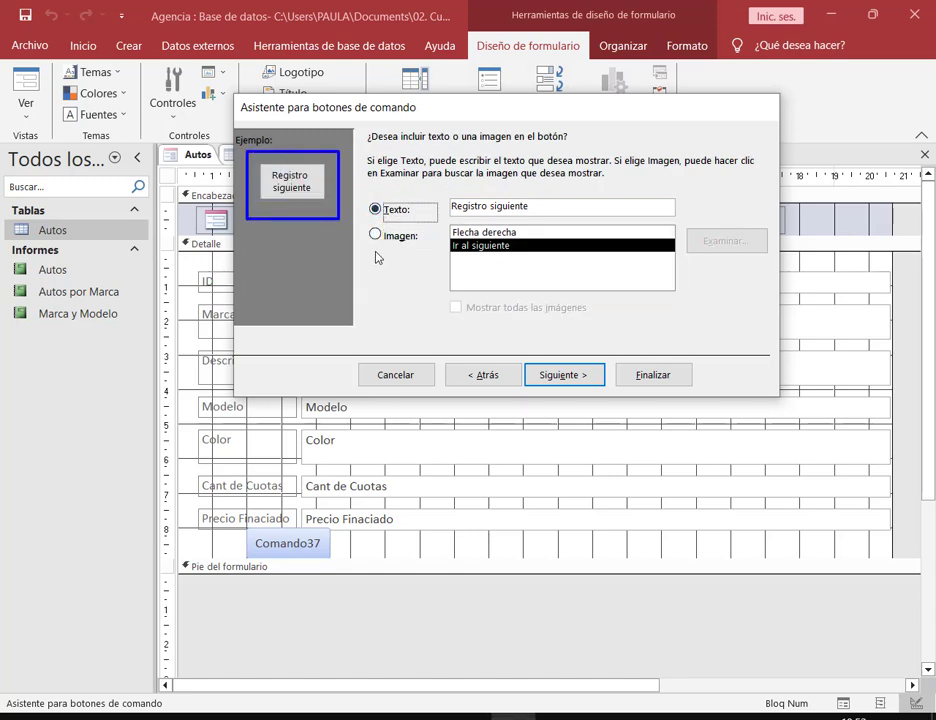
click(385, 239)
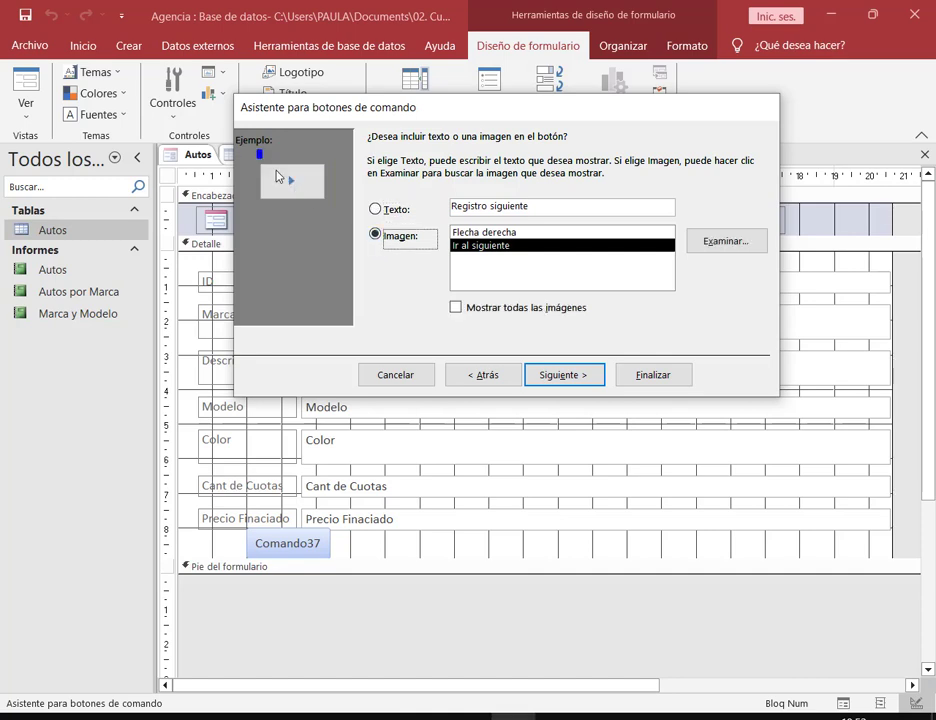
drag(278, 177, 328, 210)
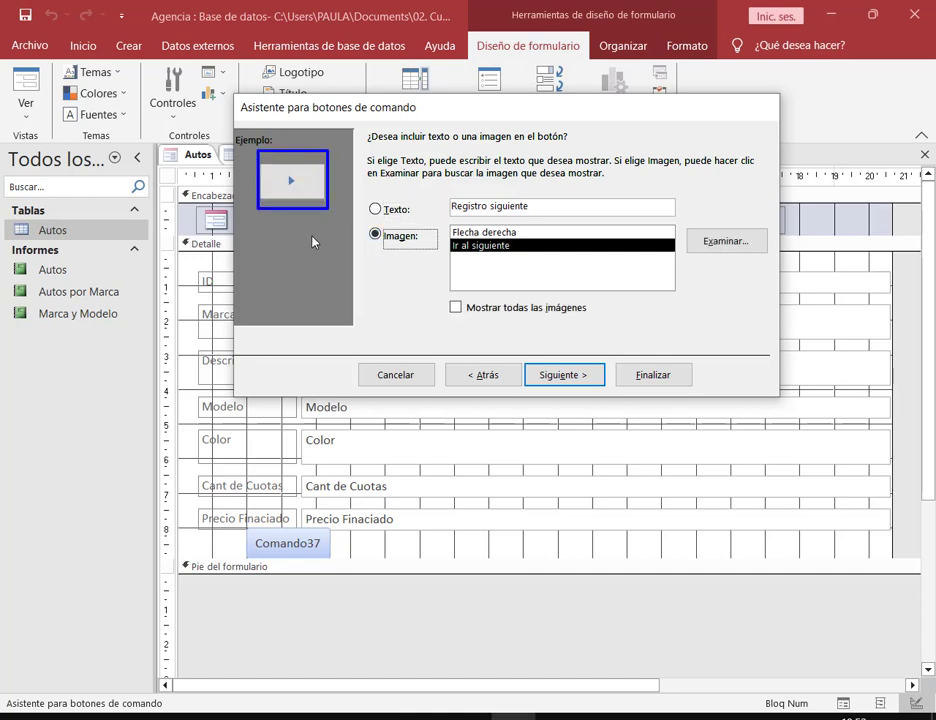
key(ctrl+z)
drag(307, 199, 300, 190)
key(Escape)
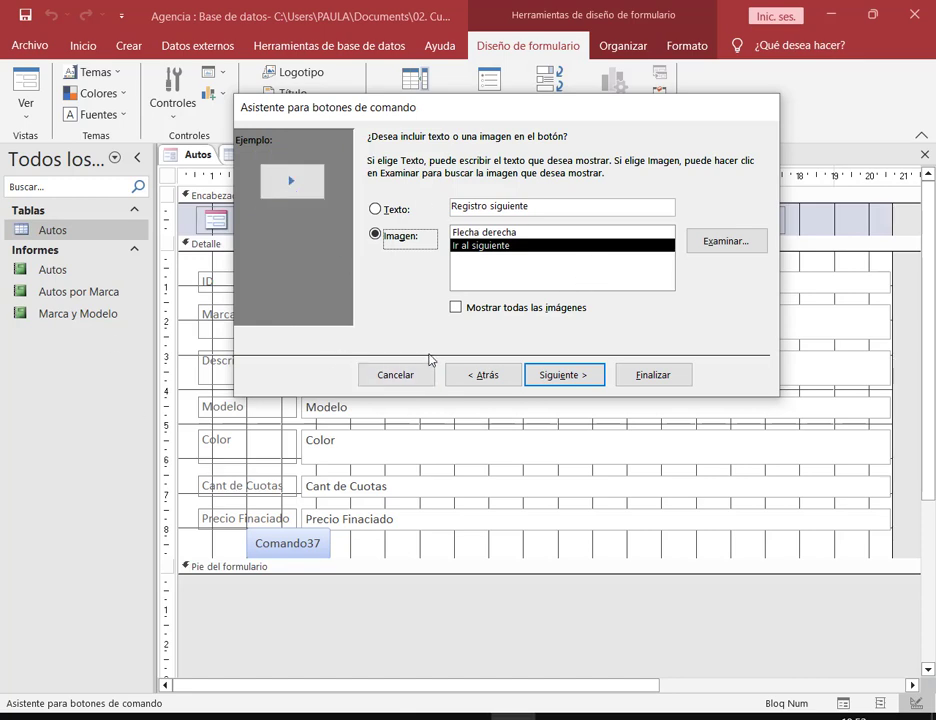
click(382, 210)
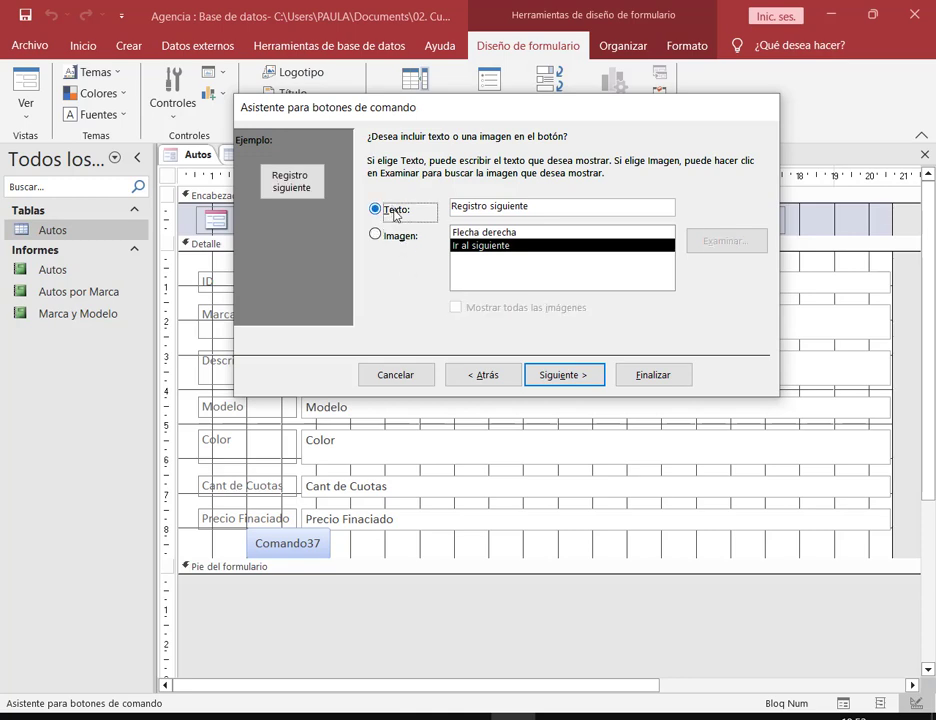
drag(244, 152, 333, 213)
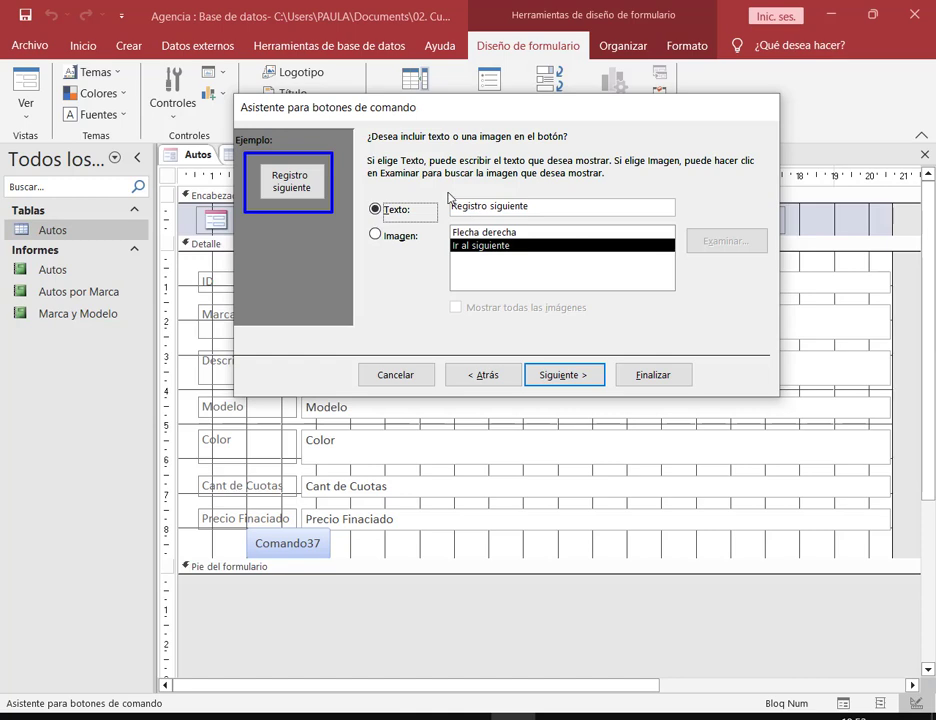
Step: Set the command button's text to Ir al siguiente registro and finish the wizard, keeping the default button name
drag(447, 194, 541, 229)
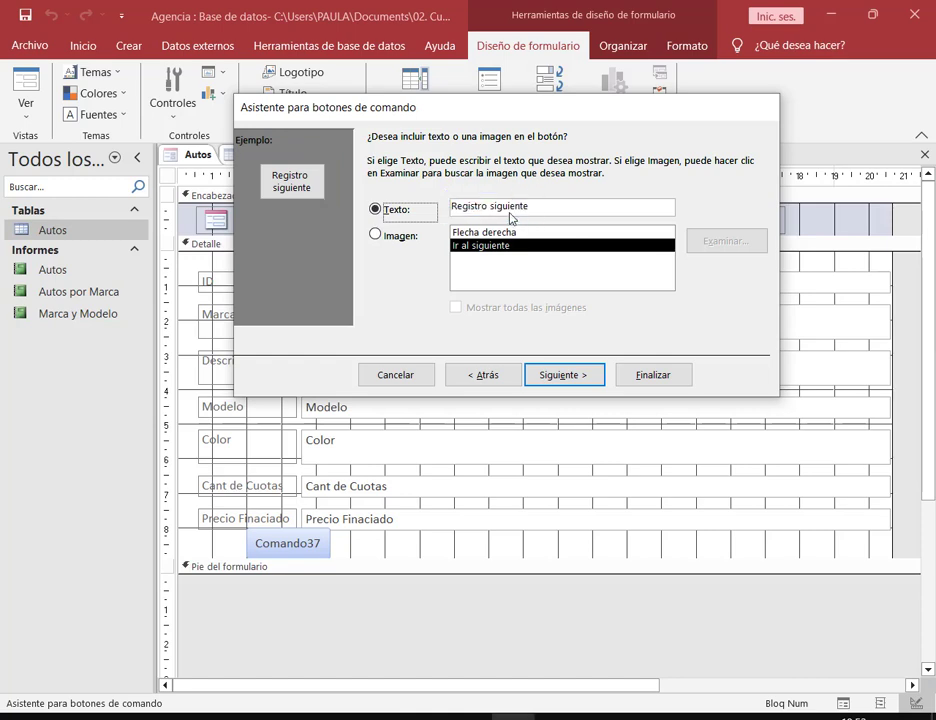
drag(440, 207, 487, 207)
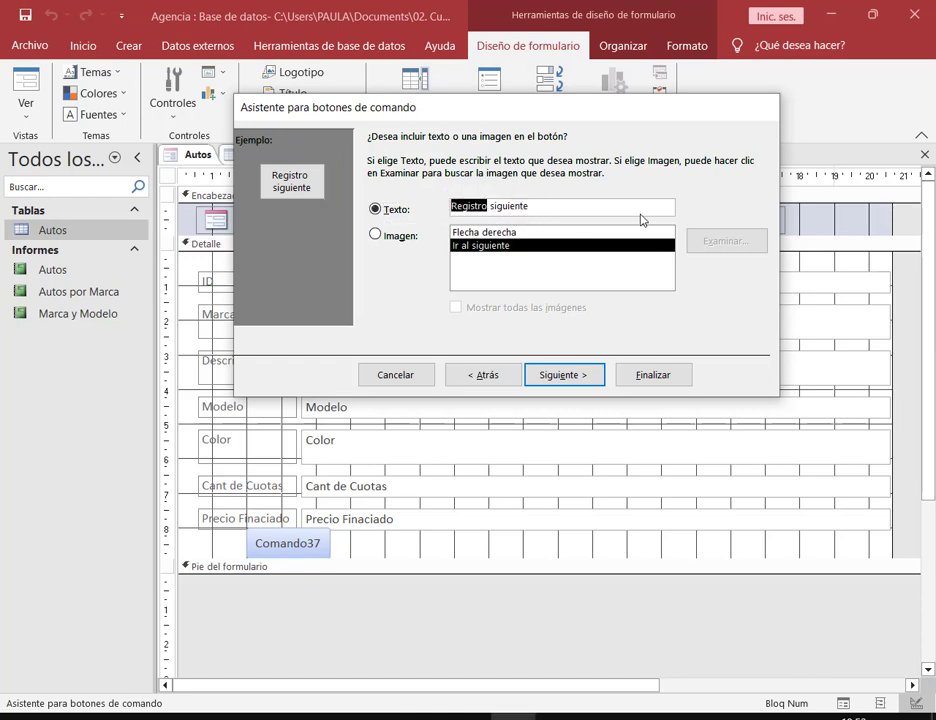
text(Ir al)
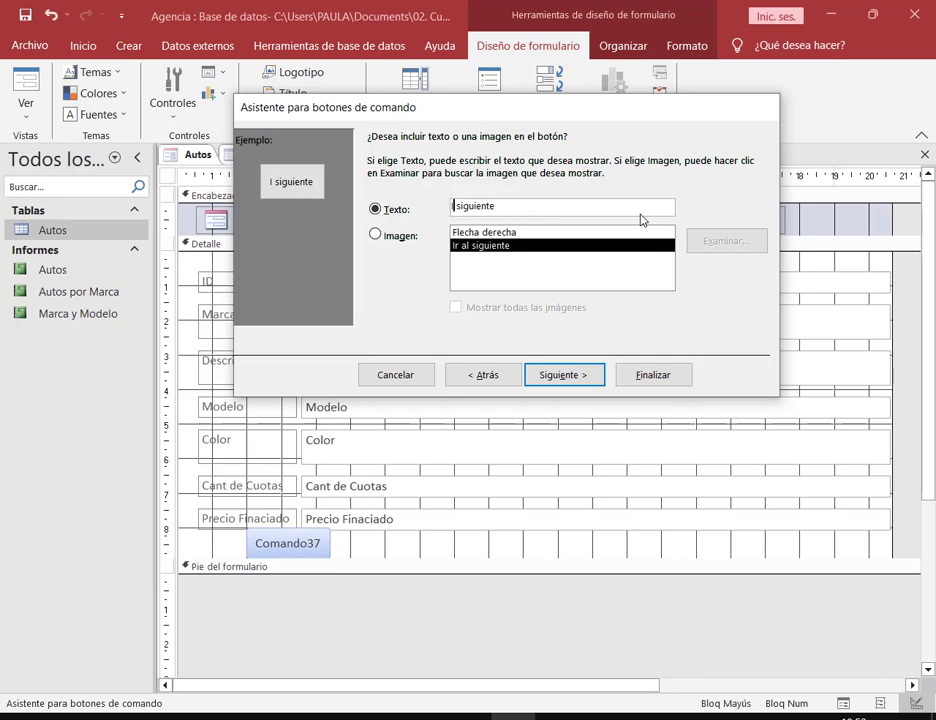
key(BackSpace)
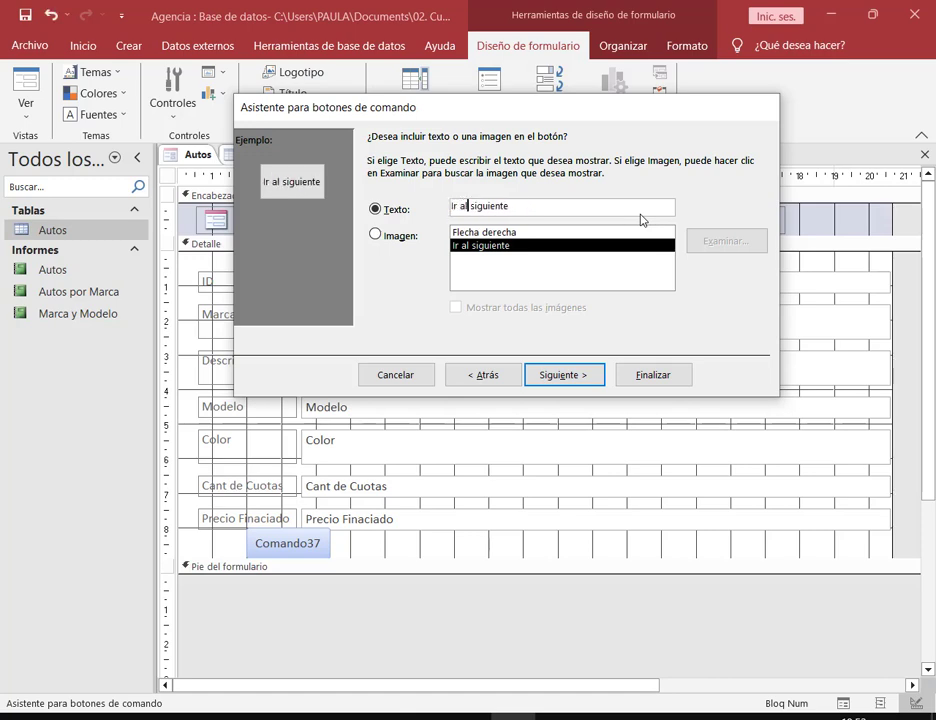
text(registro)
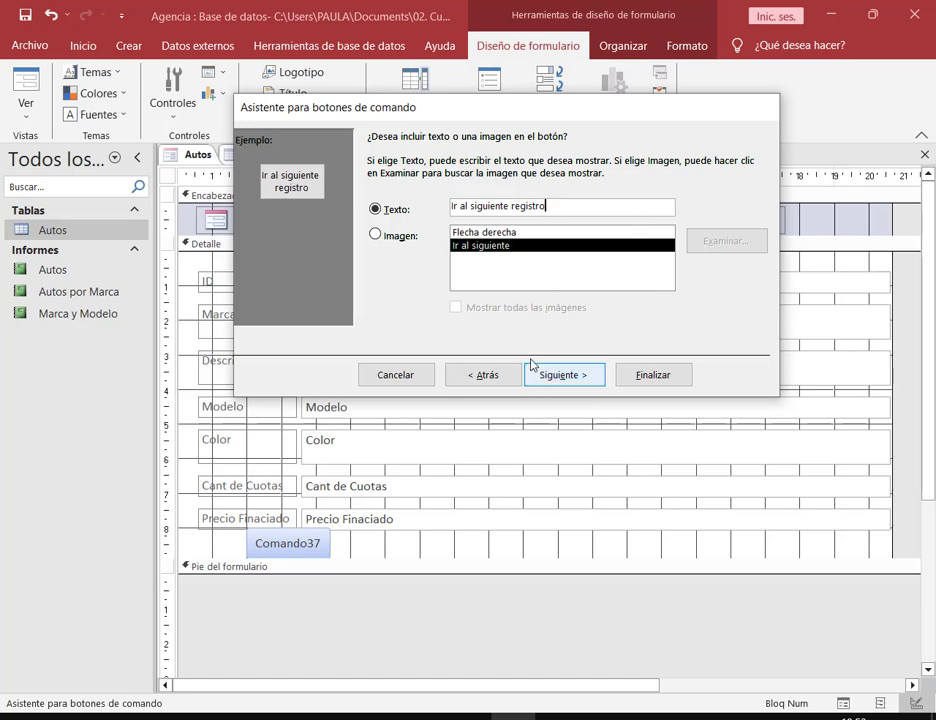
click(564, 376)
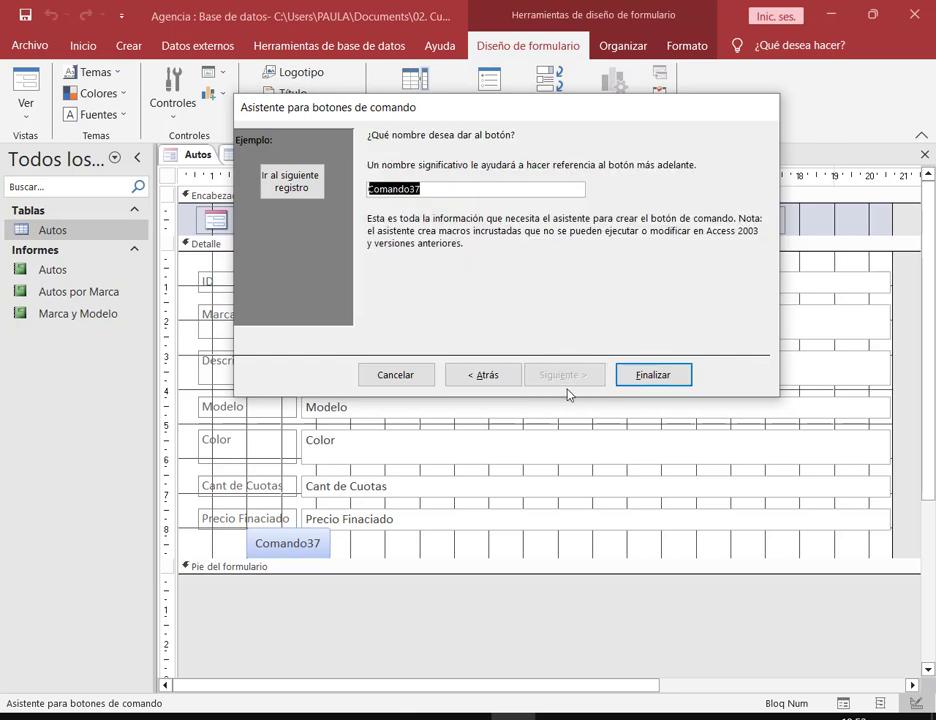
click(655, 375)
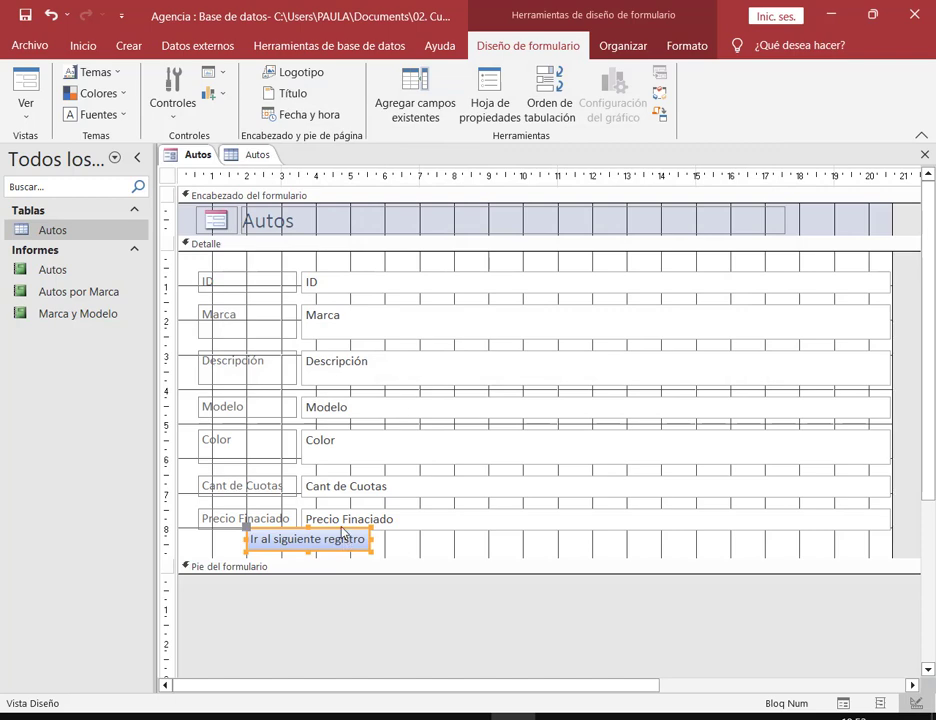
drag(342, 533, 470, 552)
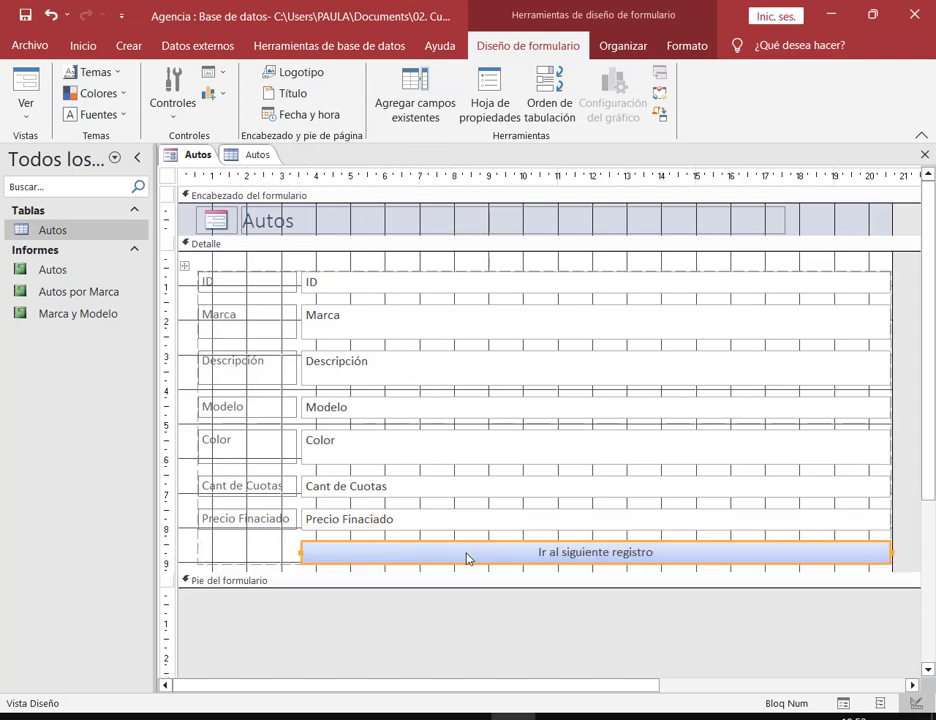
key(ctrl+z)
click(389, 554)
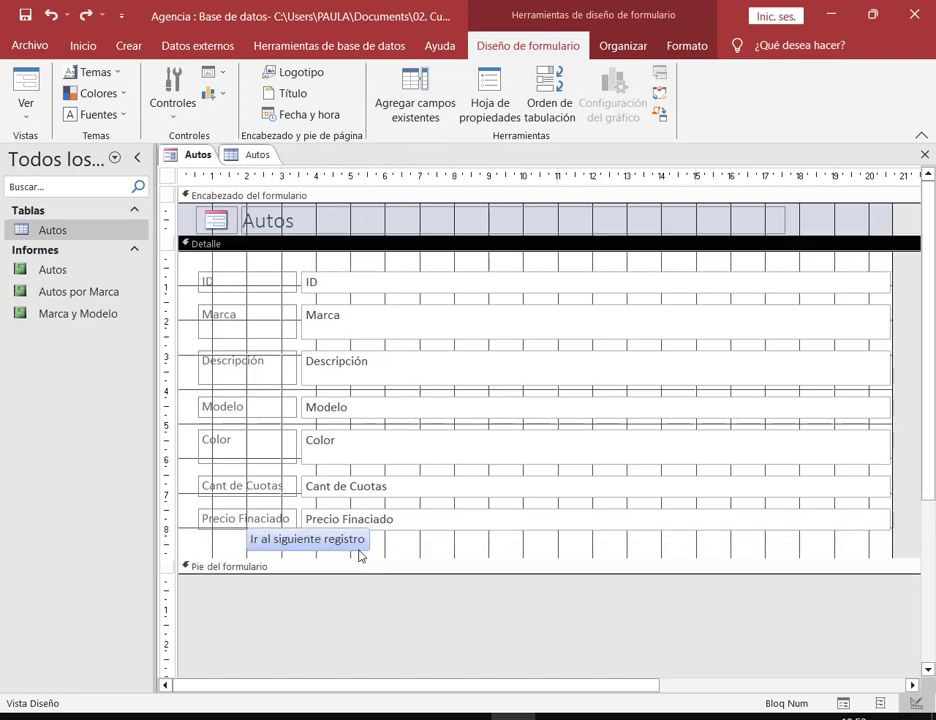
Step: Extend the Detalle section to just past 10 cm and move the Ir al siguiente registro button down, clear of the Precio Finaciado field
click(360, 551)
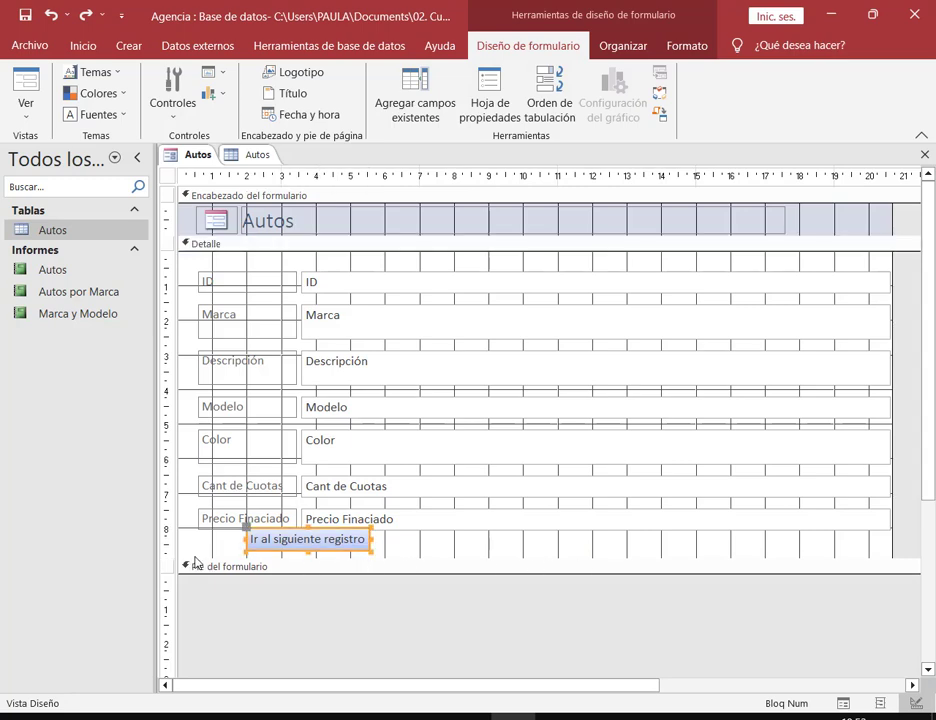
drag(196, 563, 200, 618)
click(298, 560)
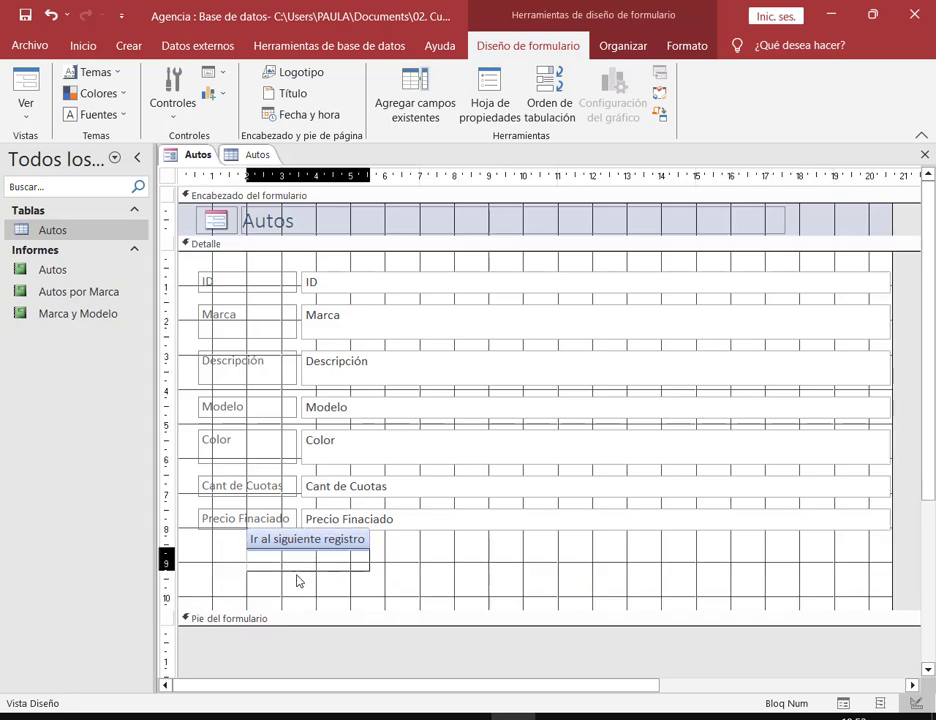
drag(300, 540, 296, 585)
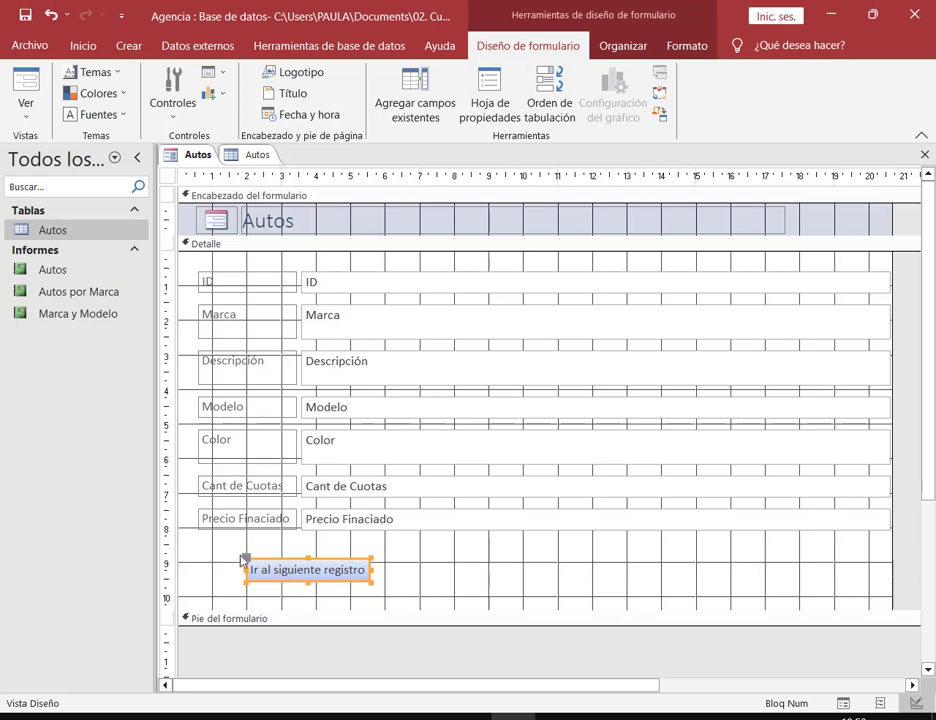
drag(229, 554, 397, 602)
click(340, 595)
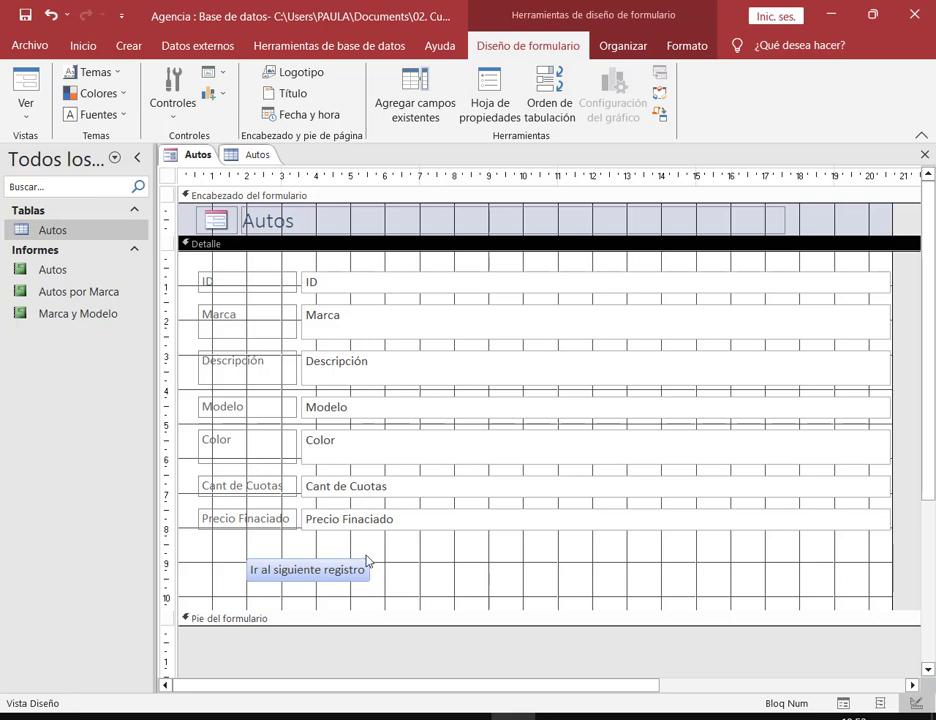
Step: Show the form in Form view and test the Ir al siguiente registro button by advancing through the records to the last one
right_click(200, 155)
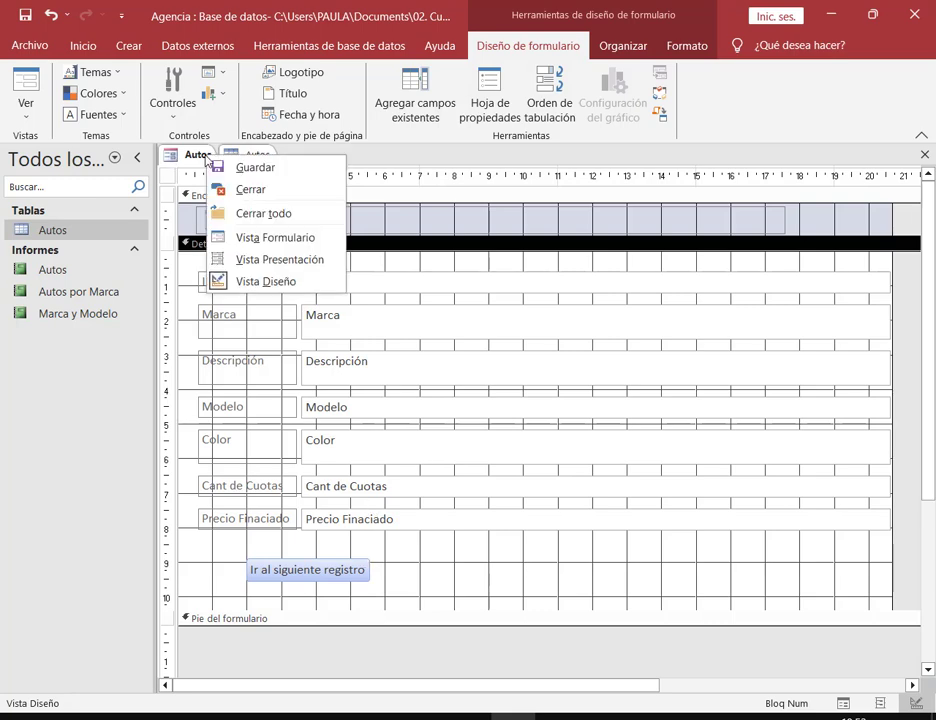
click(256, 240)
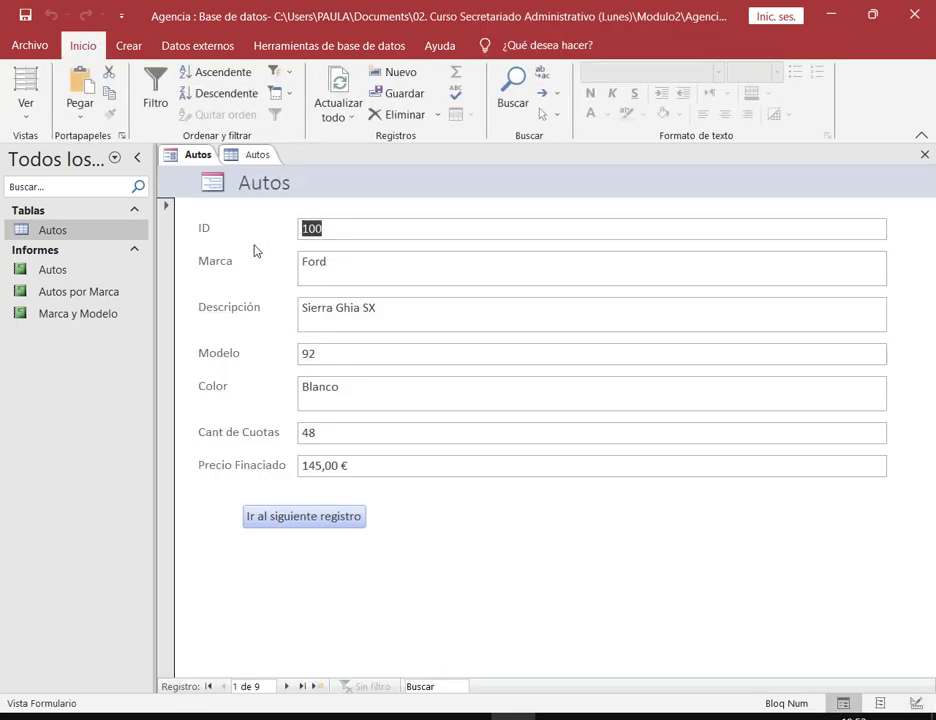
right_click(194, 156)
click(448, 533)
click(303, 518)
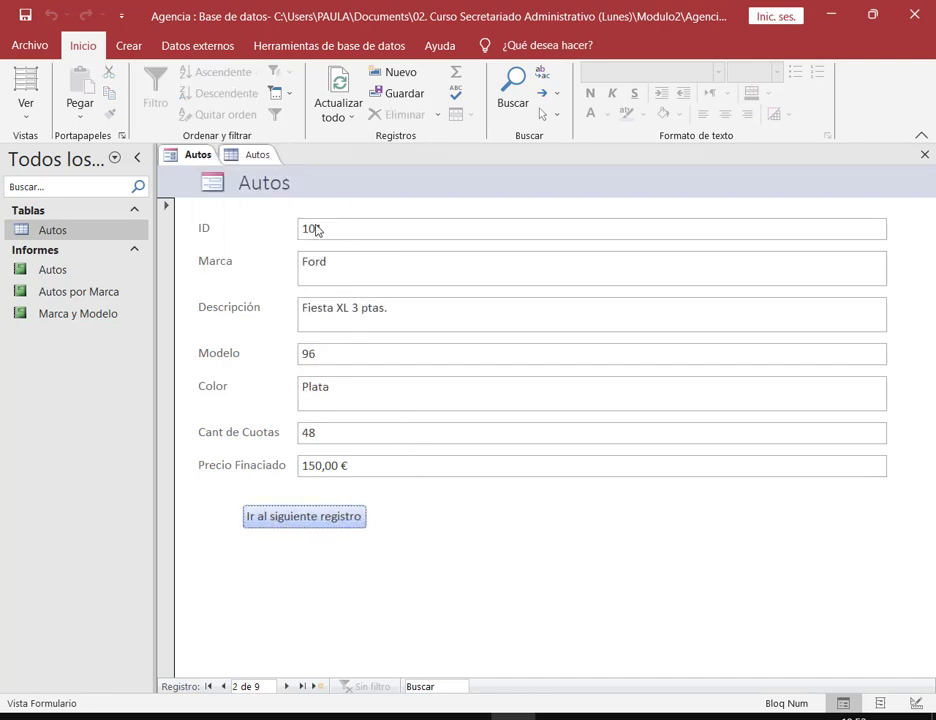
click(296, 524)
click(296, 524)
click(296, 524)
click(296, 524)
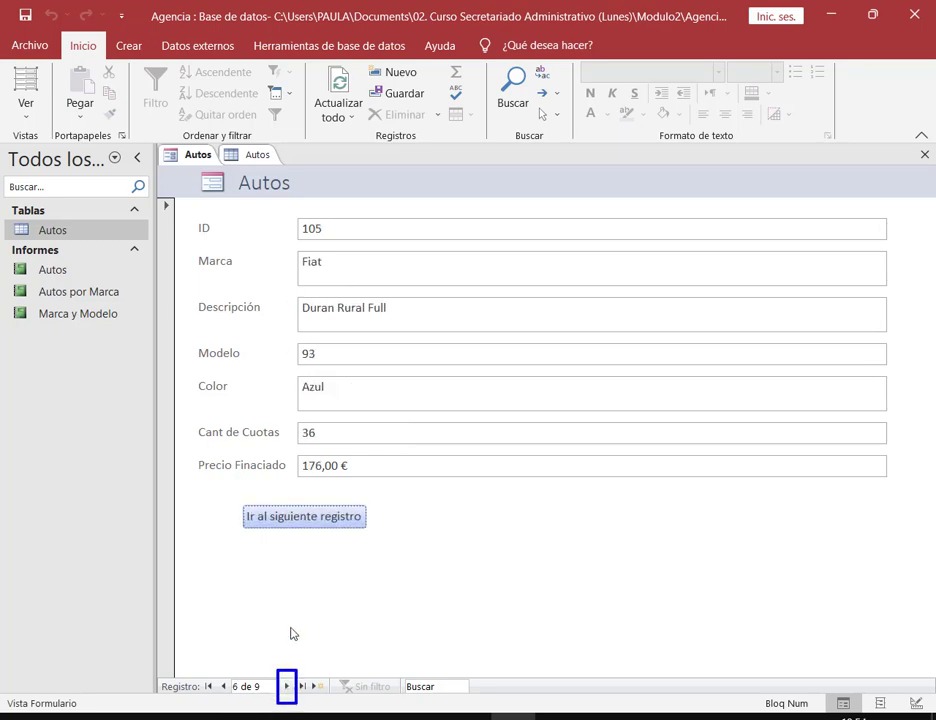
click(265, 512)
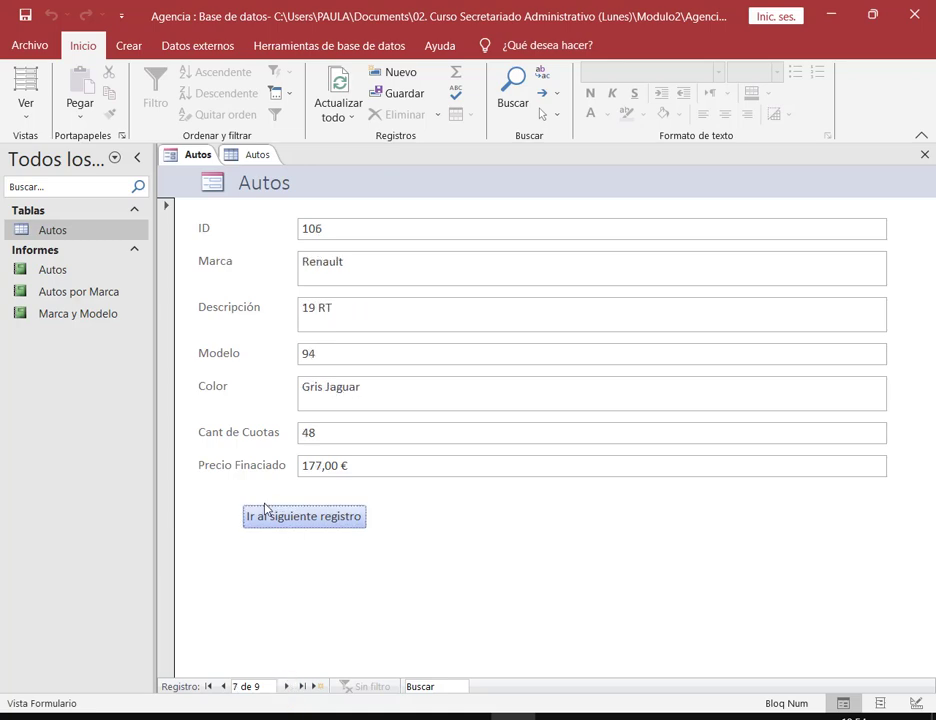
drag(234, 494, 394, 554)
drag(347, 599, 338, 530)
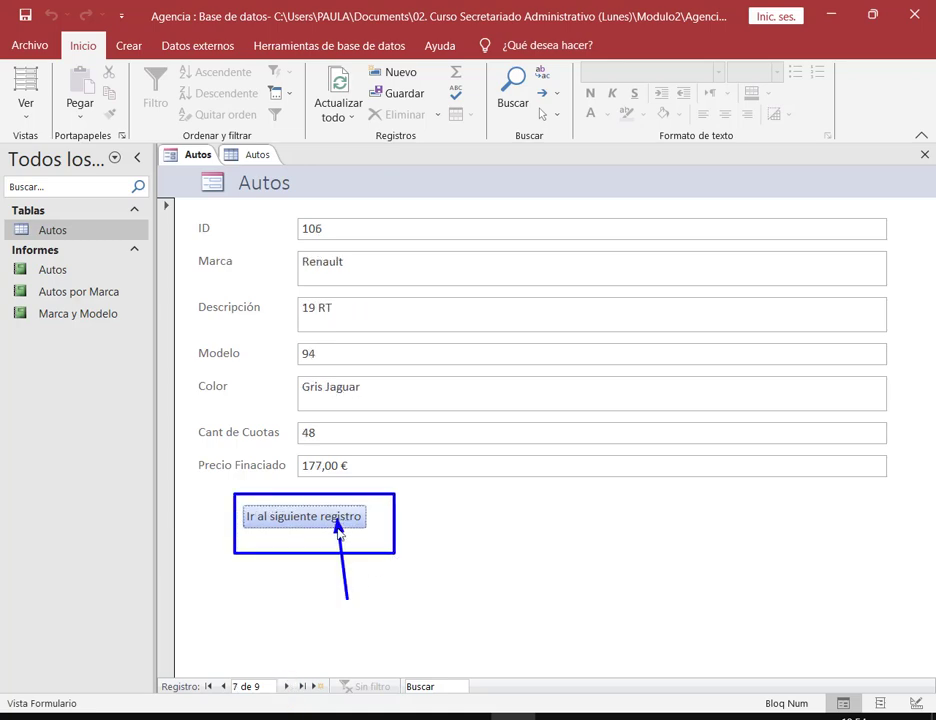
click(328, 518)
click(355, 518)
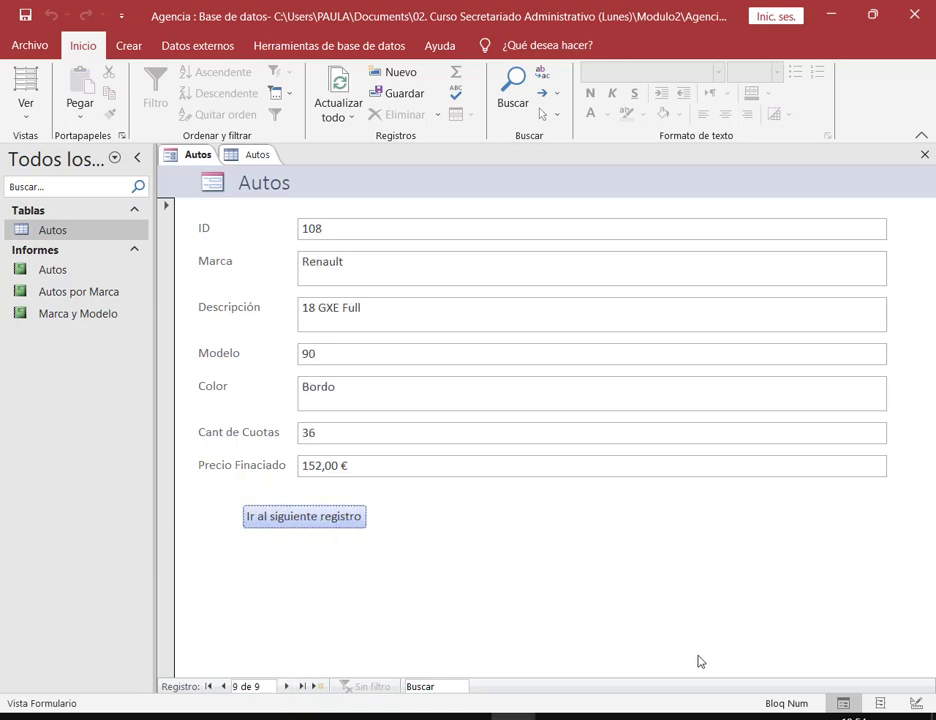
Step: Return the form to Design view and shift the Ir al siguiente registro button right so it starts at about 5.3 cm
right_click(201, 161)
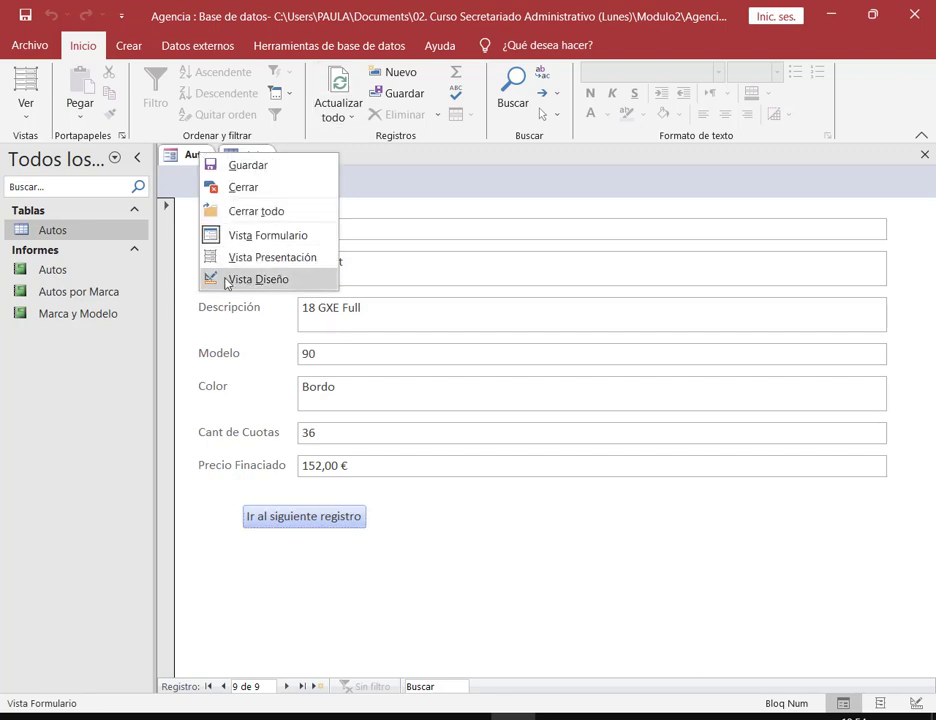
click(258, 280)
drag(352, 576, 464, 577)
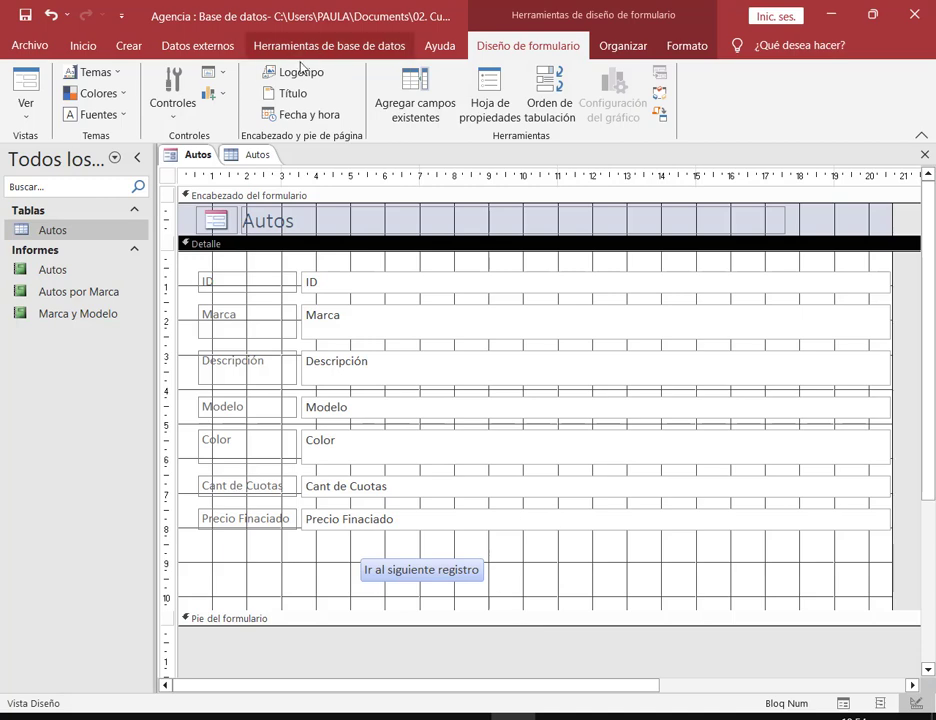
Step: Insert a command button left of the Ir al siguiente registro button and assign it the Ir al registro anterior action
click(168, 110)
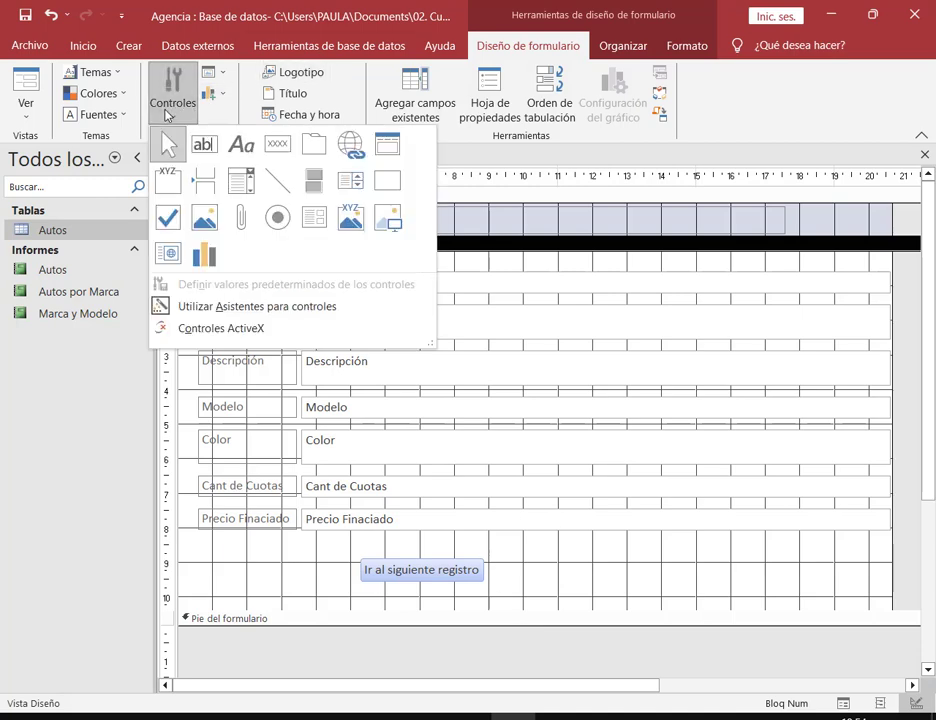
click(282, 158)
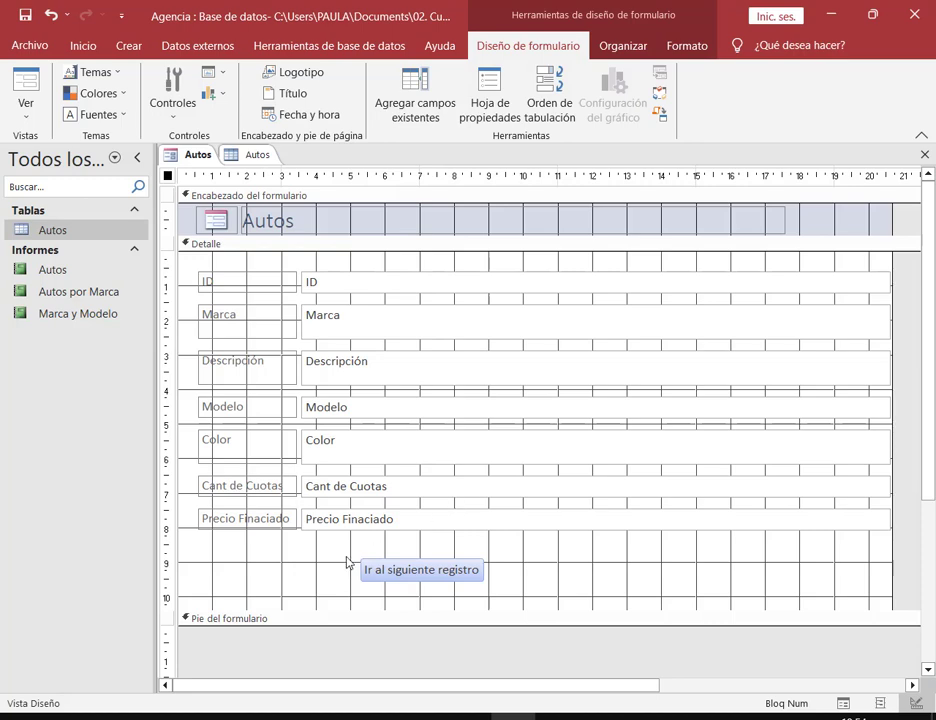
drag(348, 558, 254, 585)
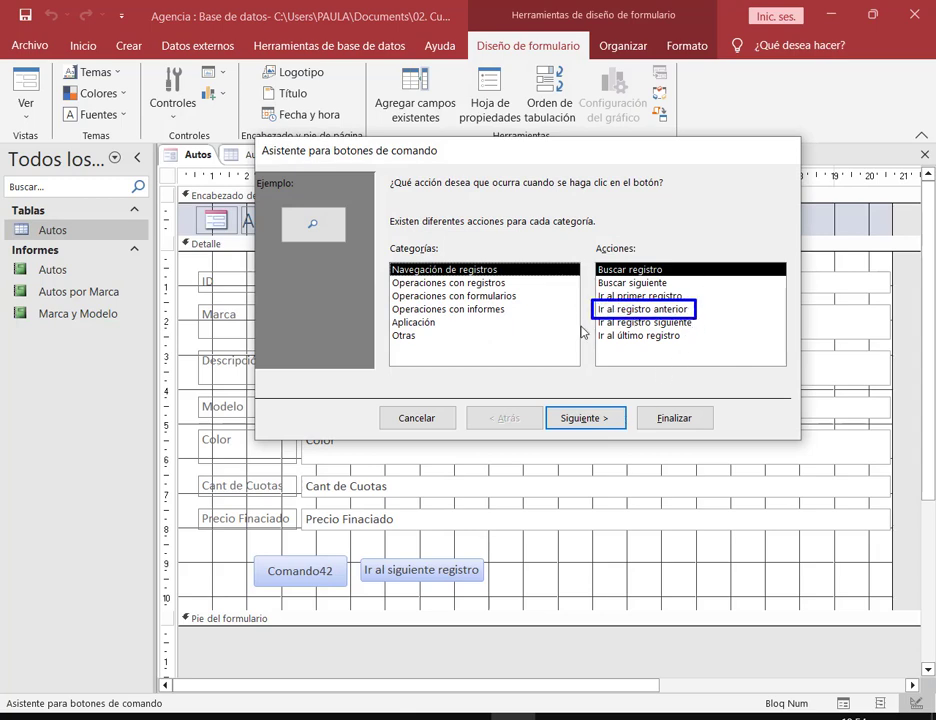
click(665, 309)
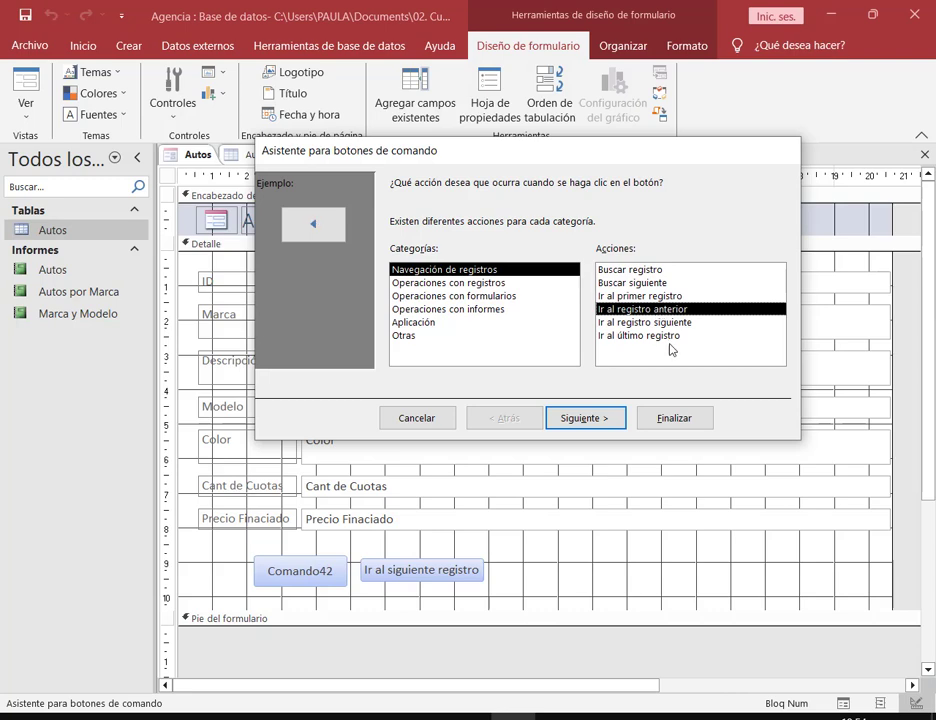
click(605, 420)
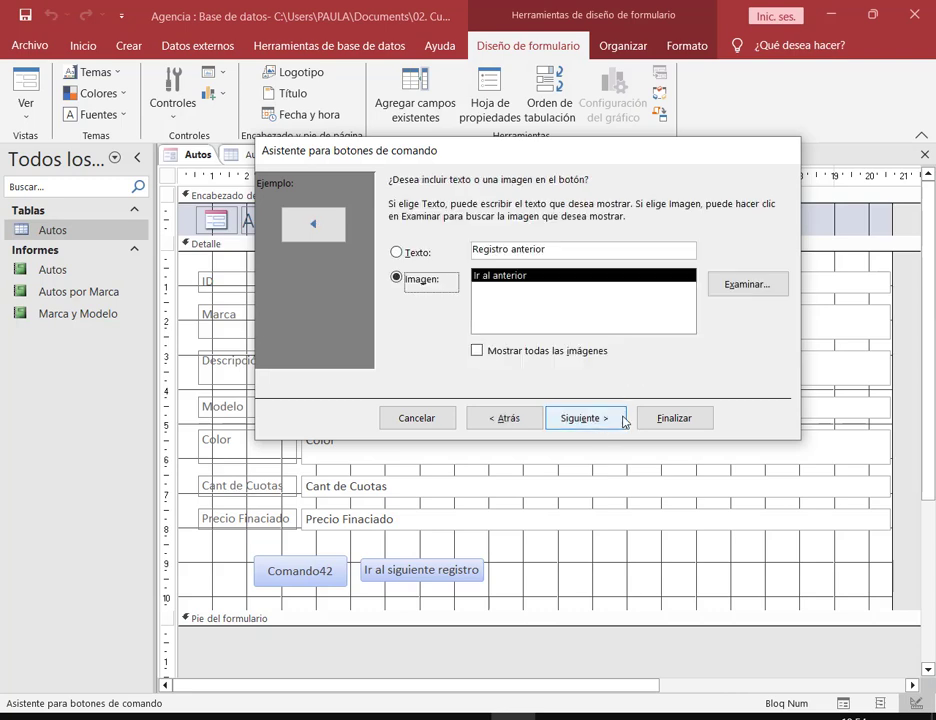
Step: Make the new button show the text Ir al registro anterior and finish the wizard, keeping the default button name
click(396, 253)
click(475, 256)
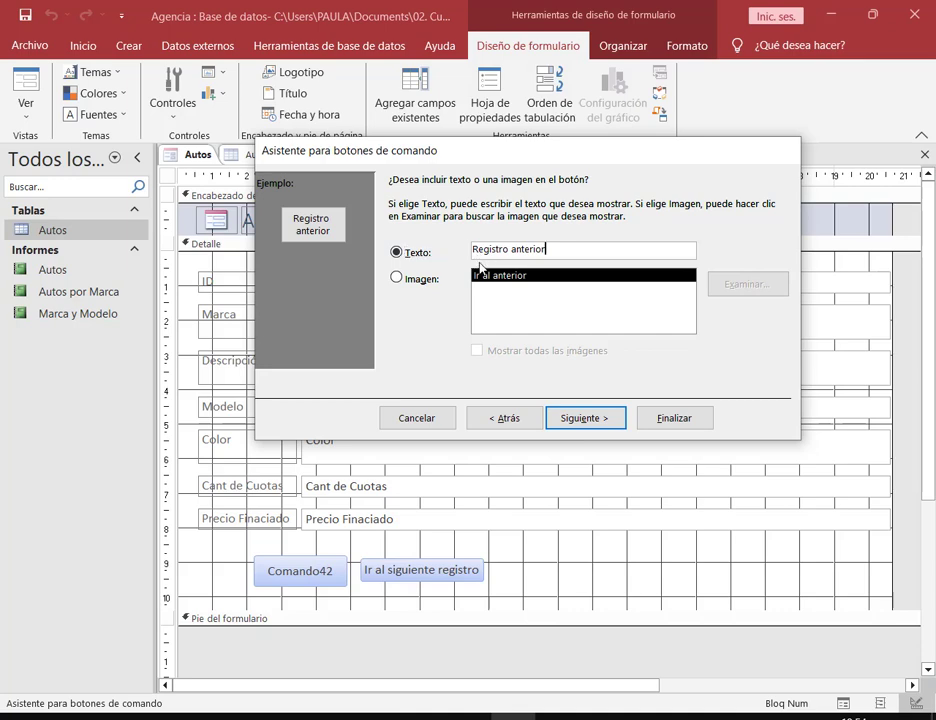
drag(511, 253, 296, 259)
key(BackSpace)
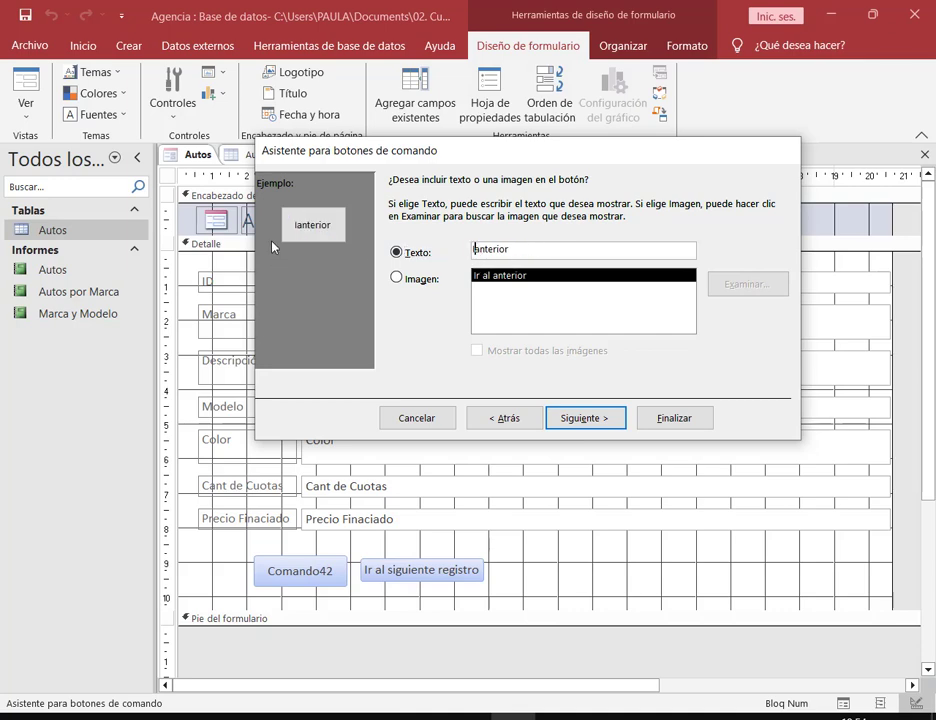
text(Ir al registro)
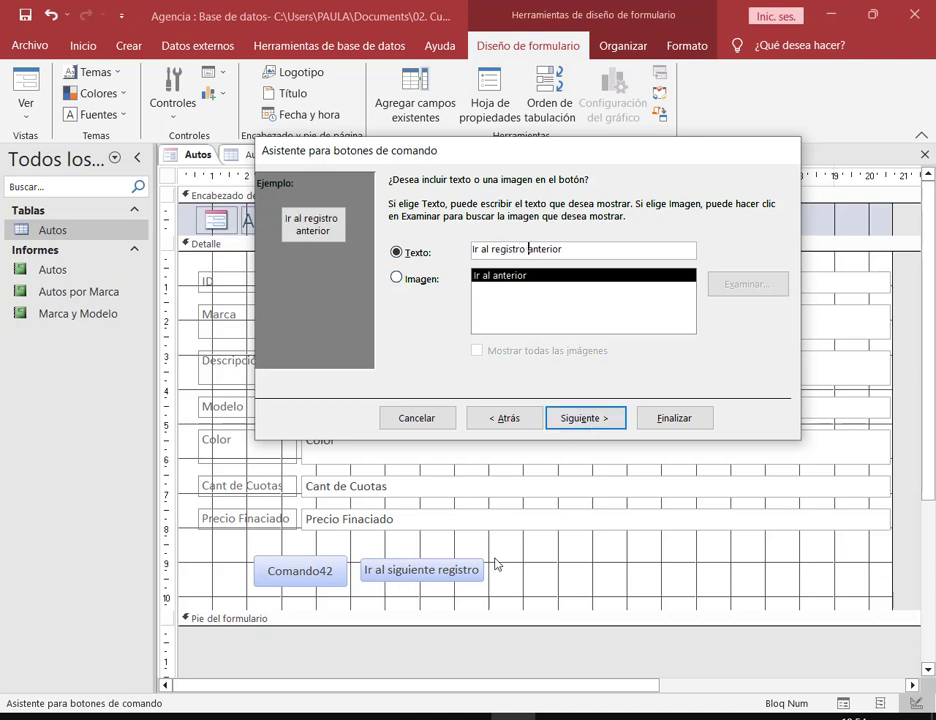
click(592, 417)
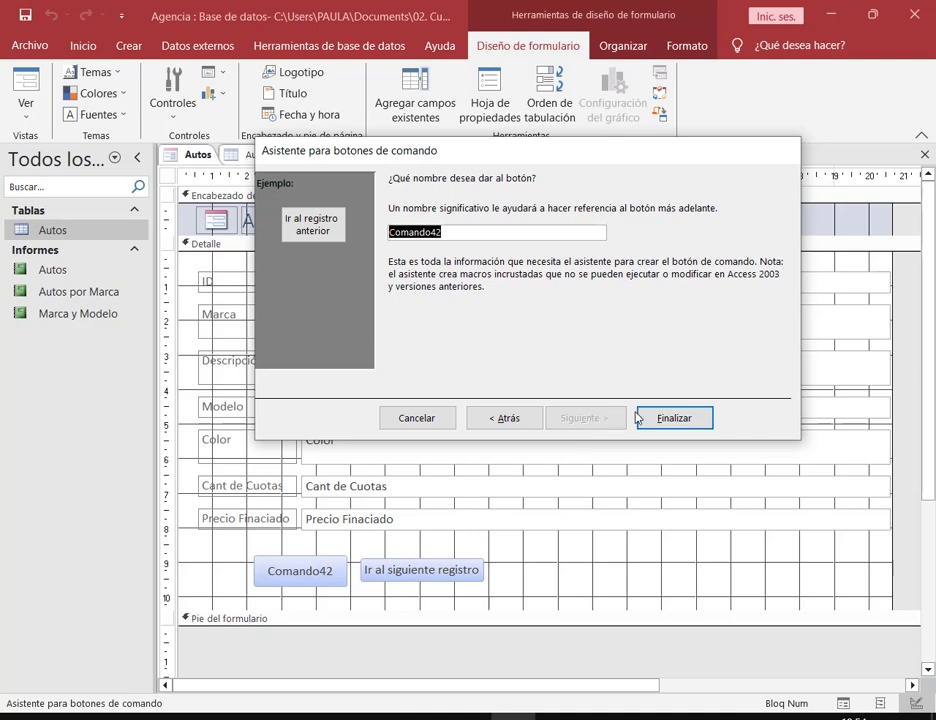
click(673, 420)
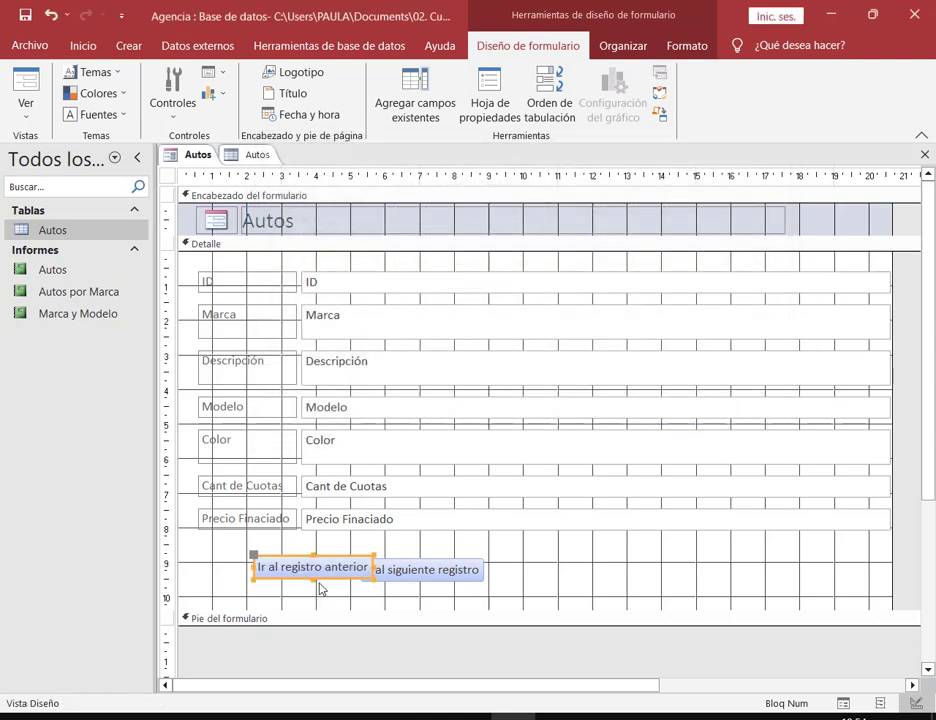
Step: Move the Ir al registro anterior button left, level with and clear of the Ir al siguiente registro button, and switch to Form view
drag(336, 582, 309, 585)
click(537, 587)
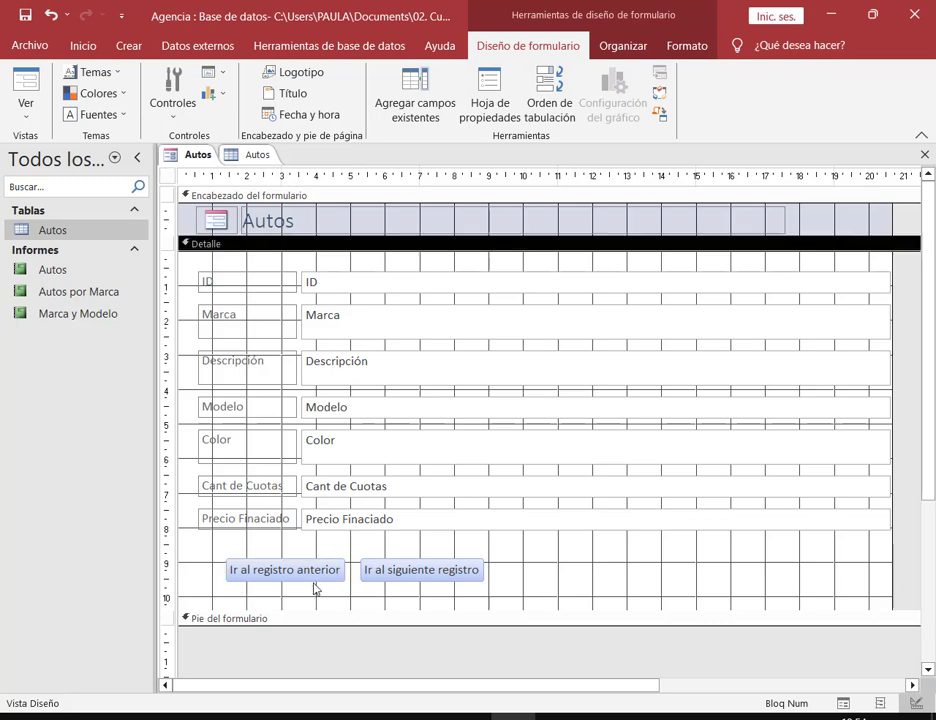
right_click(178, 162)
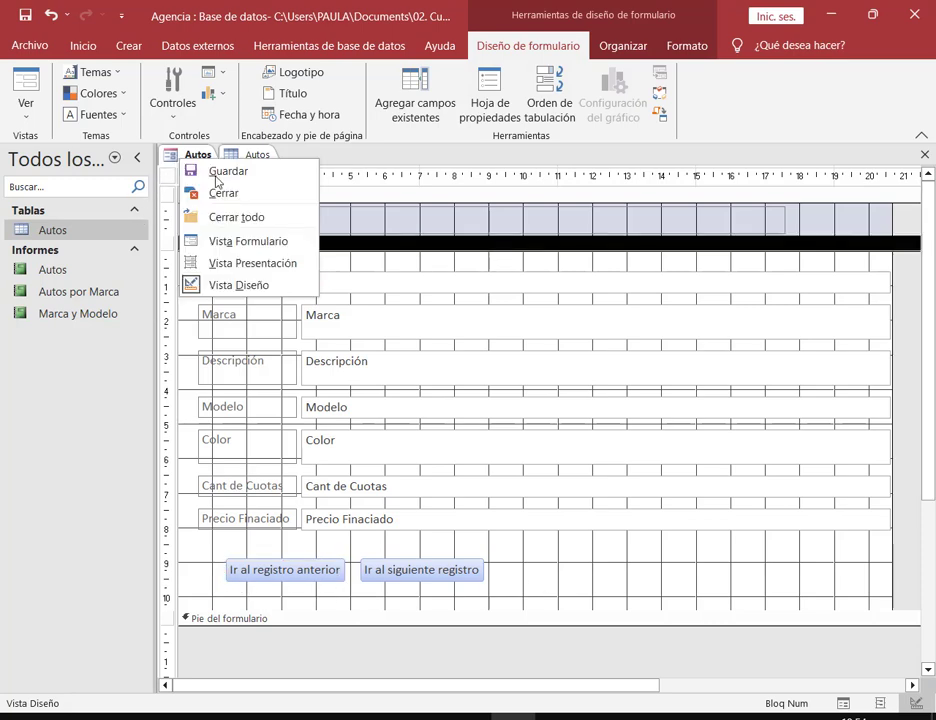
click(217, 240)
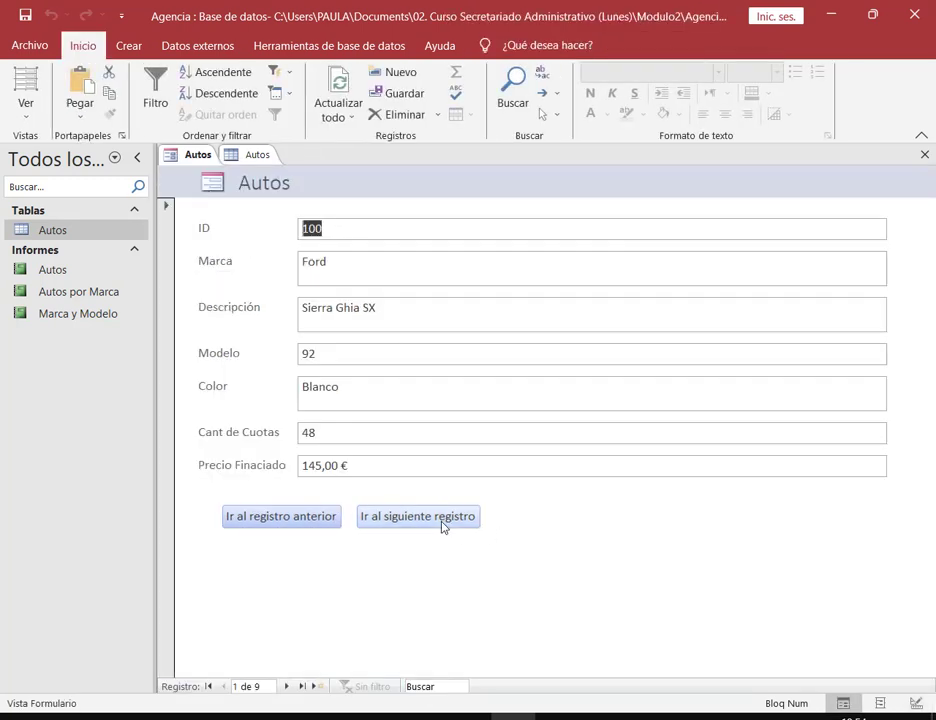
Step: Test the Ir al siguiente registro and Ir al registro anterior buttons by moving forwards and backwards through the records several times
click(443, 522)
click(443, 522)
click(443, 522)
click(443, 522)
click(443, 522)
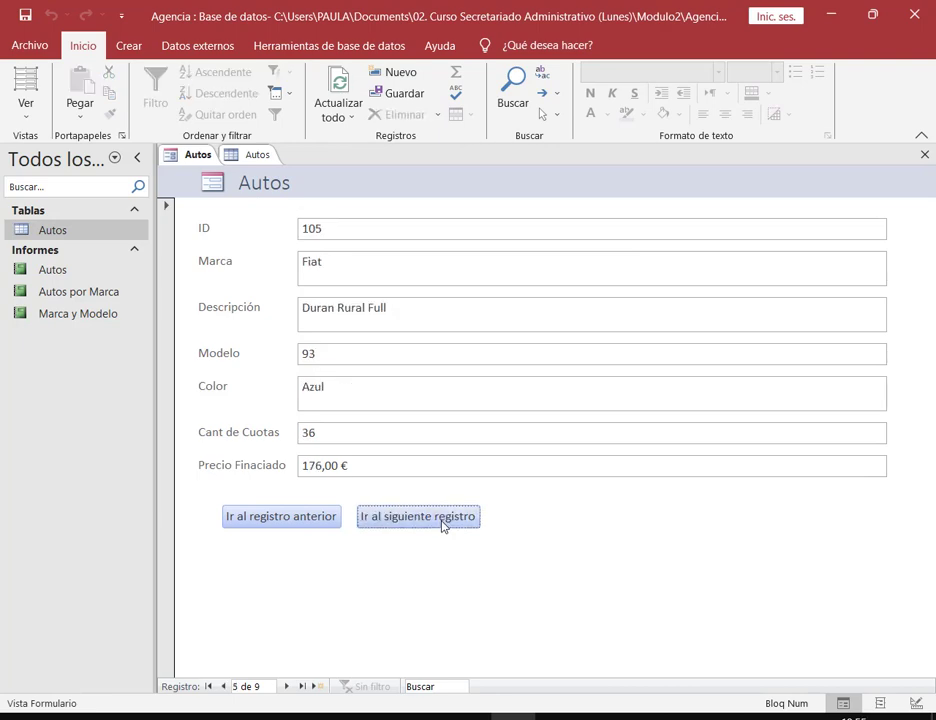
click(276, 518)
click(276, 518)
click(276, 518)
click(276, 518)
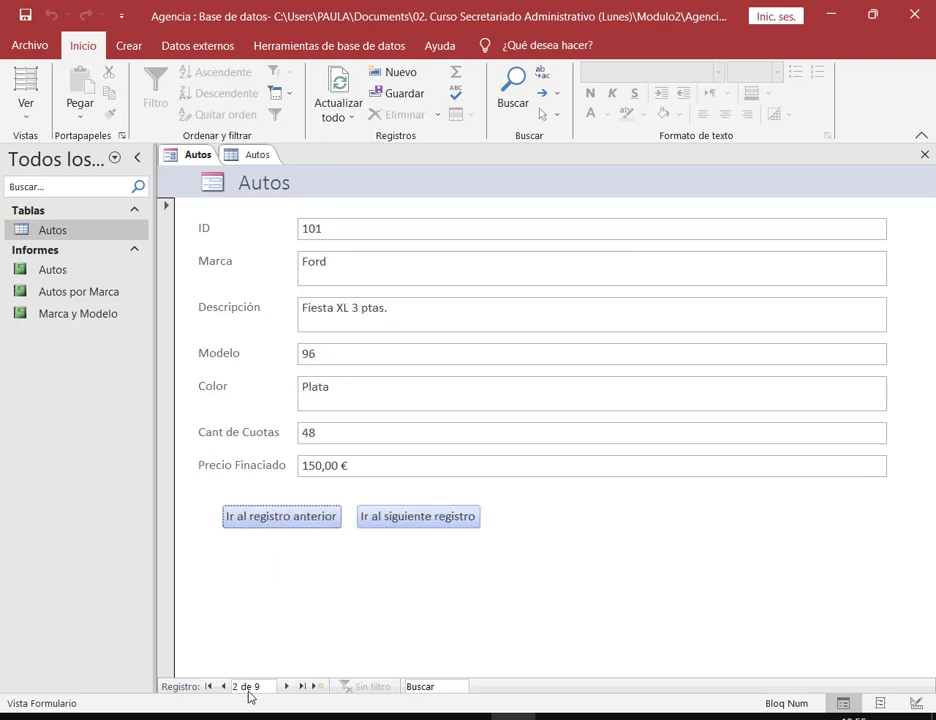
click(368, 522)
click(368, 522)
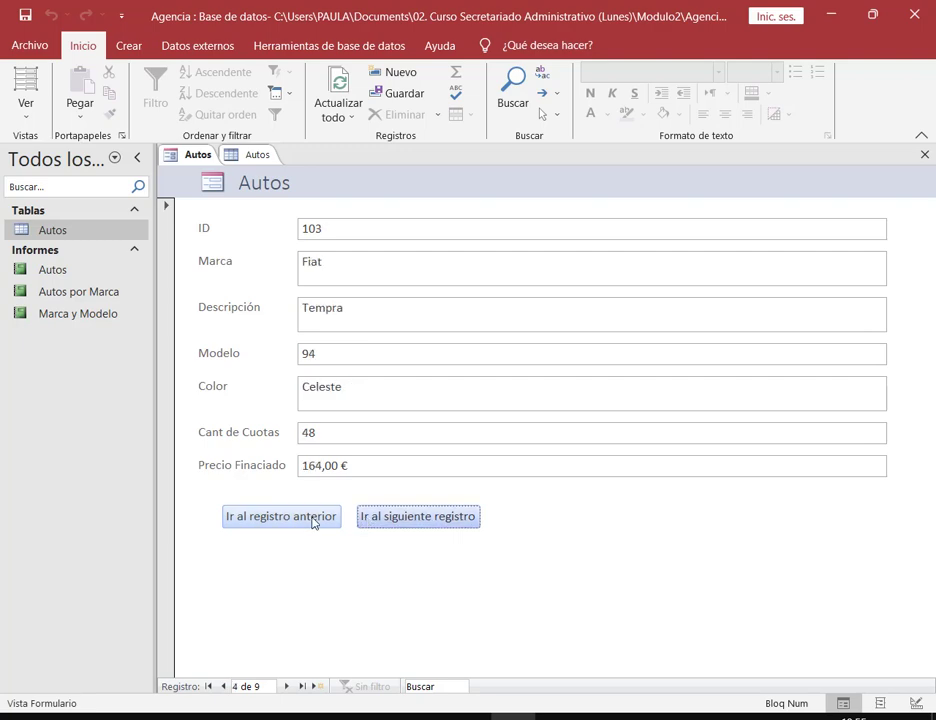
click(313, 524)
click(393, 522)
click(328, 517)
click(328, 517)
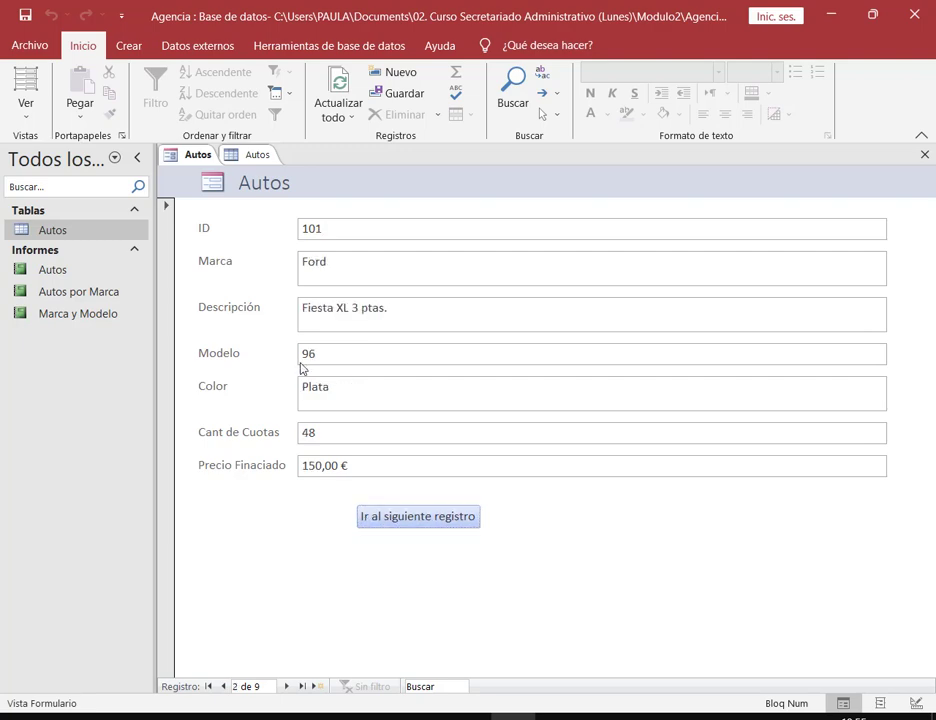
Step: Return the form to Design view and shift both navigation buttons right so that Ir al registro anterior starts at about 4.7 cm
right_click(192, 162)
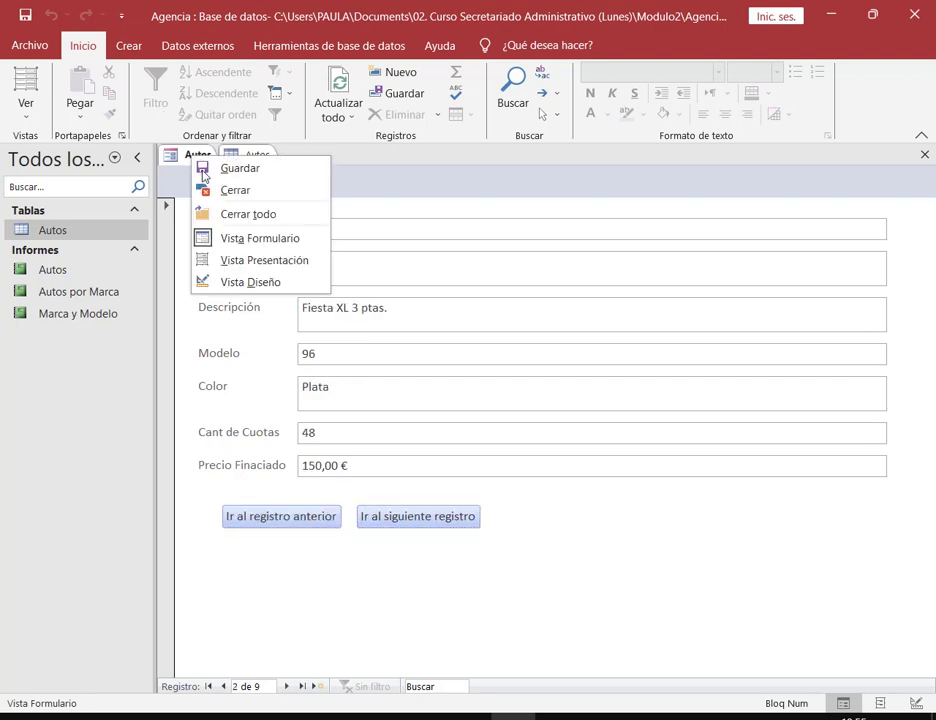
click(243, 284)
drag(297, 593, 510, 575)
click(700, 580)
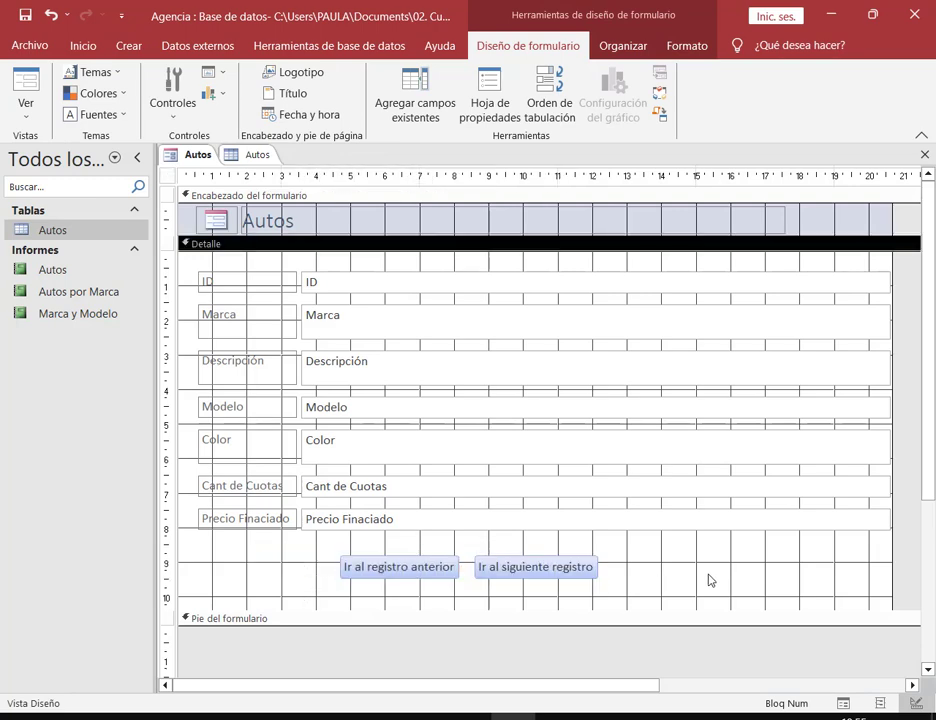
Step: Insert a command button right of the Ir al siguiente registro button and assign it the Ir al último registro action
click(176, 108)
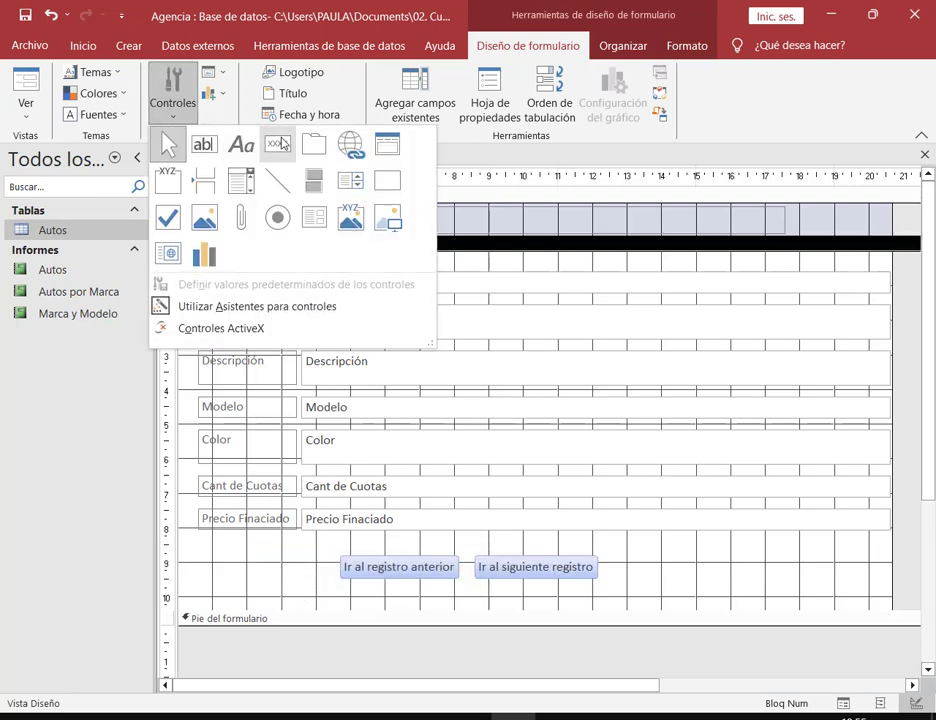
click(208, 105)
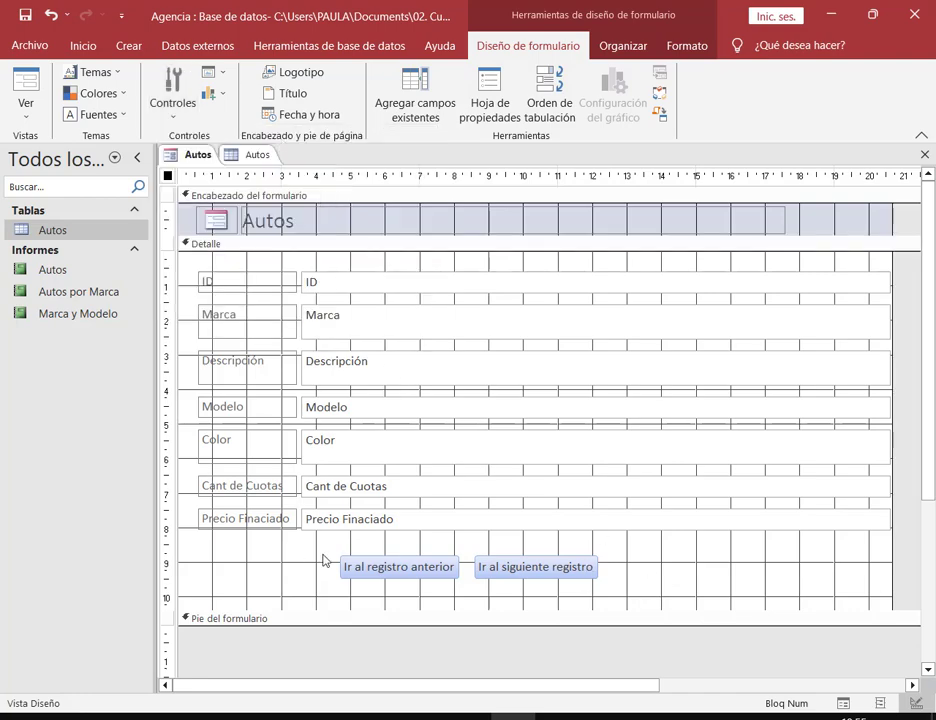
drag(617, 556, 735, 584)
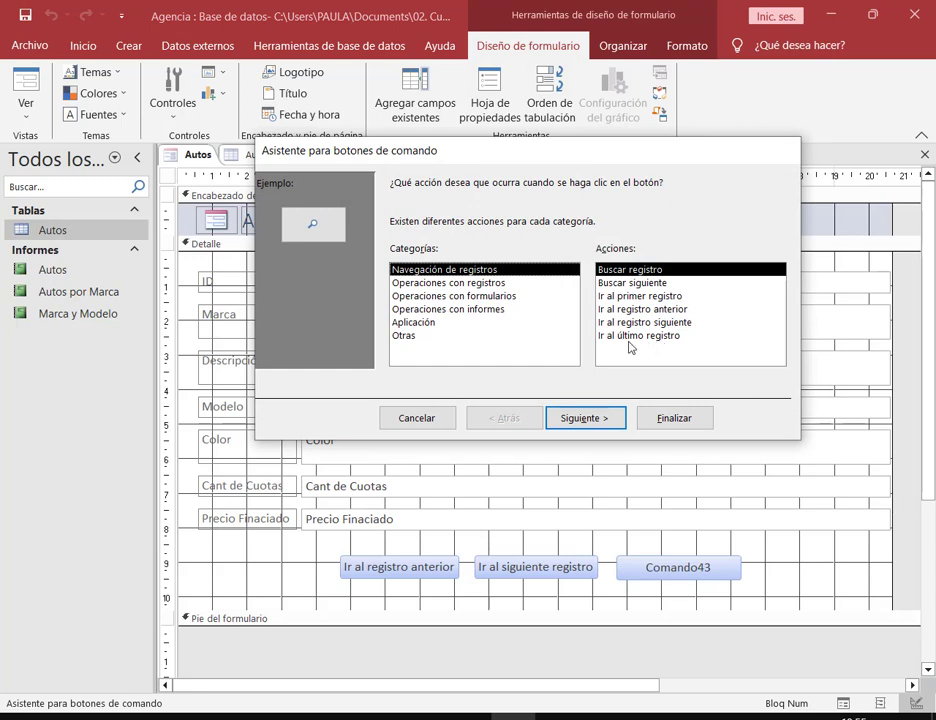
click(673, 337)
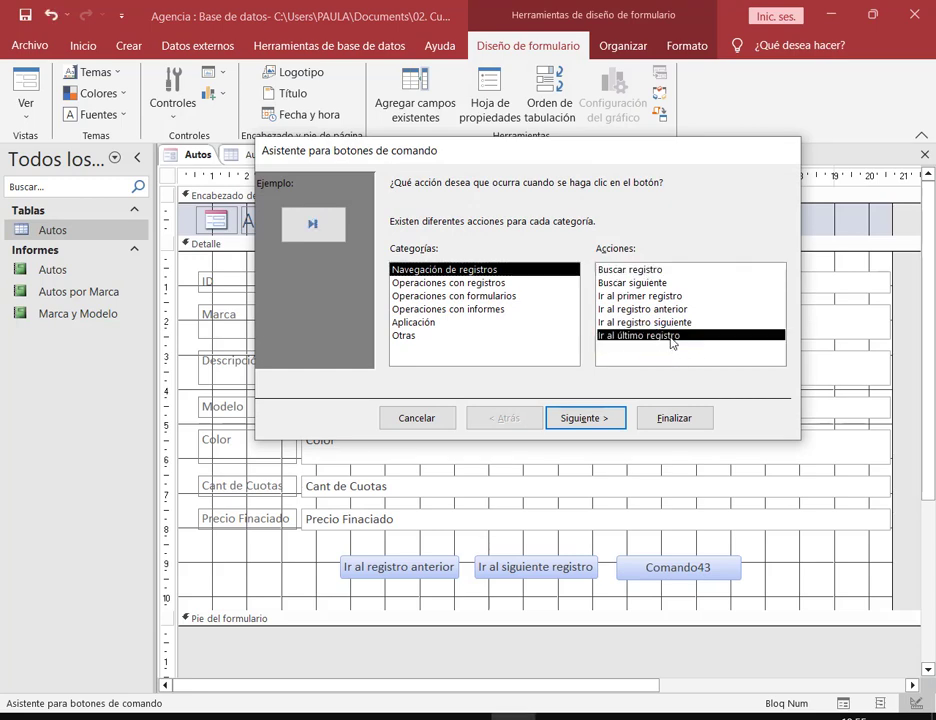
click(586, 418)
Step: Make the new button show the text Ir al Último registro and finish the wizard, keeping the default button name
click(418, 253)
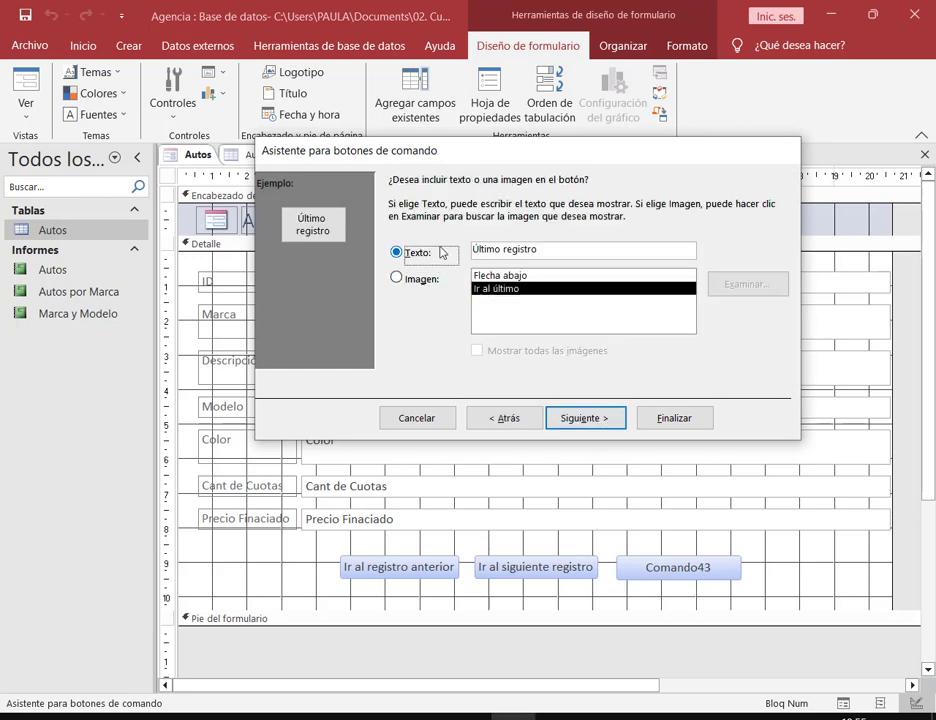
click(469, 252)
text(Ir a)
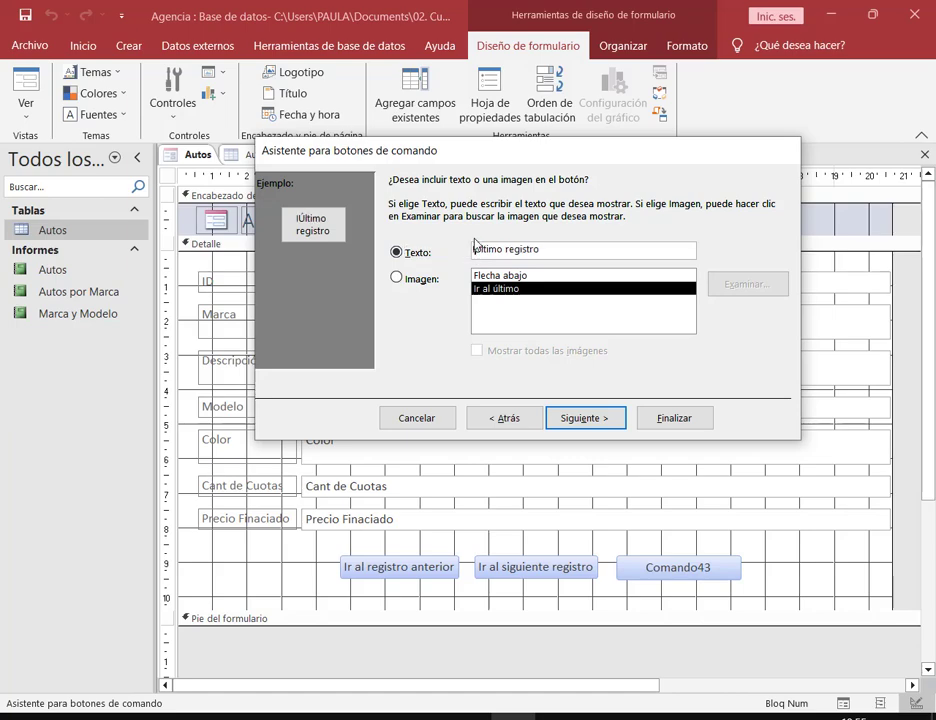
text(l)
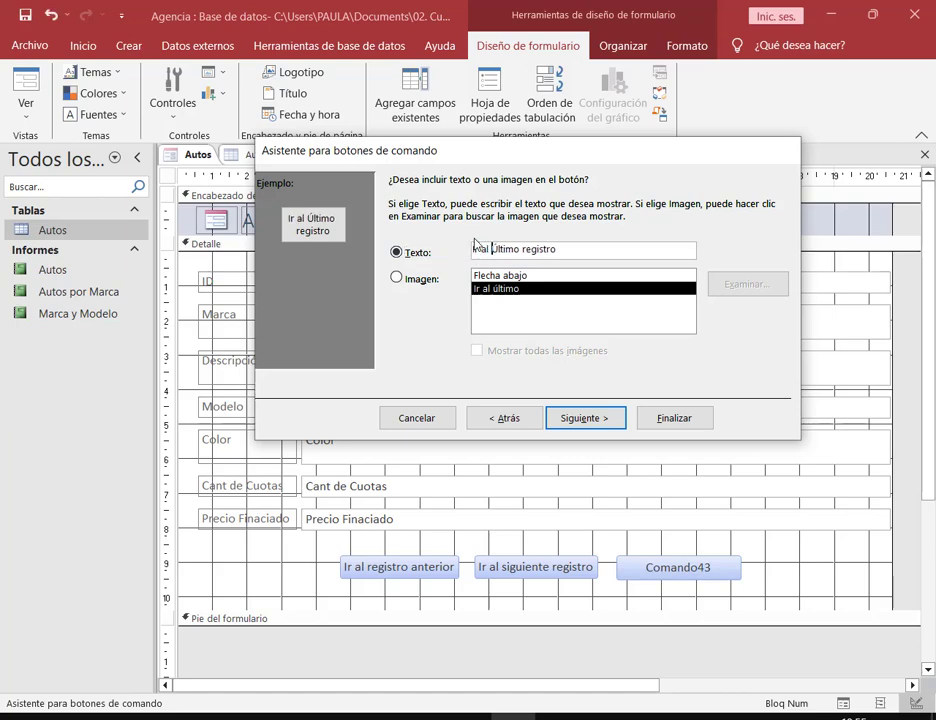
click(601, 420)
click(658, 418)
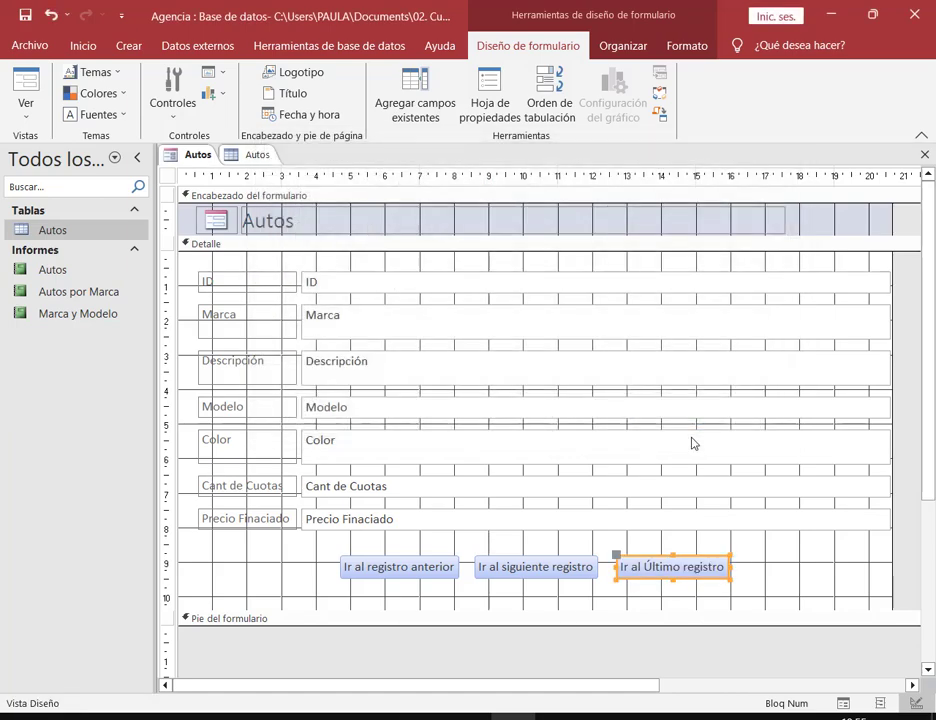
Step: Insert a command button left of the Ir al registro anterior button and assign it the Ir al primer registro action
click(170, 98)
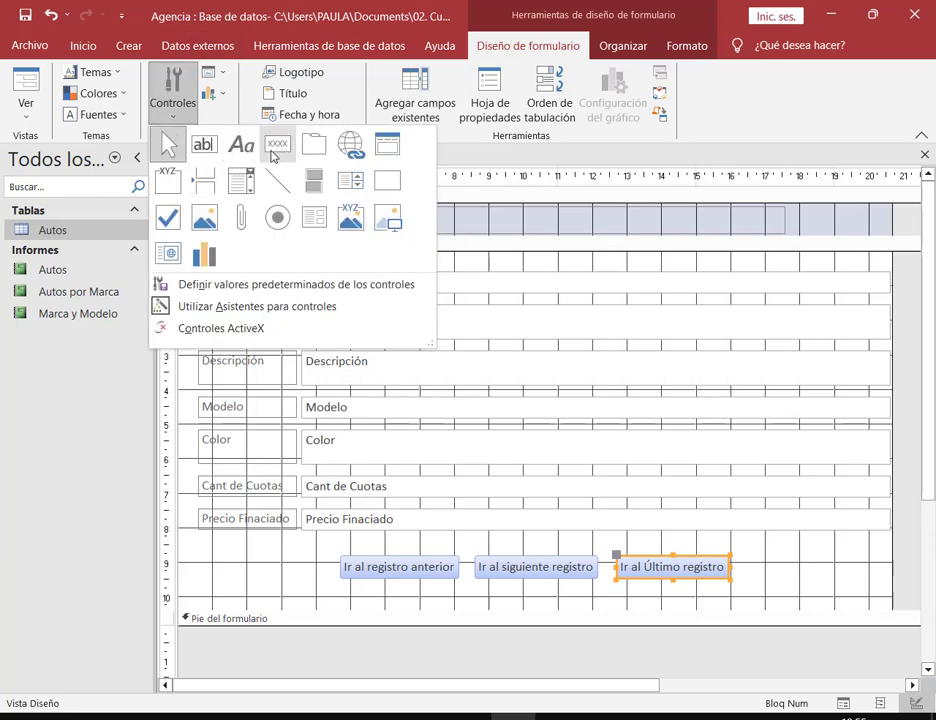
click(292, 605)
drag(198, 559, 332, 588)
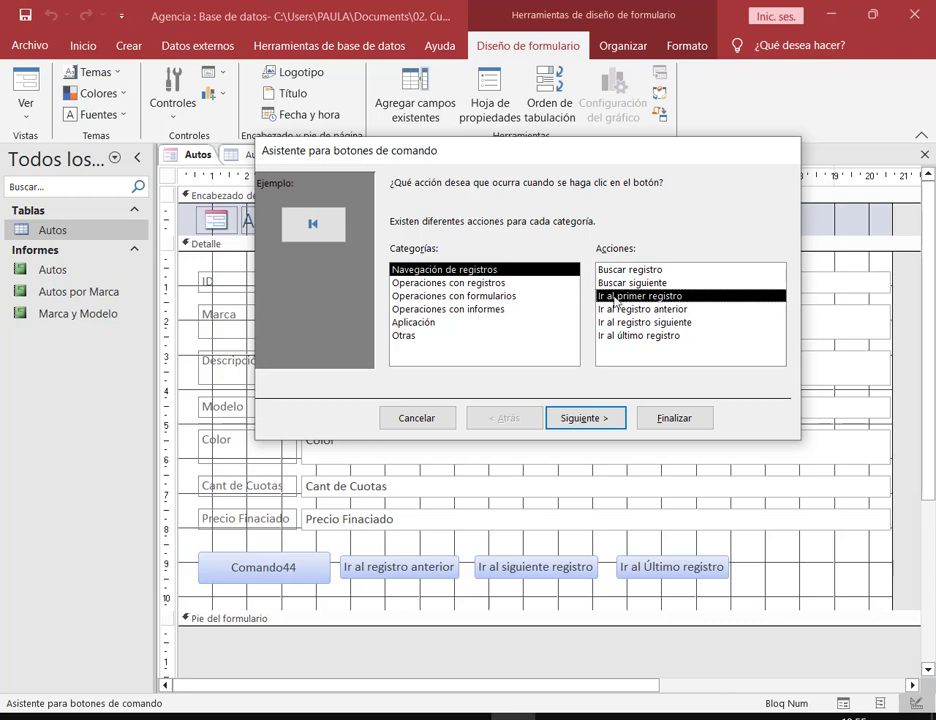
mouse_move(598, 292)
mouse_down()
mouse_move(694, 311)
mouse_move(603, 290)
mouse_move(627, 308)
mouse_up()
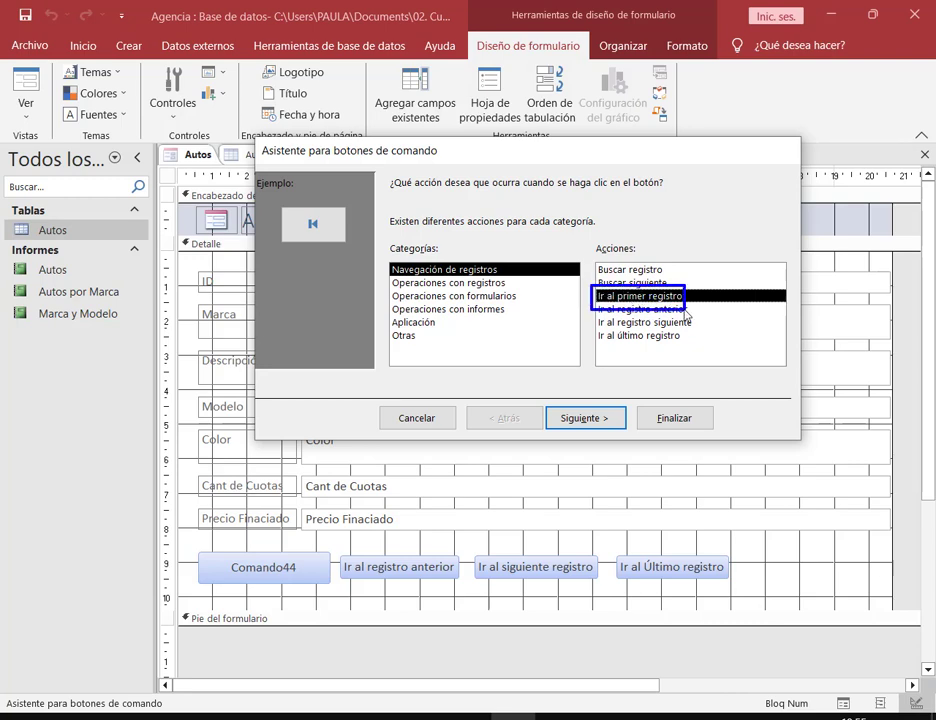
click(597, 418)
Step: Make the new button show the text Ir al Primer registro and finish the wizard, keeping the default button name
click(421, 255)
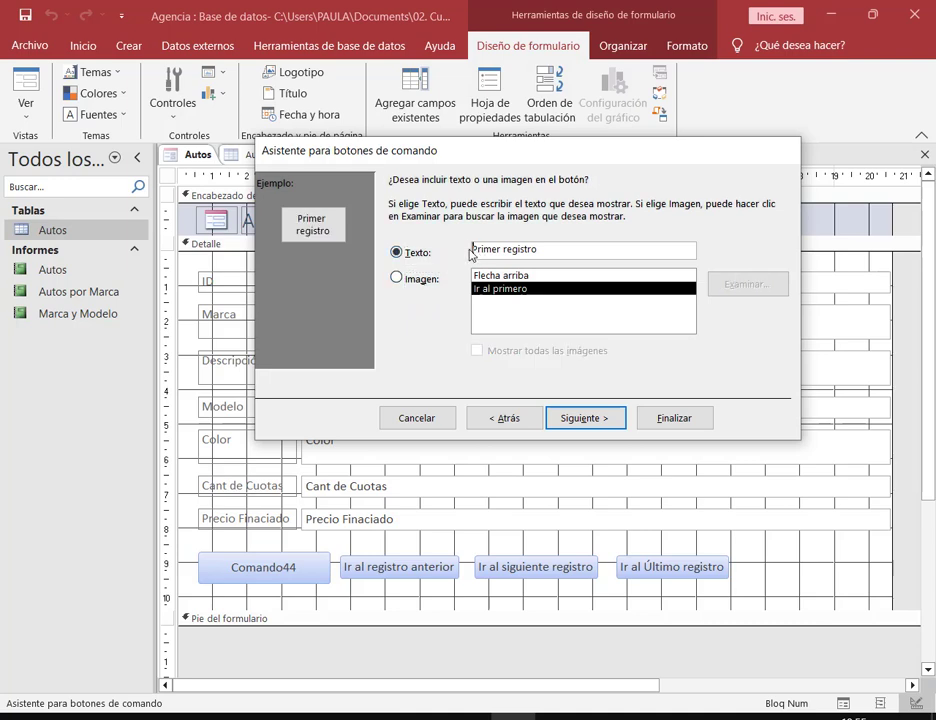
click(471, 252)
text(Ir al)
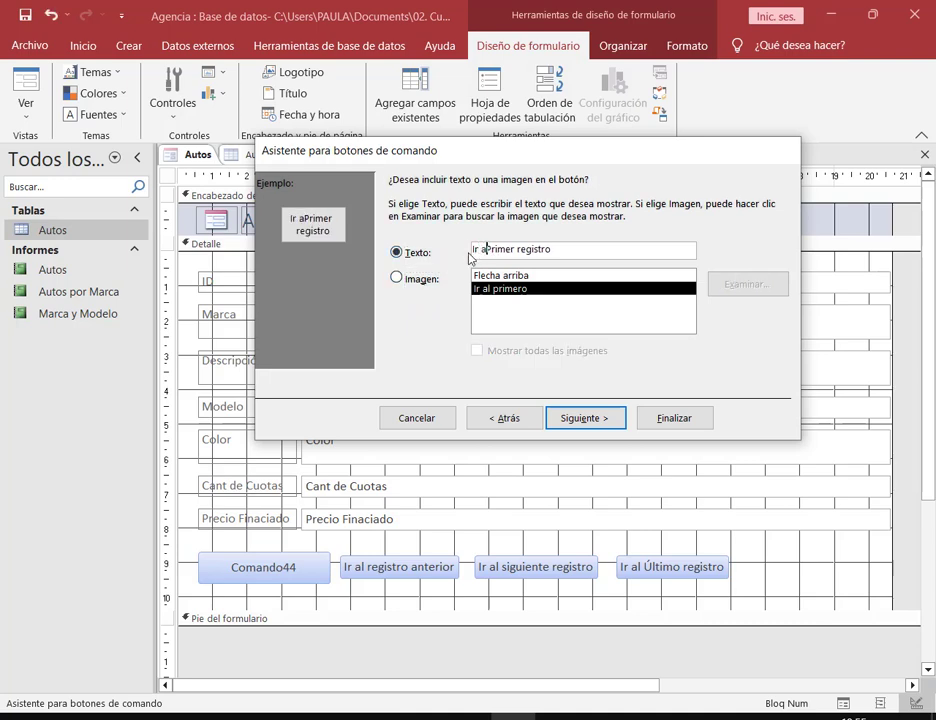
click(600, 418)
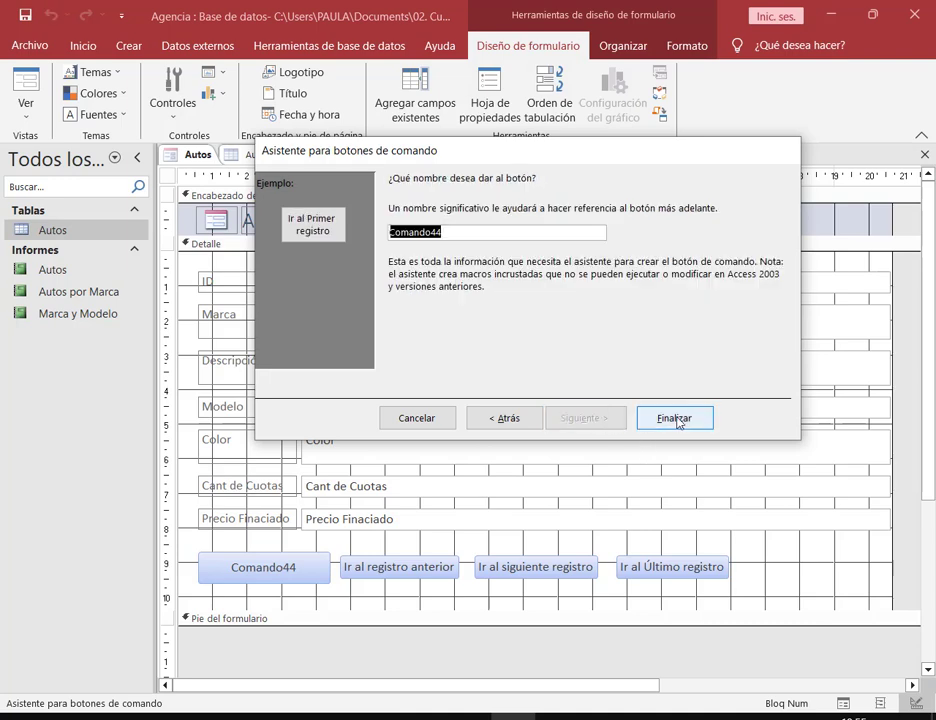
click(671, 418)
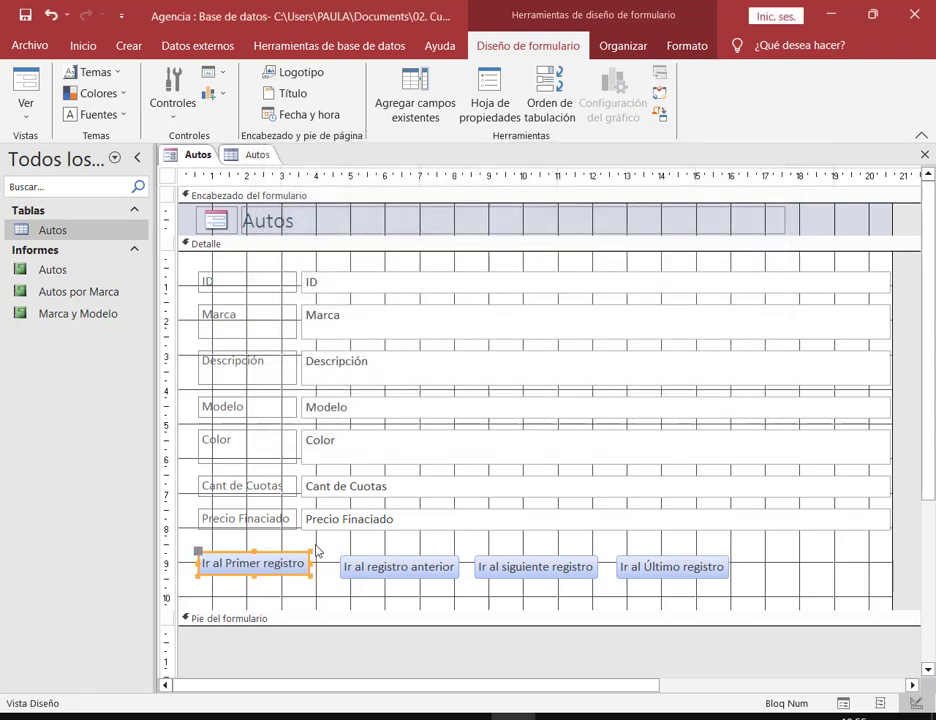
Step: Switch to Form view and test the next-, previous-, last- and first-record buttons
key(shift+Tab)
right_click(200, 160)
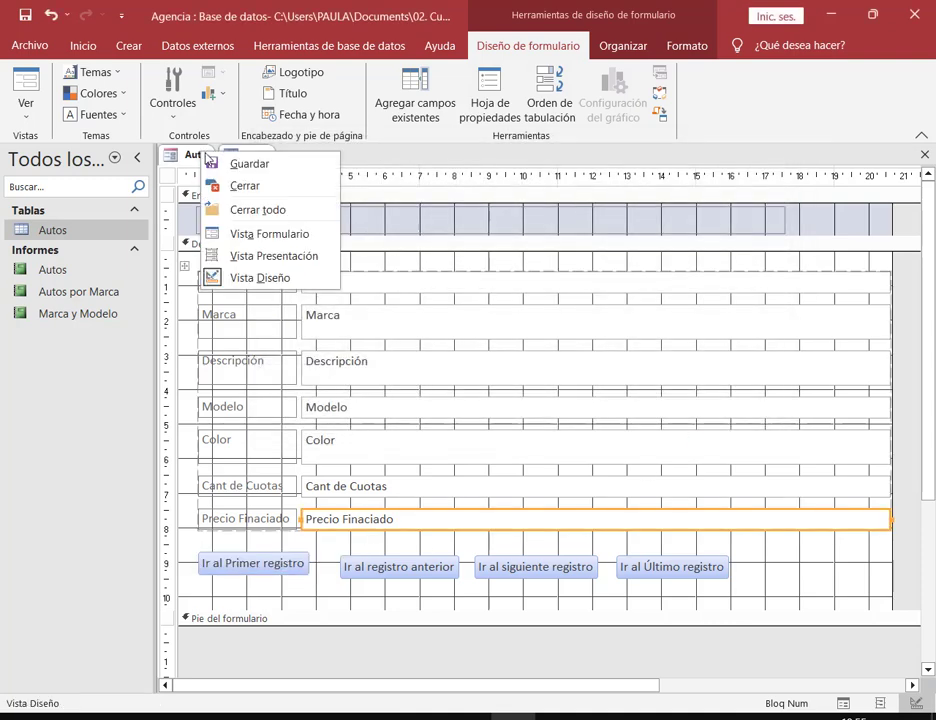
click(238, 234)
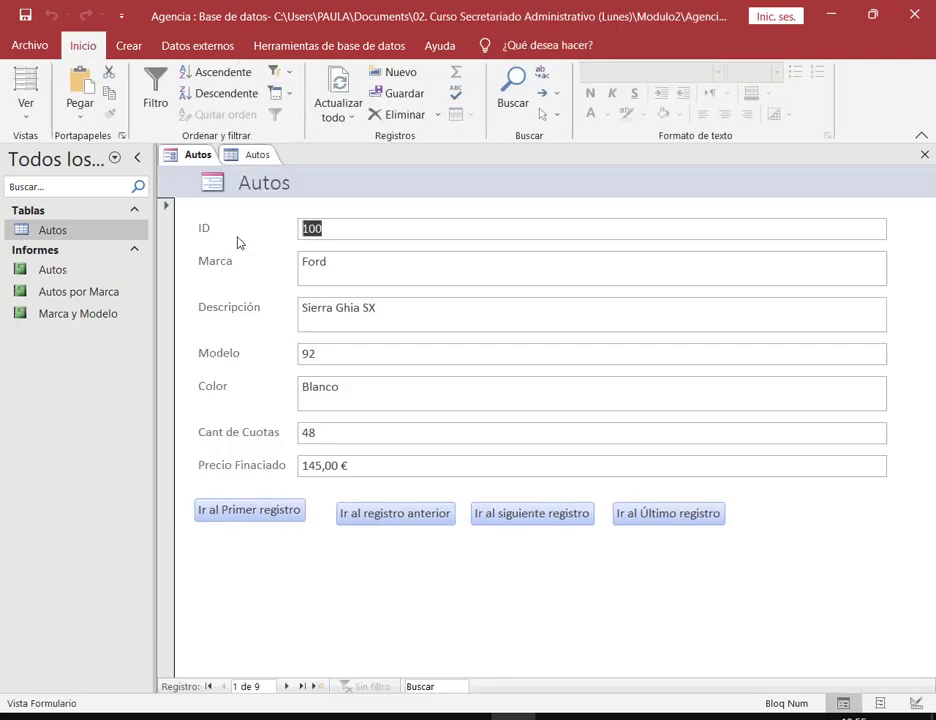
click(536, 513)
click(536, 513)
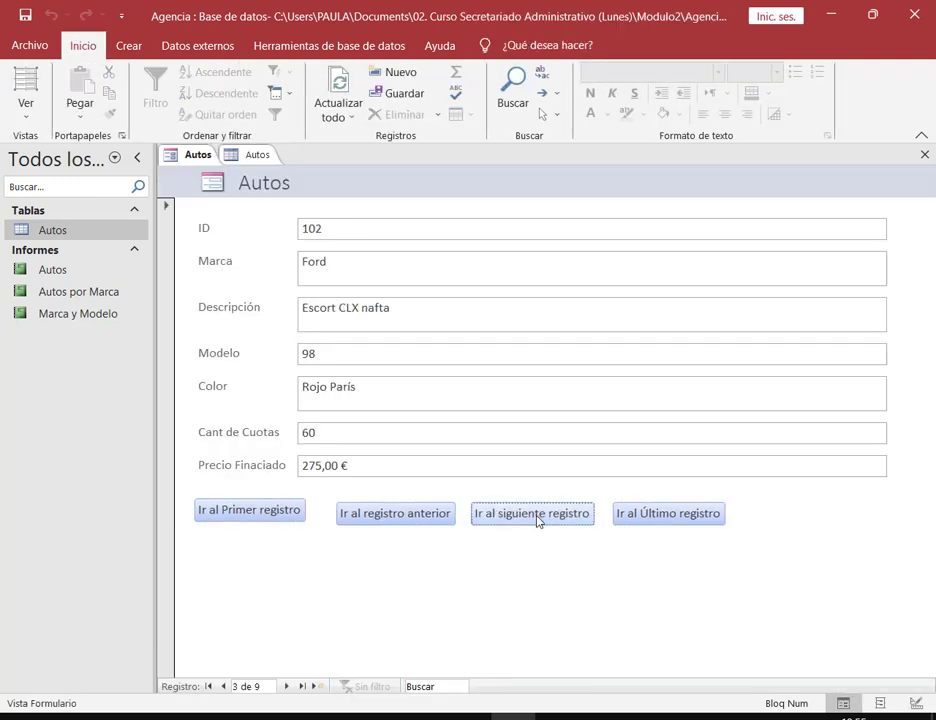
click(434, 520)
click(434, 520)
click(655, 521)
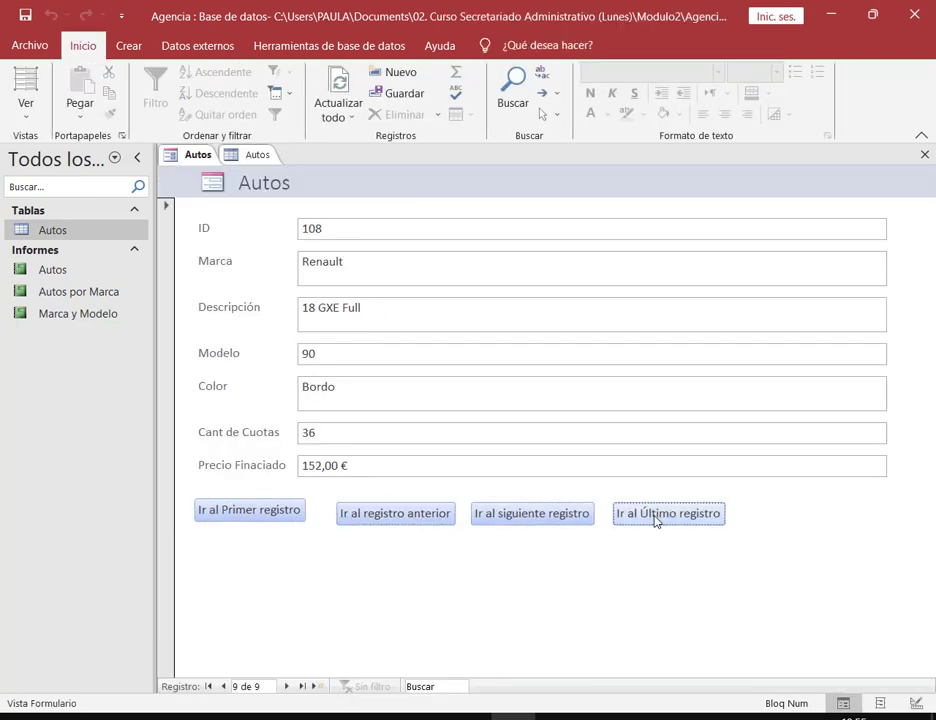
click(265, 512)
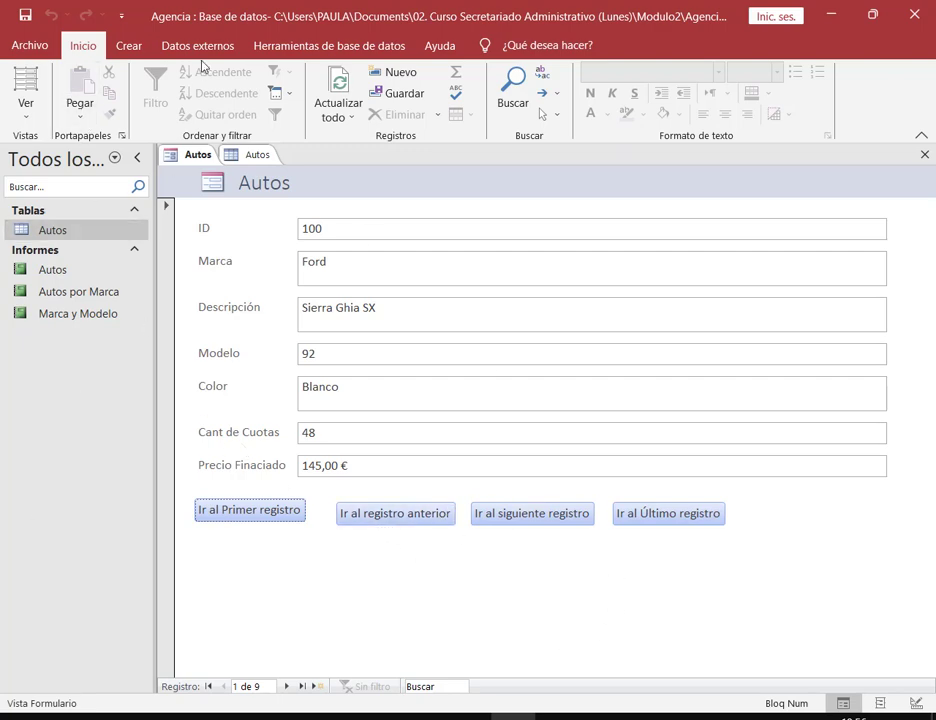
Step: Return the form to Design view and extend the Detalle section downward to a height of about 13 cm
right_click(190, 150)
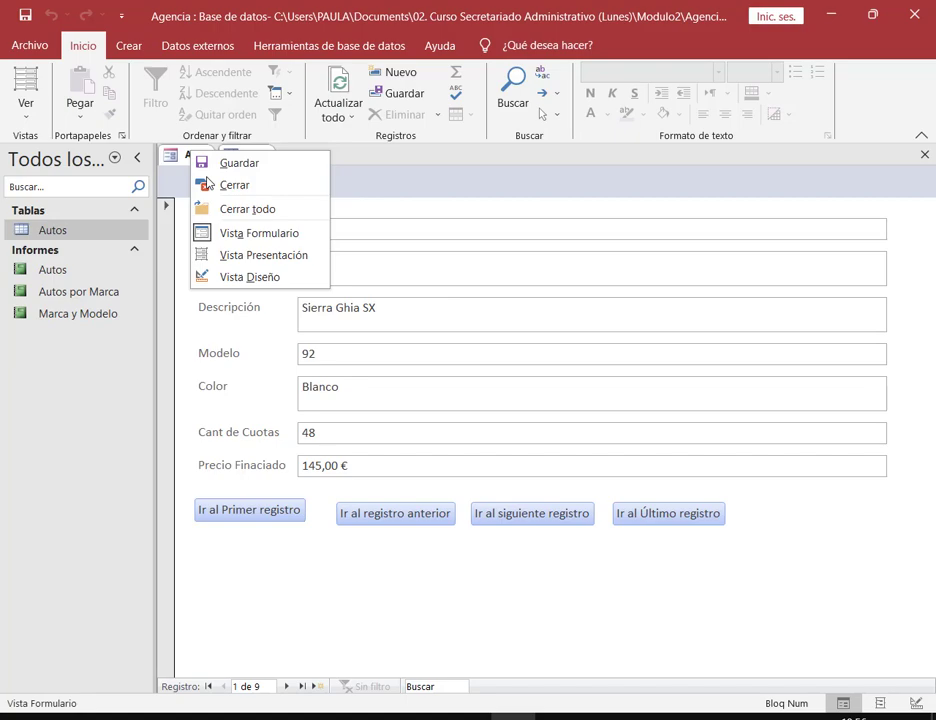
click(245, 277)
click(822, 592)
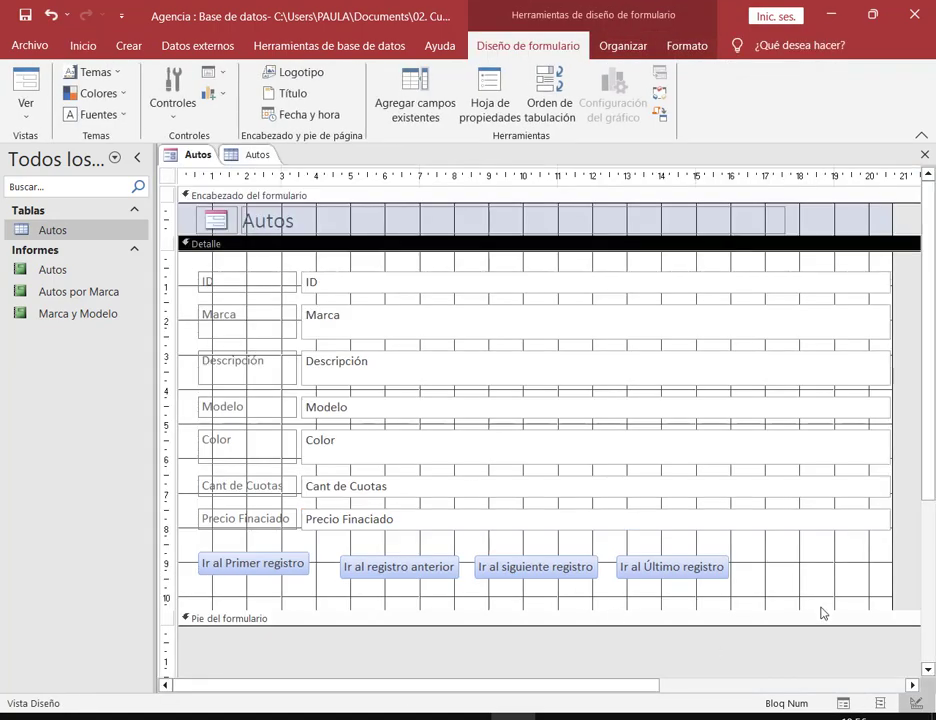
drag(821, 612, 826, 662)
scroll(810, 620, down, 3)
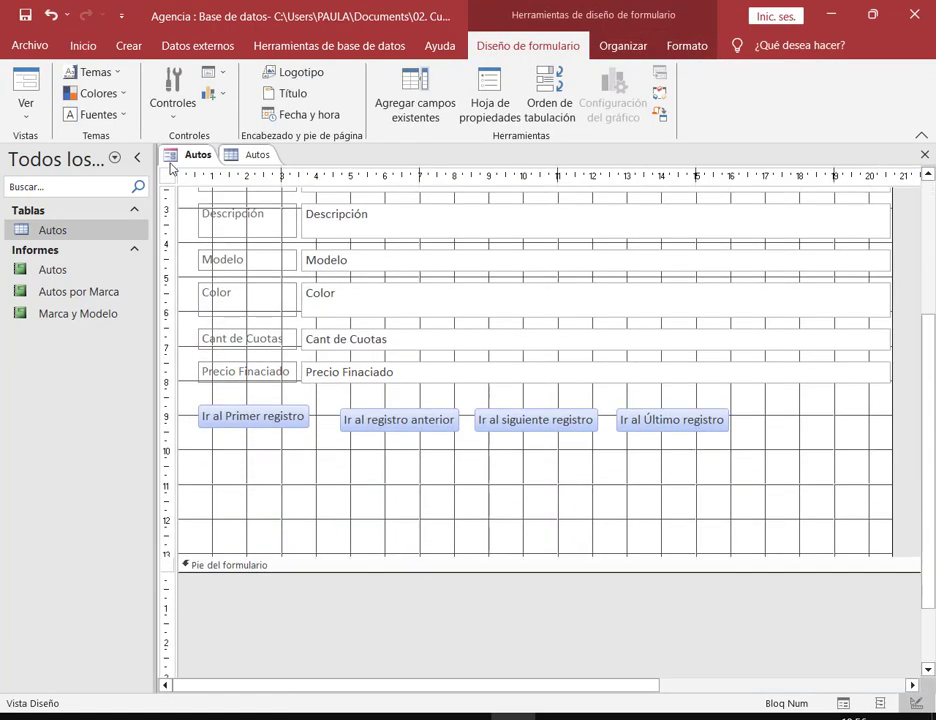
click(173, 108)
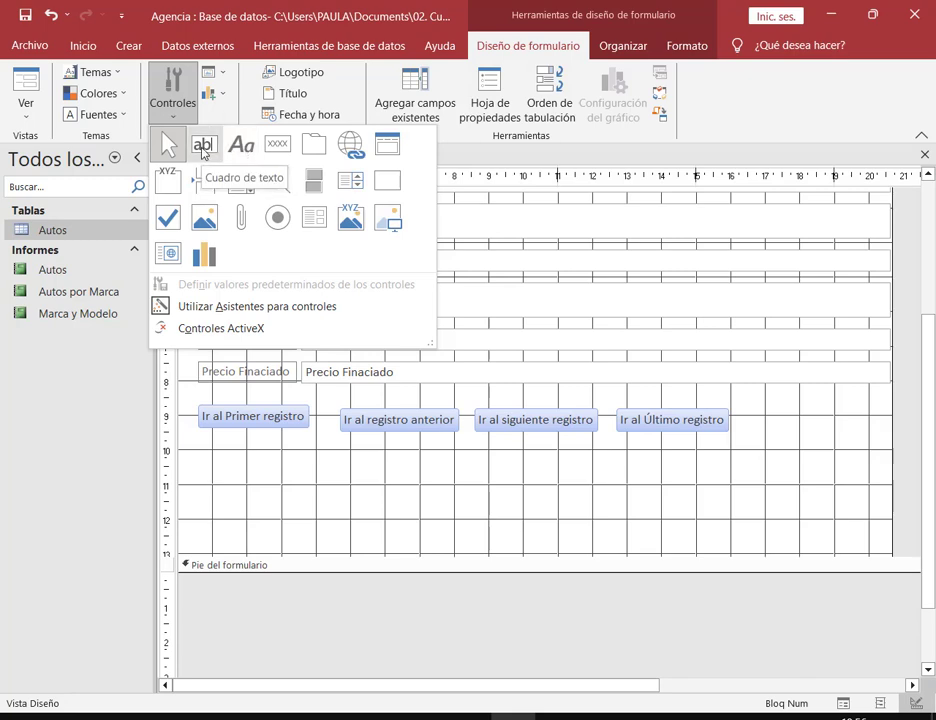
click(251, 505)
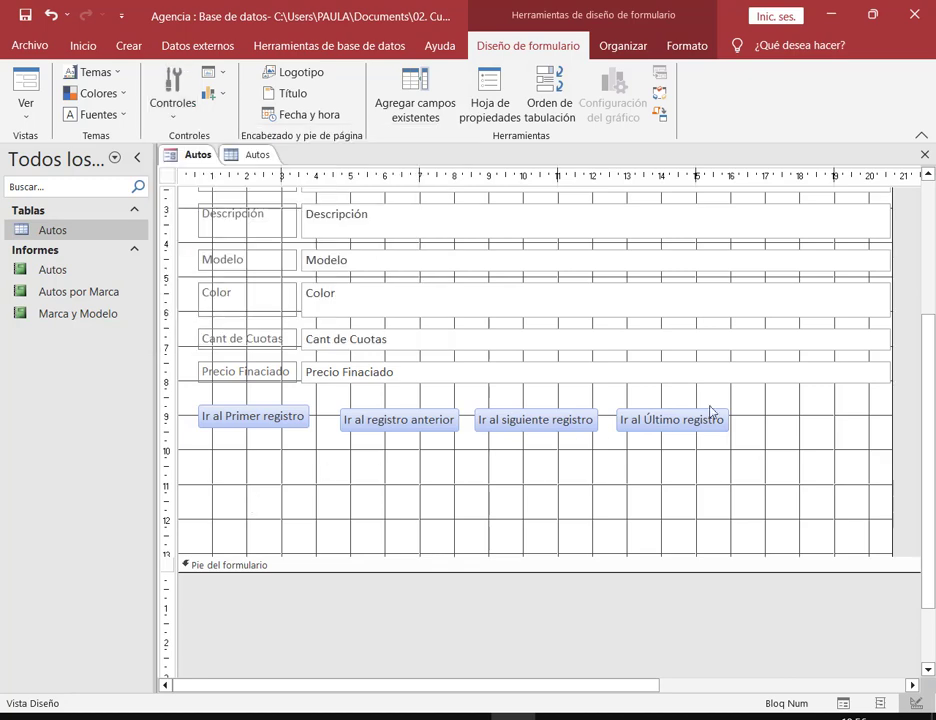
click(180, 108)
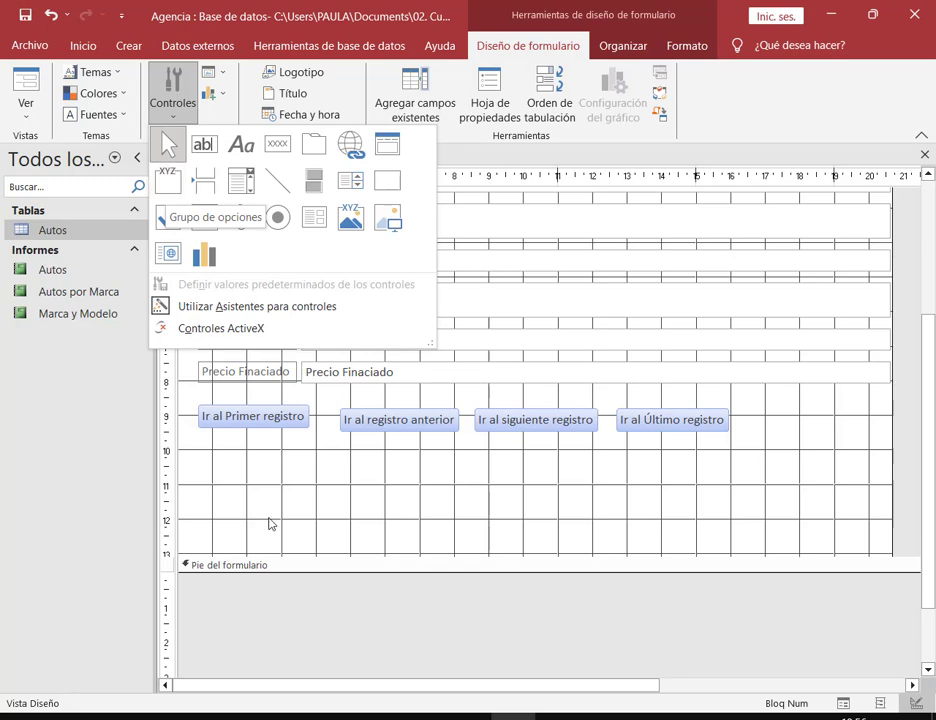
Step: Move the four navigation buttons together down to about 11 cm, with Ir al Primer registro starting at about 1.5 cm
click(219, 484)
drag(219, 484, 724, 500)
click(490, 324)
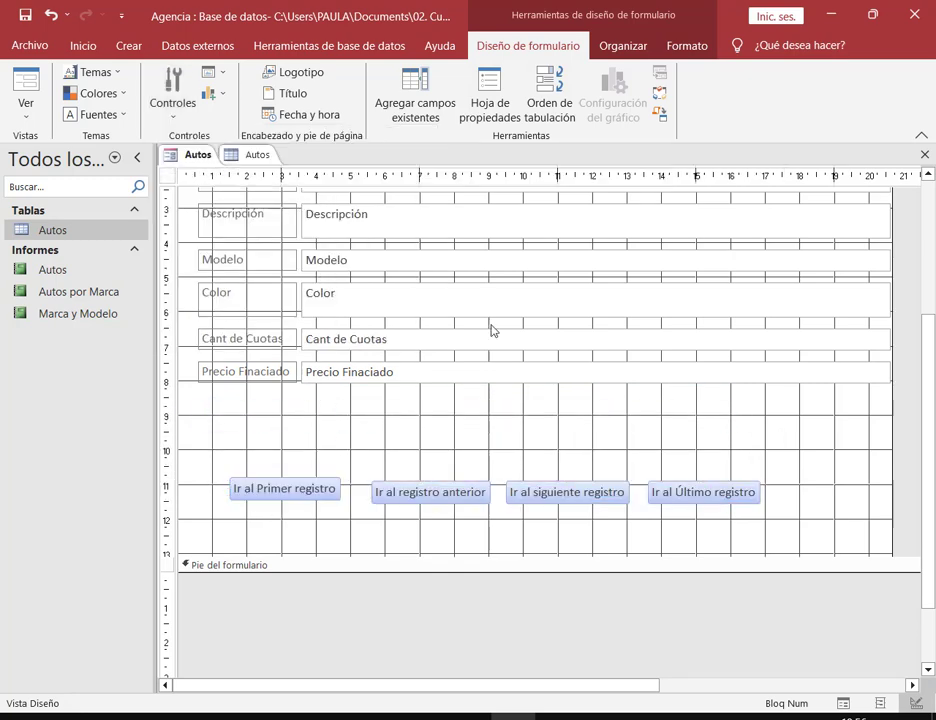
Step: Add a label about 14 cm wide above the navigation buttons with the text Botones para desplazarnos entre los registros
click(172, 92)
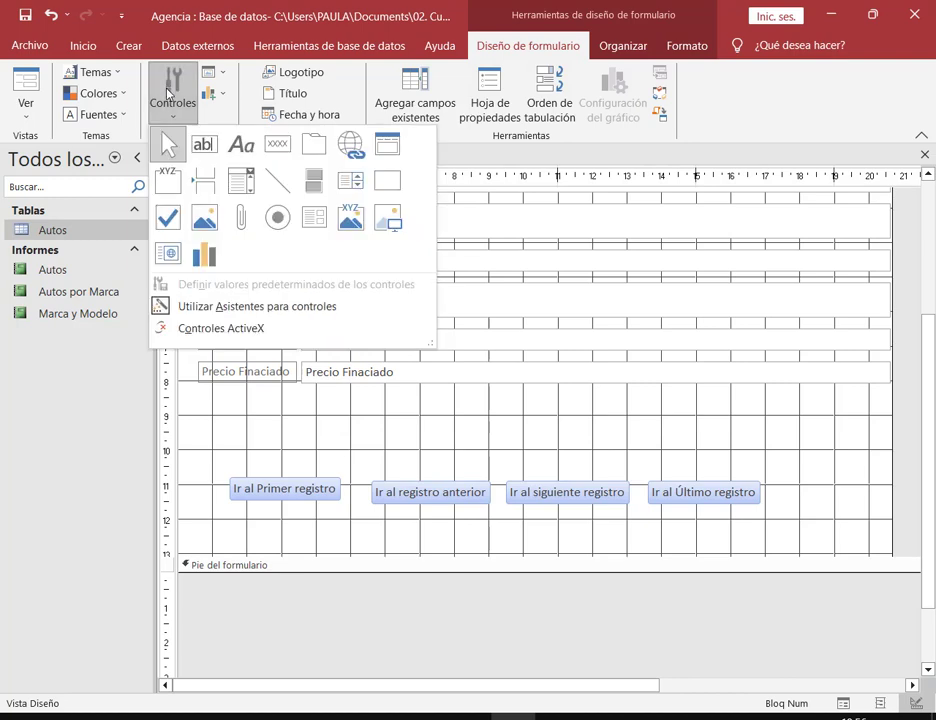
click(248, 148)
drag(257, 398, 734, 442)
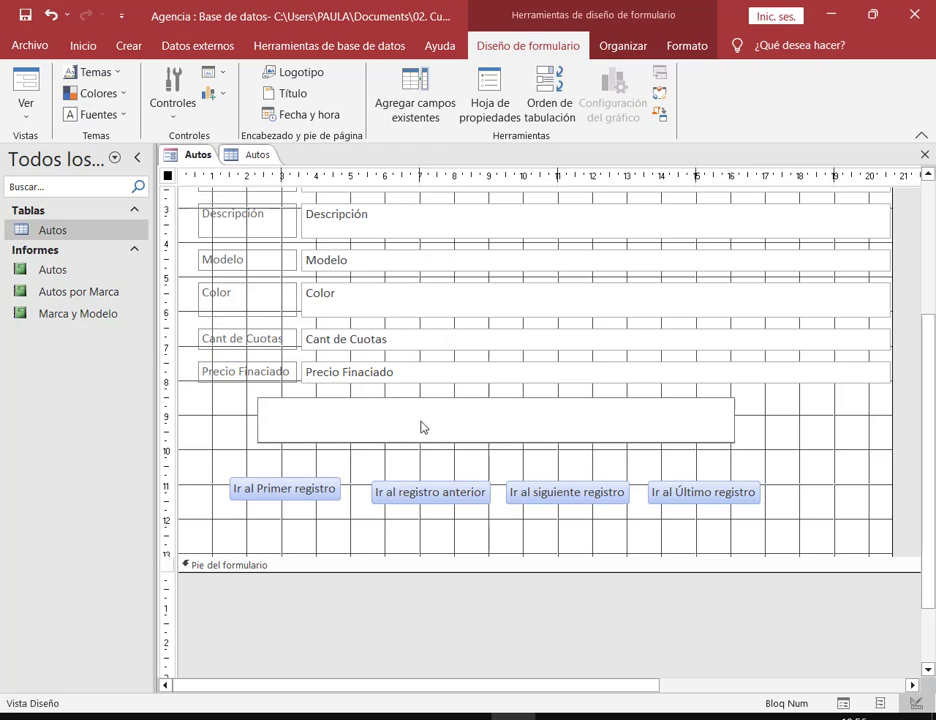
text(Botones para desp)
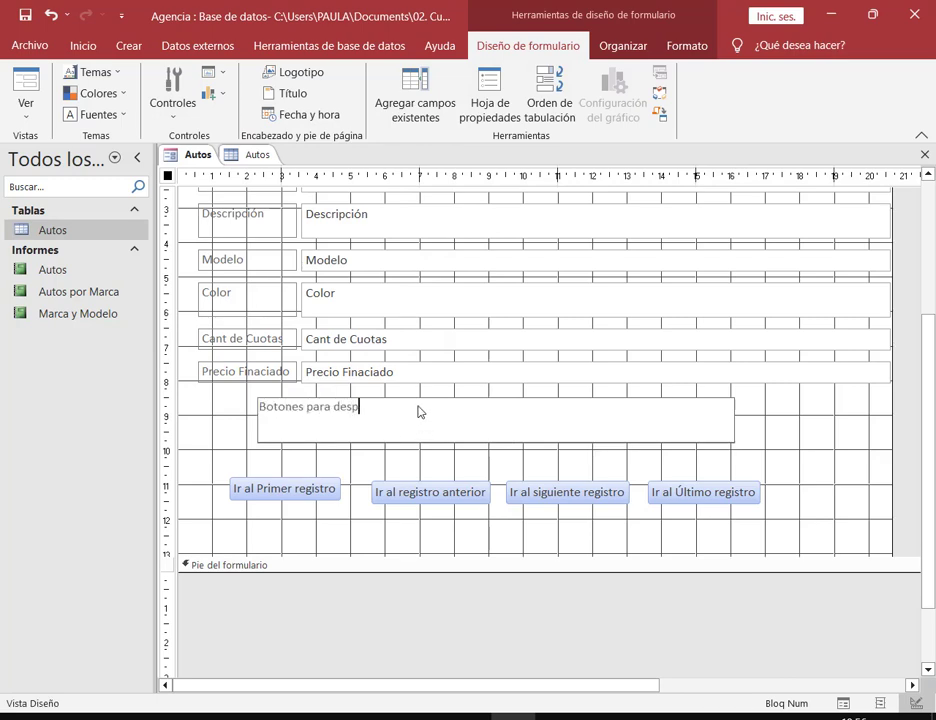
text(lazarnos entre los registros)
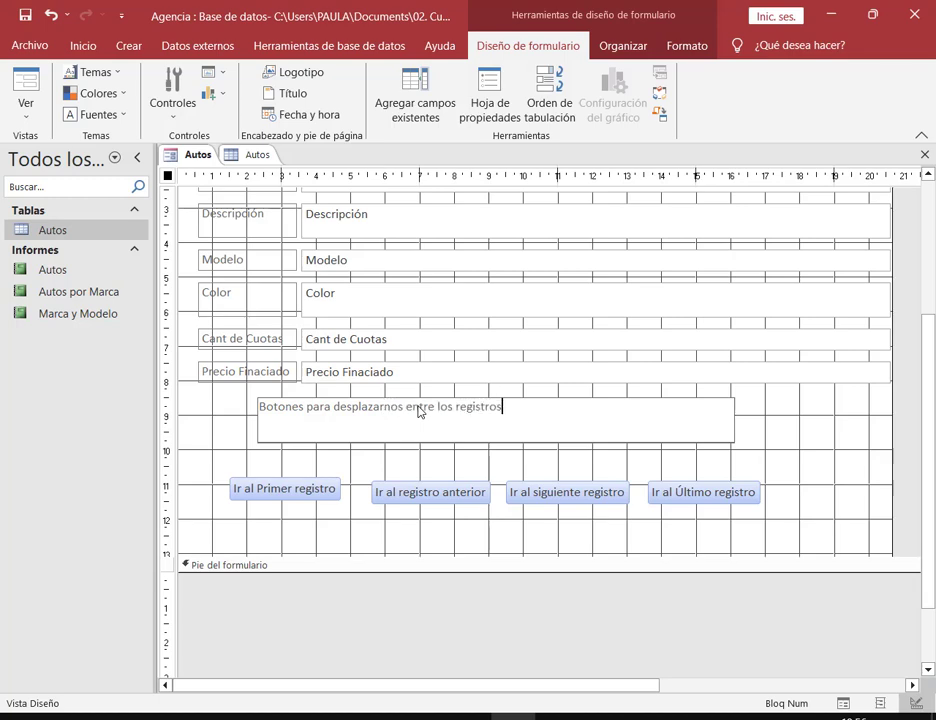
key(Return)
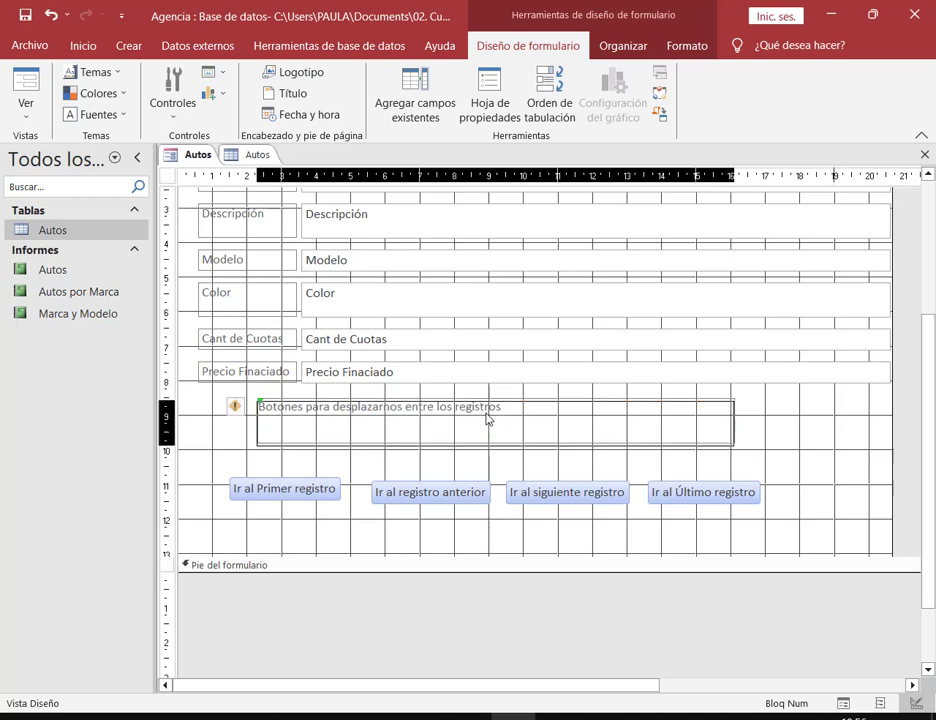
Step: Centre the label's text at font size 18 and shift the label to start at about 2 cm across and 9 cm down
drag(487, 419, 475, 424)
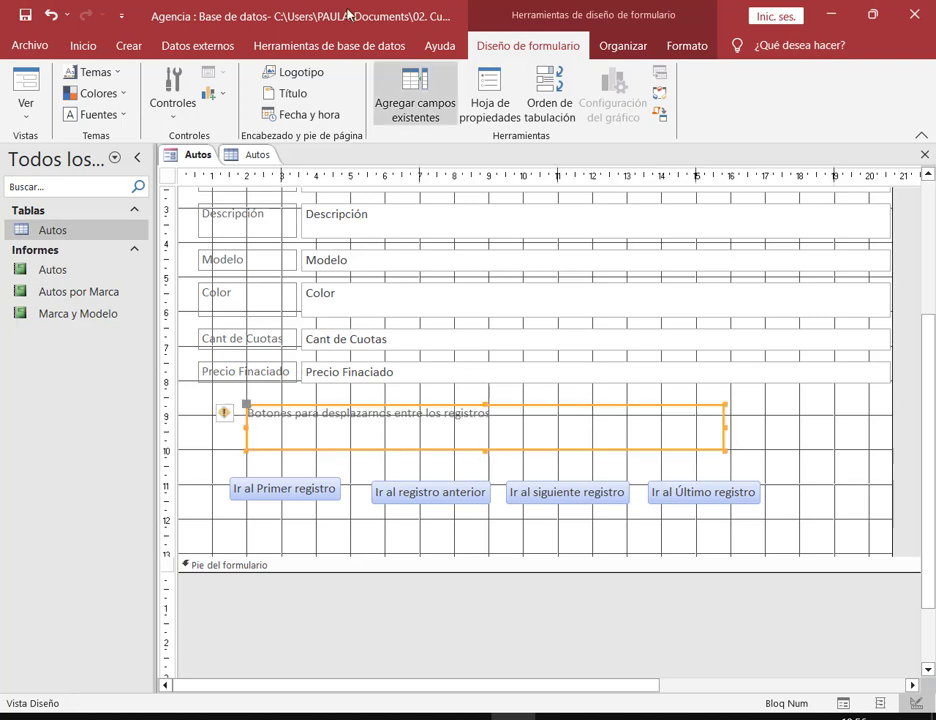
click(694, 52)
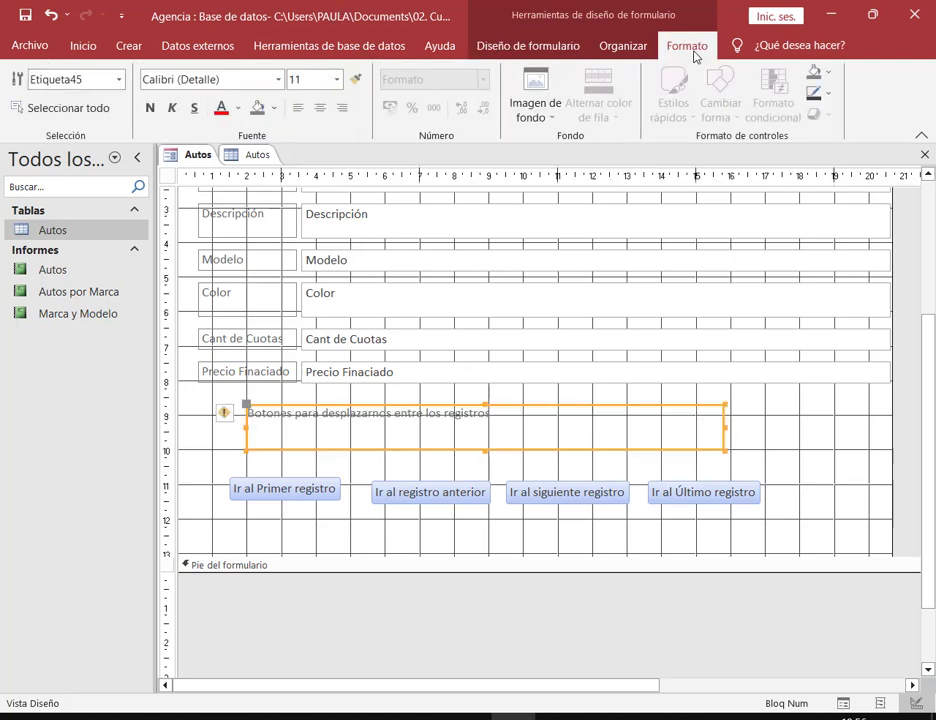
click(320, 107)
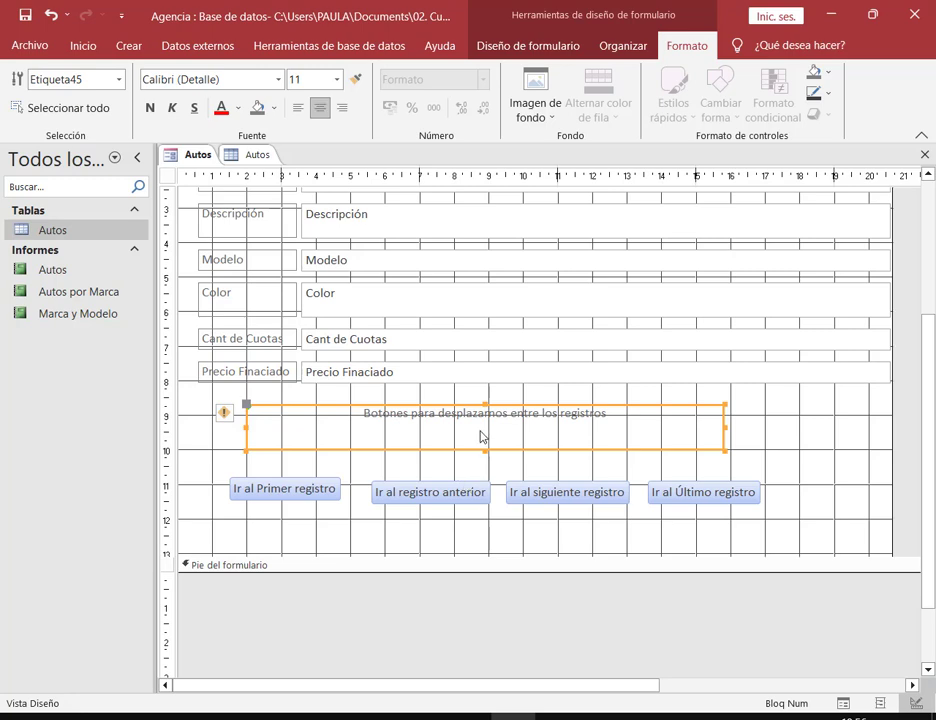
click(337, 79)
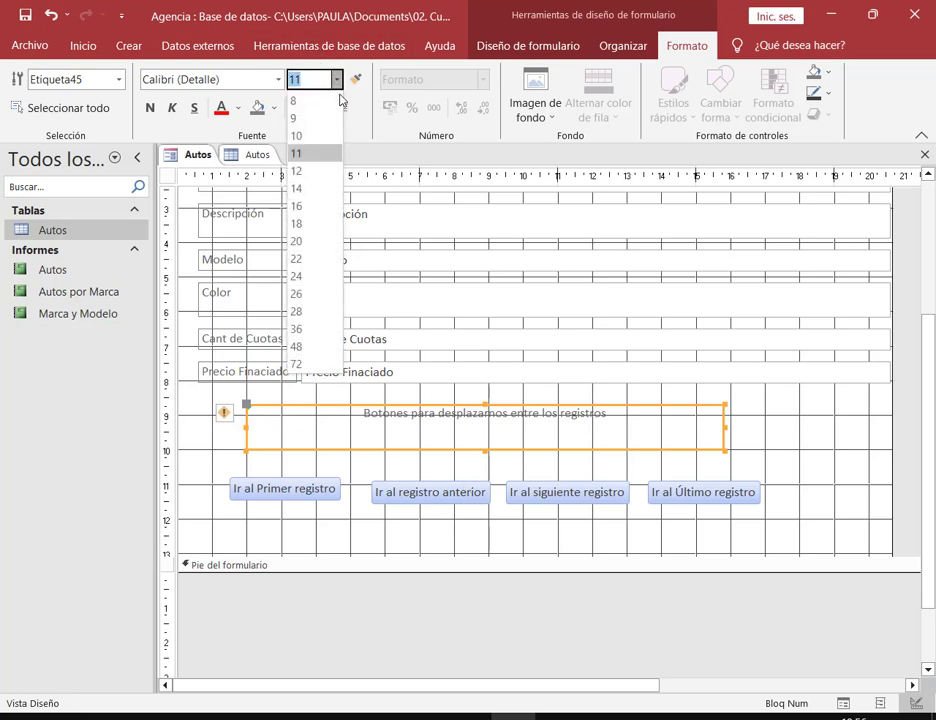
click(295, 239)
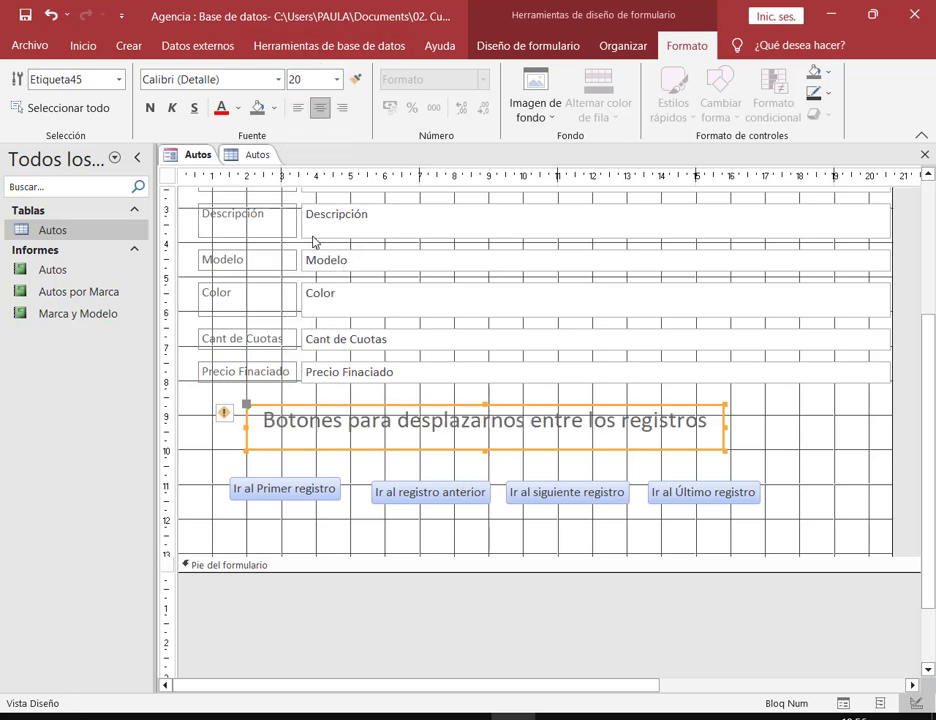
click(337, 79)
click(296, 212)
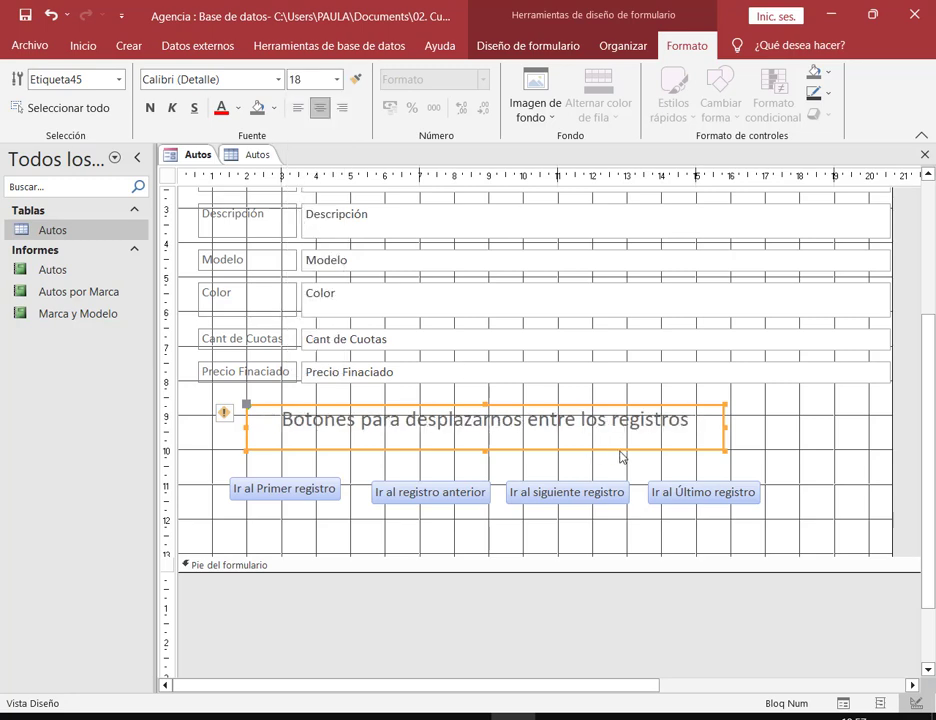
drag(496, 455, 497, 461)
click(832, 443)
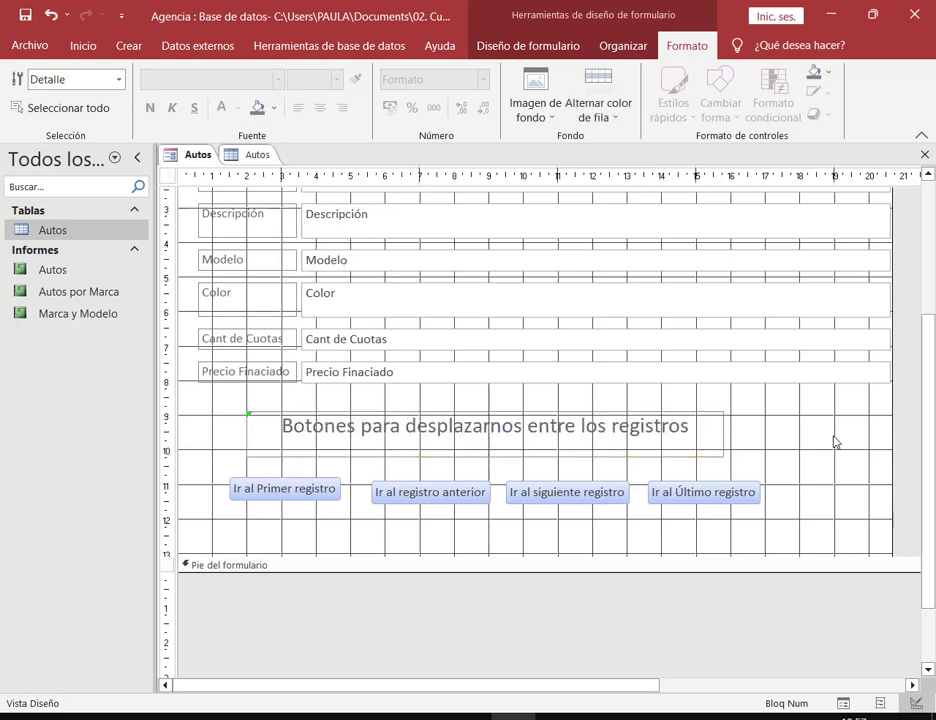
Step: Show the form with its new label in Form view and try the next-, previous-, last- and first-record buttons
right_click(197, 160)
click(234, 235)
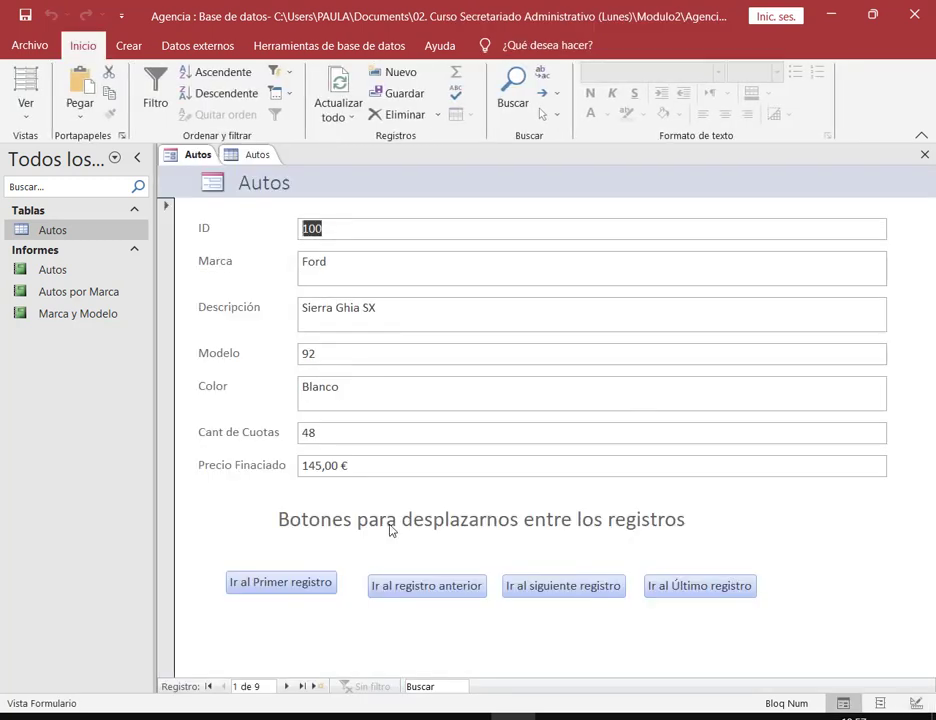
click(585, 589)
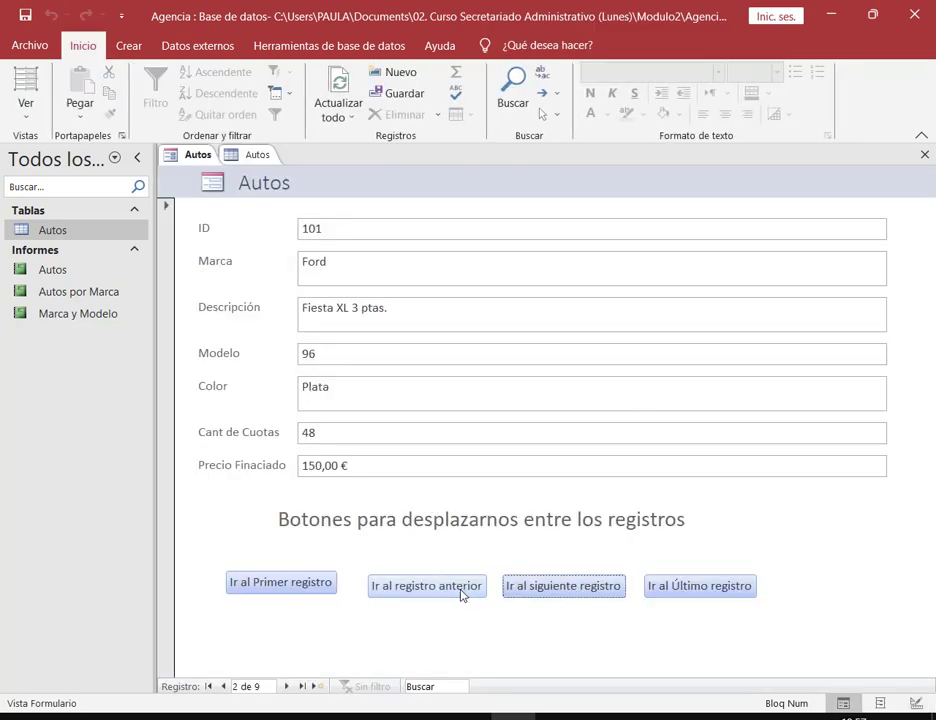
click(462, 592)
click(668, 587)
click(288, 584)
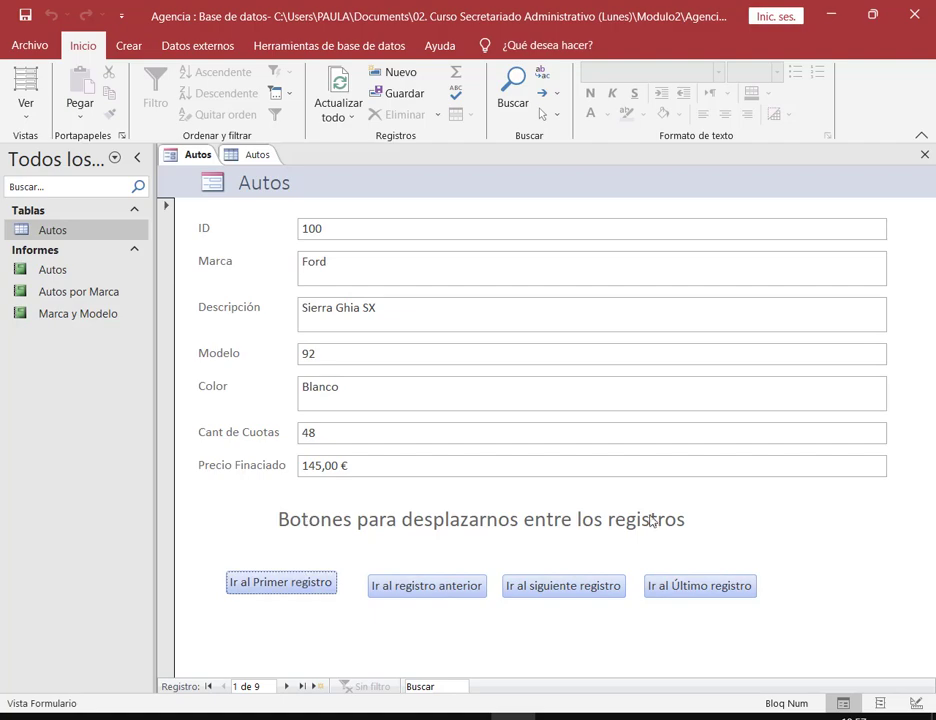
Step: Return to Design view and move the four navigation buttons together up to just below the label, at about 10.5 cm
right_click(213, 160)
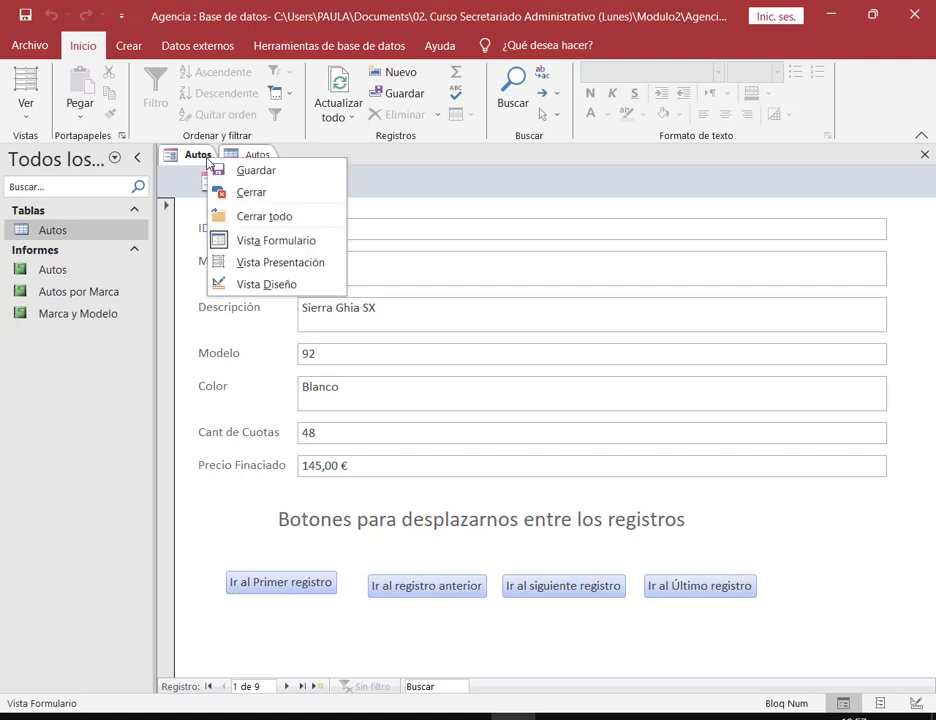
click(218, 272)
scroll(815, 633, down, 4)
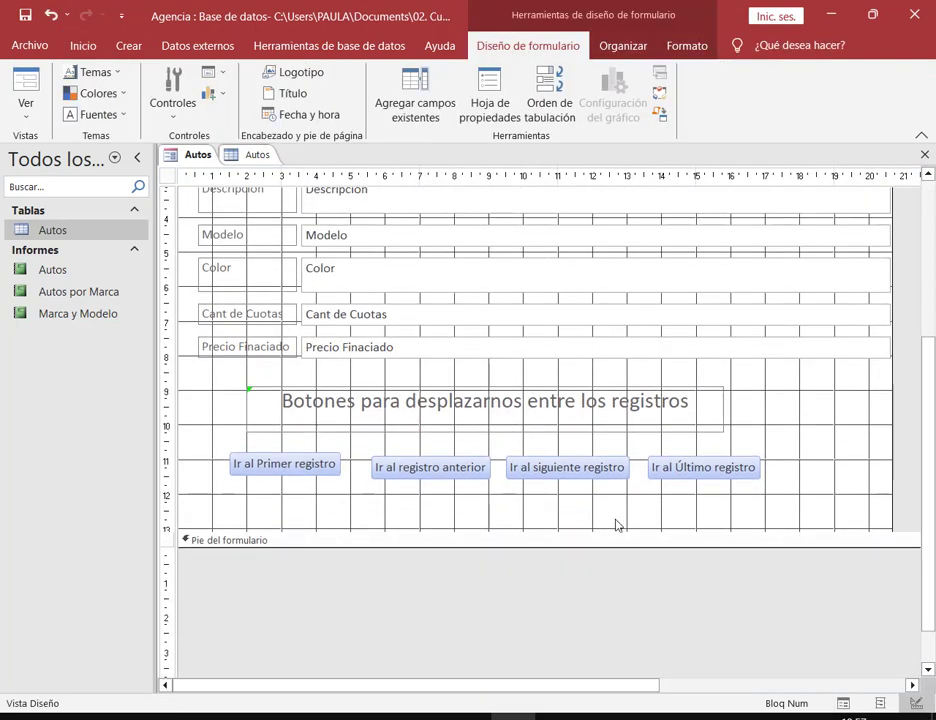
drag(260, 493, 694, 449)
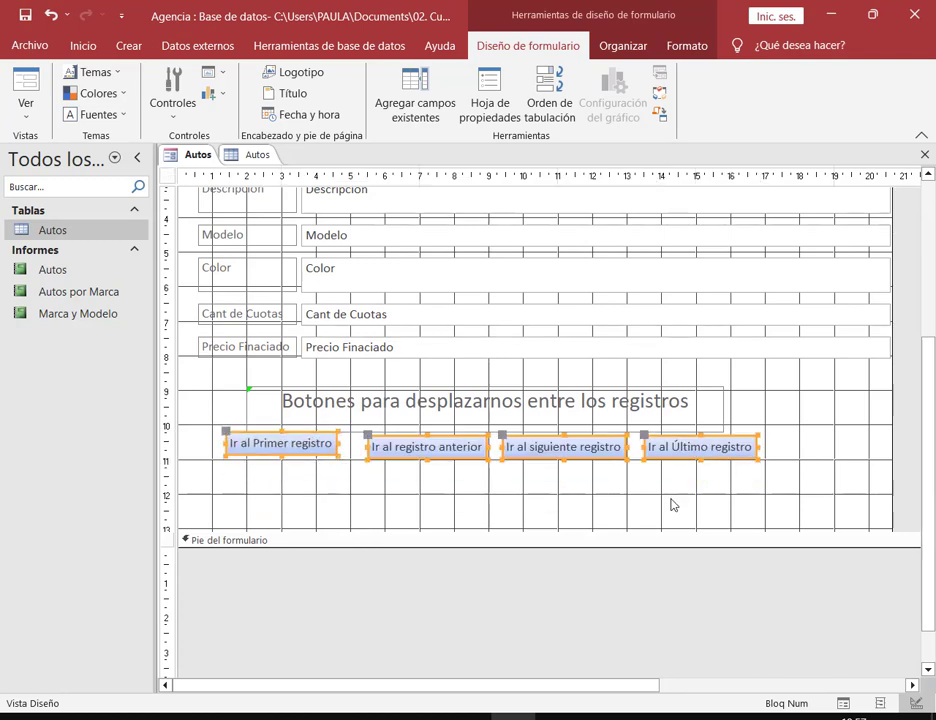
click(673, 503)
click(172, 100)
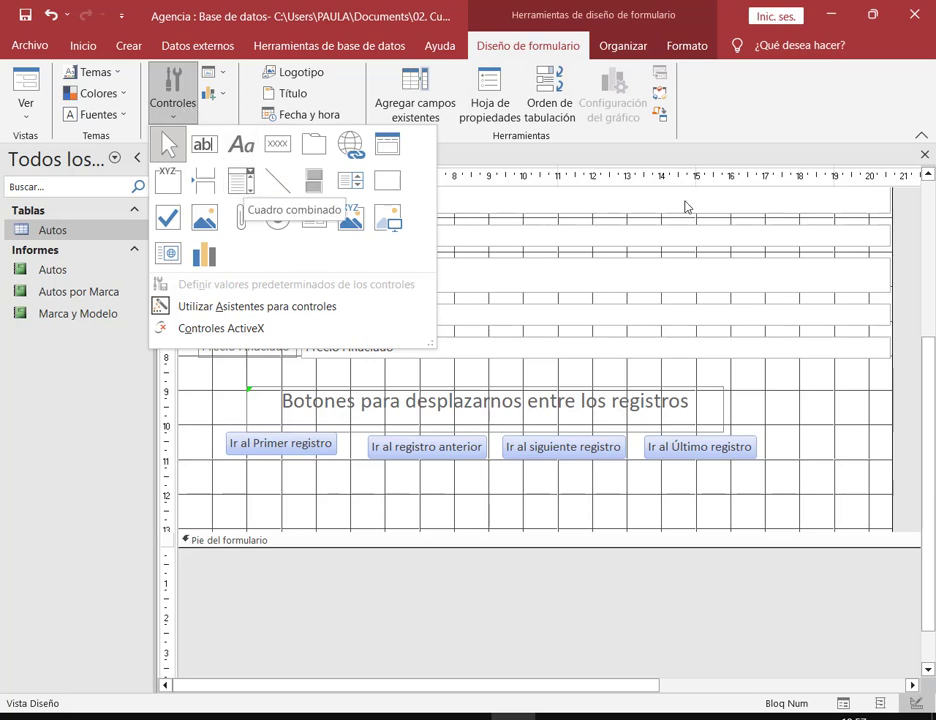
click(684, 46)
click(457, 414)
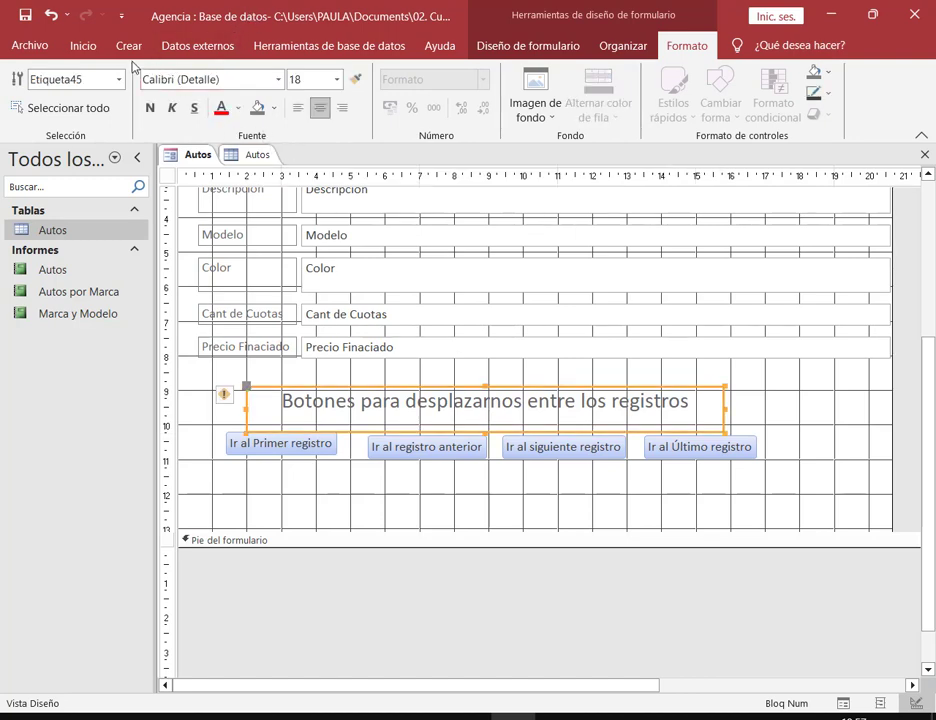
click(279, 79)
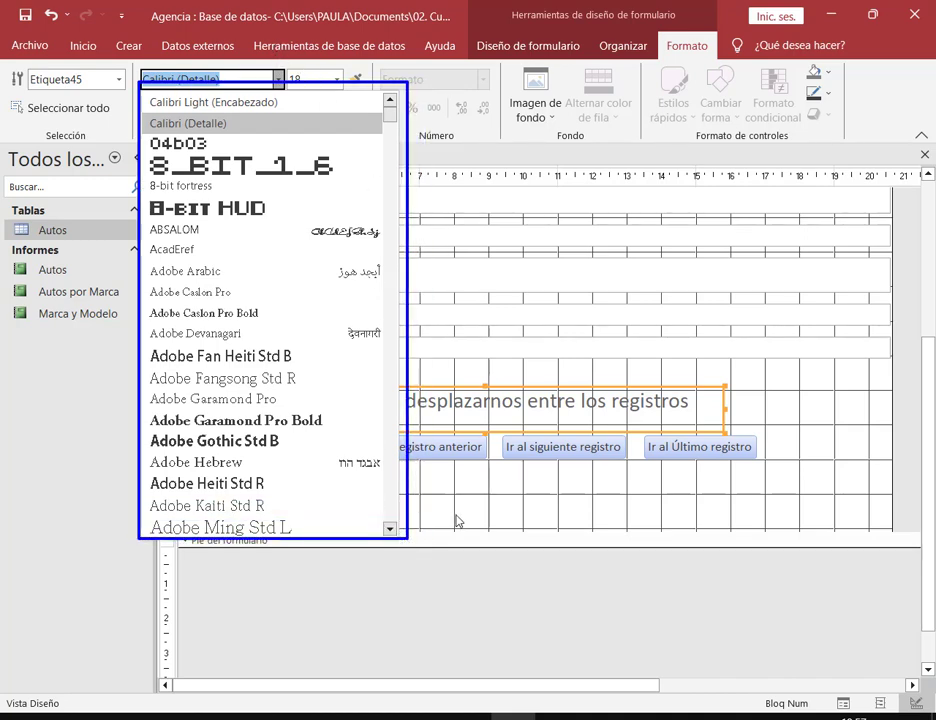
click(762, 420)
click(766, 418)
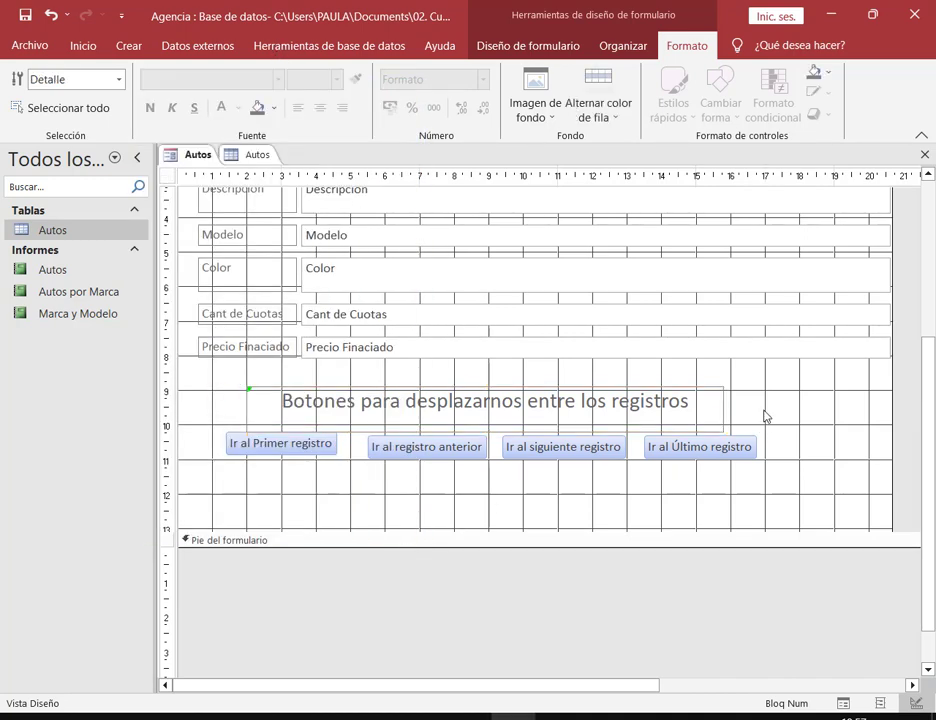
Step: Place a combo box about 6.7 cm wide below the navigation buttons, at about 12 cm in the Detalle section
click(516, 44)
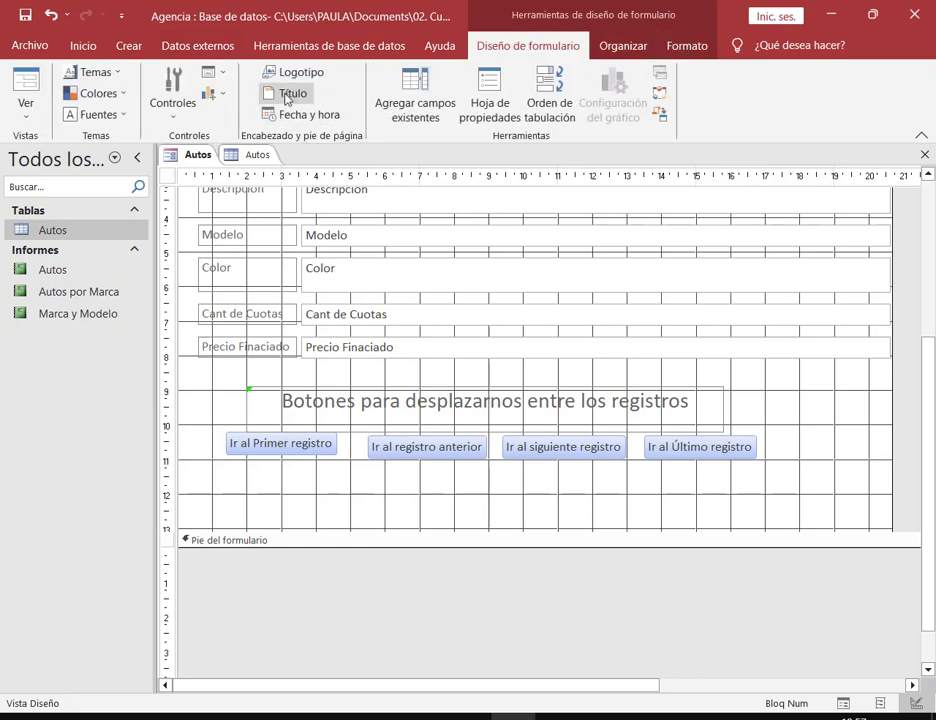
click(178, 98)
click(170, 140)
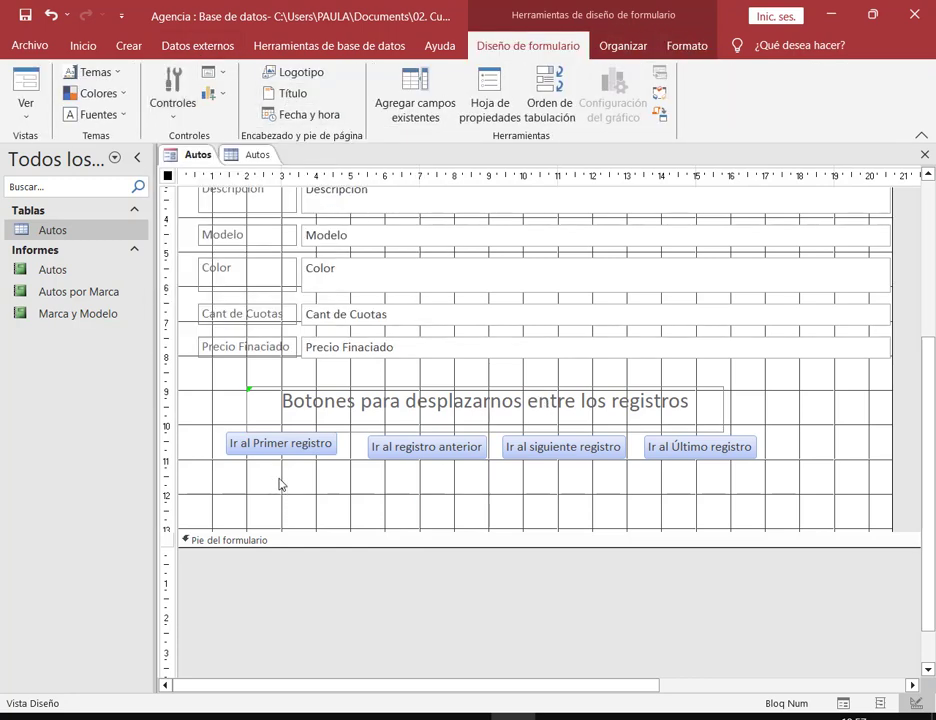
mouse_move(280, 484)
mouse_down()
mouse_move(518, 516)
mouse_move(512, 498)
mouse_up()
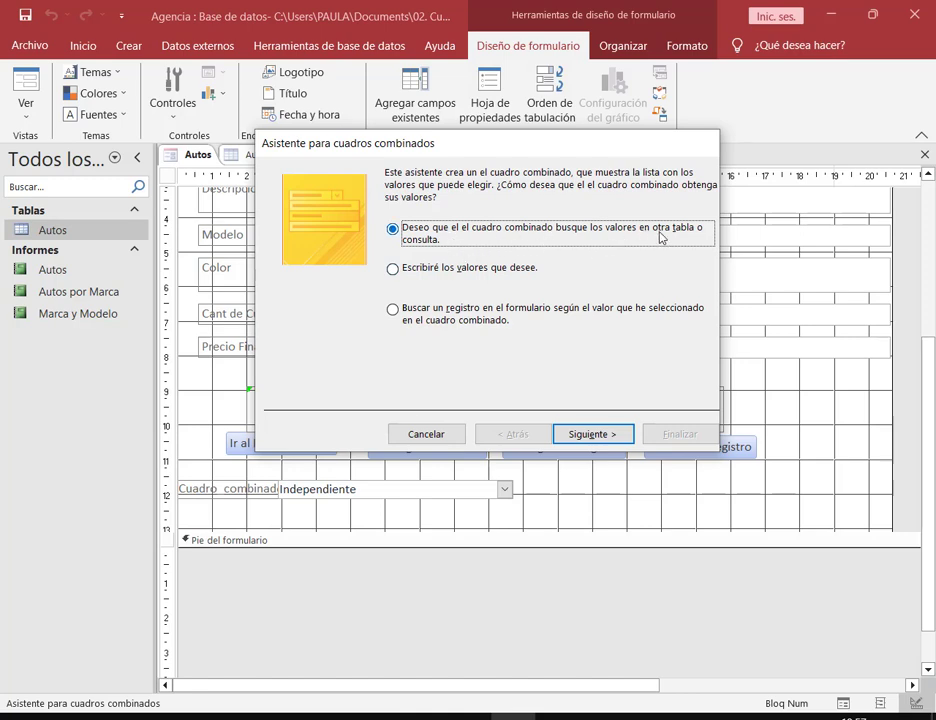
Step: Make the combo box find a record in the form based on the value selected in it, and continue the wizard
click(485, 268)
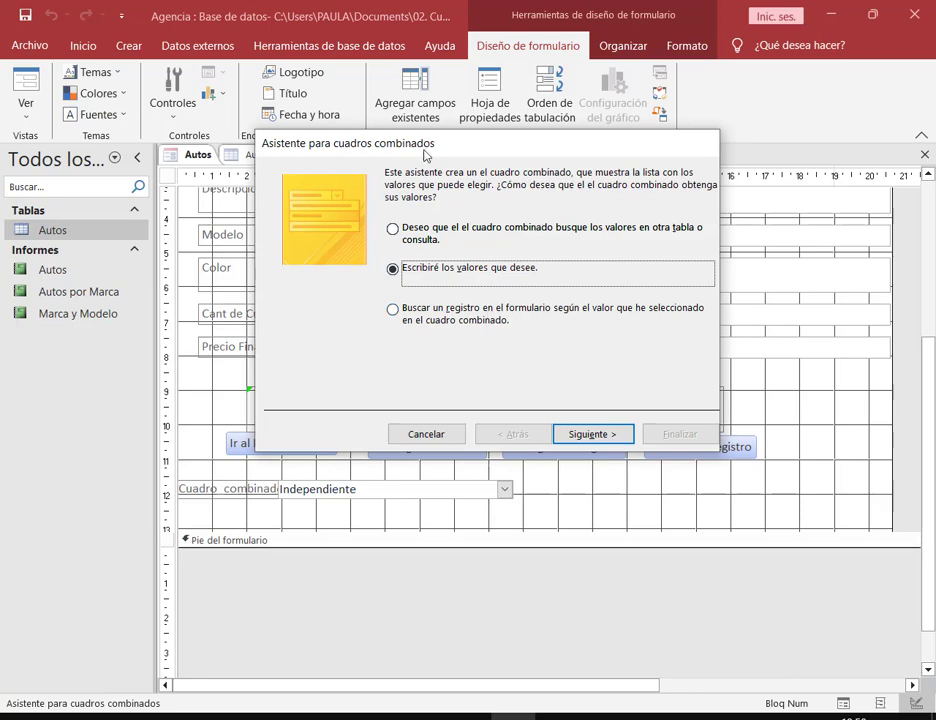
drag(374, 144, 512, 152)
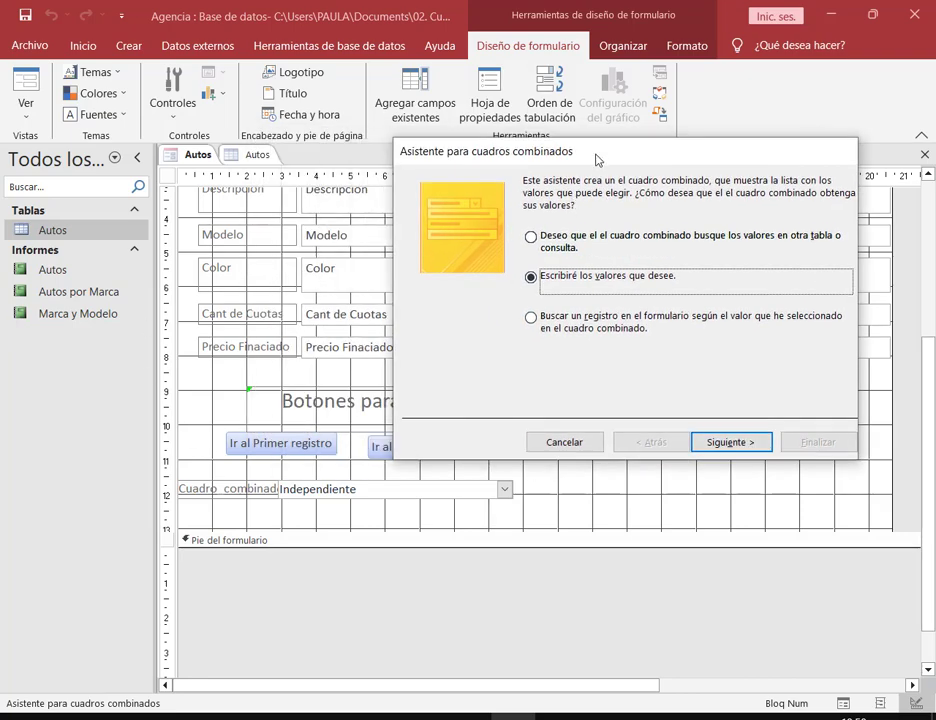
drag(596, 160, 476, 150)
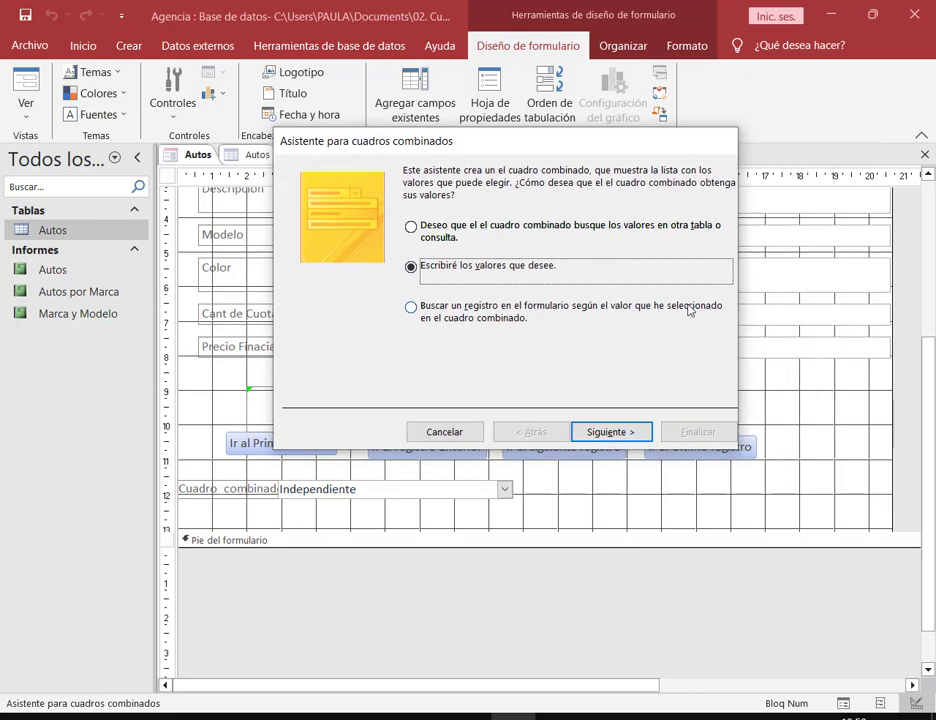
click(423, 307)
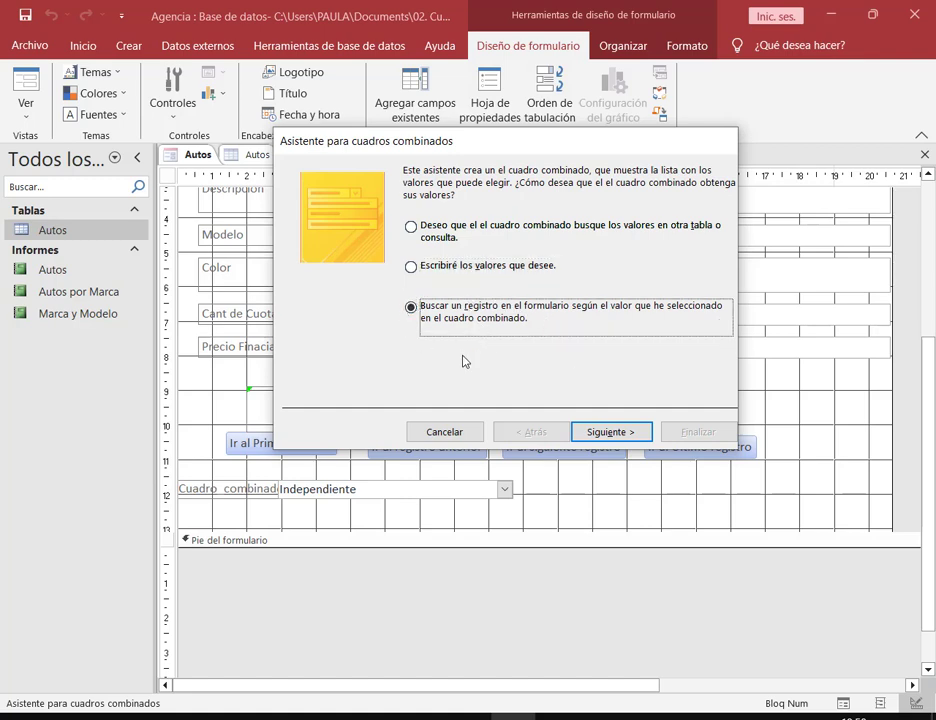
click(618, 438)
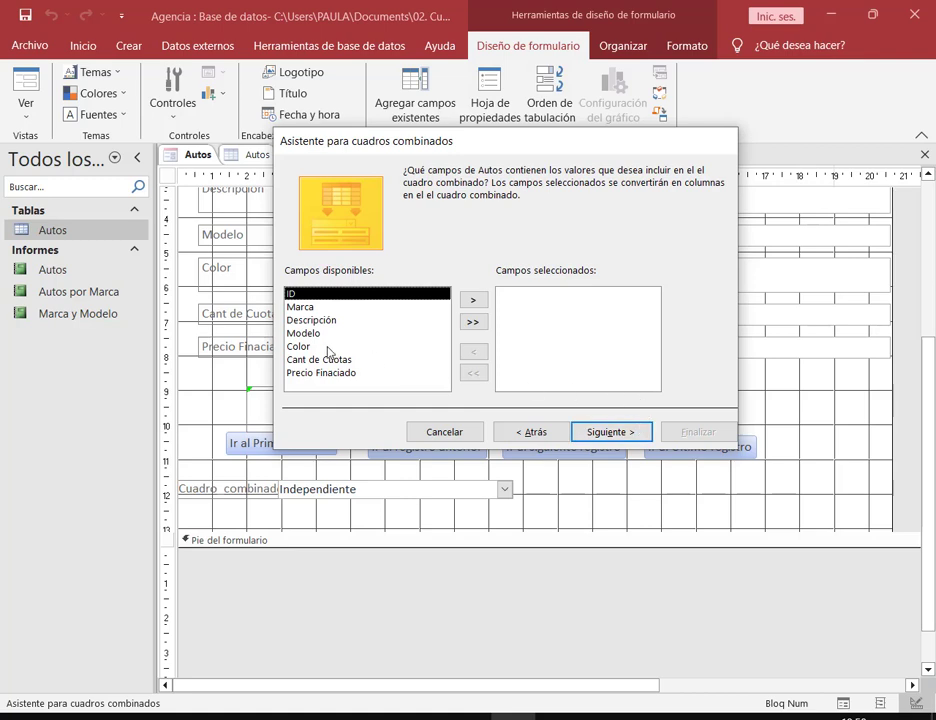
Step: Include the ID and Descripción fields in the combo box and proceed to the wizard's column-width page
click(475, 300)
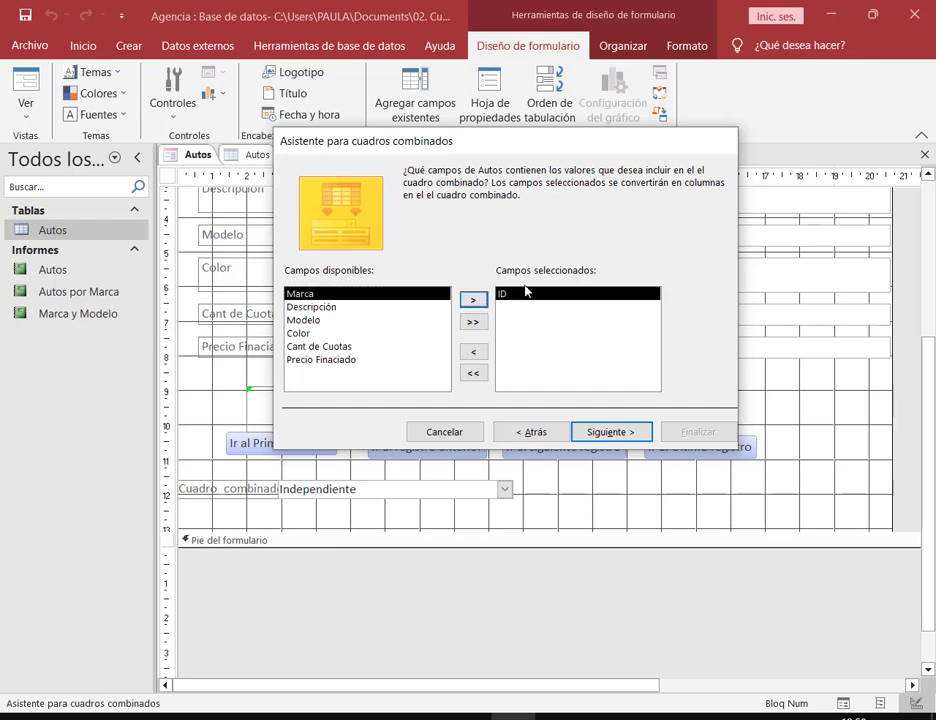
click(332, 307)
click(476, 299)
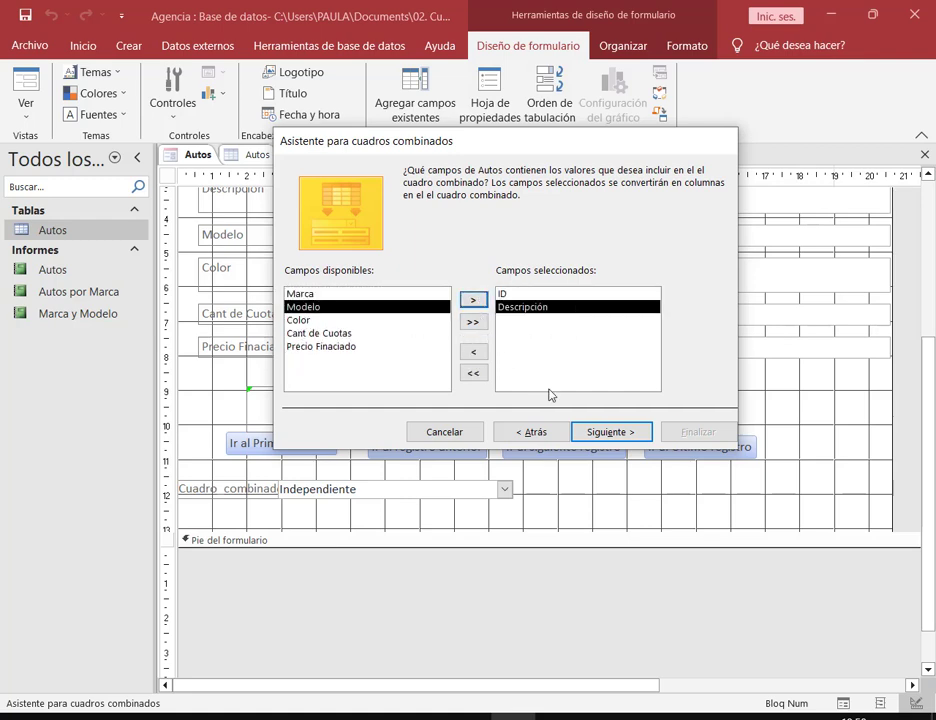
click(610, 432)
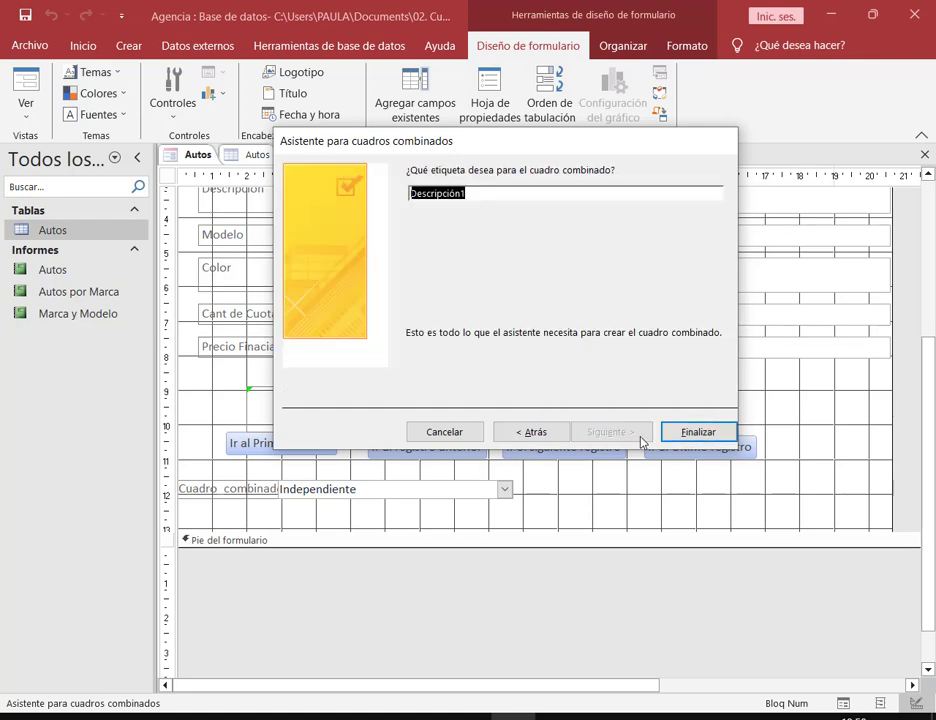
click(531, 432)
click(535, 432)
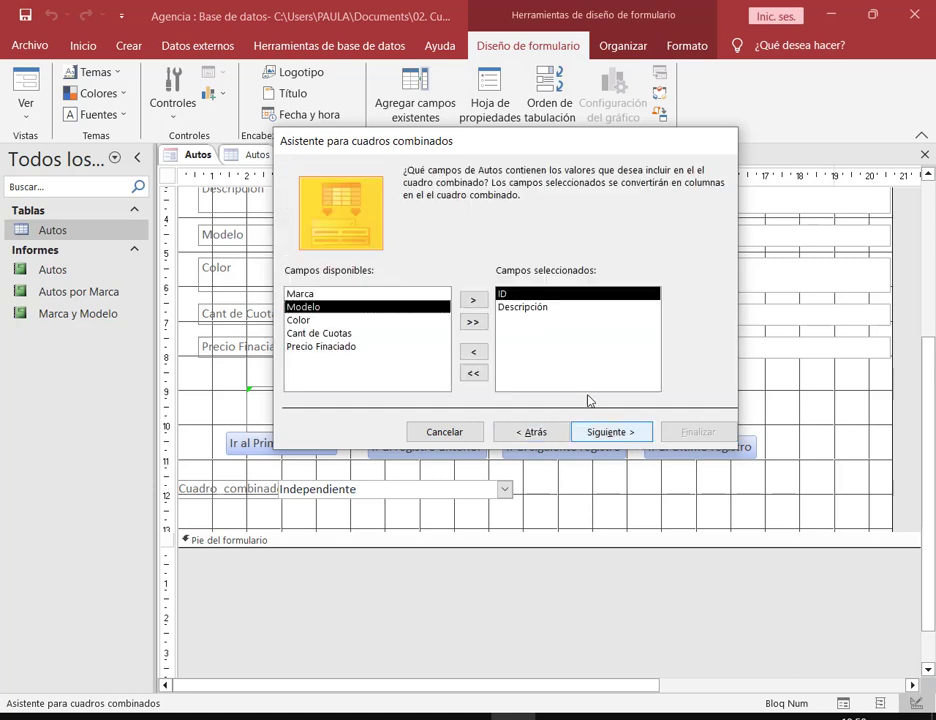
click(610, 432)
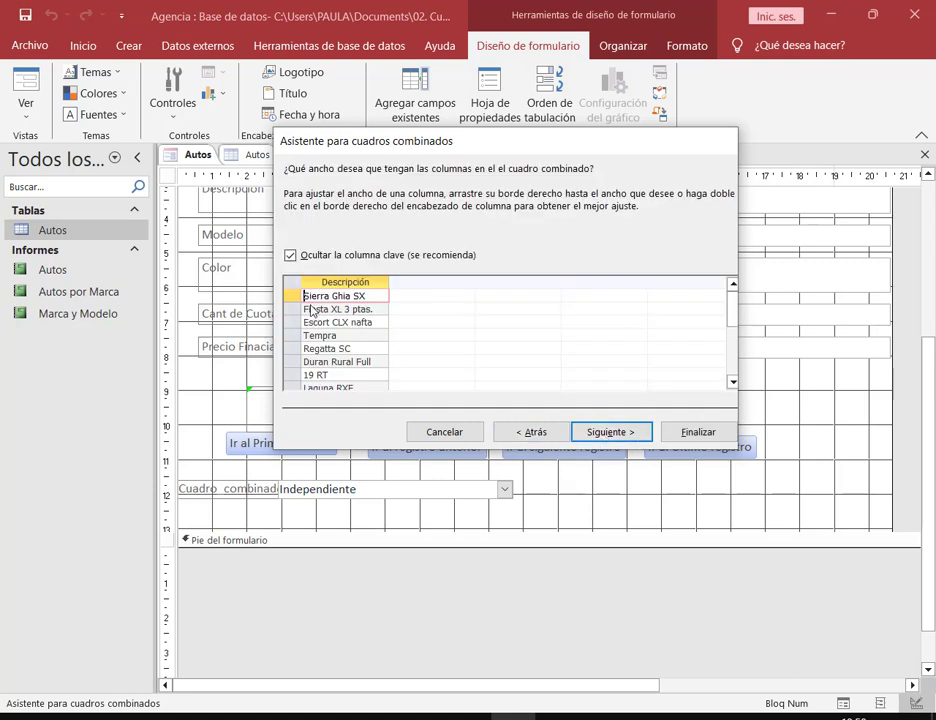
Step: Show the ID key column beside Descripción in the combo box and finish the wizard with the suggested label
click(443, 258)
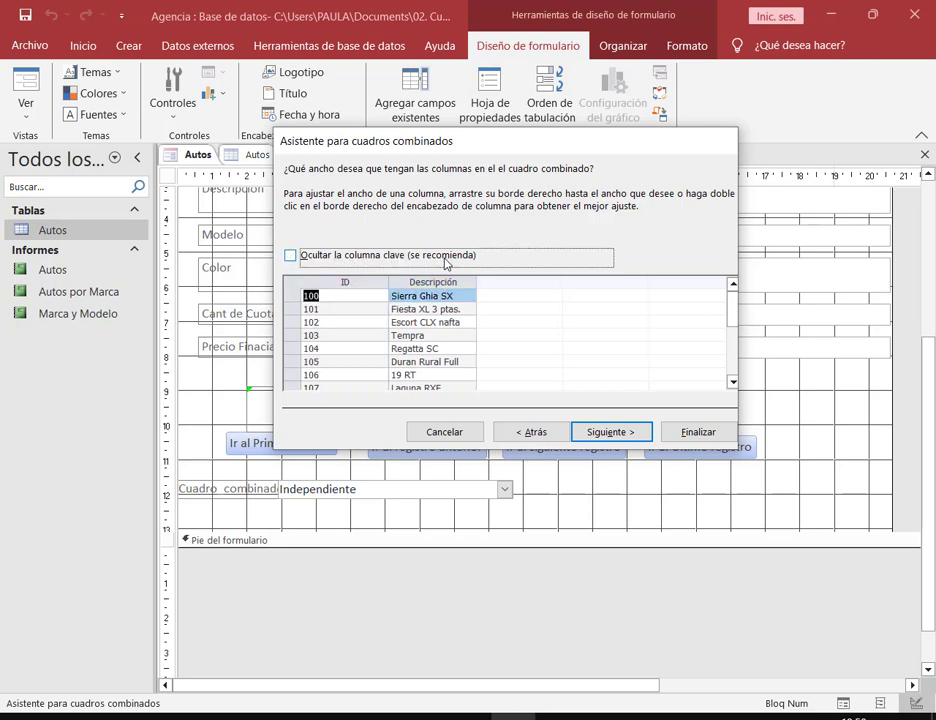
click(445, 260)
click(290, 256)
scroll(340, 325, down, 2)
scroll(351, 299, up, 2)
click(352, 257)
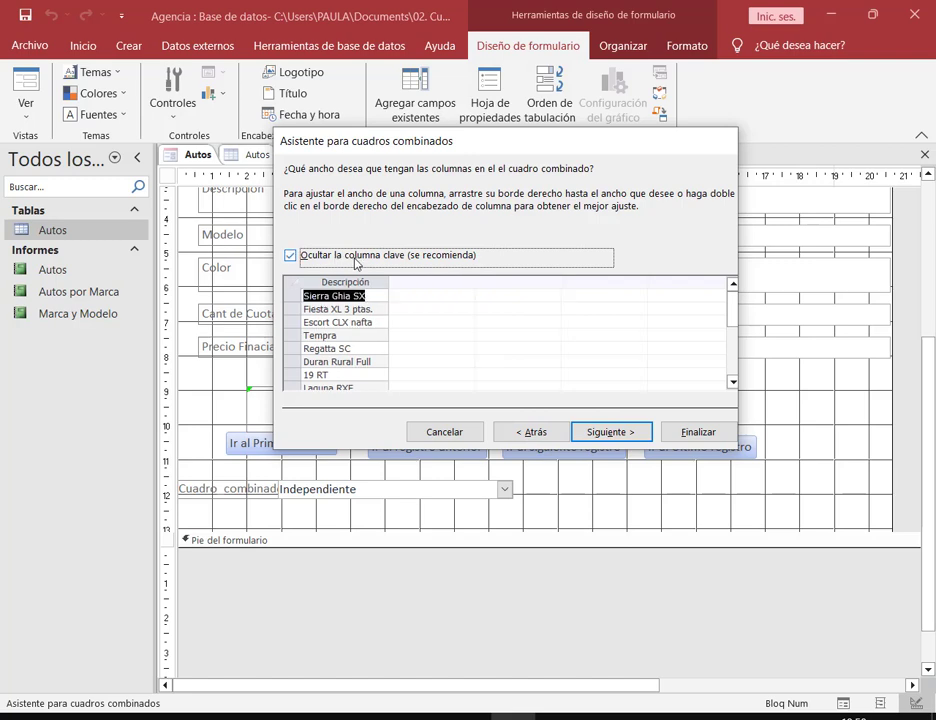
click(631, 432)
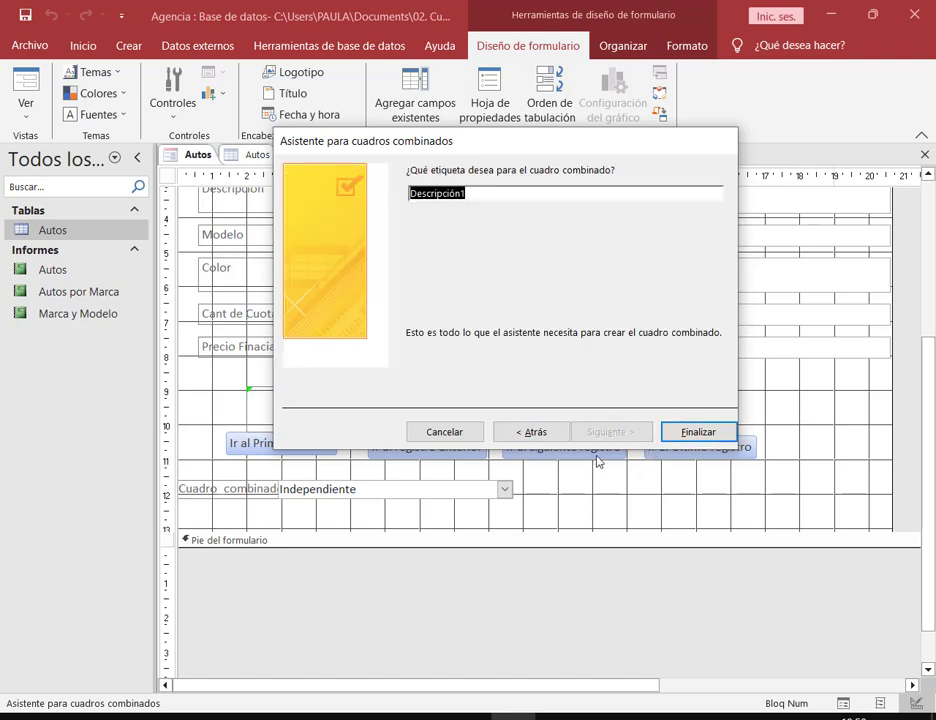
click(532, 432)
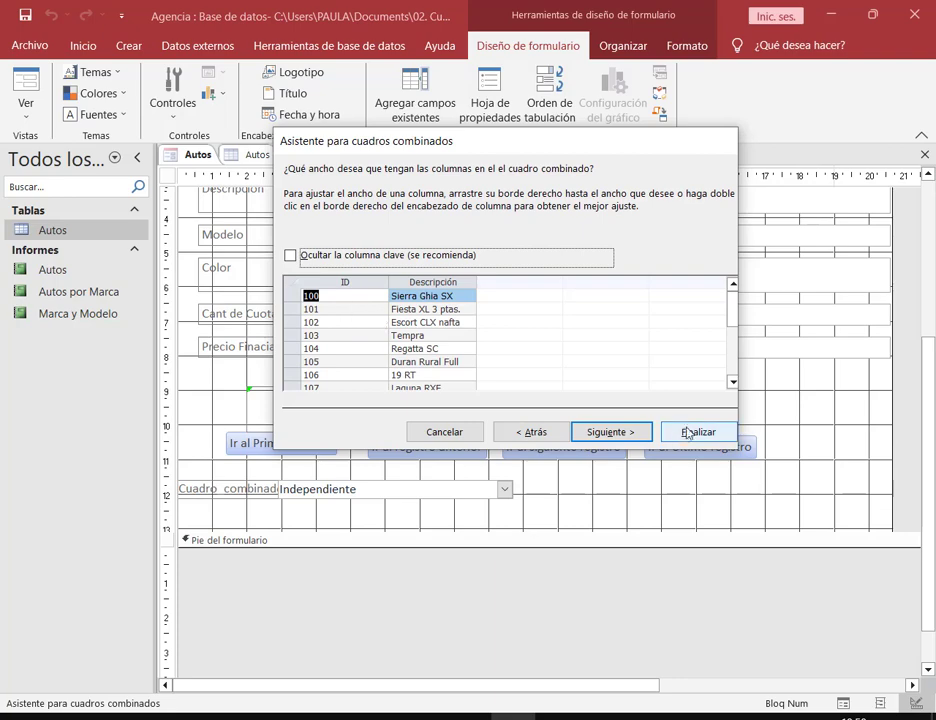
click(642, 433)
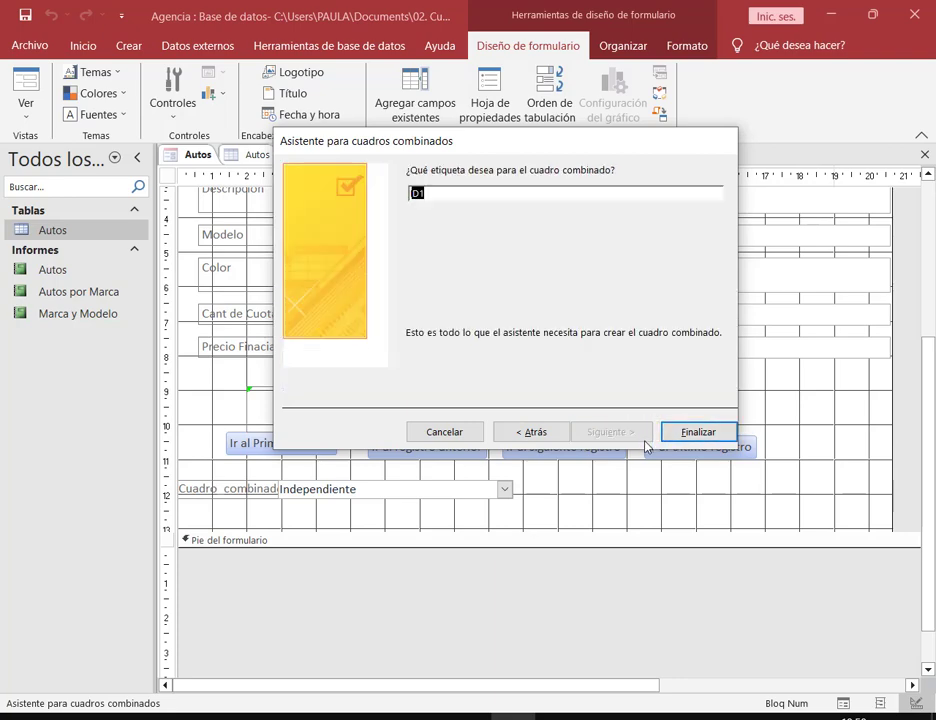
click(696, 432)
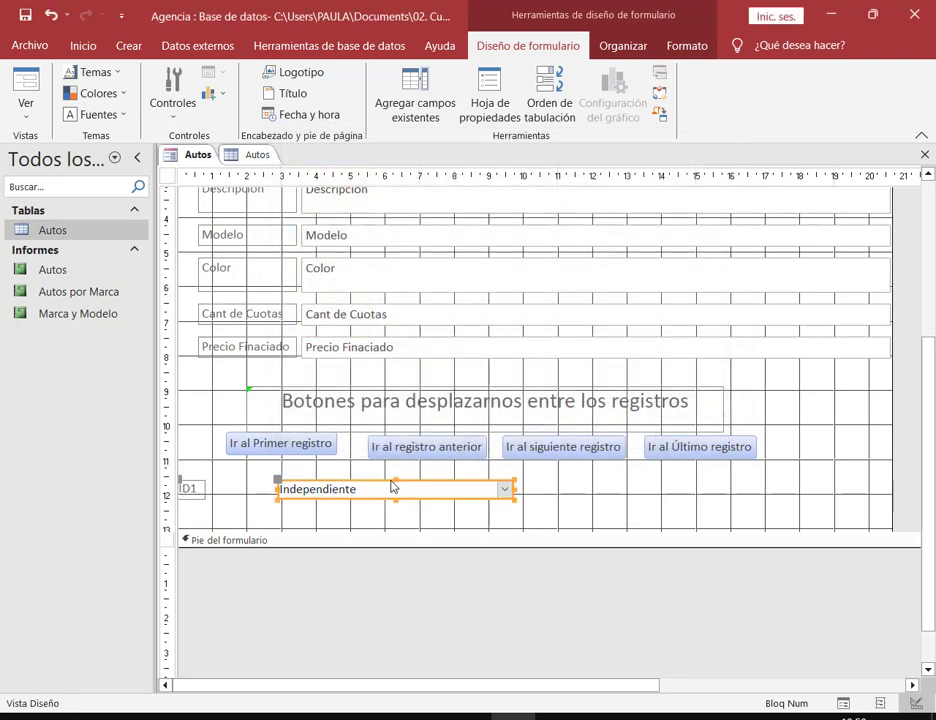
Step: Move the combo box and its label so the box starts at about 5.5 cm, and switch the form to Form view
drag(393, 487, 483, 489)
click(706, 500)
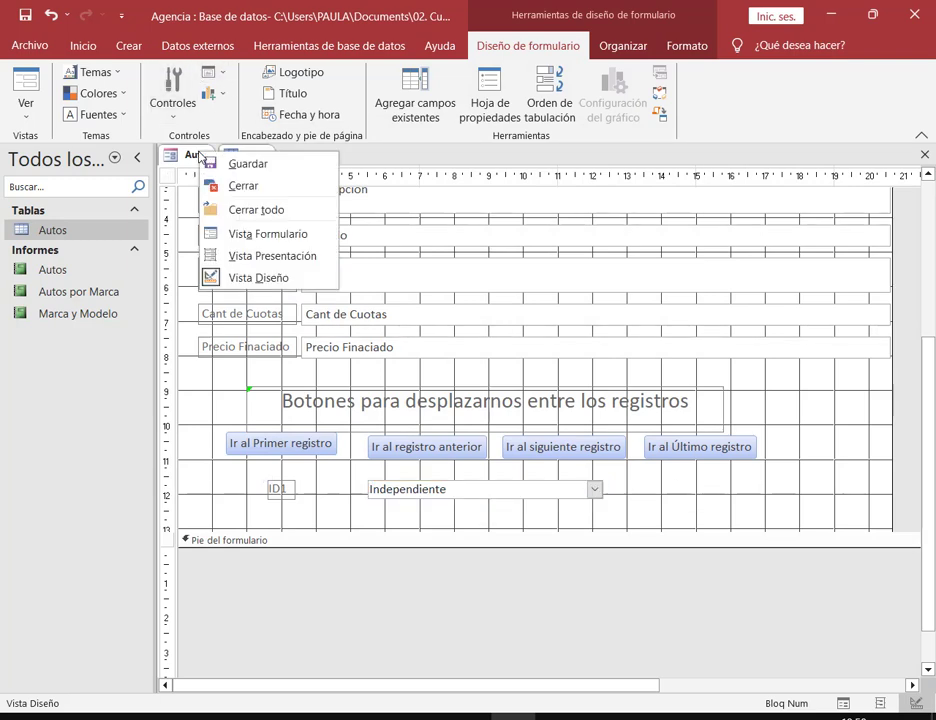
click(262, 234)
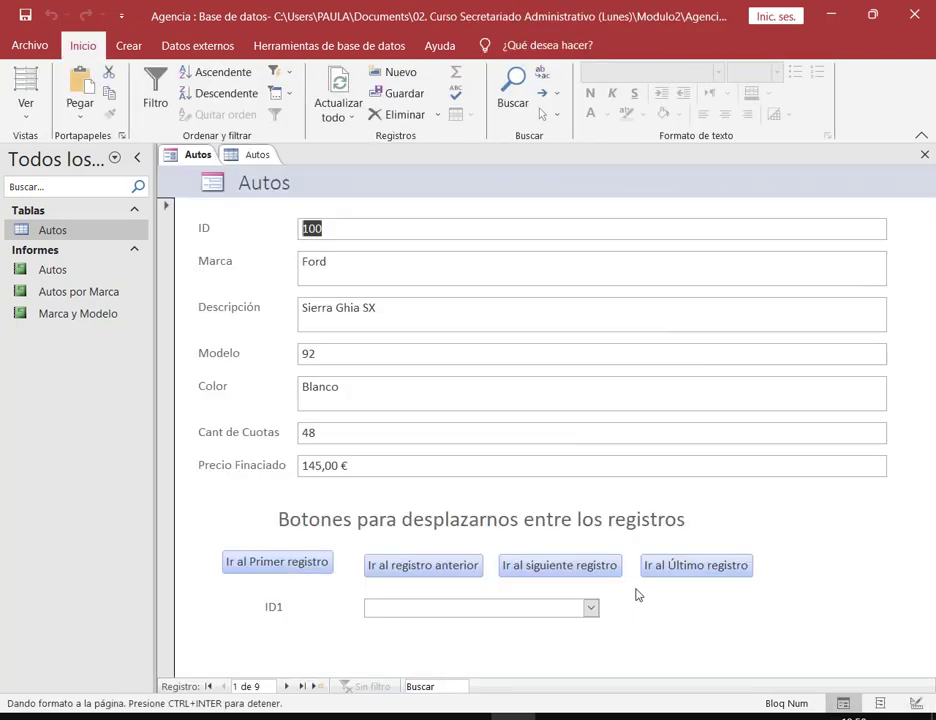
Step: Check the combo box's list of IDs and descriptions, and test the next, previous and last record buttons
click(591, 609)
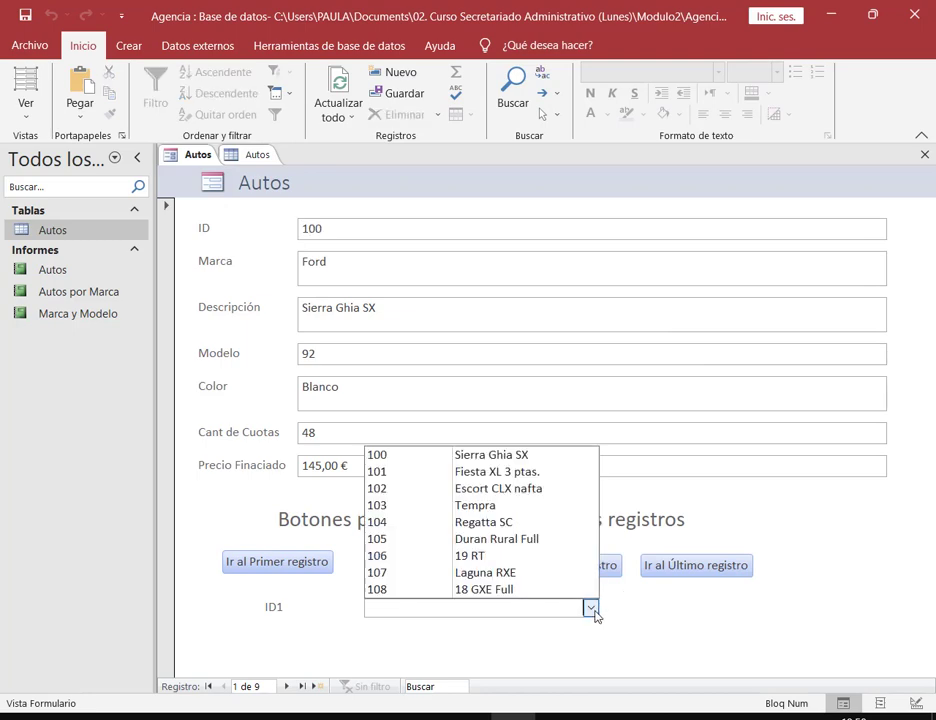
click(685, 639)
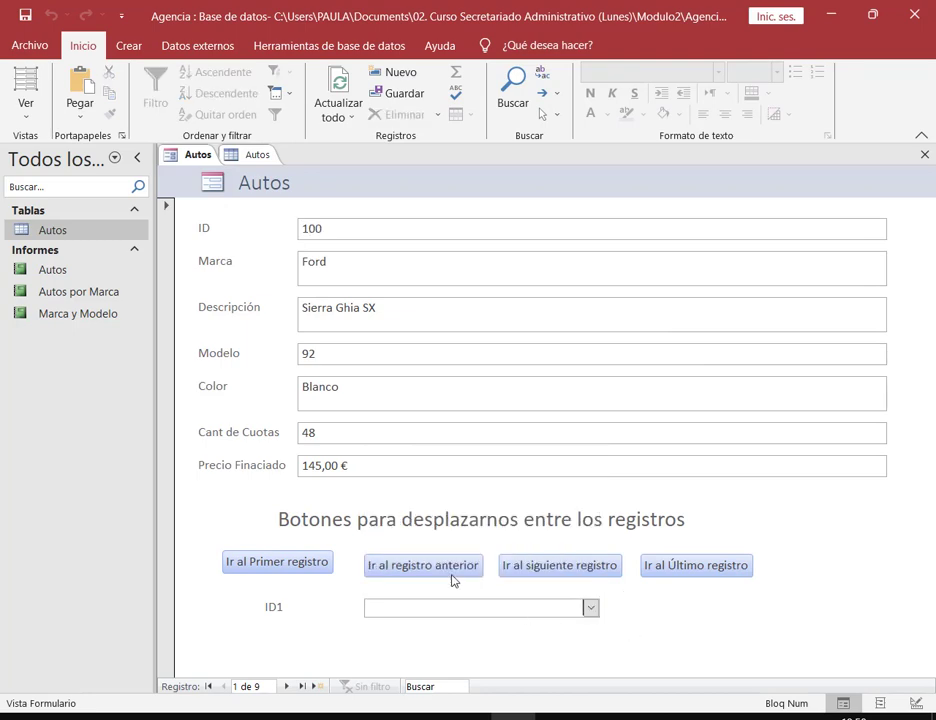
click(535, 572)
click(455, 578)
click(696, 566)
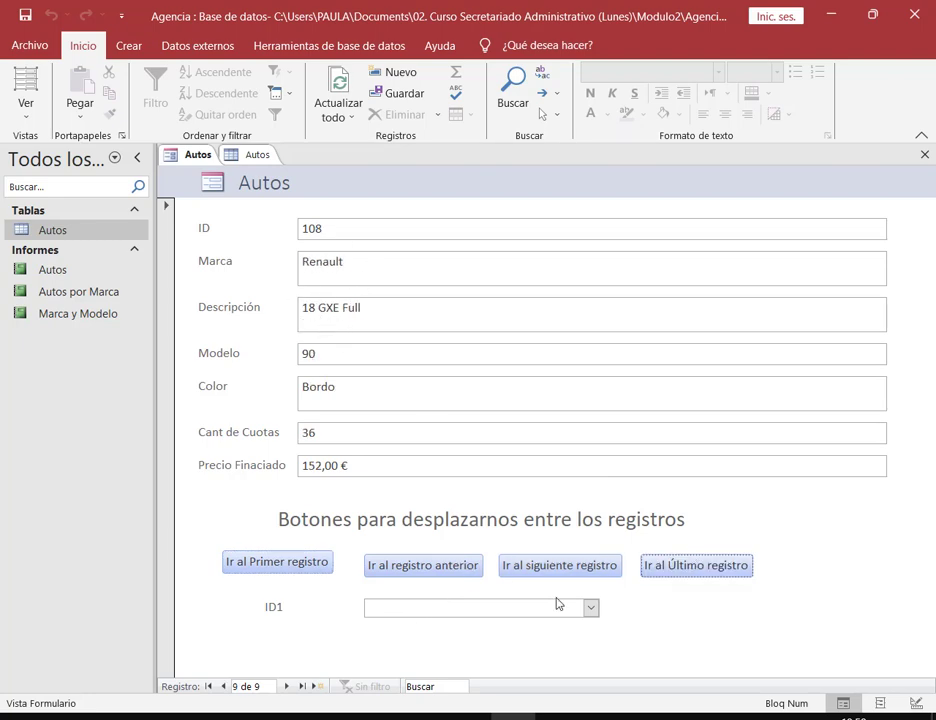
Step: Test the combo box by finding the records 102 Escort CLX nafta, 107 Laguna RXE and 101 Fiesta XL 3 ptas
click(592, 610)
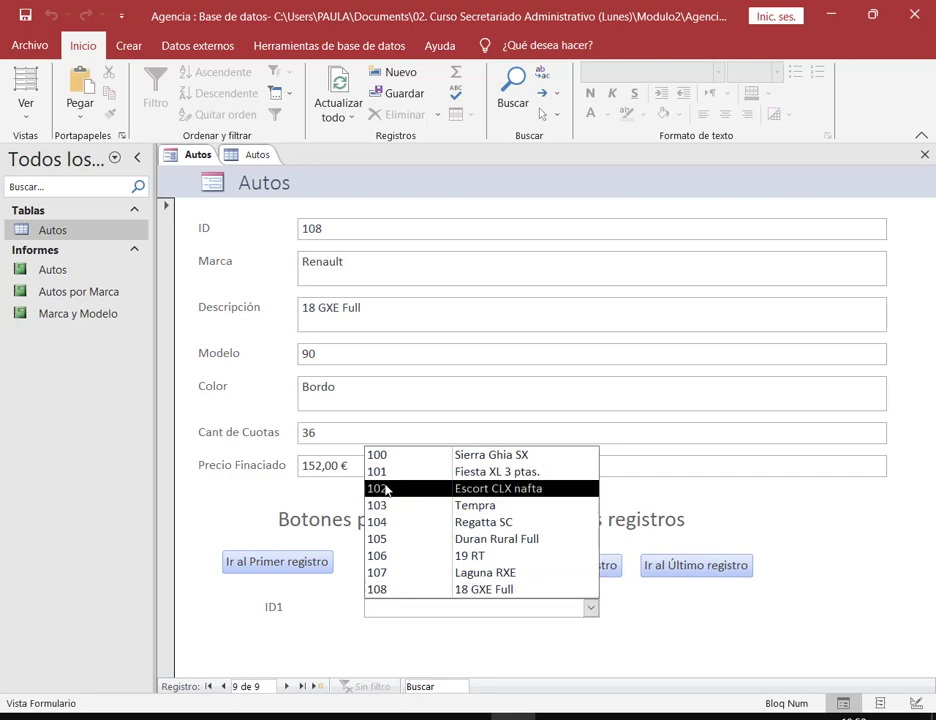
click(496, 490)
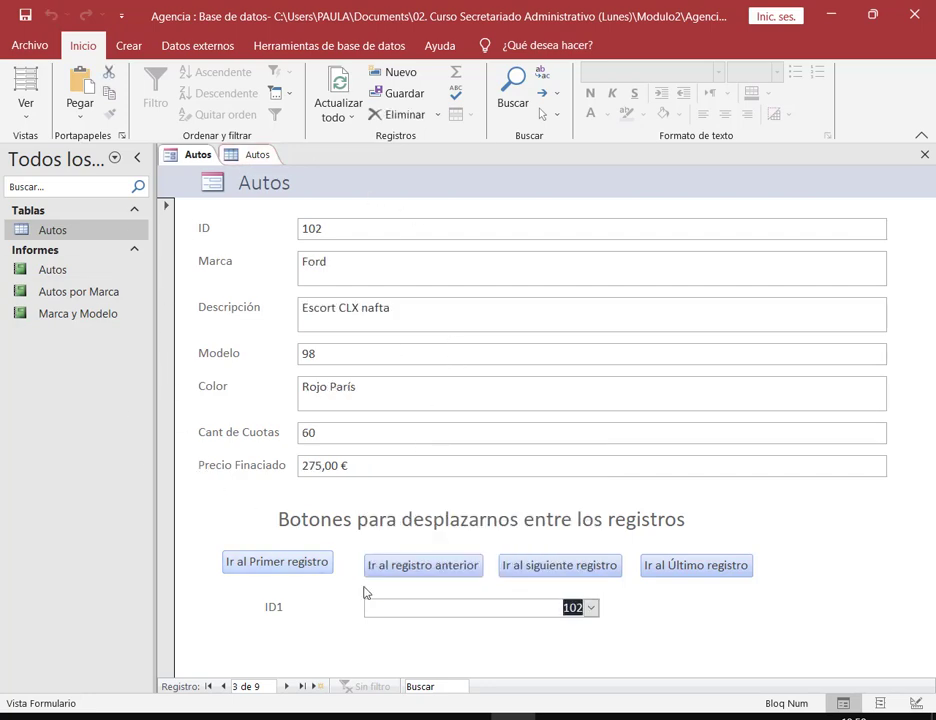
click(591, 607)
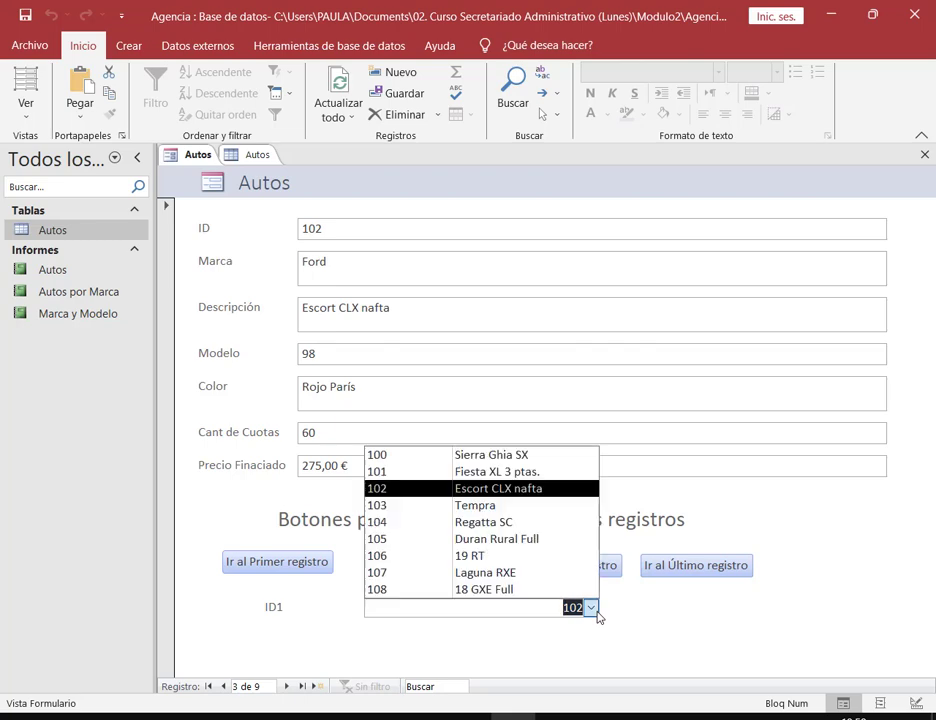
click(530, 572)
click(591, 607)
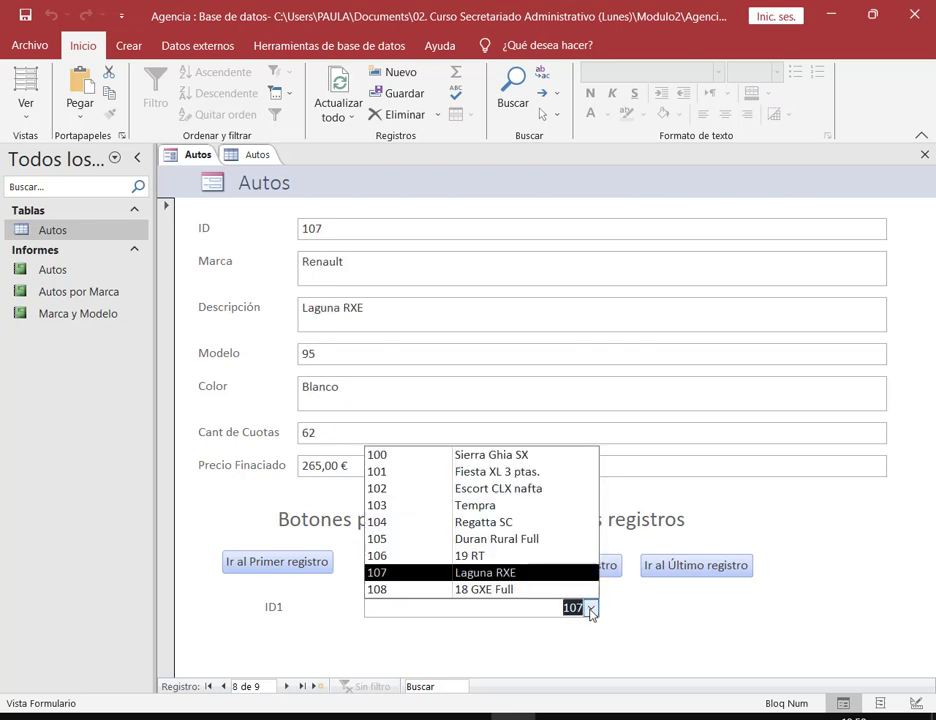
click(490, 472)
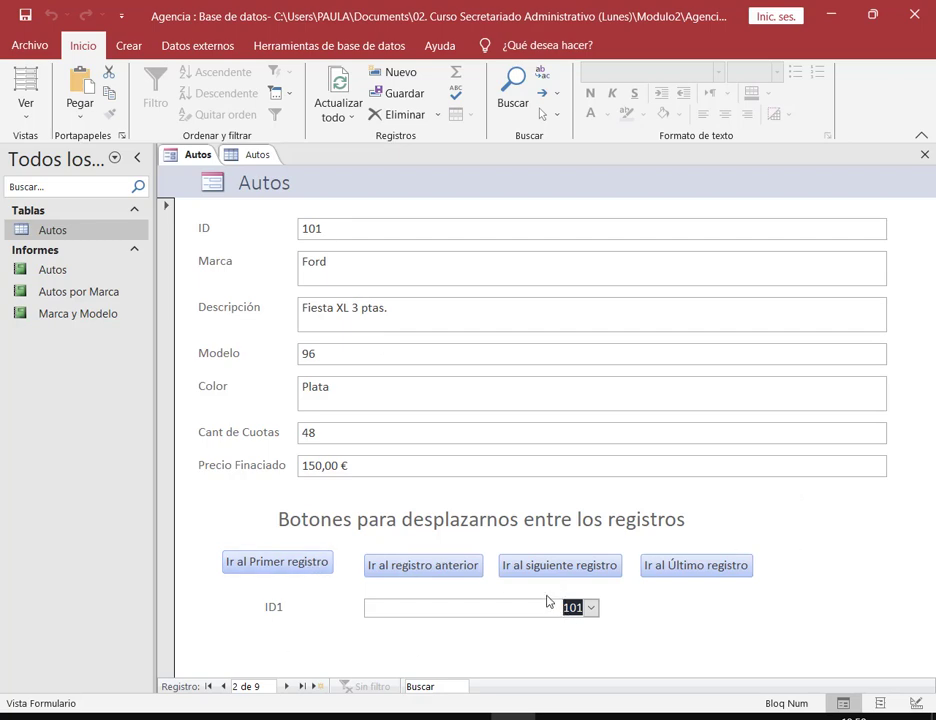
Step: Return to Design view and delete the combo box with its ID1 label below the navigation buttons
right_click(190, 156)
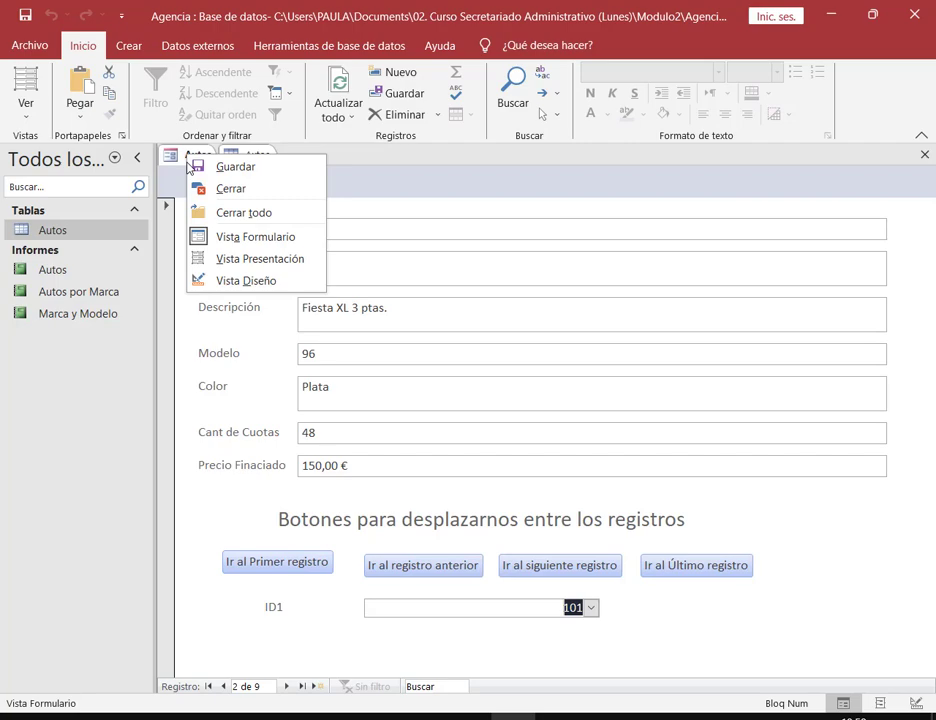
click(242, 280)
scroll(740, 615, down, 2)
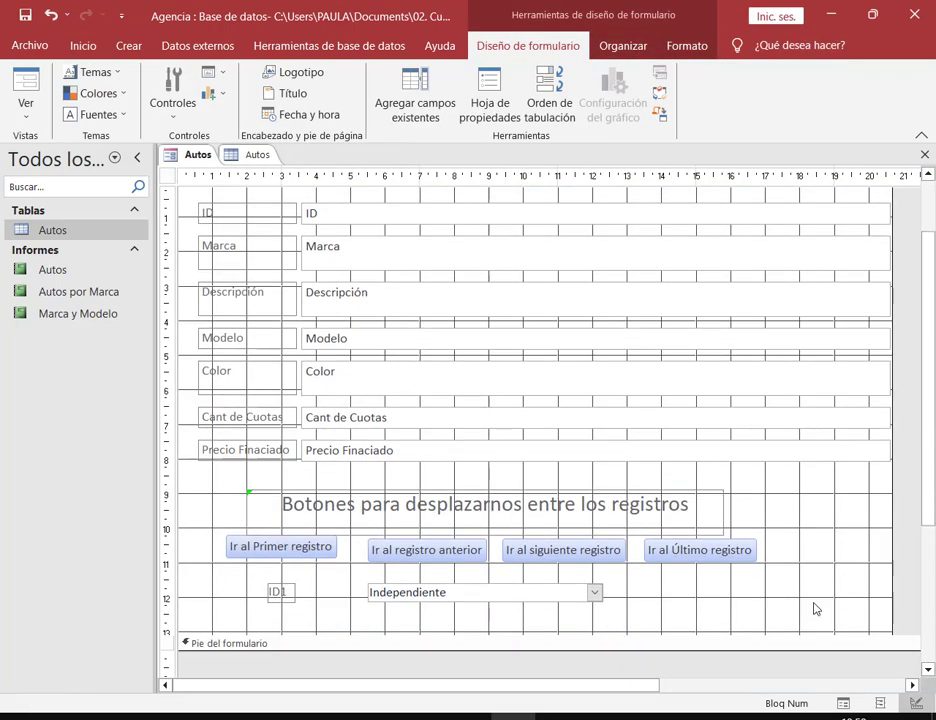
click(172, 95)
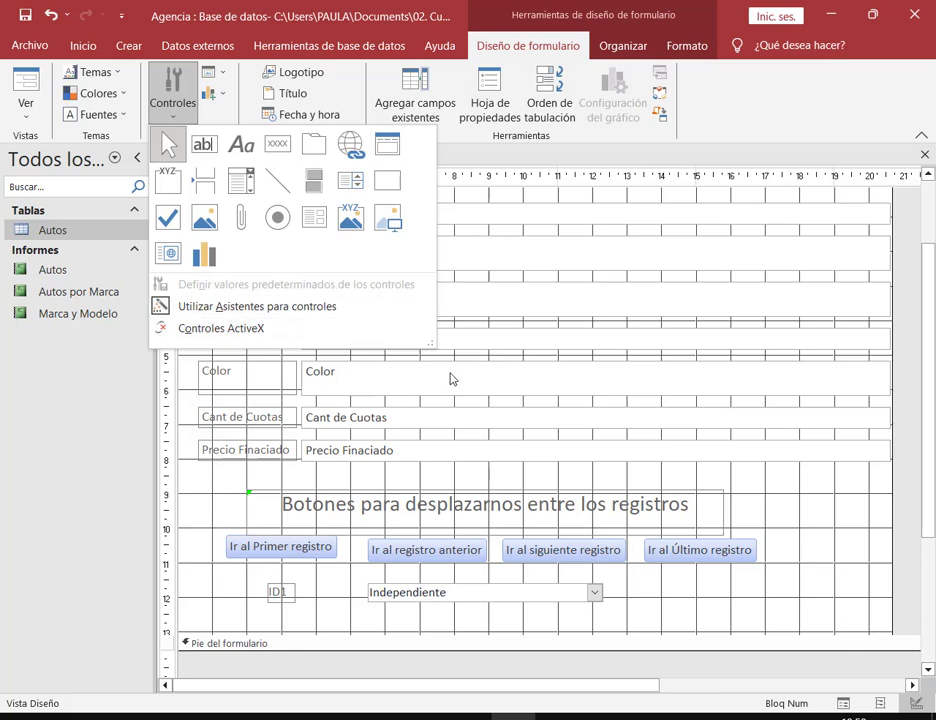
click(760, 627)
drag(690, 585, 246, 681)
key(Delete)
Step: Move the Ir al Primer registro button down slightly toward the other buttons' row, and save the form as Autos
drag(820, 548, 214, 571)
click(317, 553)
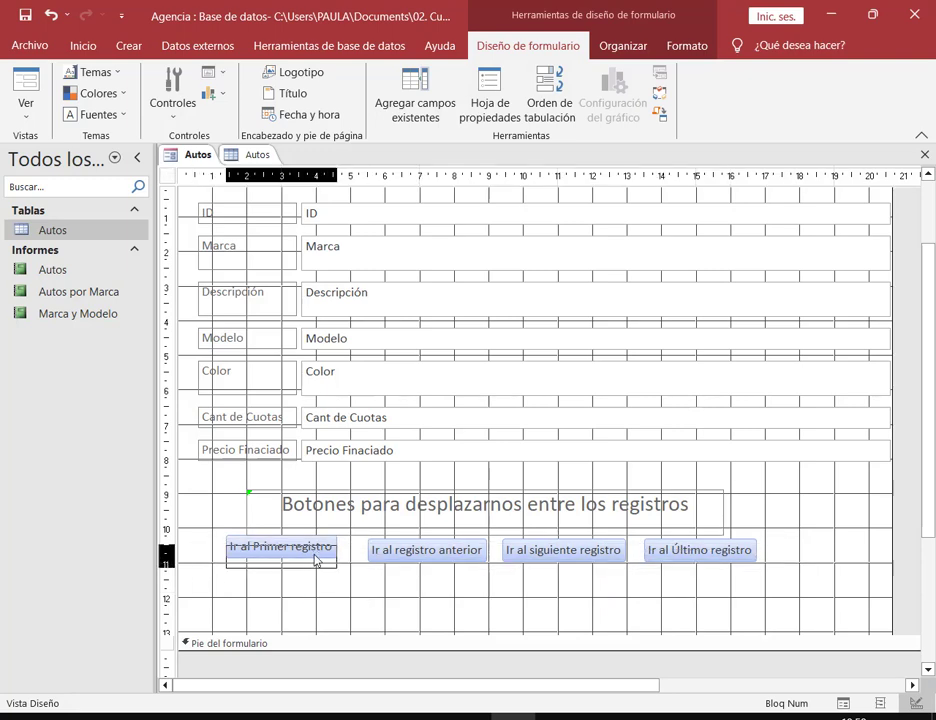
drag(317, 555, 317, 561)
click(464, 593)
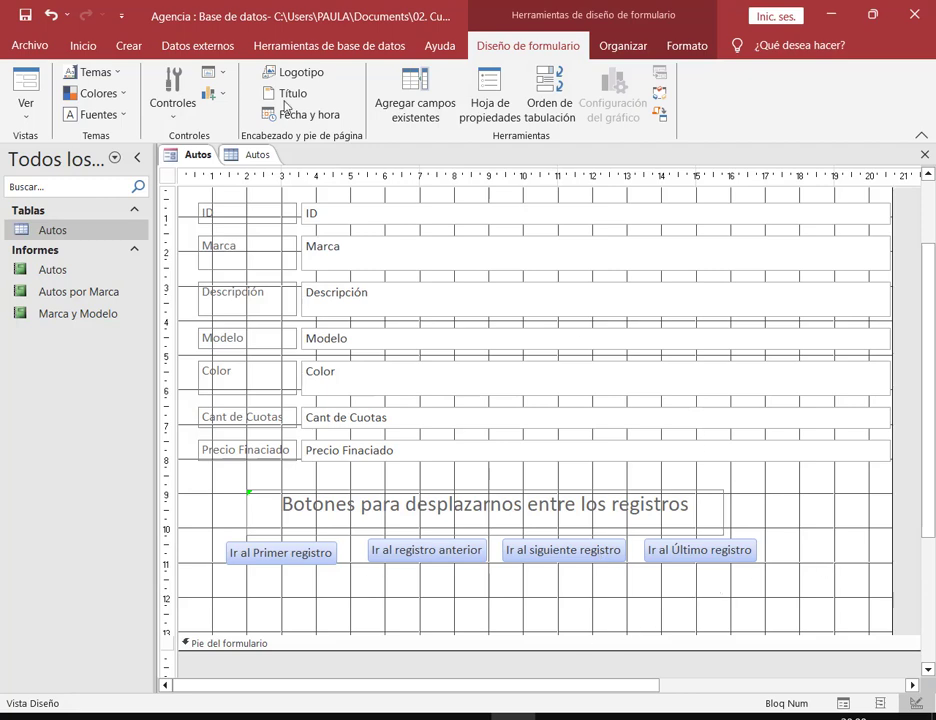
click(25, 14)
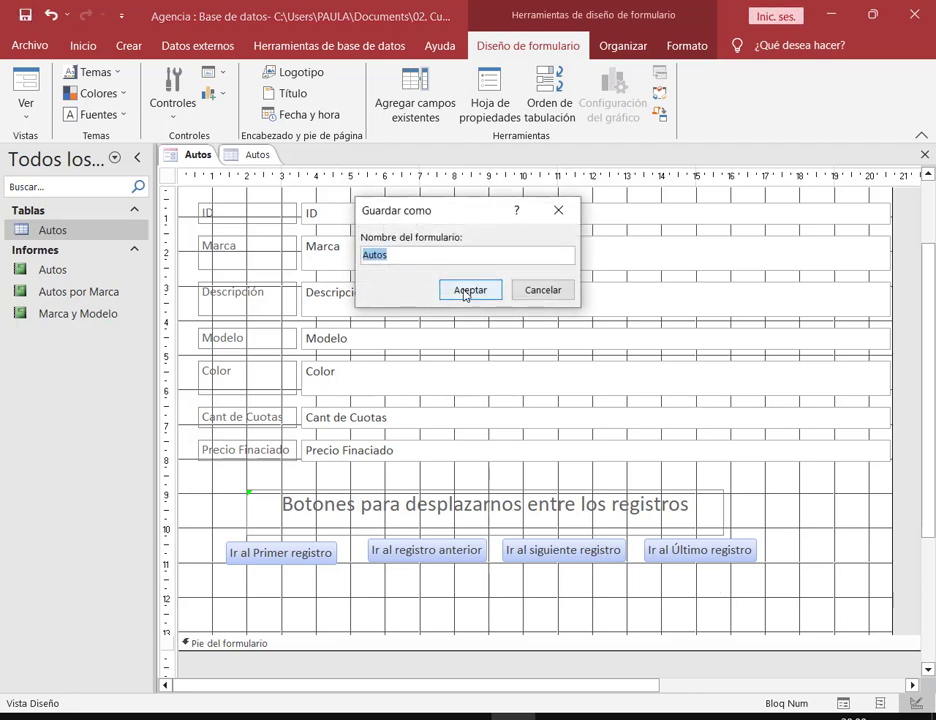
click(467, 290)
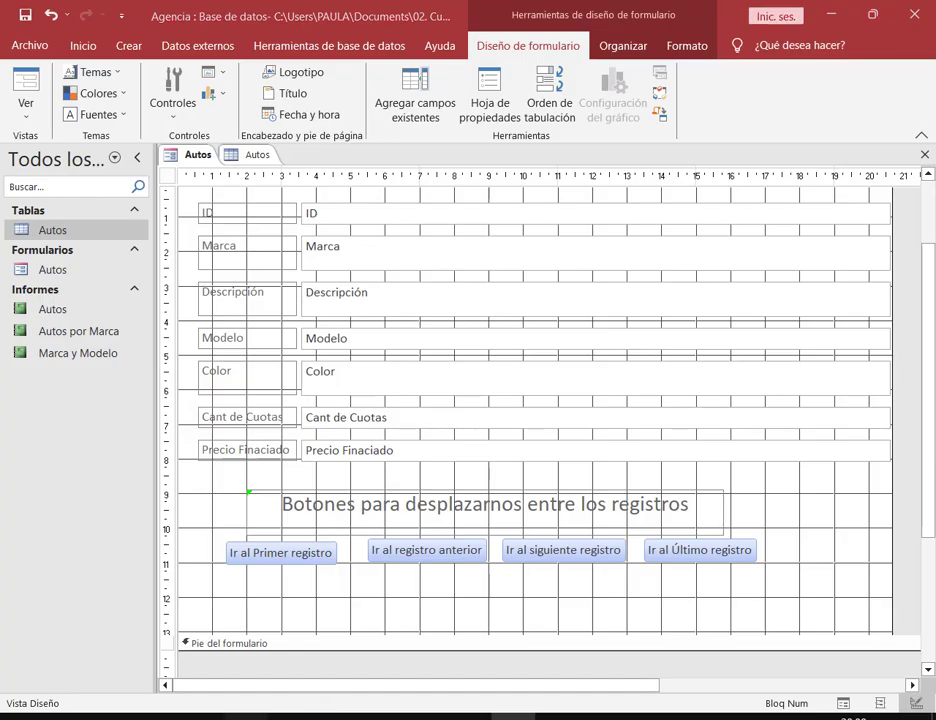
Step: Switch to Google Meet to check the call messages, and return to the Access database
mouse_move(300, 714)
click(137, 651)
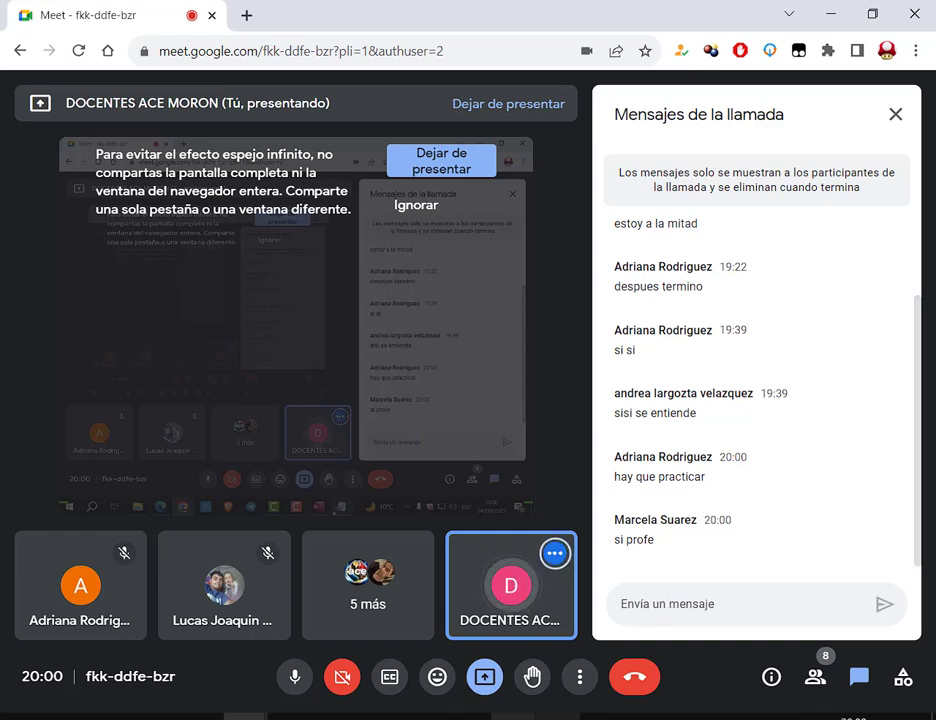
click(515, 717)
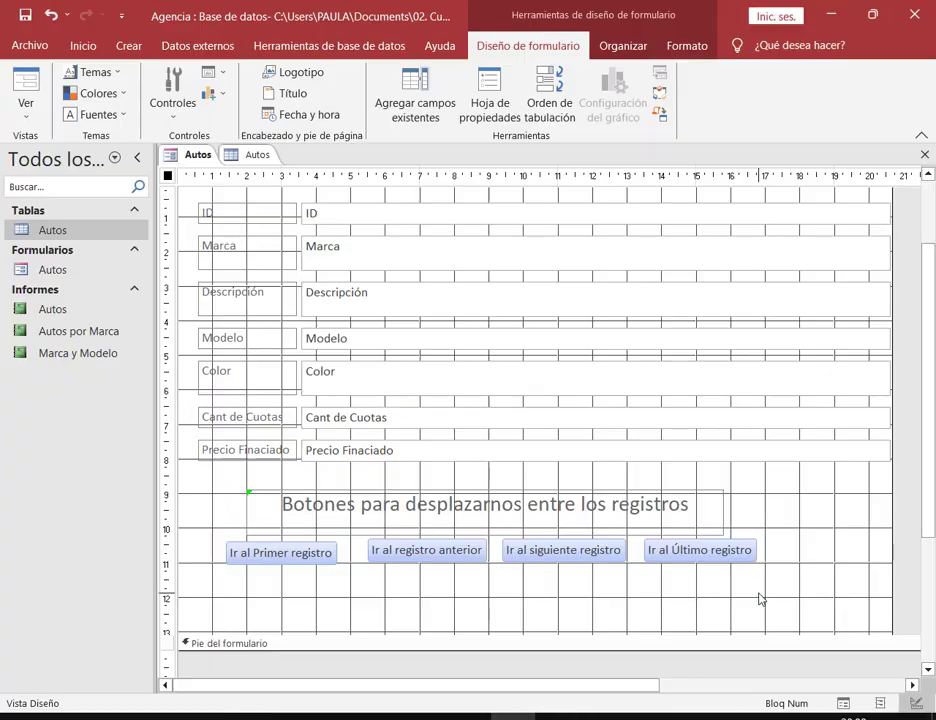
Step: Open the form in Form view and test the next, previous, last and first record buttons
right_click(196, 156)
click(252, 246)
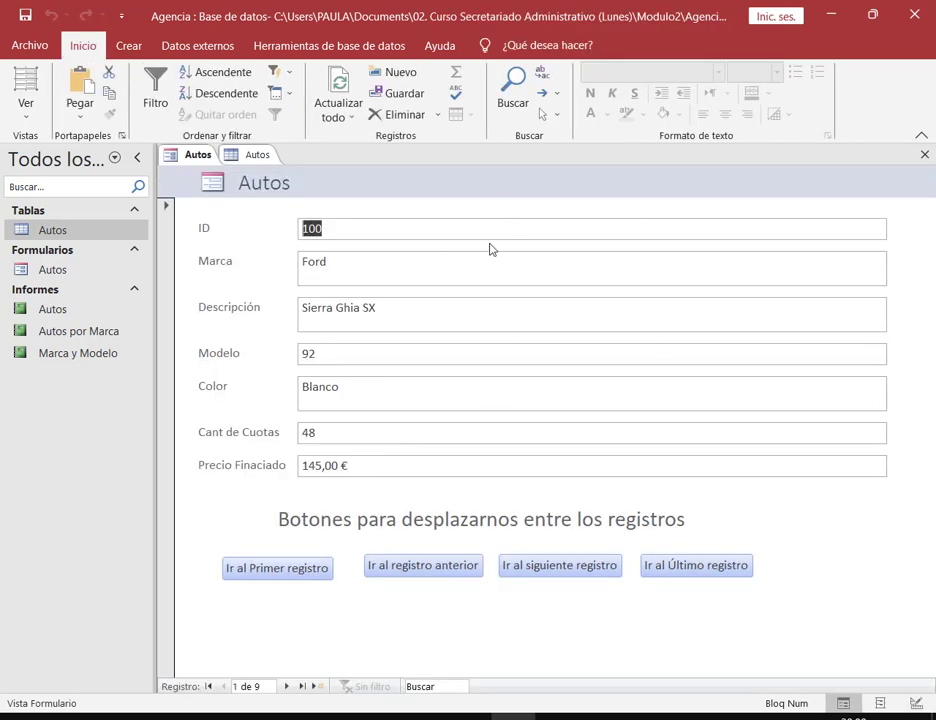
click(545, 571)
click(462, 566)
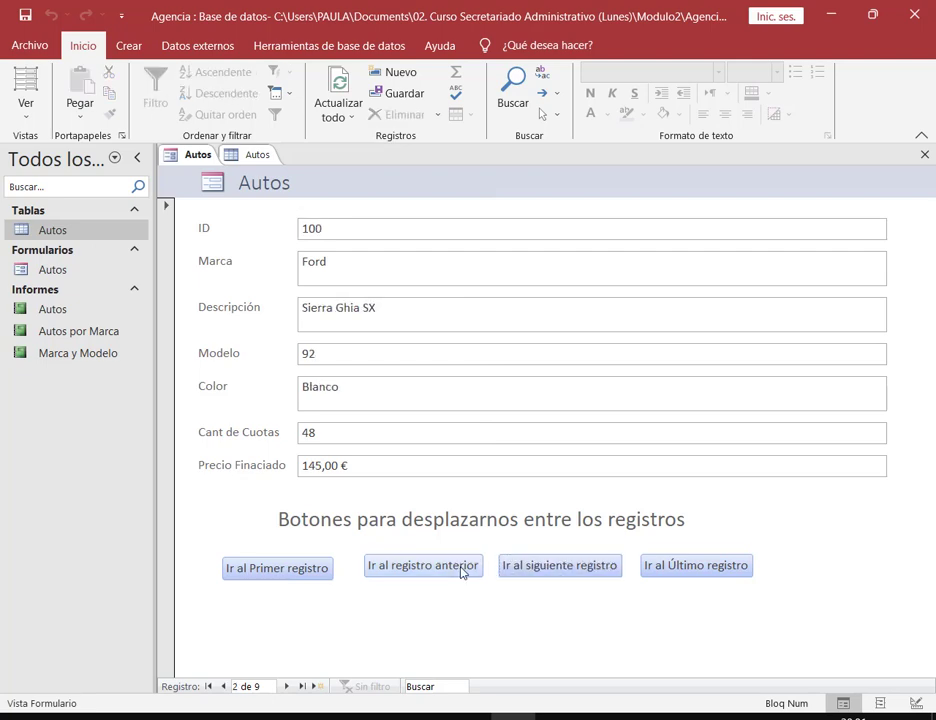
click(664, 565)
click(245, 569)
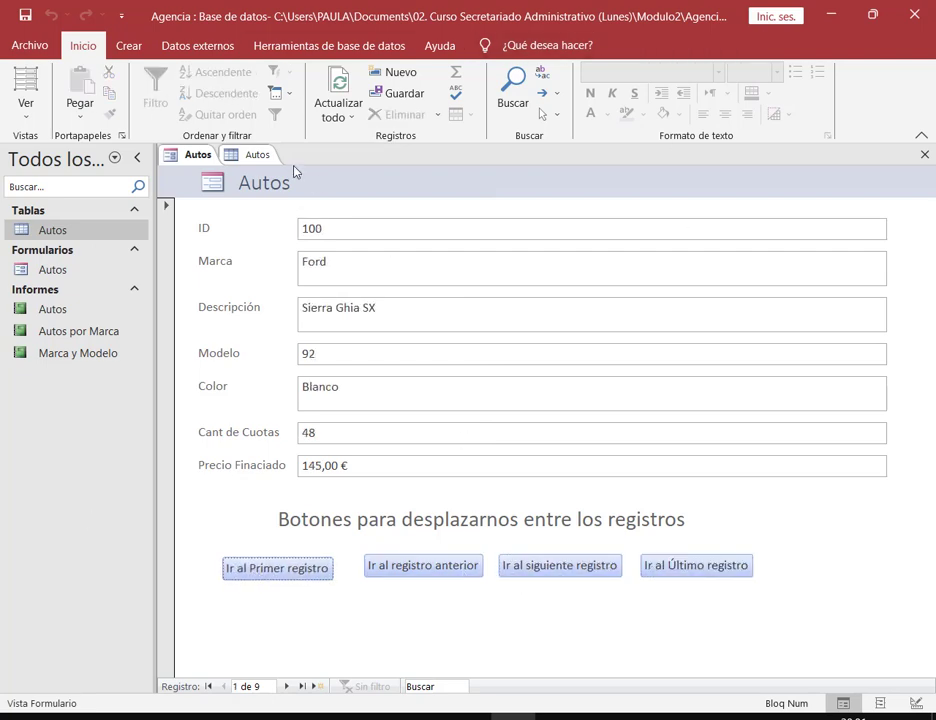
Step: Compare the records in the Autos table datasheet with the Autos form, ending on the form
click(259, 160)
click(185, 155)
click(230, 156)
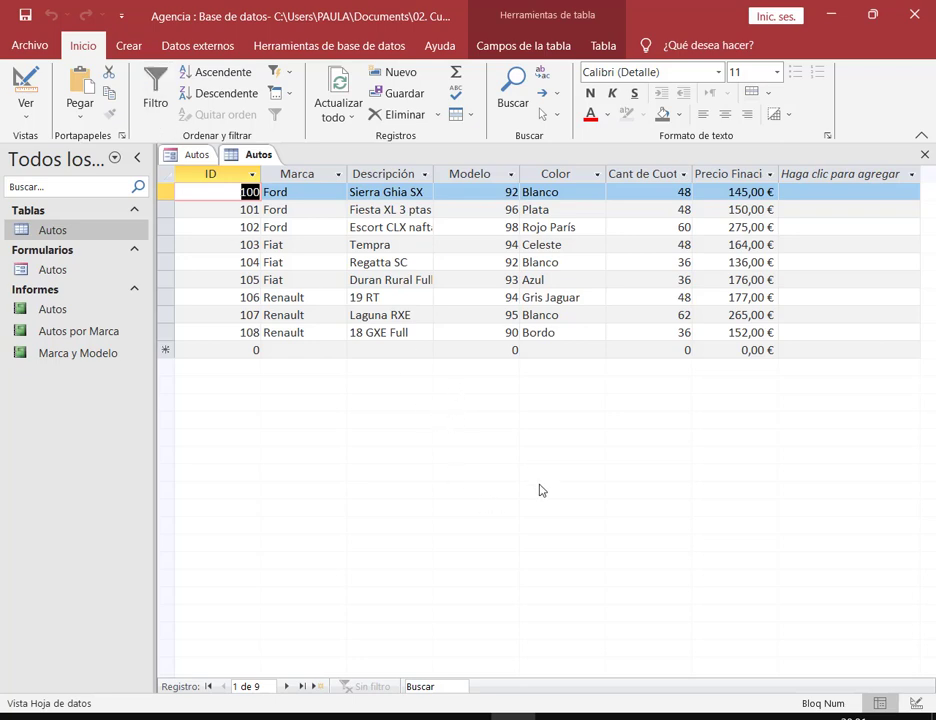
click(199, 156)
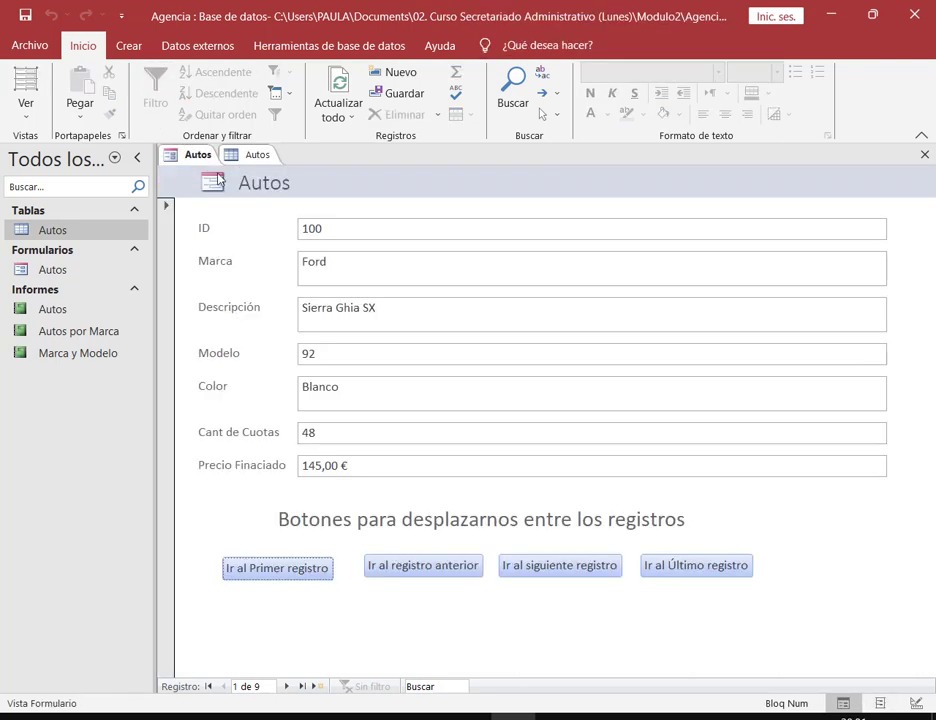
Step: Close the open Autos table and the Autos form
click(200, 717)
click(50, 308)
click(252, 155)
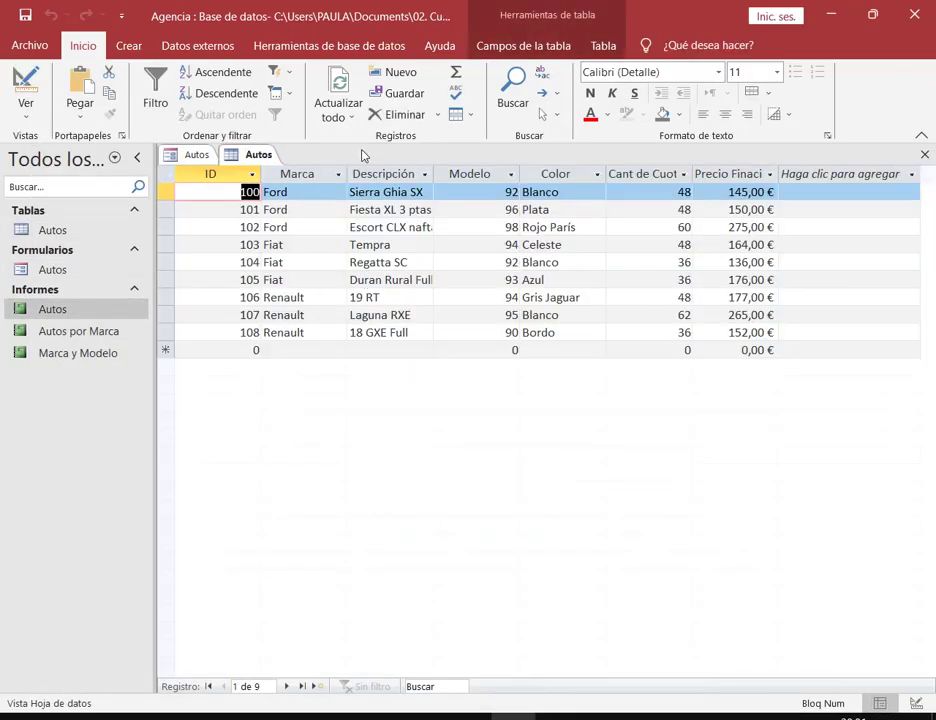
click(924, 154)
click(924, 154)
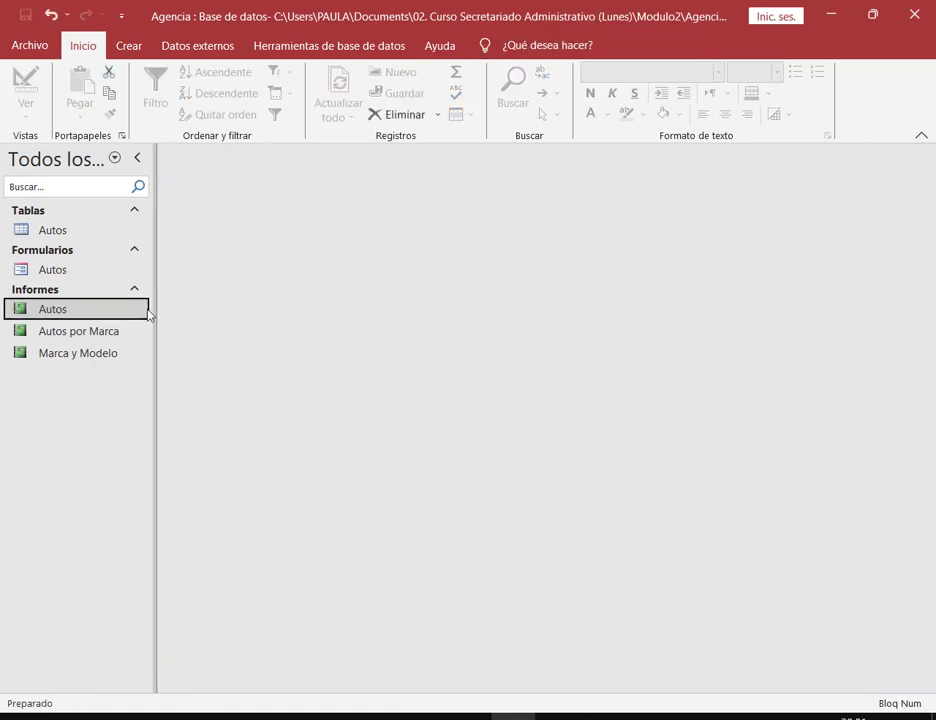
Step: Review the Autos and Autos por Marca reports, closing only the Autos por Marca report
double_click(83, 316)
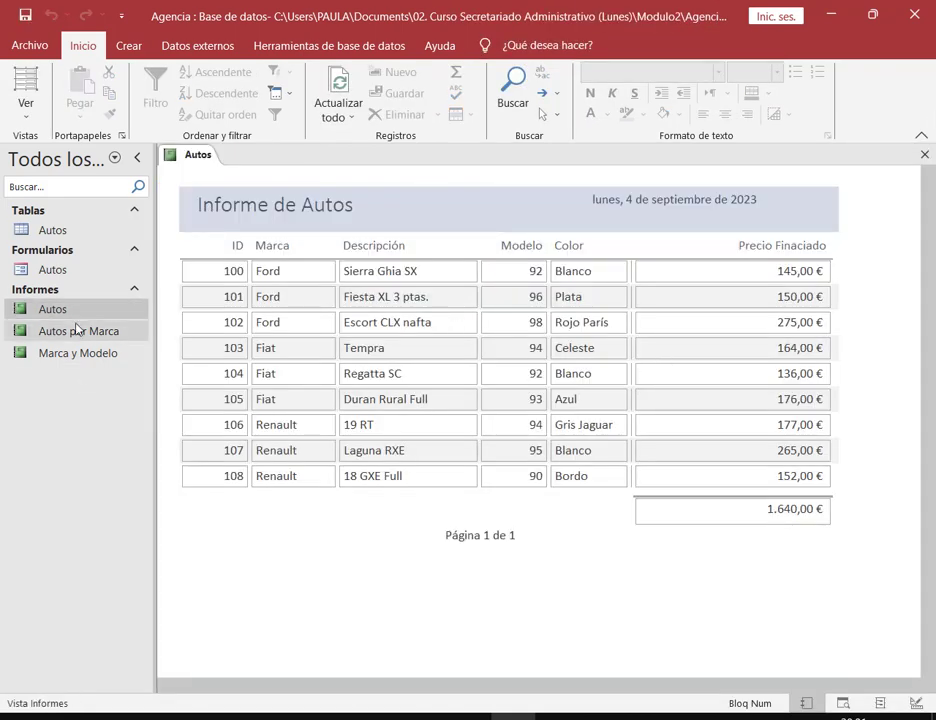
double_click(76, 330)
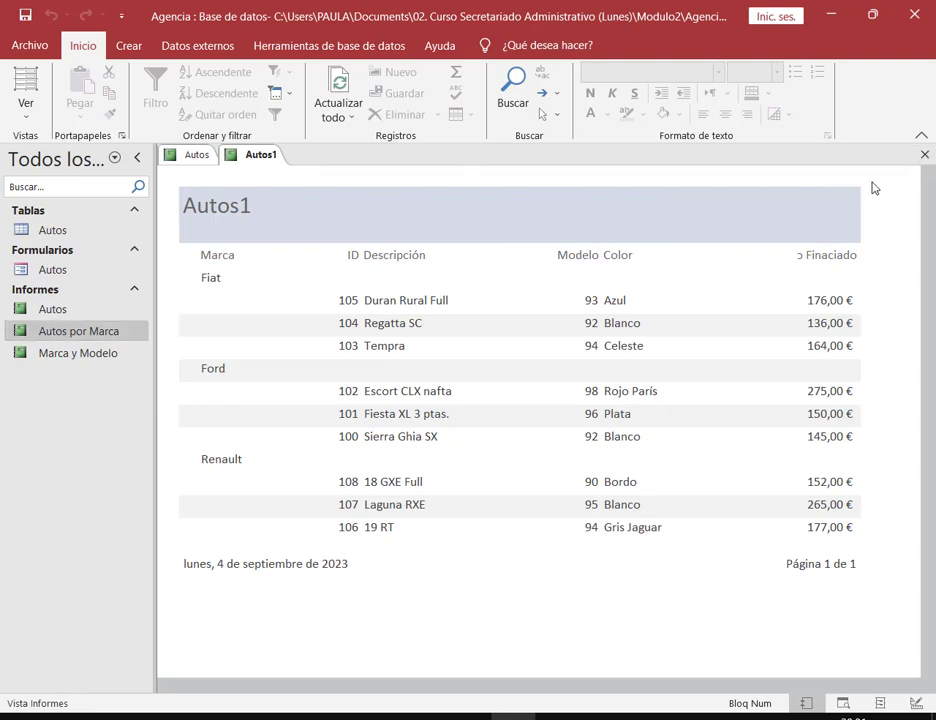
click(923, 154)
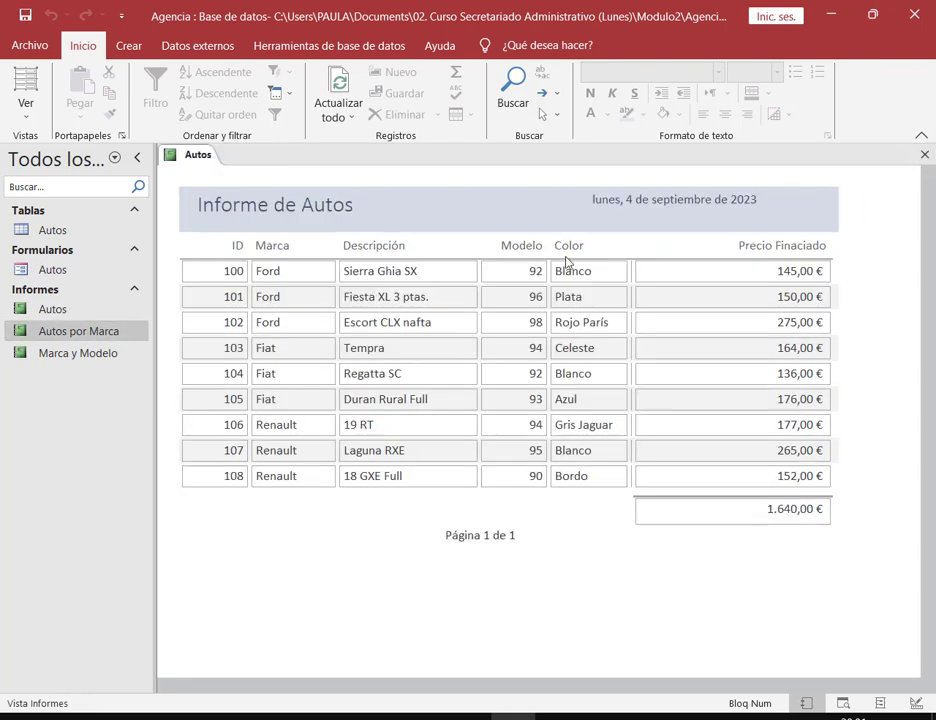
Step: Open the Autos form and try its next, previous, last and first record buttons in that order
double_click(70, 269)
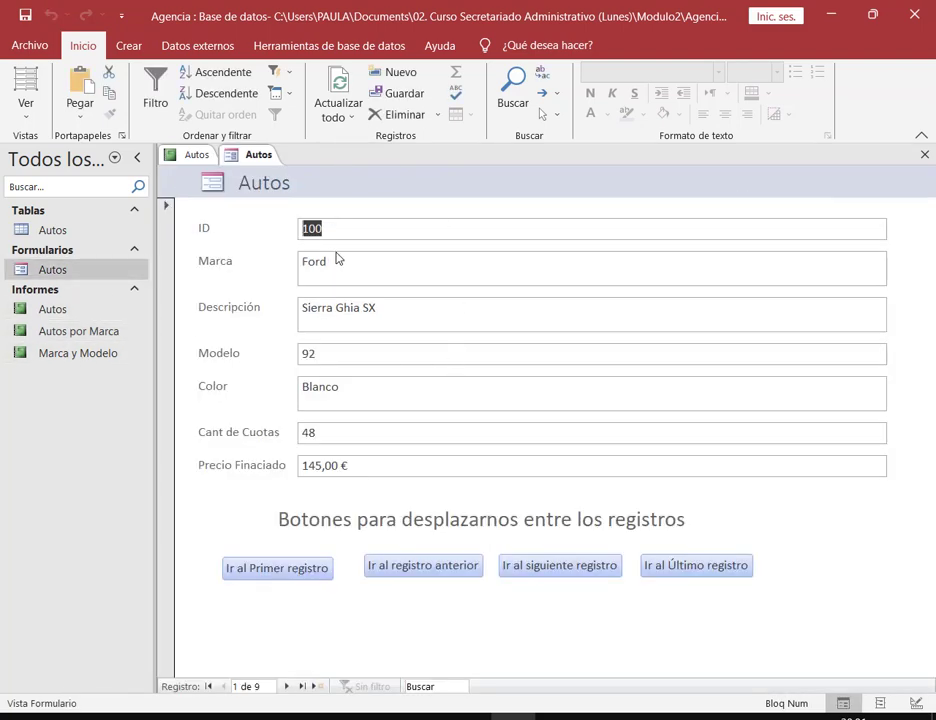
mouse_move(207, 499)
mouse_down()
mouse_move(794, 581)
mouse_move(800, 605)
mouse_up()
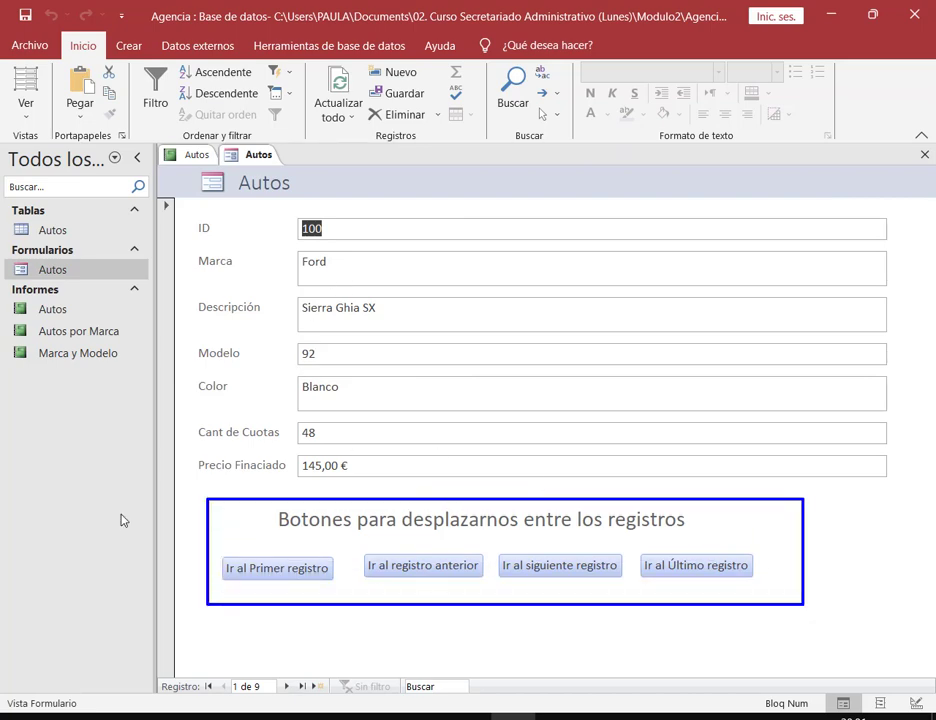
mouse_move(207, 547)
mouse_down()
mouse_move(324, 568)
mouse_move(794, 592)
mouse_up()
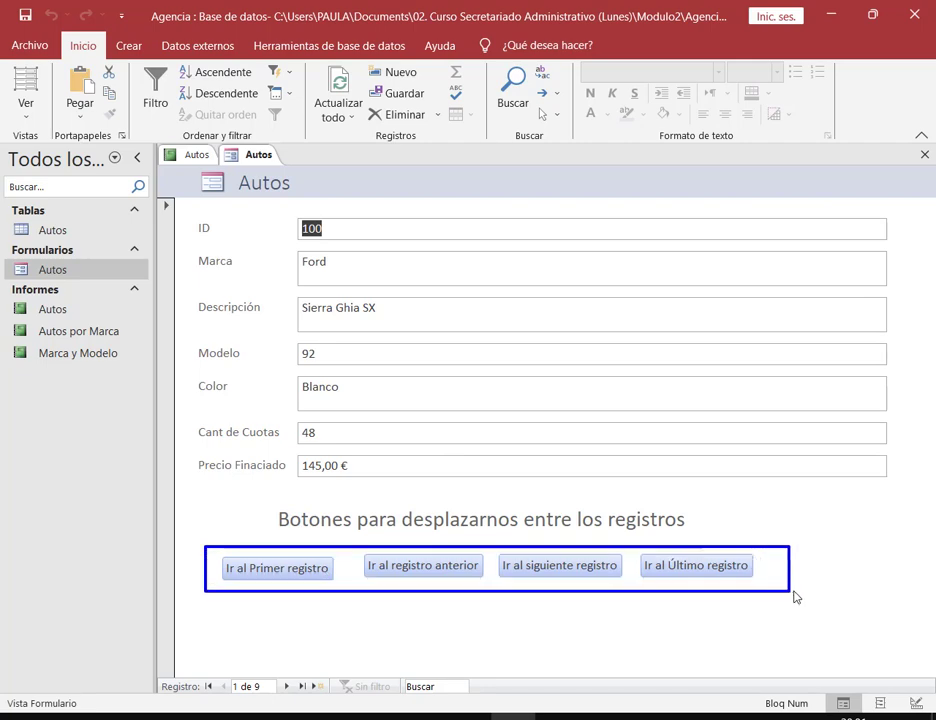
click(572, 566)
click(452, 566)
click(722, 570)
click(290, 570)
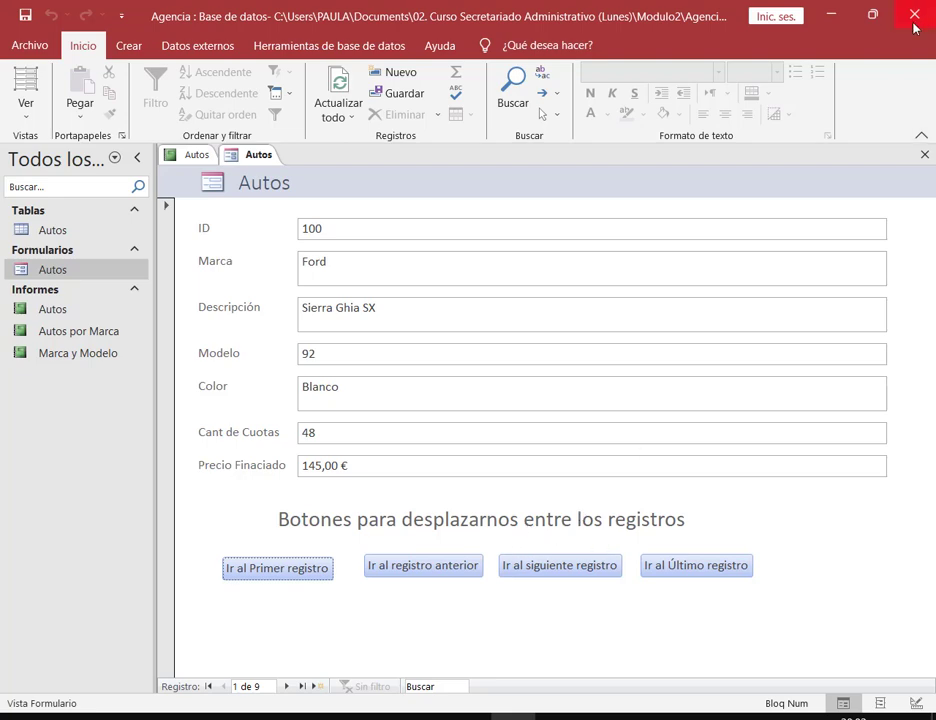
Step: Close the Autos form and the Autos report, and minimize the database window to return to the Google Meet call
click(924, 154)
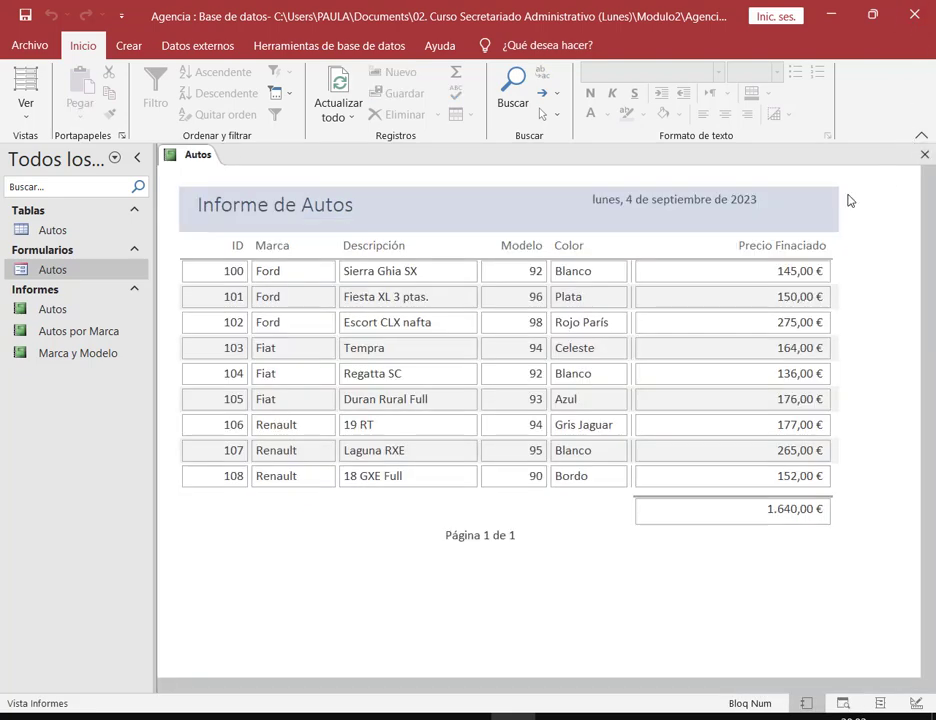
click(924, 155)
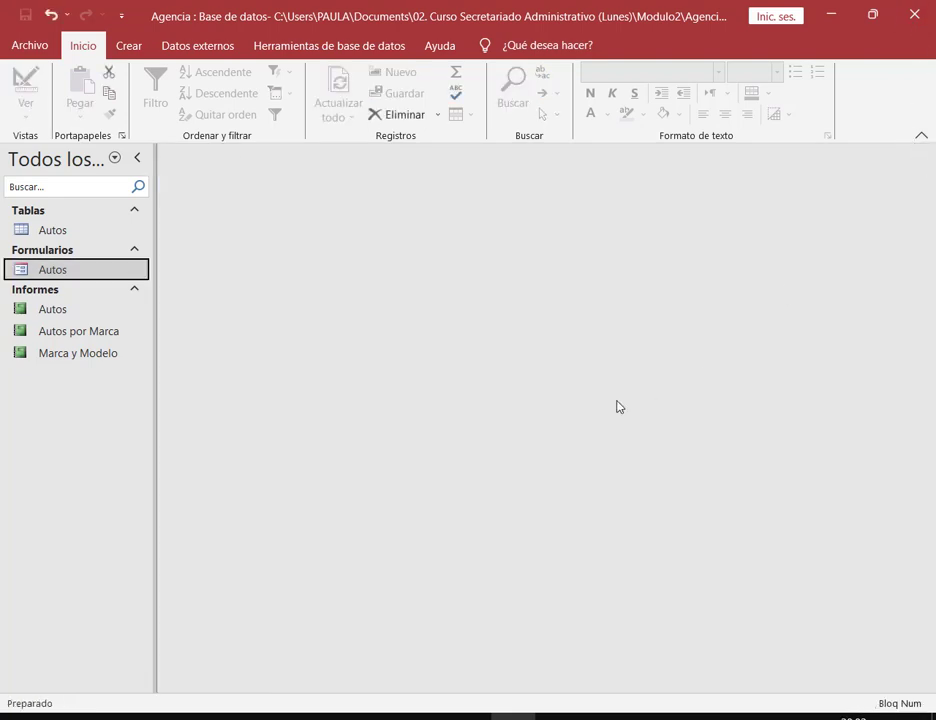
click(845, 16)
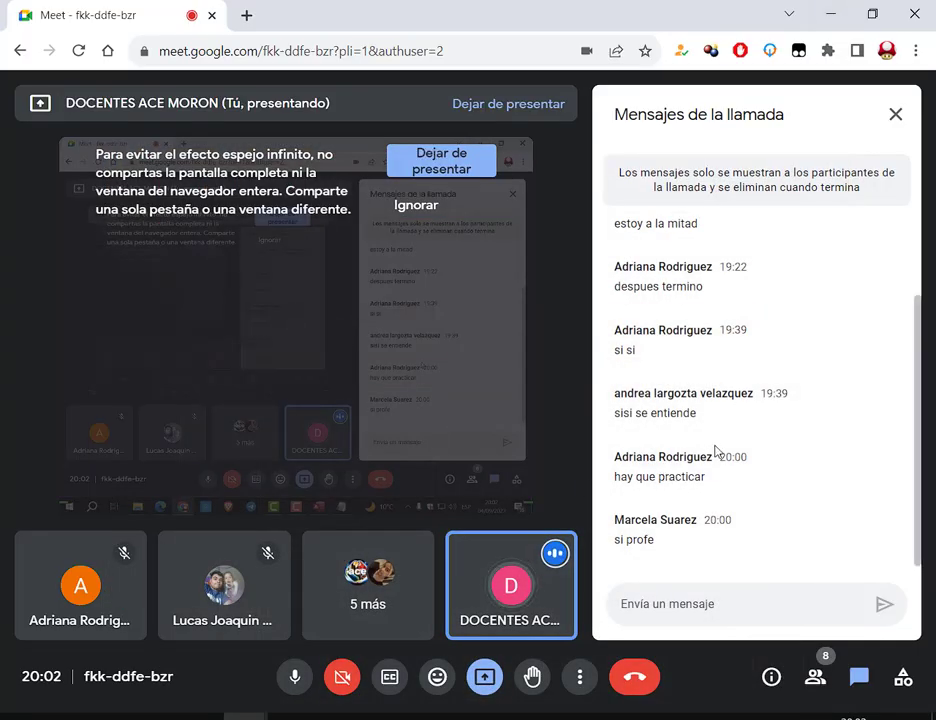